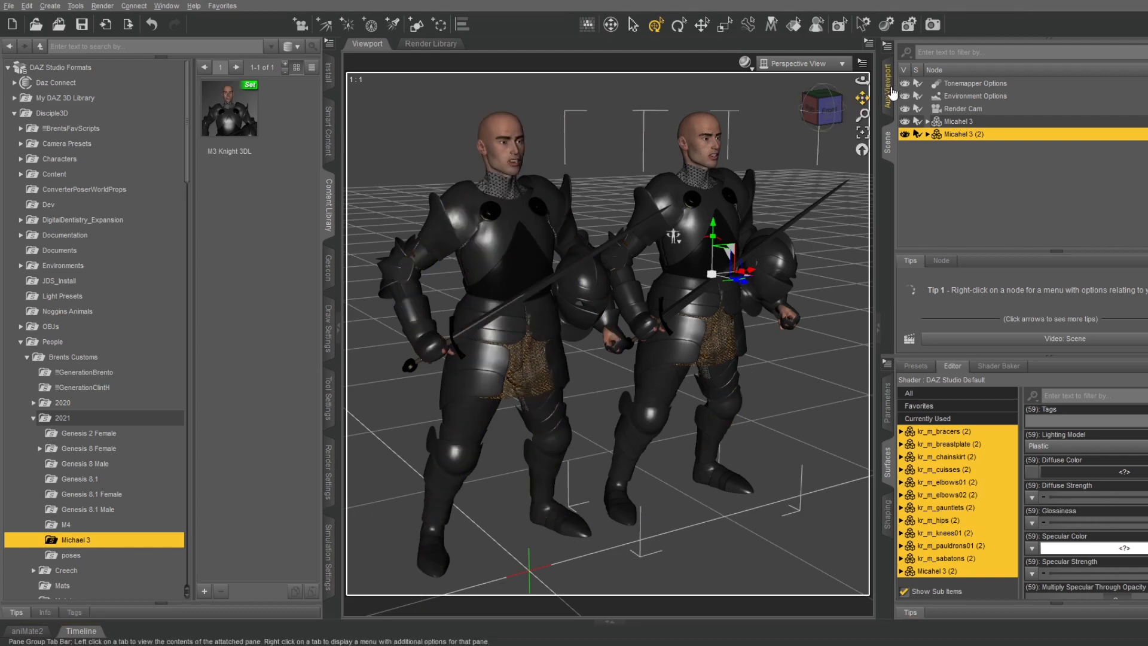
# - Rename the second figure, Micahel 3 (2), as "Micahel 3 Iray" in the scene
pyautogui.click(960, 121)
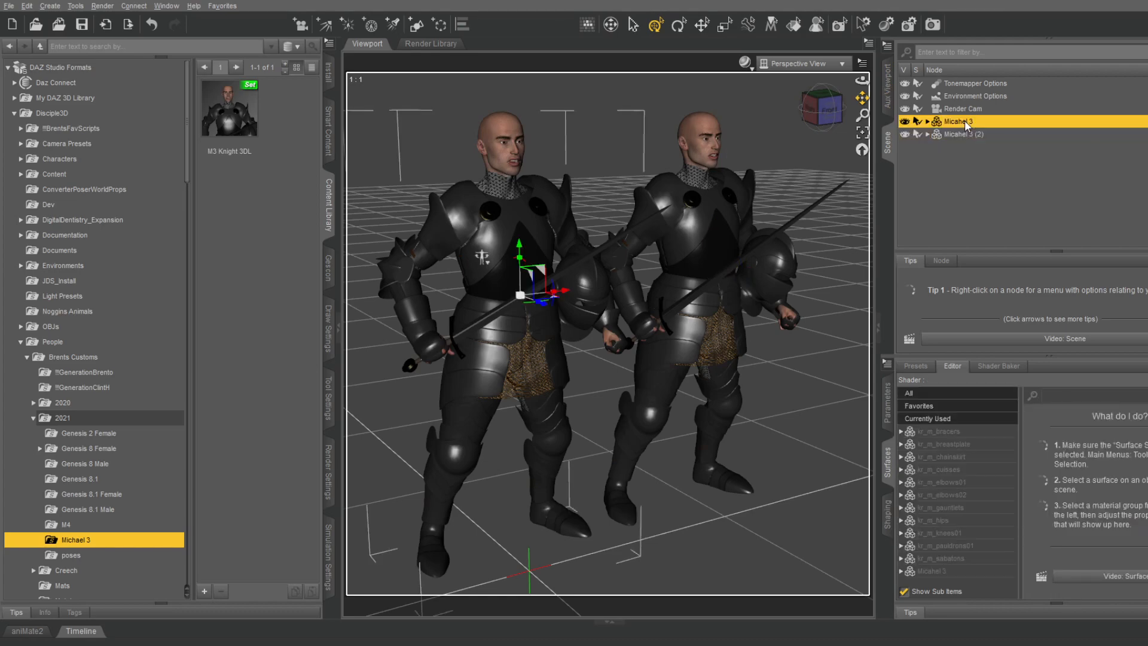
pyautogui.click(976, 135)
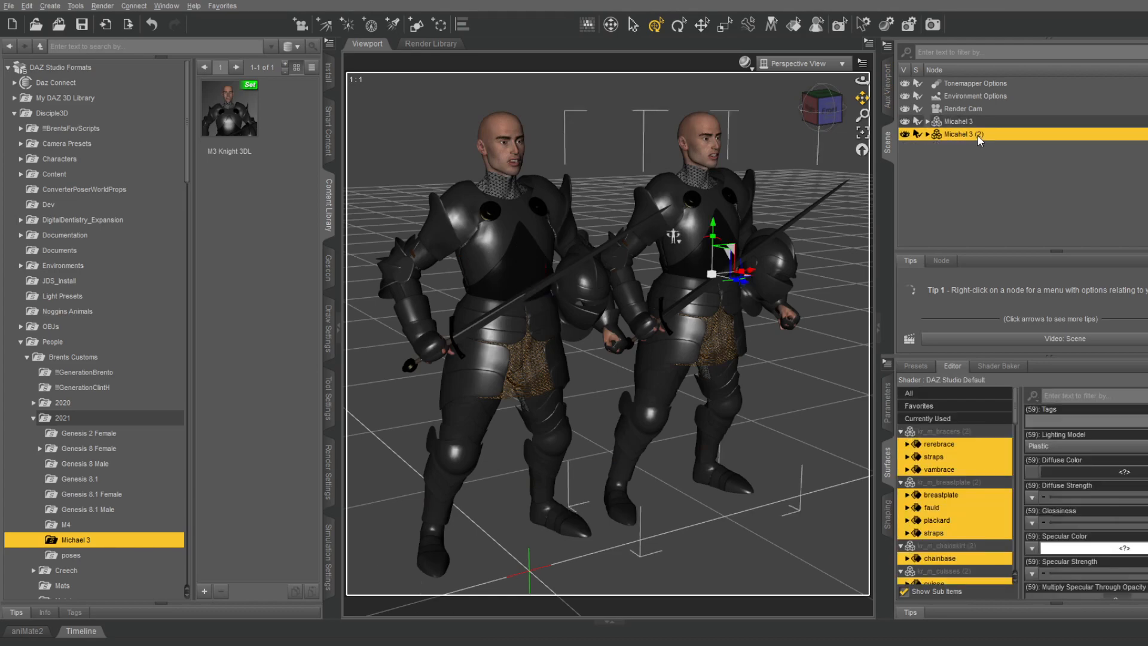
pyautogui.click(976, 134)
pyautogui.press('BackSpace')
pyautogui.press('BackSpace')
pyautogui.press('BackSpace')
pyautogui.write('Iray')
pyautogui.press('Return')
# - Collapse the surface groups of Micahel 3 Iray and select all of them, from kr_m_bracers (2) through Micahel 3 Iray
pyautogui.click(889, 419)
pyautogui.click(889, 460)
pyautogui.click(901, 431)
pyautogui.click(901, 444)
pyautogui.click(901, 457)
pyautogui.click(901, 469)
pyautogui.click(901, 482)
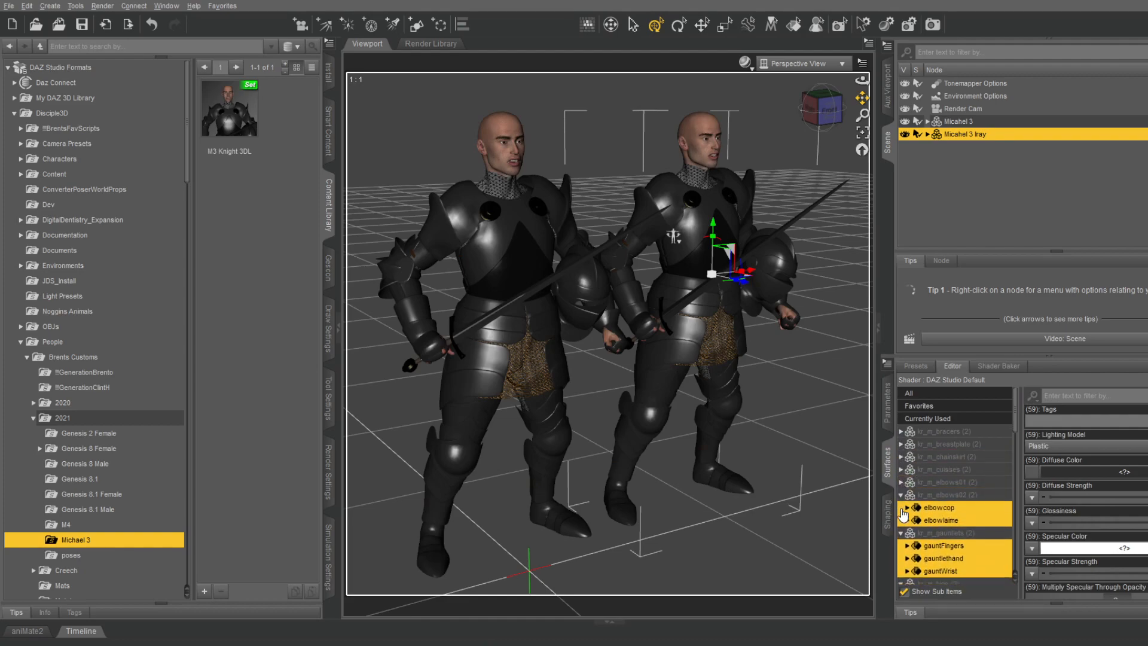
pyautogui.click(901, 494)
pyautogui.click(901, 507)
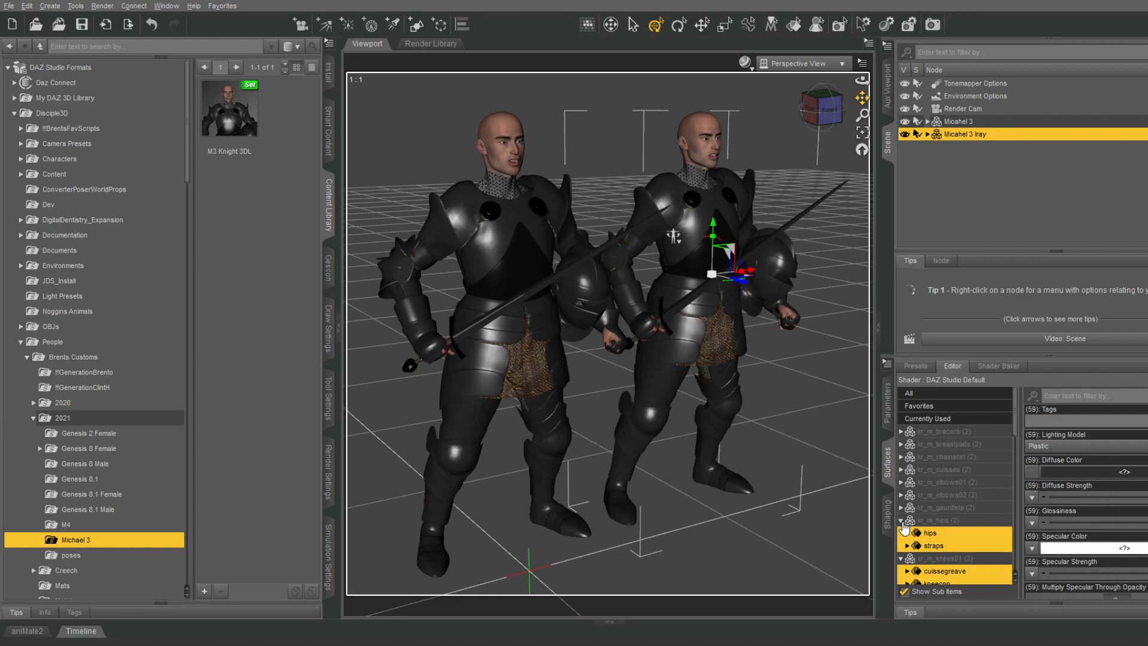
pyautogui.click(901, 520)
pyautogui.click(902, 534)
pyautogui.click(901, 545)
pyautogui.click(901, 559)
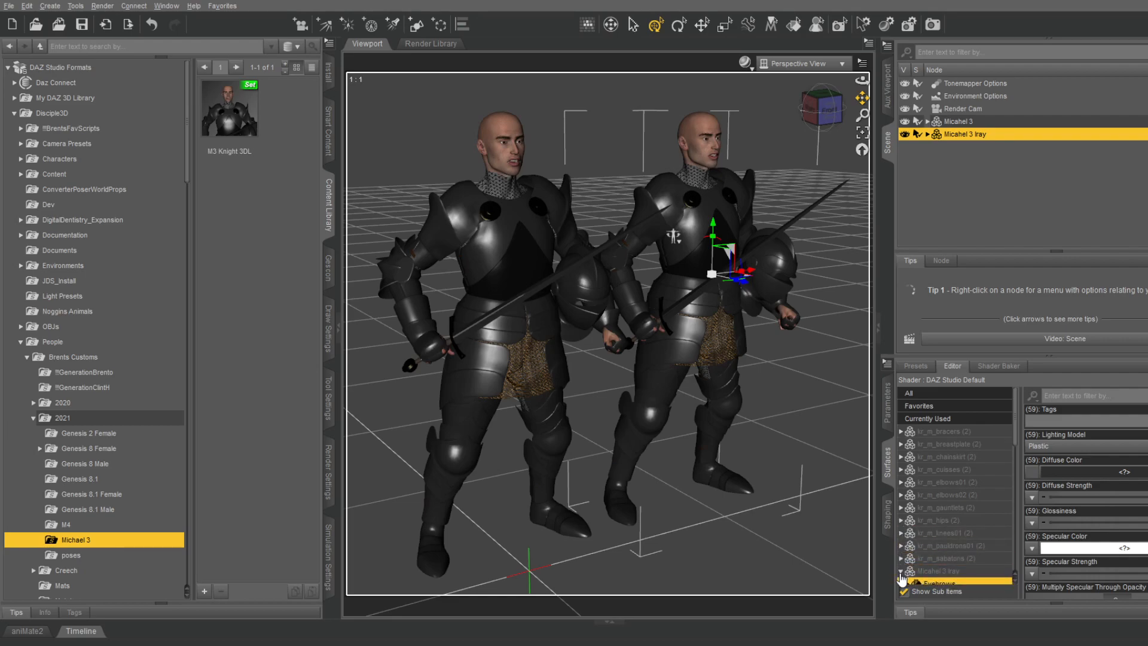
pyautogui.click(901, 578)
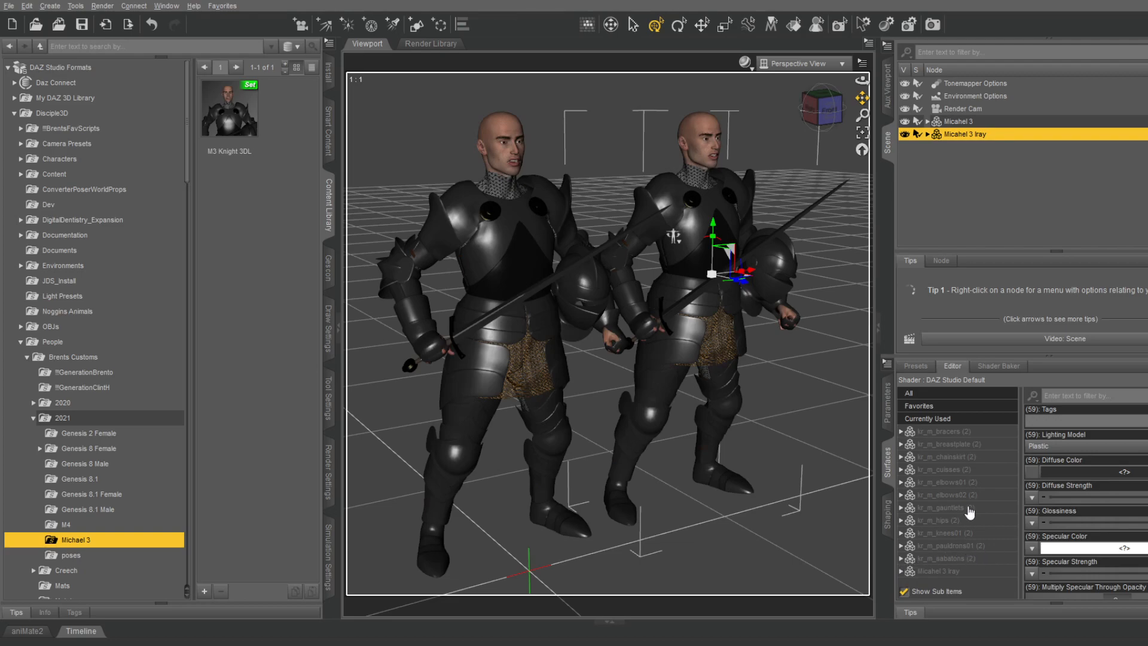
pyautogui.click(945, 432)
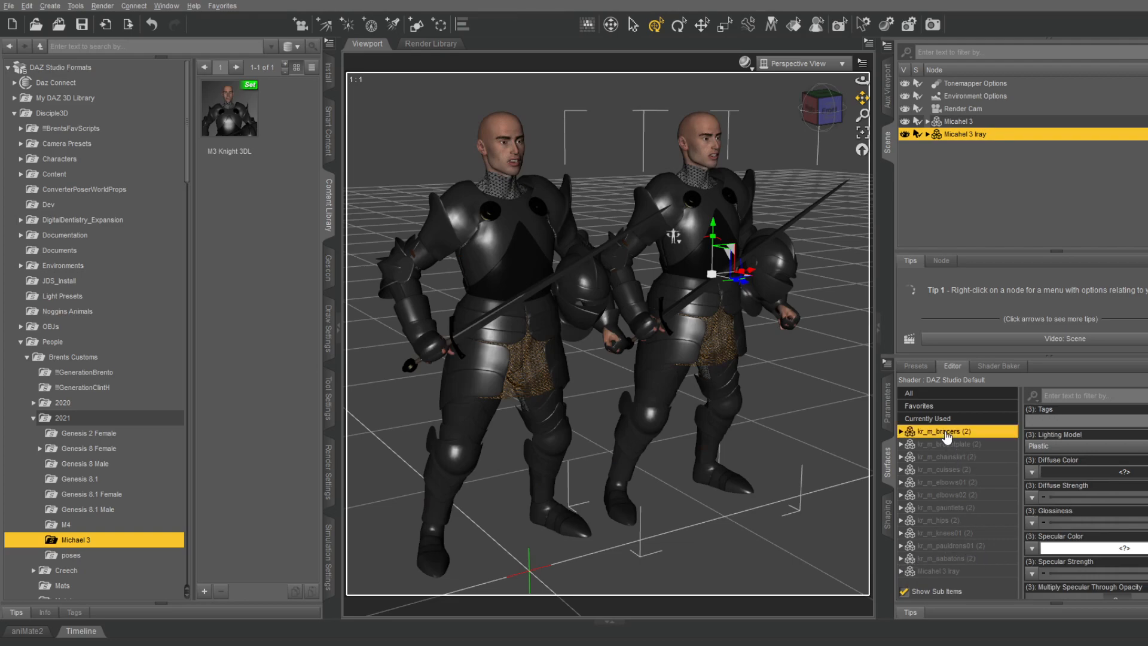
pyautogui.keyDown('shift'); pyautogui.click(943, 571); pyautogui.keyUp('shift')
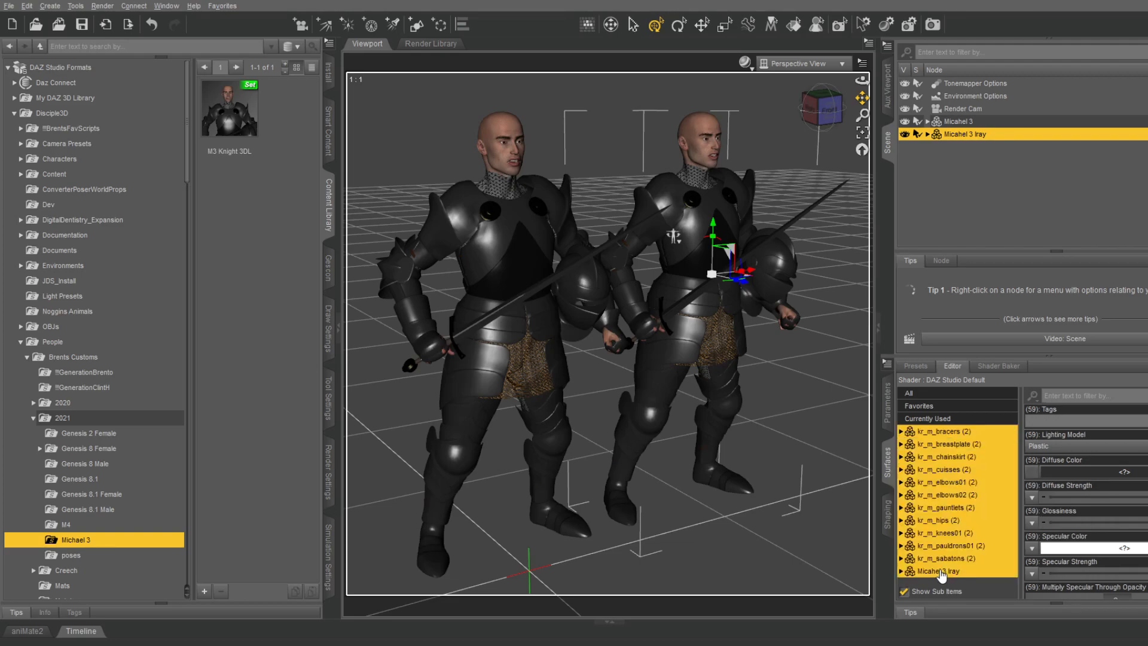
# - Open the DAZ Uber folder under Daz Connect's Iray shader presets in the content library
pyautogui.click(13, 83)
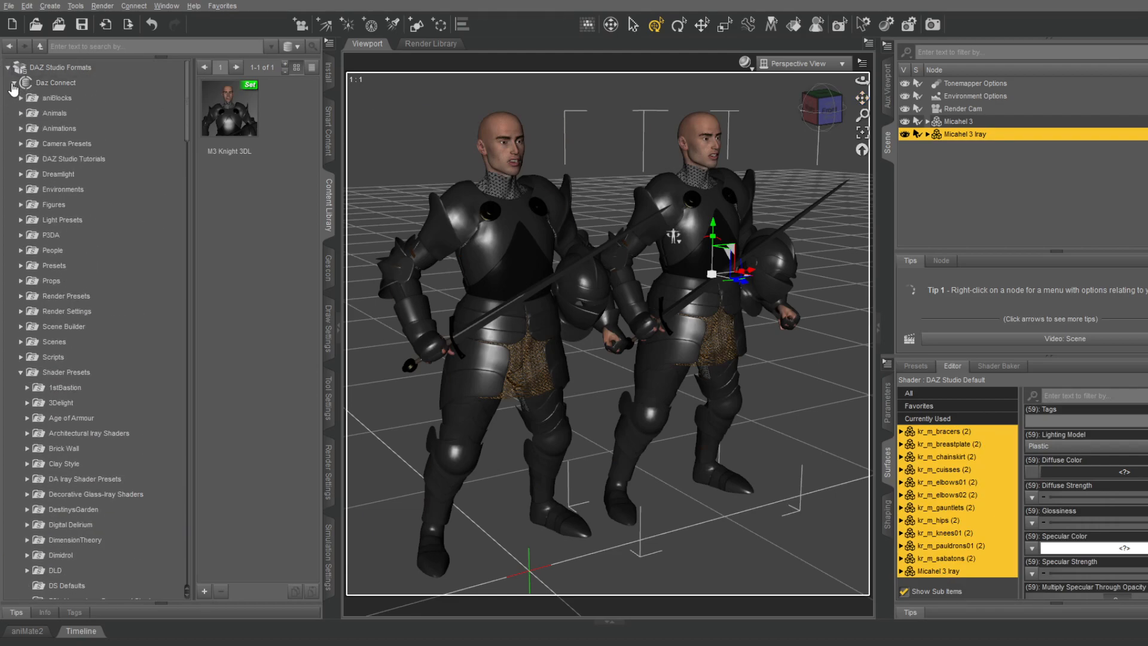
pyautogui.click(29, 374)
pyautogui.scroll(-5, 65, 419)
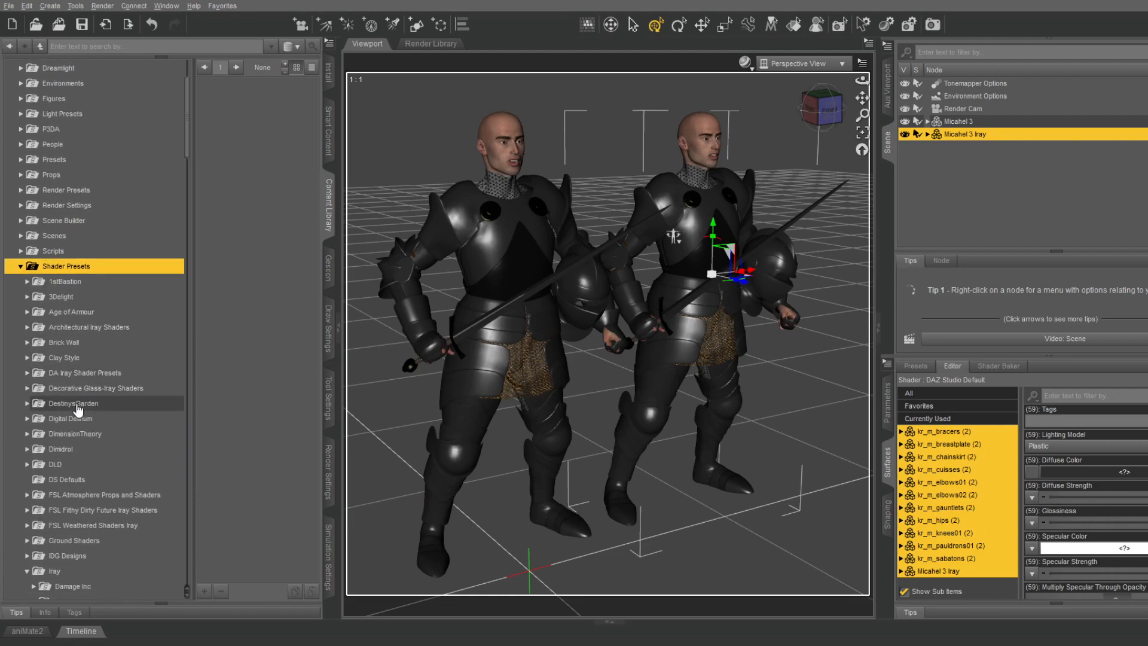
pyautogui.click(54, 458)
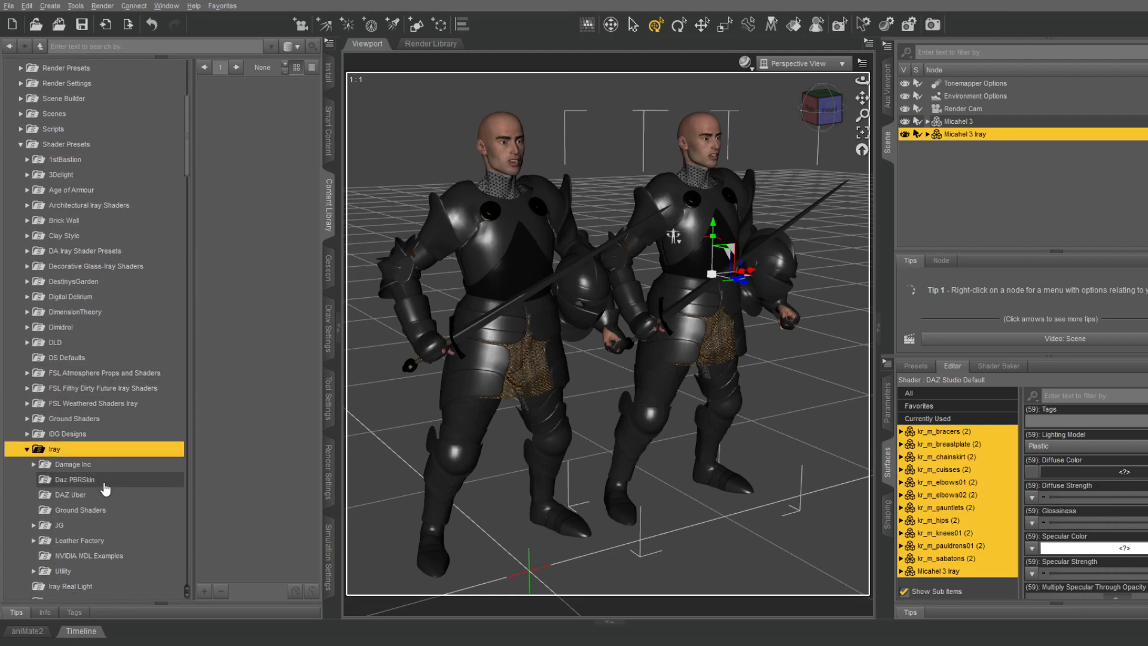
pyautogui.scroll(-3, 71, 418)
pyautogui.click(79, 371)
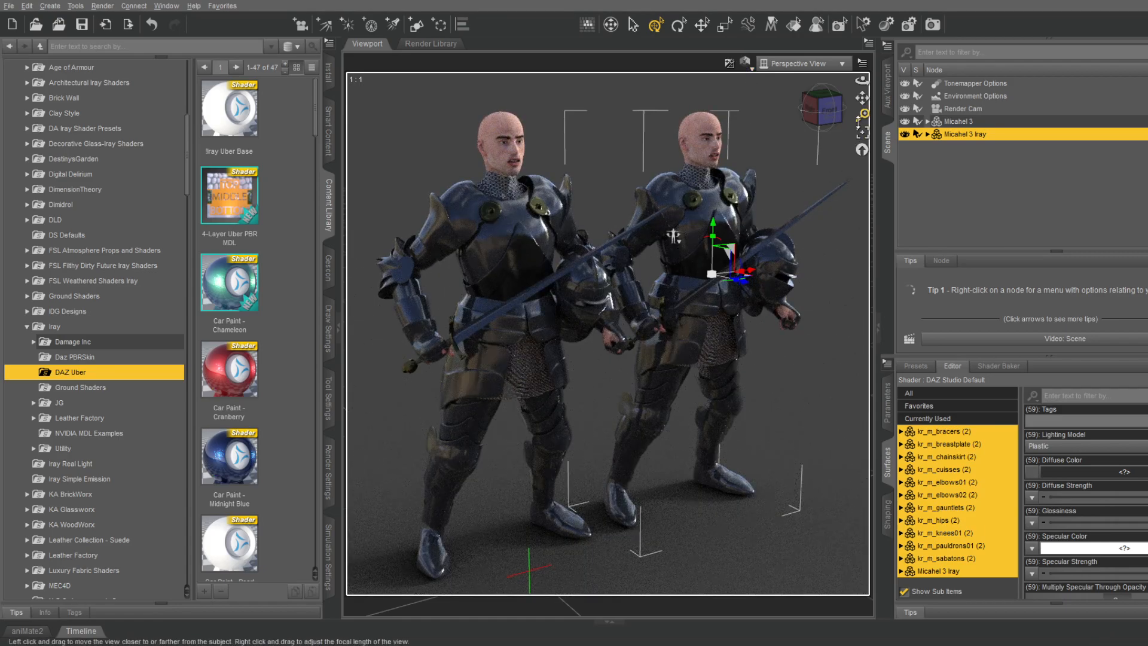
# - Hide and reshow Micahel 3 Iray to identify it in the viewport, and apply the Iray Uber Base shader to its selected surfaces
pyautogui.moveTo(864, 119); pyautogui.dragTo(862, 99)
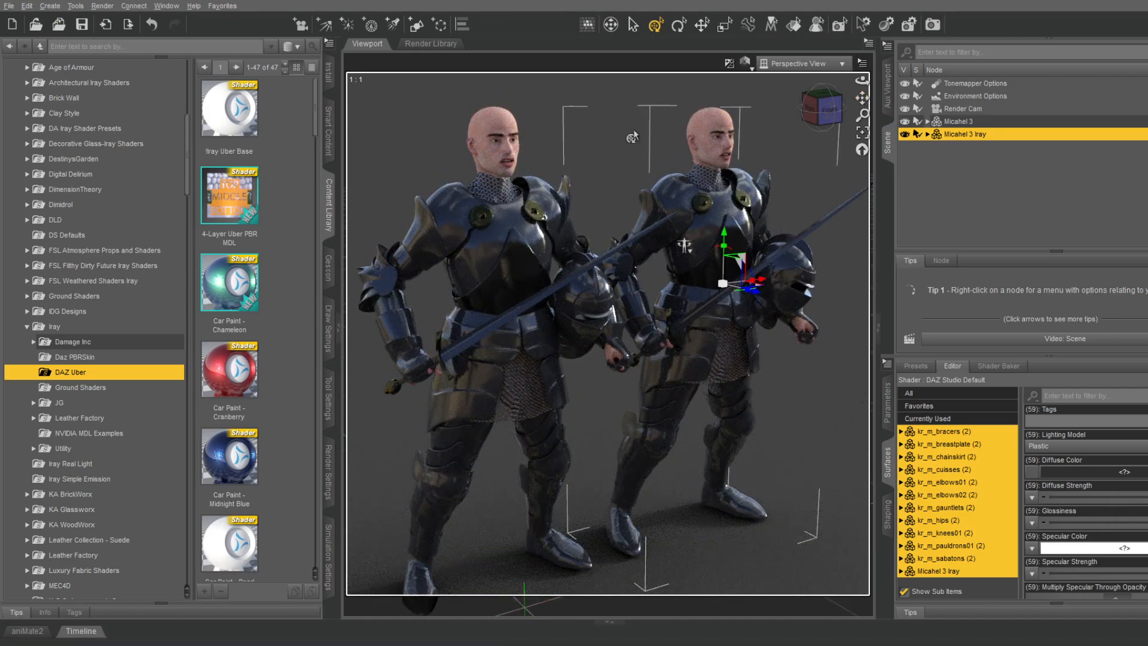
pyautogui.click(904, 134)
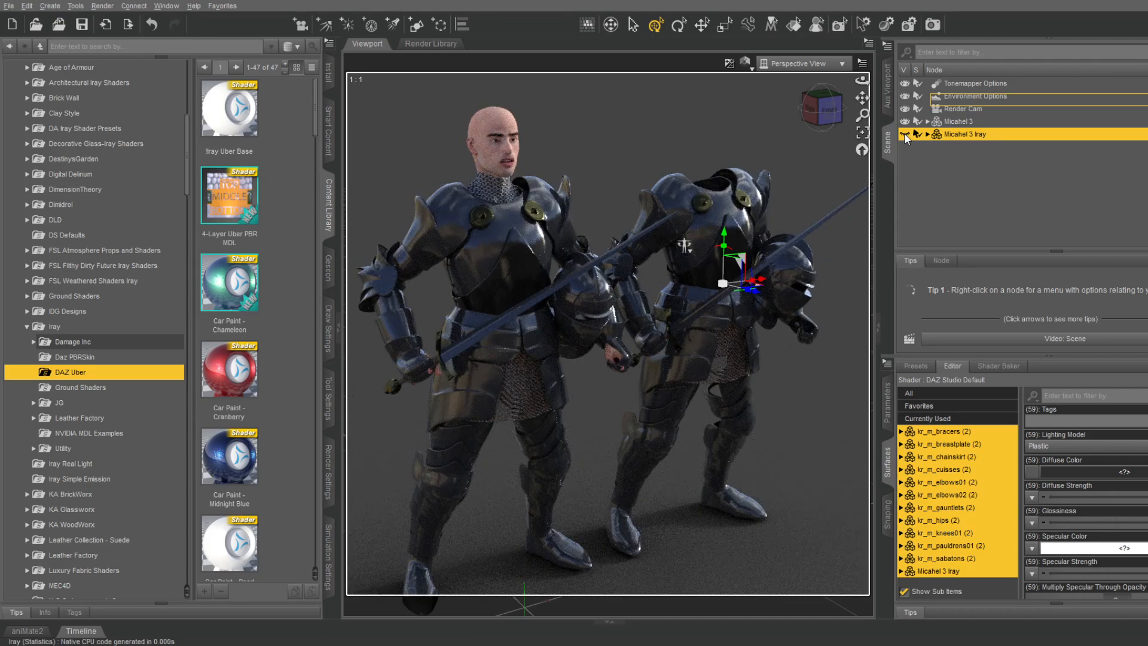
pyautogui.click(904, 134)
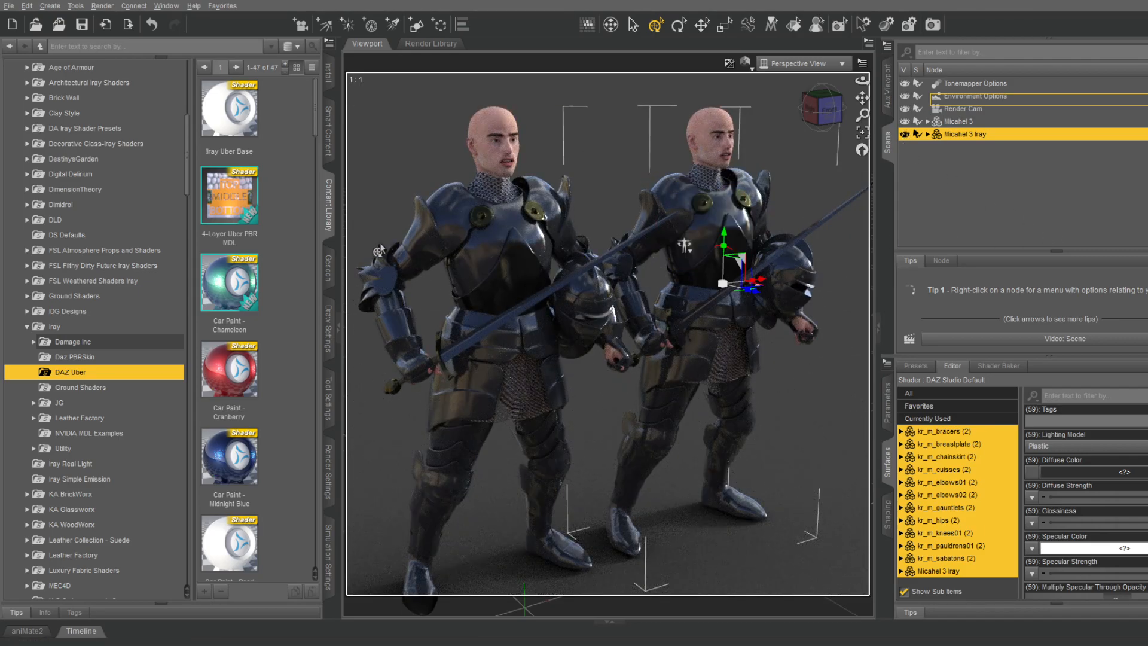
pyautogui.click(224, 109)
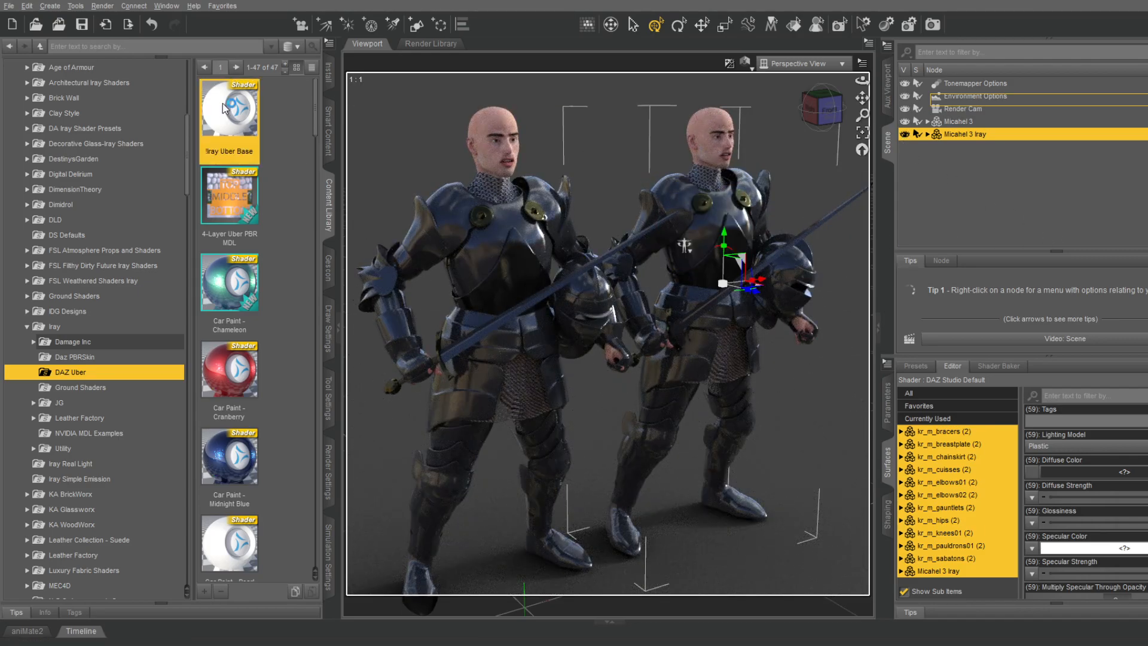
pyautogui.doubleClick(223, 106)
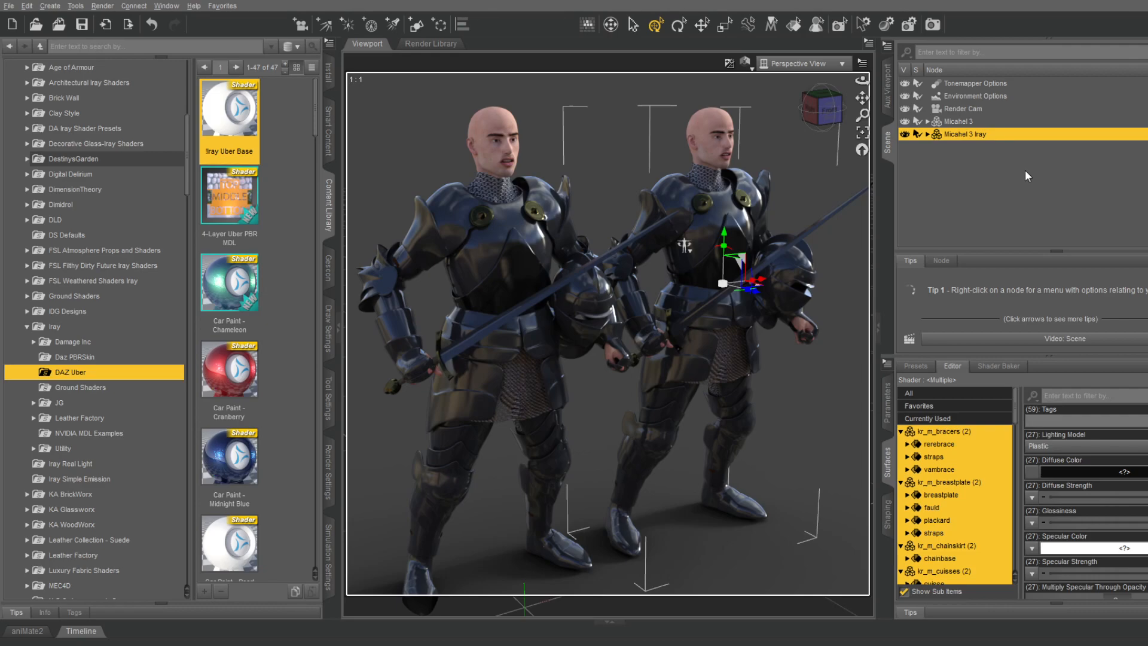
# - Hide and reshow the original Micahel 3 figure to compare it with the Iray copy
pyautogui.click(962, 117)
pyautogui.click(905, 120)
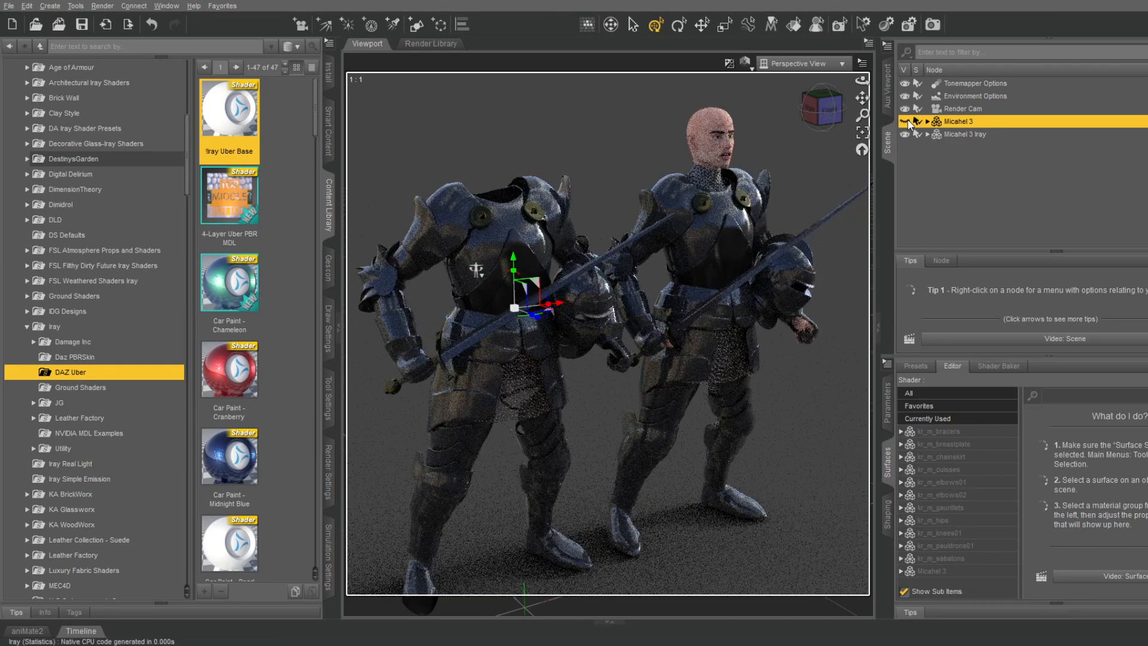
pyautogui.click(906, 121)
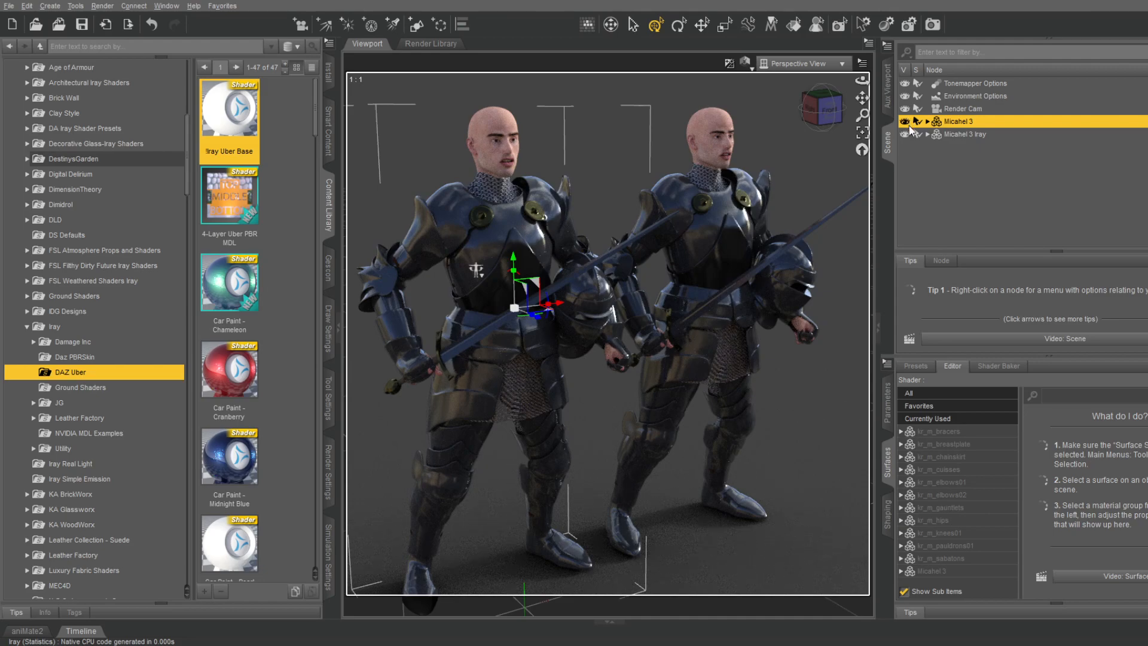
# - Expand Micahel 3 Iray in the scene hierarchy and select its kr_m_chainskirt (2) item
pyautogui.click(967, 134)
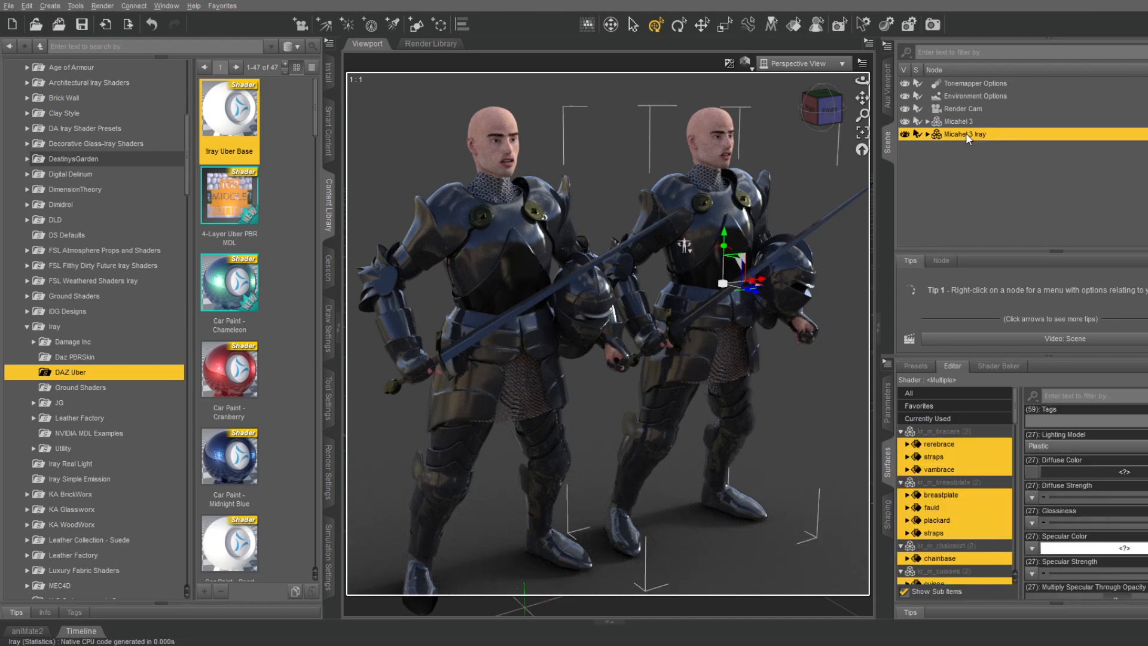
pyautogui.click(927, 134)
pyautogui.click(933, 147)
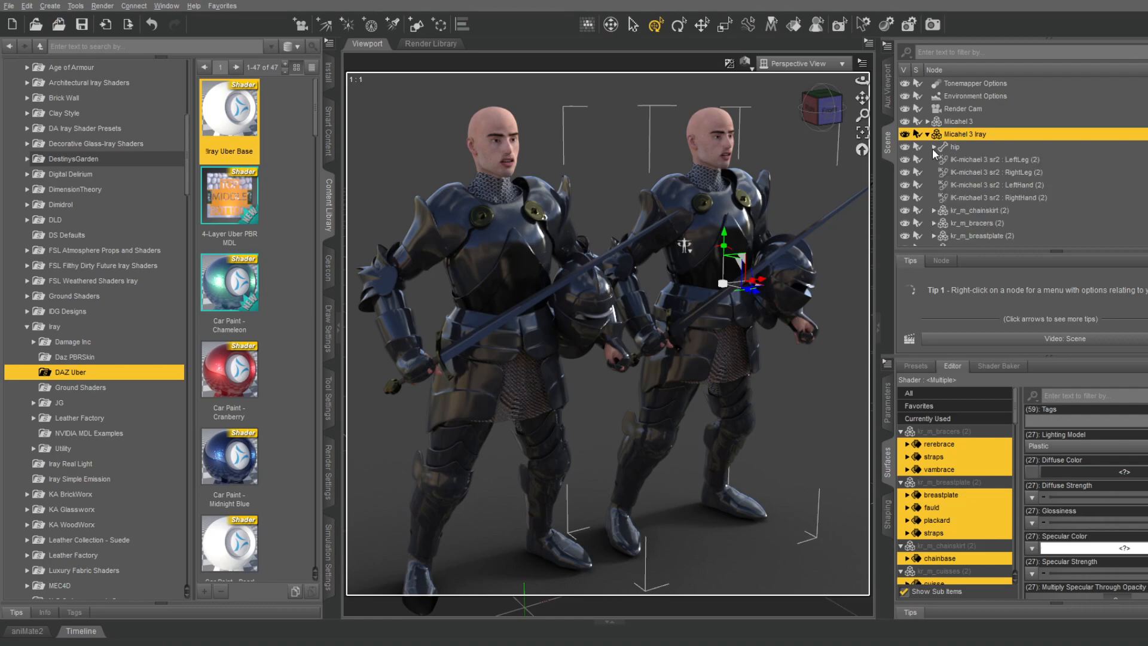
pyautogui.click(981, 210)
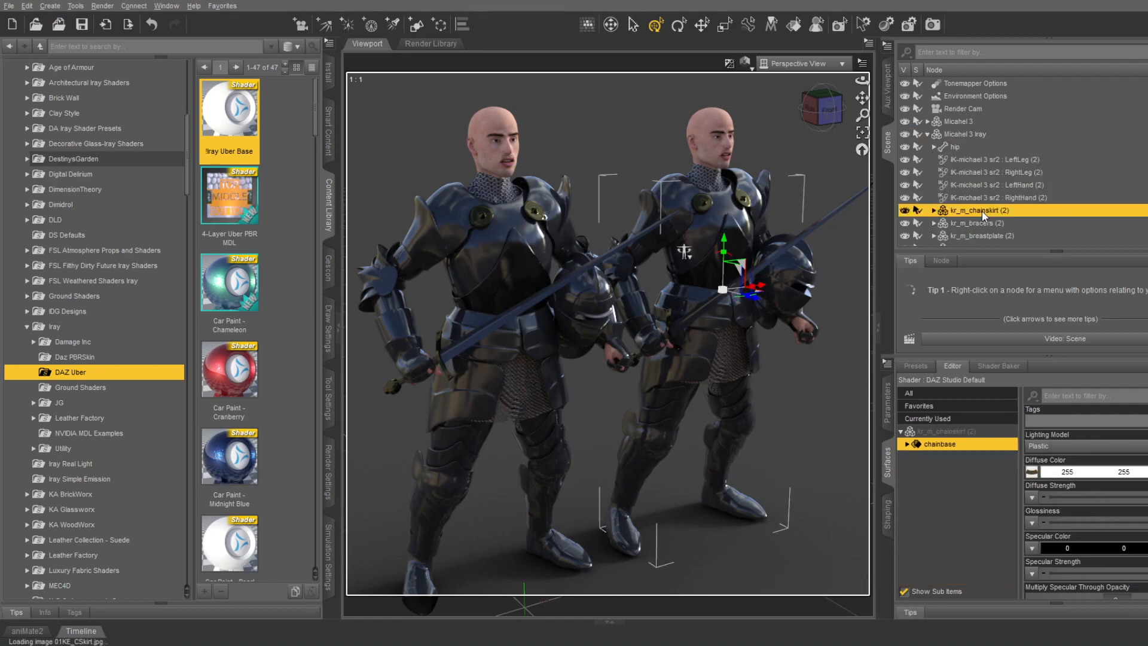
# - Try the Metal - Cobalt shader from the DAZ Uber presets on the chainskirt's chainbase surface
pyautogui.scroll(-1, 982, 210)
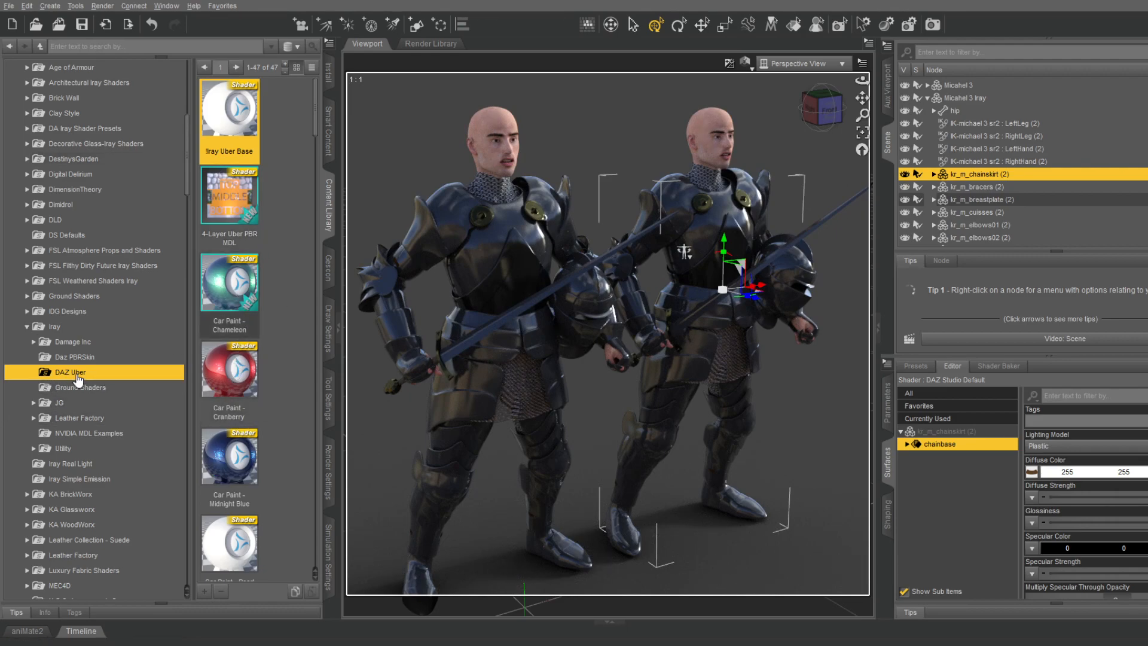
pyautogui.scroll(-10, 251, 326)
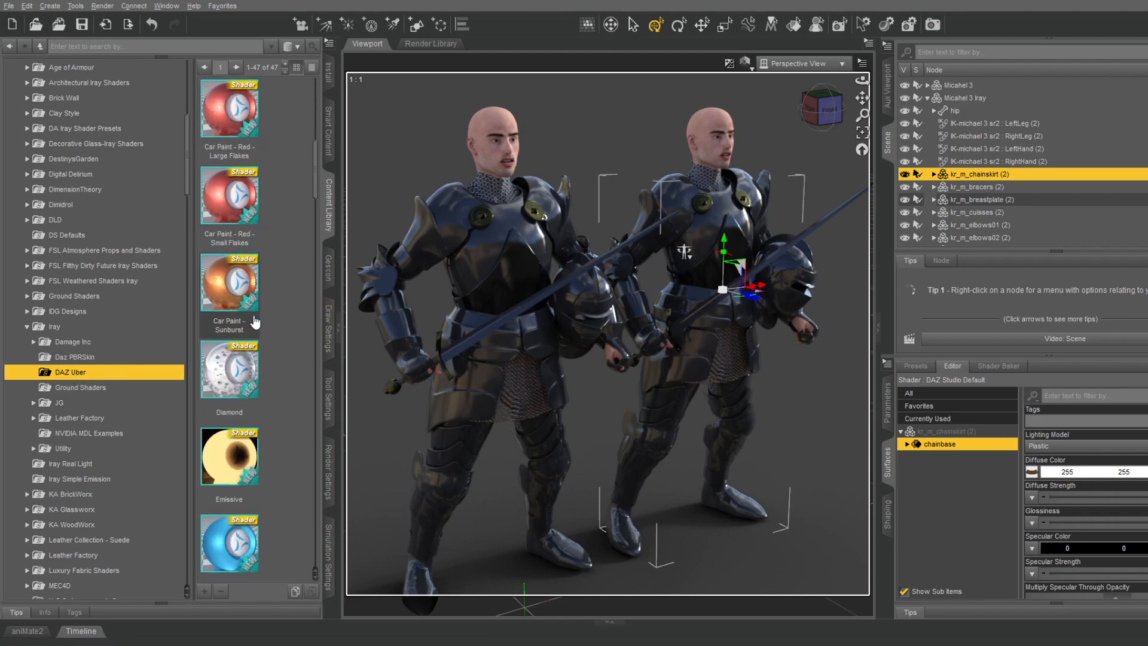
pyautogui.scroll(-10, 258, 323)
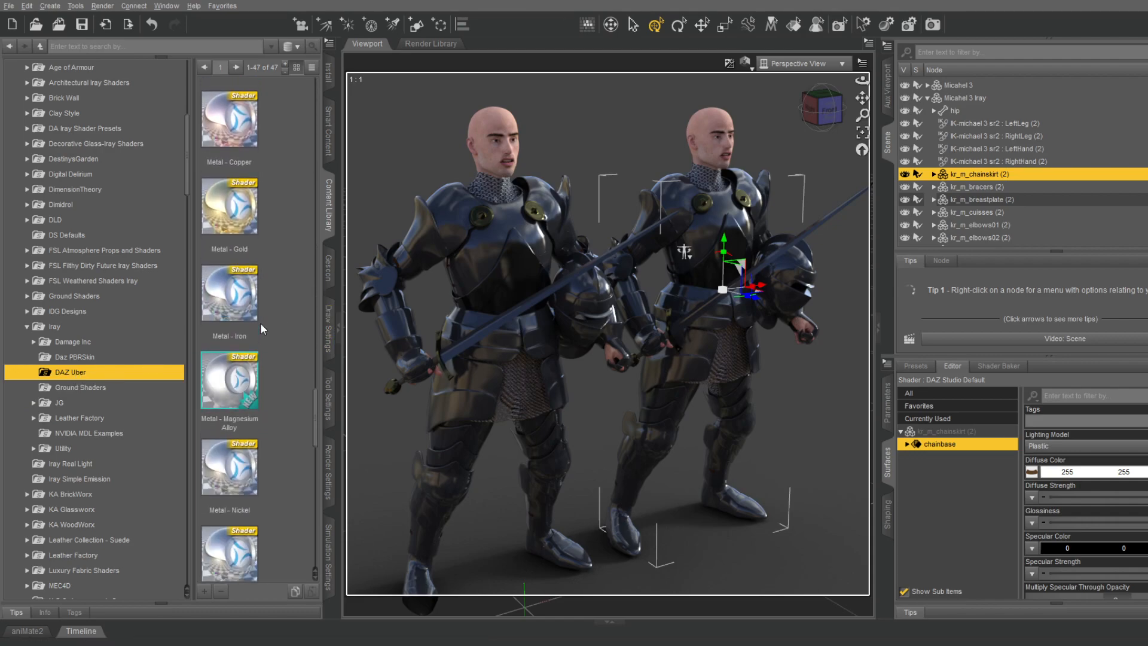
pyautogui.scroll(1, 260, 326)
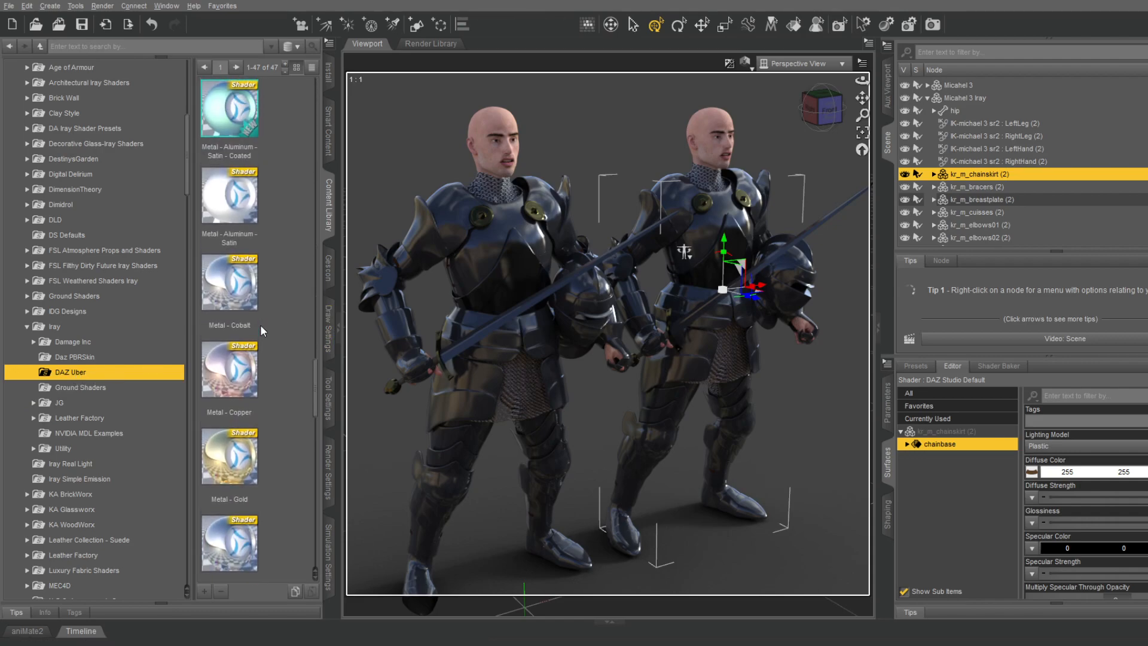
pyautogui.doubleClick(228, 288)
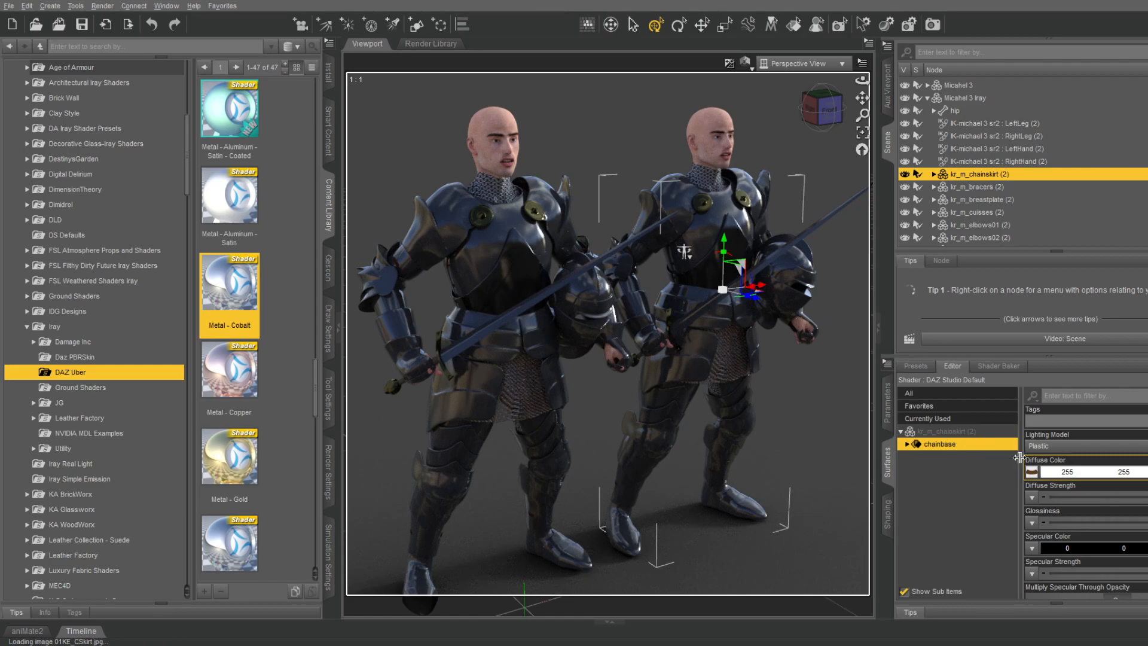
# - Filter the chainbase surface properties by "opac"
pyautogui.click(1068, 393)
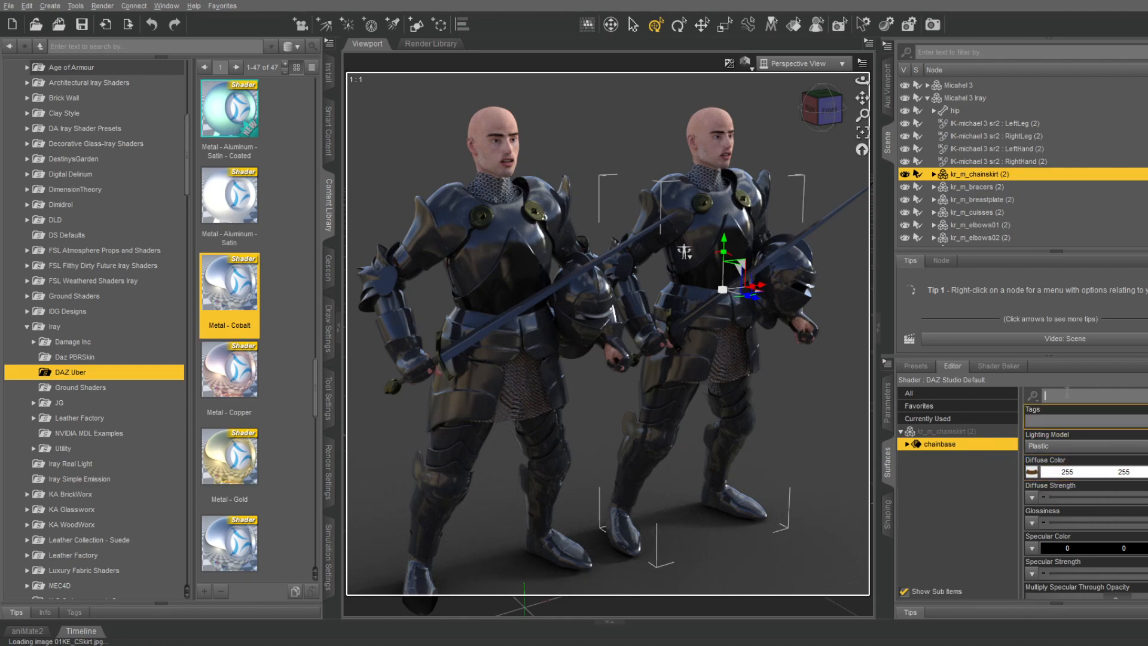
pyautogui.write('opac')
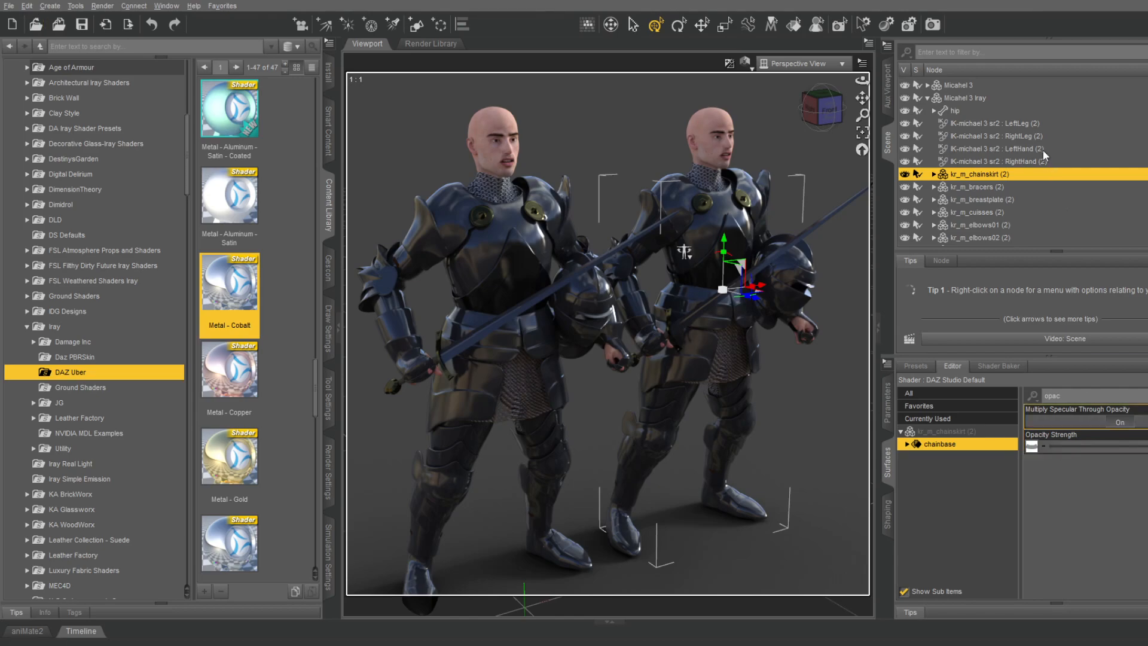
# - Try the Metal - Titanium shader on the chainbase surface, check its Cutout Opacity map, and undo the shader change
pyautogui.scroll(-5, 263, 413)
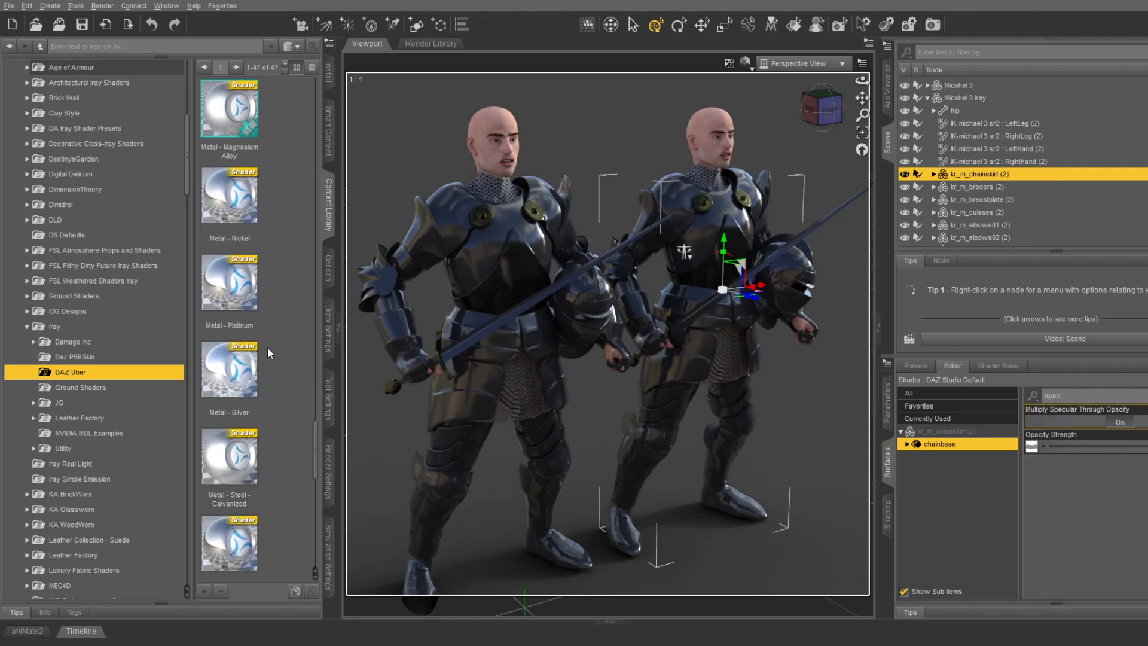
pyautogui.scroll(-3, 267, 367)
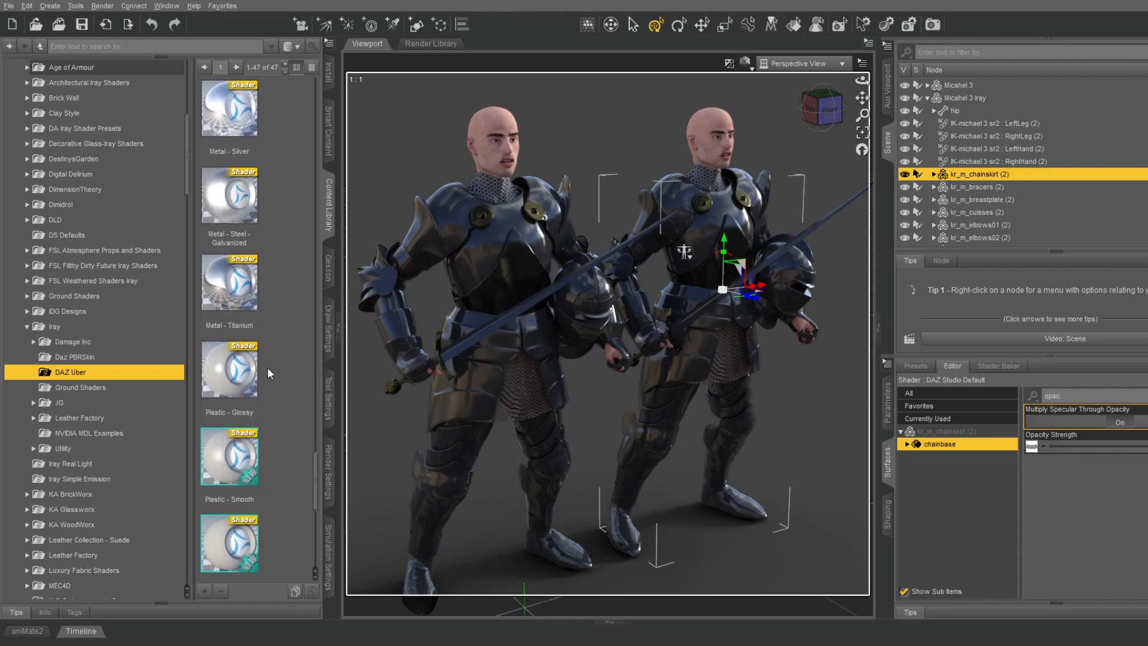
pyautogui.doubleClick(214, 280)
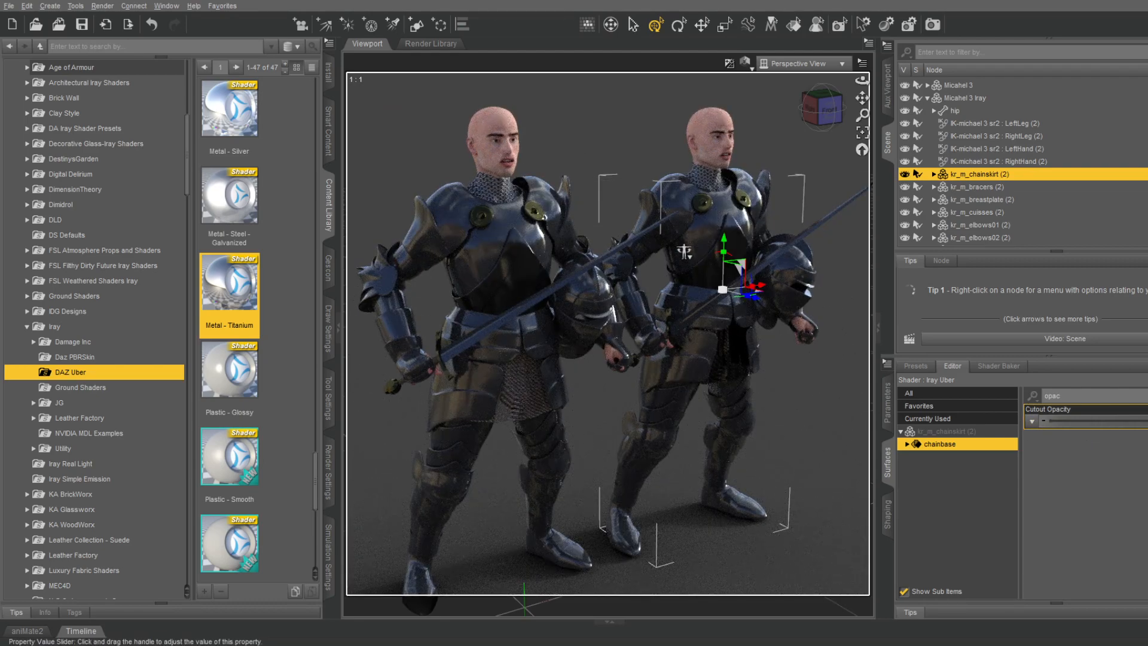
pyautogui.click(1030, 423)
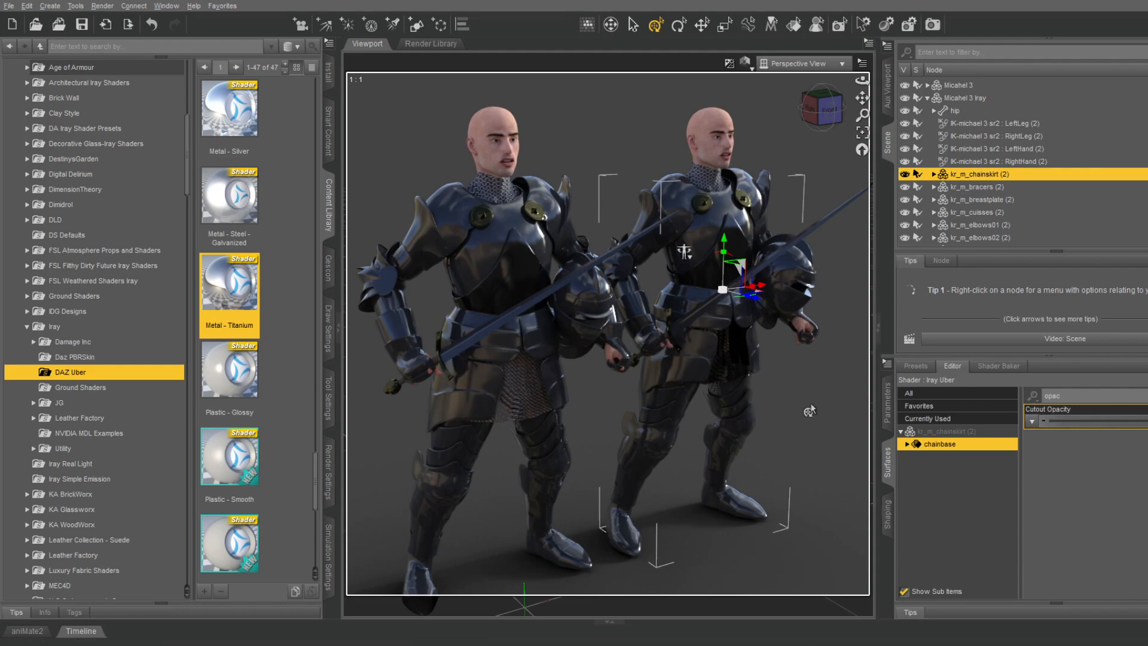
pyautogui.hotkey('ctrl', 'z')
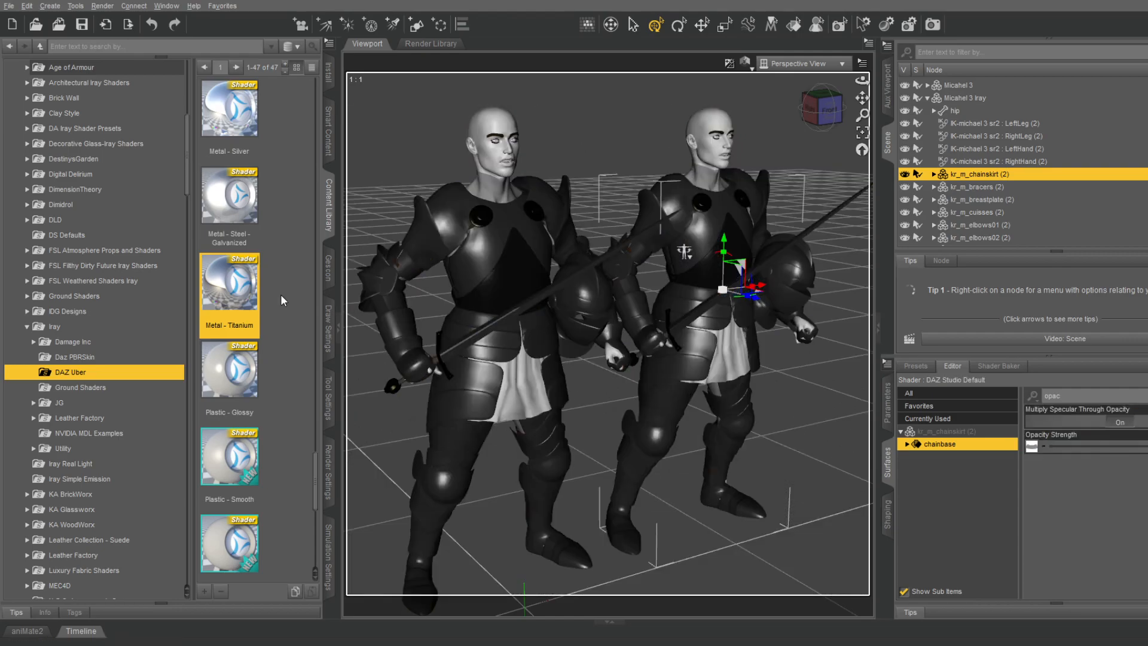
# - Open the image options for the chainbase surface's Opacity Strength to inspect its assigned map
pyautogui.click(1033, 446)
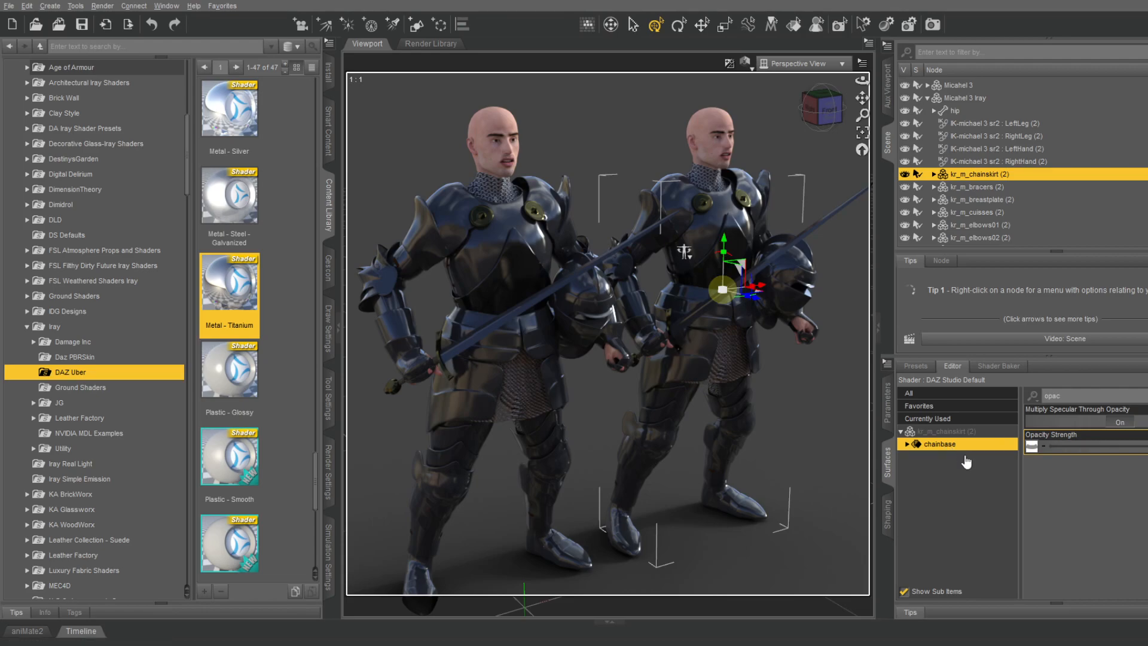
# - Try the Metal - Titanium shader on the whole kr_m_chainskirt (2) item, including its chainbase surface
pyautogui.click(985, 186)
pyautogui.click(990, 175)
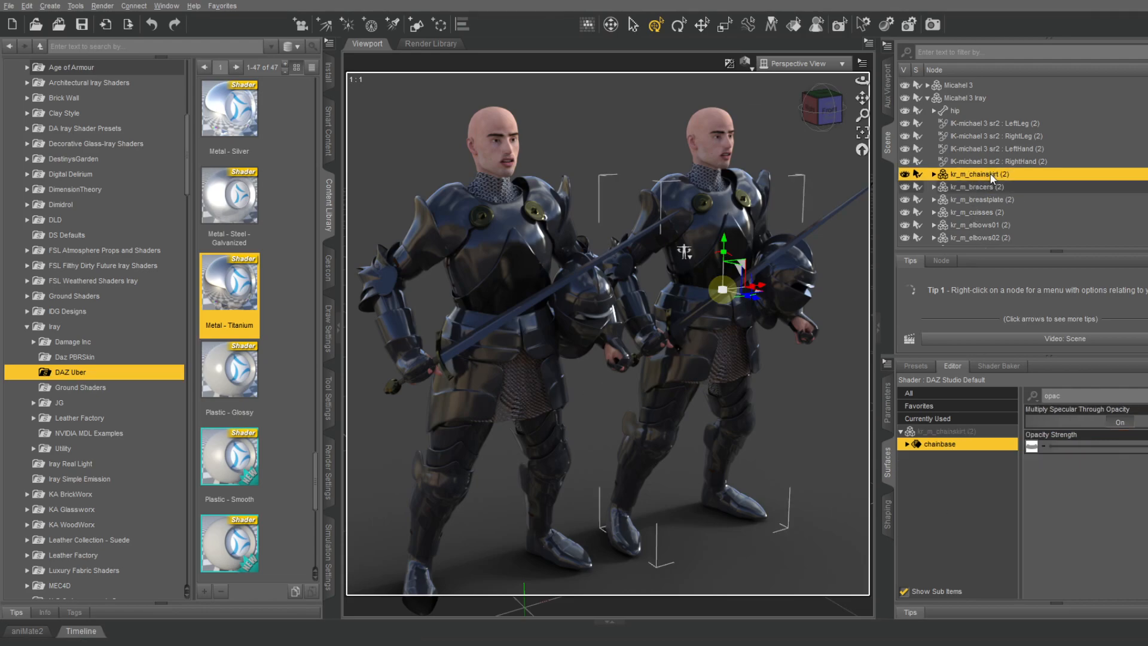
pyautogui.click(953, 432)
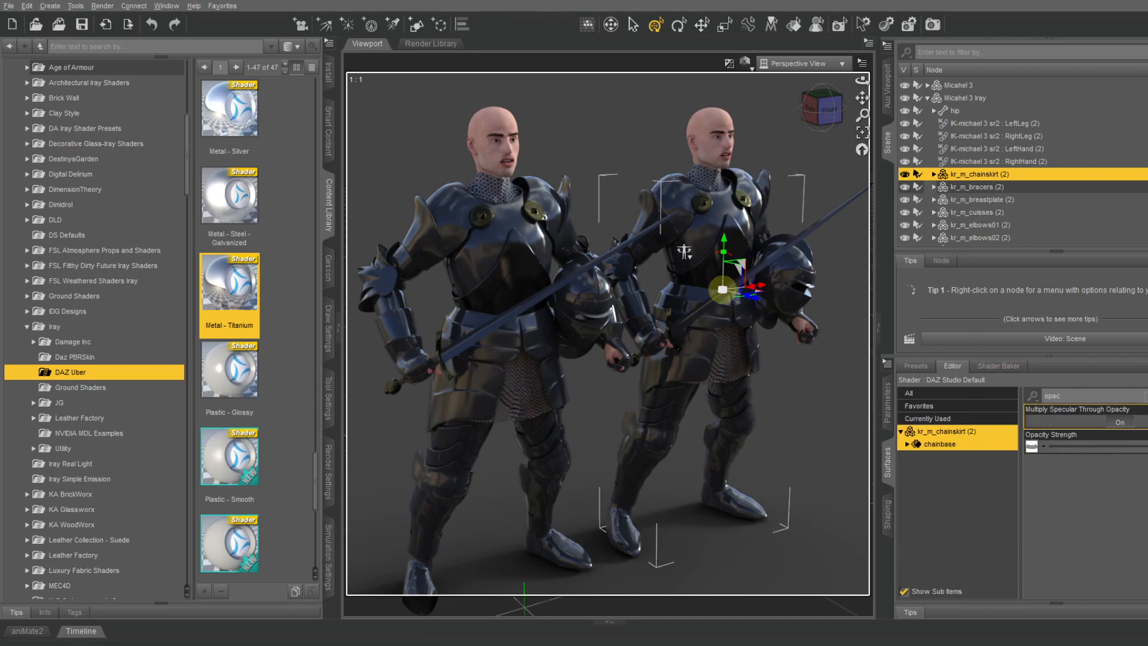
pyautogui.doubleClick(245, 291)
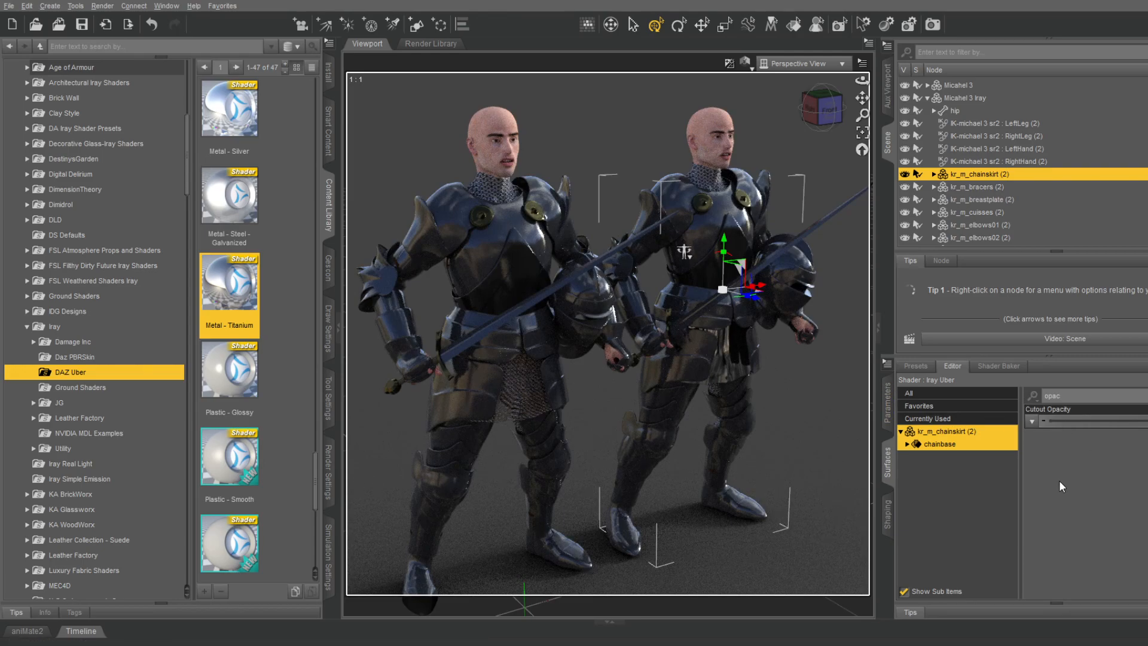
pyautogui.click(959, 508)
pyautogui.click(940, 445)
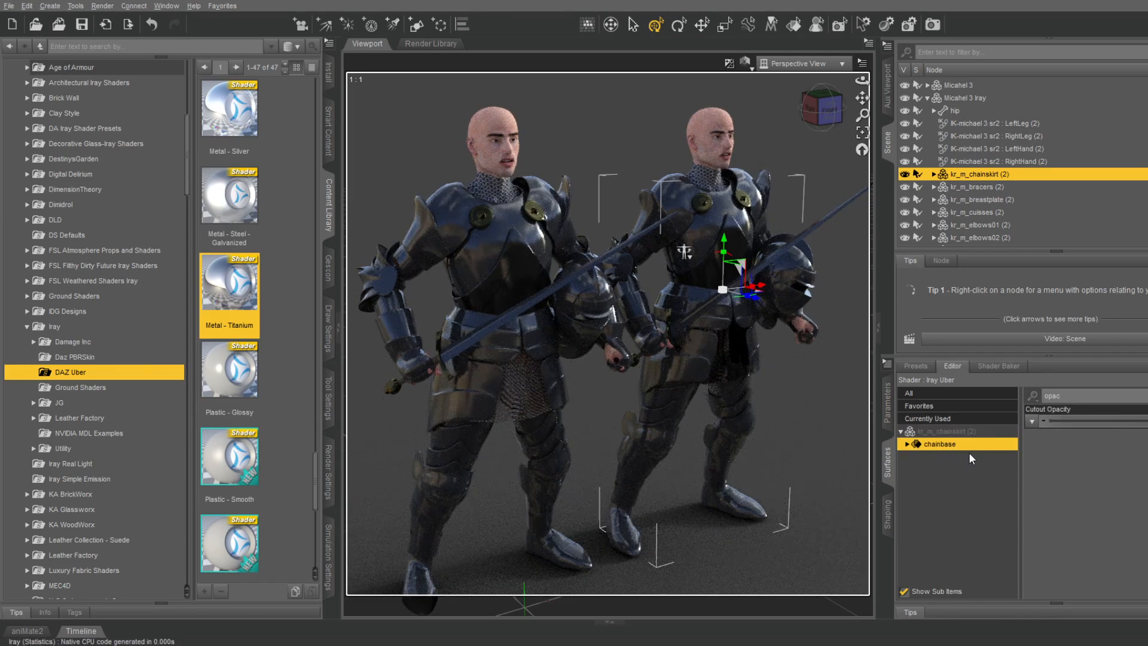
pyautogui.click(959, 431)
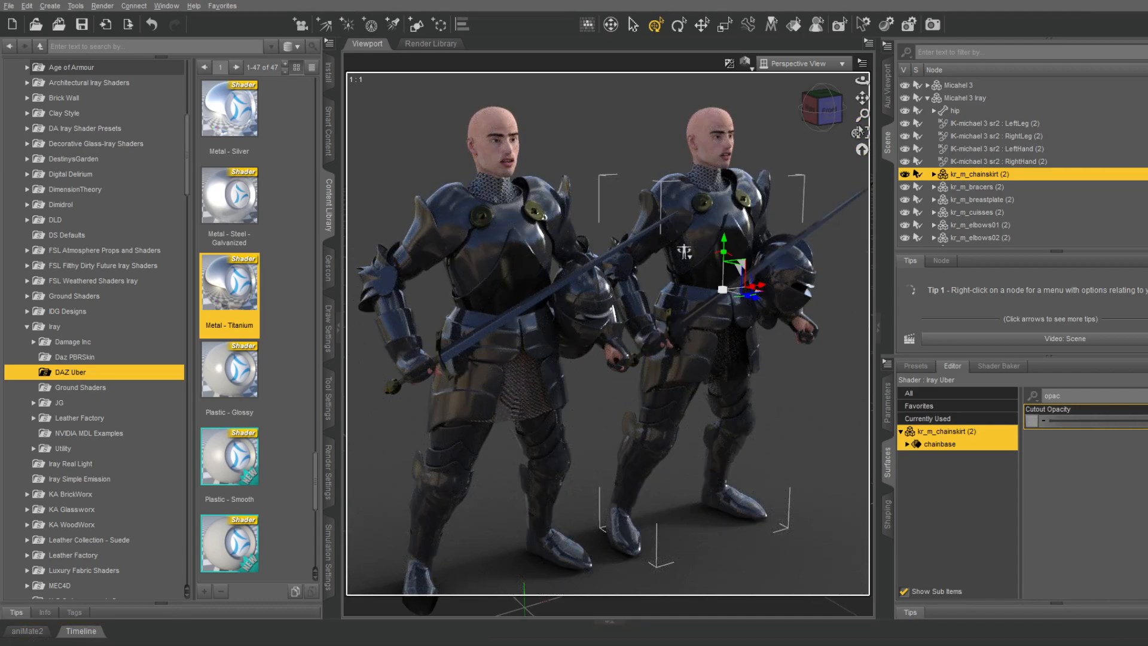
# - Inspect the chainskirt's links up close, and undo its cutout opacity and Metal - Titanium shader changes
pyautogui.moveTo(861, 114); pyautogui.dragTo(861, 99)
pyautogui.scroll(5, 692, 247)
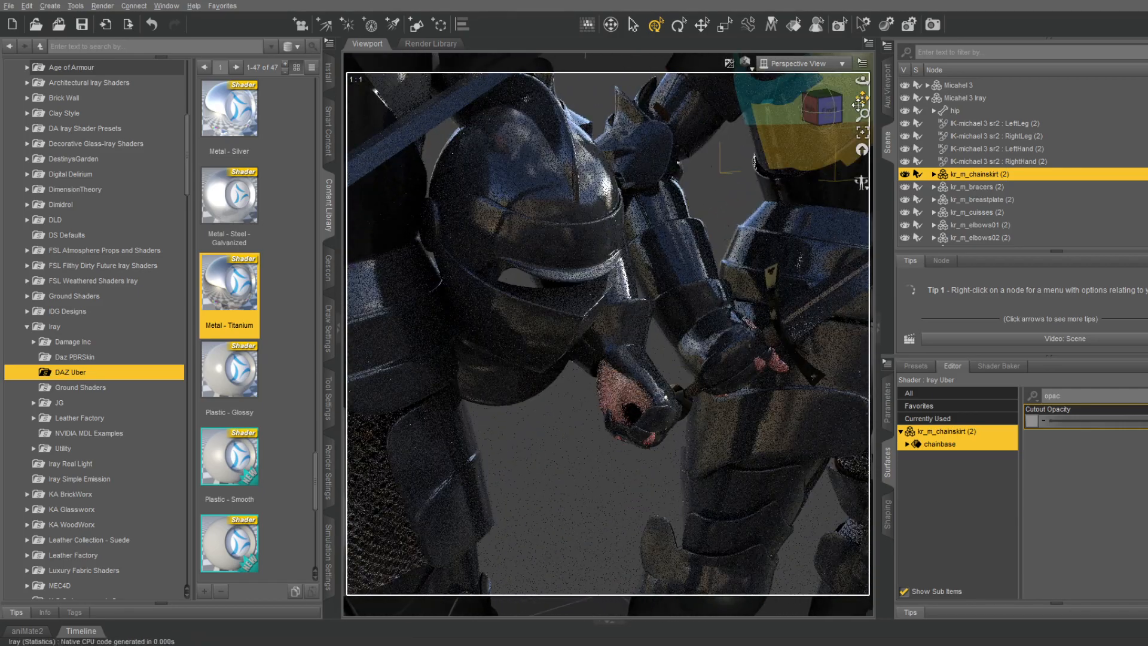
pyautogui.hotkey('ctrl', 'f')
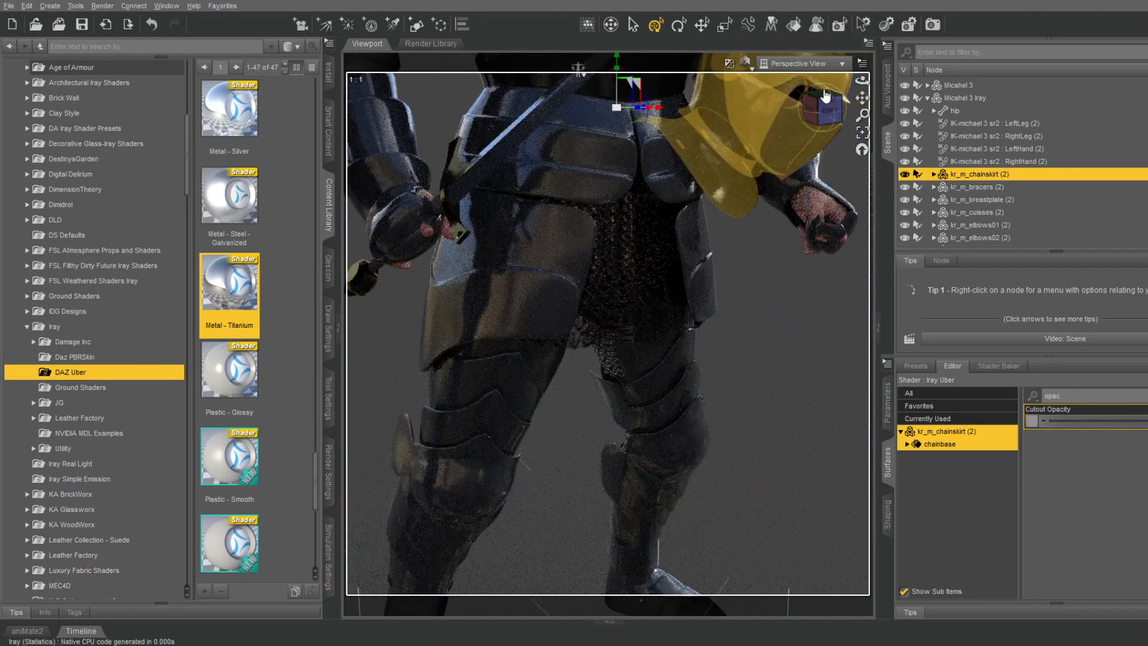
pyautogui.scroll(5, 845, 98)
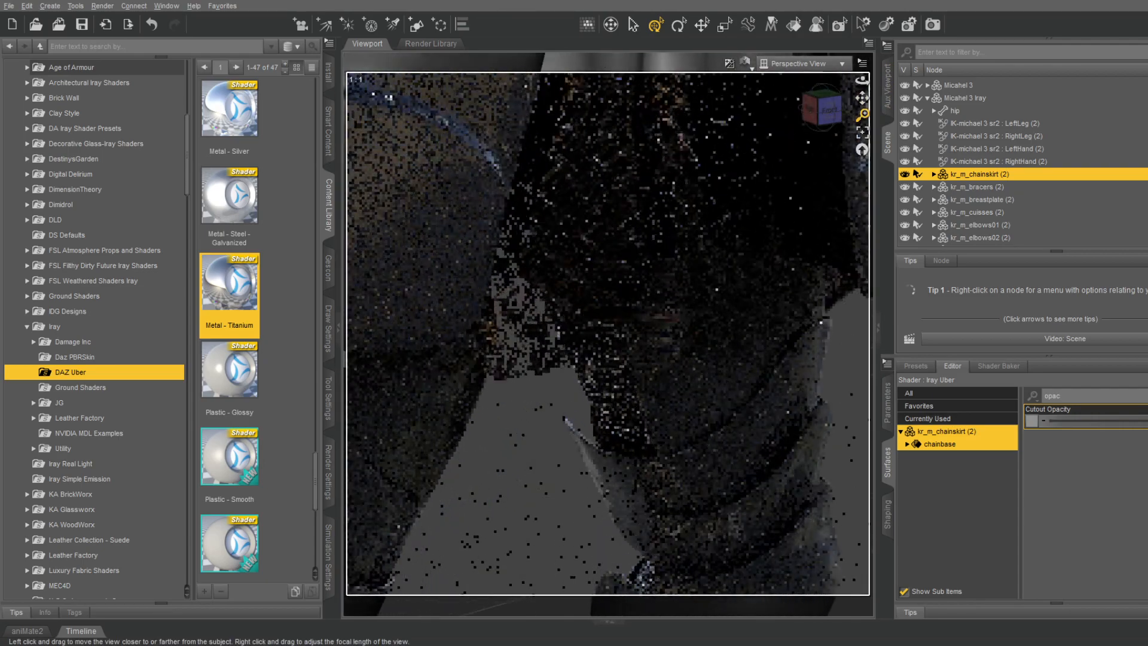
pyautogui.moveTo(861, 96)
pyautogui.mouseDown()
pyautogui.moveTo(867, 117)
pyautogui.moveTo(861, 95)
pyautogui.mouseUp()
pyautogui.scroll(5, 845, 107)
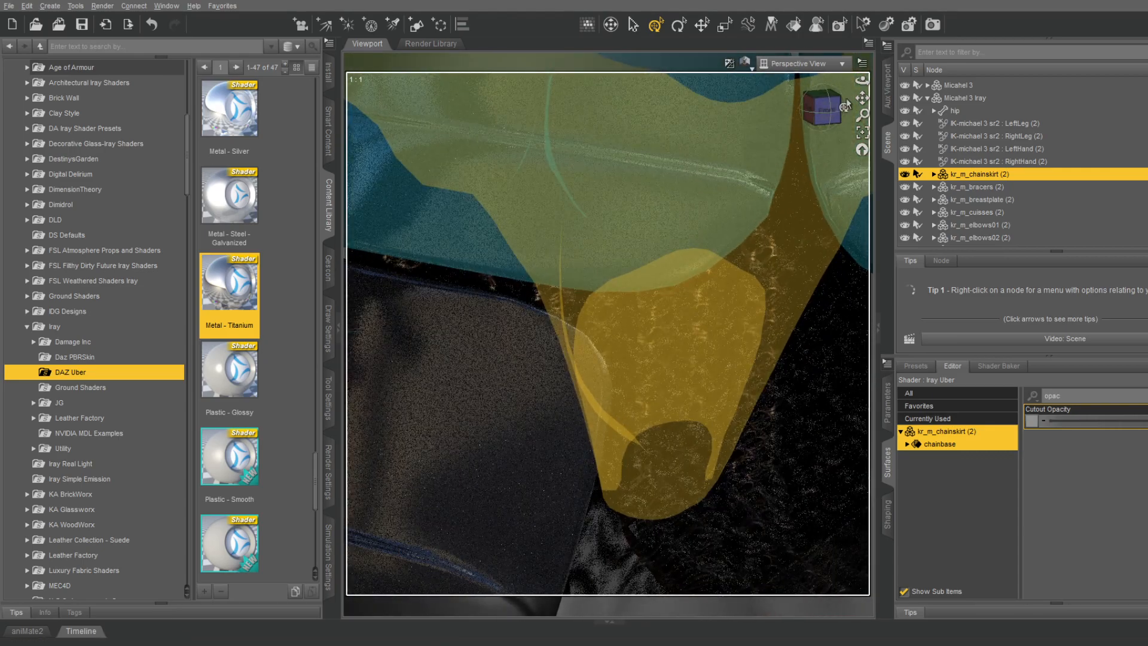
pyautogui.moveTo(862, 95); pyautogui.dragTo(863, 95)
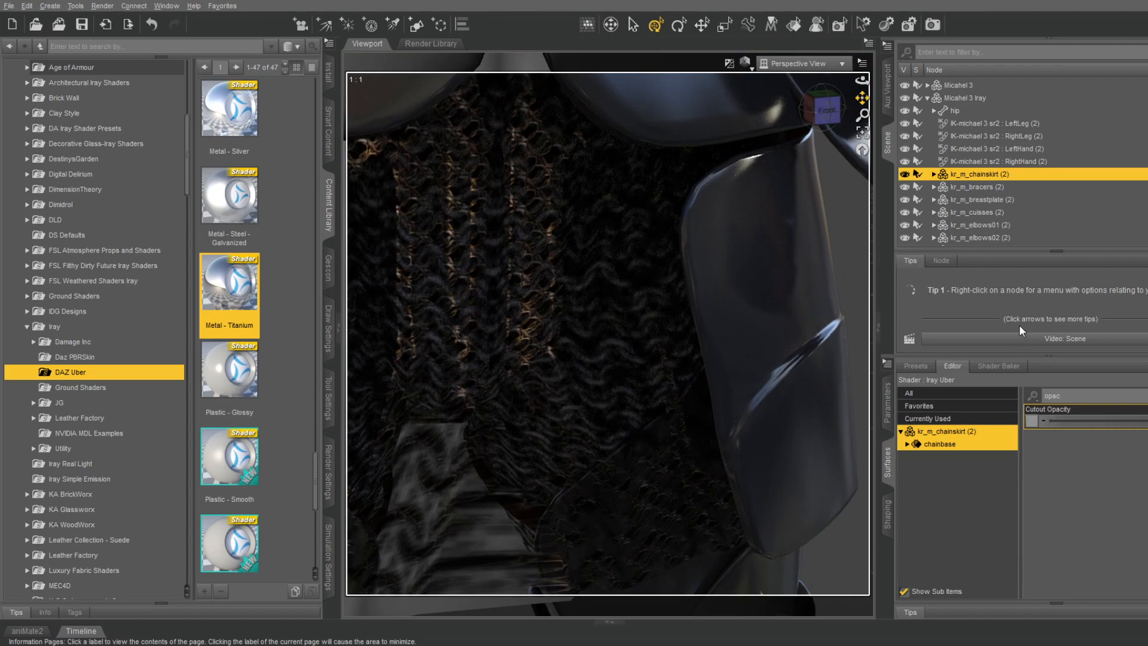
pyautogui.hotkey('ctrl', 'z')
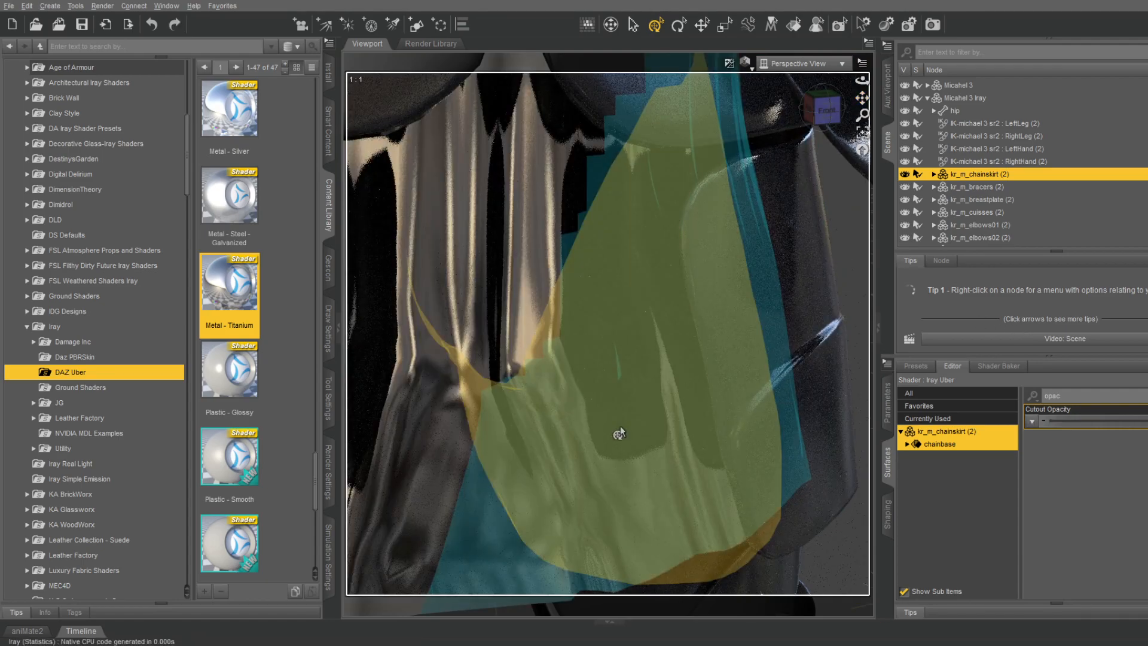
pyautogui.hotkey('ctrl', 'z')
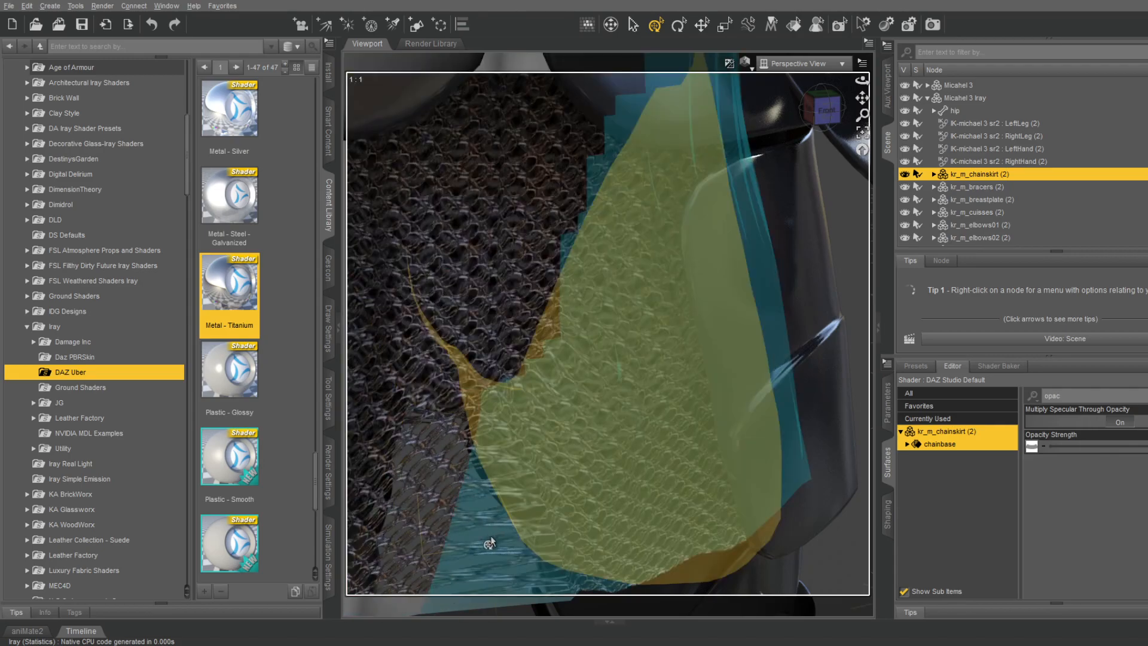
# - Apply the Metal - Titanium shader to the chainskirt while keeping its existing opacity map
pyautogui.moveTo(862, 99)
pyautogui.mouseDown()
pyautogui.moveTo(877, 87)
pyautogui.moveTo(862, 98)
pyautogui.mouseUp()
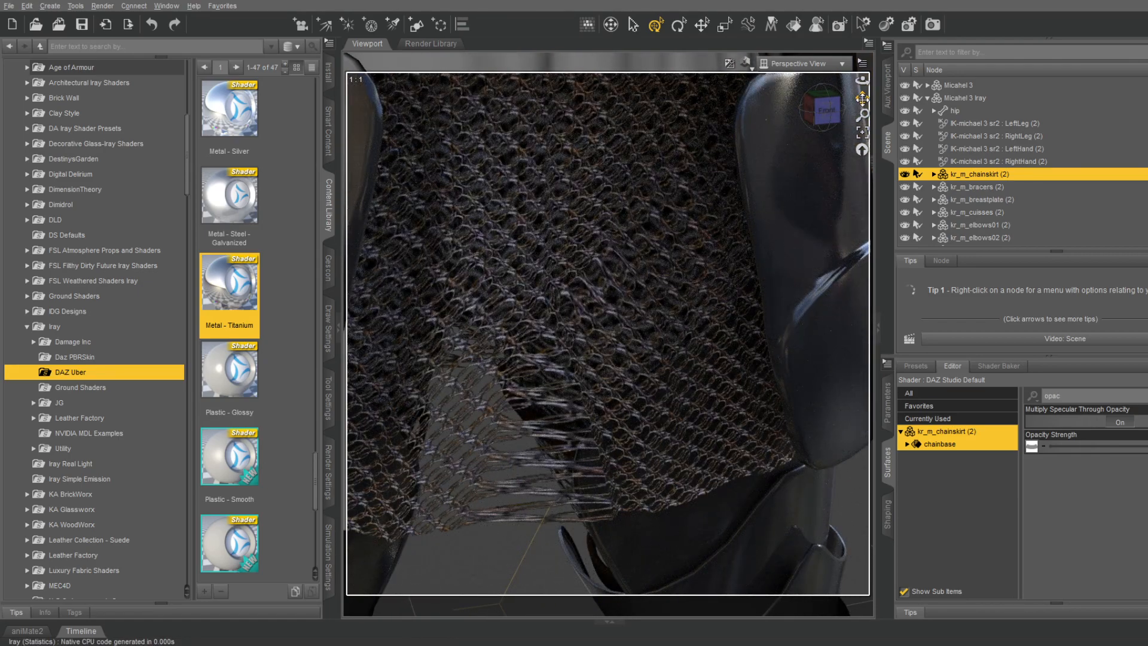
pyautogui.click(1125, 445)
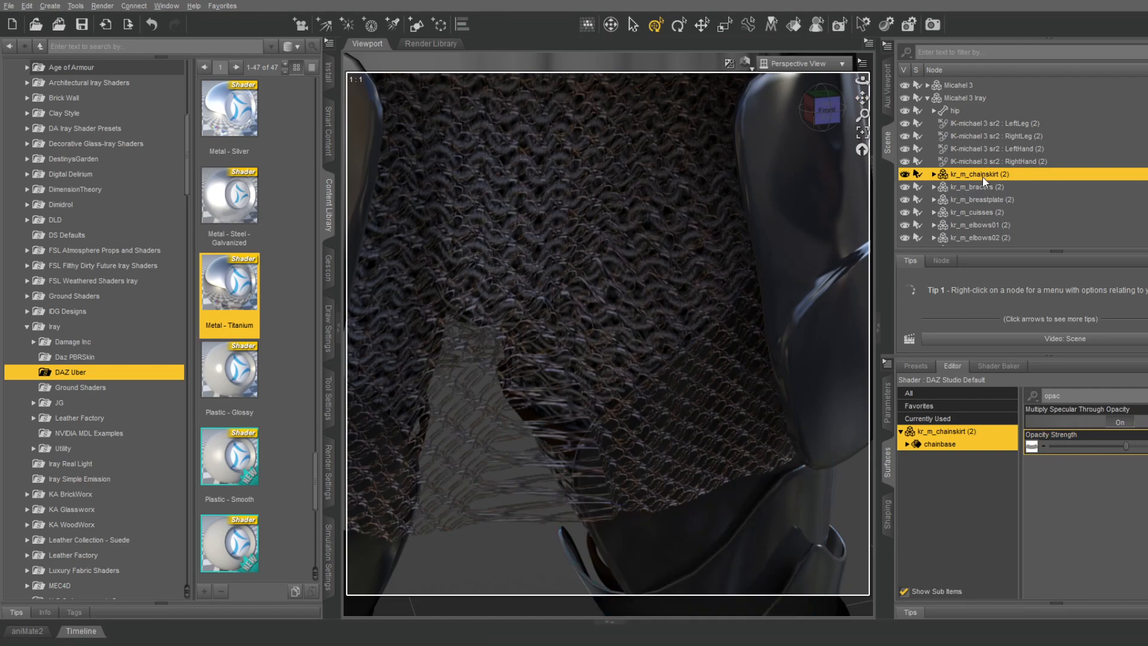
pyautogui.doubleClick(225, 276)
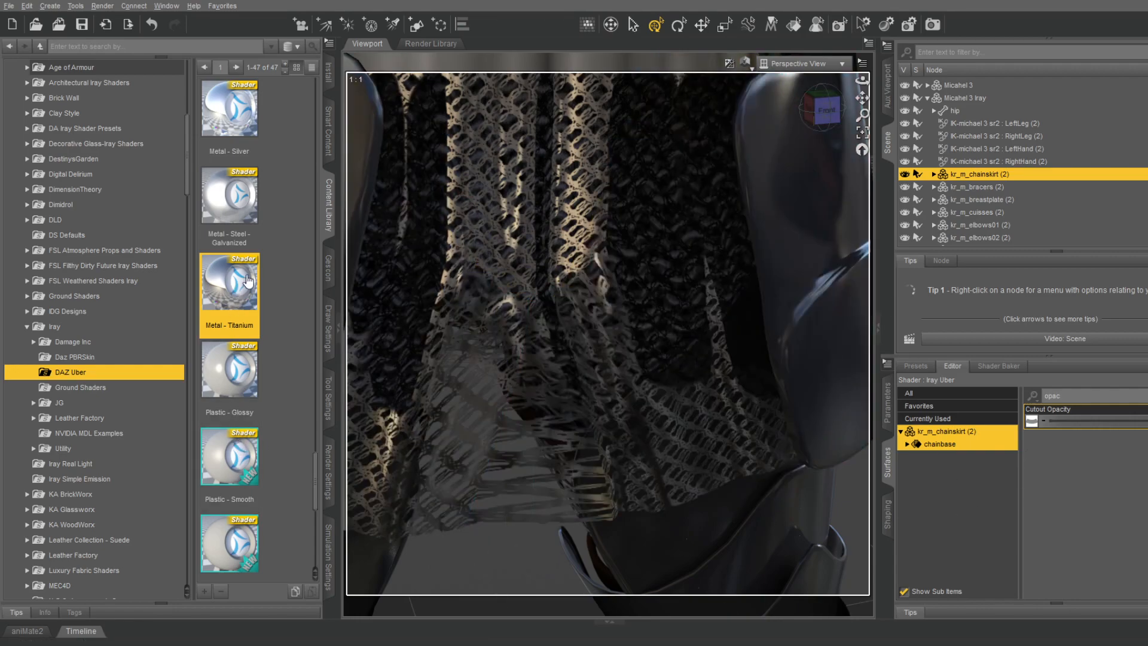
# - Replace the chainskirt's shader with Metal - Gold, keep its opacity map, and check the skirt on the figure
pyautogui.scroll(3, 267, 265)
pyautogui.click(236, 197)
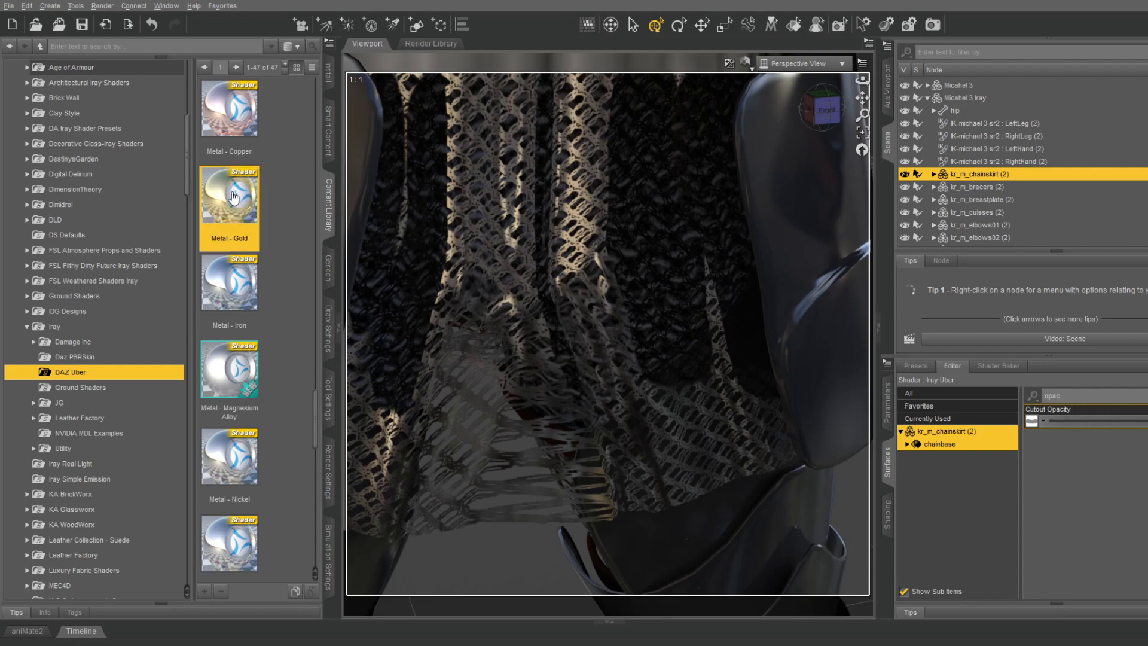
pyautogui.moveTo(234, 197); pyautogui.dragTo(603, 332)
pyautogui.doubleClick(224, 188)
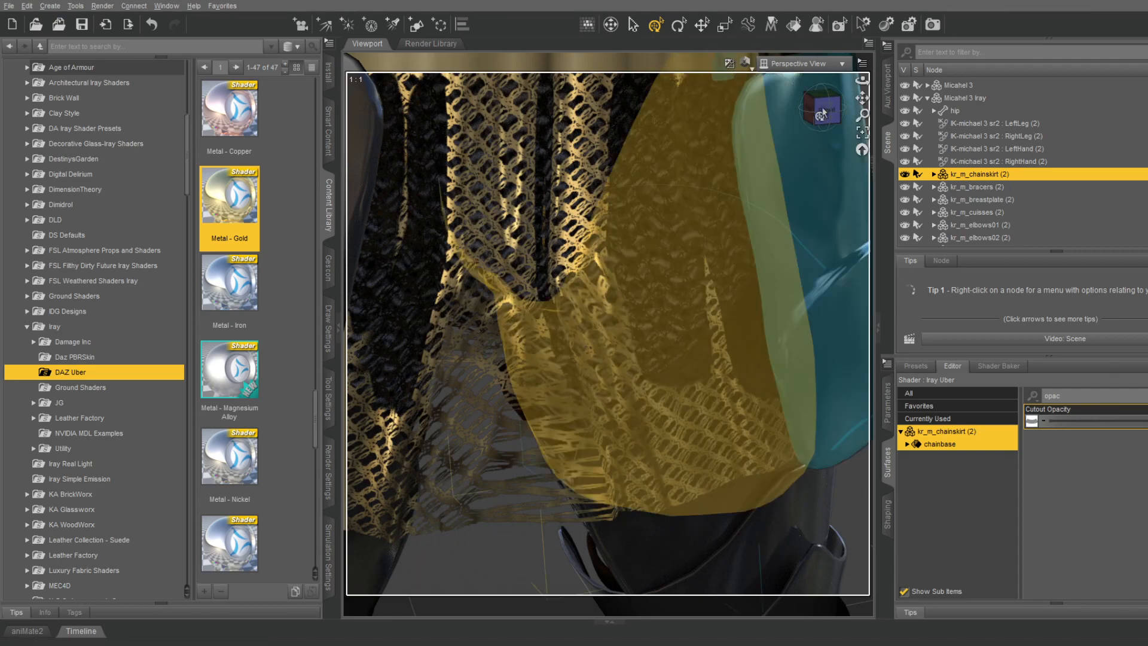
pyautogui.moveTo(862, 115); pyautogui.dragTo(862, 144)
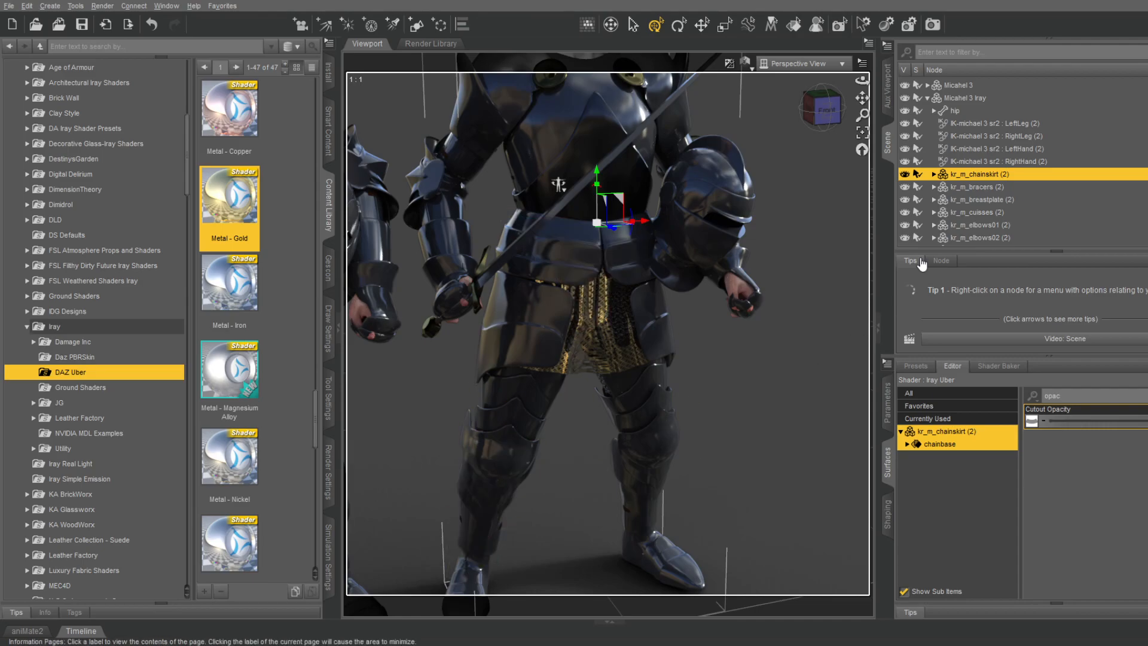
pyautogui.moveTo(862, 97); pyautogui.dragTo(865, 104)
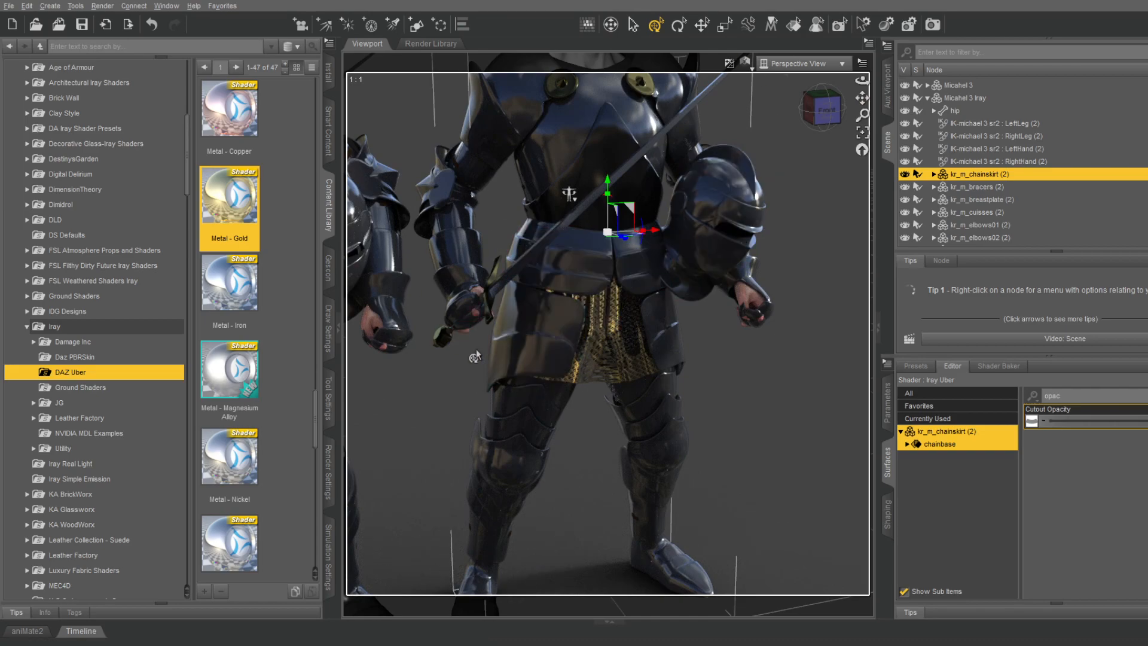
# - Select all the duplicated knight's armor pieces from kr_m_bracers (2) through kr_m_sabatons (2) in the scene
pyautogui.click(977, 187)
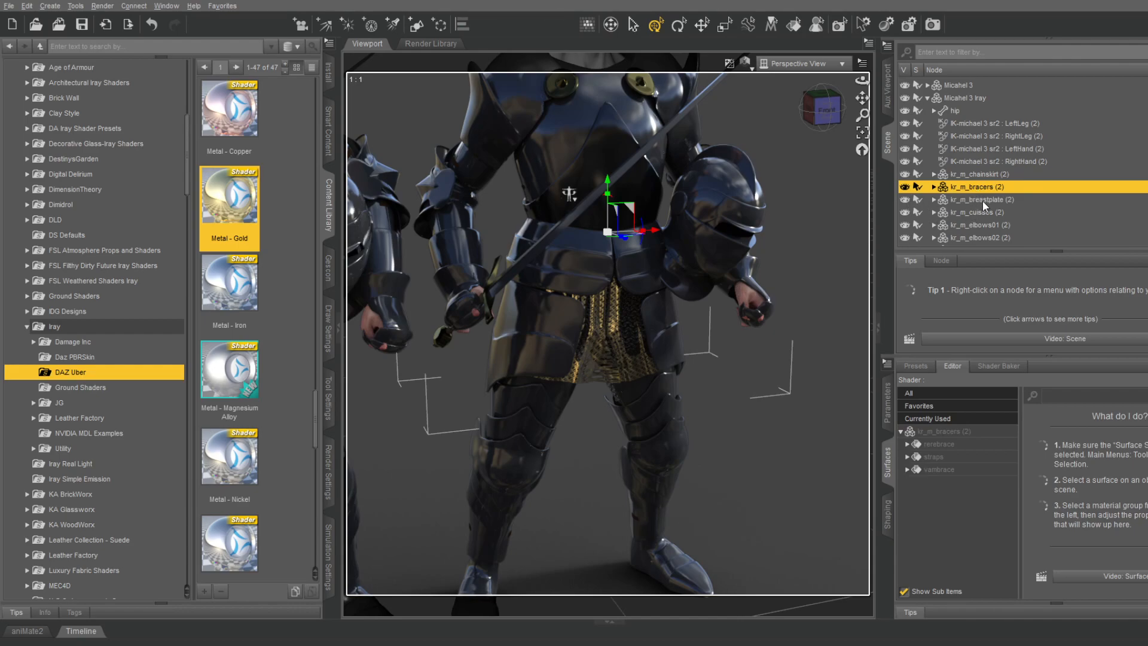
pyautogui.scroll(-2, 981, 201)
pyautogui.scroll(-1, 981, 202)
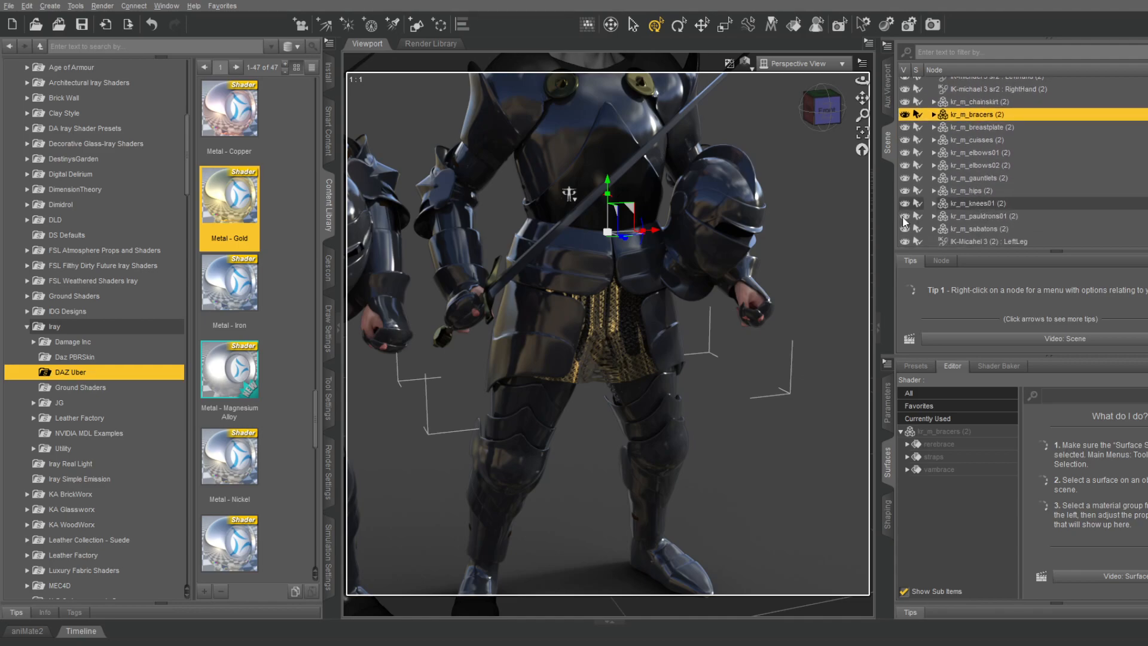
pyautogui.scroll(-2, 1033, 216)
pyautogui.click(986, 192)
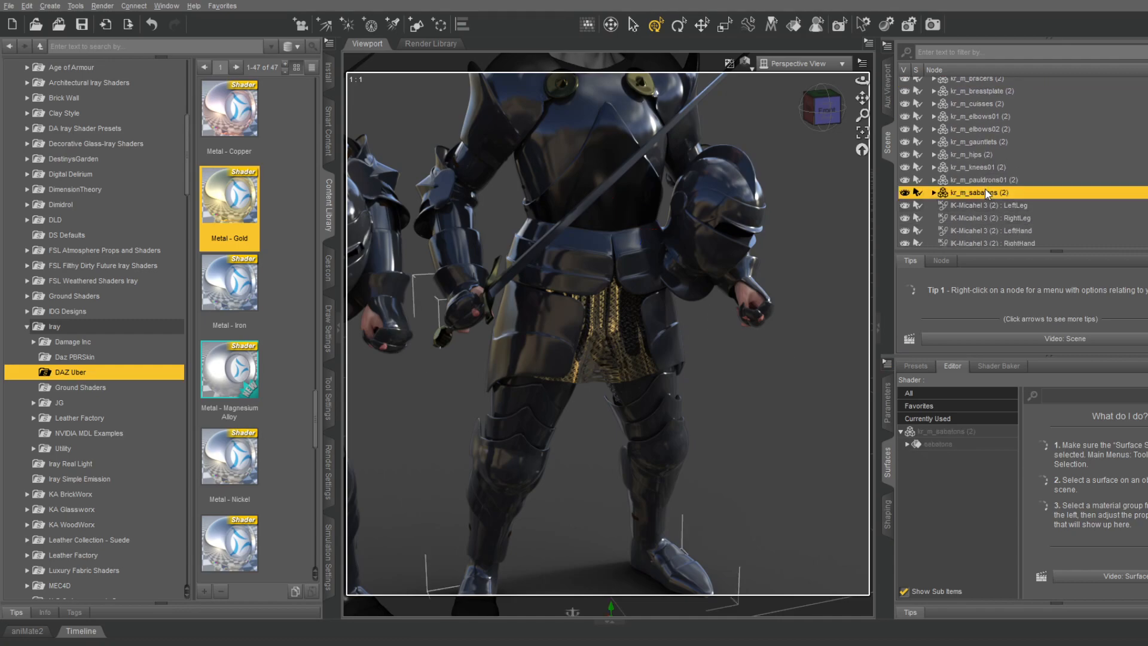
pyautogui.scroll(5, 989, 190)
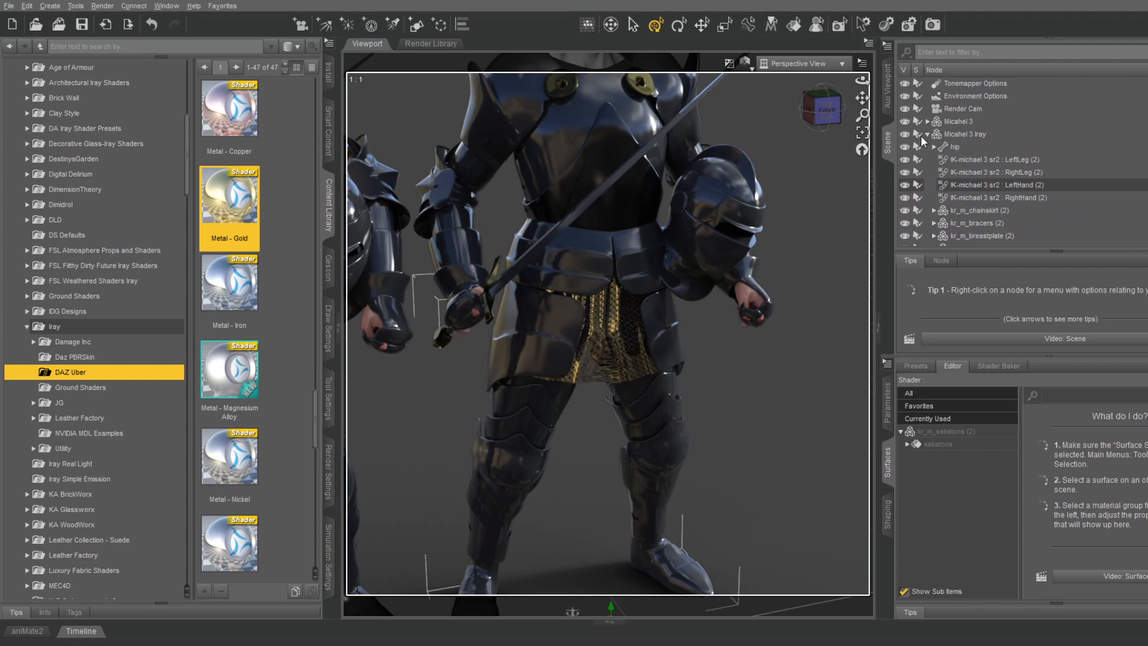
pyautogui.click(979, 222)
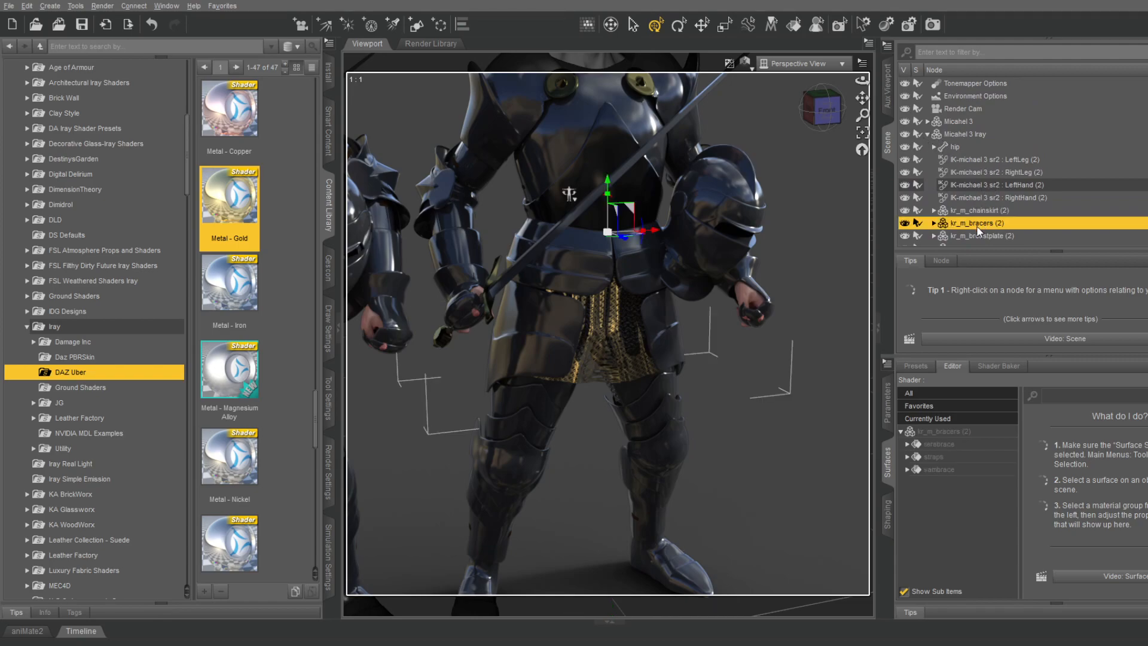
pyautogui.keyDown('ctrl'); pyautogui.click(978, 235); pyautogui.keyUp('ctrl')
pyautogui.scroll(-4, 989, 229)
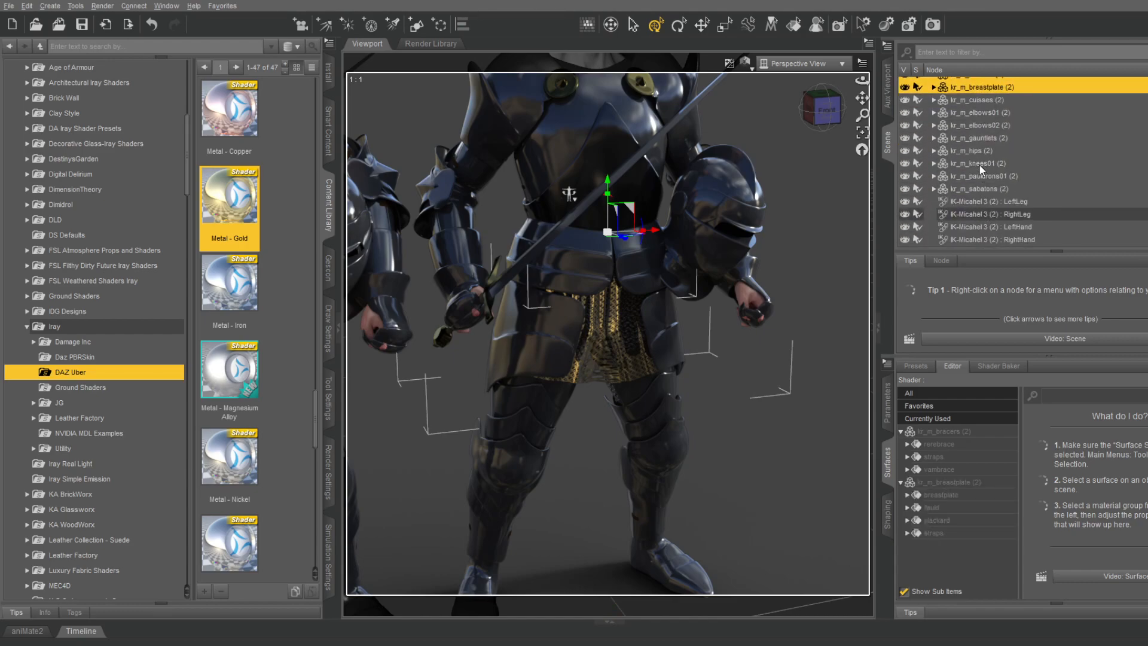
pyautogui.keyDown('shift'); pyautogui.click(978, 189); pyautogui.keyUp('shift')
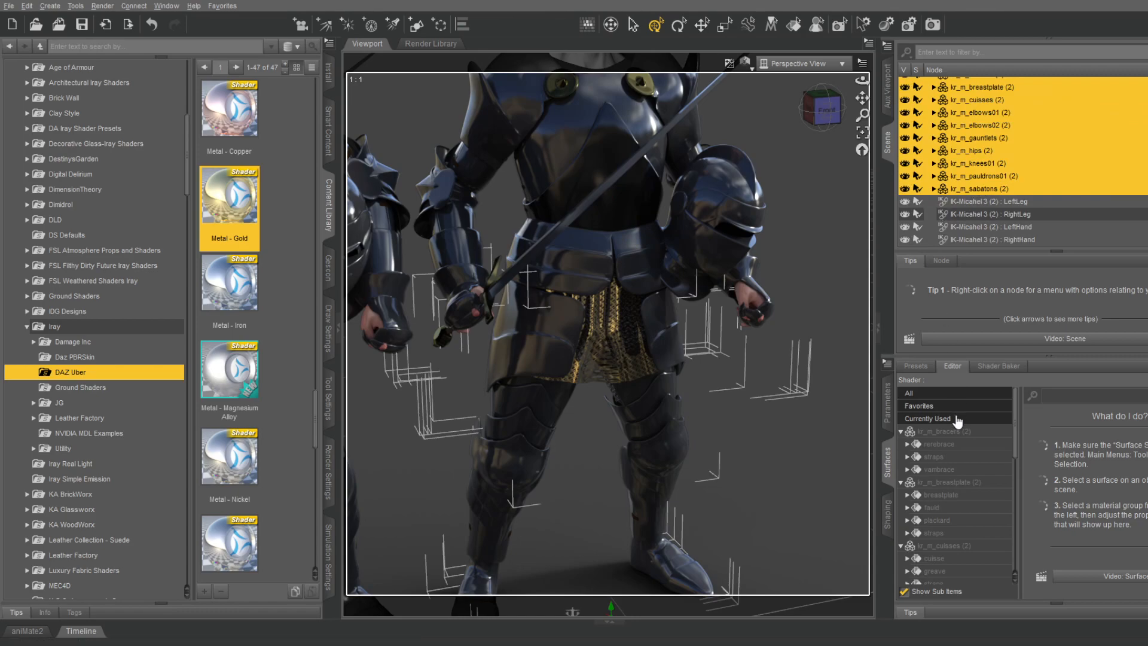
# - Select every surface of the selected armor pieces for shader editing
pyautogui.click(936, 434)
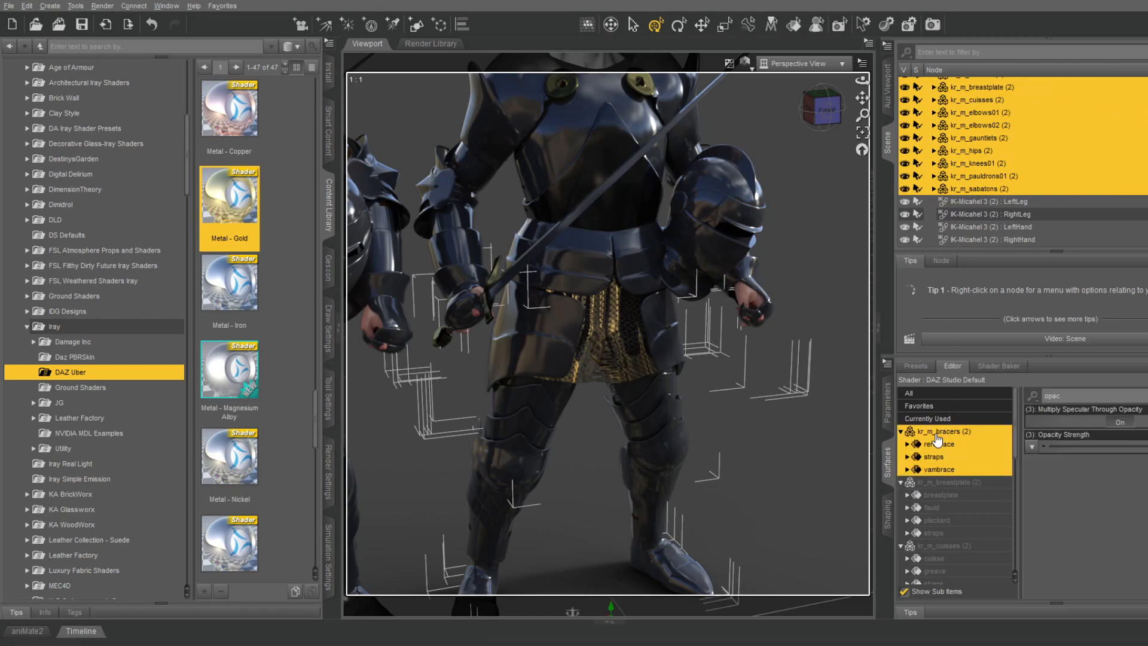
pyautogui.hotkey('ctrl', 'a')
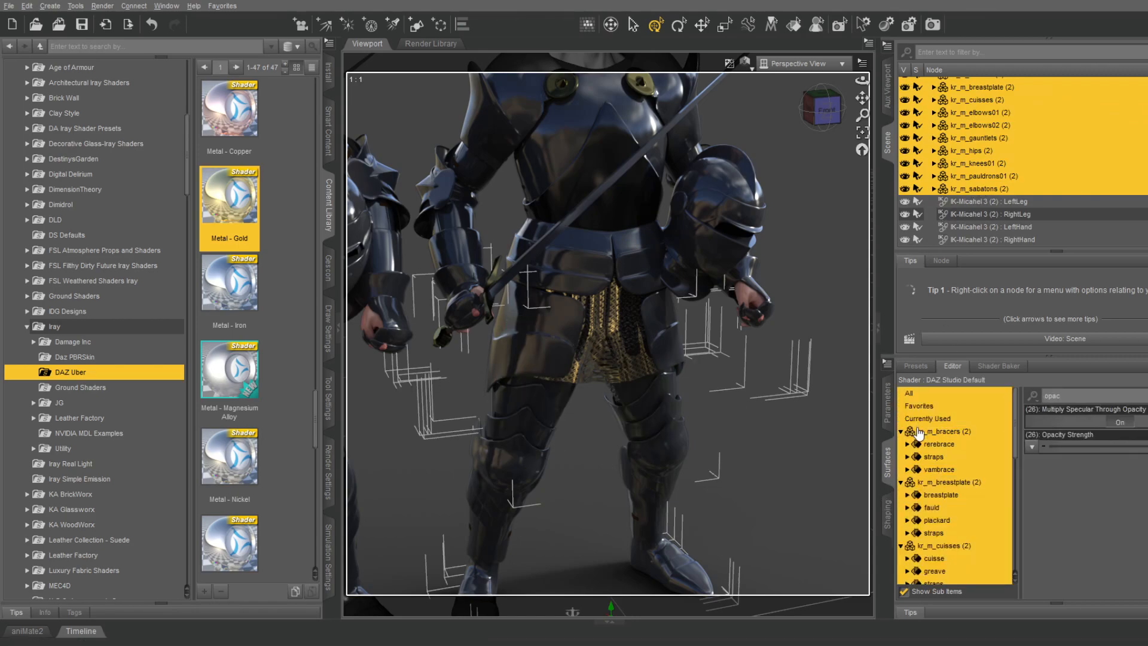
pyautogui.click(930, 418)
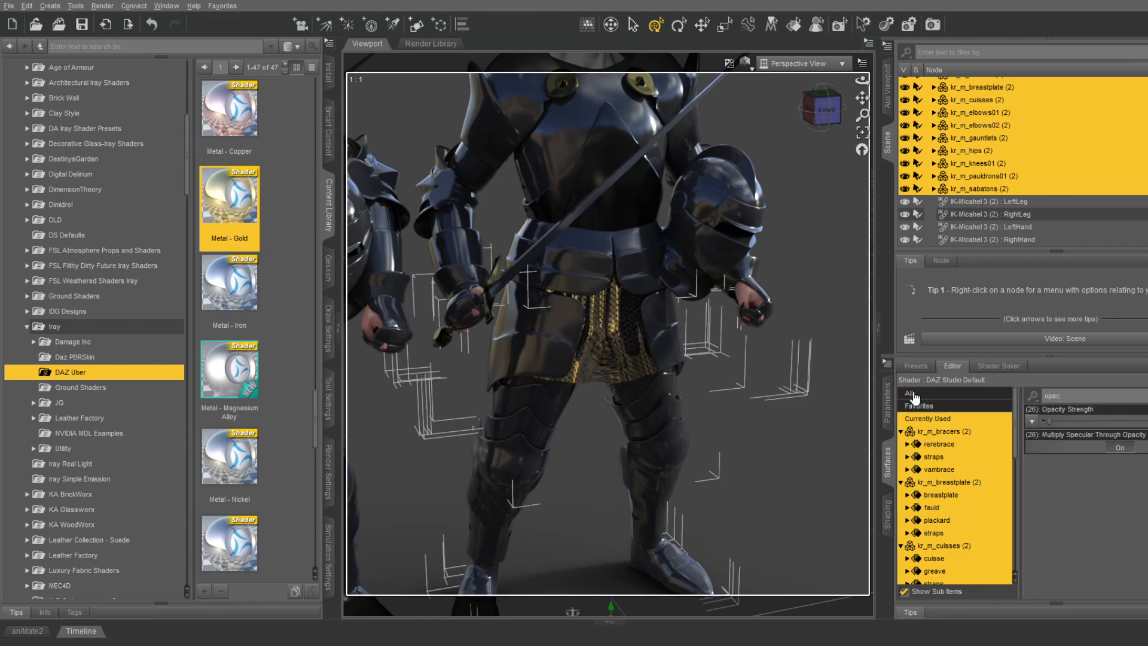
pyautogui.keyDown('ctrl'); pyautogui.click(930, 420); pyautogui.keyUp('ctrl')
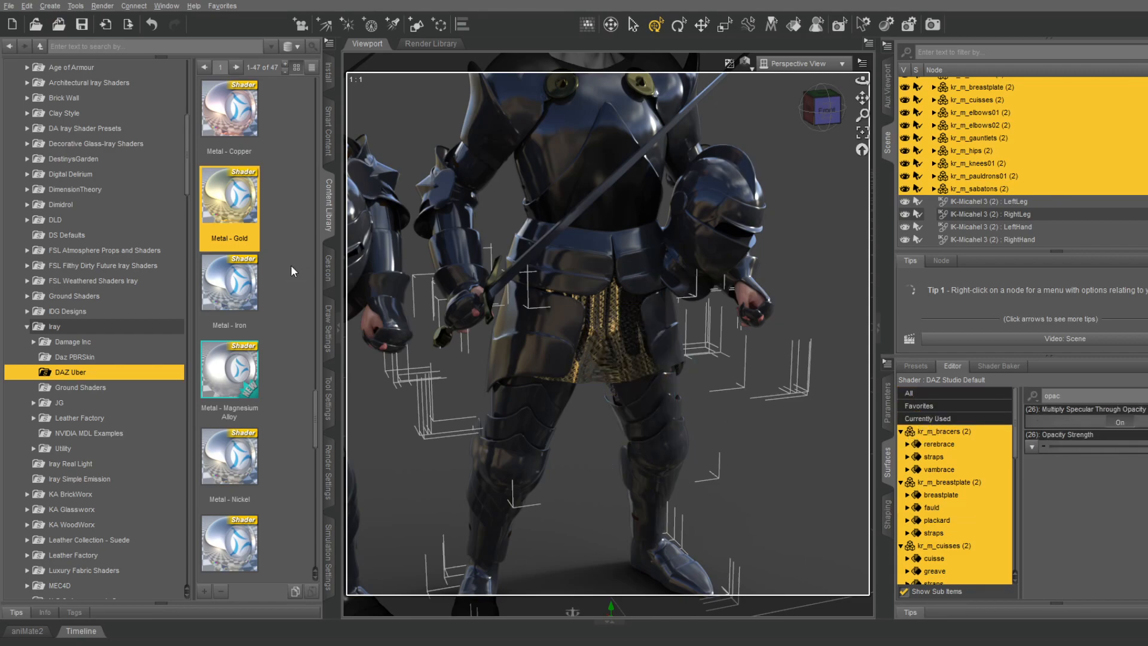
# - Try the Metal - Gold shader on all the selected armor surfaces and view the whole knight
pyautogui.doubleClick(234, 207)
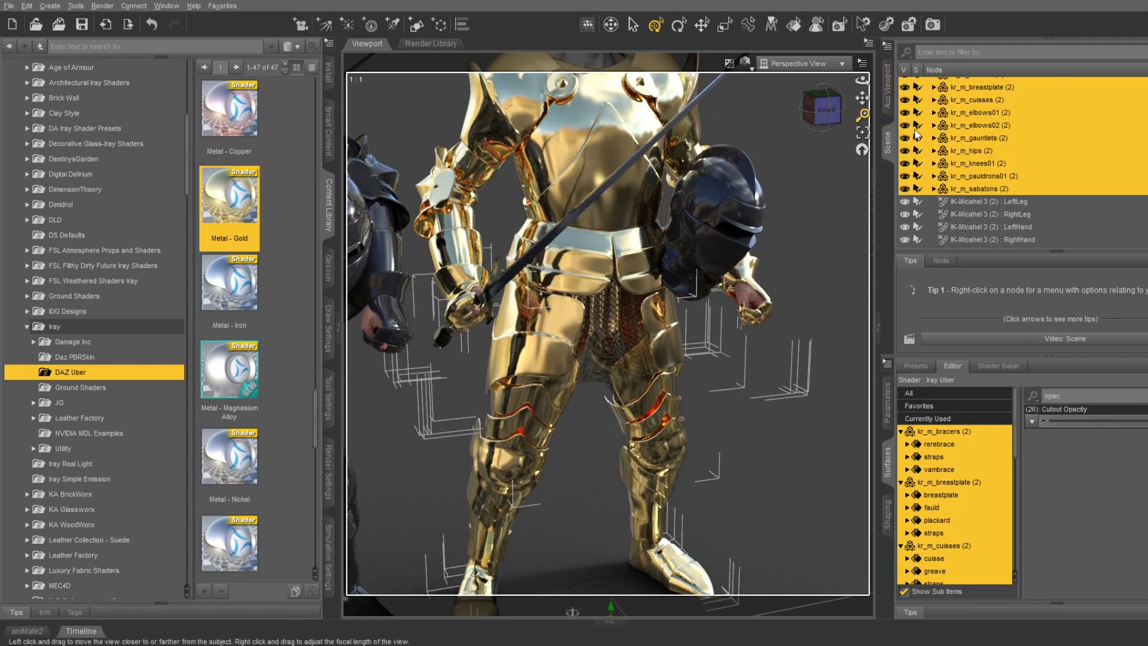
pyautogui.scroll(1, 1075, 167)
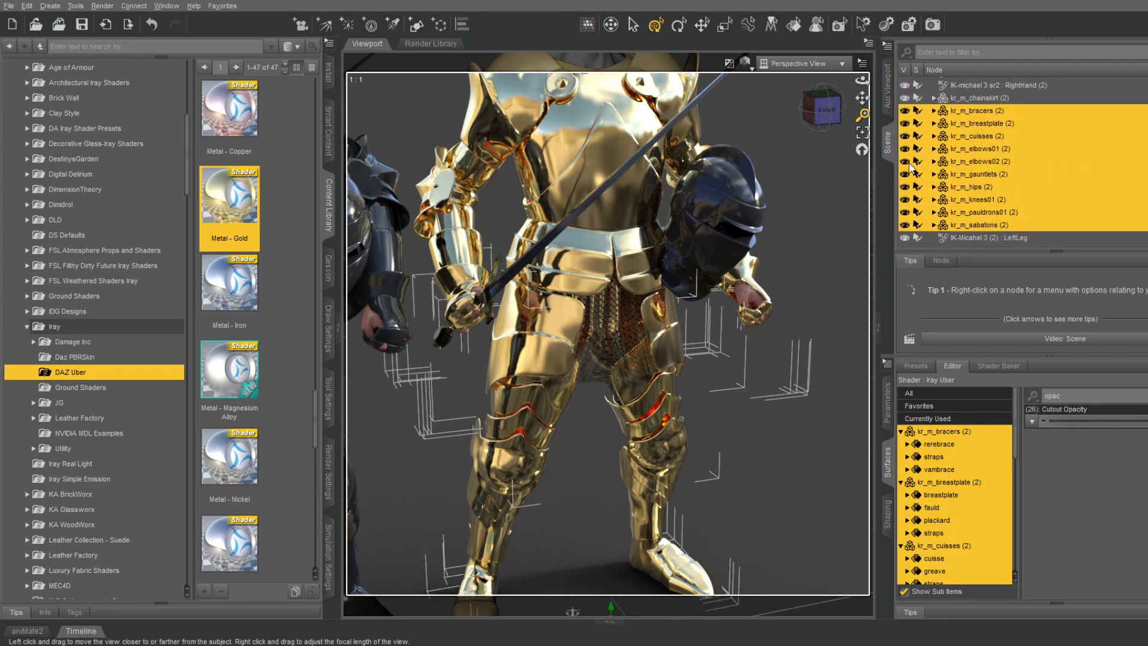
pyautogui.moveTo(863, 115); pyautogui.dragTo(862, 150)
pyautogui.moveTo(862, 98); pyautogui.dragTo(861, 98)
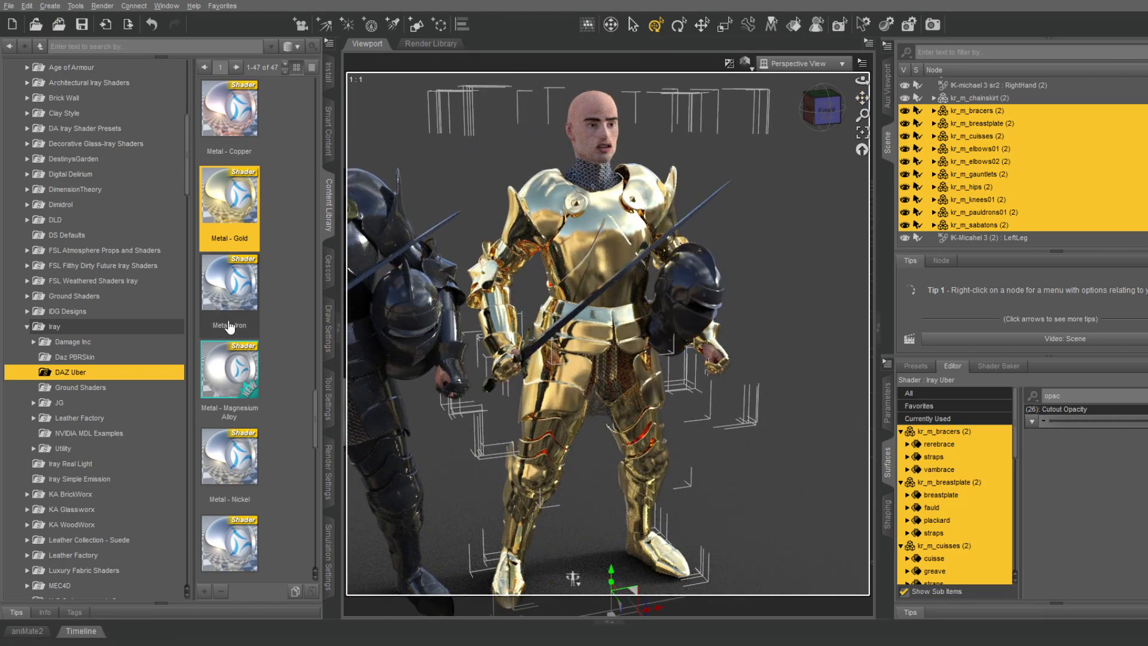
# - Try the Metal - Iron shader on the armor surfaces and replace it with Metal - Magnesium Alloy
pyautogui.click(237, 286)
pyautogui.doubleClick(235, 285)
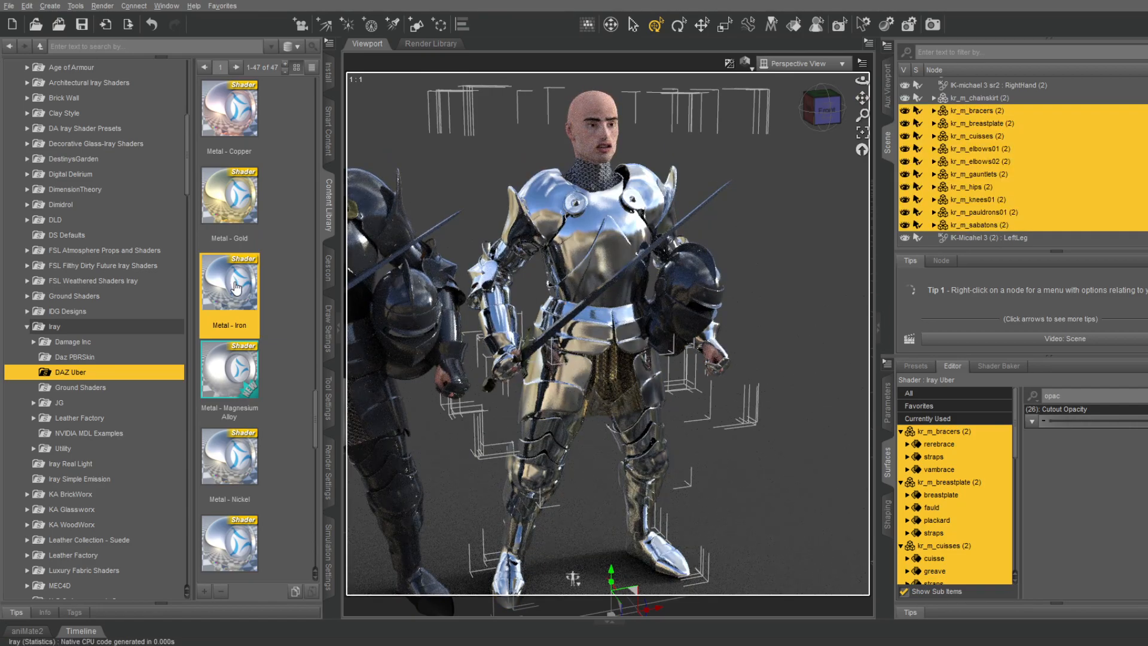
pyautogui.doubleClick(237, 368)
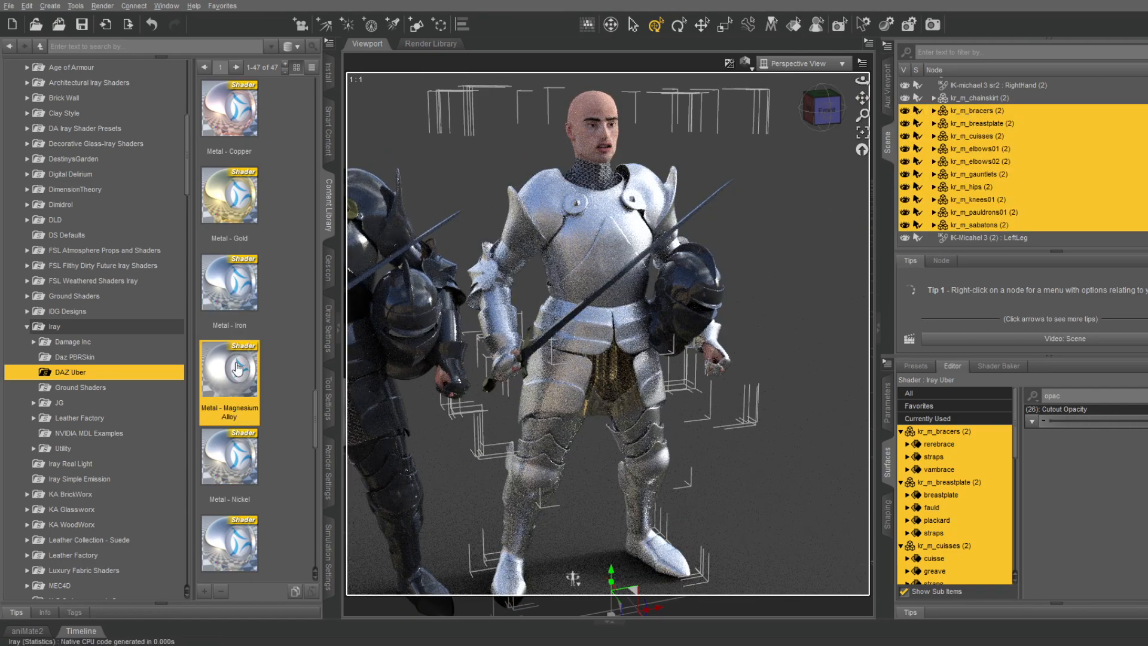
# - Compare the Metal - Nickel, Platinum and Silver shaders on the selected armor surfaces and settle on Metal - Platinum
pyautogui.scroll(-3, 237, 368)
pyautogui.doubleClick(223, 206)
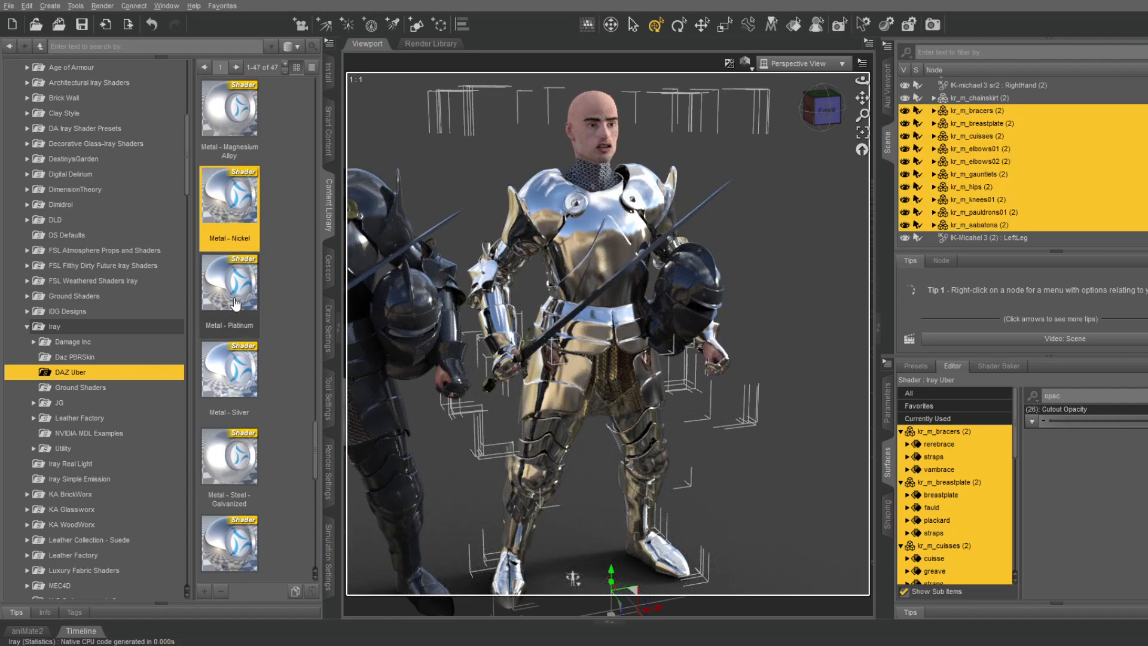
pyautogui.doubleClick(233, 296)
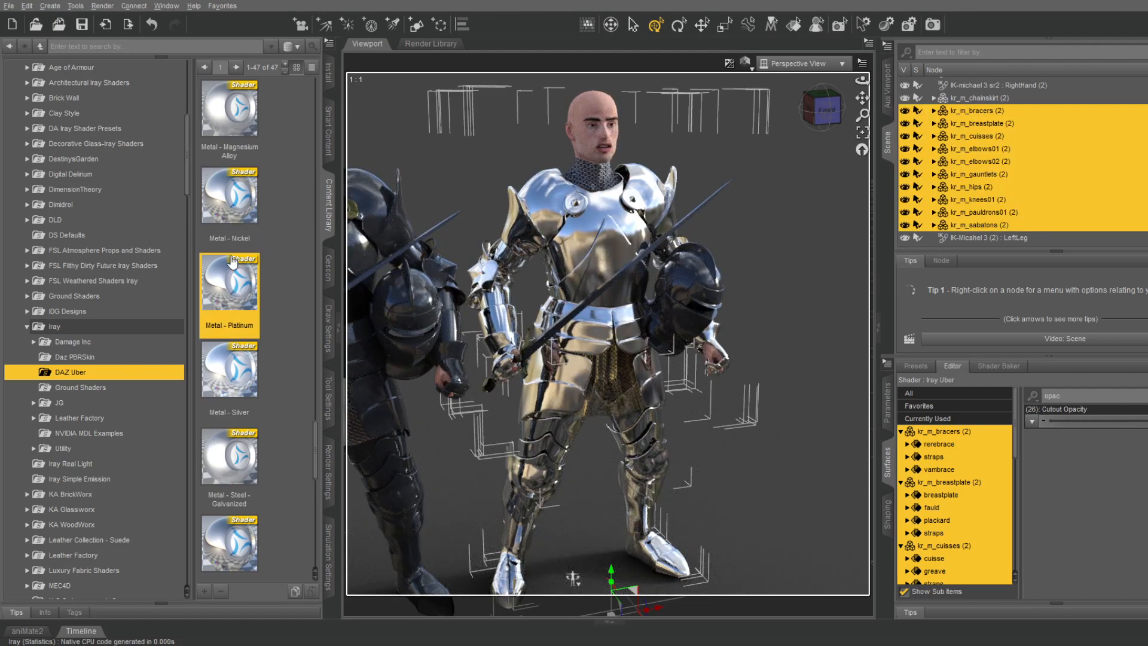
pyautogui.doubleClick(234, 208)
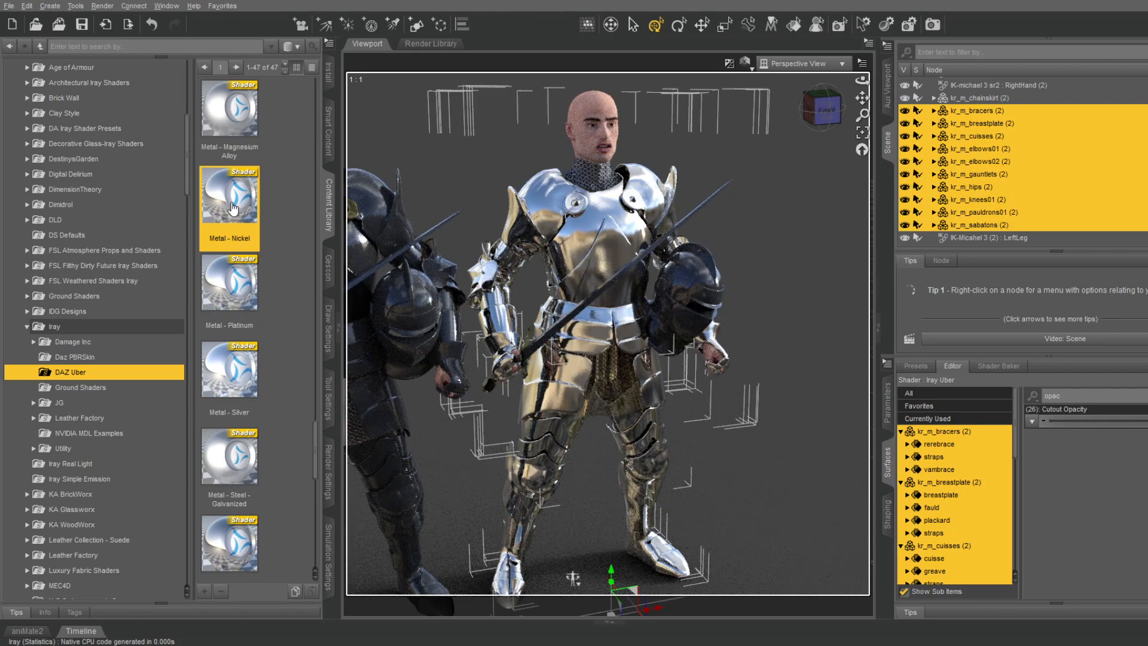
pyautogui.doubleClick(232, 287)
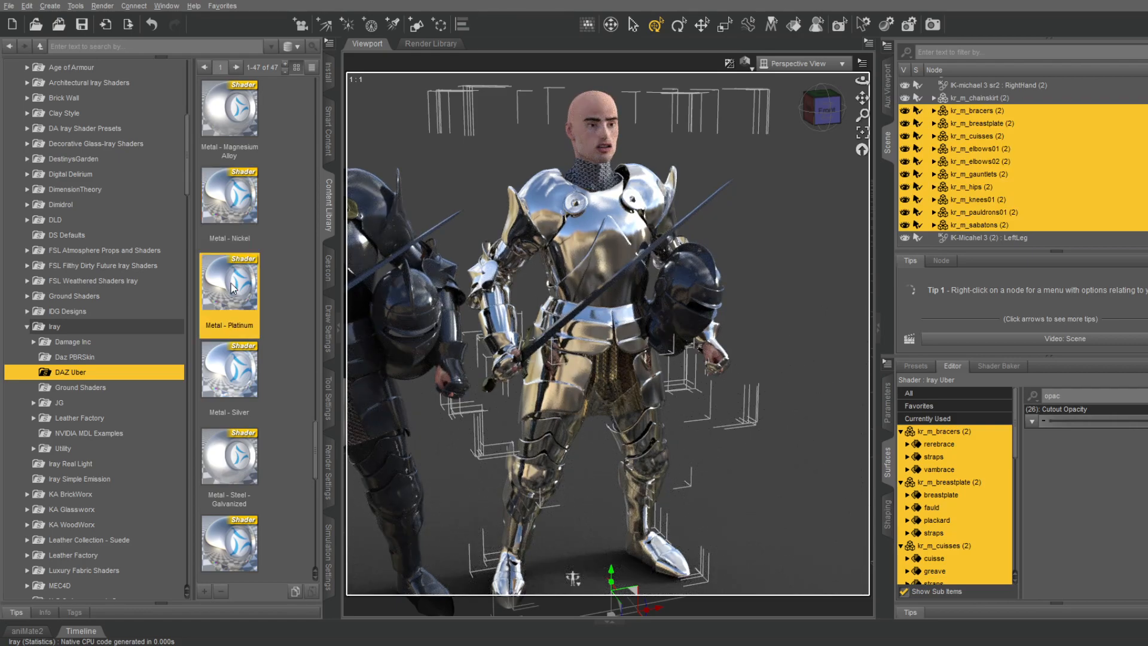
pyautogui.doubleClick(222, 383)
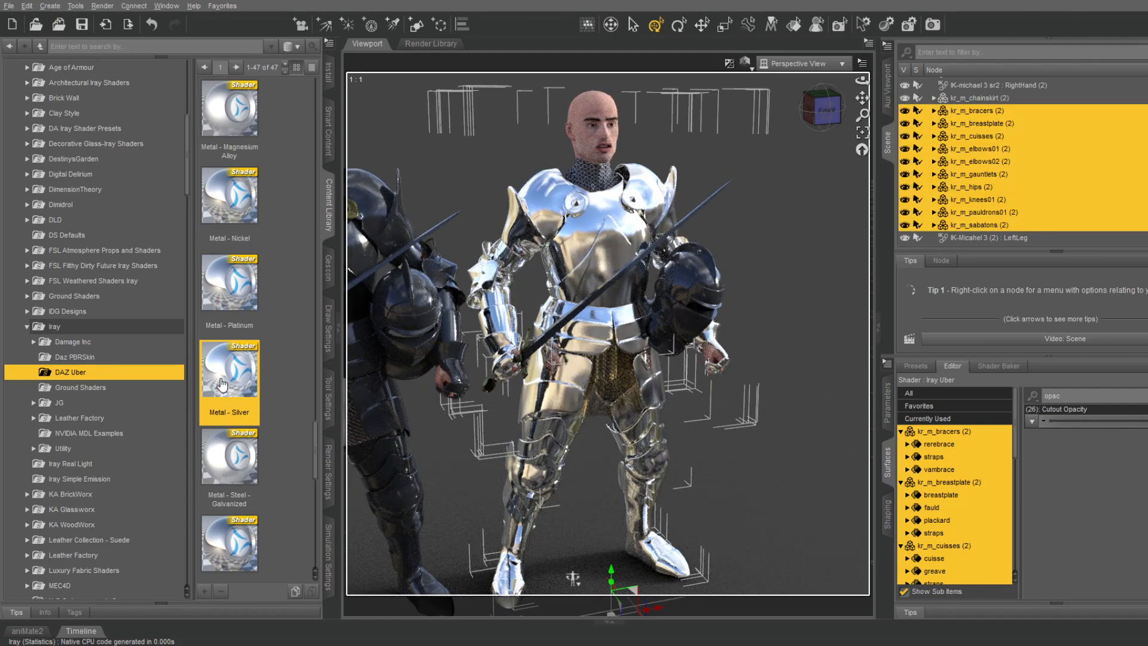
pyautogui.doubleClick(231, 290)
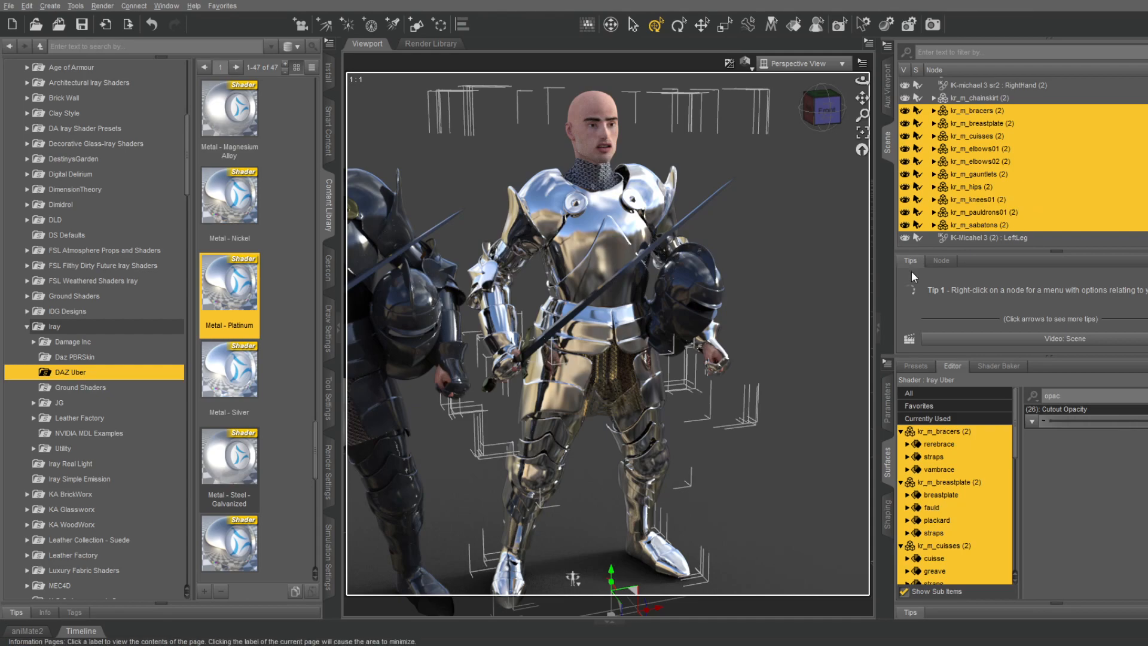
# - Apply the Metal - Platinum shader to all surfaces of the duplicated knight's helmet, kr_m_helm01 (2)
pyautogui.click(696, 286)
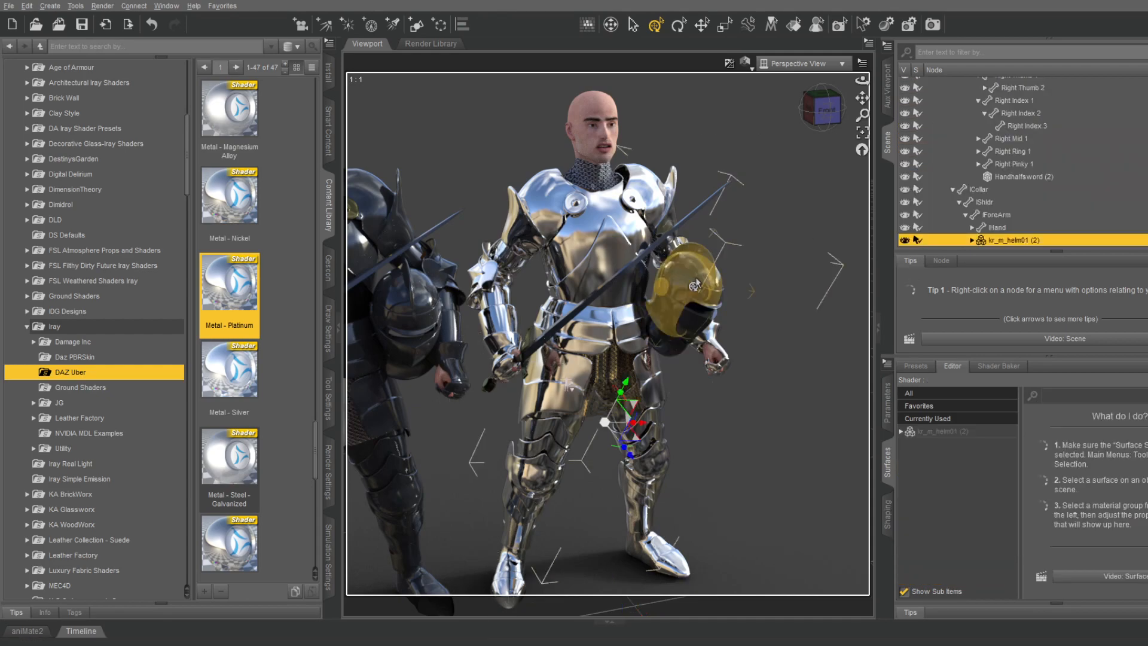
pyautogui.click(955, 432)
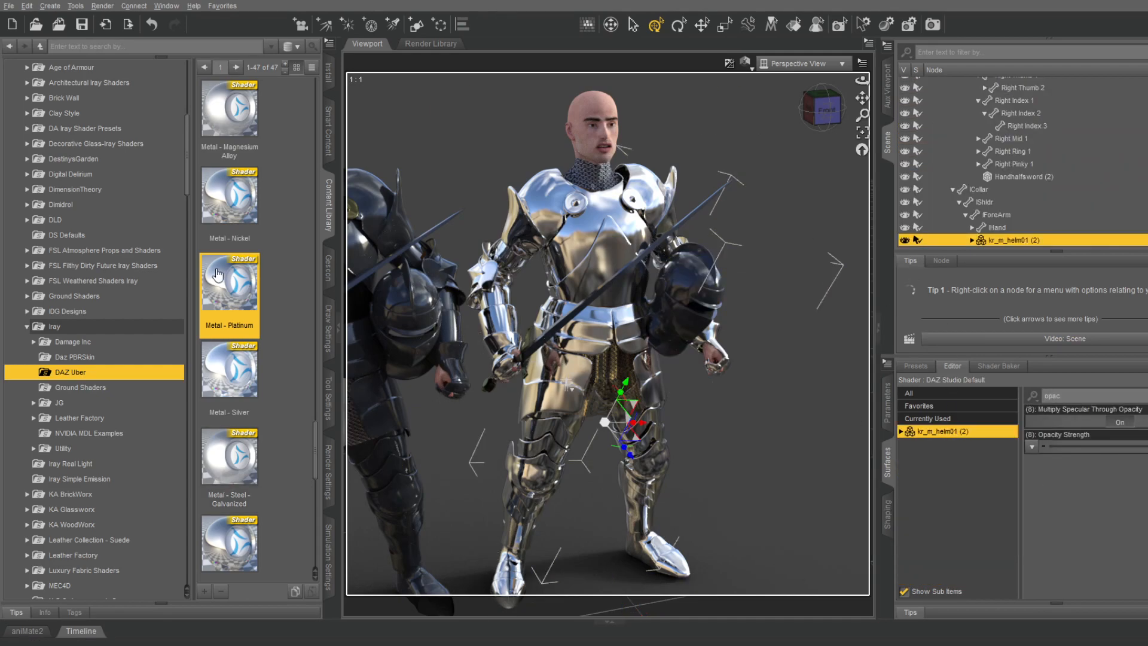
pyautogui.doubleClick(233, 281)
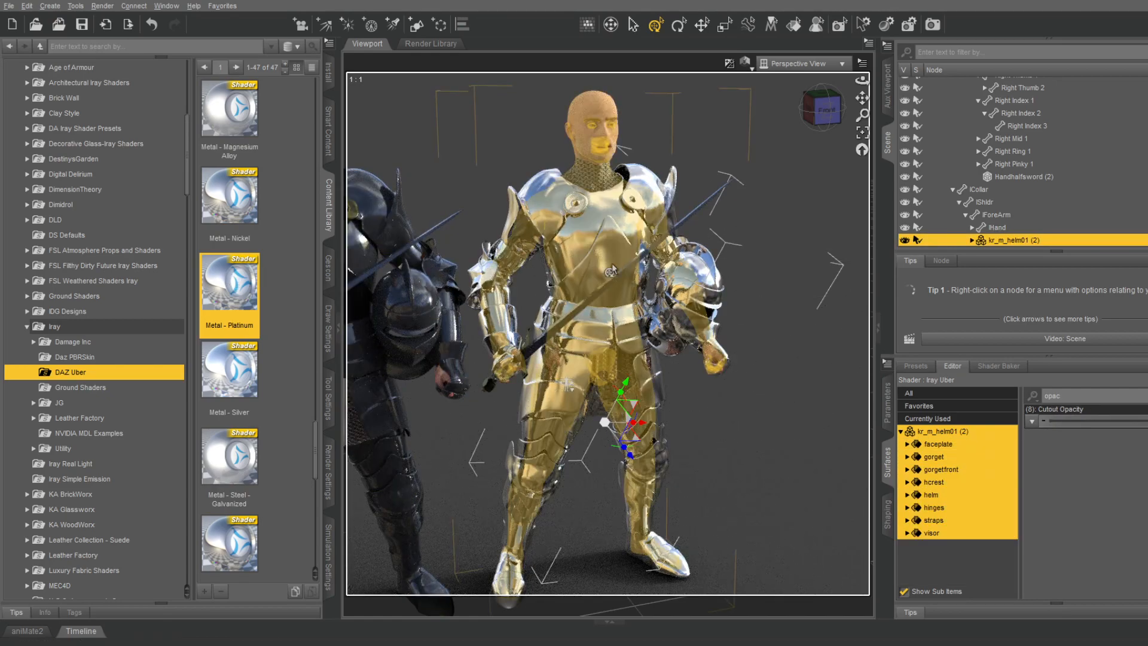
# - Apply the Metal - Platinum shader to only the blade surface of the knight's sword, Handhalfsword (2)
pyautogui.click(694, 221)
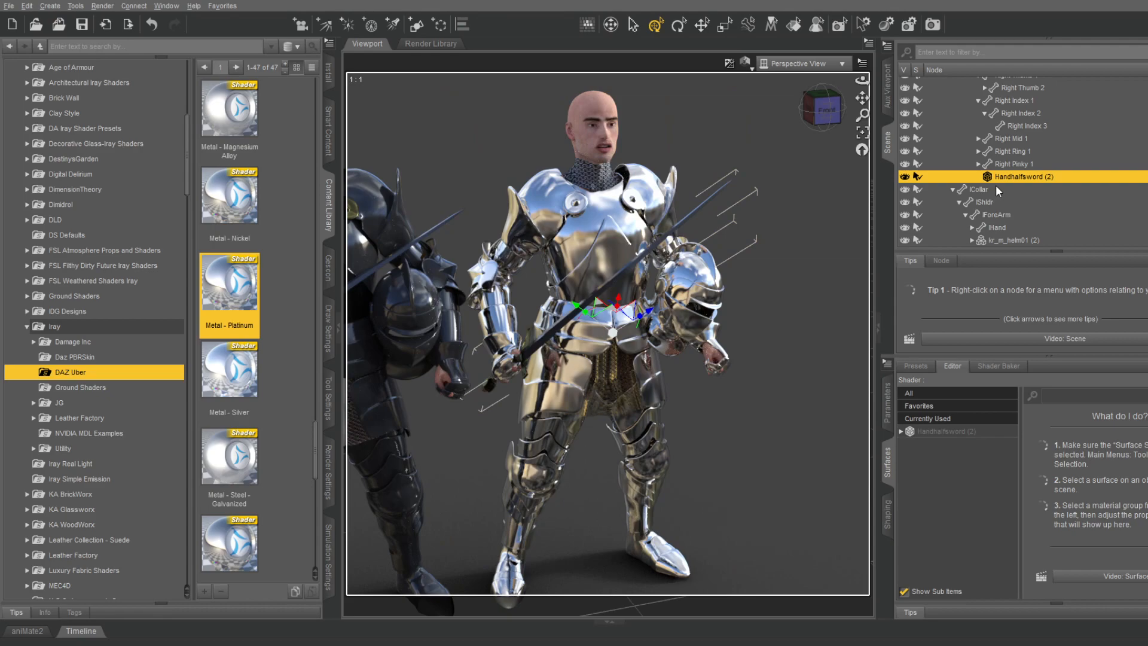
pyautogui.click(902, 432)
pyautogui.click(950, 432)
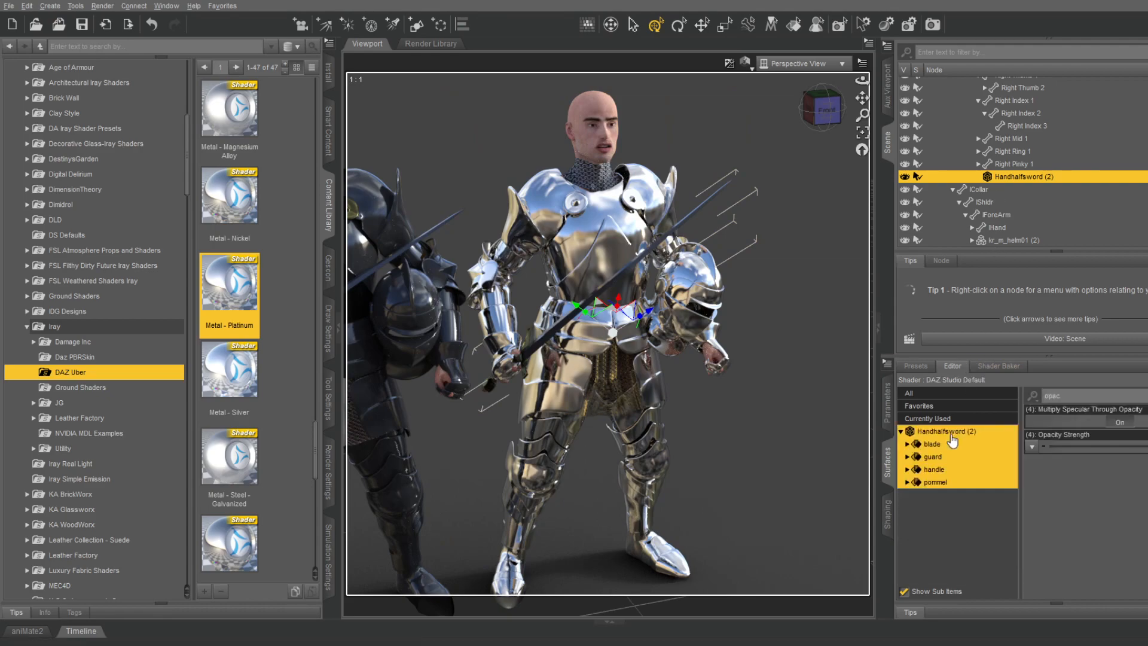
pyautogui.click(931, 445)
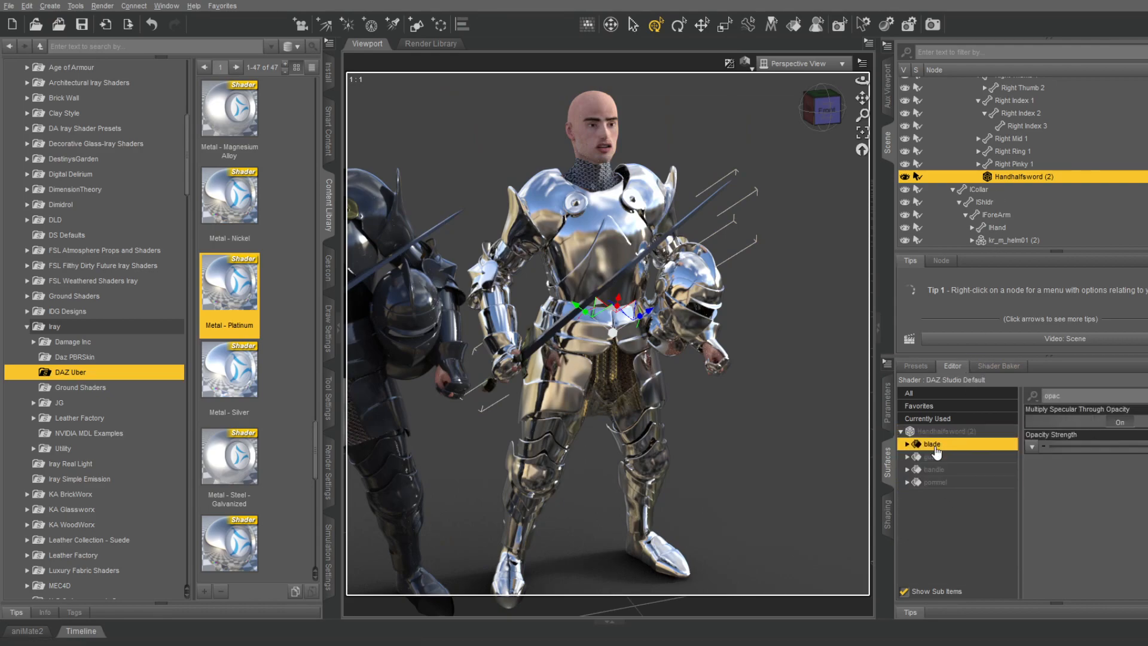
pyautogui.doubleClick(257, 306)
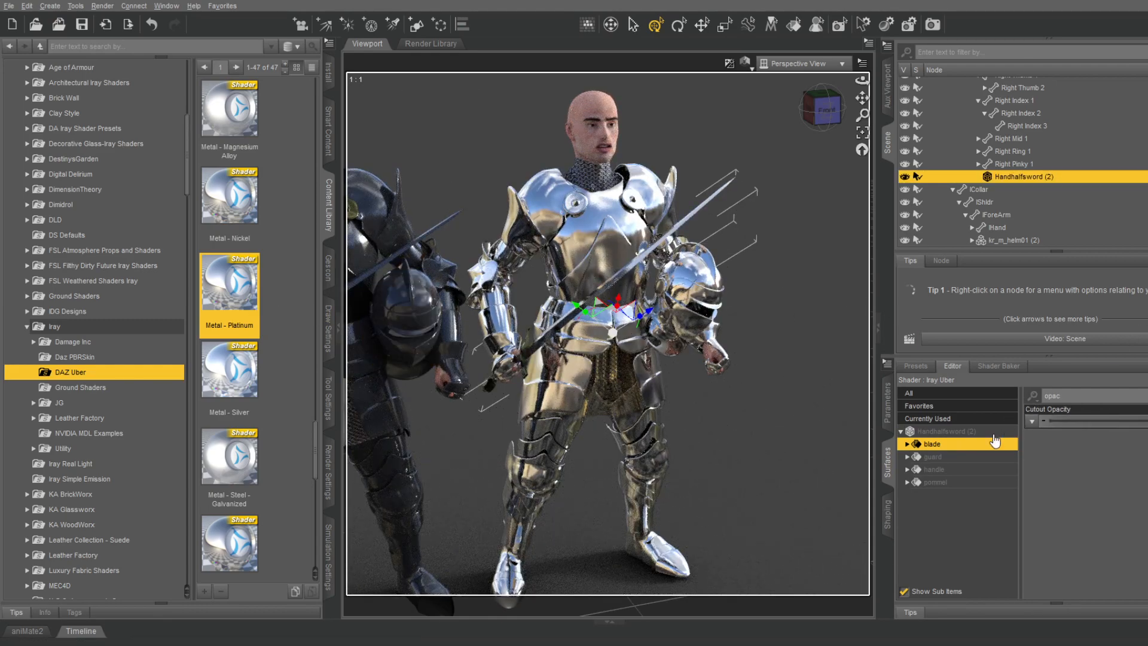
# - Apply the Metal - Gold shader to the guard and pommel surfaces of the sword
pyautogui.click(931, 457)
pyautogui.scroll(3, 225, 179)
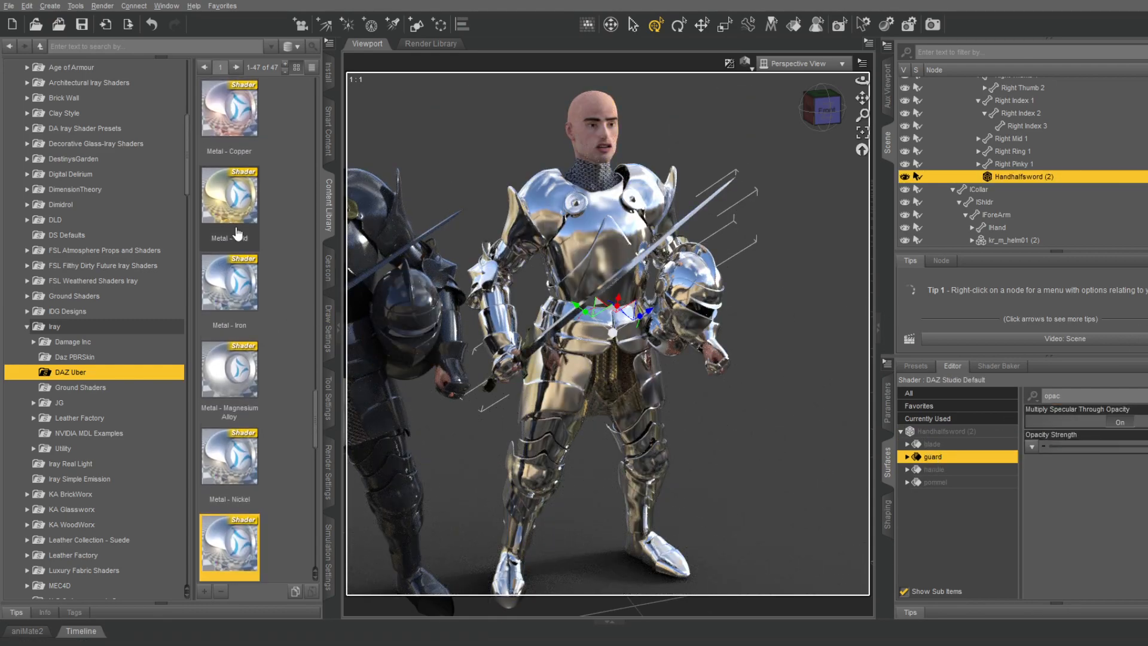
pyautogui.click(226, 196)
pyautogui.doubleClick(226, 196)
pyautogui.click(935, 483)
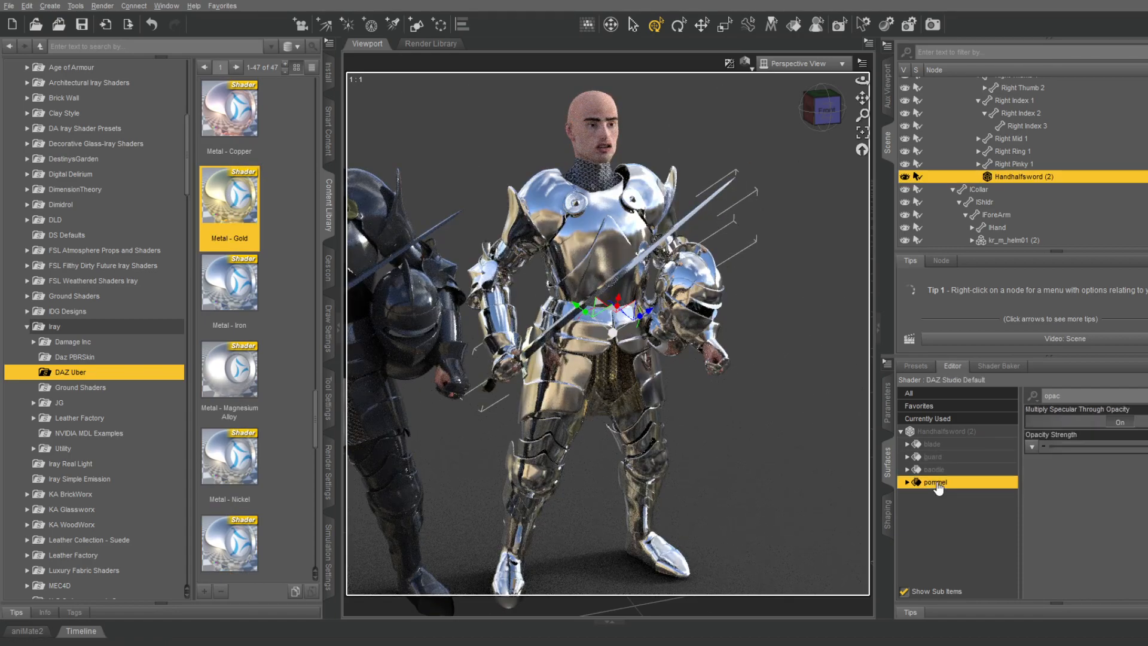
pyautogui.doubleClick(217, 193)
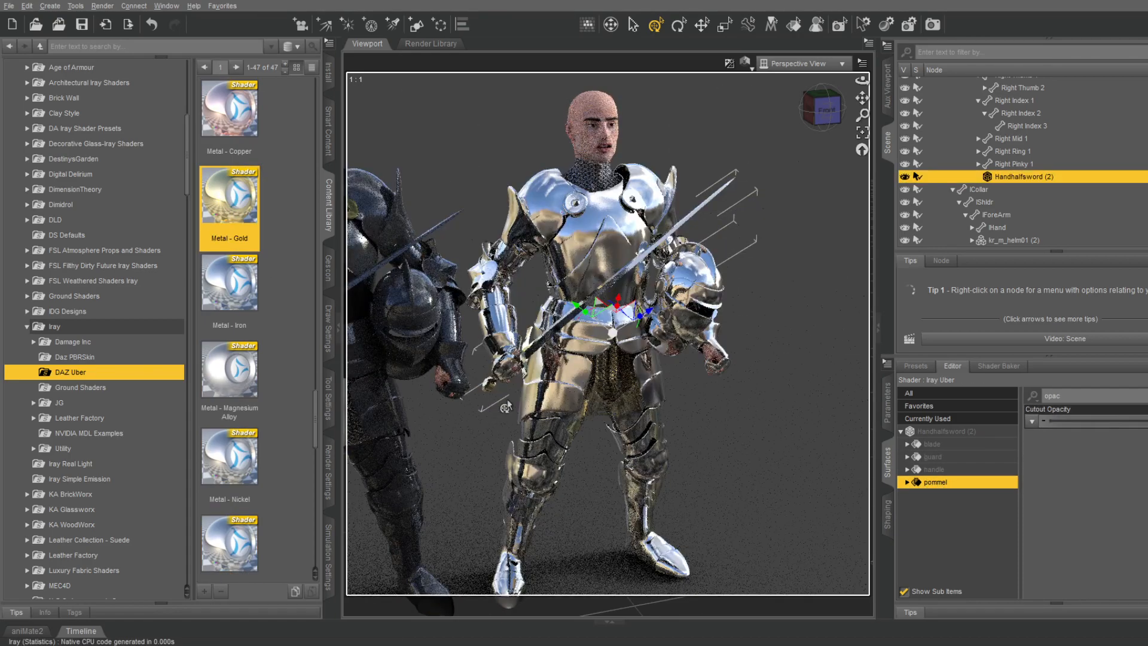
# - Clear the surface property filter and apply the Leather shader to the sword's handle surface
pyautogui.click(937, 469)
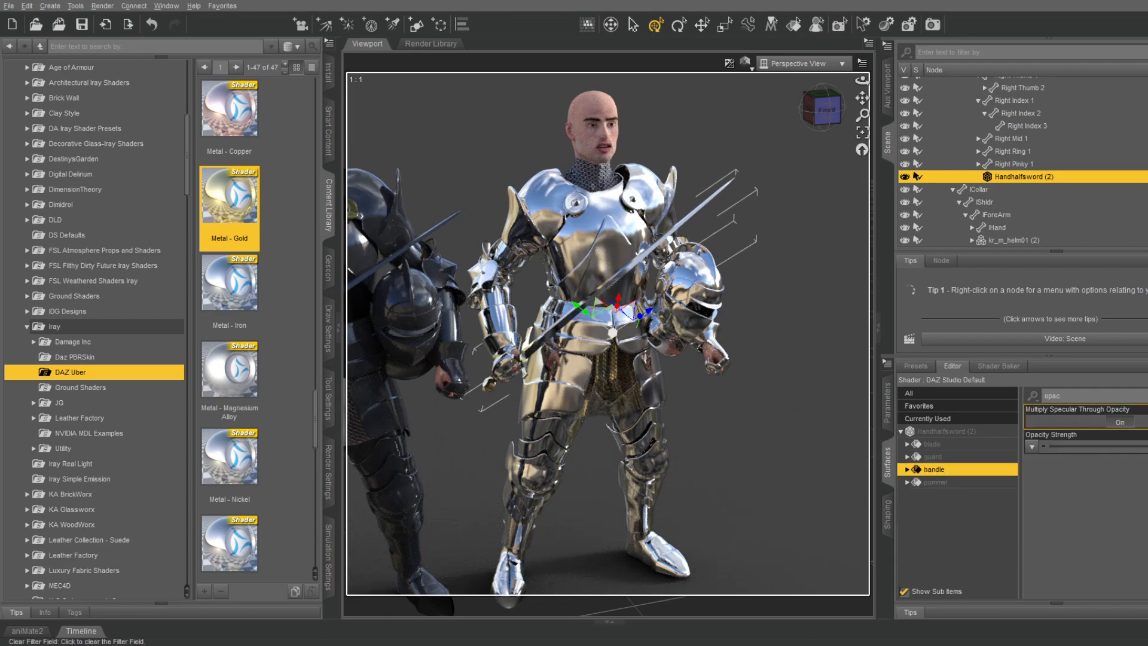
pyautogui.click(1147, 396)
pyautogui.scroll(5, 296, 268)
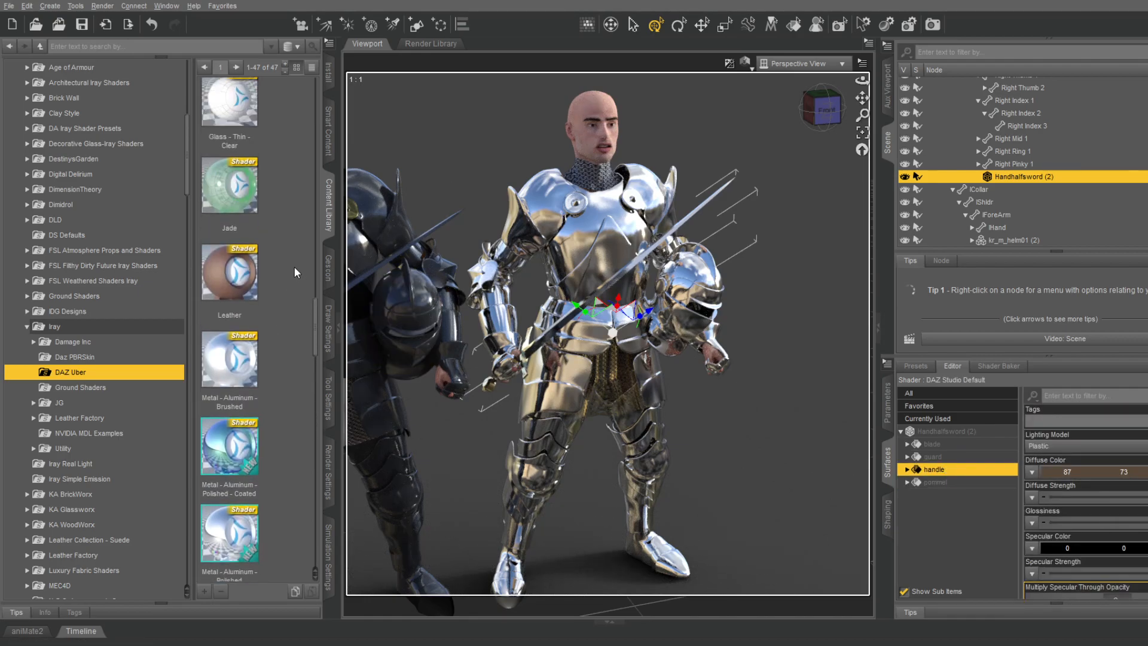
pyautogui.doubleClick(251, 281)
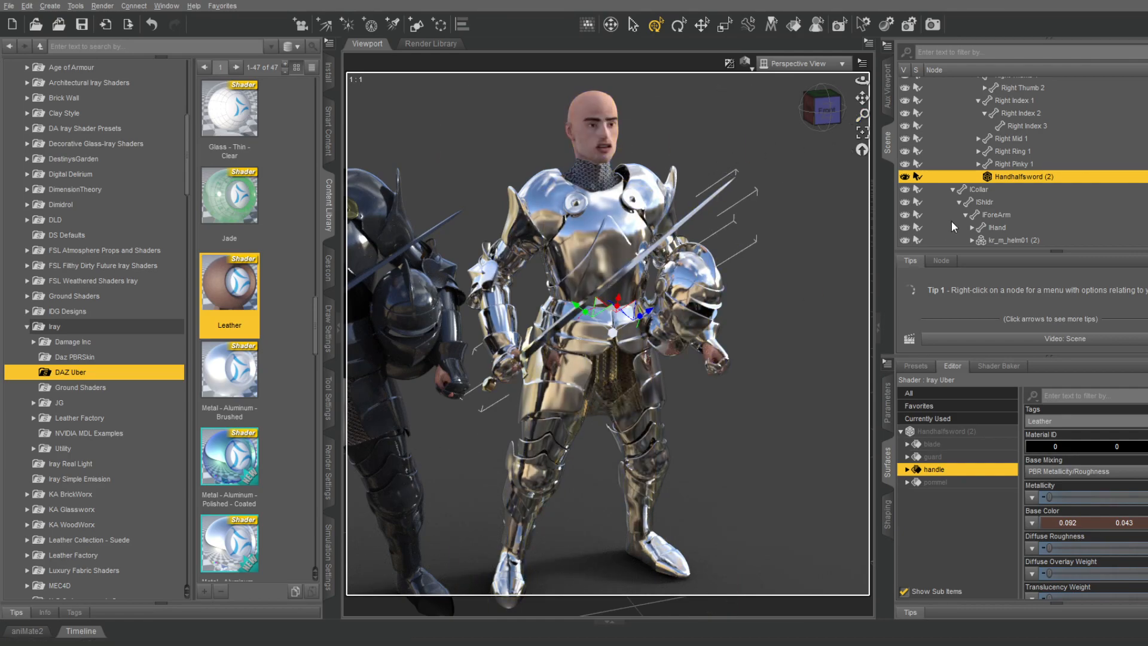
# - Collapse the Micahel 3 Iray hierarchy in the scene and select the whole figure
pyautogui.moveTo(827, 110)
pyautogui.mouseDown()
pyautogui.moveTo(799, 110)
pyautogui.moveTo(831, 112)
pyautogui.moveTo(863, 135)
pyautogui.moveTo(877, 94)
pyautogui.moveTo(905, 89)
pyautogui.moveTo(862, 112)
pyautogui.moveTo(828, 92)
pyautogui.moveTo(840, 118)
pyautogui.moveTo(829, 115)
pyautogui.mouseUp()
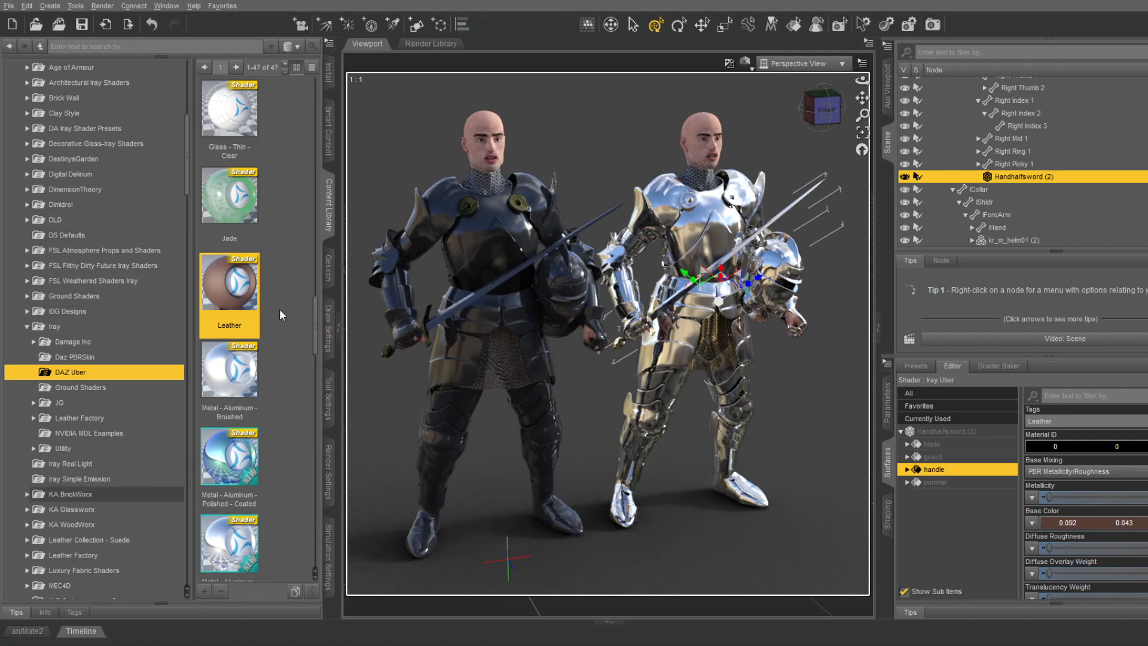
pyautogui.scroll(10, 261, 332)
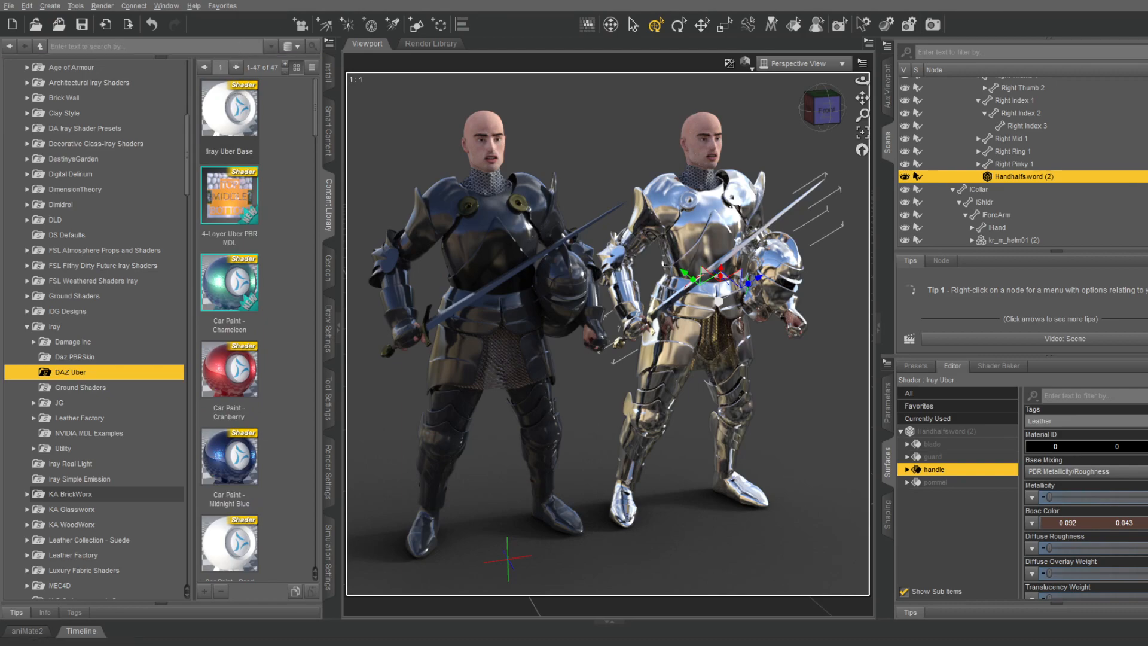
pyautogui.scroll(3, 1005, 144)
pyautogui.scroll(2, 1009, 142)
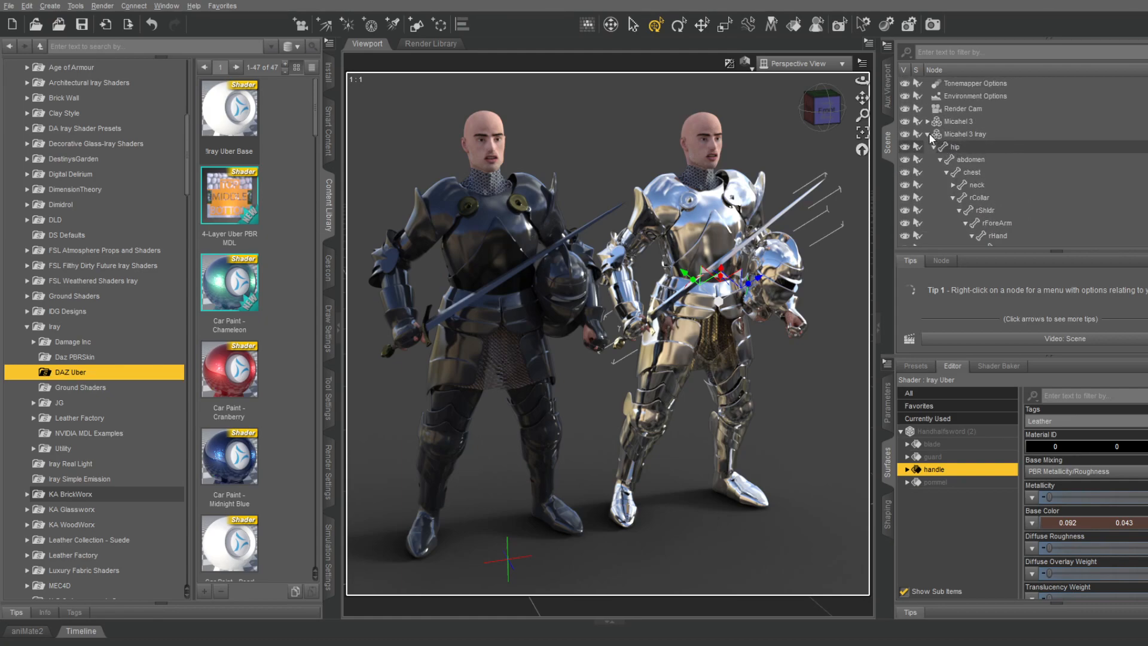
pyautogui.click(928, 134)
pyautogui.click(959, 132)
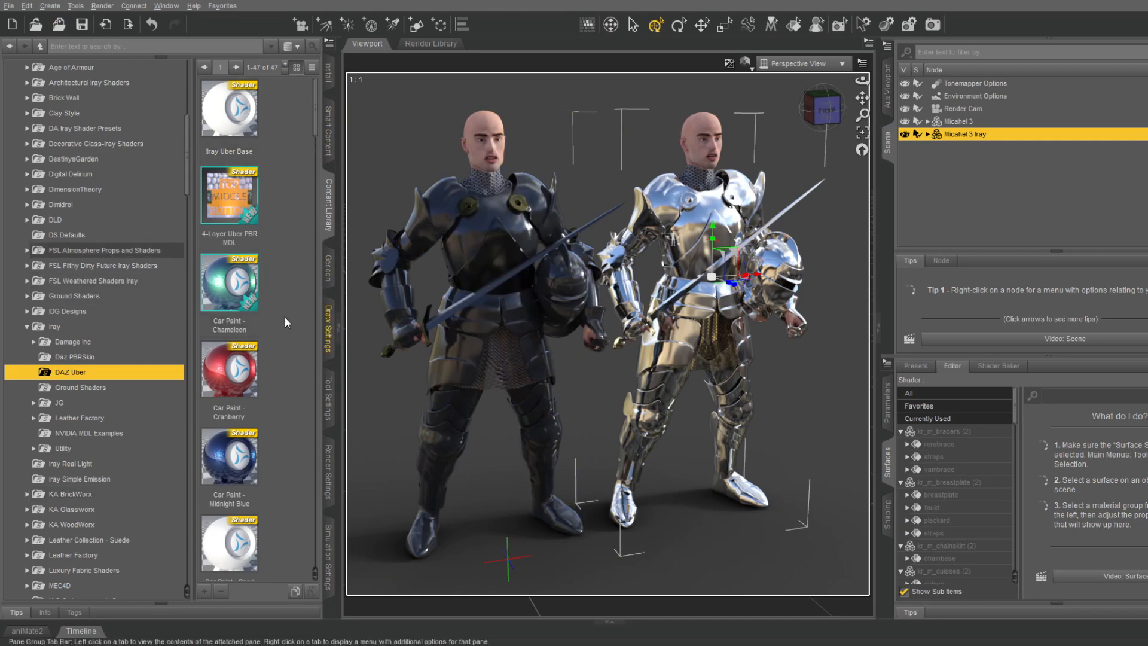
# - Open the Michael 3 folder under People, Brents Customs, 2021 in the content library
pyautogui.click(27, 327)
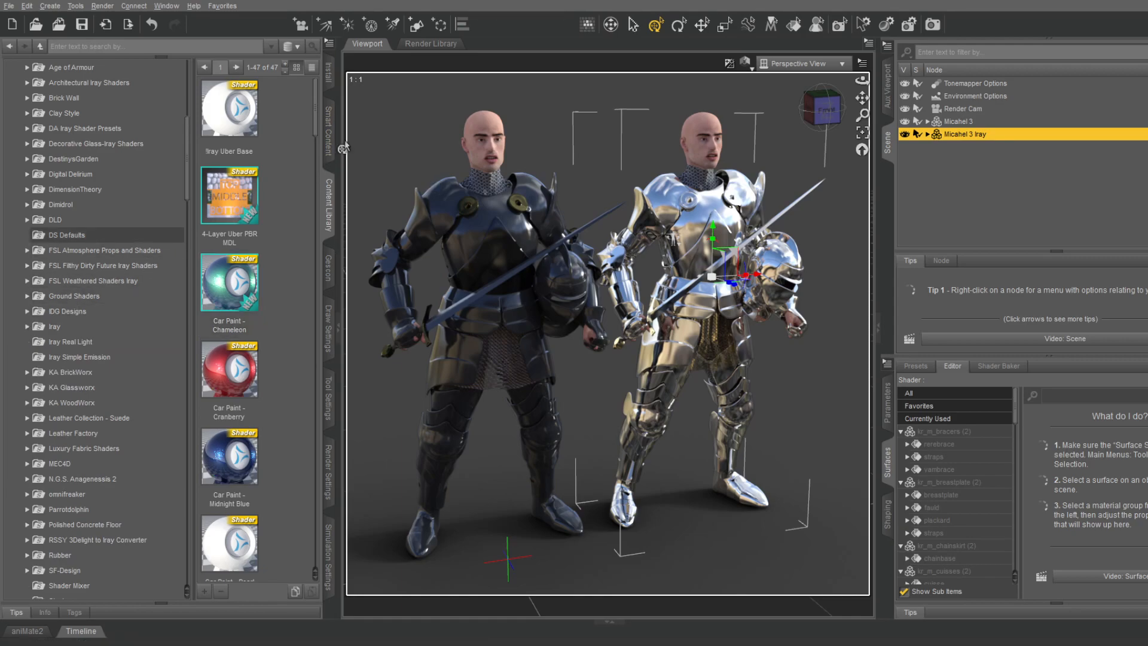
pyautogui.scroll(4, 111, 154)
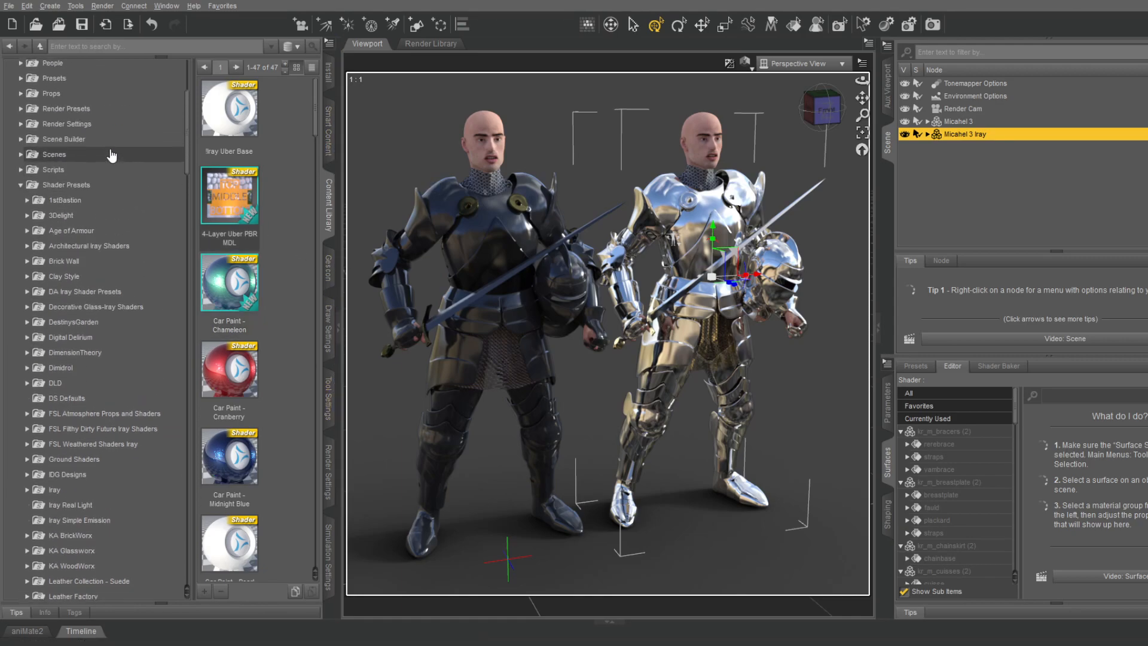
pyautogui.scroll(5, 112, 154)
pyautogui.click(15, 83)
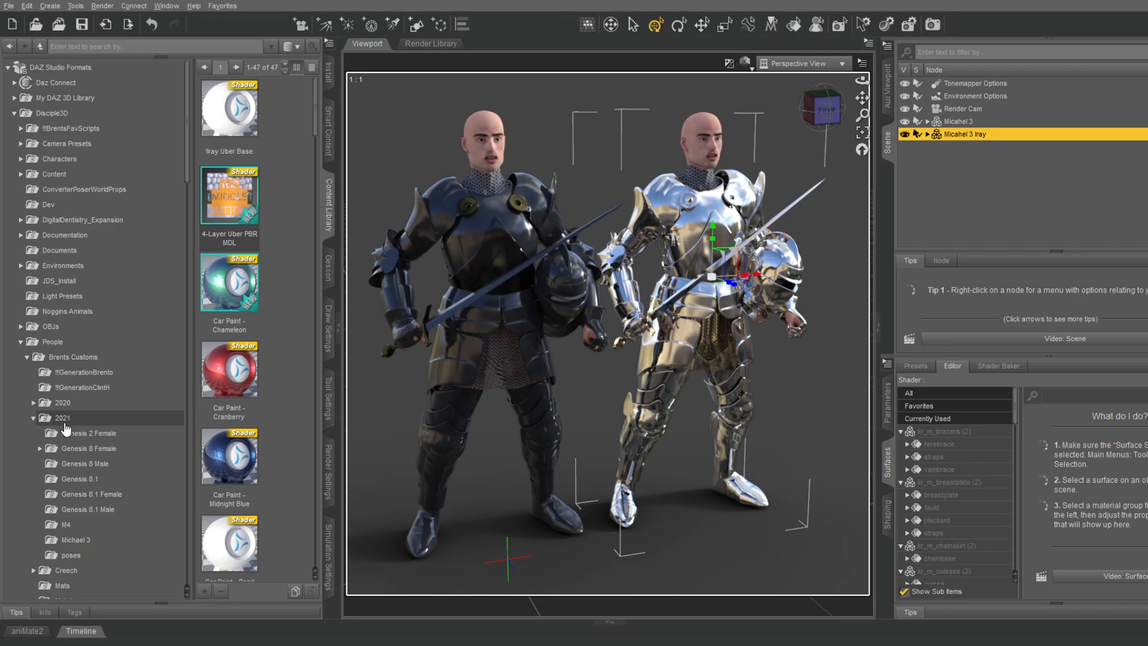
pyautogui.click(64, 419)
pyautogui.click(71, 540)
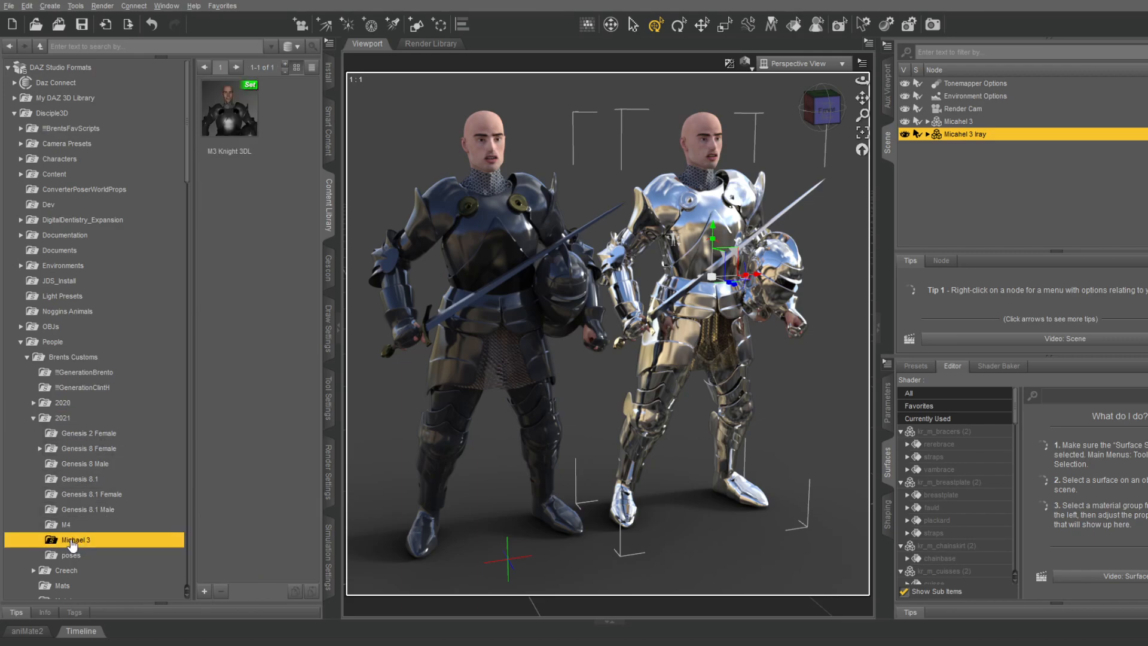
# - Move the Micahel 3 Iray figure backward and sideways, away from the original knight, using its ztran and xtran values
pyautogui.moveTo(863, 114); pyautogui.dragTo(614, 294)
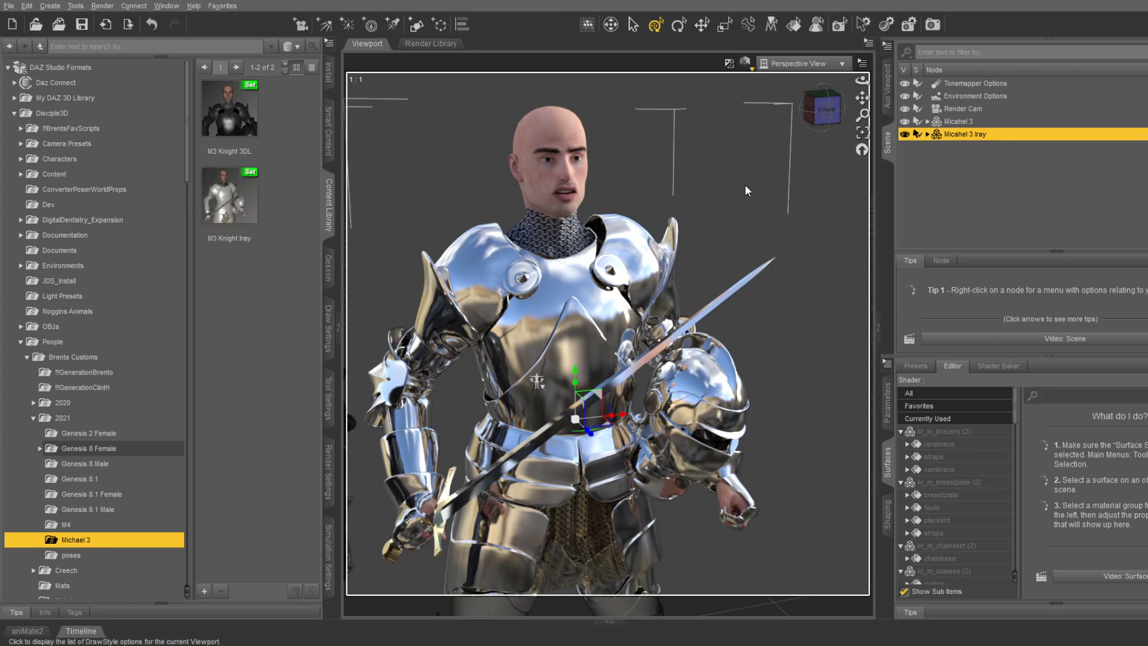
pyautogui.moveTo(861, 115); pyautogui.dragTo(859, 194)
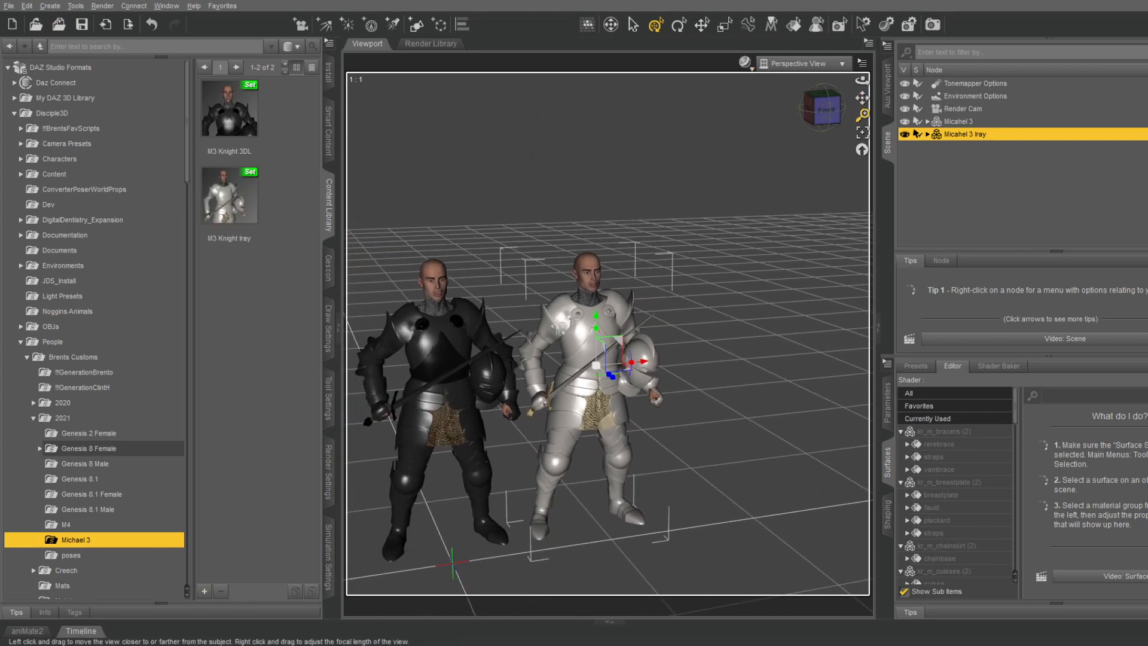
pyautogui.moveTo(863, 98); pyautogui.dragTo(922, 72)
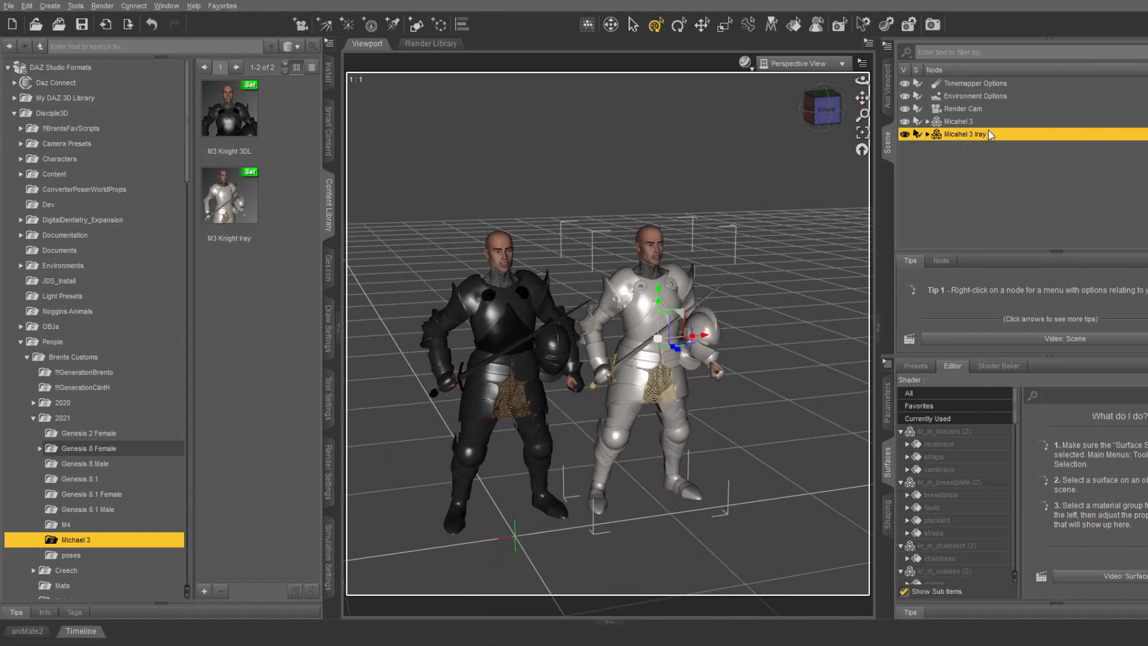
pyautogui.click(888, 402)
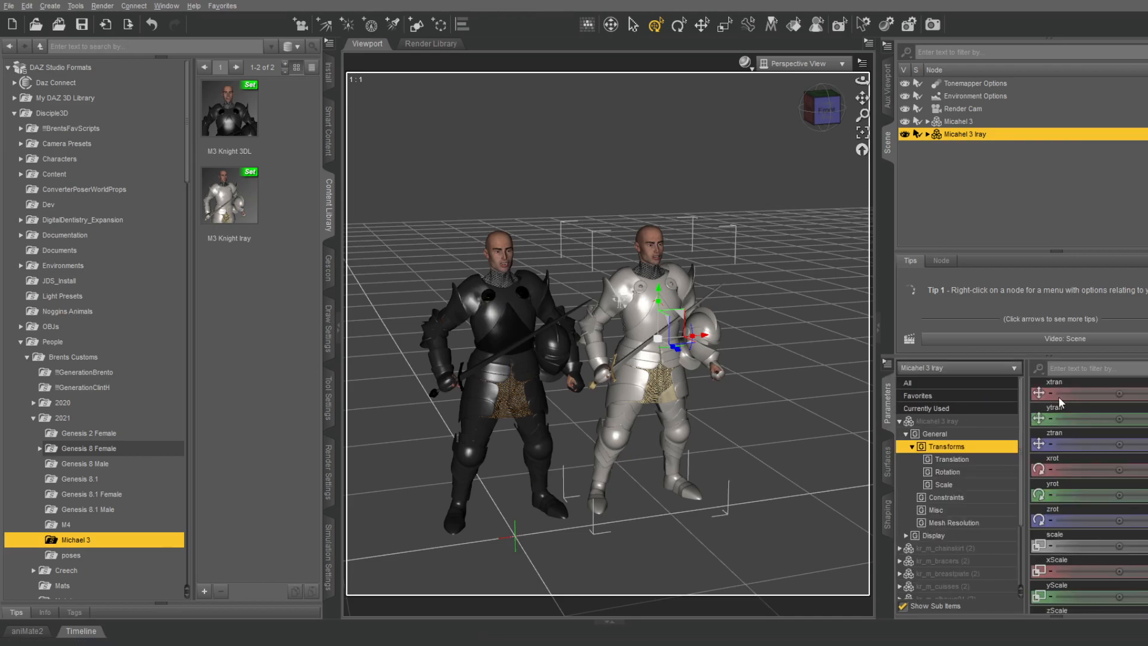
pyautogui.moveTo(1118, 444); pyautogui.dragTo(1055, 444)
pyautogui.moveTo(1120, 394); pyautogui.dragTo(1147, 394)
# - Duplicate the original Micahel 3 figure and rename the copy "Micahel 3 Auto Method"
pyautogui.click(969, 123)
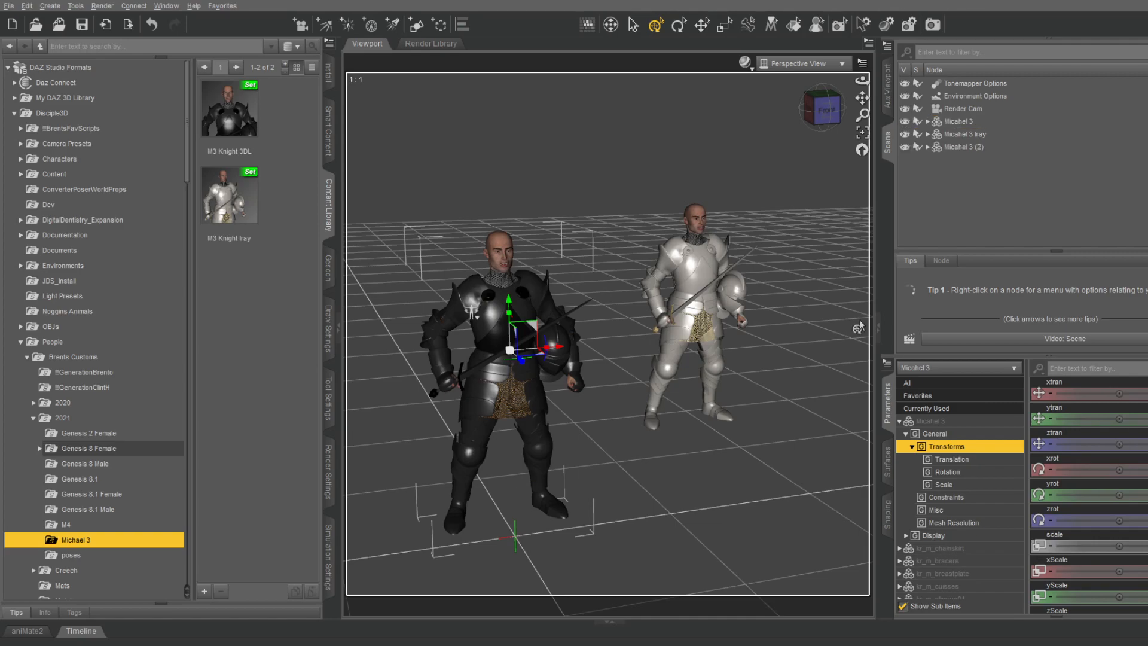
pyautogui.click(964, 146)
pyautogui.click(899, 421)
pyautogui.doubleClick(981, 147)
pyautogui.hotkey('shift', 'Home')
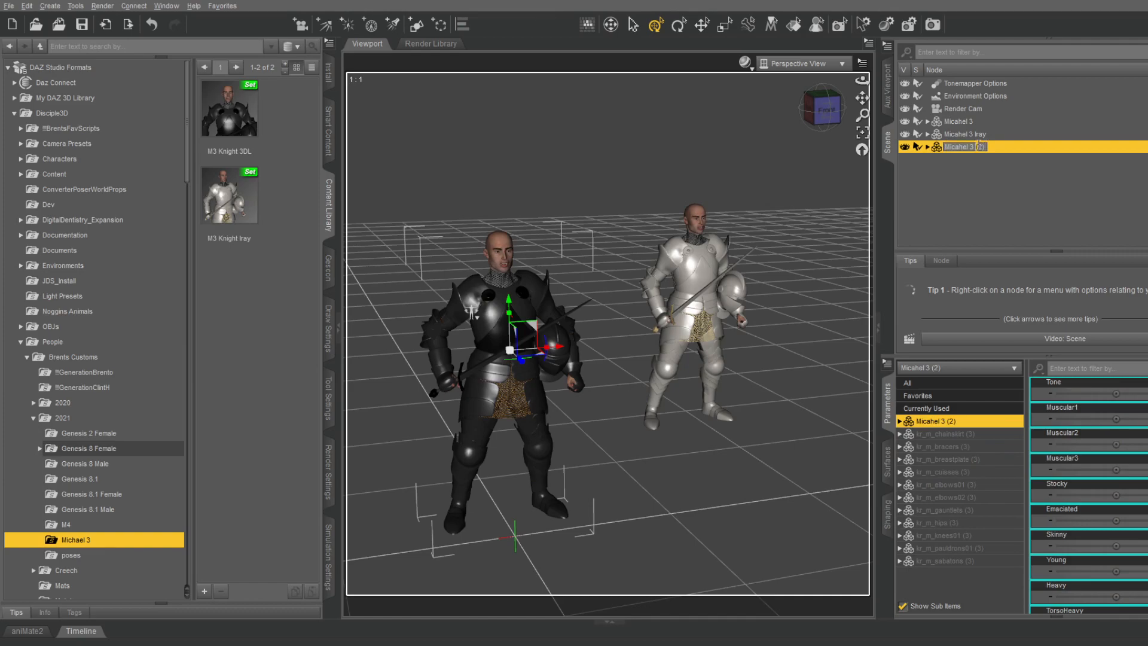
pyautogui.press('BackSpace')
pyautogui.press('BackSpace')
pyautogui.press('BackSpace')
pyautogui.write('Auto Method')
pyautogui.click(989, 195)
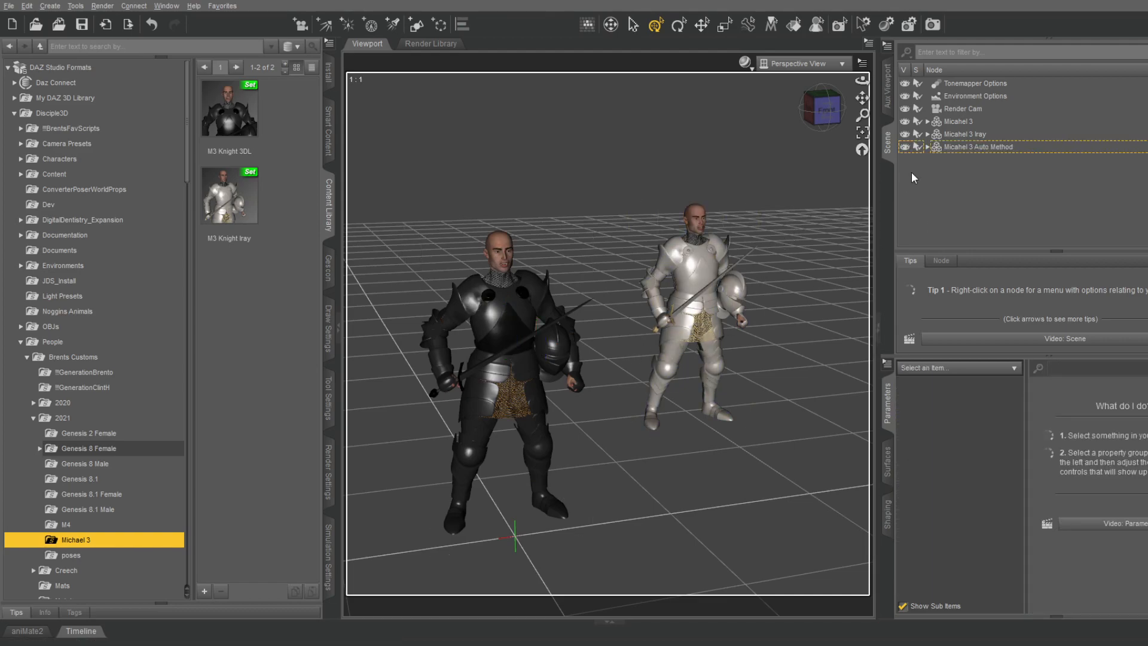
# - Move the Micahel 3 Auto Method figure sideways along its x axis to stand beside the original knight
pyautogui.click(956, 147)
pyautogui.moveTo(556, 353); pyautogui.dragTo(707, 340)
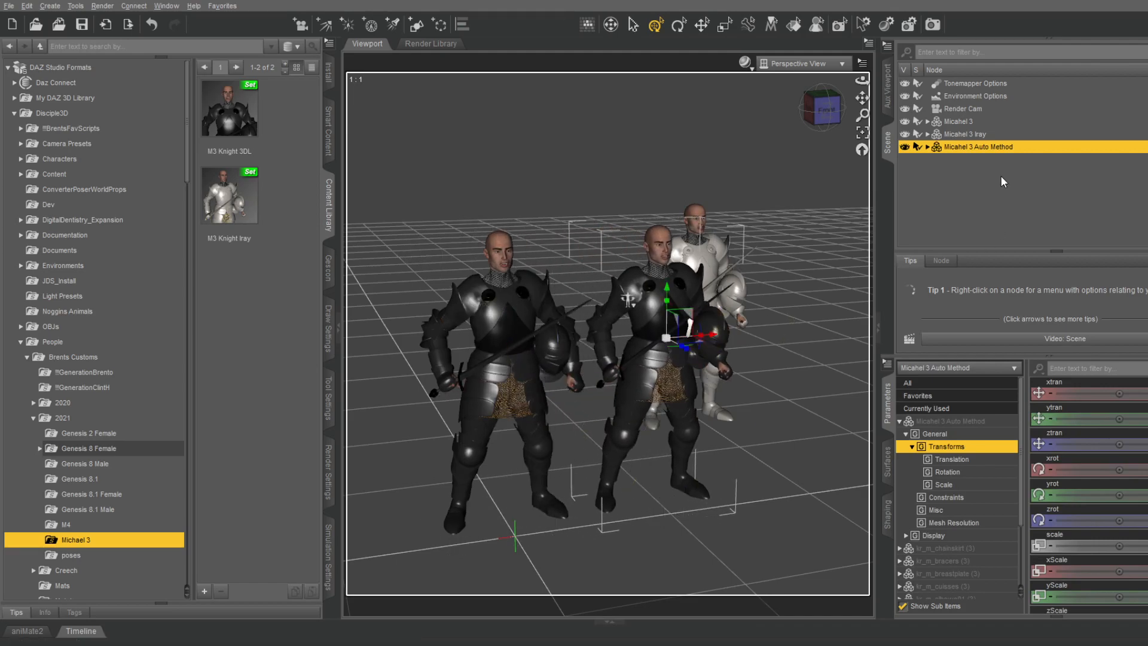
# - Search the Smart Content products for "converter" and open the Utilities of RSSY 3Delight to Iray Converter
pyautogui.click(328, 129)
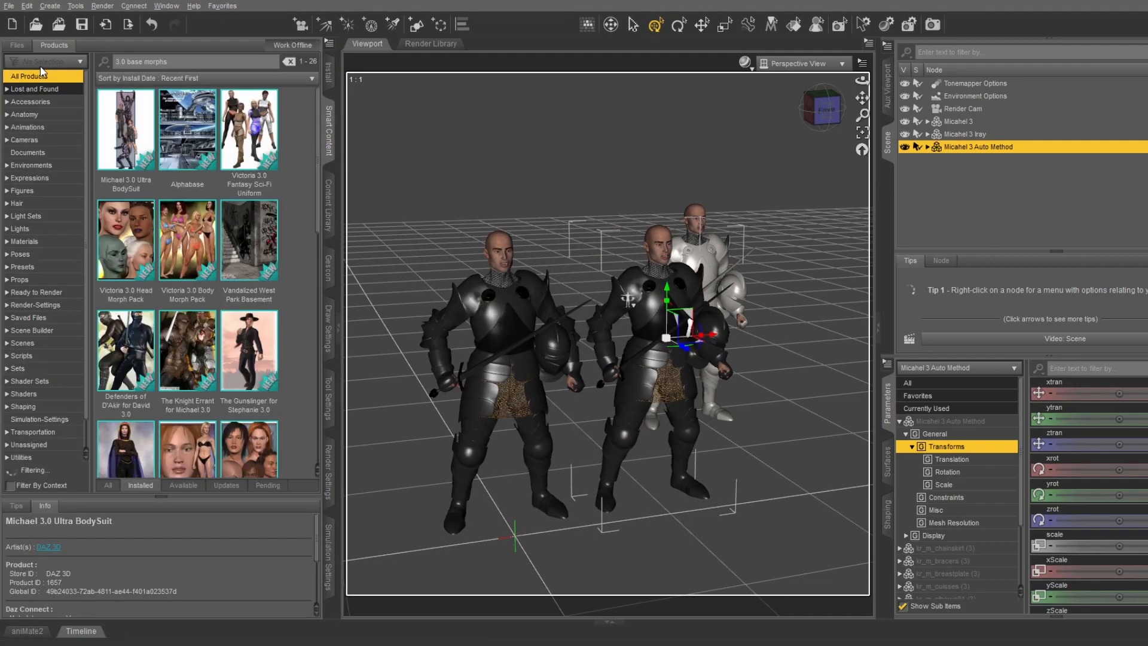
pyautogui.write('converter')
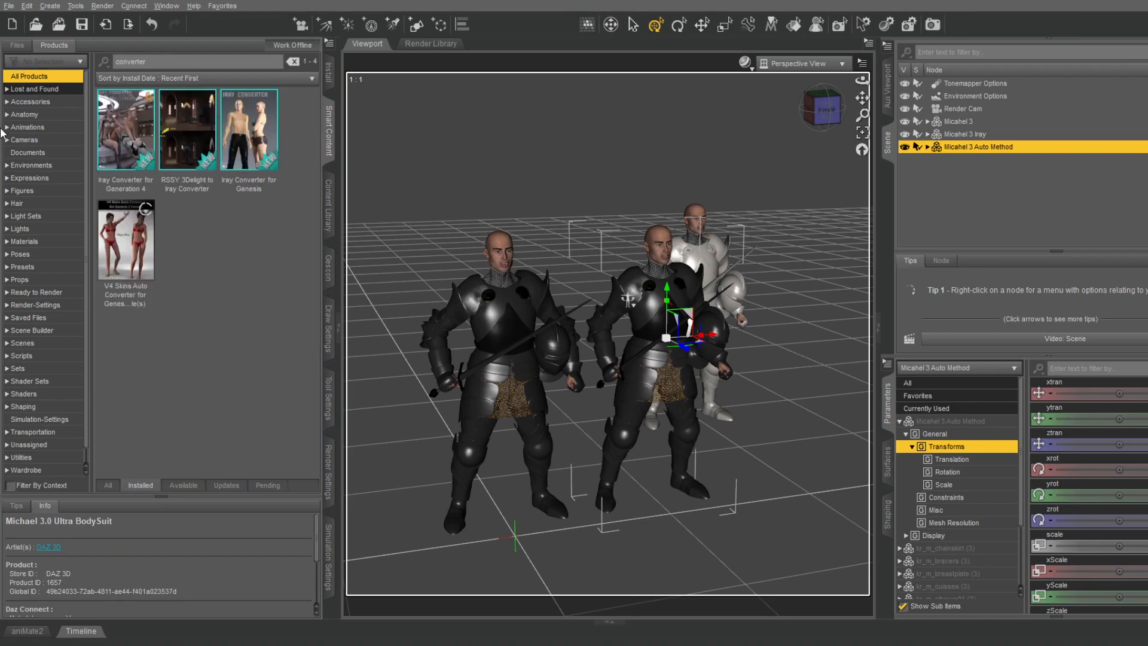
pyautogui.doubleClick(196, 138)
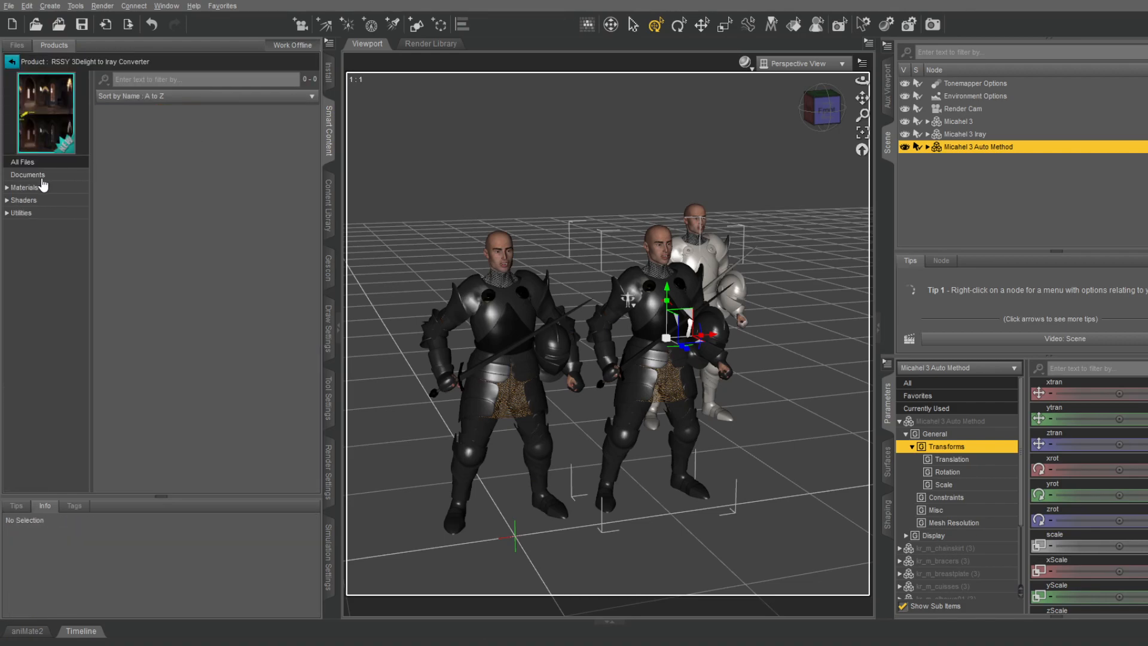
pyautogui.click(16, 214)
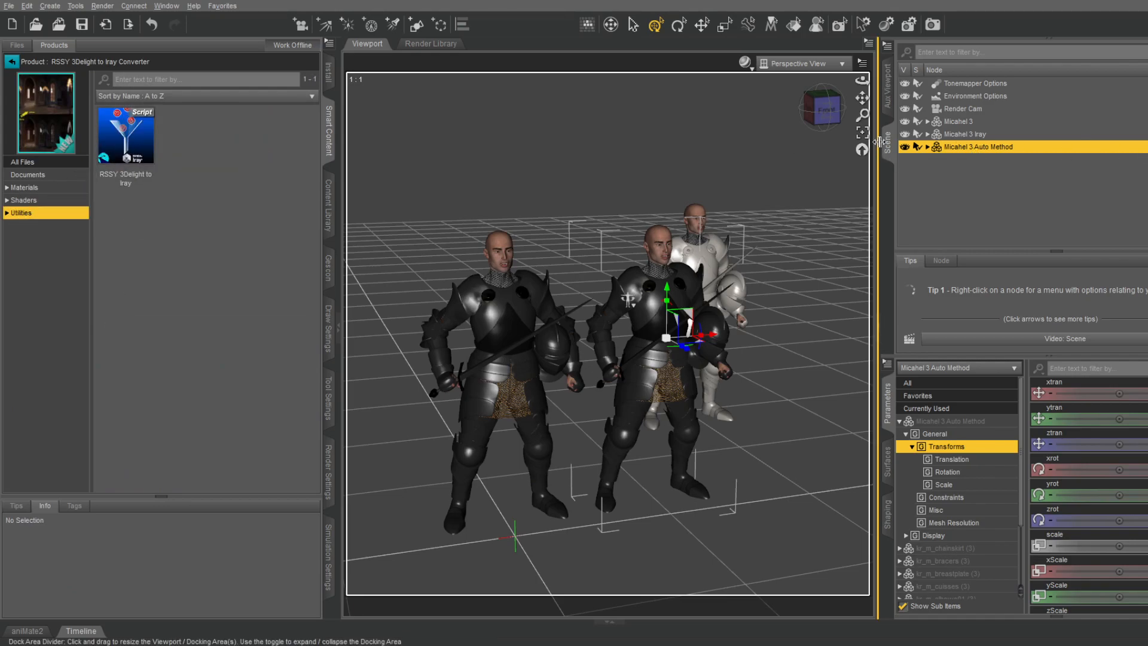
# - Run the RSSY 3Delight to Iray script and apply its conversion presets to the scene's 3Delight materials
pyautogui.moveTo(862, 115); pyautogui.dragTo(855, 95)
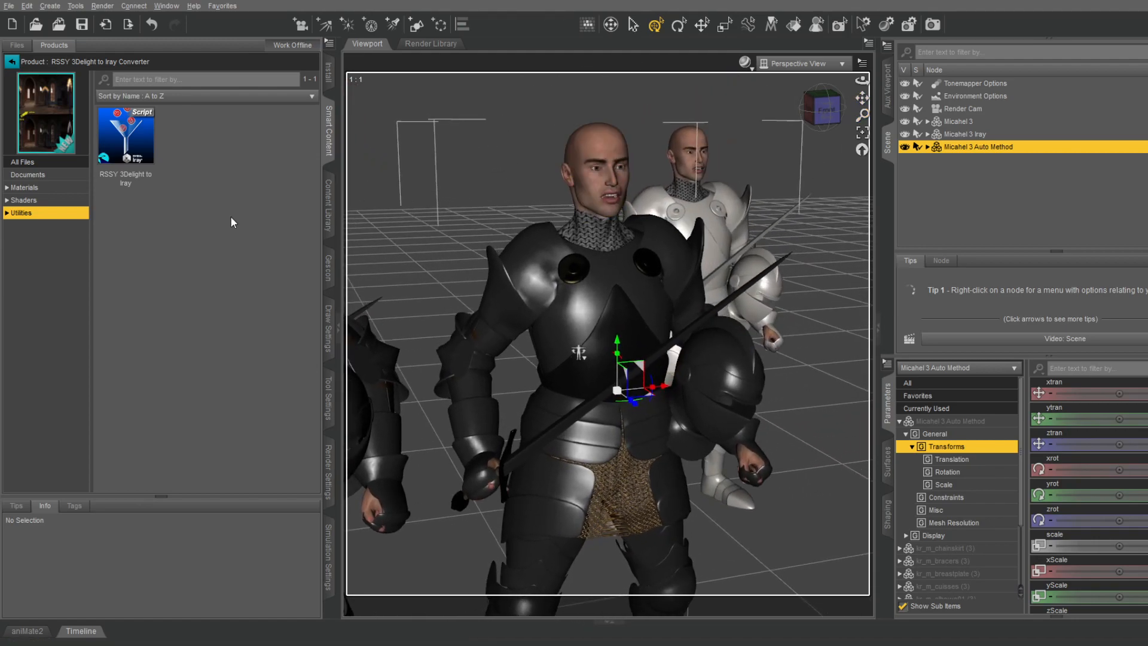
pyautogui.click(109, 130)
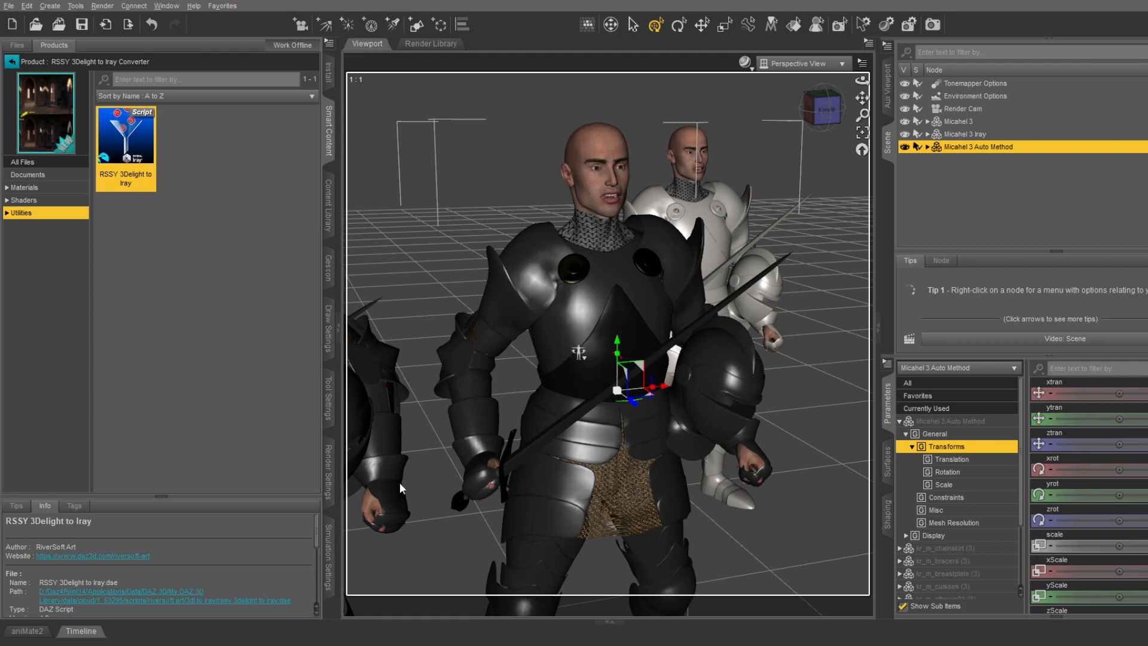
pyautogui.click(639, 494)
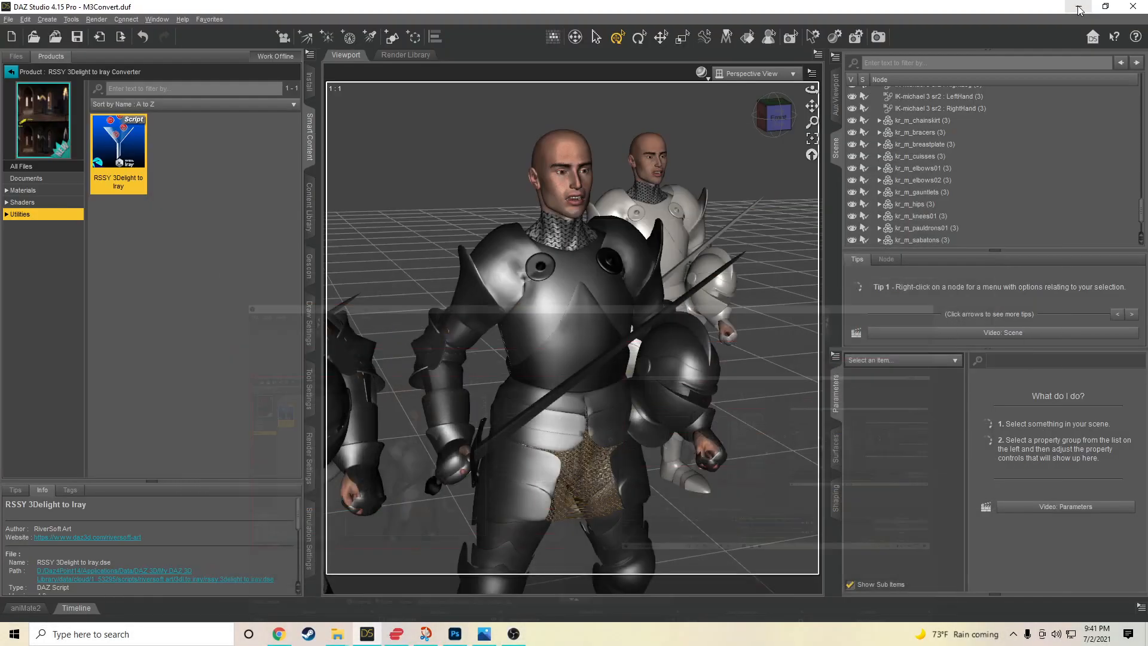
# - Select the Micahel 3 Auto Method figure and rescan for remaining 3DL materials with the RSSY 3Delight to Iray script
pyautogui.scroll(5, 979, 170)
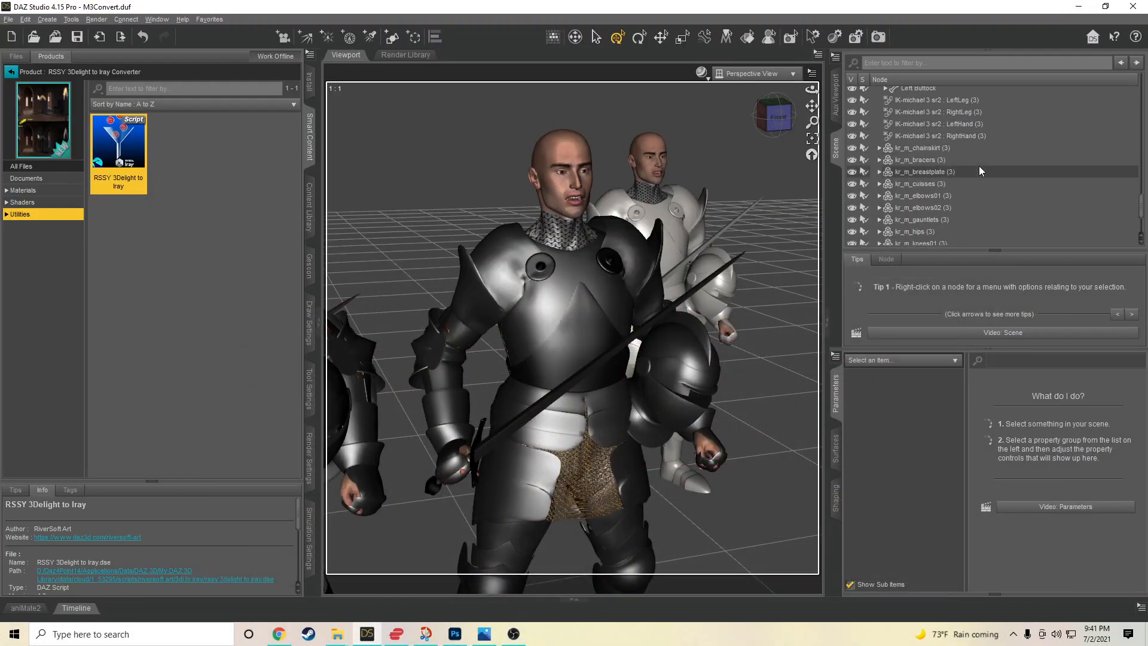
pyautogui.scroll(6, 978, 166)
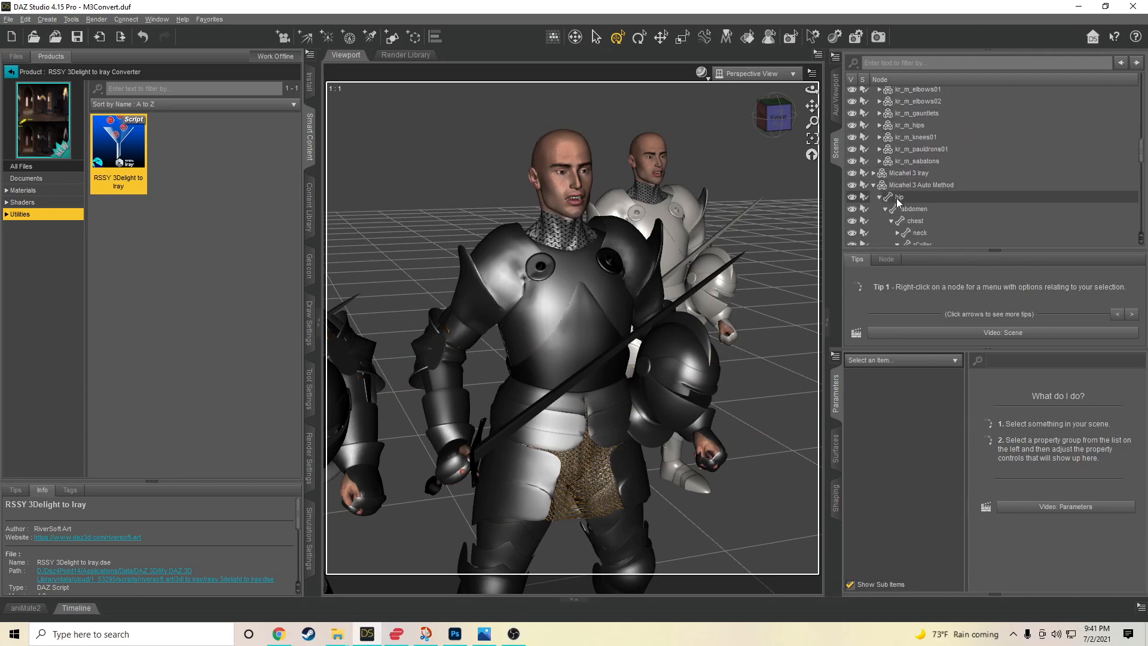
pyautogui.click(873, 184)
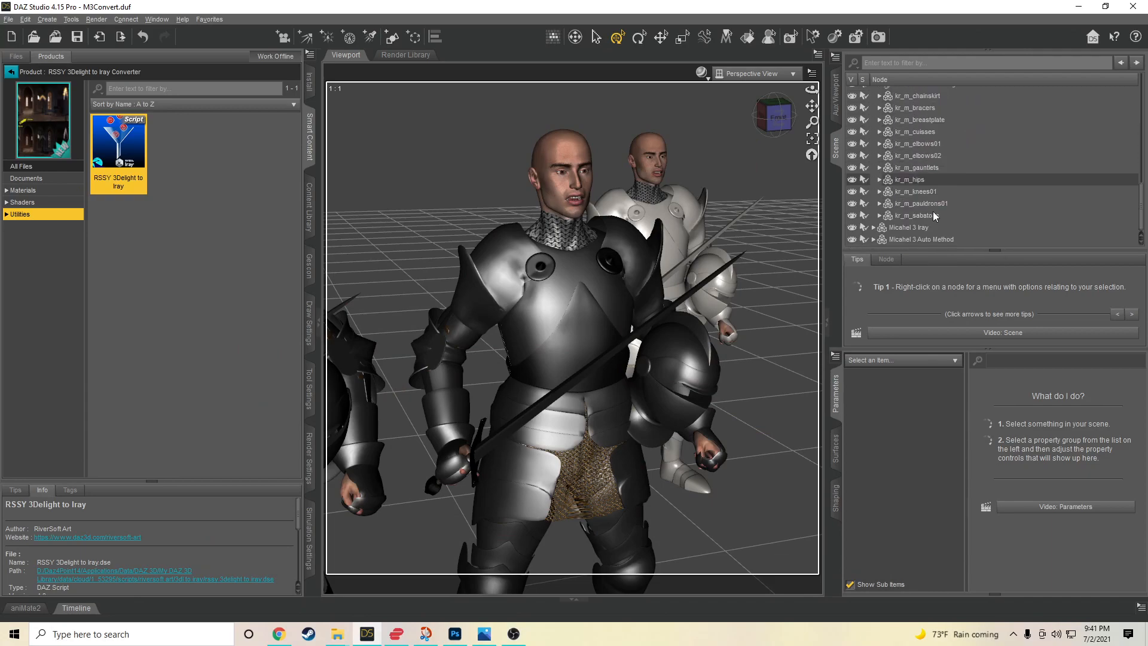
pyautogui.click(919, 239)
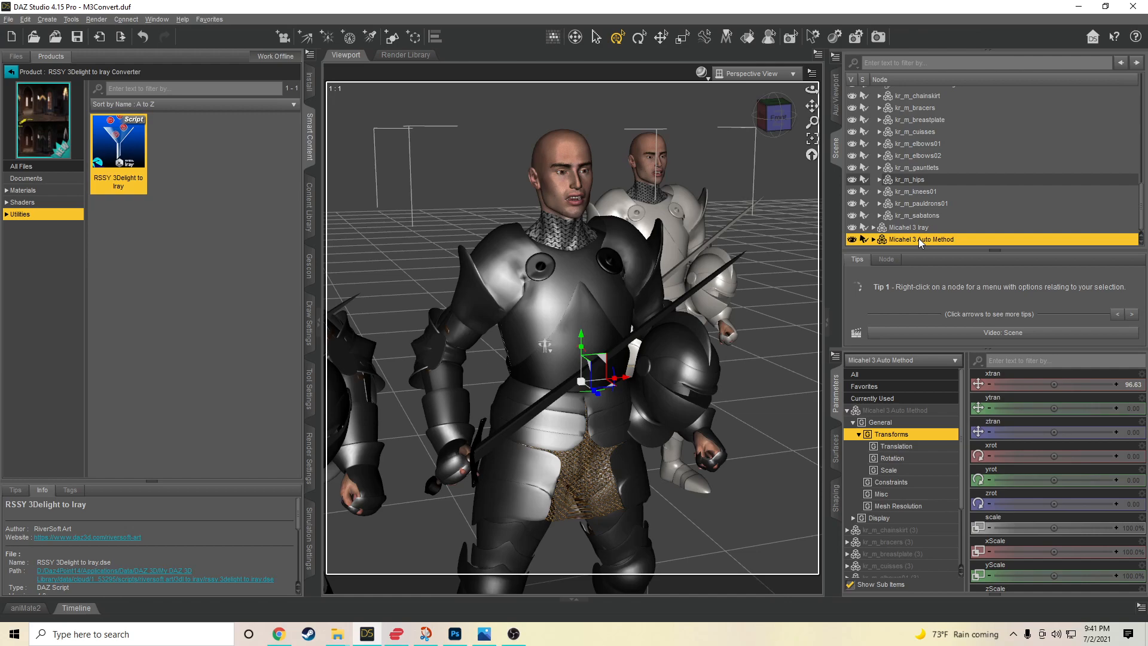
pyautogui.doubleClick(141, 139)
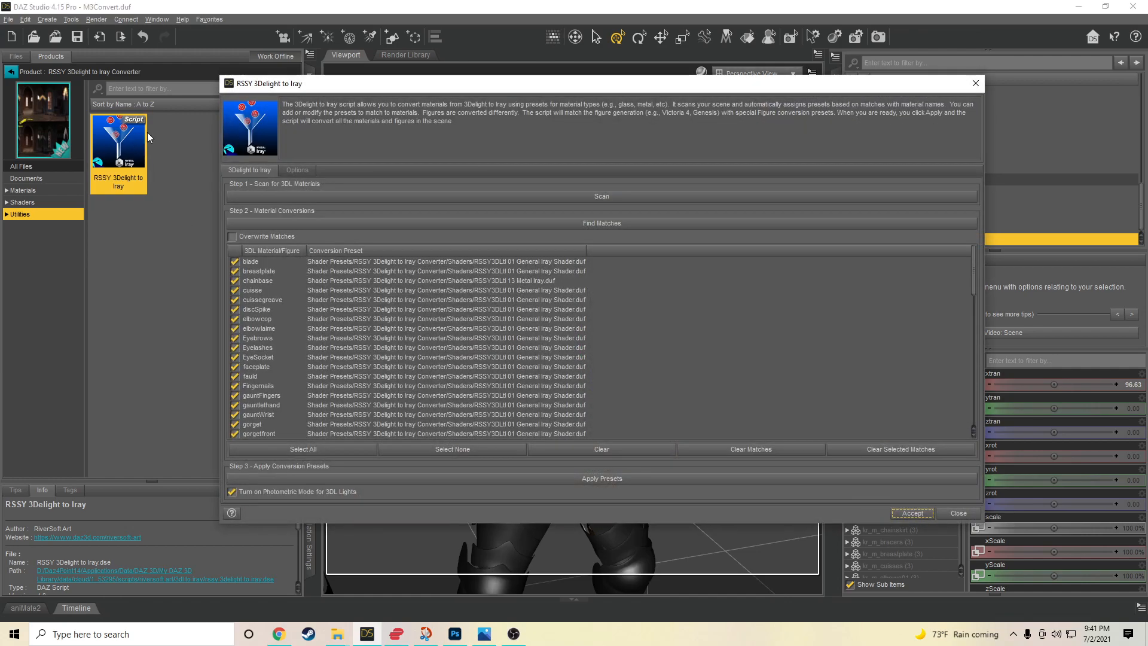
pyautogui.click(623, 225)
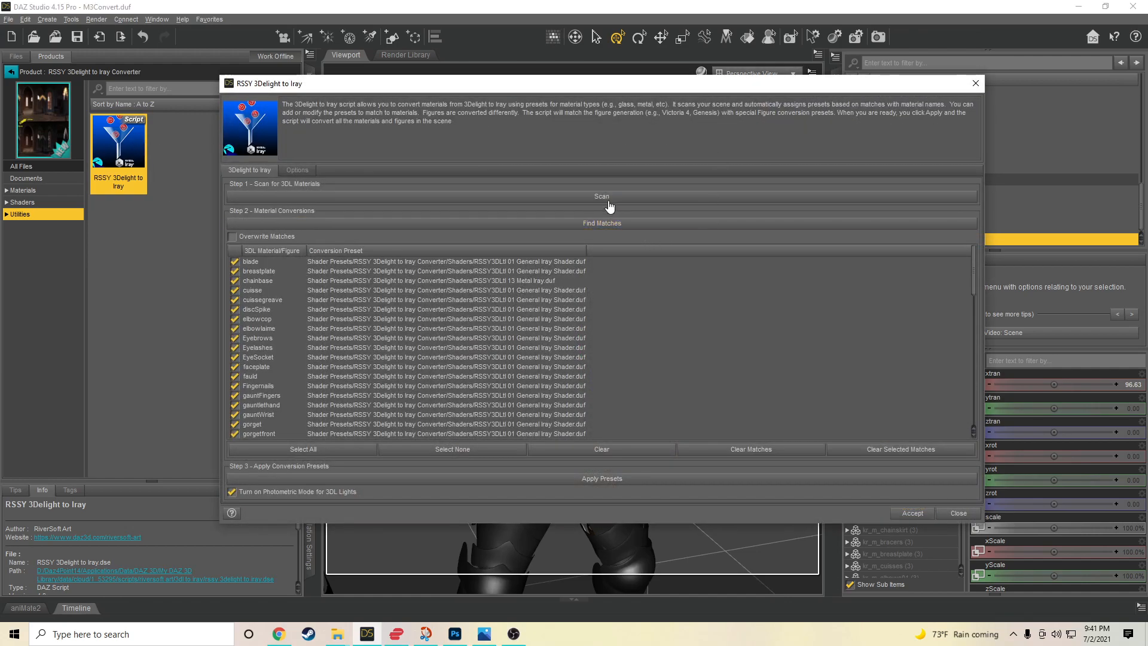
pyautogui.click(610, 199)
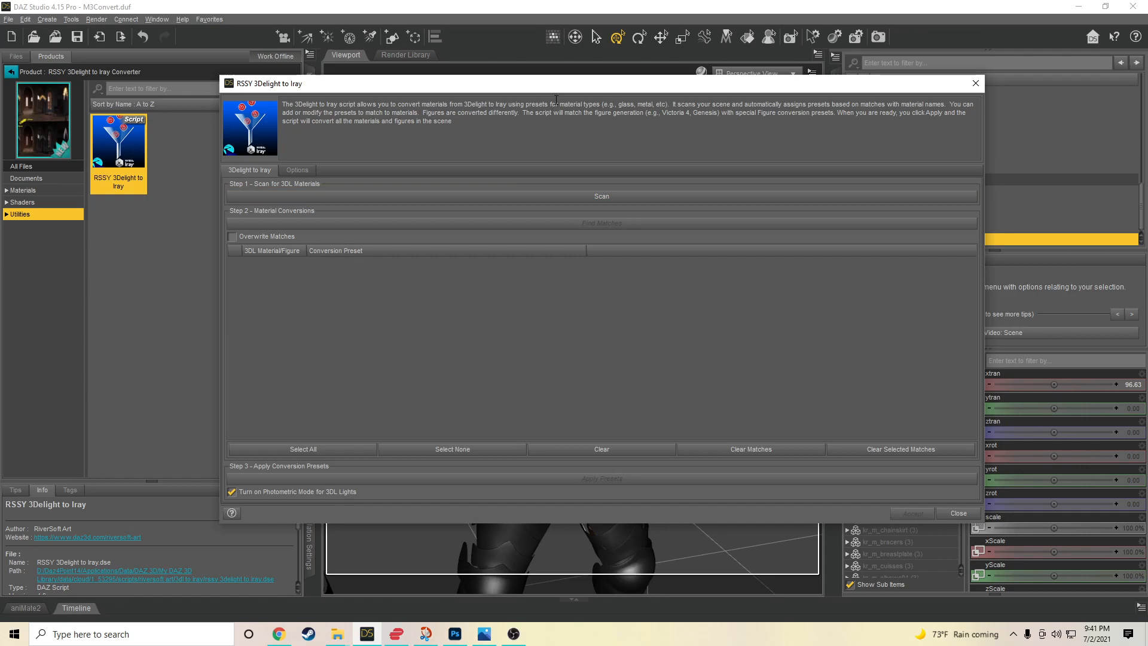
pyautogui.moveTo(568, 85); pyautogui.dragTo(410, 118)
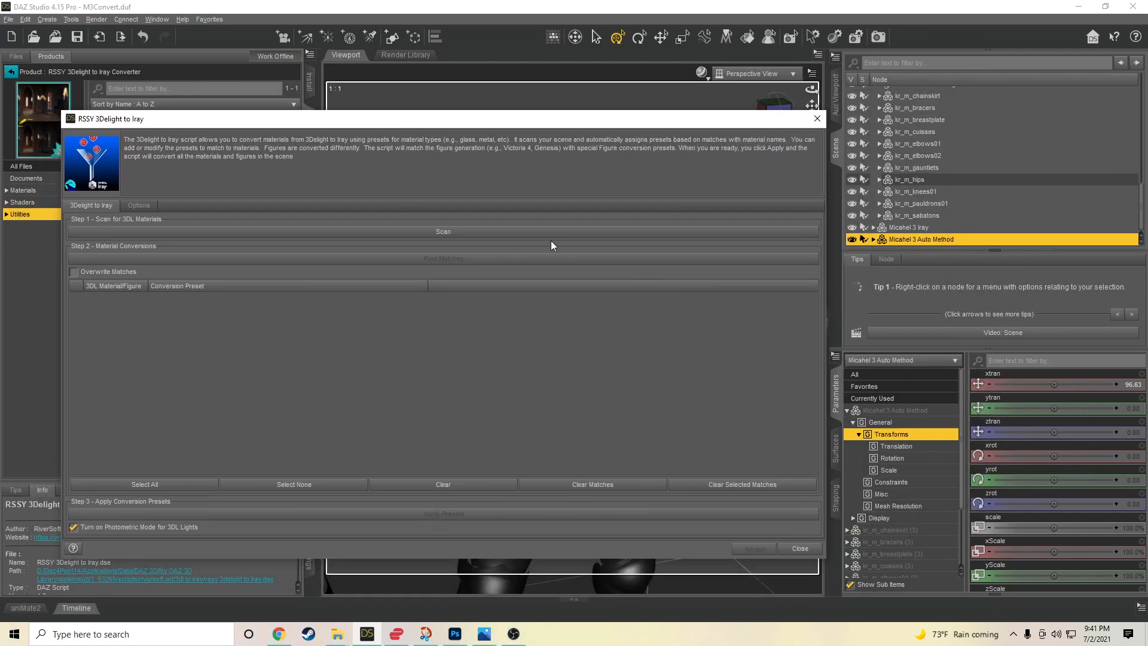
pyautogui.click(447, 233)
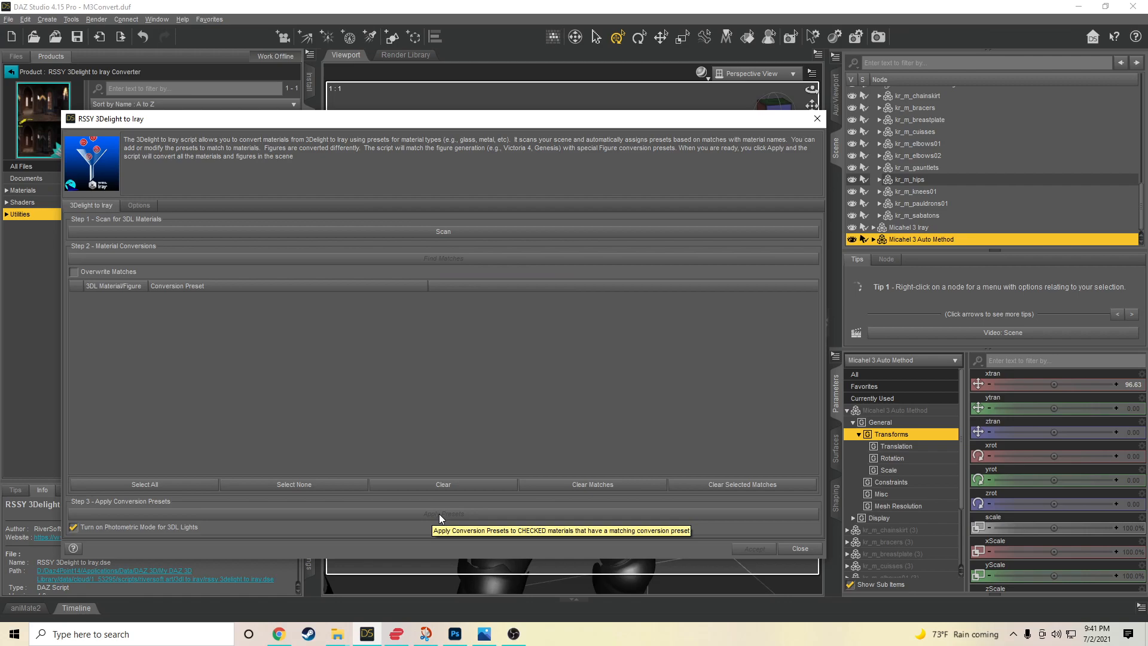
pyautogui.click(800, 548)
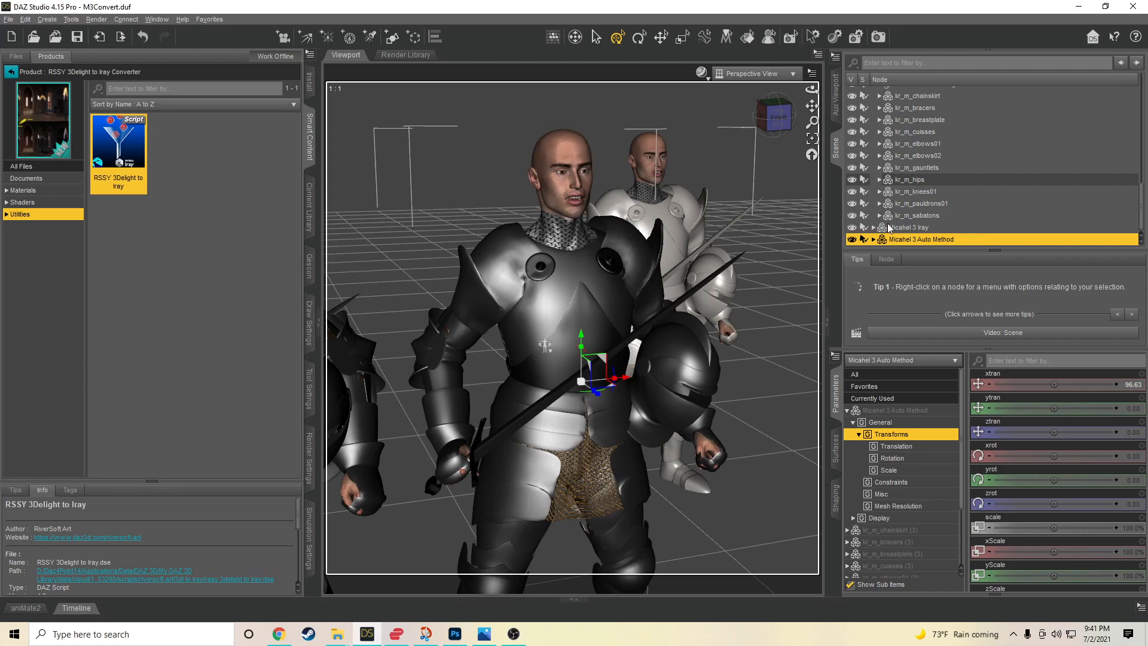
# - Move the Micahel 3 Iray knight closer beside the Auto Method knight, to xtran about 143.6 and ztran about -28.8
pyautogui.click(788, 127)
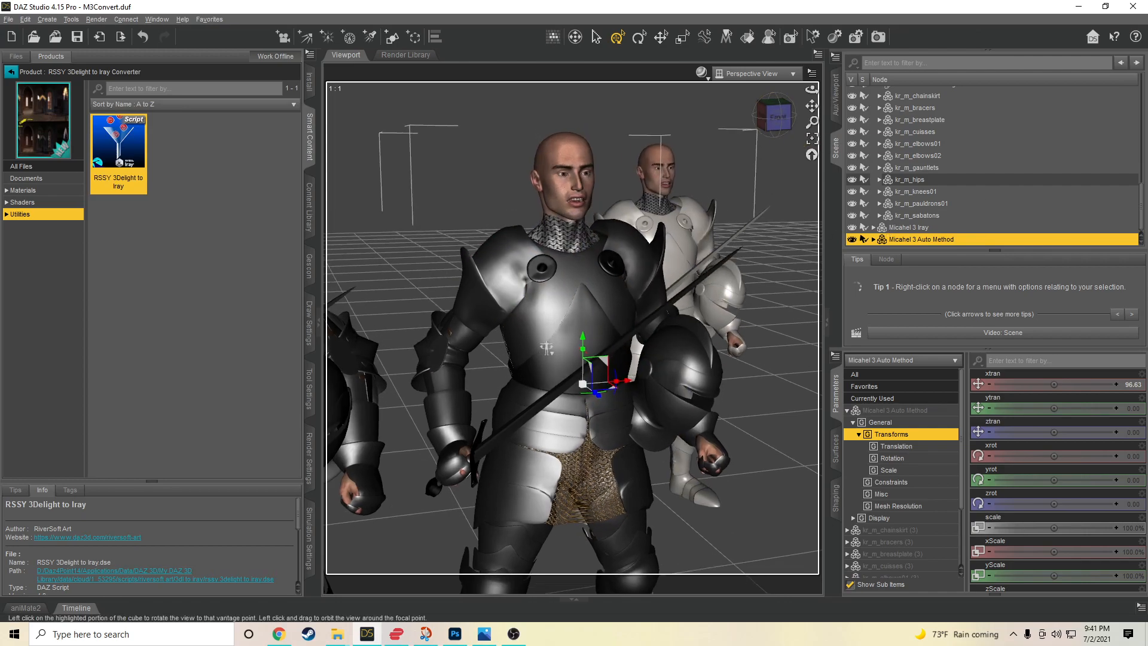
pyautogui.click(909, 228)
pyautogui.moveTo(1053, 432); pyautogui.dragTo(1077, 432)
pyautogui.moveTo(1055, 387)
pyautogui.mouseDown()
pyautogui.moveTo(1037, 384)
pyautogui.moveTo(1053, 383)
pyautogui.mouseUp()
pyautogui.moveTo(1053, 432); pyautogui.dragTo(1087, 432)
pyautogui.moveTo(690, 334); pyautogui.dragTo(661, 320)
pyautogui.moveTo(1085, 432); pyautogui.dragTo(1084, 432)
pyautogui.moveTo(812, 106)
pyautogui.mouseDown()
pyautogui.moveTo(724, 86)
pyautogui.moveTo(812, 118)
pyautogui.mouseUp()
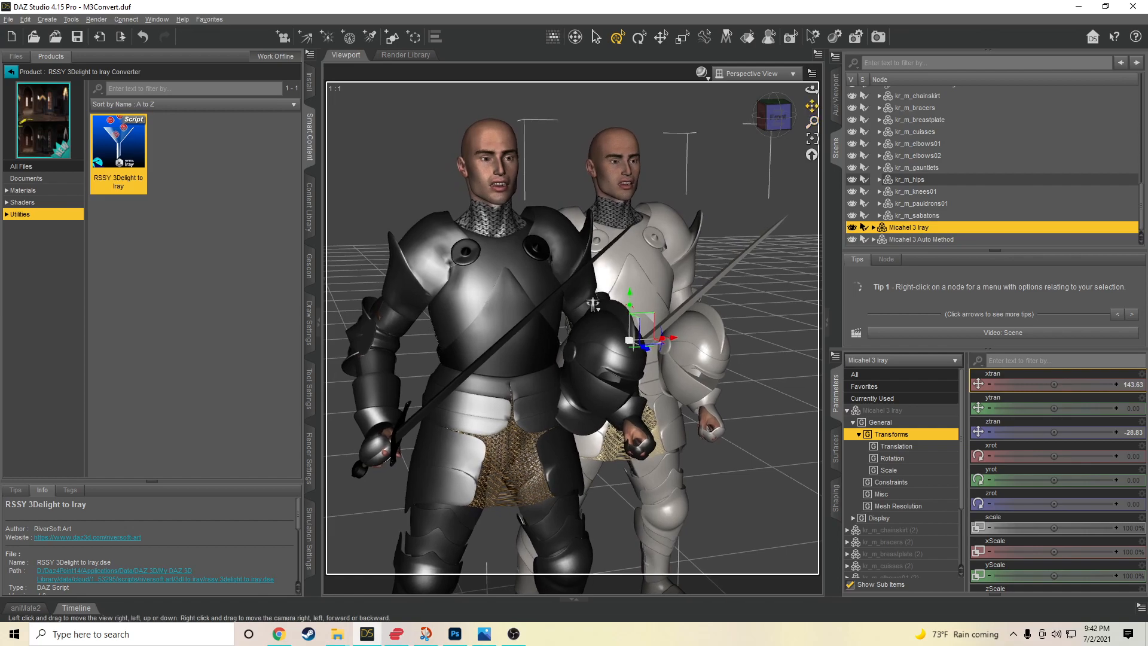
# - Set the viewport draw style to NVIDIA Iray and frame all three knights
pyautogui.click(702, 74)
pyautogui.click(693, 231)
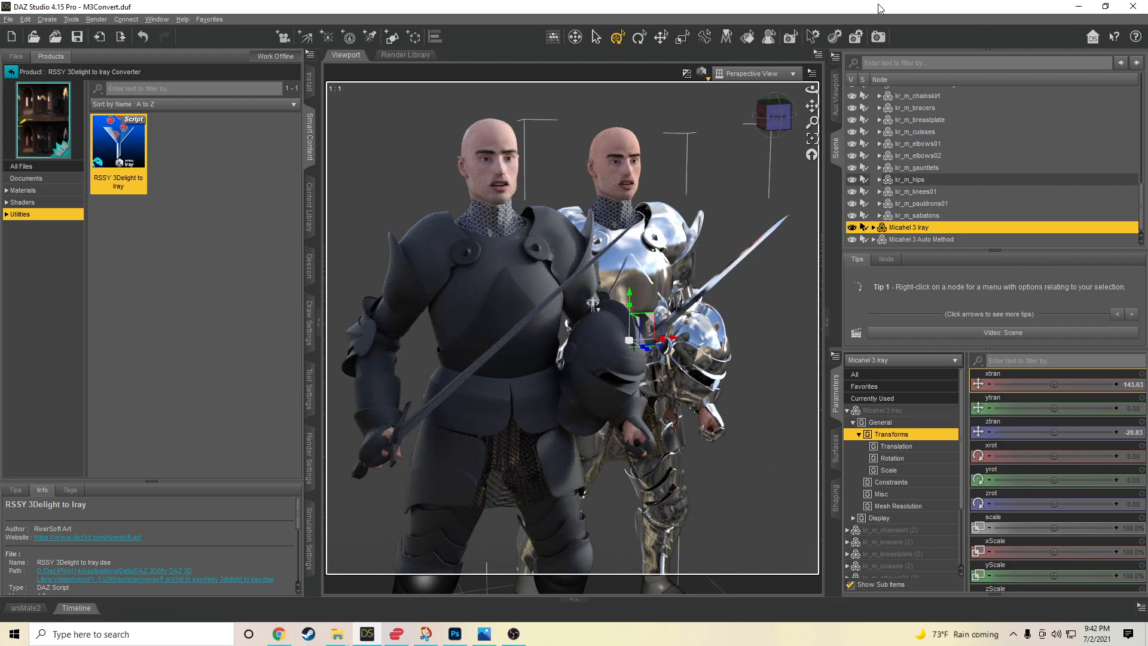
pyautogui.moveTo(812, 121); pyautogui.dragTo(724, 122)
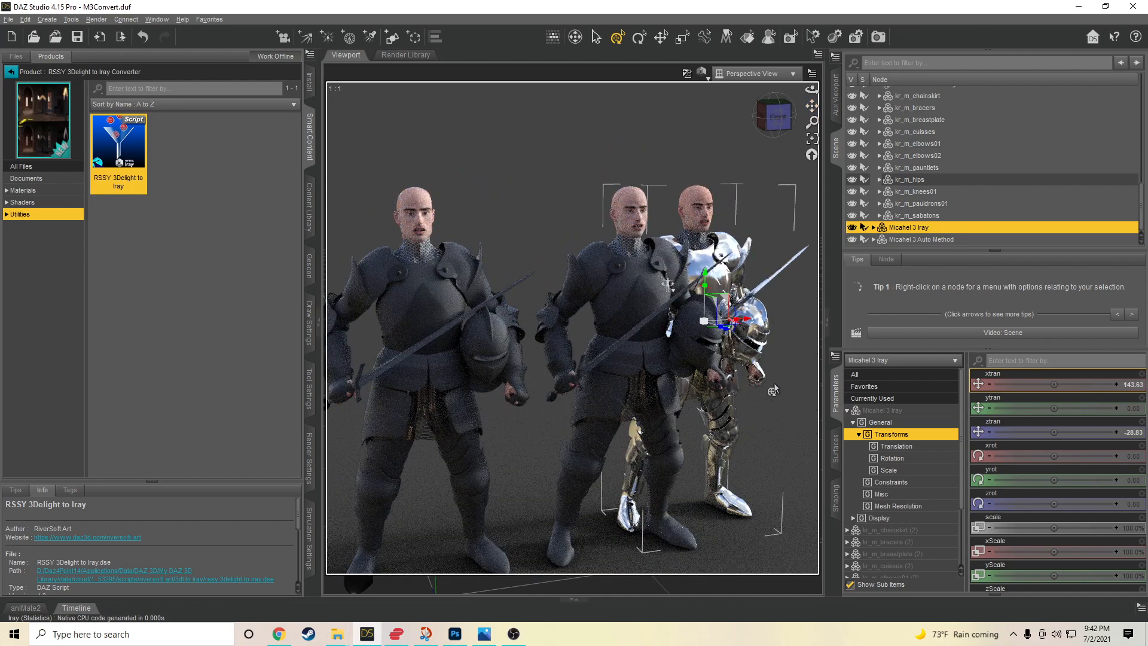
# - Preview the three knights in the Filament (PBR) draw style and return the viewport to NVIDIA Iray
pyautogui.click(702, 75)
pyautogui.click(693, 213)
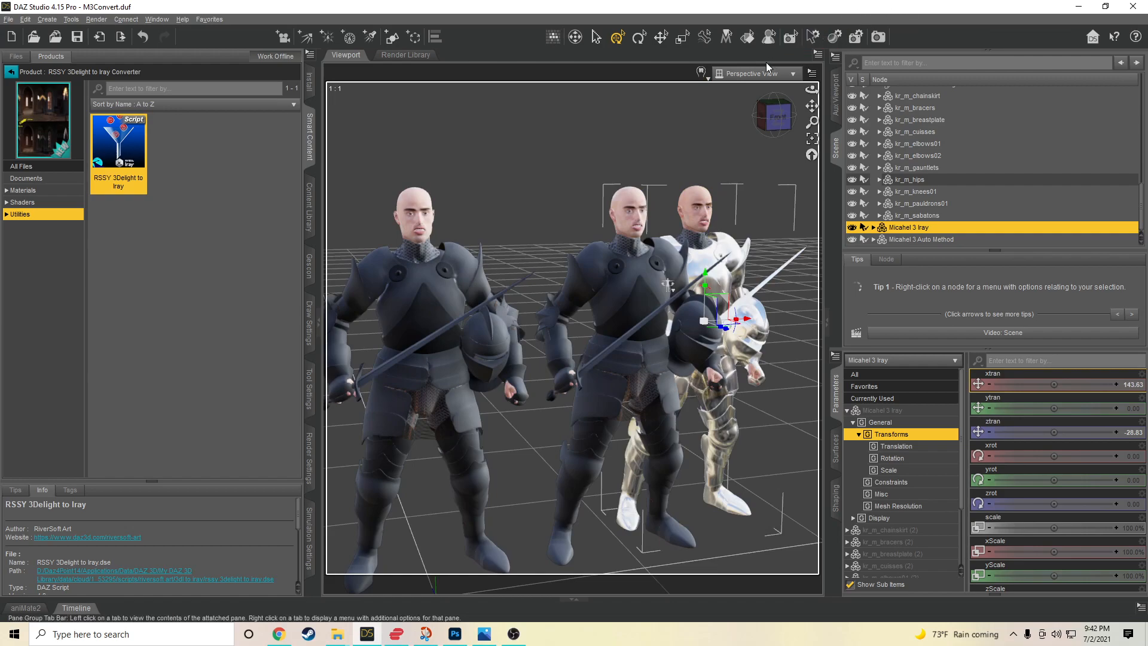
pyautogui.click(702, 73)
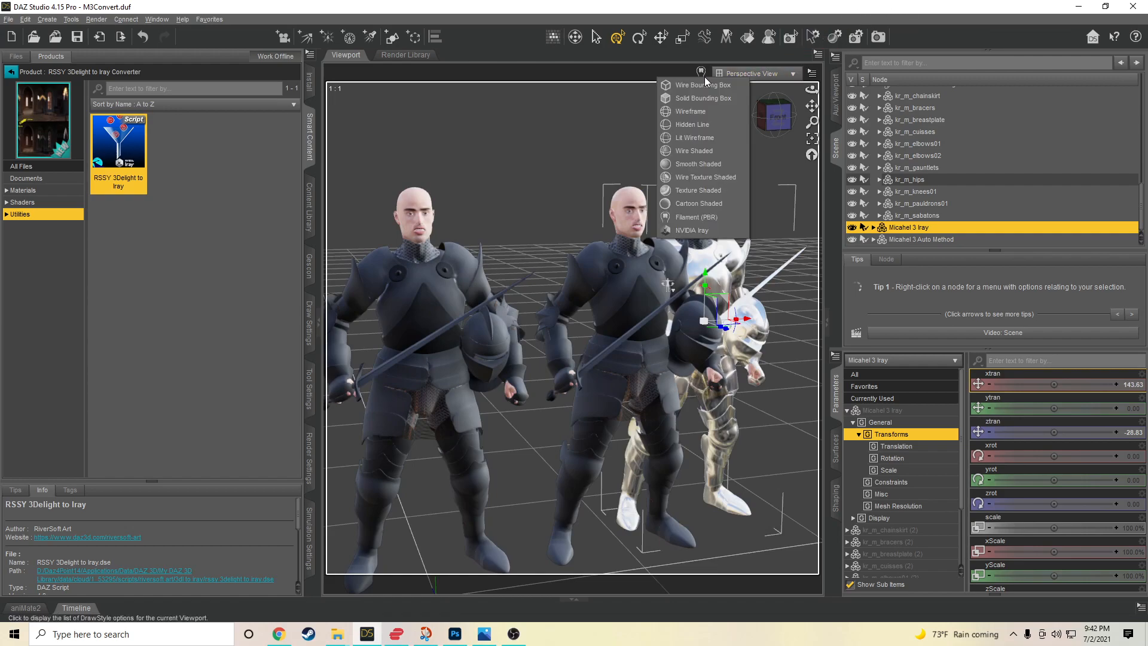
pyautogui.click(688, 228)
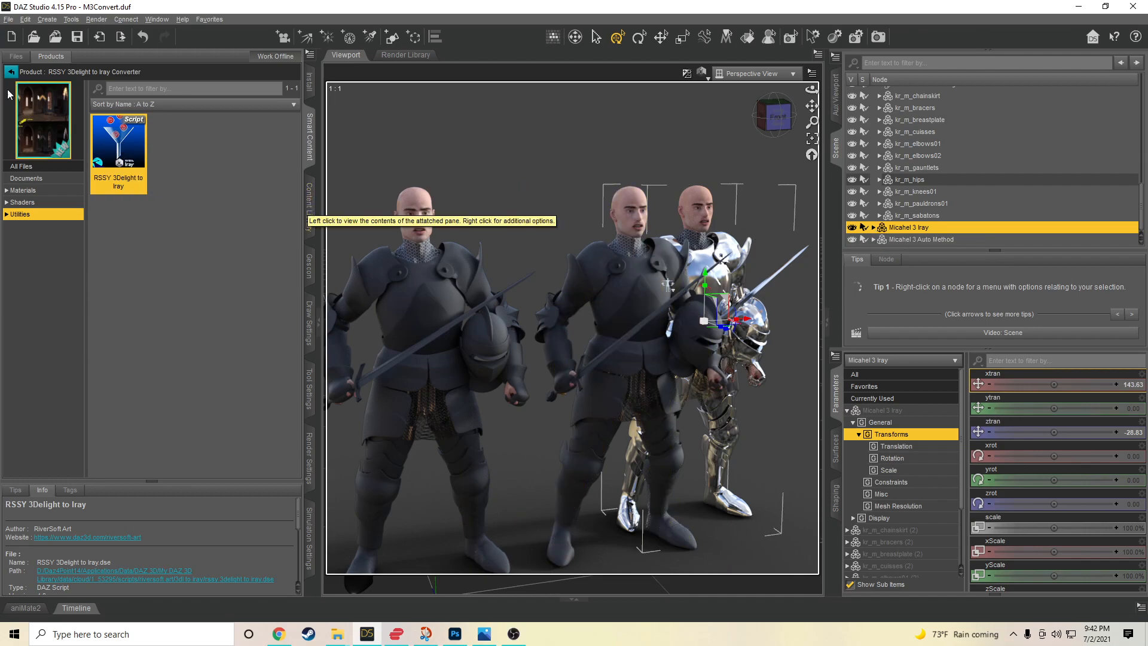
# - Return to the full product list, clear the "converter" filter and show the available products
pyautogui.click(11, 73)
pyautogui.click(275, 71)
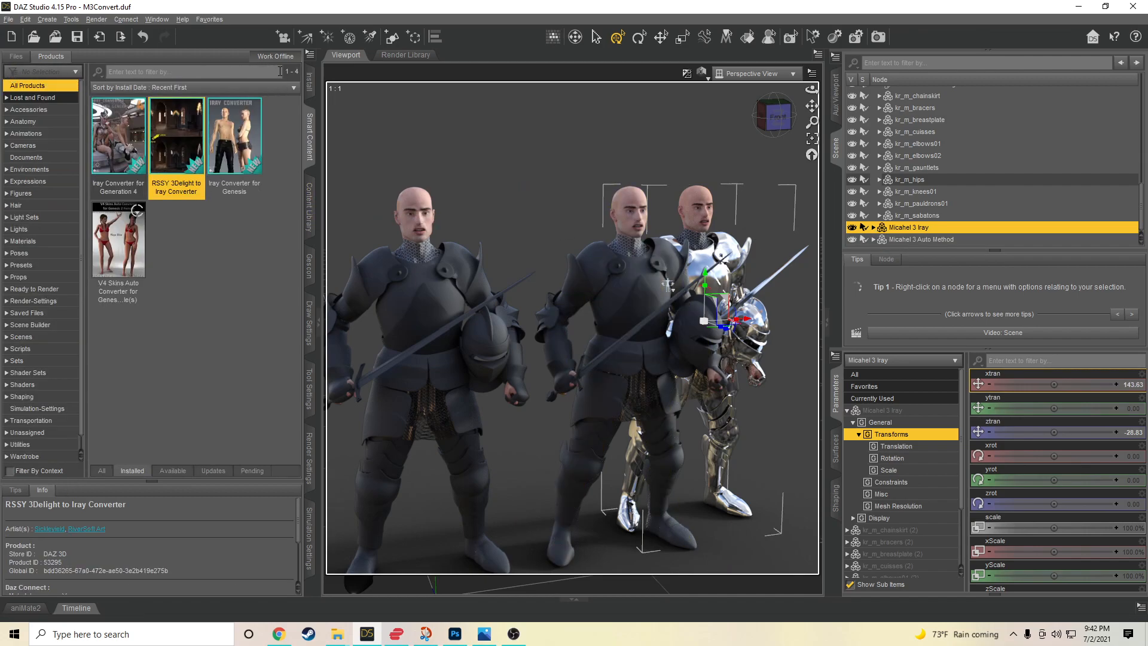
pyautogui.click(172, 471)
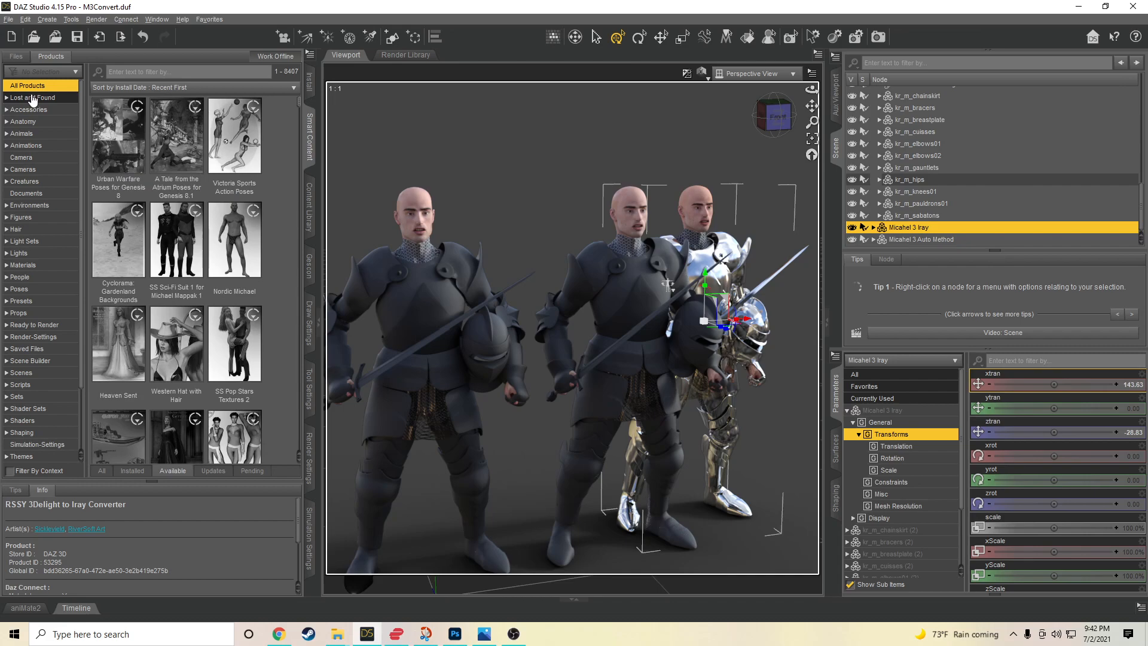
# - Sort the available products by order date and by last update, most recent first
pyautogui.click(212, 88)
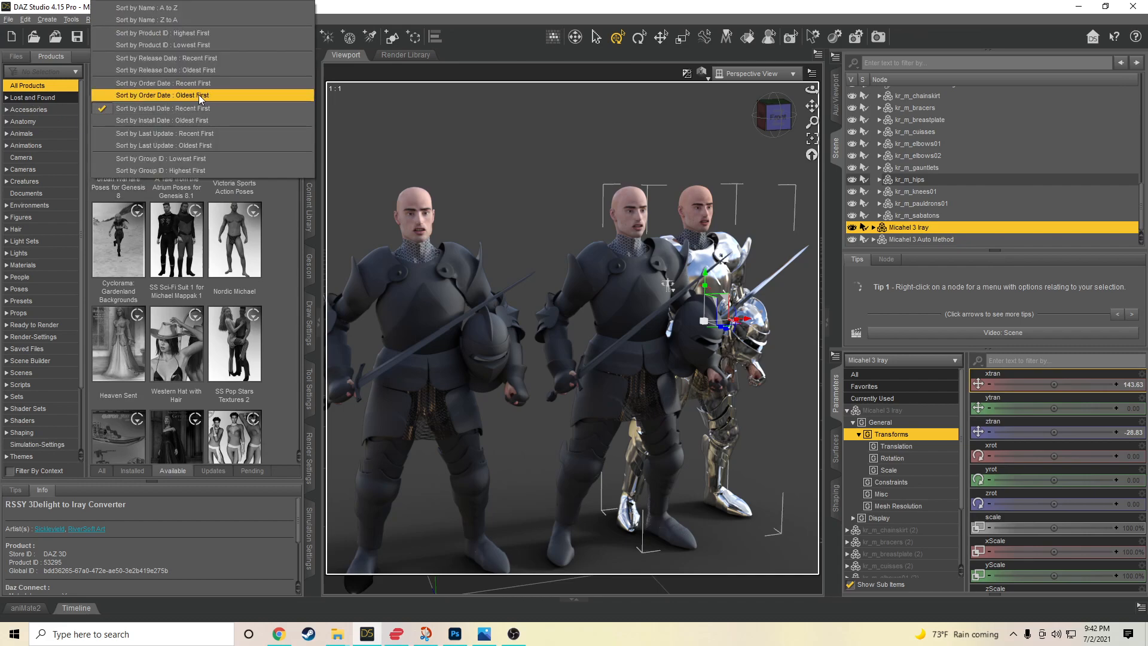
pyautogui.click(202, 83)
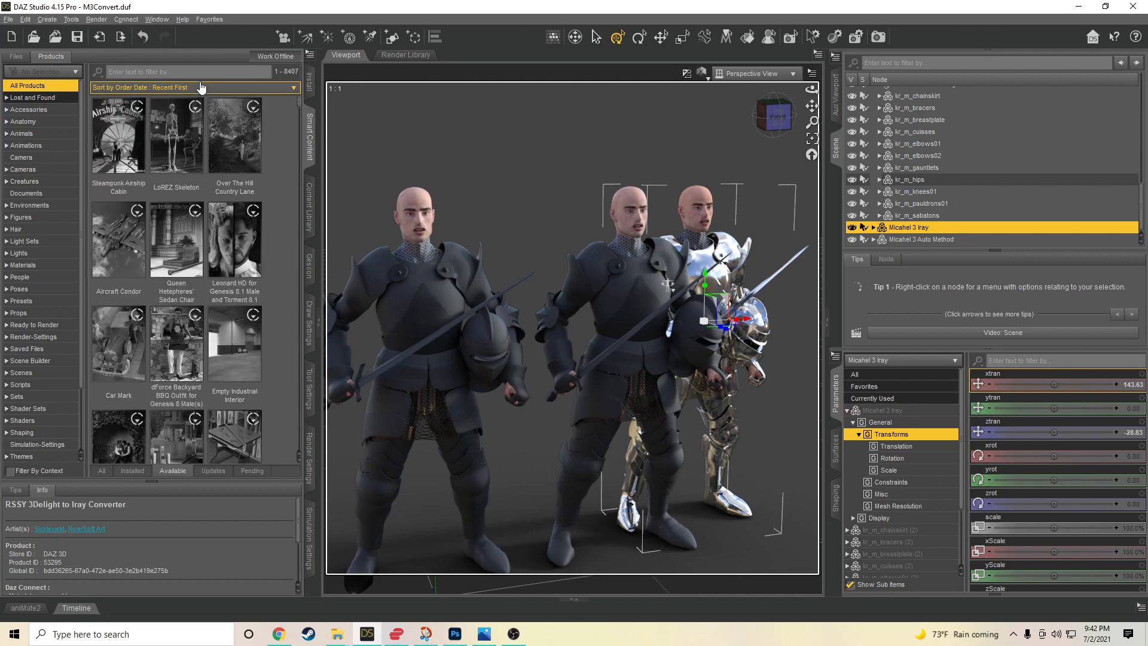
pyautogui.click(196, 87)
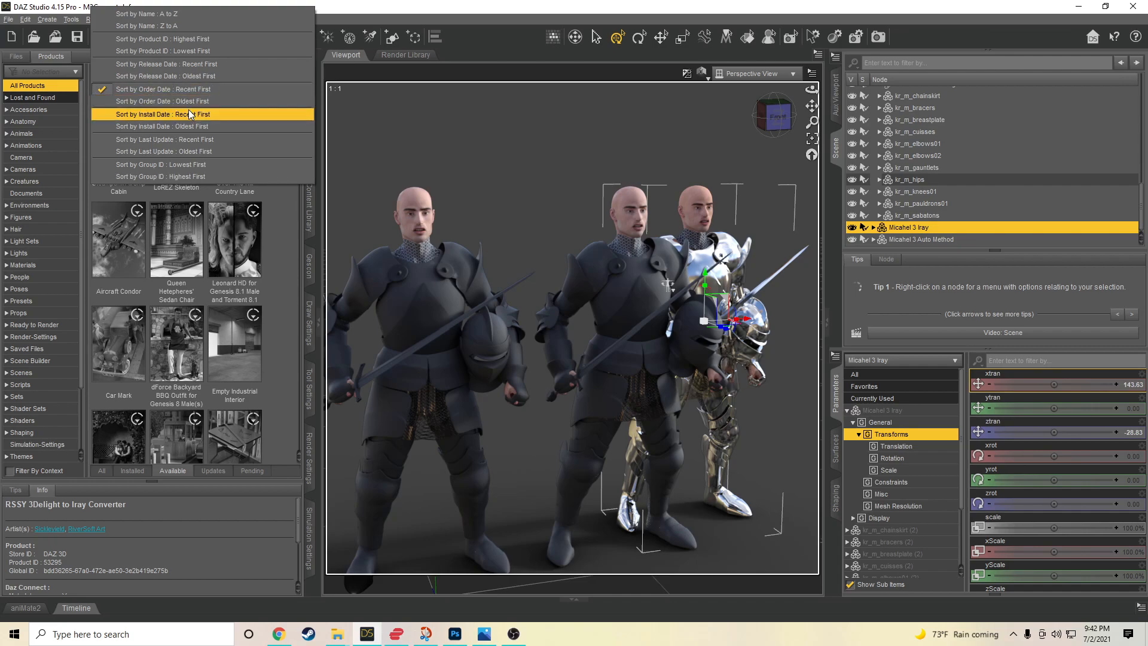
pyautogui.click(188, 140)
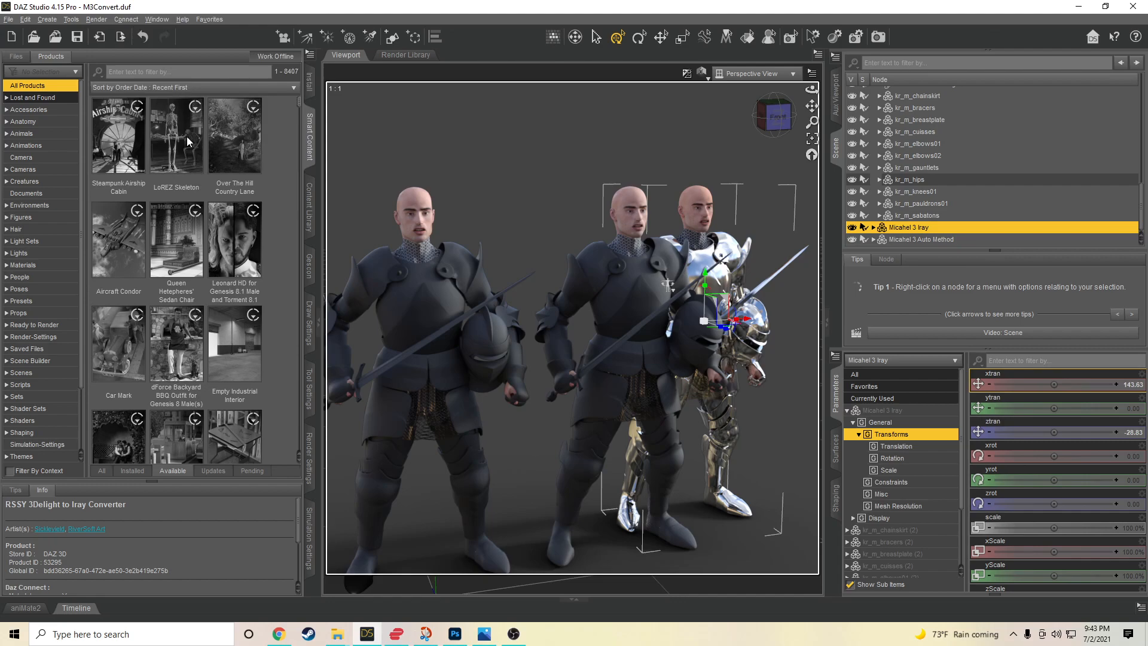
pyautogui.click(179, 87)
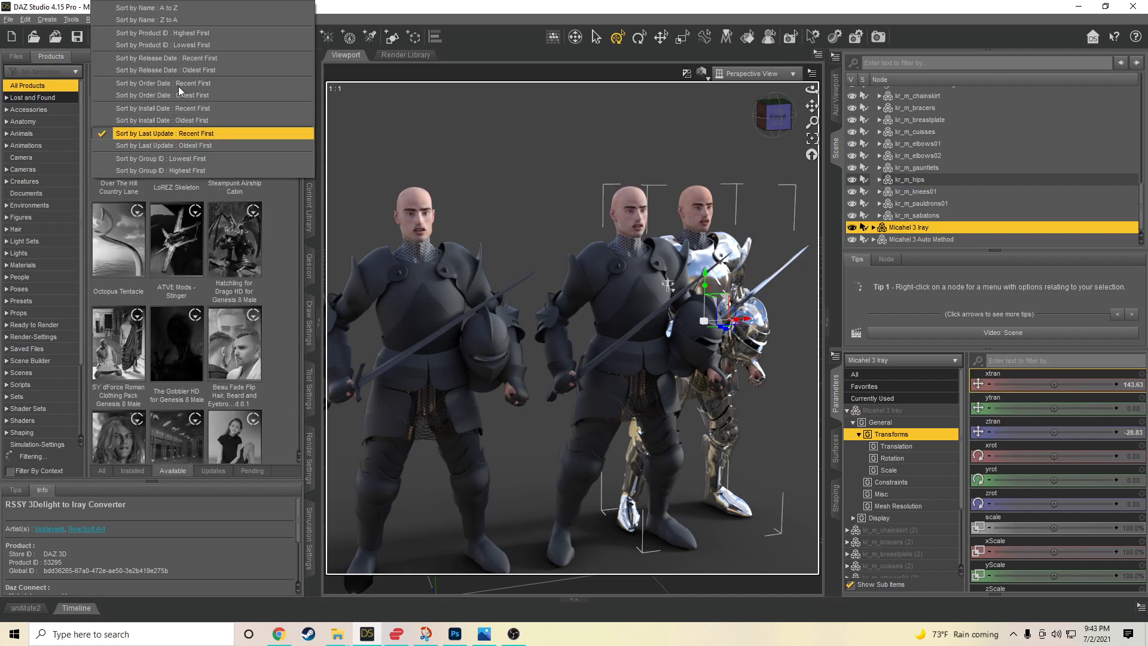
pyautogui.click(413, 7)
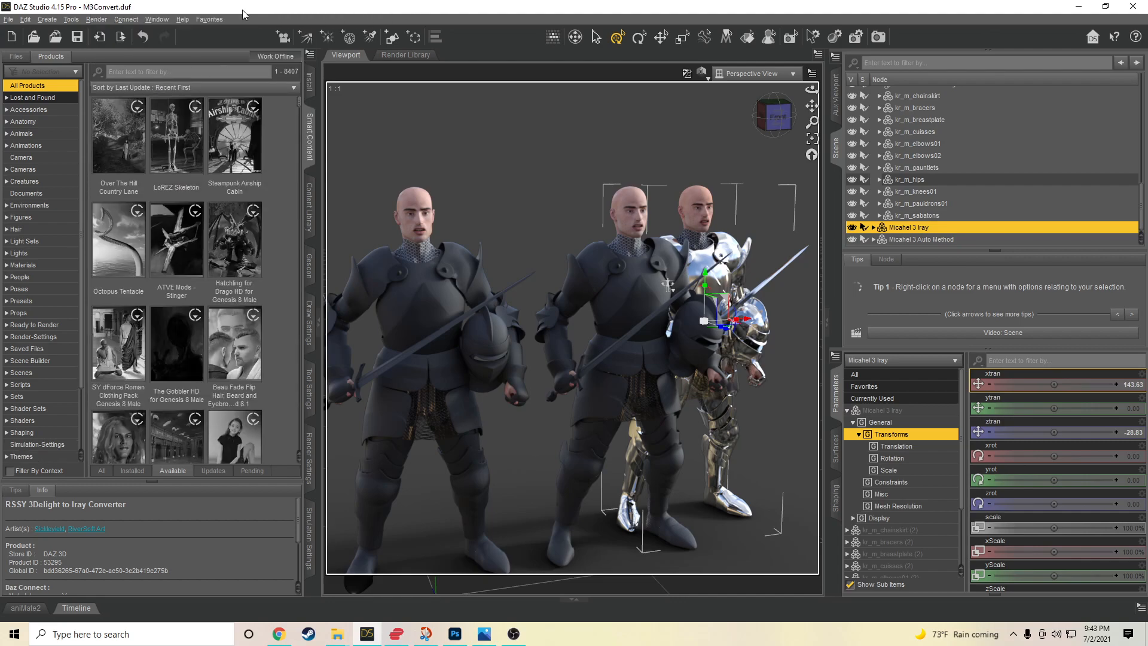
# - Sort the available products by release date, oldest first, and browse the list
pyautogui.click(183, 88)
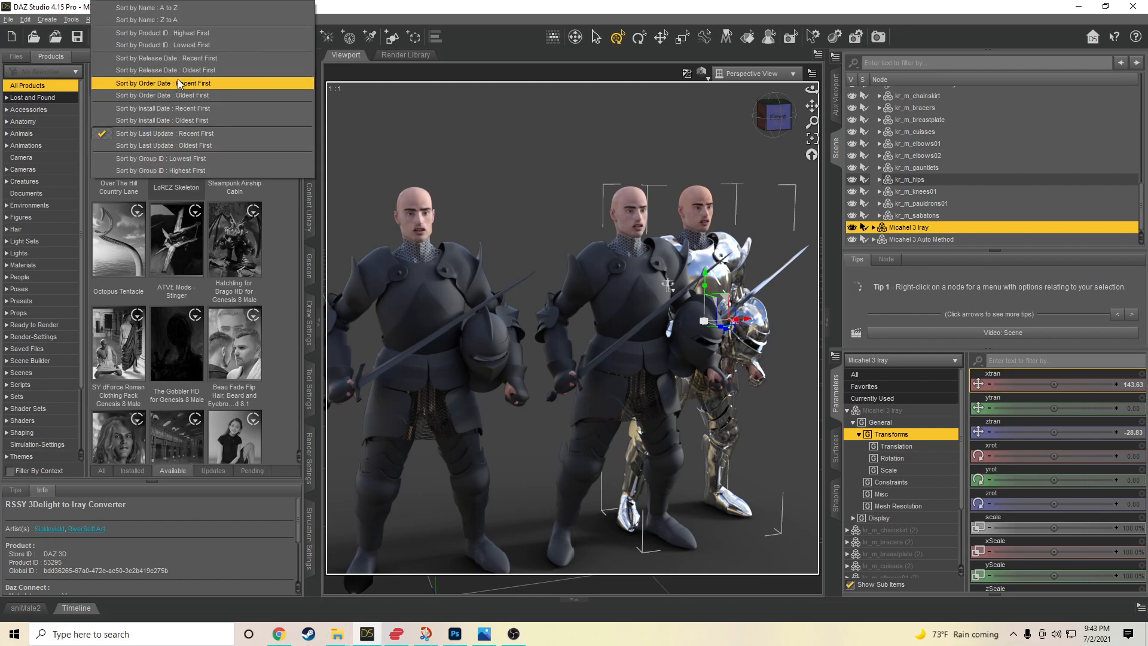
pyautogui.click(190, 69)
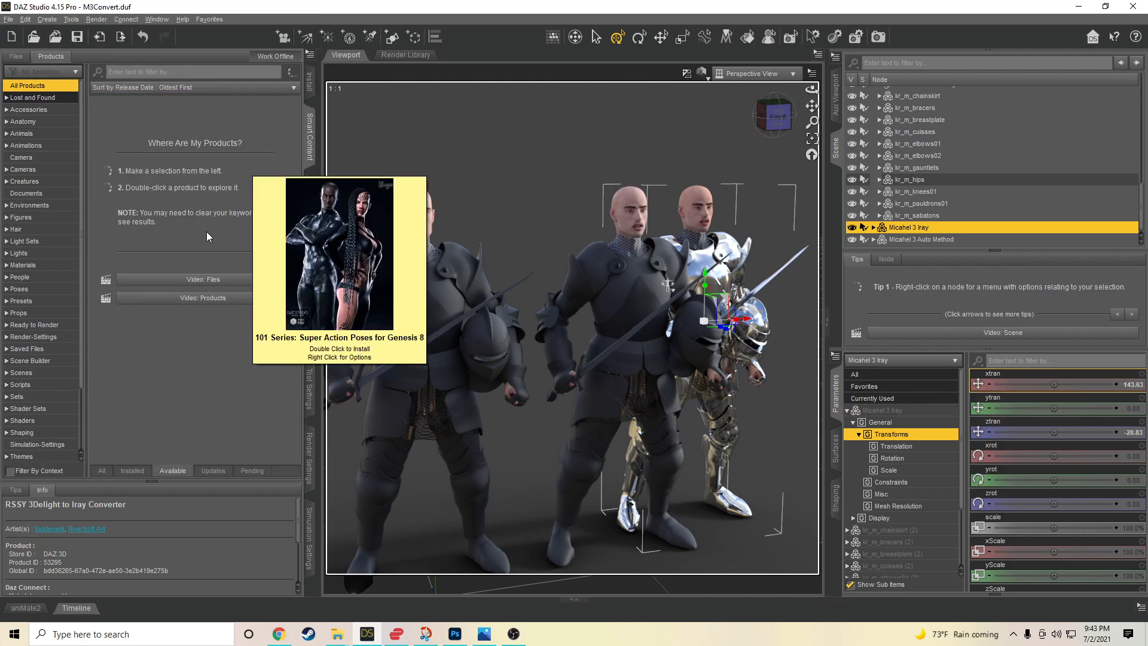
pyautogui.moveTo(207, 256)
pyautogui.scroll(-5, 241, 203)
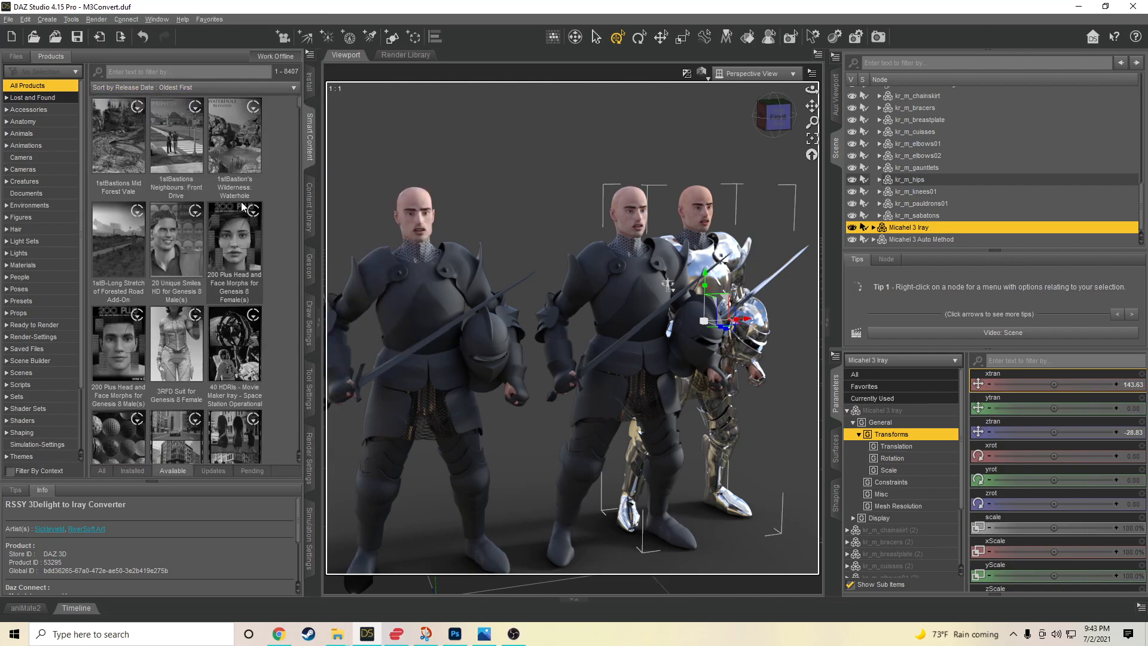
# - Look through the first of the available products for old items to convert
pyautogui.moveTo(241, 206)
pyautogui.scroll(-3, 241, 206)
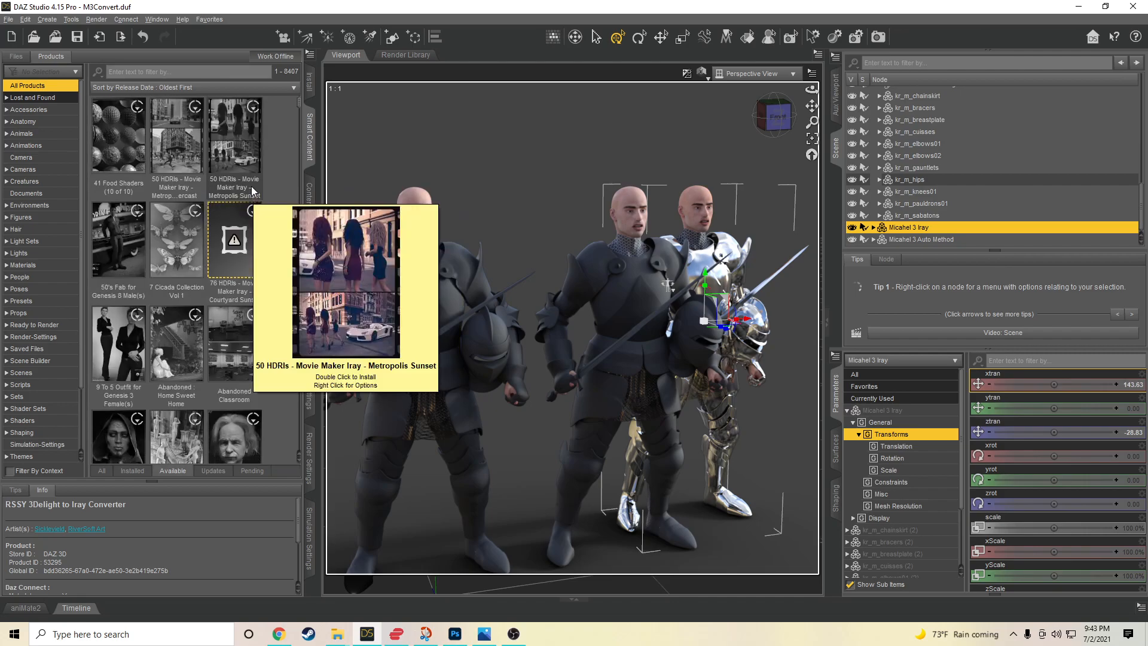
pyautogui.scroll(8, 251, 185)
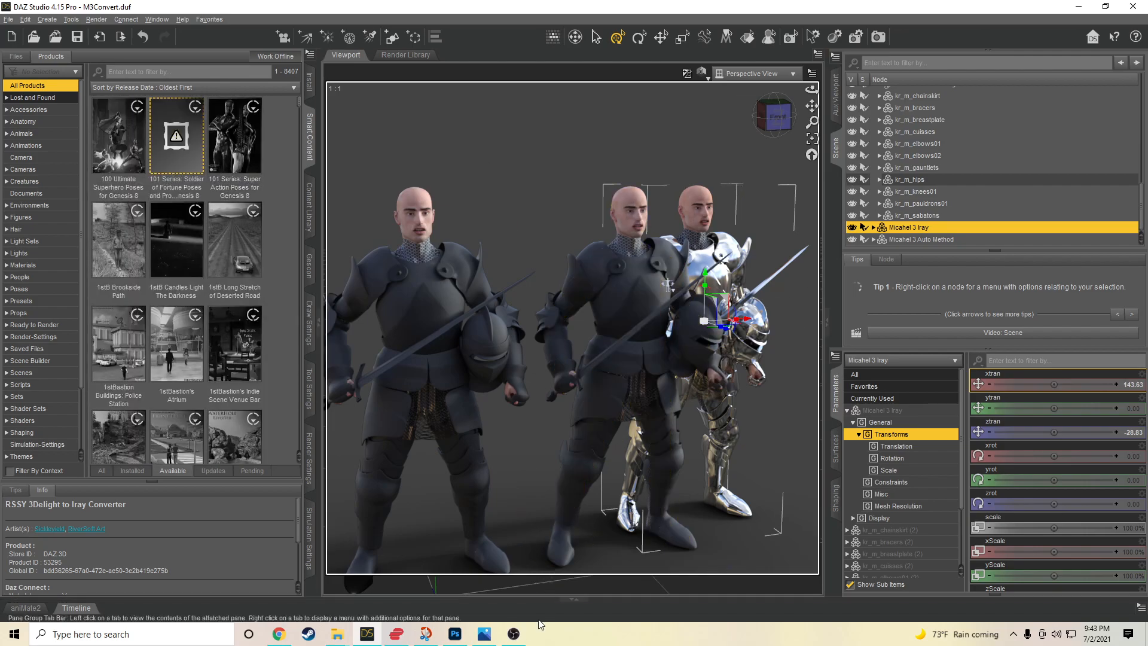
pyautogui.moveTo(513, 637)
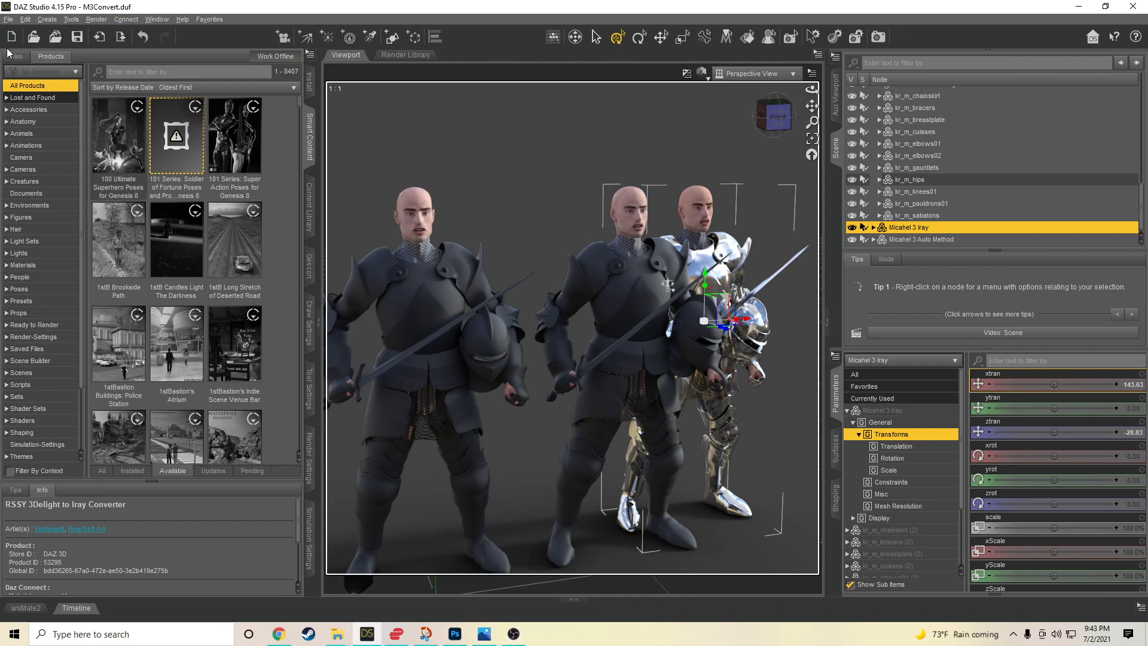
# - Save the M3Convert scene and open the recent scene NewScene.duf
pyautogui.click(8, 19)
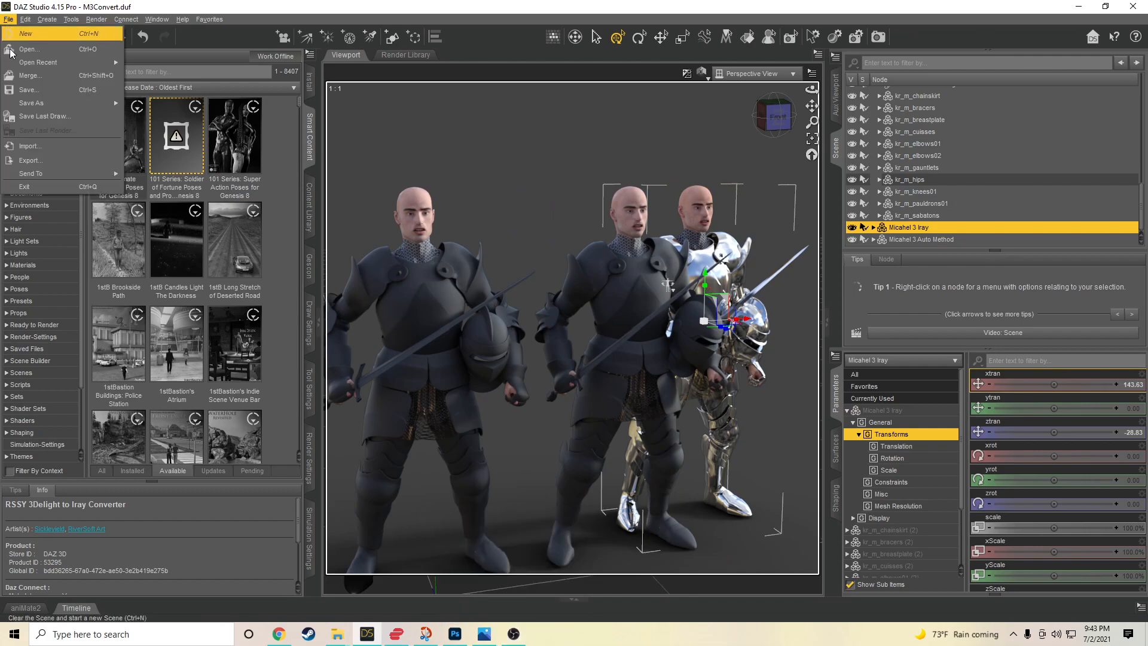
pyautogui.click(30, 88)
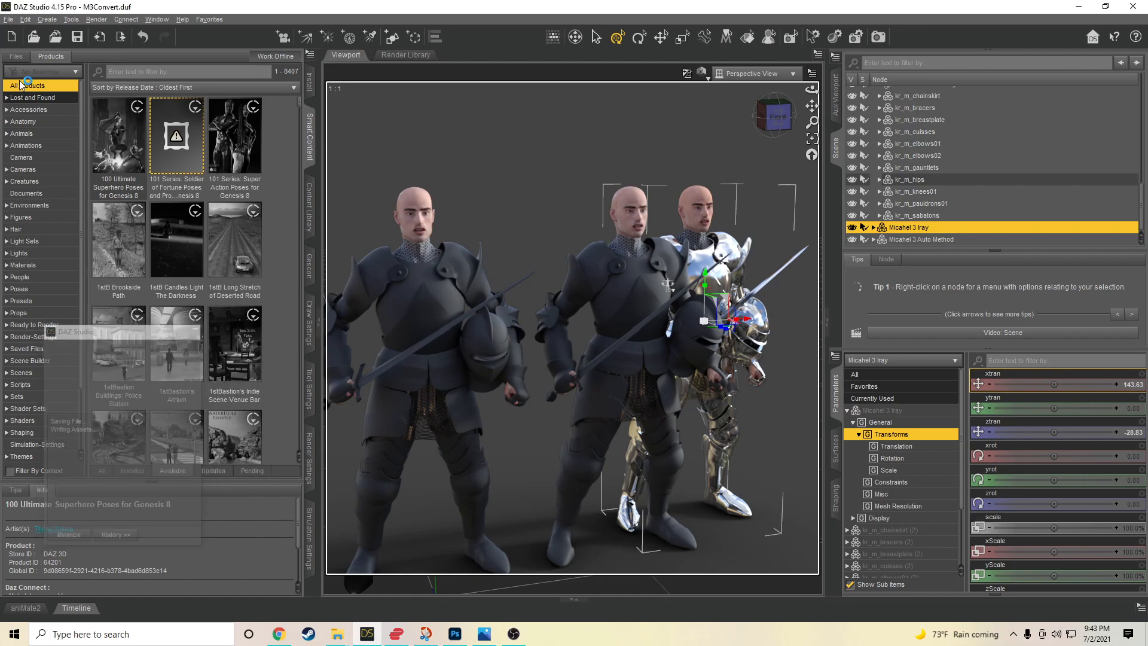
pyautogui.click(8, 19)
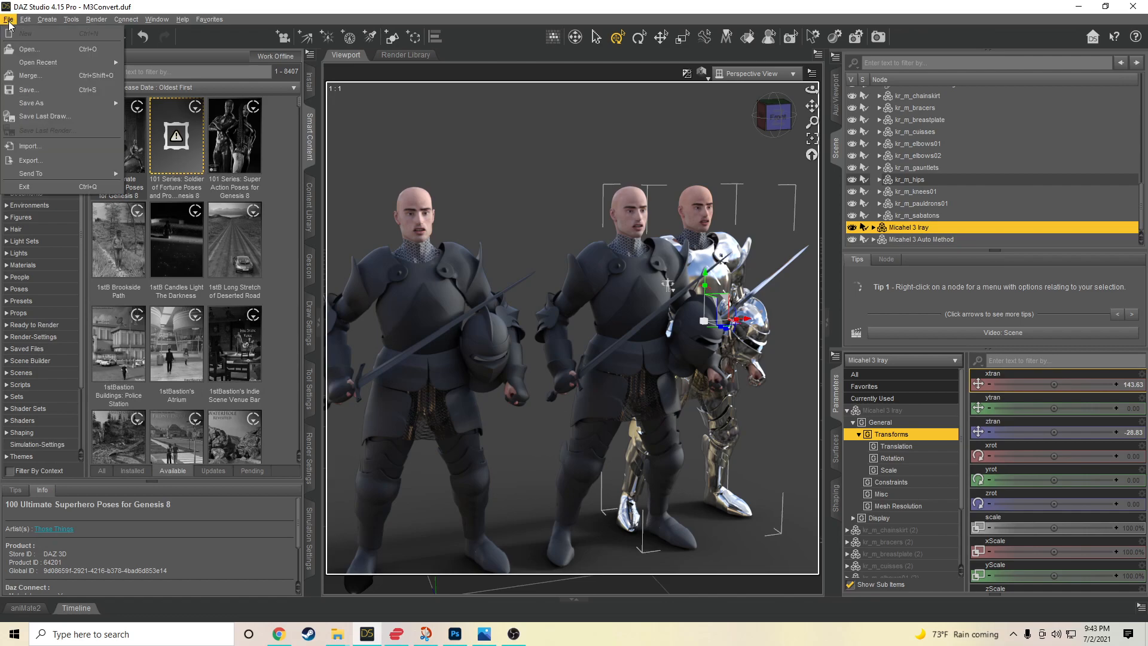
pyautogui.moveTo(40, 63)
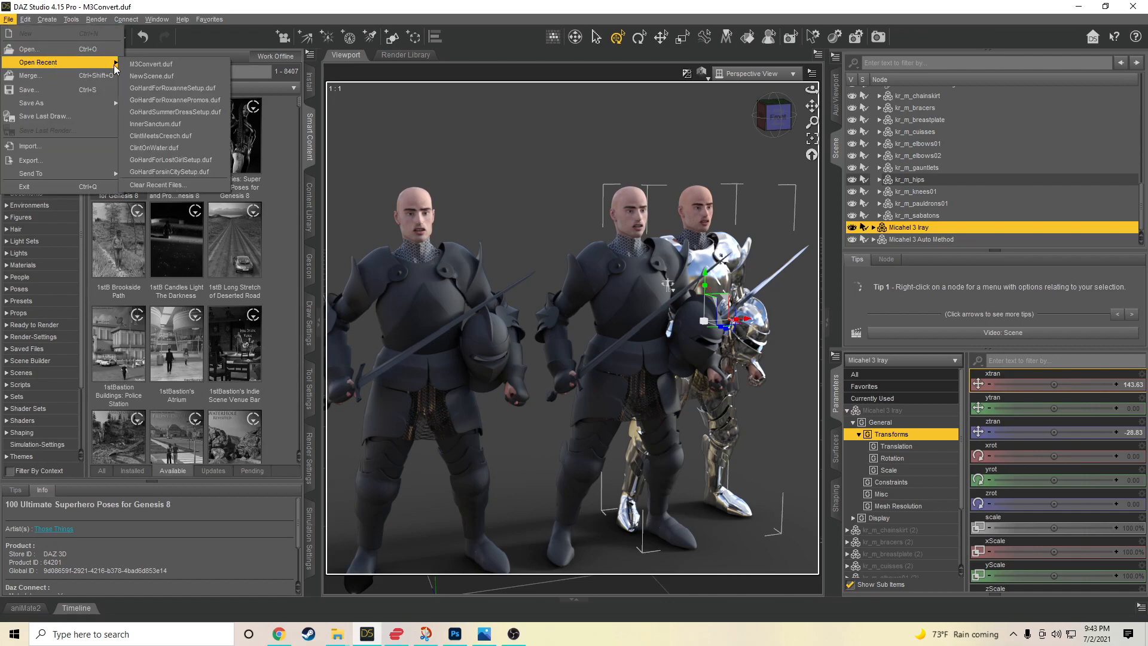
pyautogui.click(134, 76)
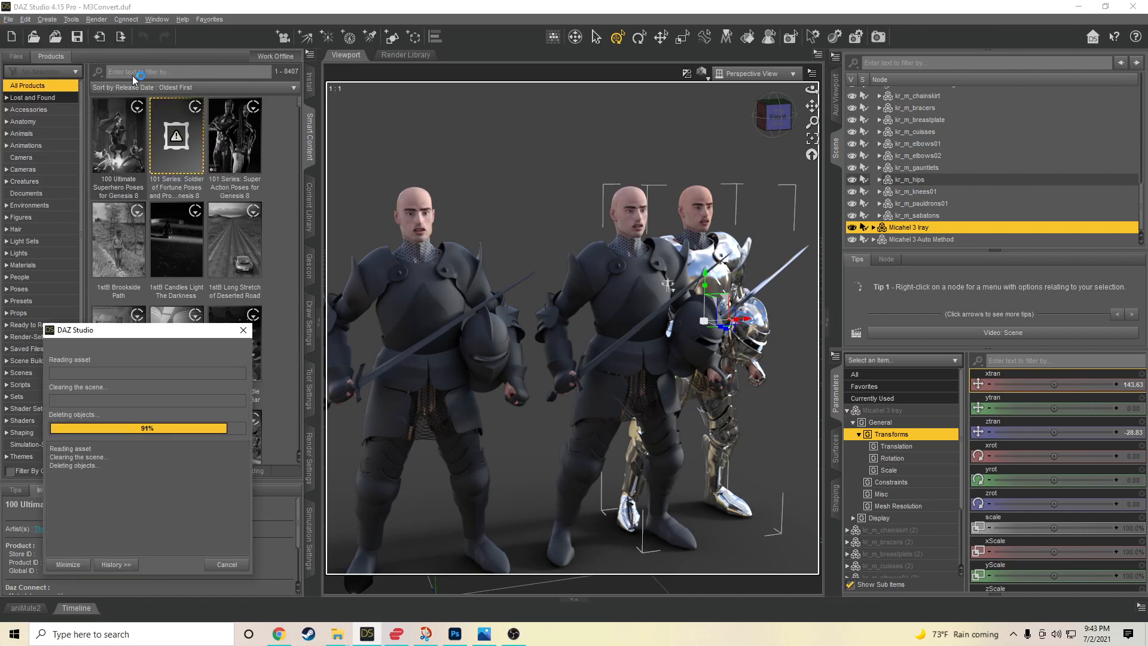
# - Switch to Chrome and open the Product Library of the Daz 3D store account
pyautogui.click(280, 632)
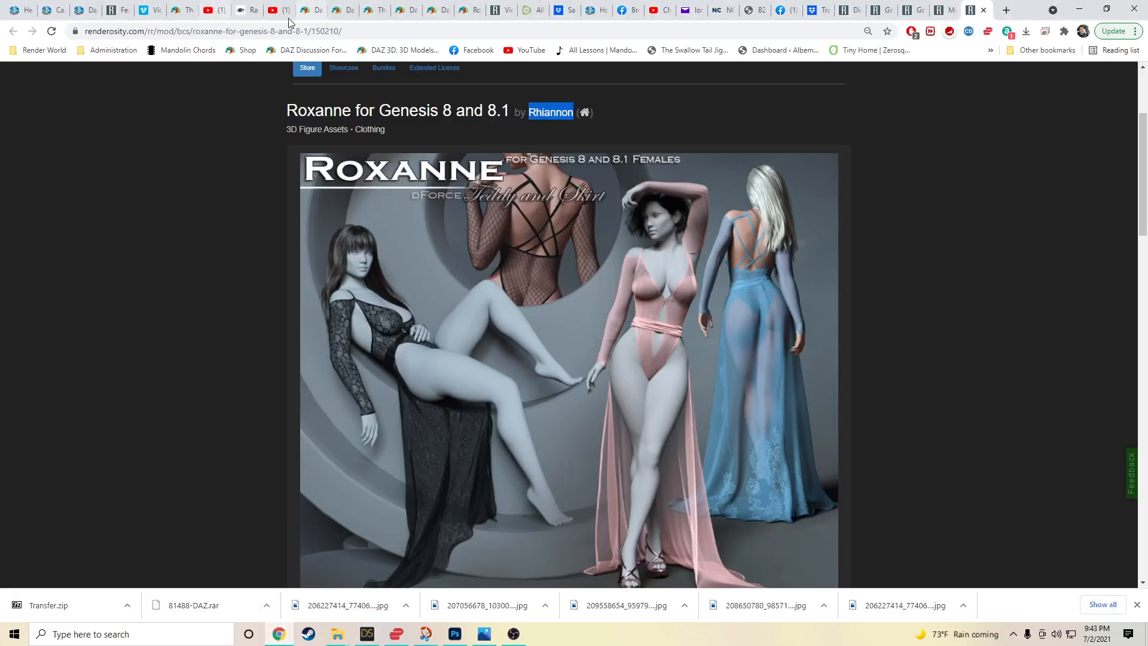
pyautogui.click(185, 12)
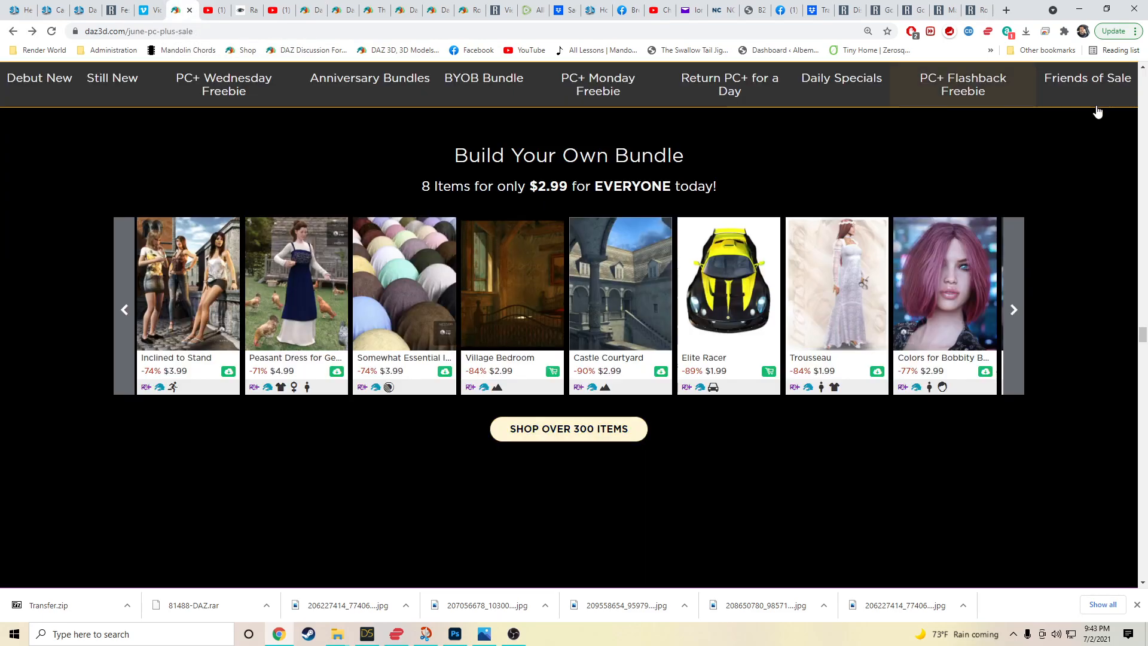
pyautogui.scroll(5, 1130, 180)
pyautogui.scroll(10, 1145, 130)
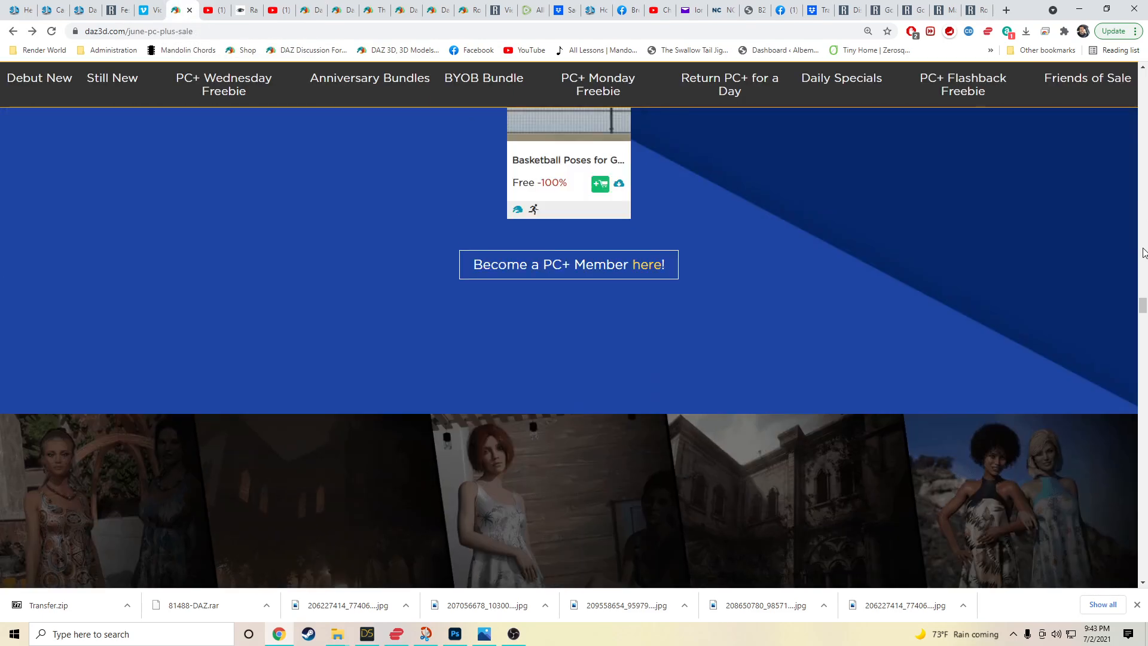
pyautogui.scroll(15, 1139, 78)
pyautogui.scroll(4, 1136, 76)
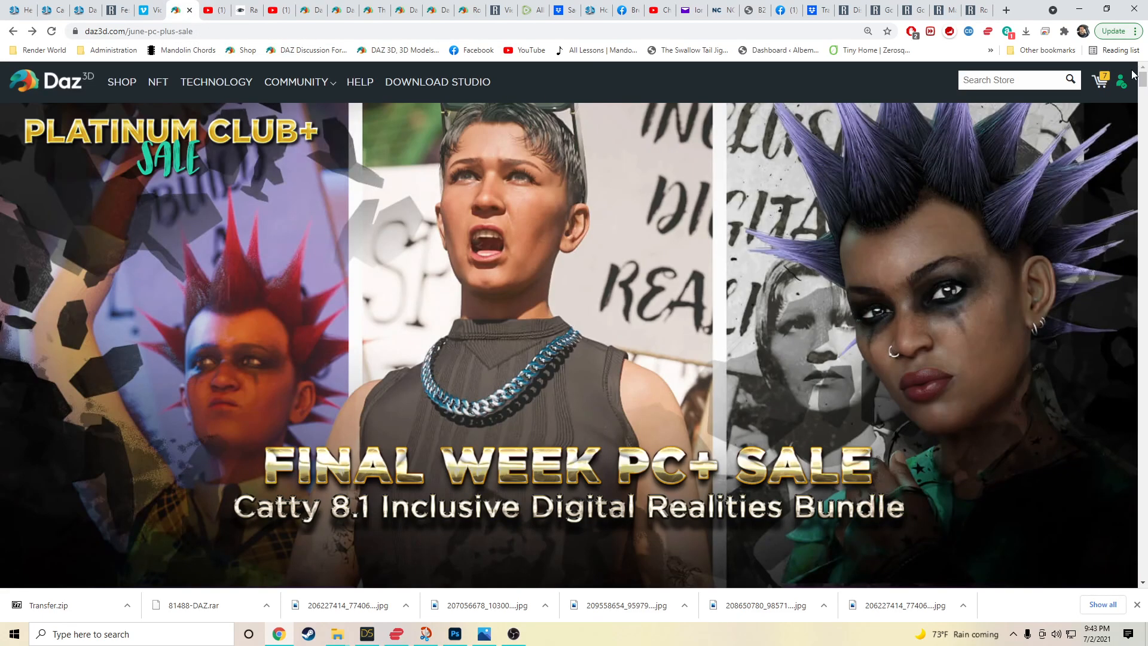
pyautogui.moveTo(1118, 84)
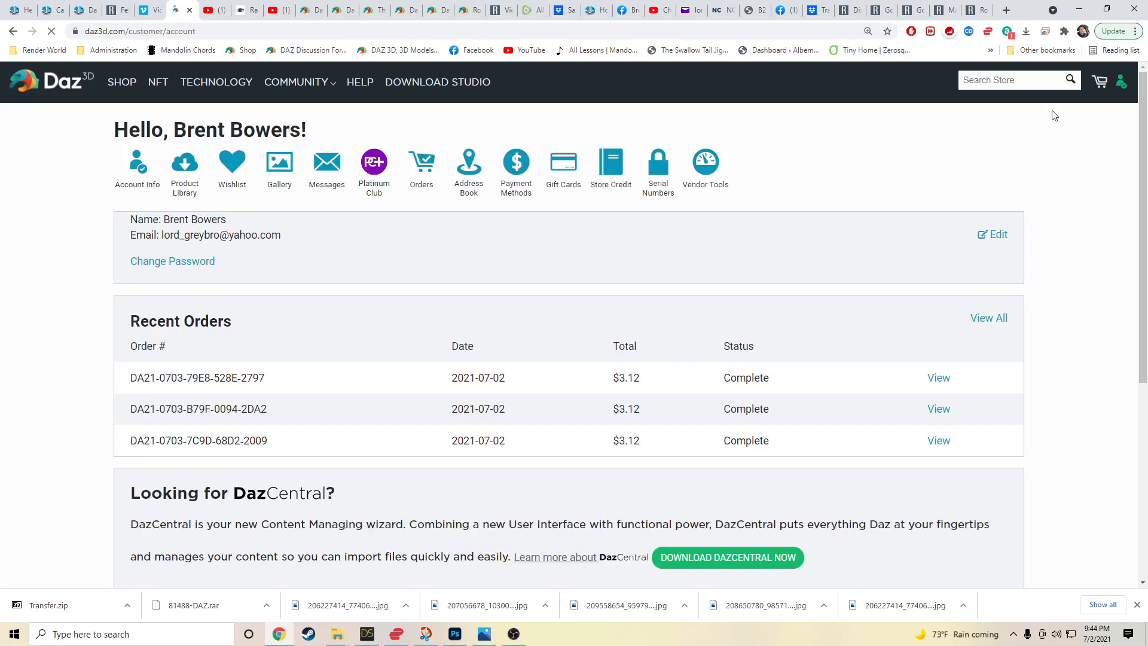
pyautogui.click(183, 189)
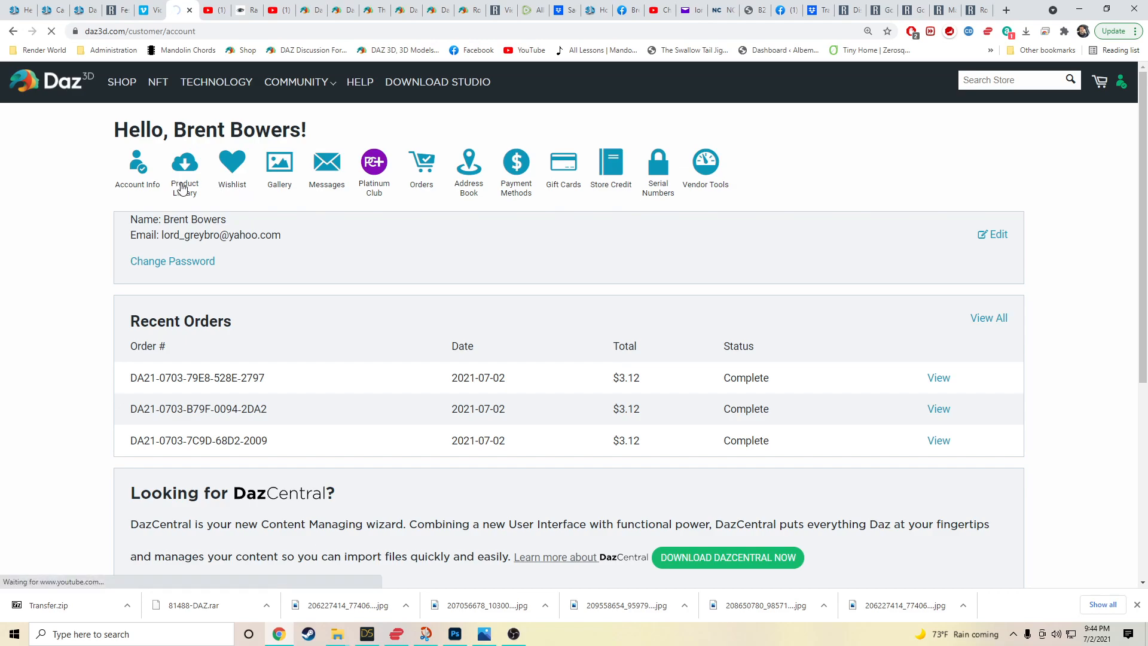
pyautogui.scroll(-2, 184, 191)
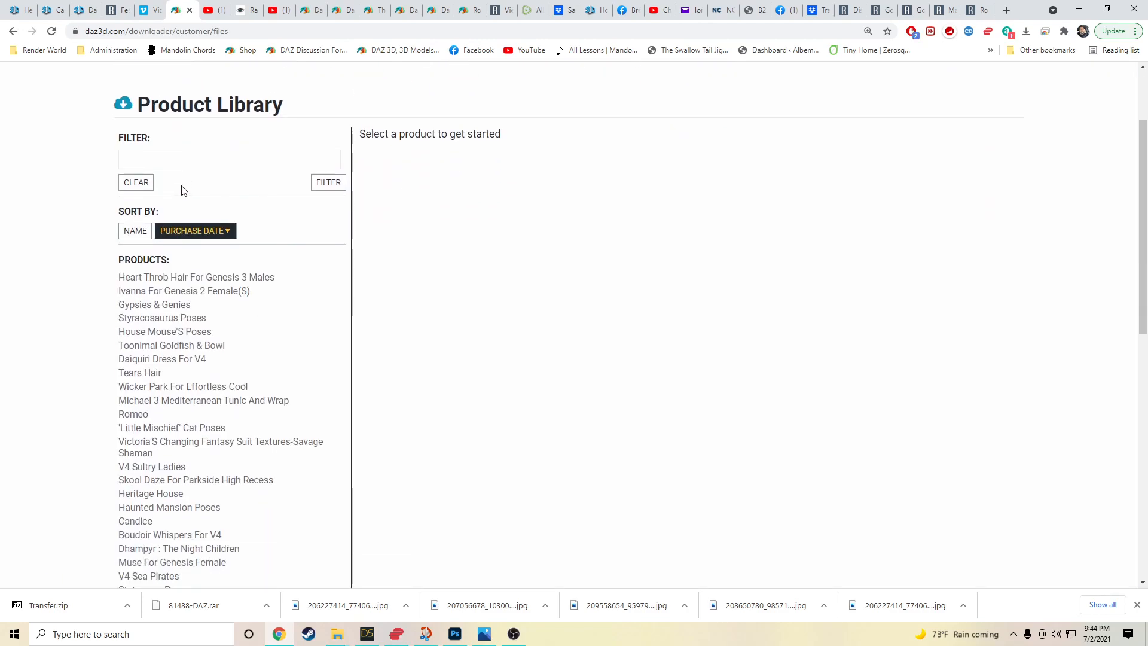
# - Open Heart Throb Hair for Genesis 3 Males in the library and copy "Heart Throb Hair" from its title
pyautogui.click(187, 280)
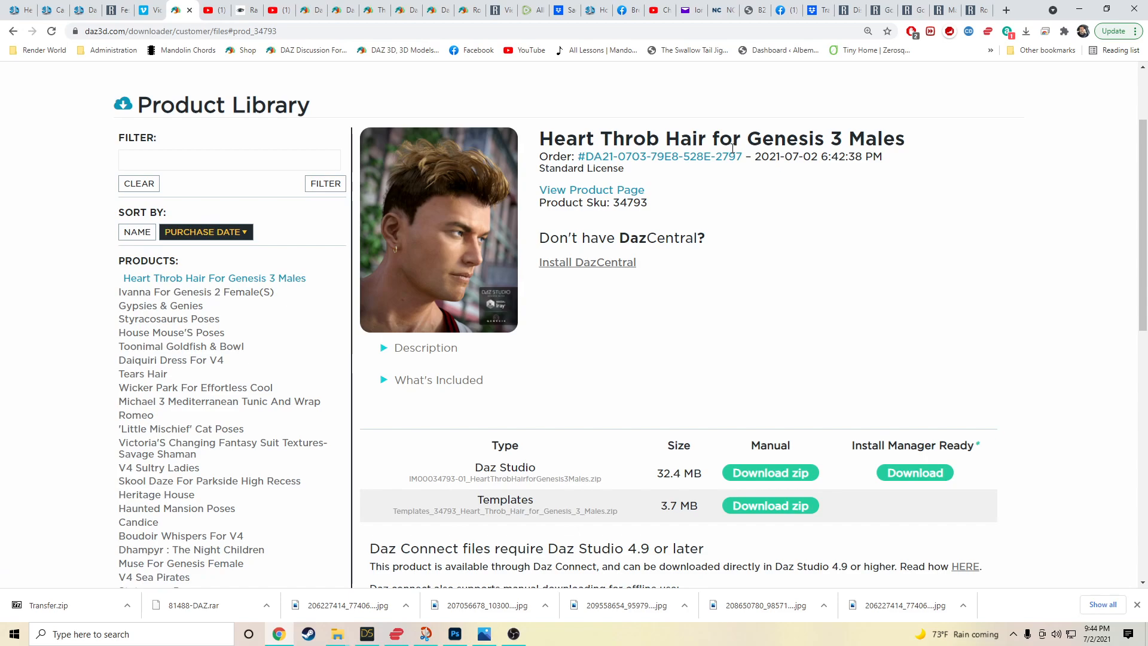
pyautogui.moveTo(540, 138); pyautogui.dragTo(706, 142)
pyautogui.hotkey('ctrl', 'c')
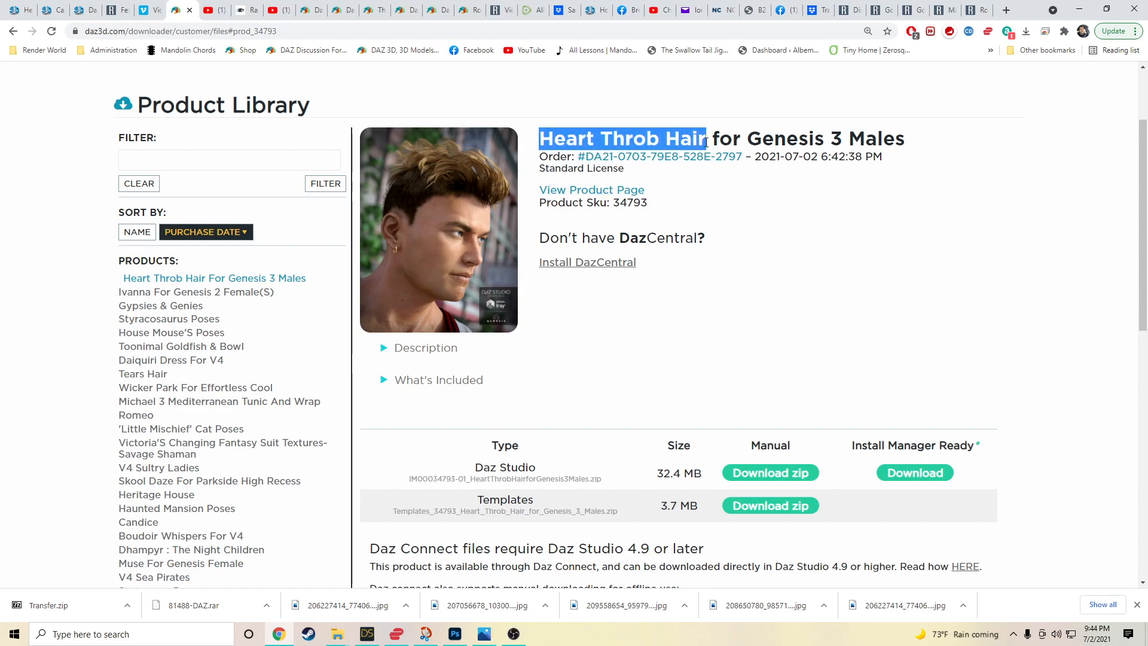
# - Switch back to DAZ Studio and filter the available products by "Heart Throb", checking the whole list
pyautogui.click(366, 633)
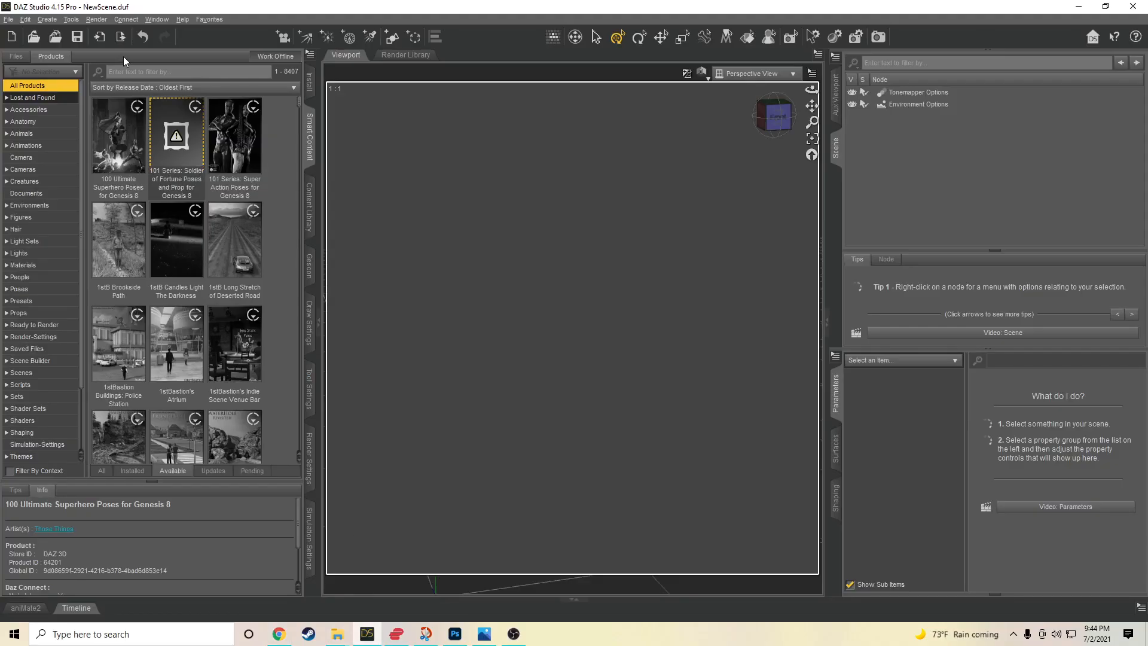
pyautogui.click(136, 70)
pyautogui.hotkey('ctrl', 'v')
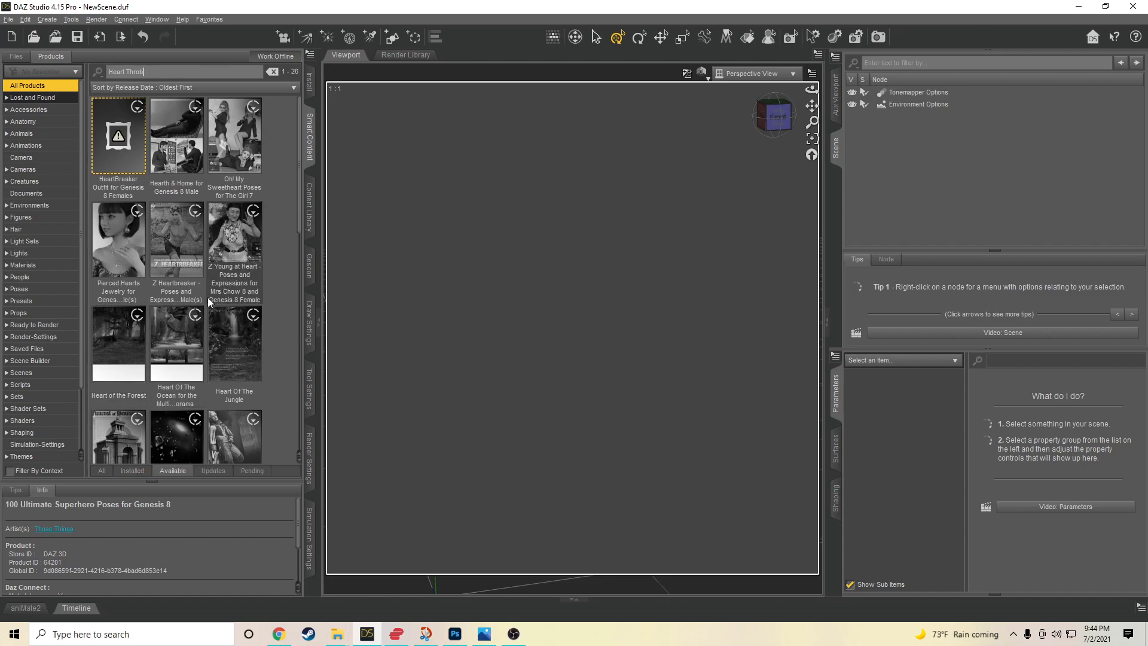
pyautogui.scroll(-10, 166, 381)
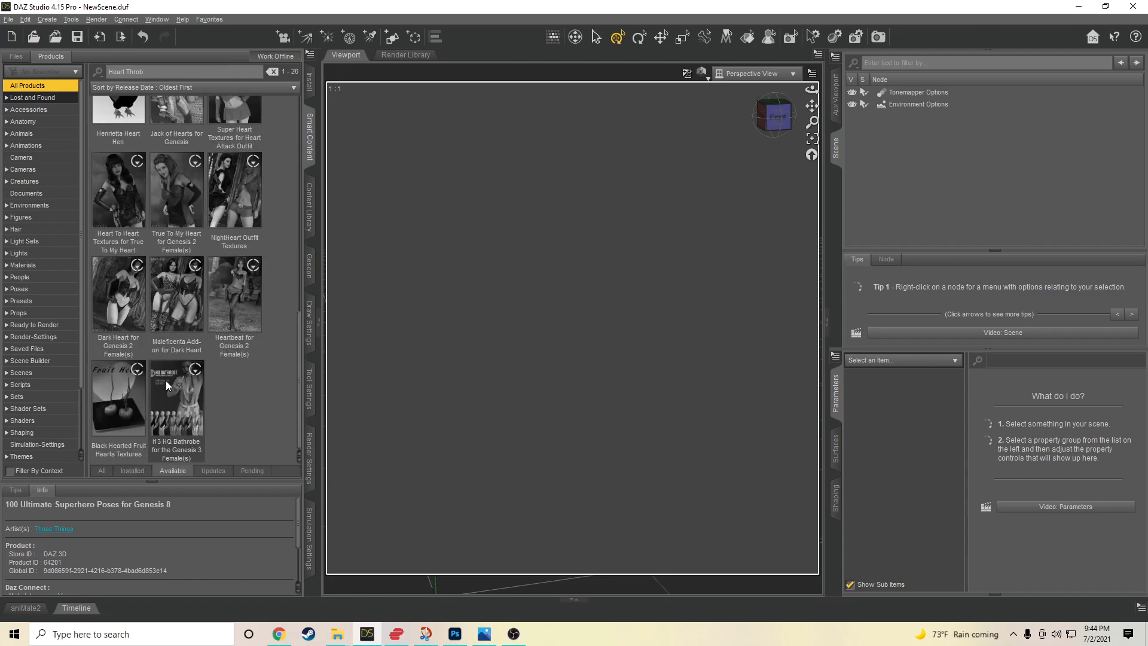
# - Clear the product filter and browse the available products in the Figures > People > Male category
pyautogui.click(27, 218)
pyautogui.click(6, 218)
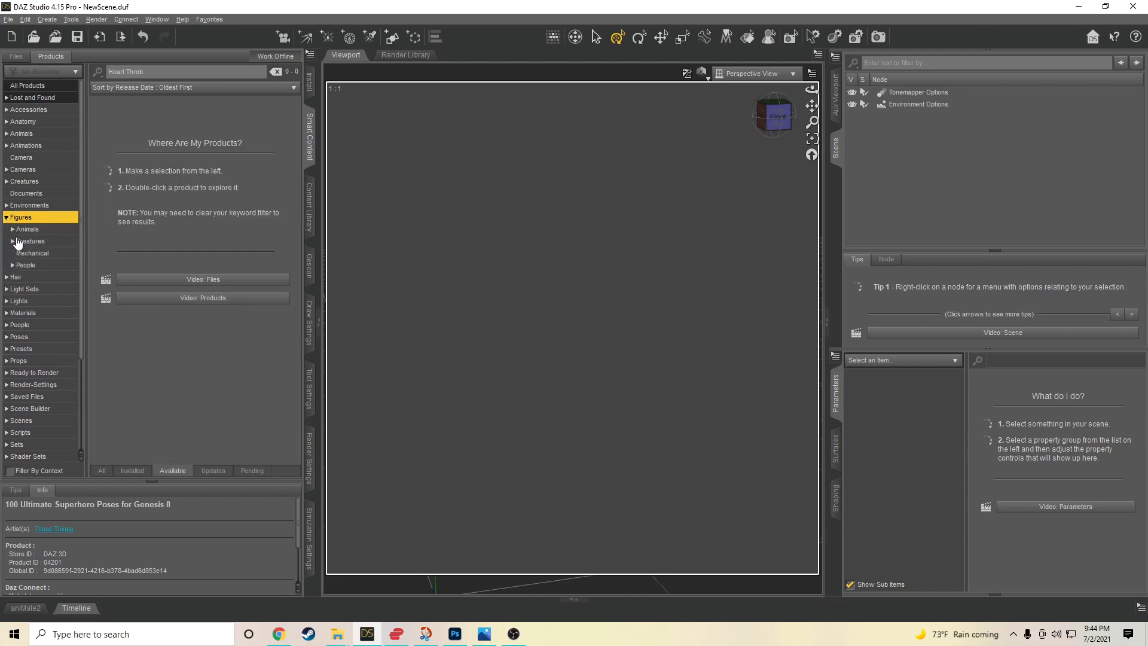
pyautogui.click(23, 266)
pyautogui.click(276, 72)
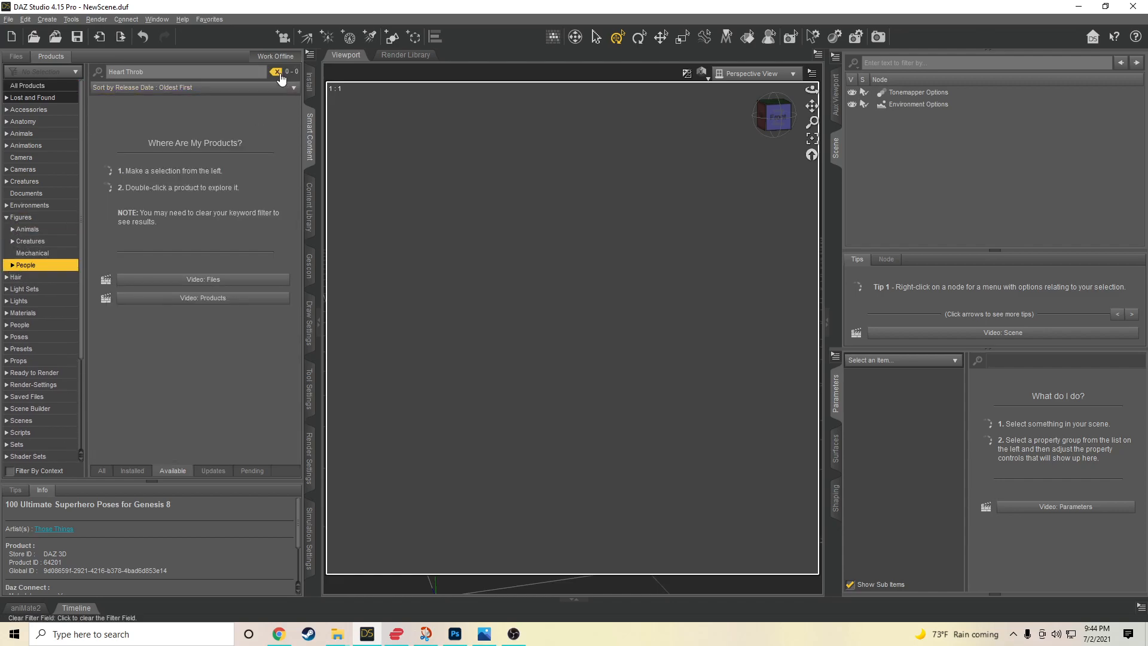
pyautogui.click(12, 265)
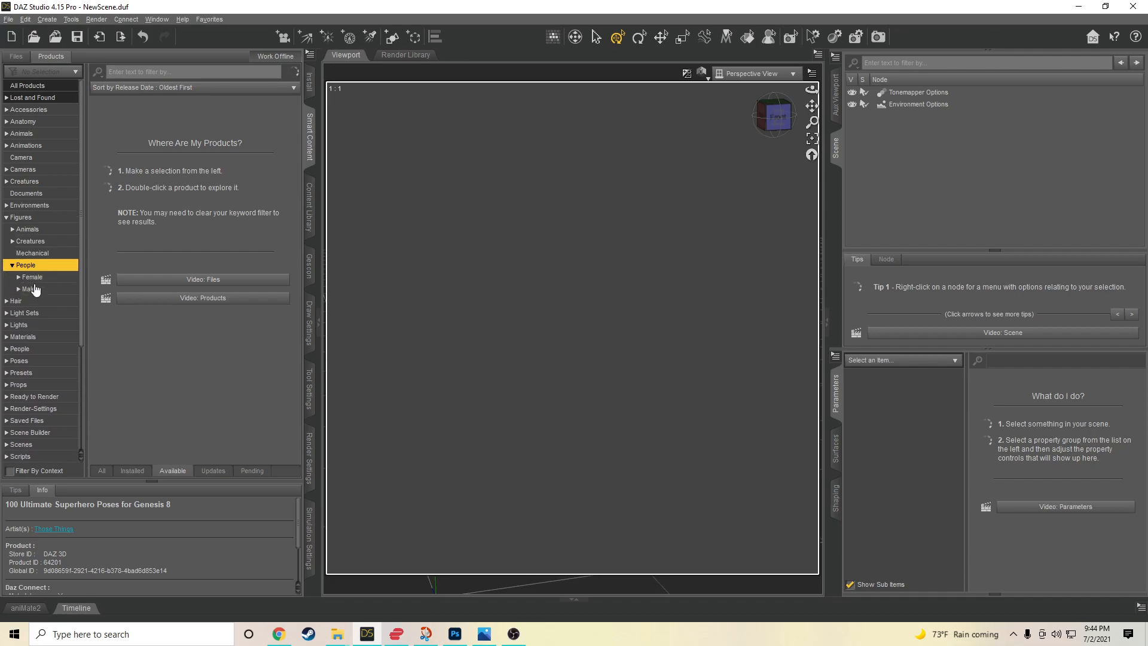
pyautogui.click(30, 289)
pyautogui.click(18, 289)
pyautogui.scroll(-5, 206, 286)
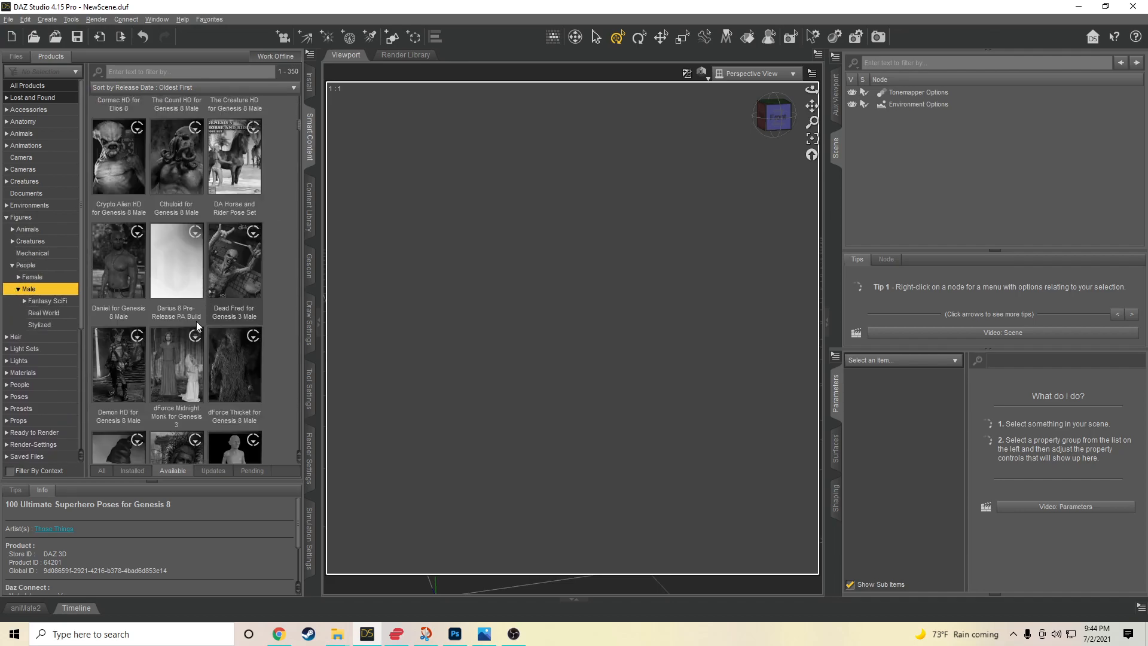
# - Load the Basic Male figure from the installed Genesis Starter Essentials product into the scene and frame its upper body
pyautogui.click(132, 471)
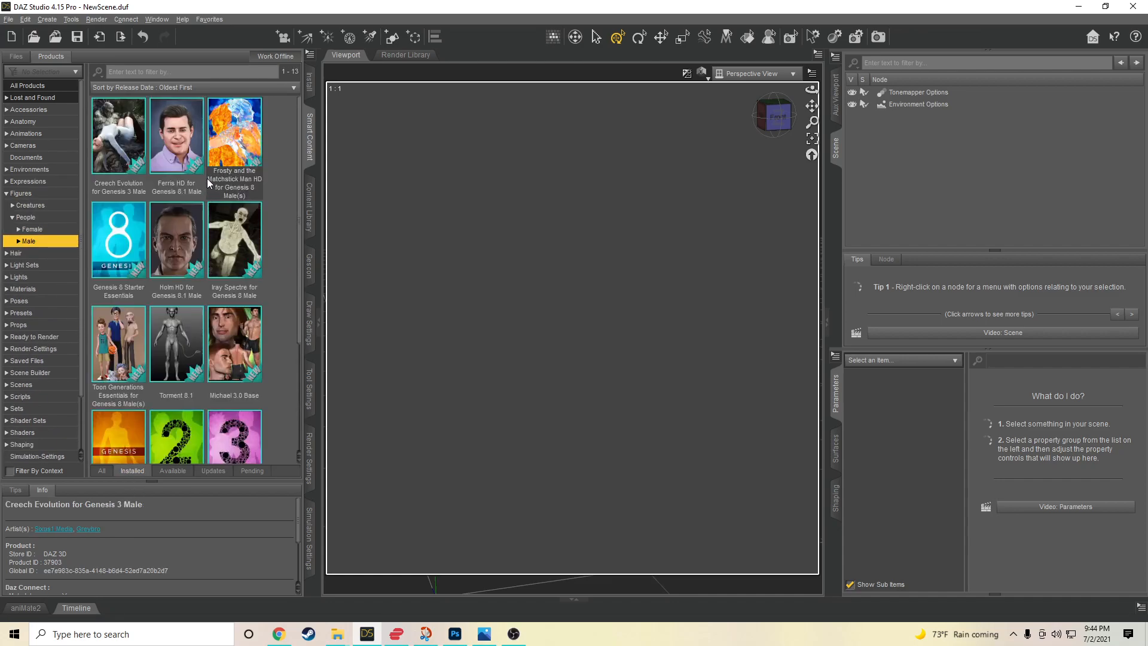
pyautogui.scroll(-3, 213, 269)
pyautogui.doubleClick(111, 292)
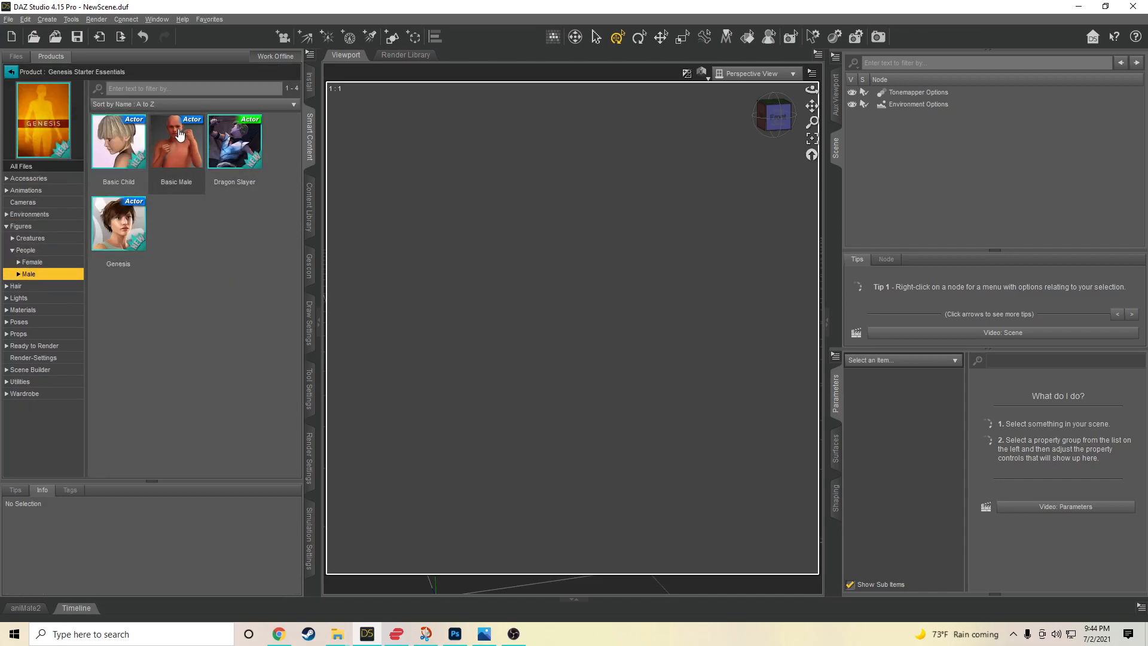
pyautogui.doubleClick(179, 135)
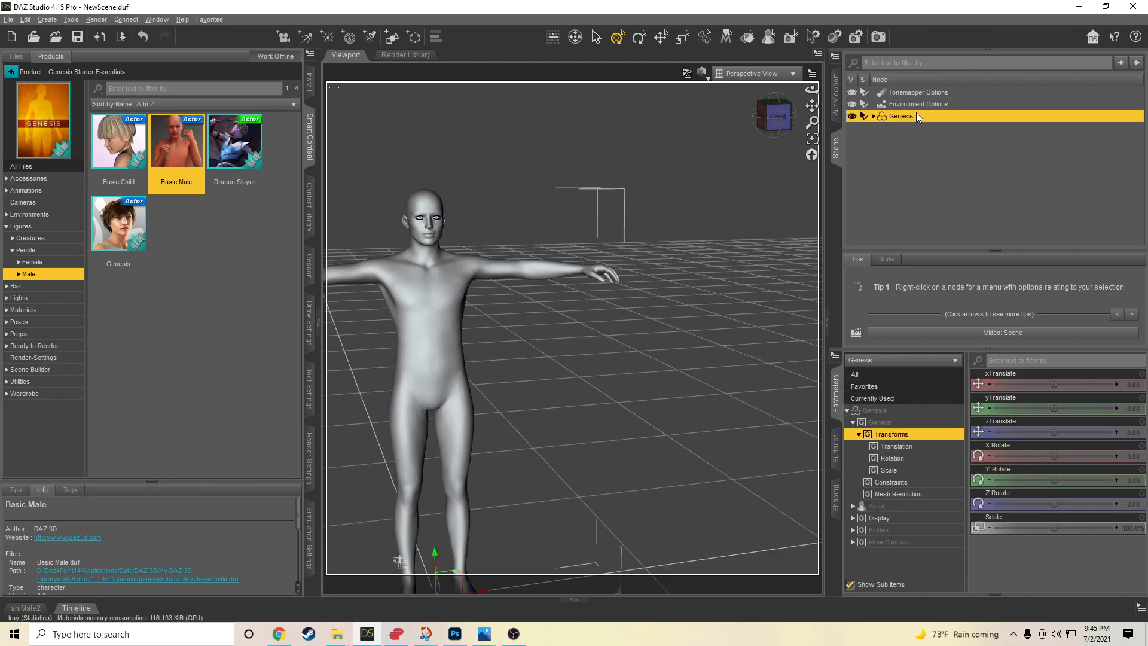
pyautogui.moveTo(811, 114)
pyautogui.mouseDown()
pyautogui.moveTo(801, 92)
pyautogui.moveTo(823, 108)
pyautogui.mouseUp()
# - Return to all products, filter the available ones by "Heart Throb", and limit them to the selected Genesis figure's context
pyautogui.click(12, 72)
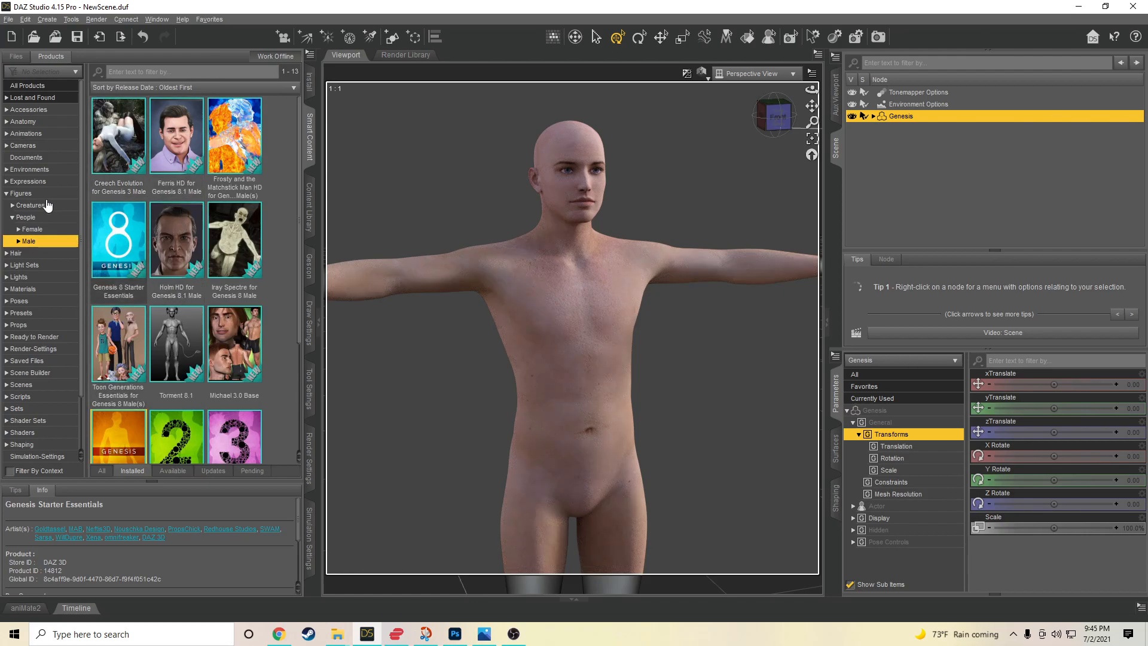
pyautogui.click(37, 87)
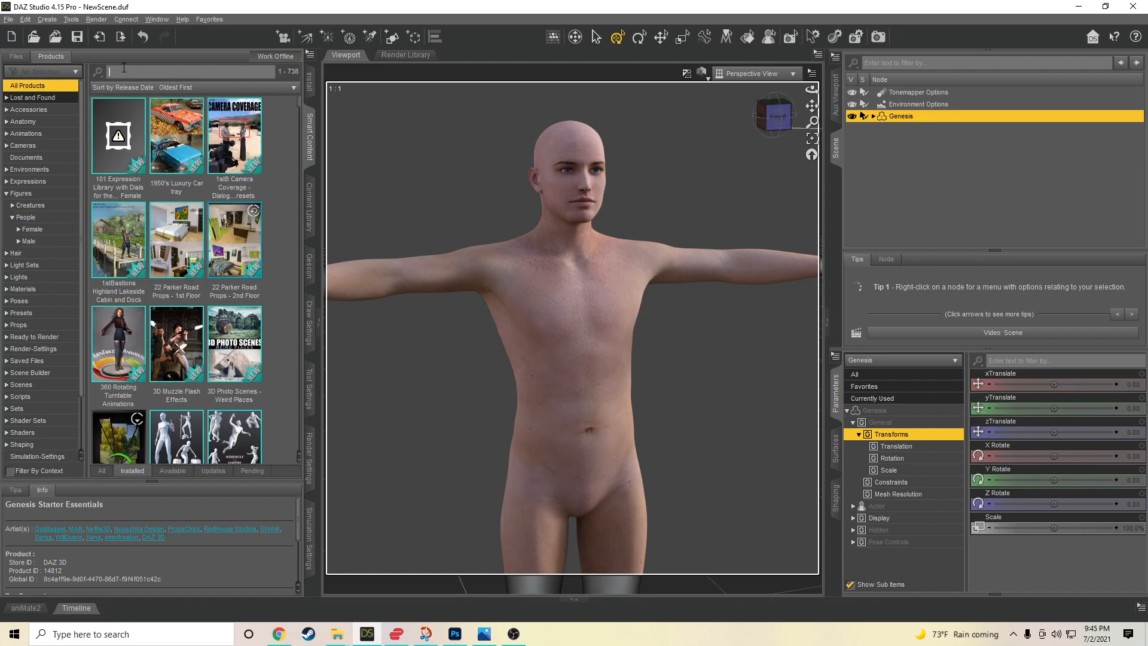
pyautogui.hotkey('ctrl', 'v')
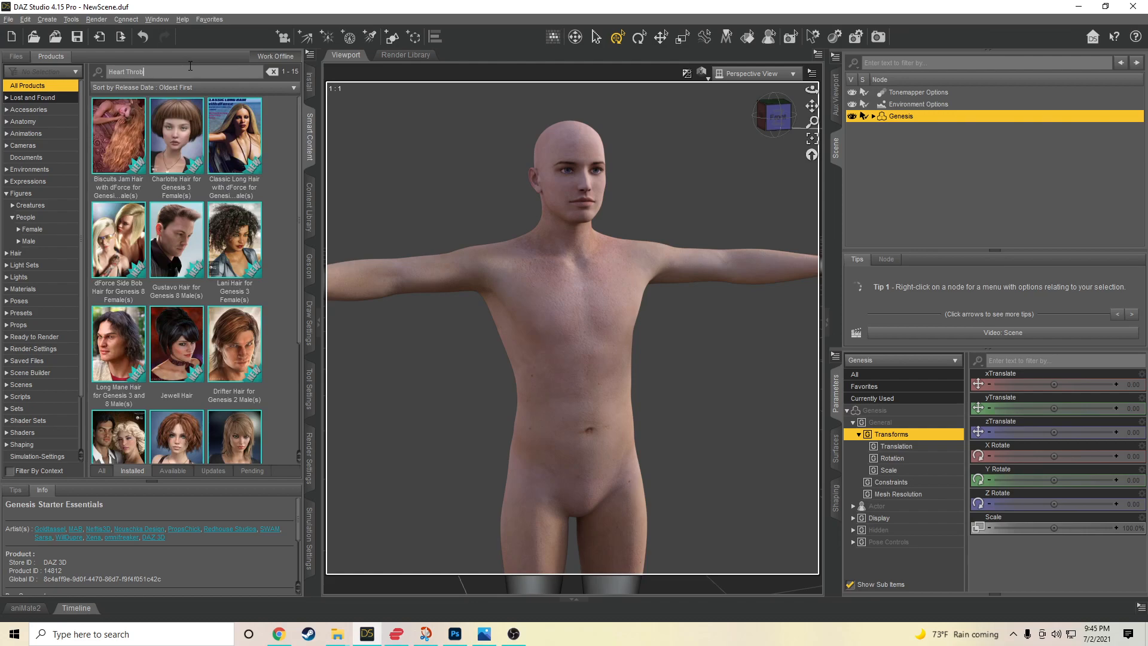
pyautogui.click(184, 475)
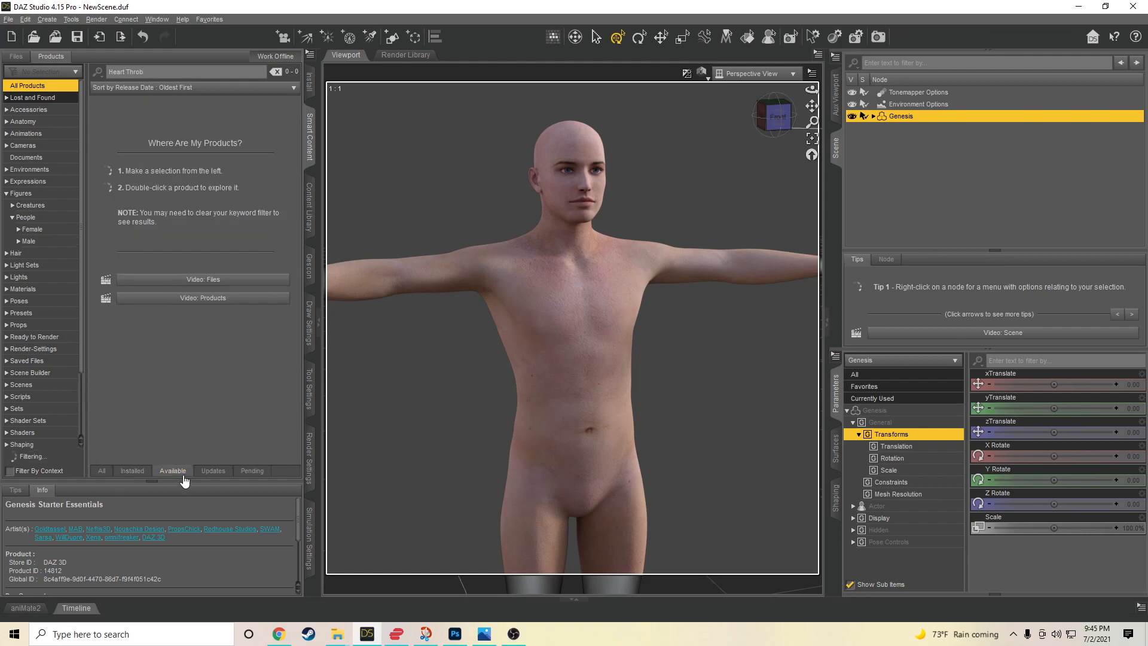
pyautogui.click(9, 473)
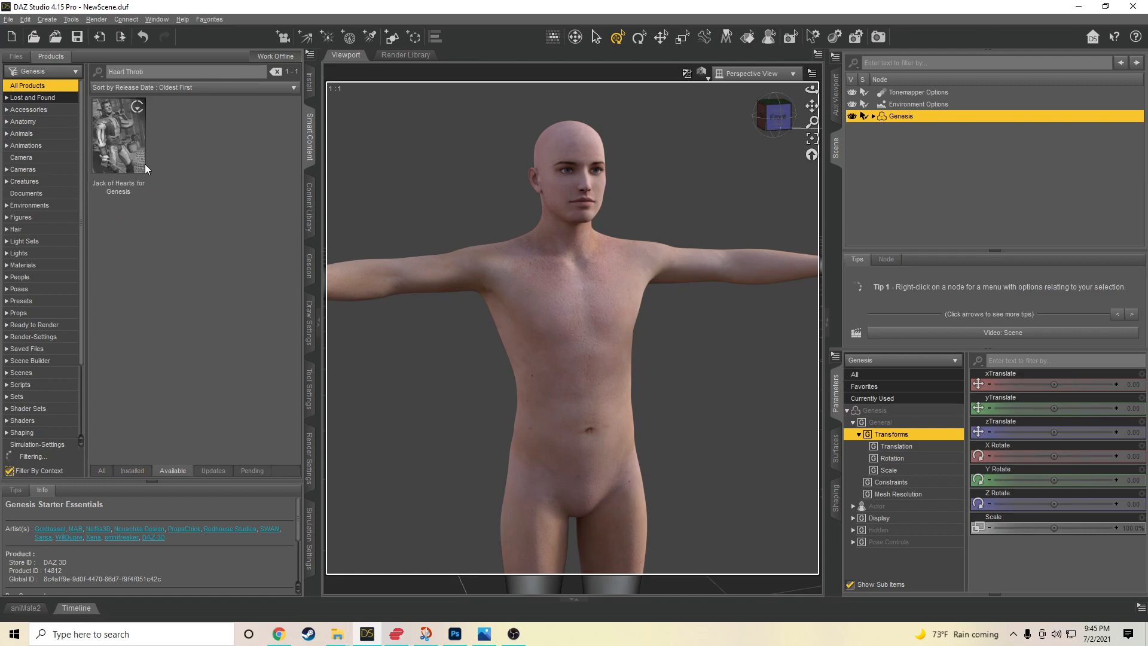
# - Install the Jack of Hearts for Genesis product
pyautogui.rightClick(118, 127)
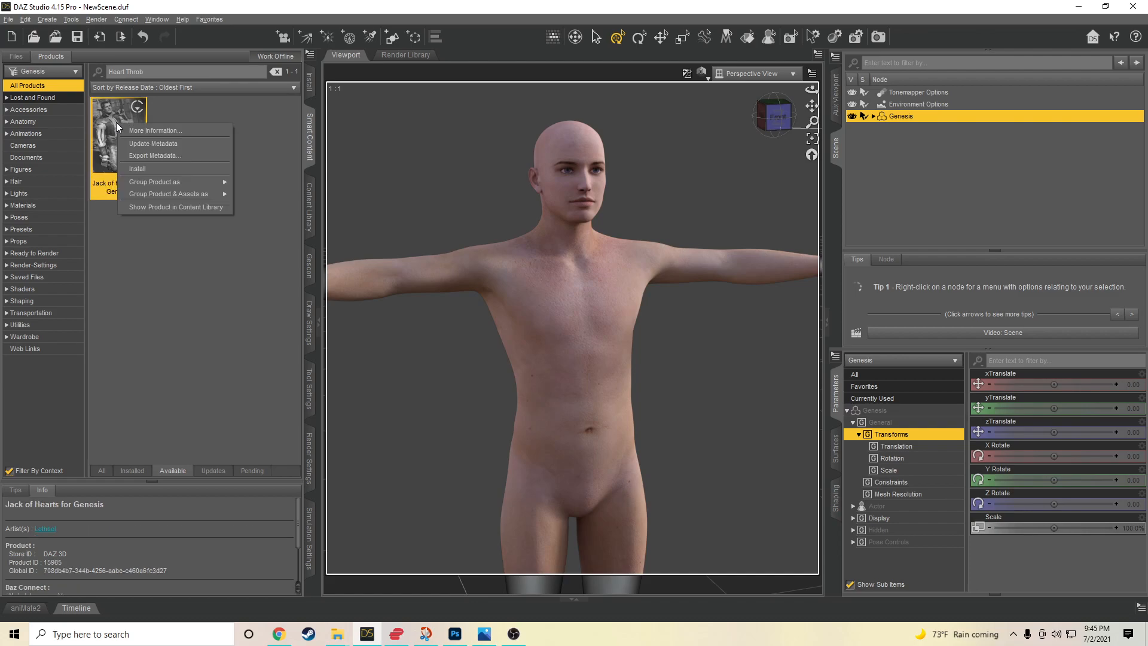
pyautogui.click(137, 170)
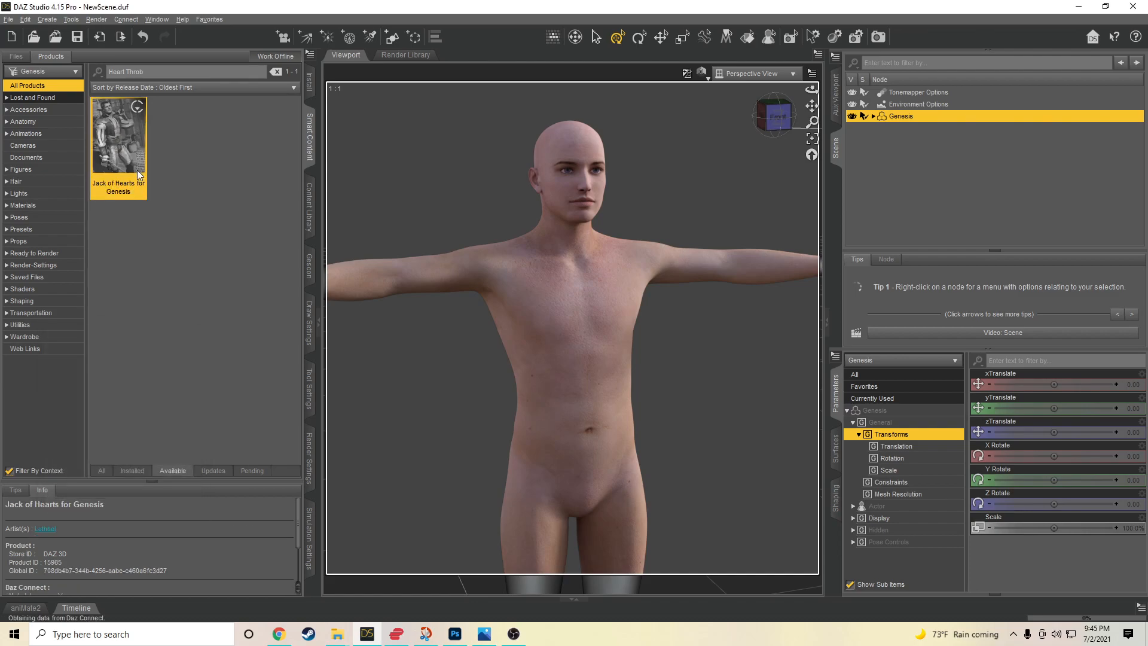
pyautogui.moveTo(135, 168)
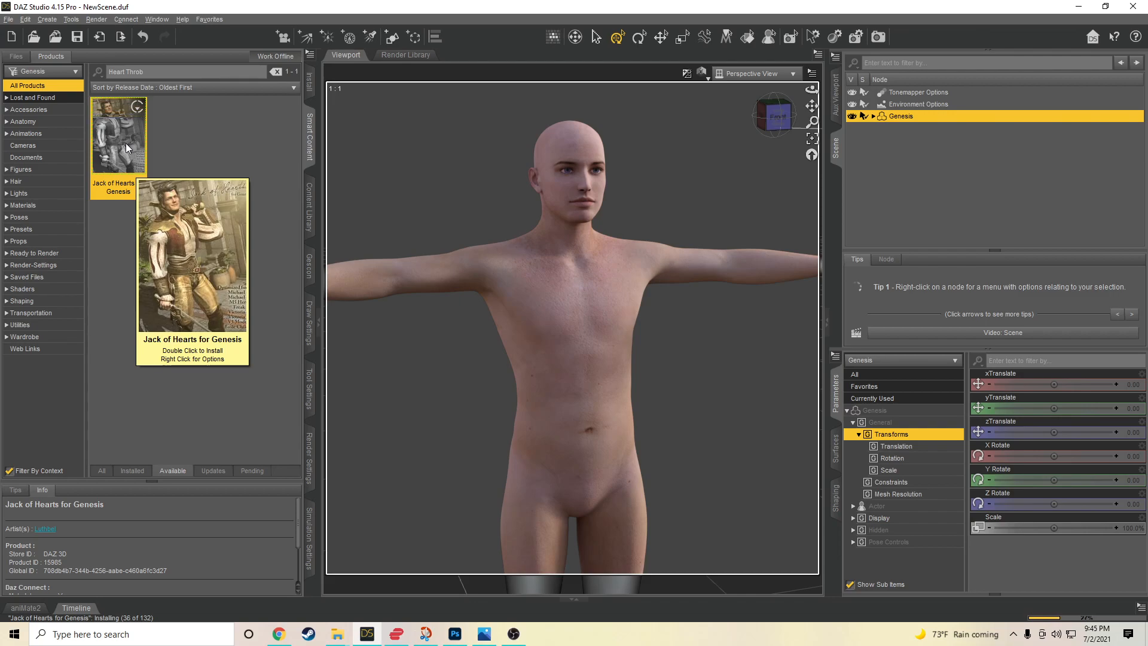
# - List the installed hair products for the Genesis figure without the text filter and open the hair files of Genesis Starter Essentials
pyautogui.click(16, 183)
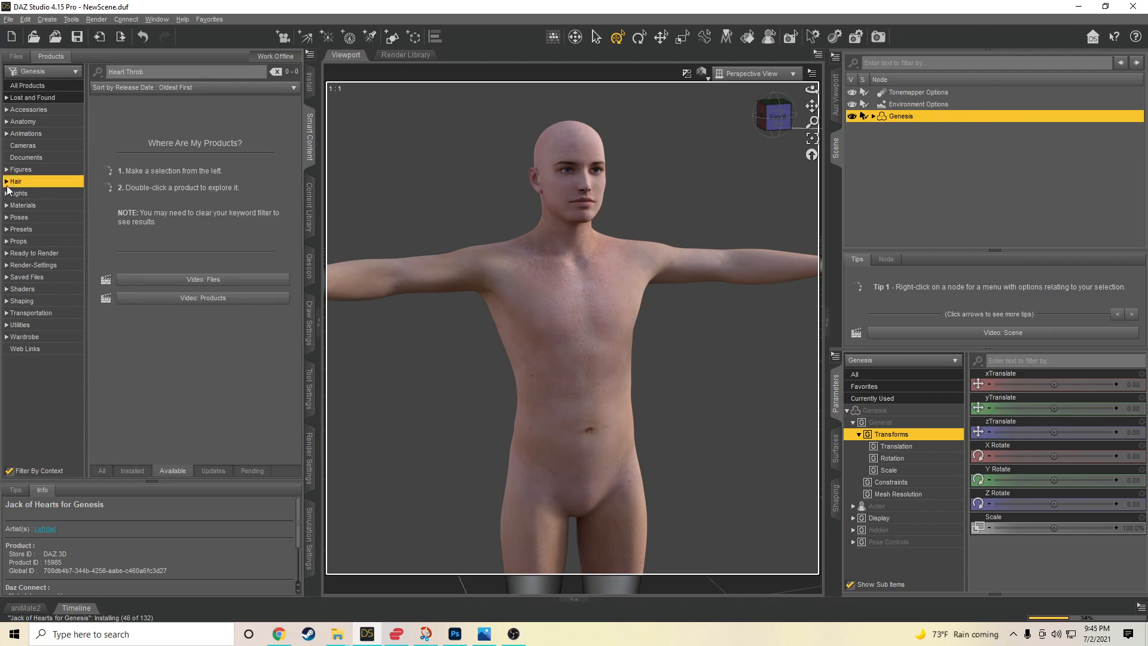
pyautogui.click(131, 472)
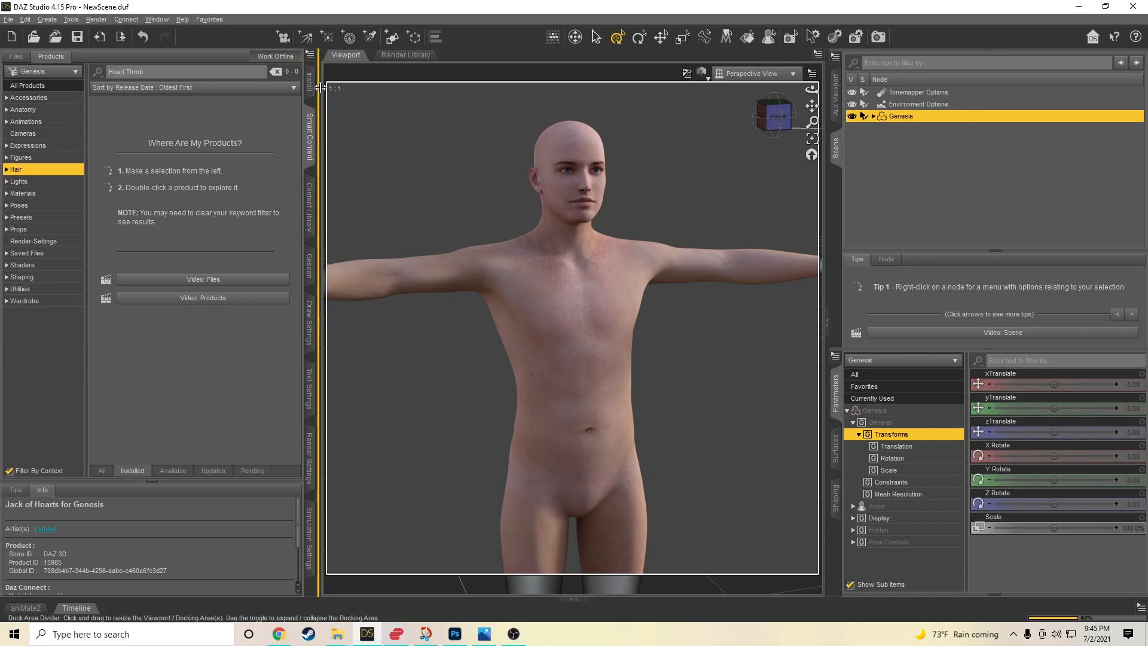
pyautogui.click(275, 72)
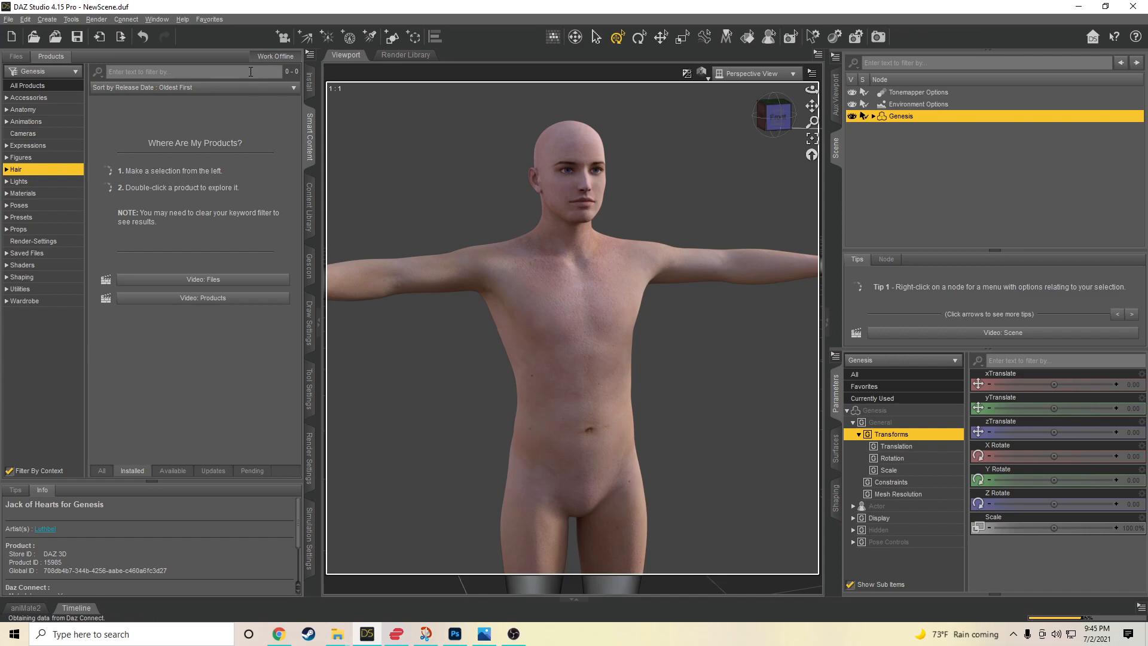
pyautogui.click(7, 170)
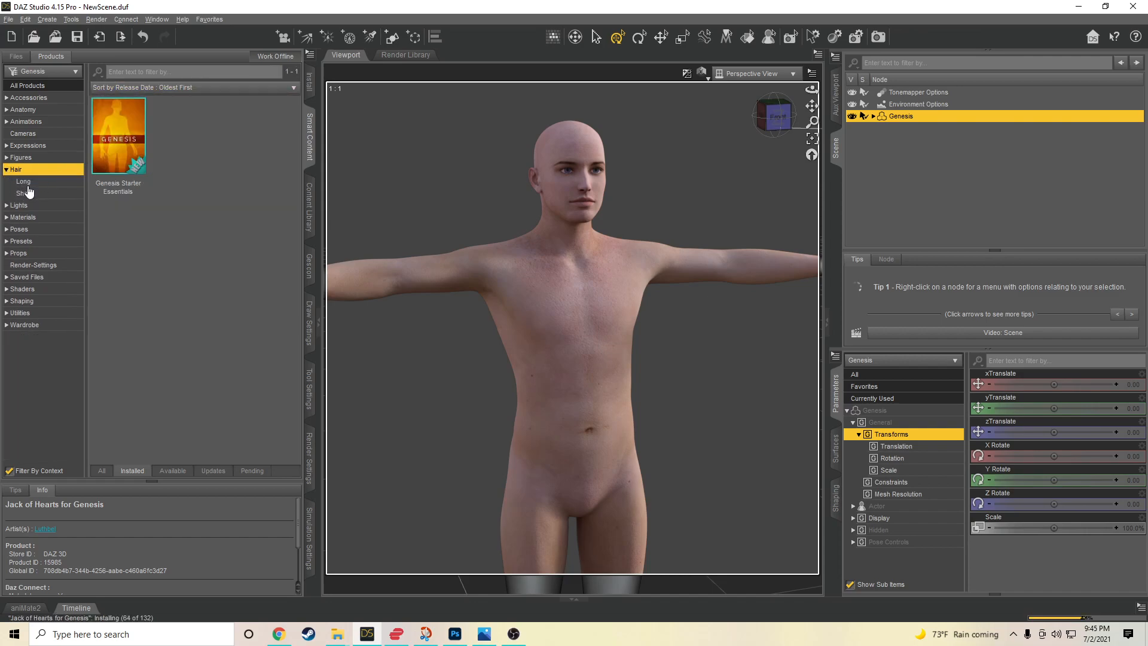
pyautogui.click(25, 183)
pyautogui.click(59, 169)
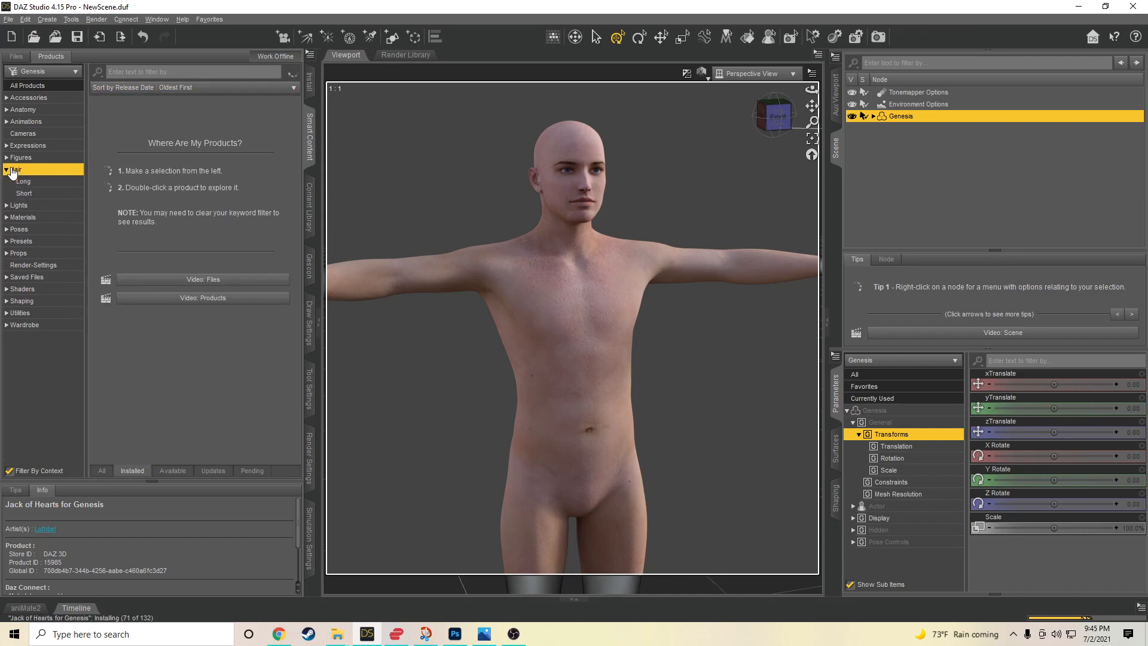
pyautogui.click(127, 146)
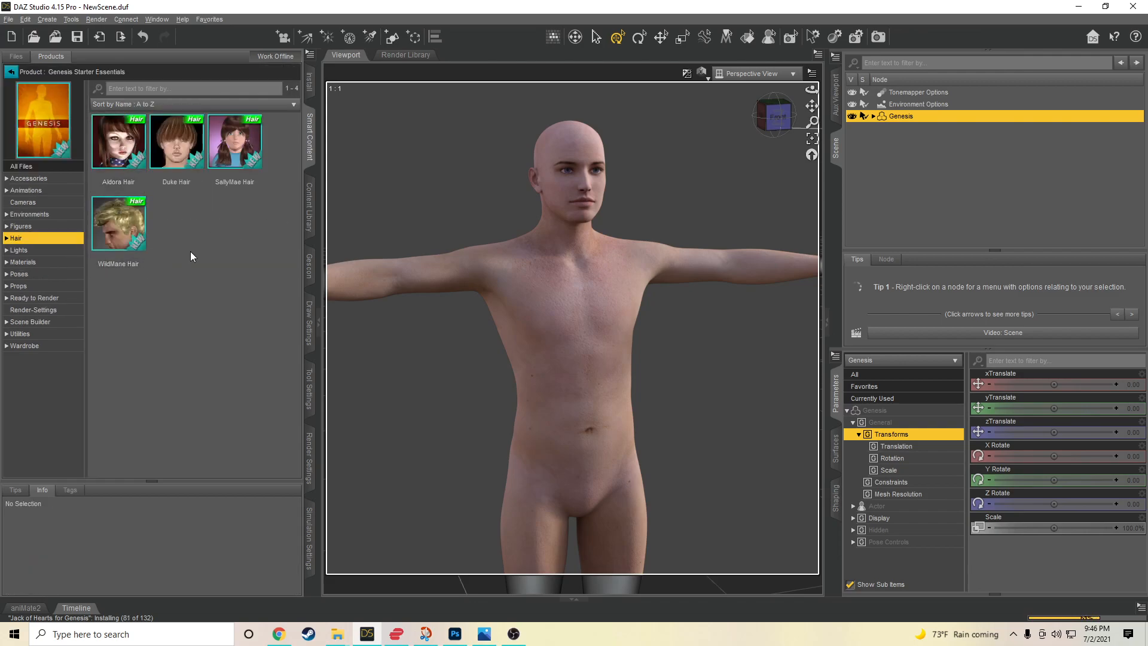
# - Load the WildMane Hair onto the Genesis figure and select it in the scene to inspect it up close
pyautogui.doubleClick(118, 225)
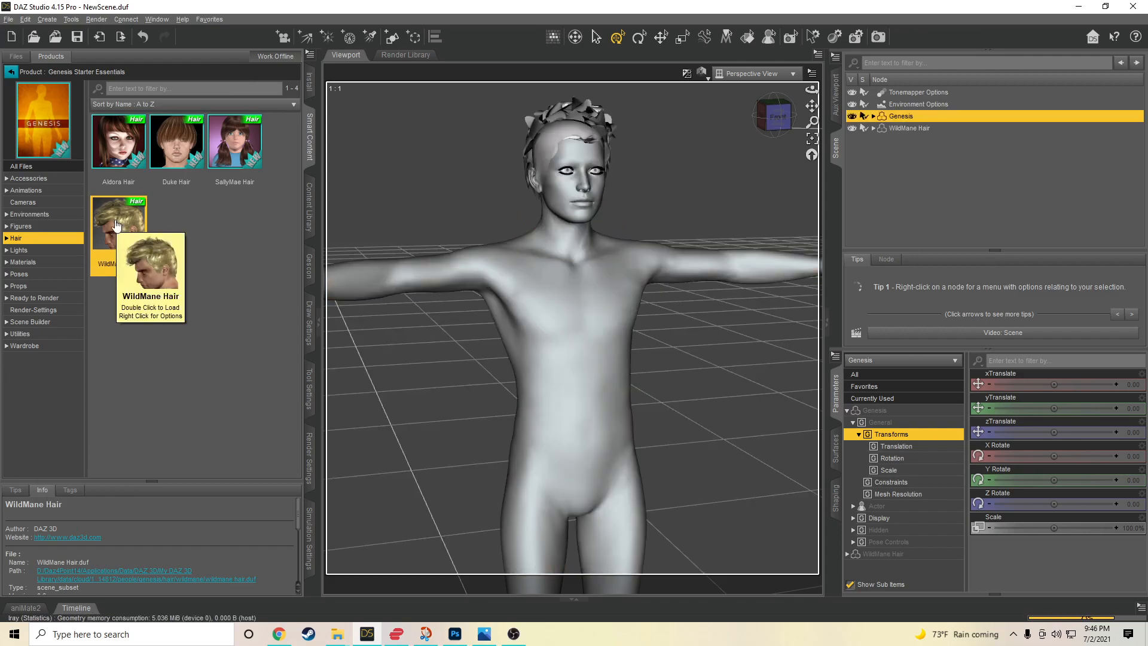
pyautogui.click(905, 128)
pyautogui.moveTo(786, 124); pyautogui.dragTo(813, 120)
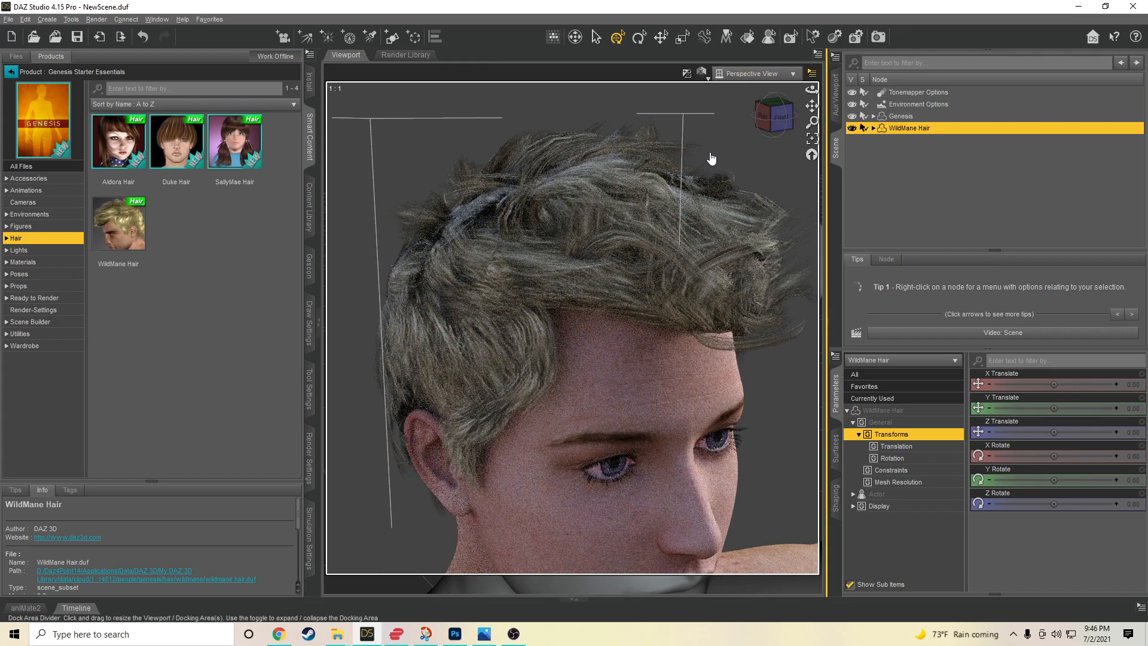
# - Locate the !Iray Uber Base shader in the Iray > DAZ Uber folder of the Daz Connect content
pyautogui.click(11, 73)
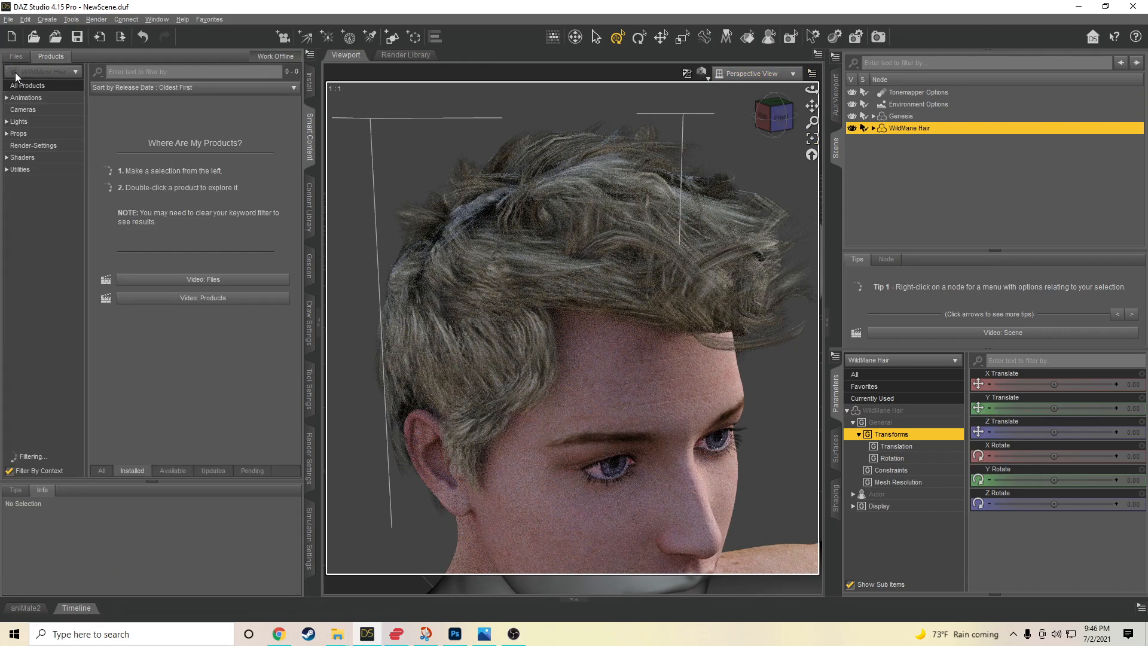
pyautogui.click(58, 86)
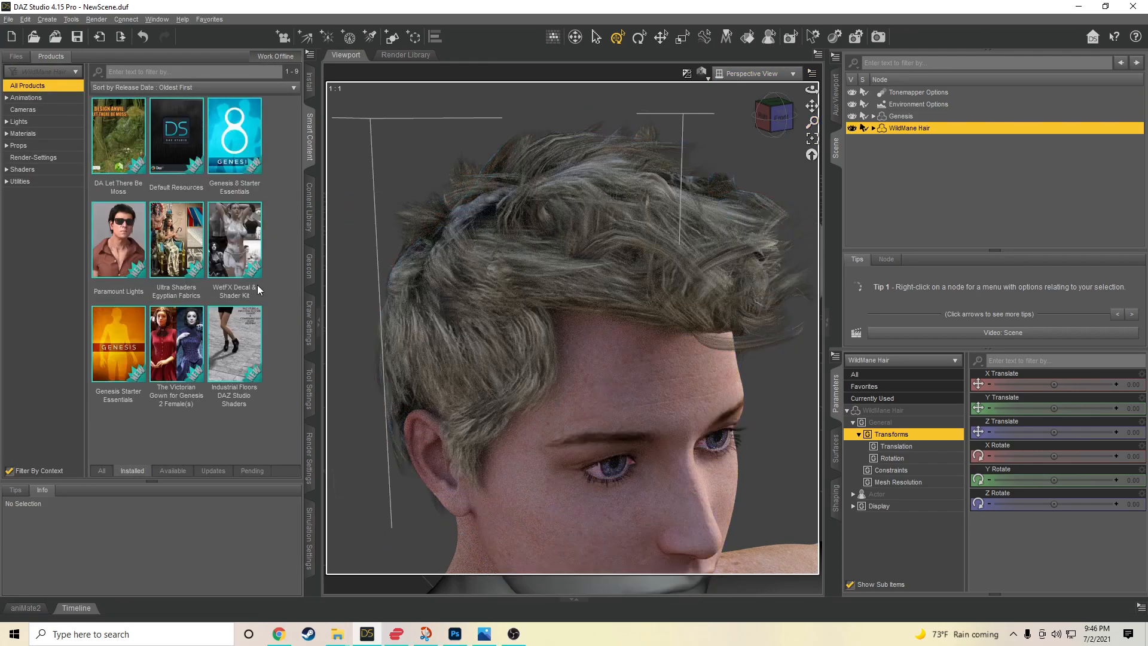
pyautogui.click(309, 209)
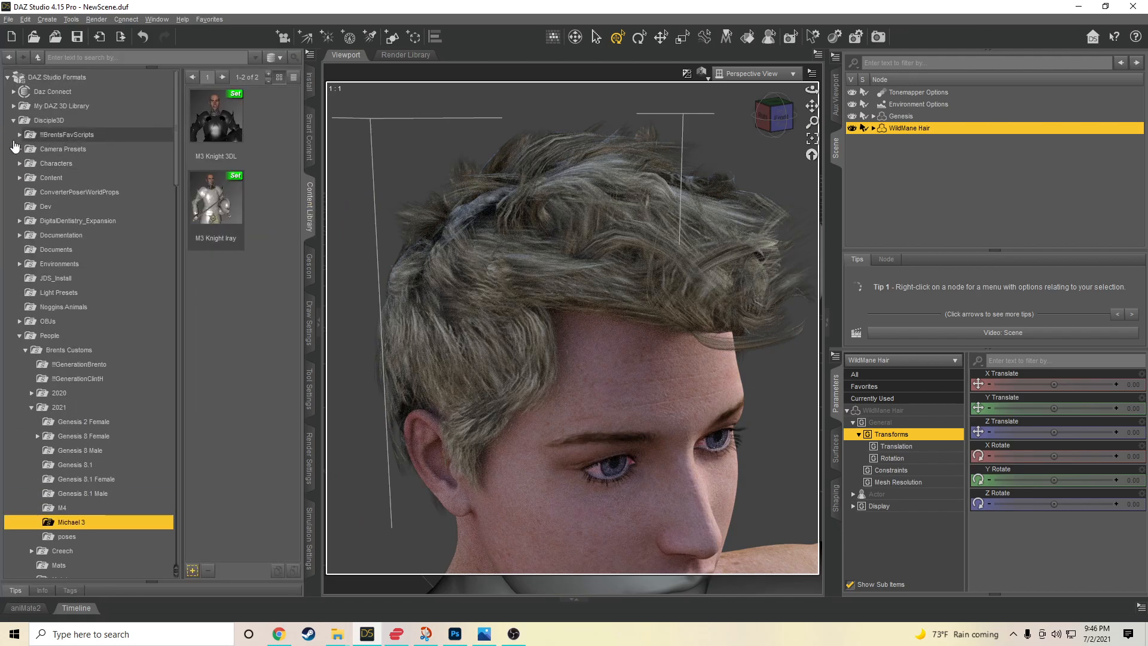
pyautogui.click(13, 120)
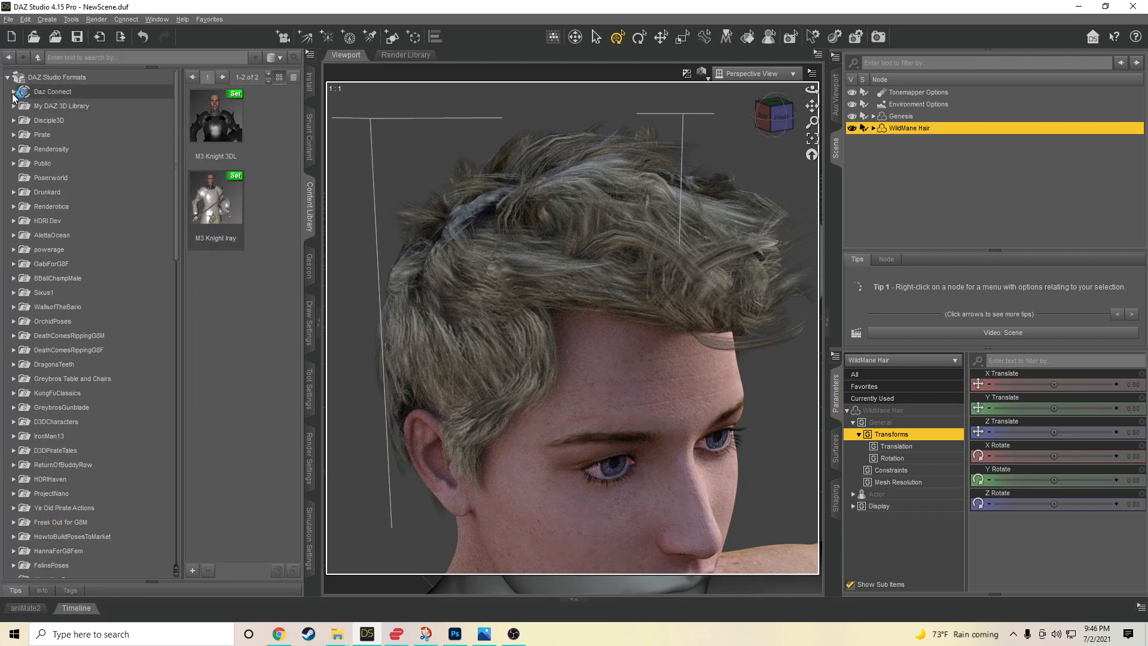
pyautogui.click(13, 92)
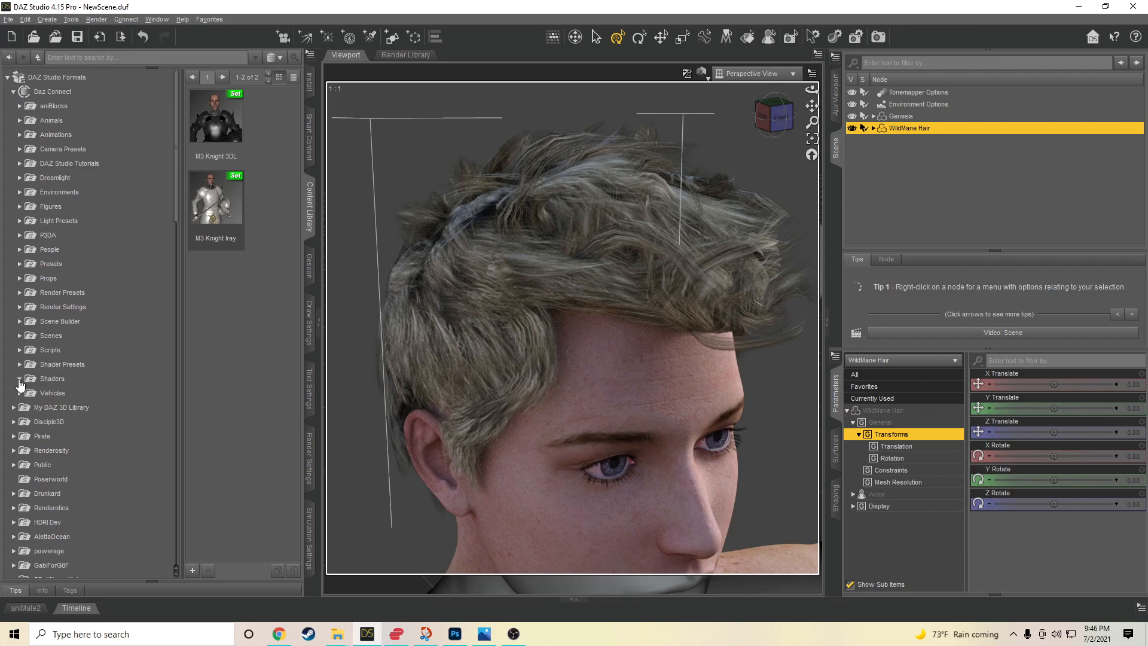
pyautogui.click(20, 364)
pyautogui.scroll(-2, 77, 363)
pyautogui.scroll(-6, 78, 363)
pyautogui.scroll(-1, 80, 354)
pyautogui.click(26, 321)
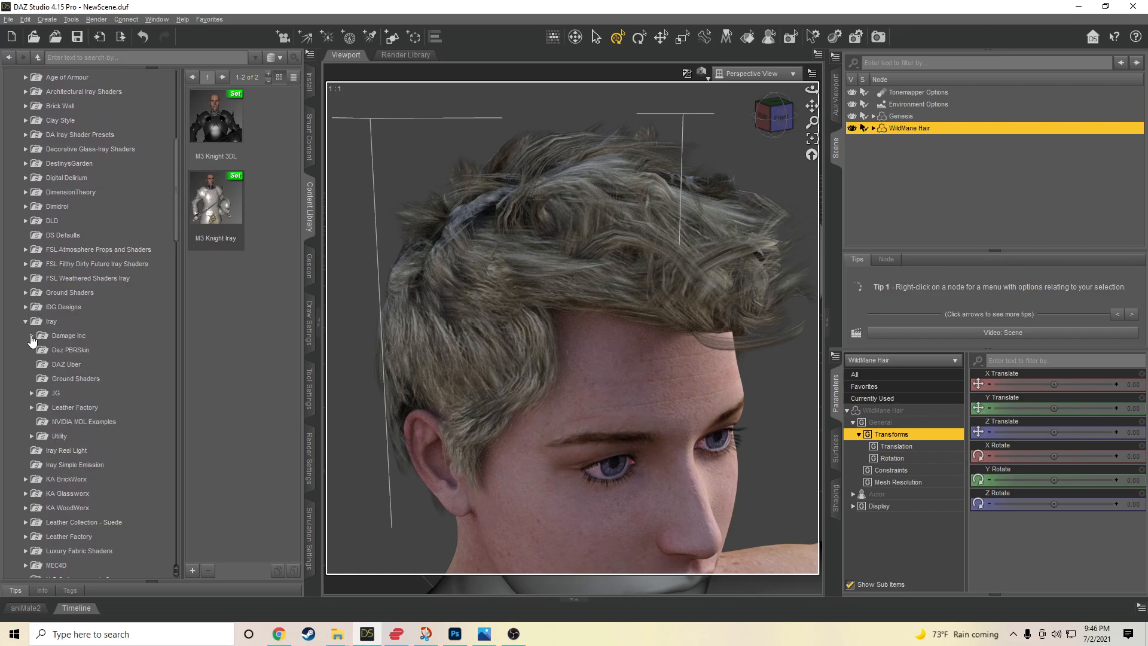
pyautogui.click(71, 365)
pyautogui.click(213, 121)
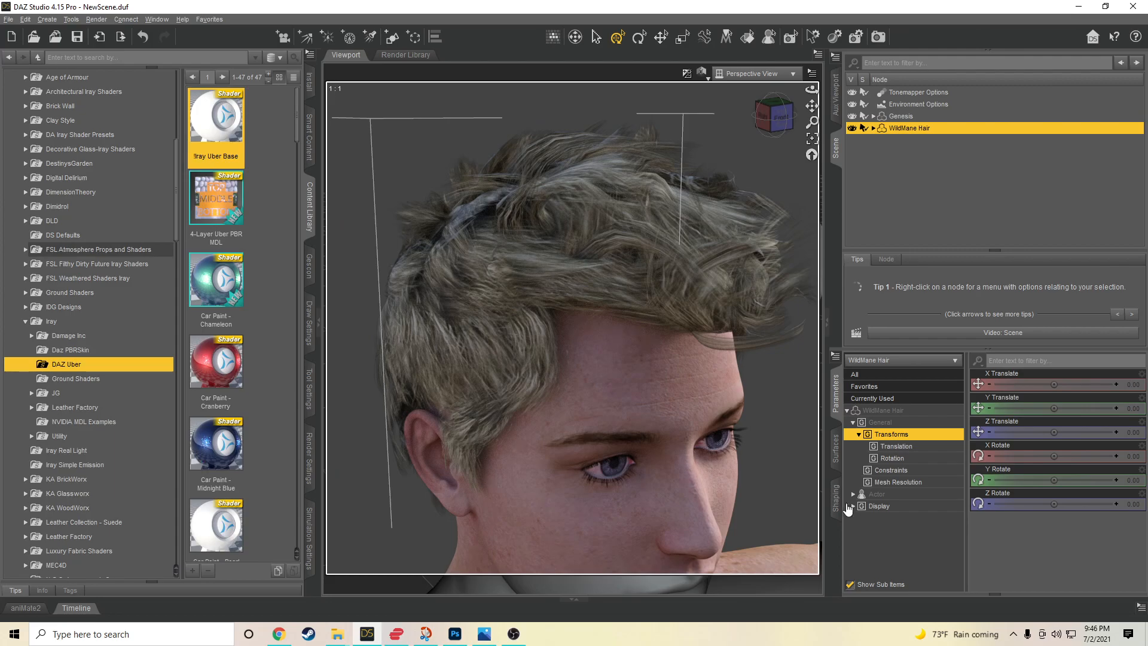
# - Apply the !Iray Uber Base shader to all WildMane Hair surfaces, from WM_cap to WM_Strands_D
pyautogui.click(838, 465)
pyautogui.click(889, 420)
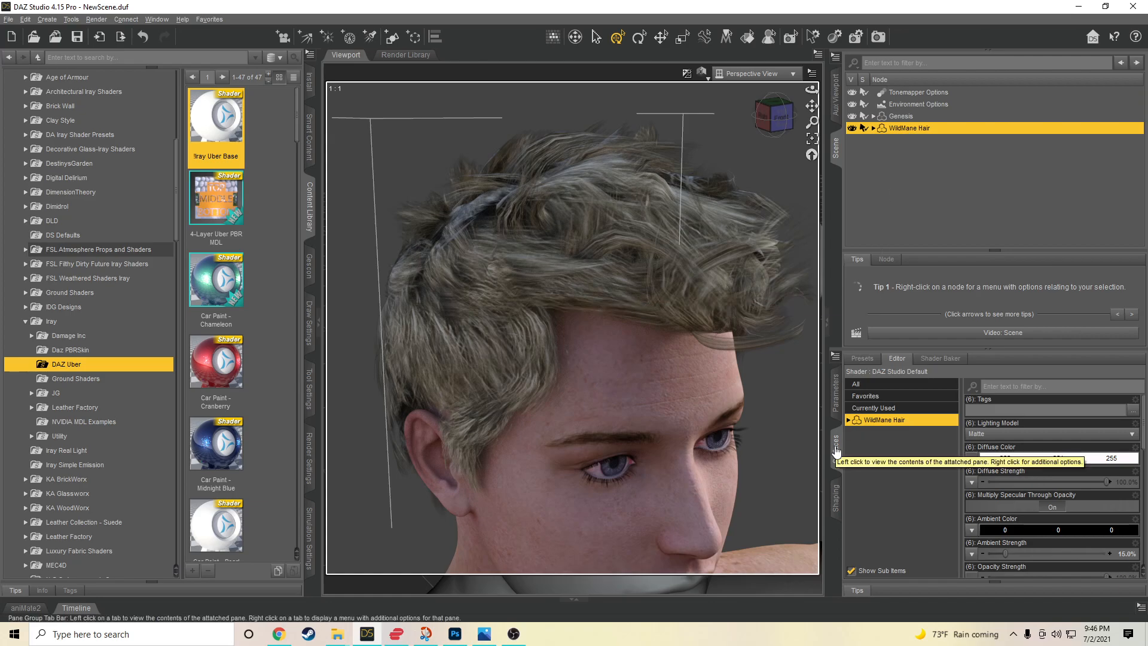
pyautogui.click(849, 420)
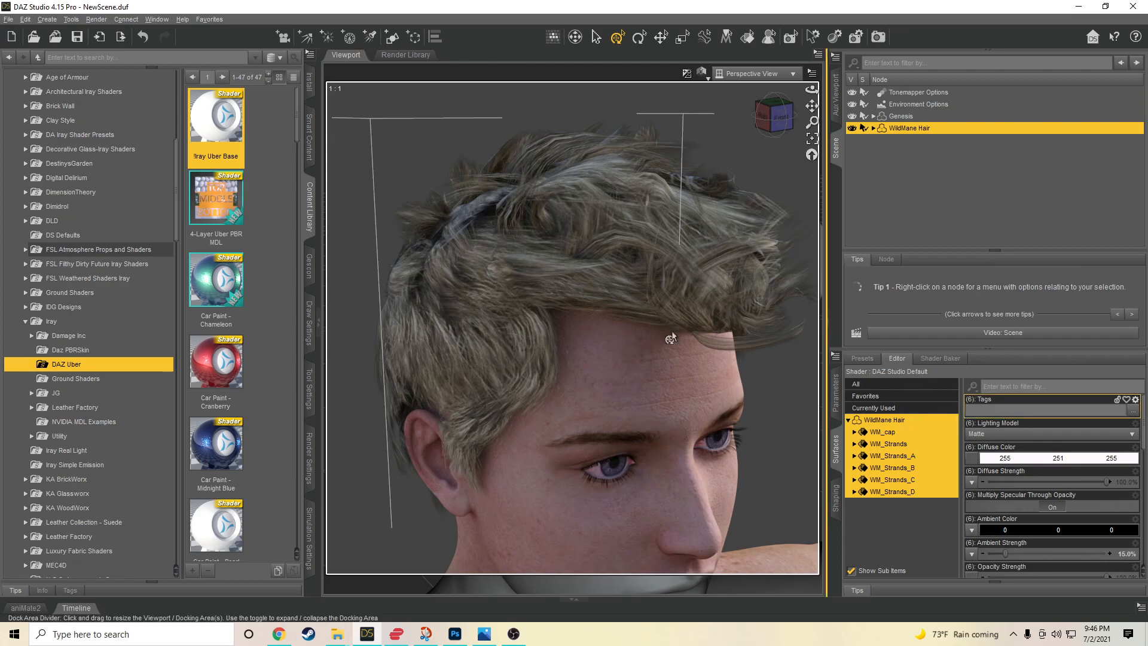
pyautogui.doubleClick(219, 115)
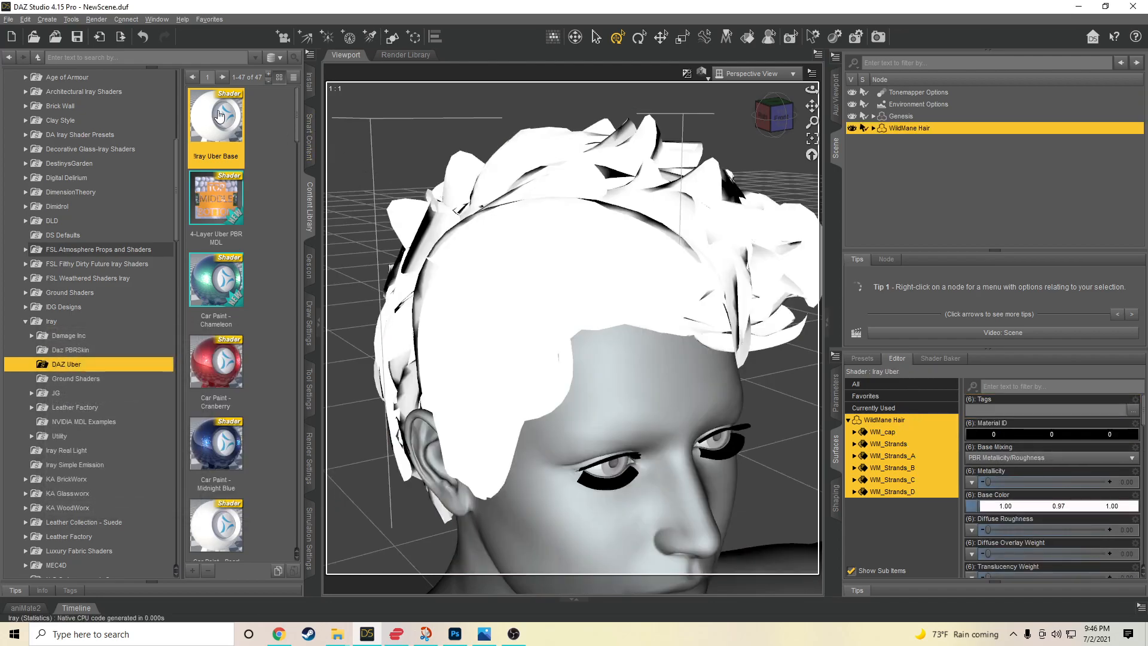
pyautogui.moveTo(219, 116); pyautogui.dragTo(598, 203)
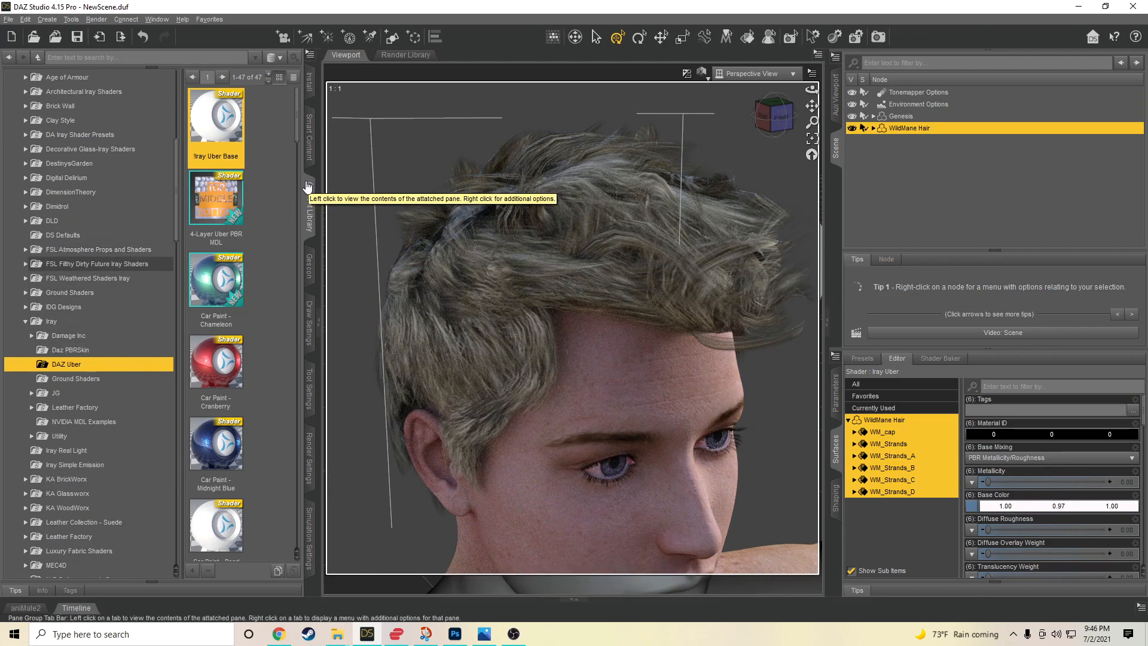
# - Filter the installed products by "convert" and run the RSSY 3Delight to Iray script from the RSSY 3Delight to Iray Converter
pyautogui.click(305, 120)
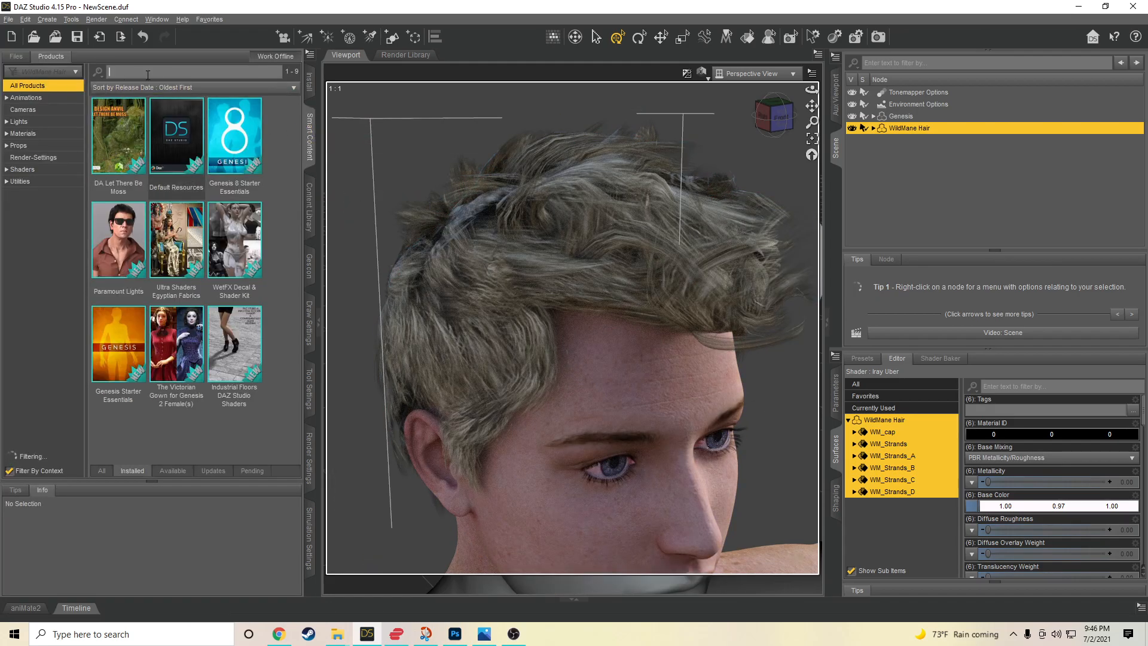
pyautogui.write('conver')
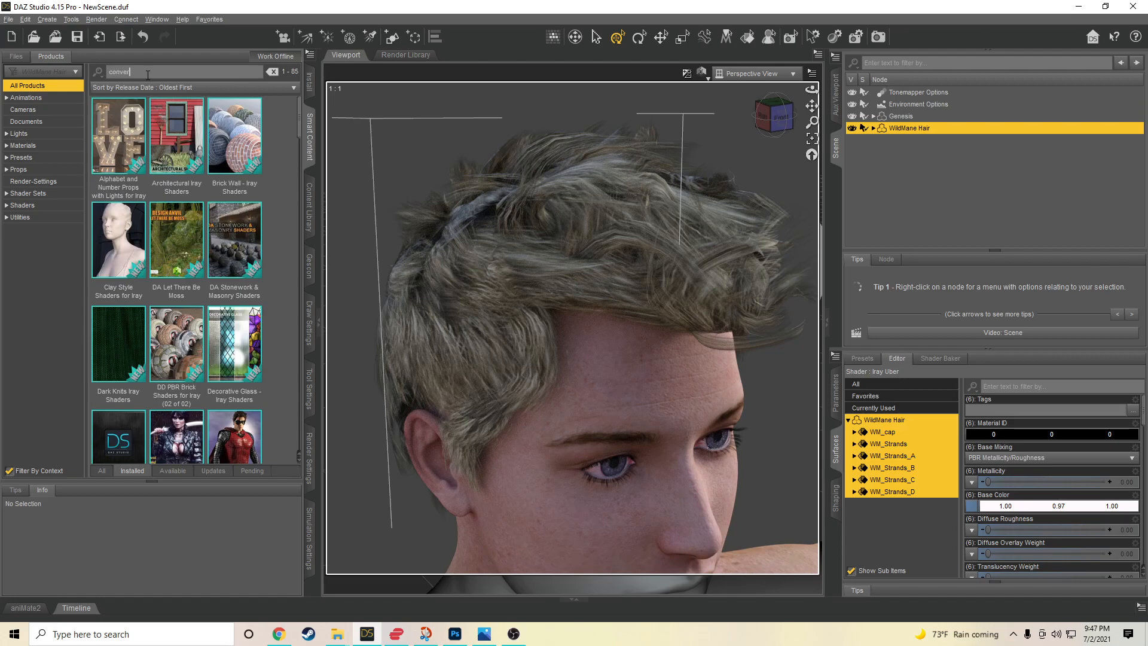
pyautogui.write('t')
pyautogui.click(104, 148)
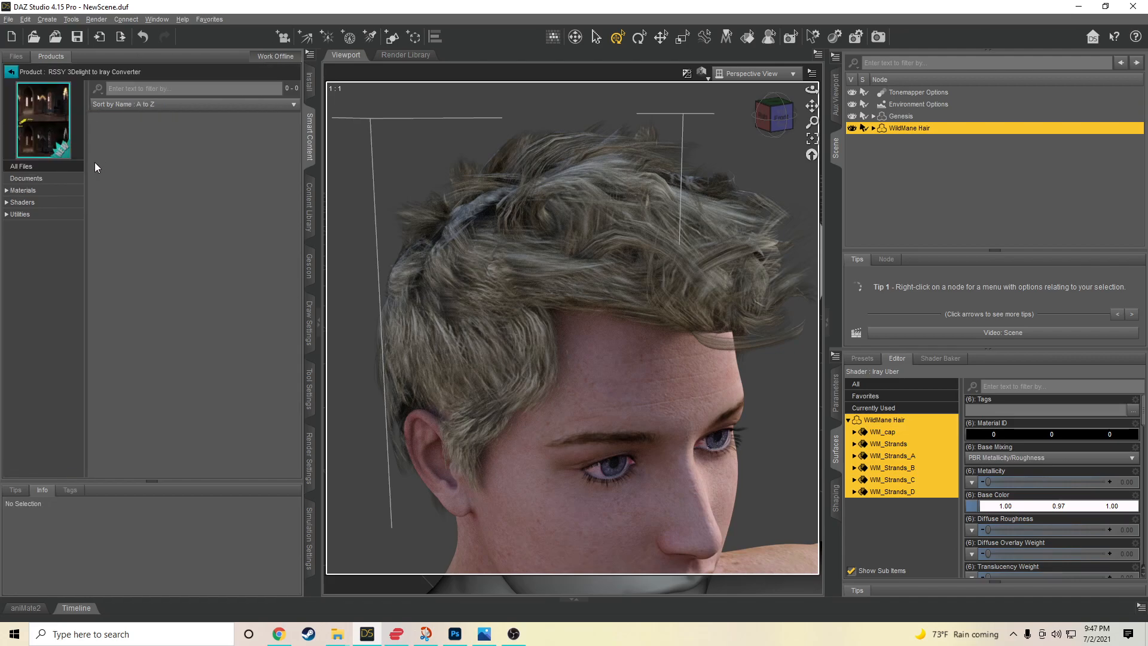
pyautogui.click(21, 213)
pyautogui.doubleClick(135, 131)
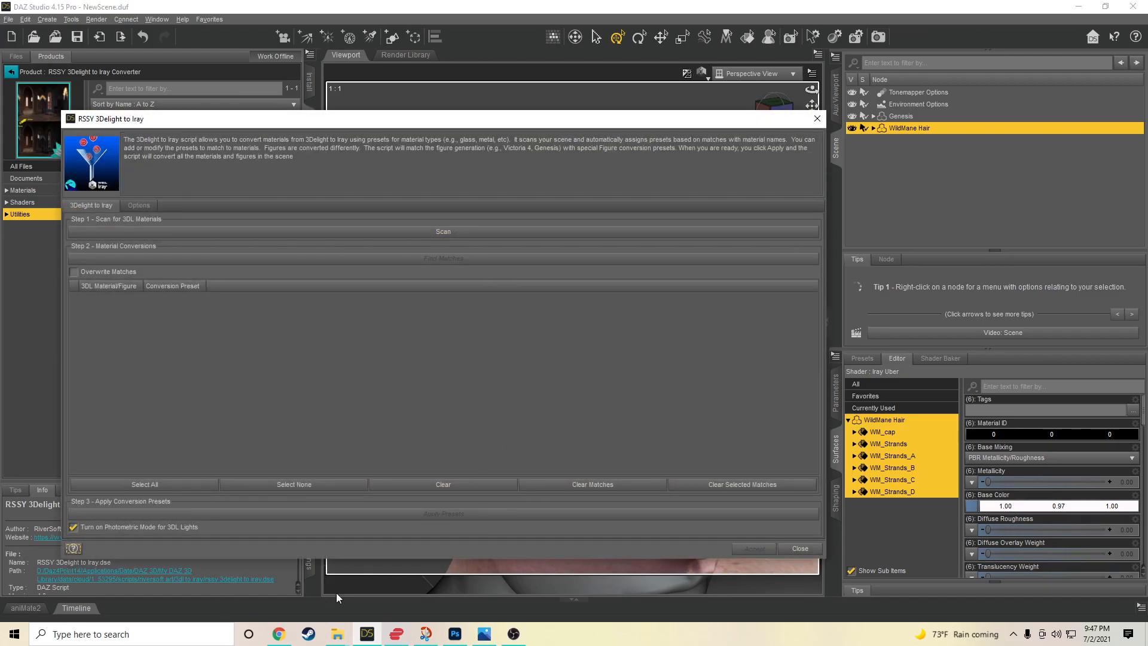
# - Scan the scene for 3Delight materials, check the entry found, and close the converter without applying any presets
pyautogui.click(443, 232)
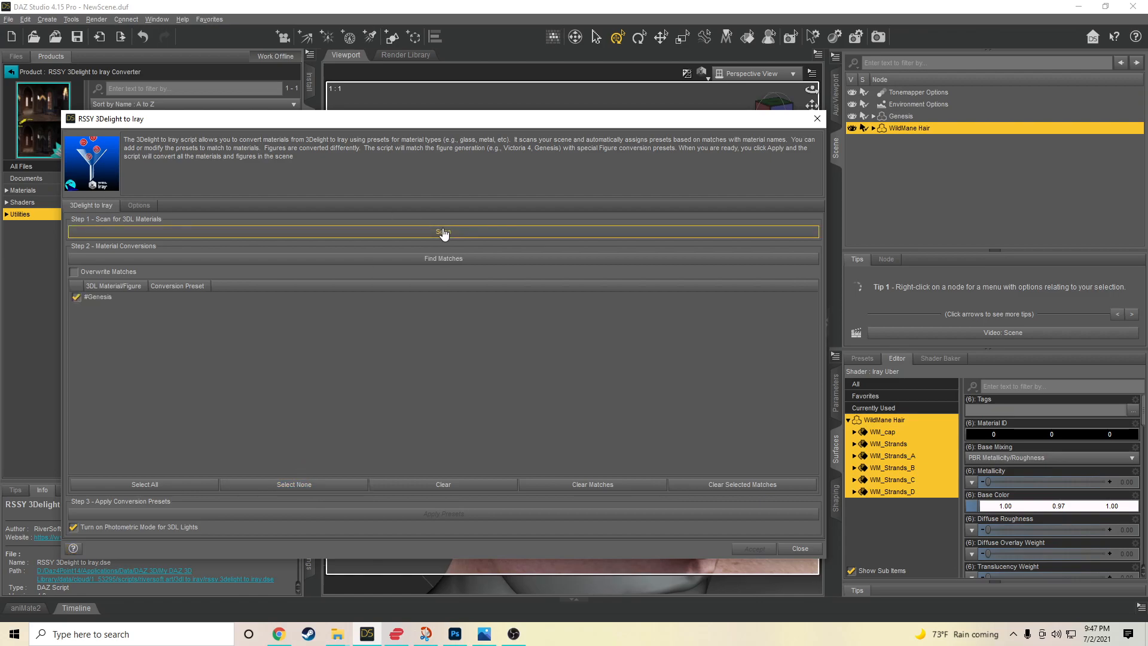
pyautogui.click(75, 297)
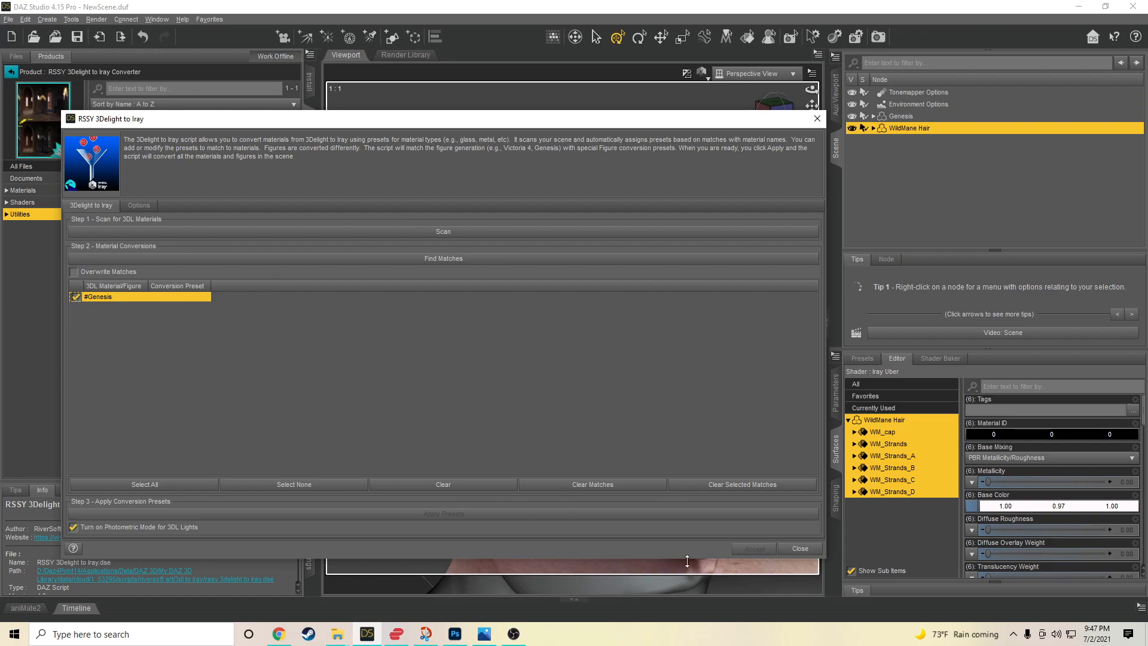
pyautogui.click(800, 549)
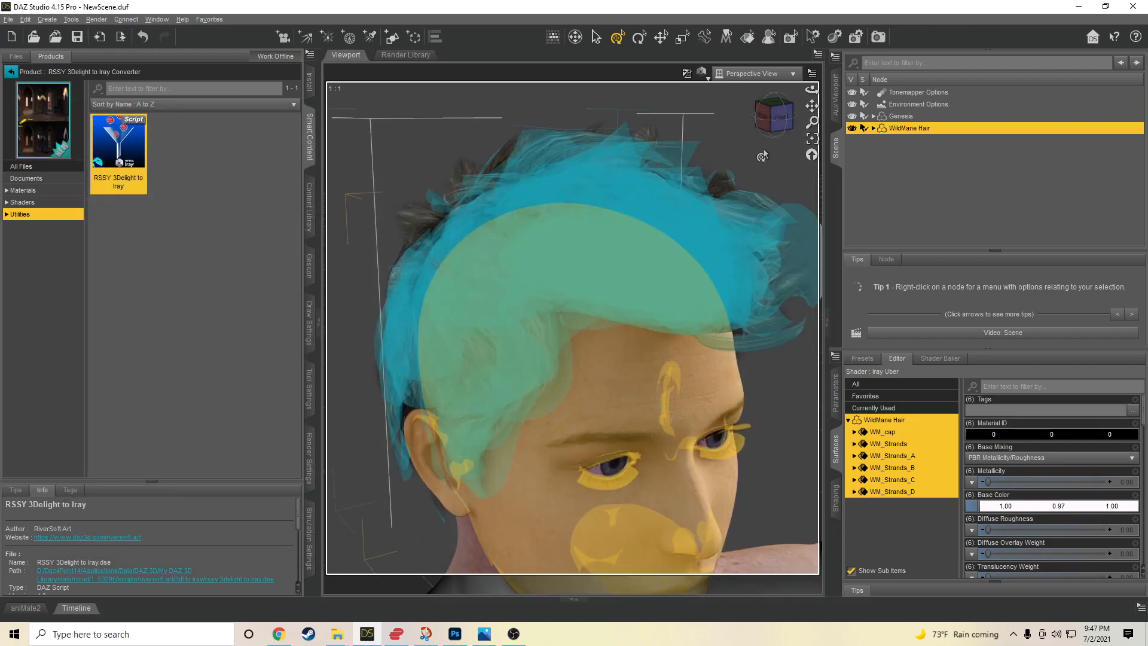
pyautogui.click(874, 128)
pyautogui.click(874, 128)
# - Clear the product filter and look through the content files under Render-Settings, Lights and Materials > Iray for the selected hair
pyautogui.click(12, 71)
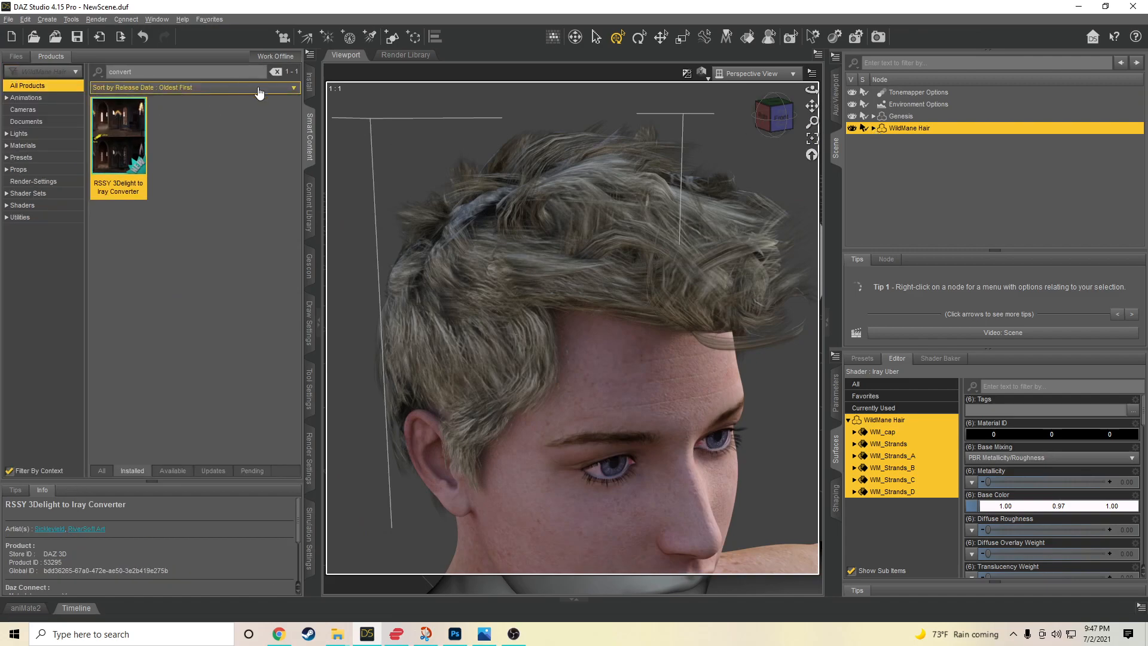
pyautogui.click(276, 72)
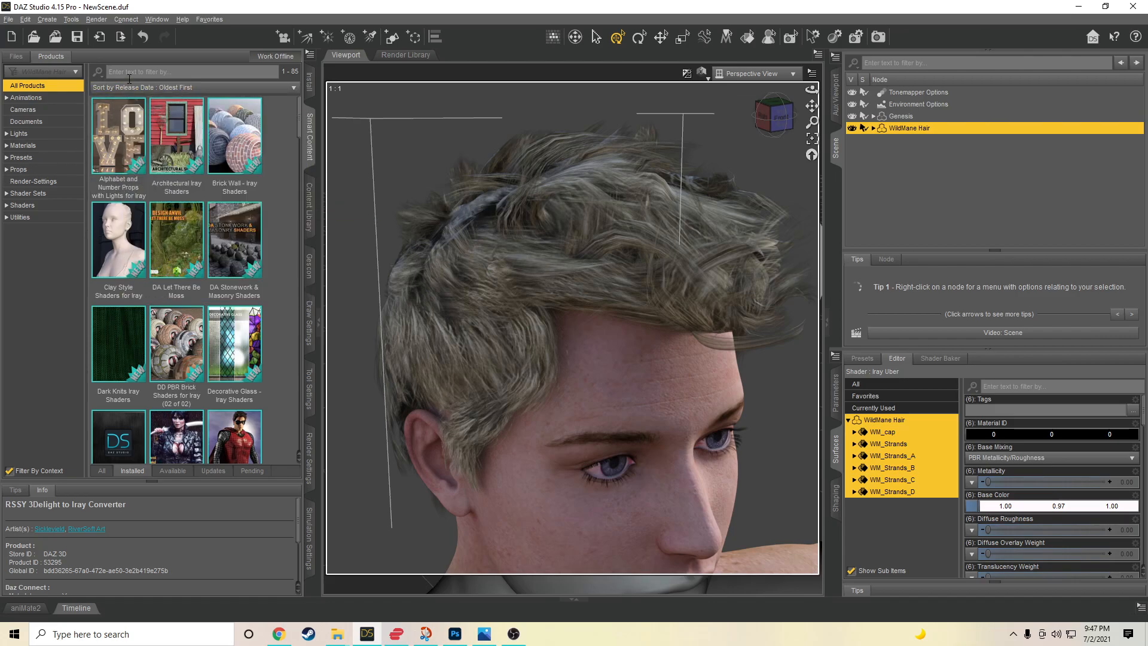
pyautogui.click(16, 57)
pyautogui.click(6, 184)
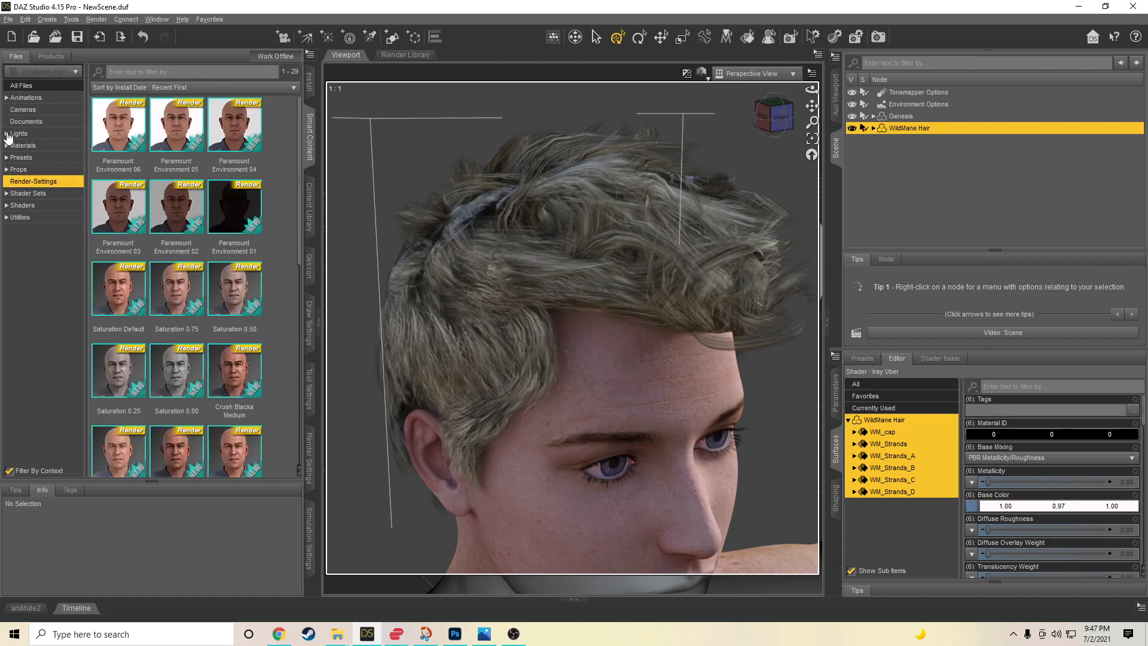
pyautogui.click(6, 133)
pyautogui.click(6, 182)
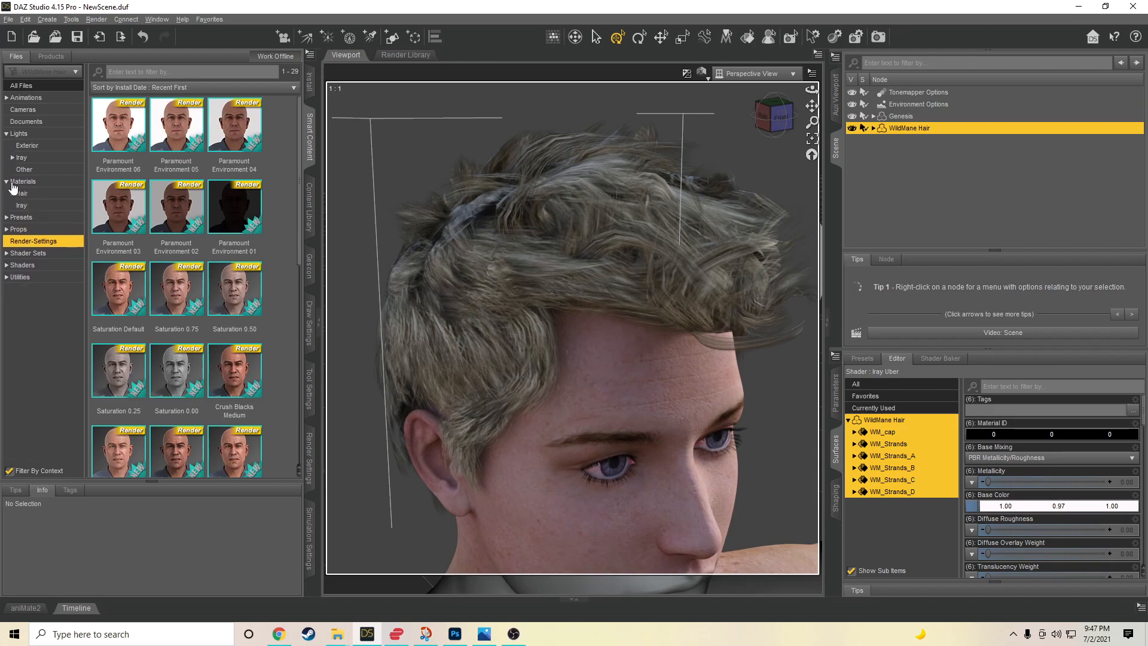
pyautogui.click(24, 182)
pyautogui.click(24, 205)
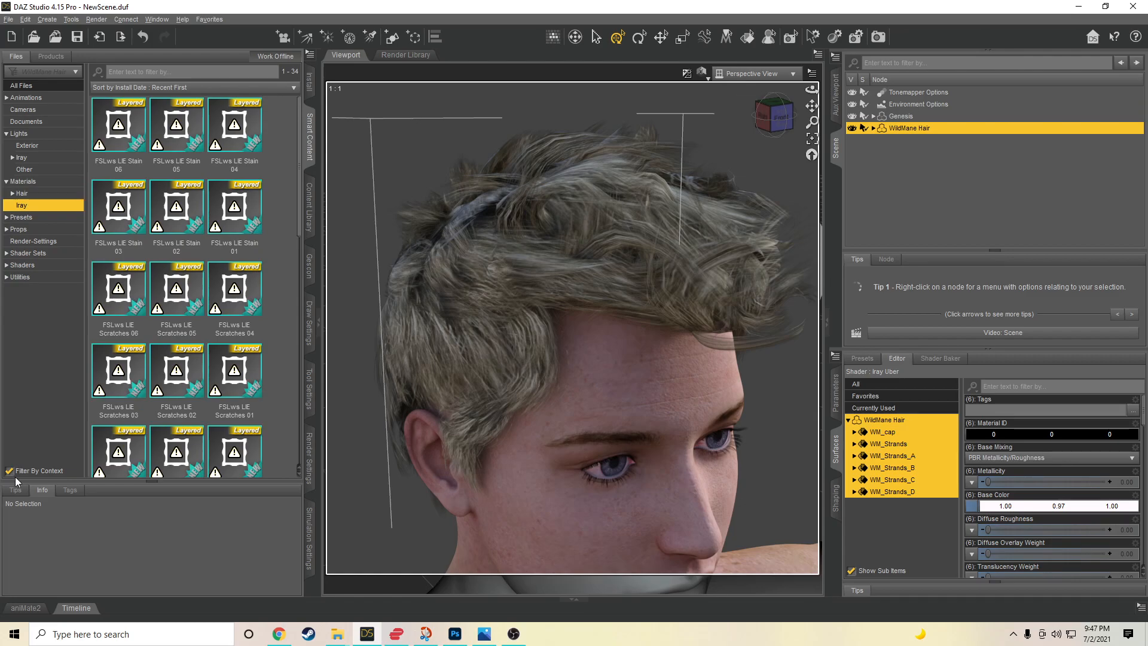
pyautogui.click(21, 85)
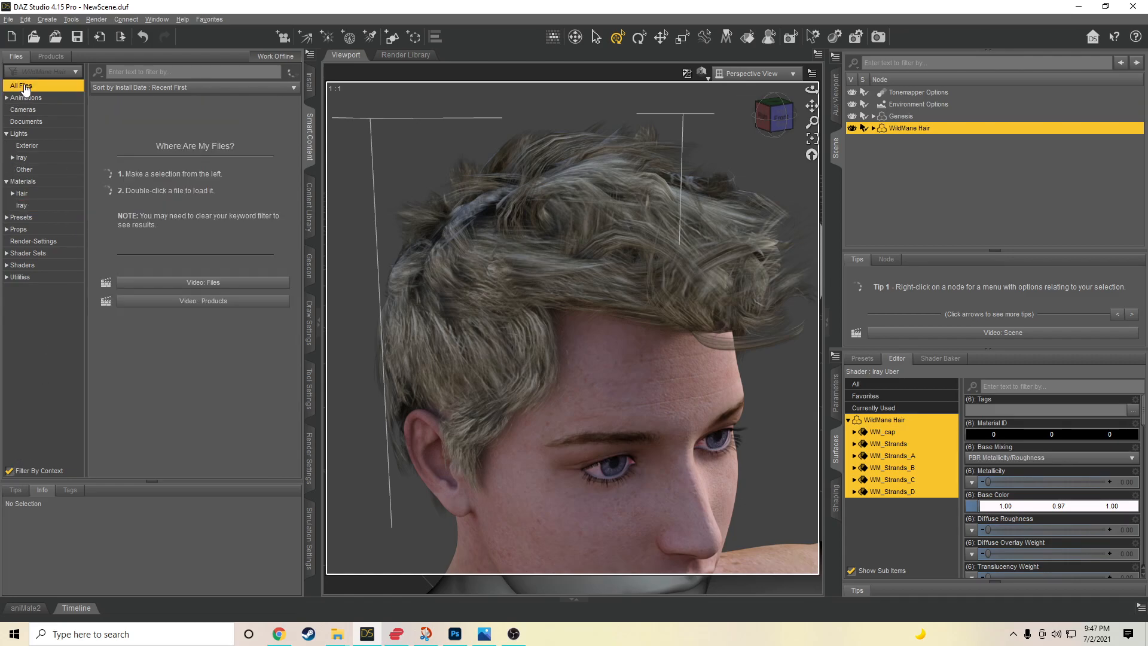
# - Browse the installed products in the Shaders category and turn off filtering by context
pyautogui.click(51, 56)
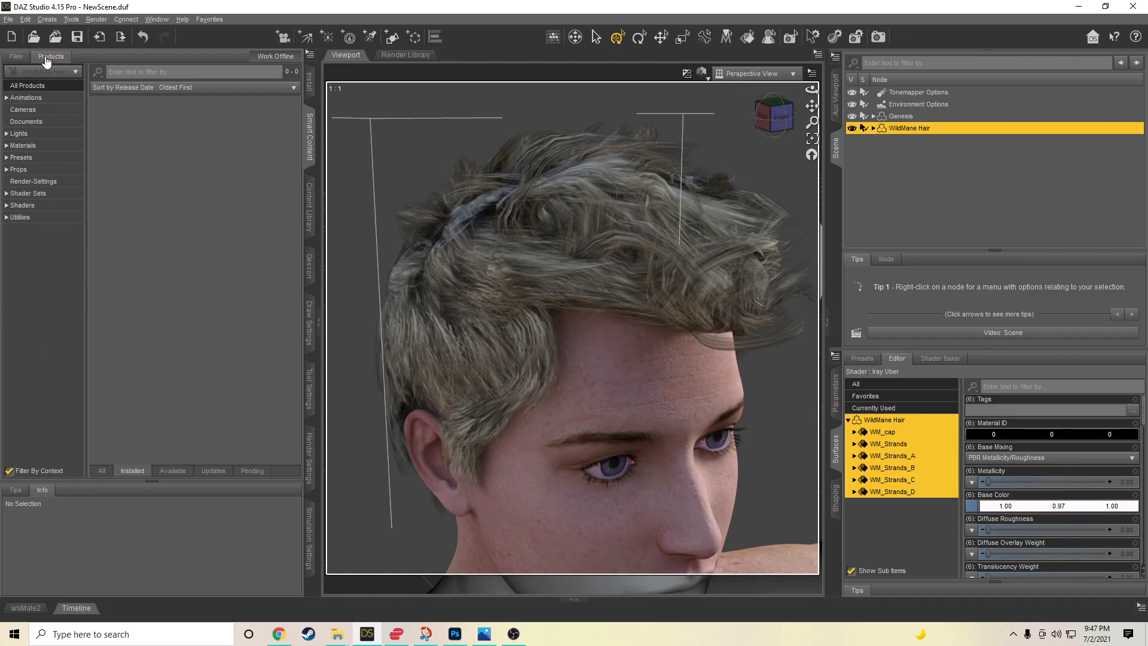
pyautogui.click(22, 207)
pyautogui.click(6, 205)
pyautogui.scroll(-15, 171, 317)
pyautogui.scroll(-4, 172, 317)
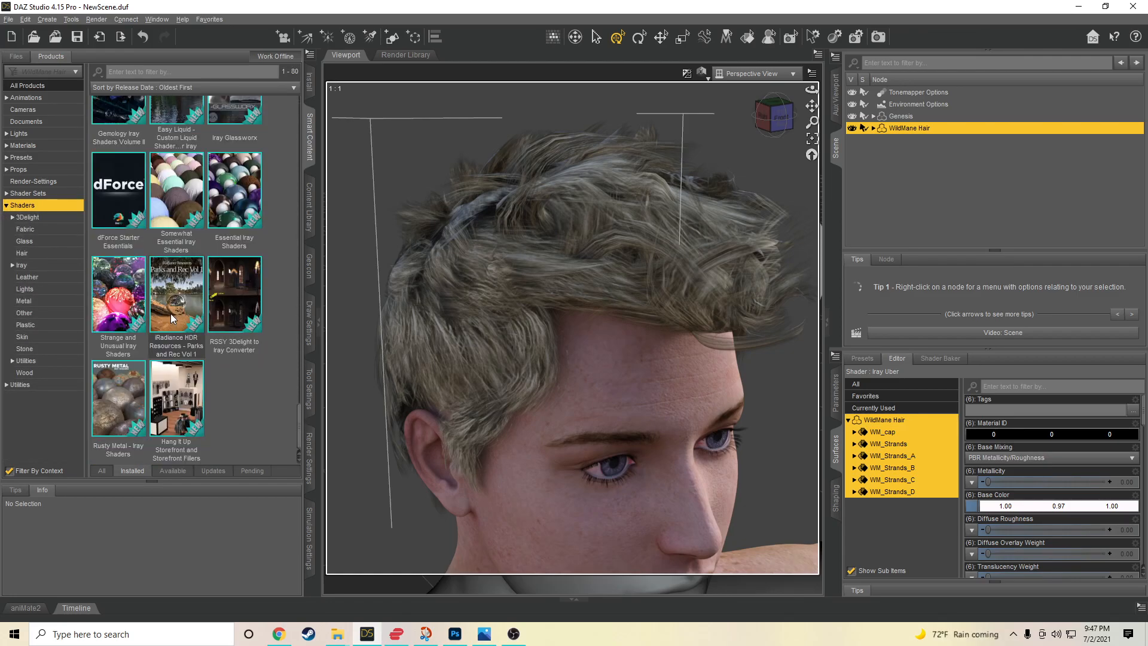
pyautogui.click(9, 471)
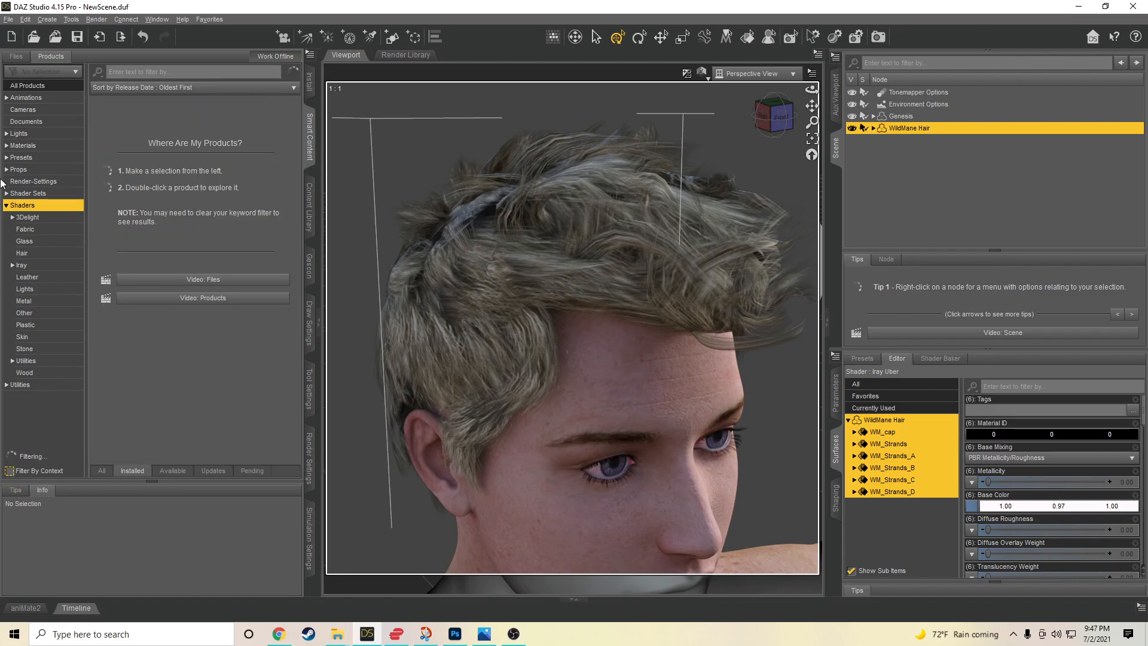
# - Look through all products and the Materials > Hair files without the context filter
pyautogui.click(29, 86)
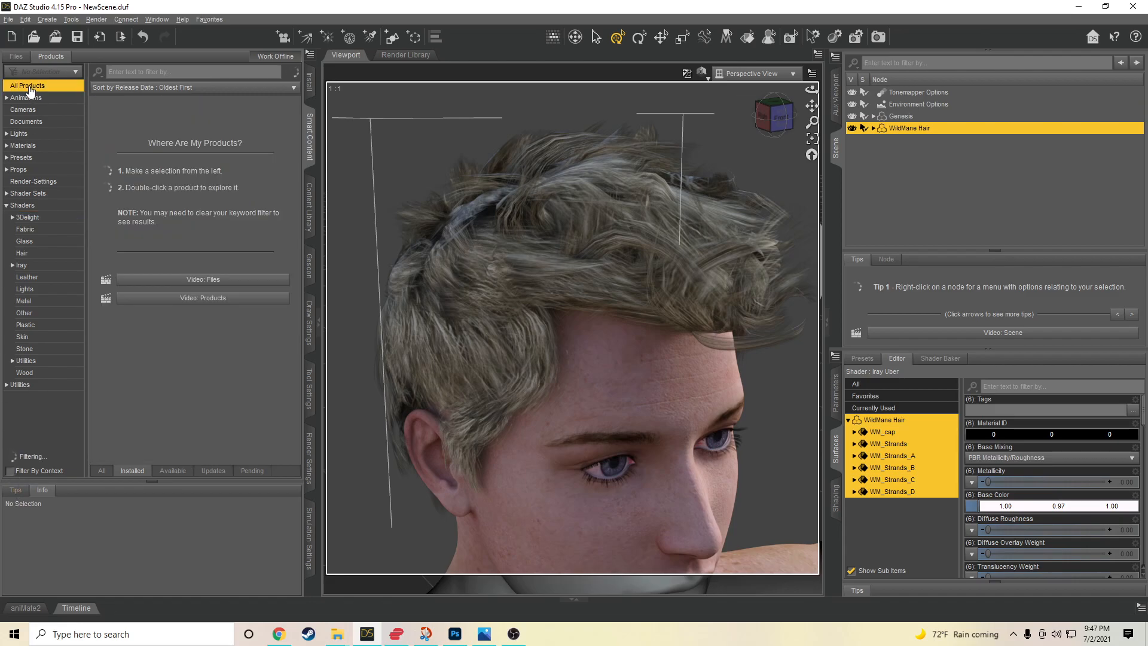
pyautogui.click(16, 58)
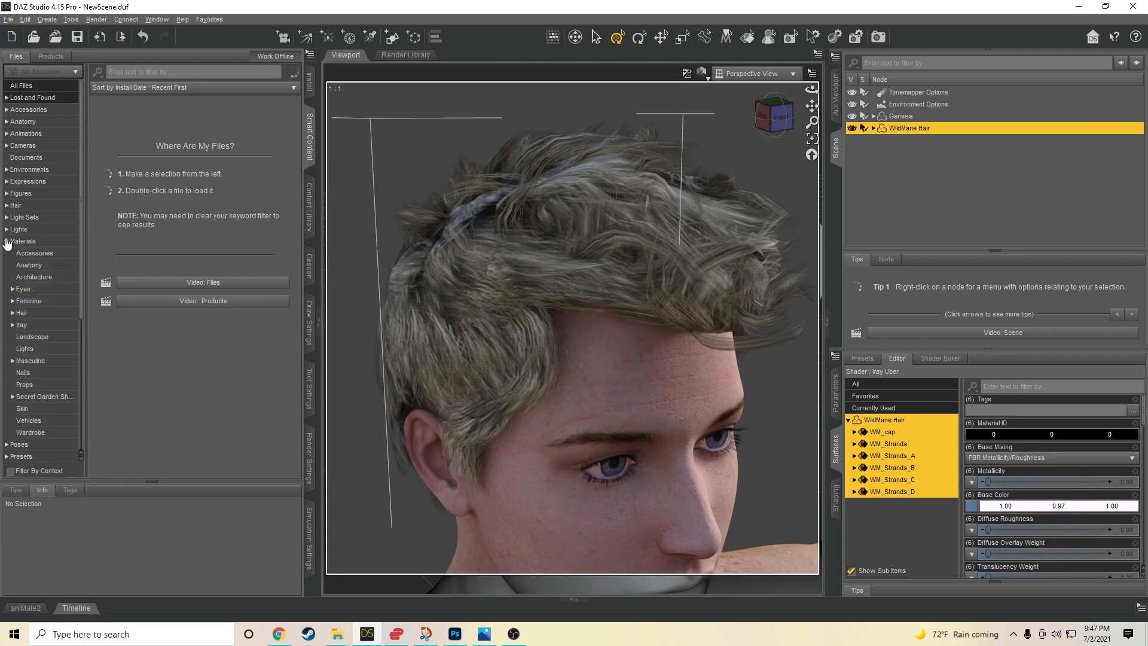
pyautogui.click(21, 316)
pyautogui.click(12, 314)
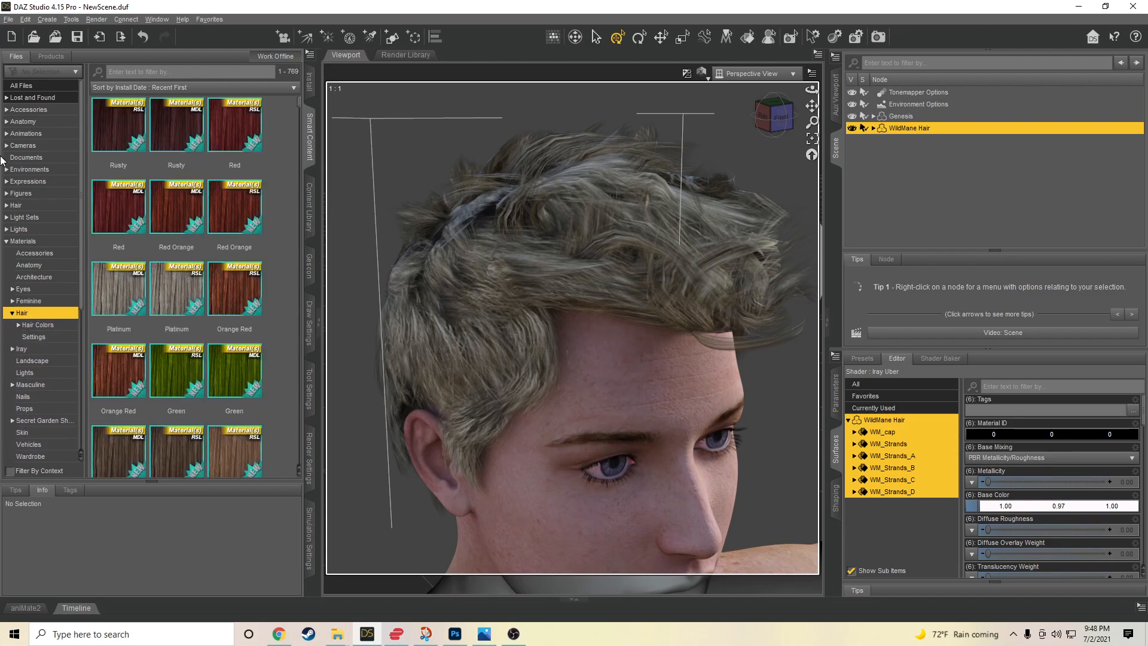
pyautogui.click(6, 193)
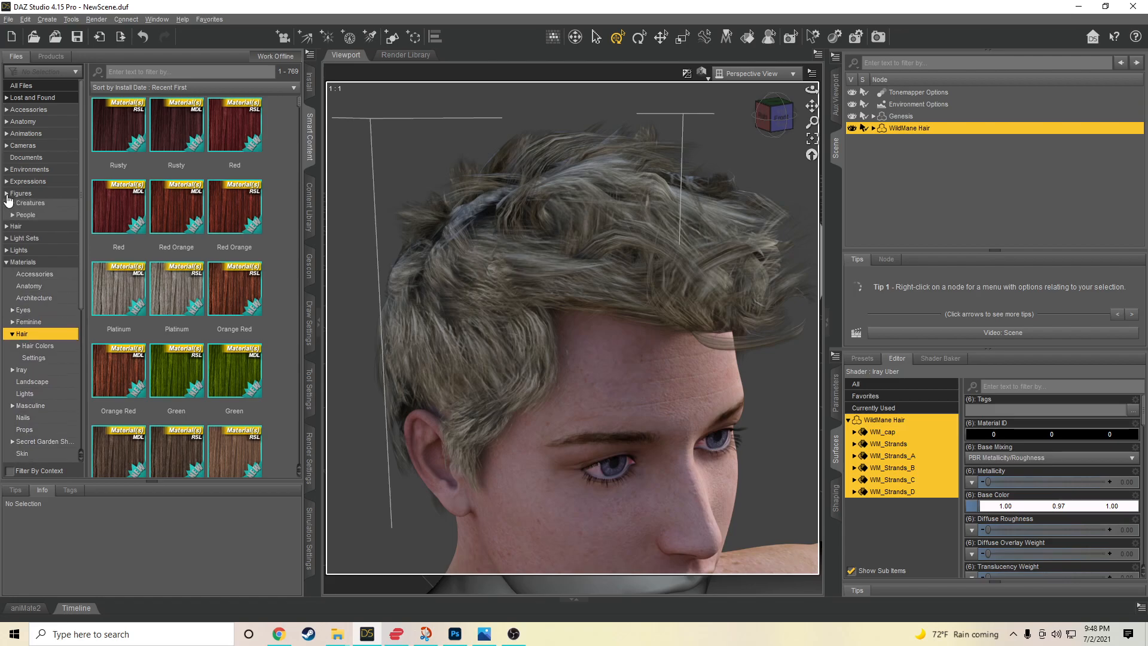
pyautogui.click(29, 85)
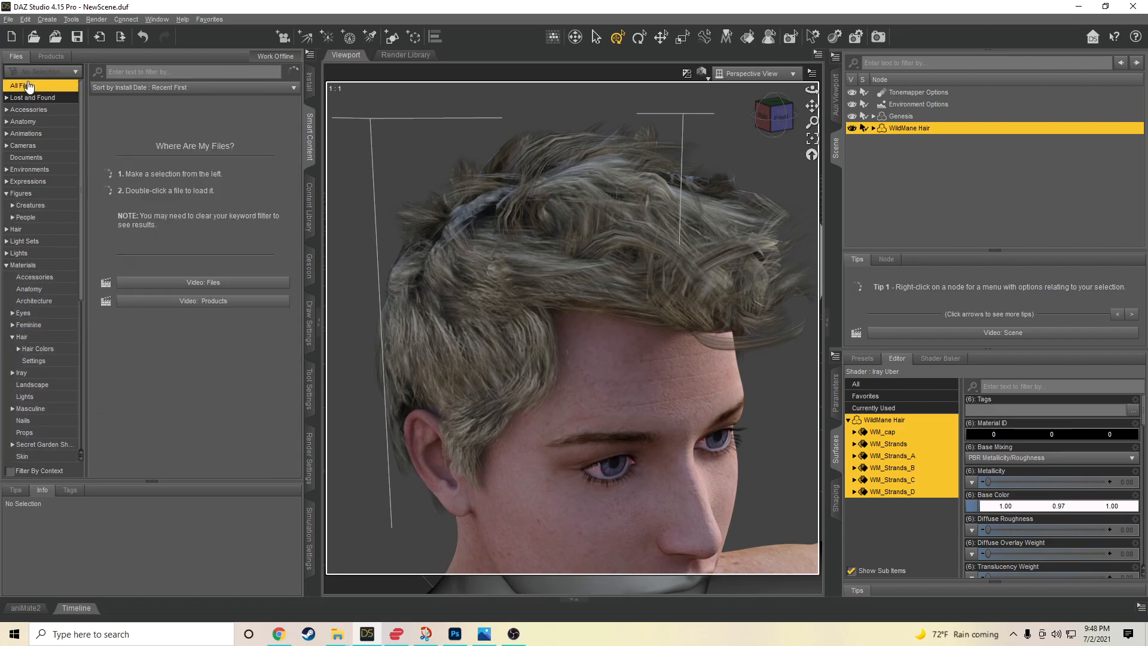
pyautogui.click(51, 57)
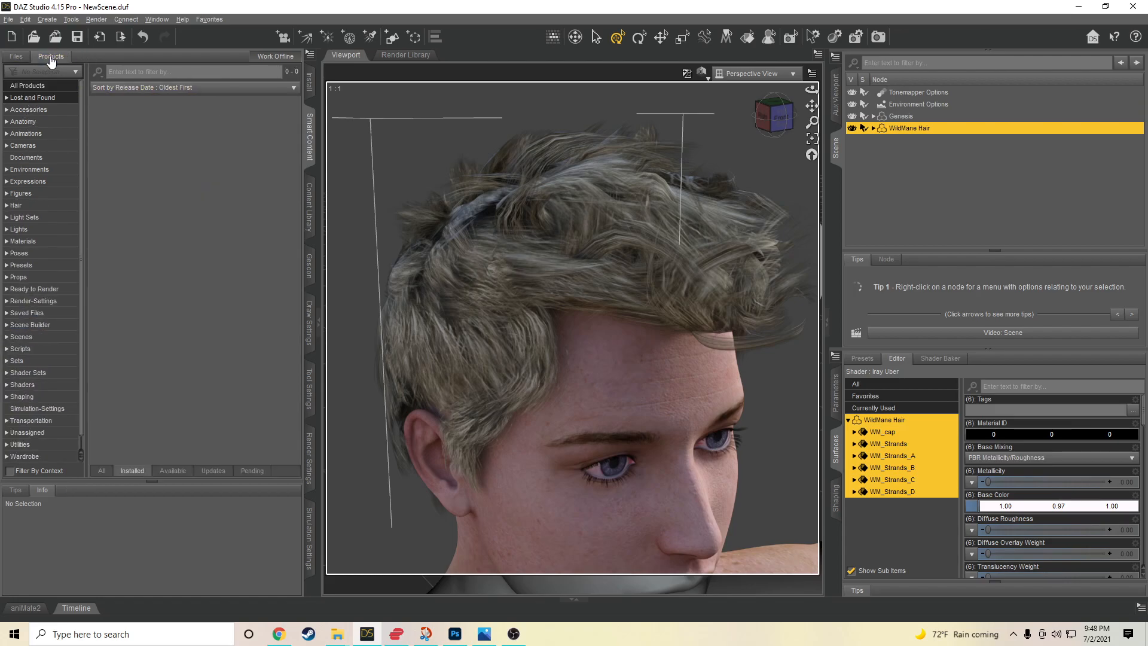
# - Open the Genesis Starter Essentials product from the Figures > People > Male category and show its hair items
pyautogui.click(14, 194)
pyautogui.click(12, 219)
pyautogui.click(25, 242)
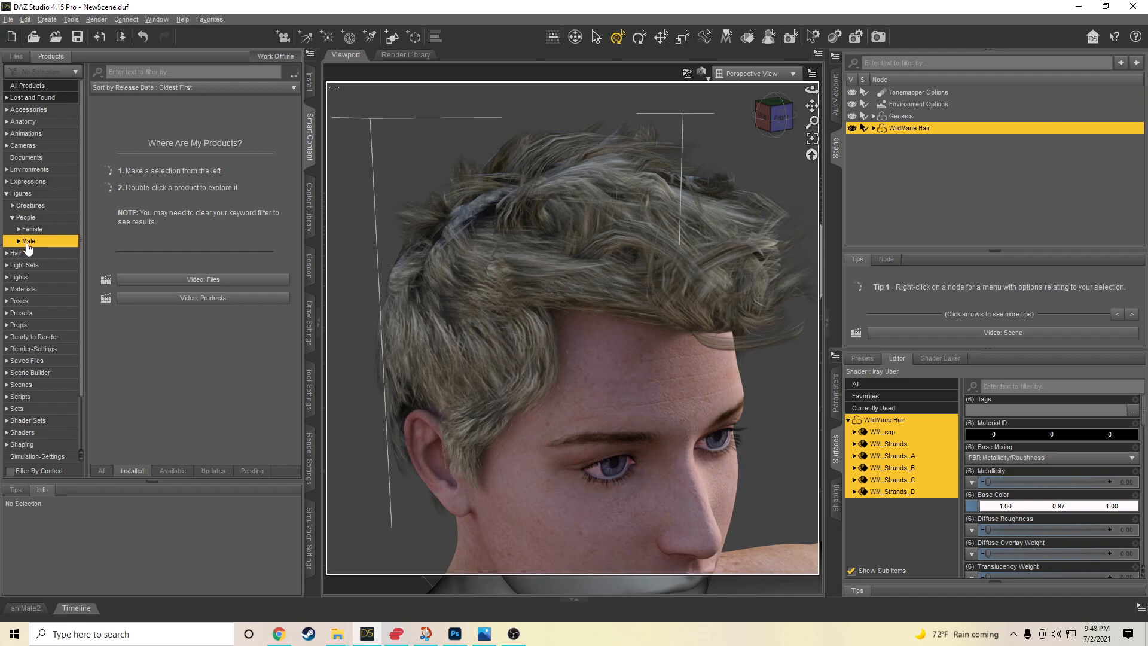
pyautogui.click(17, 243)
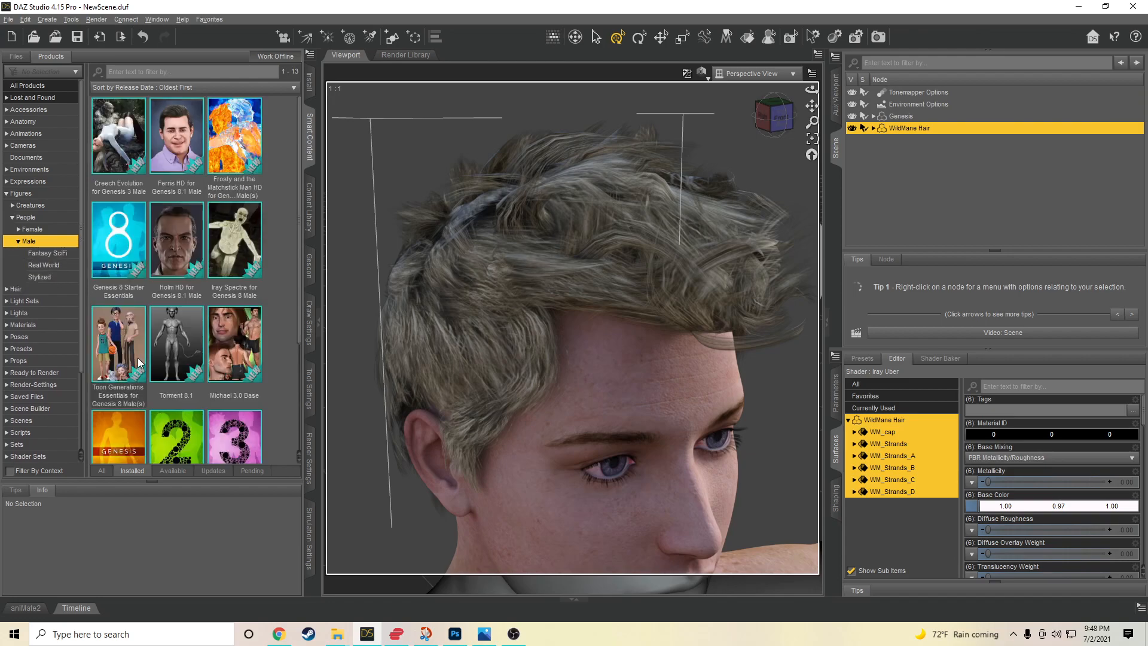
pyautogui.scroll(-3, 137, 357)
pyautogui.doubleClick(105, 278)
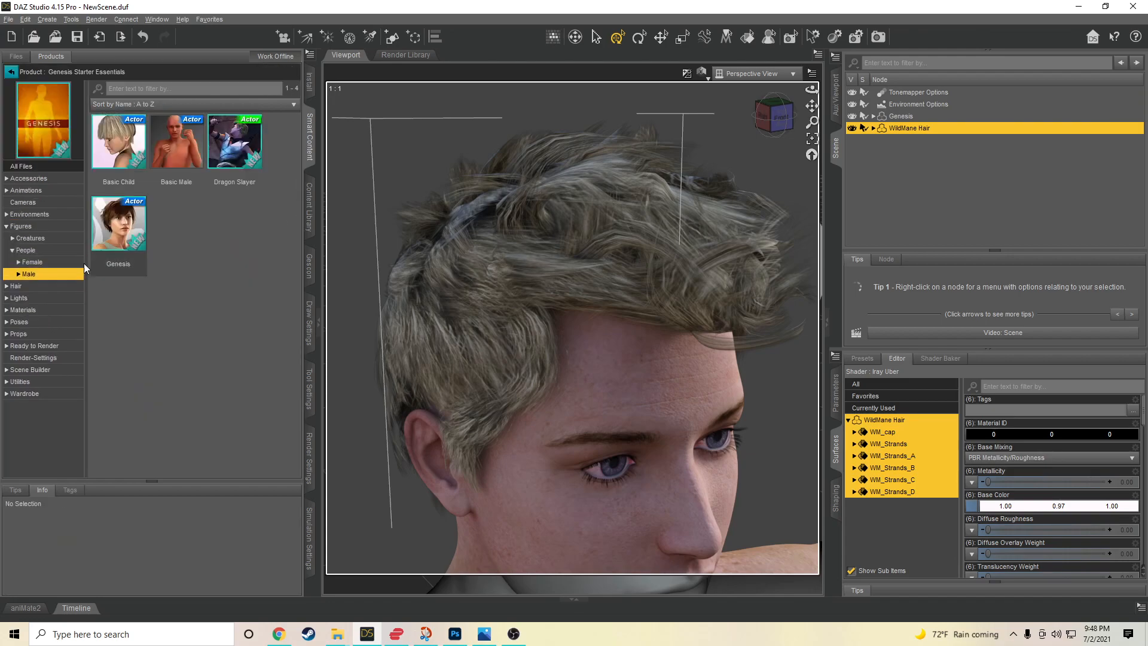
pyautogui.click(17, 278)
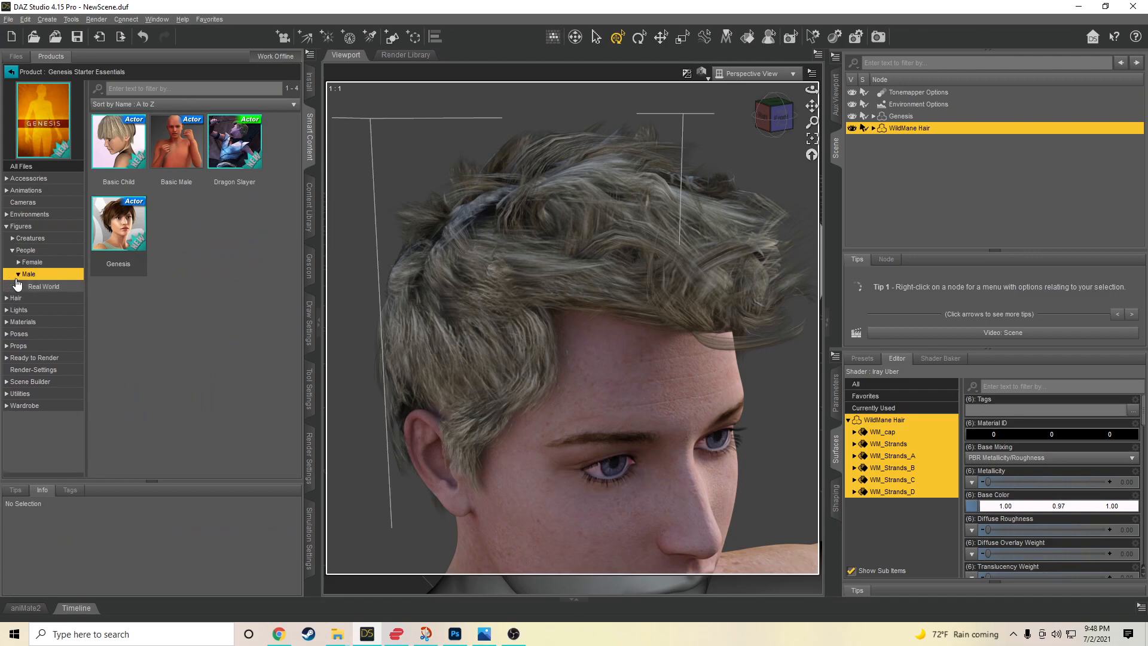
pyautogui.click(16, 279)
pyautogui.click(7, 287)
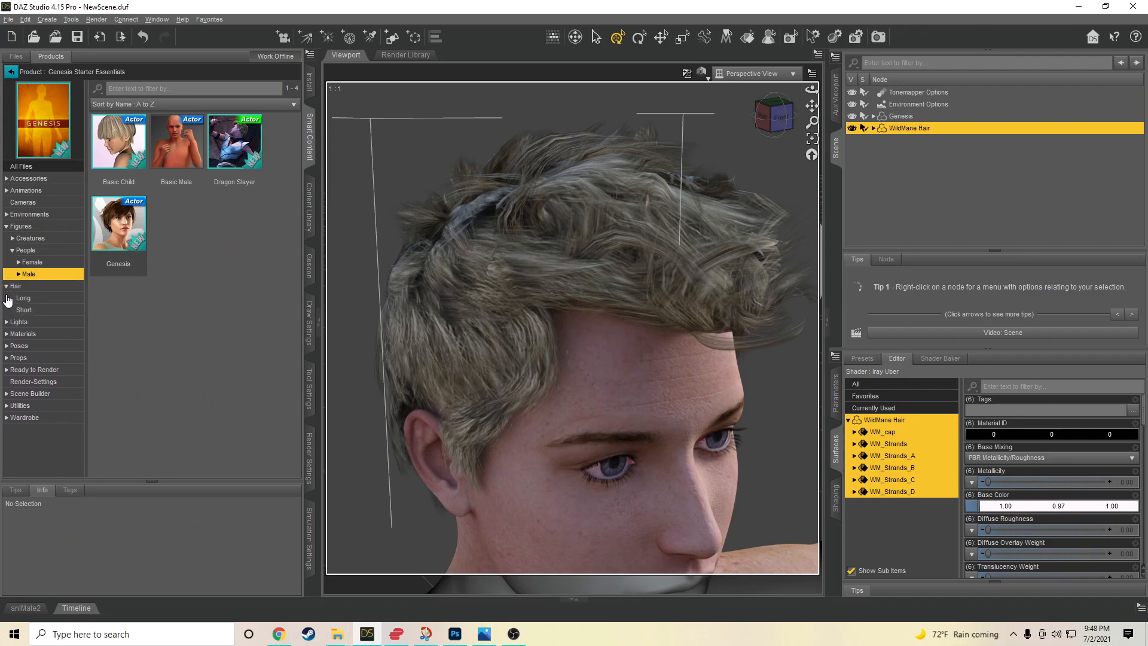
pyautogui.click(17, 287)
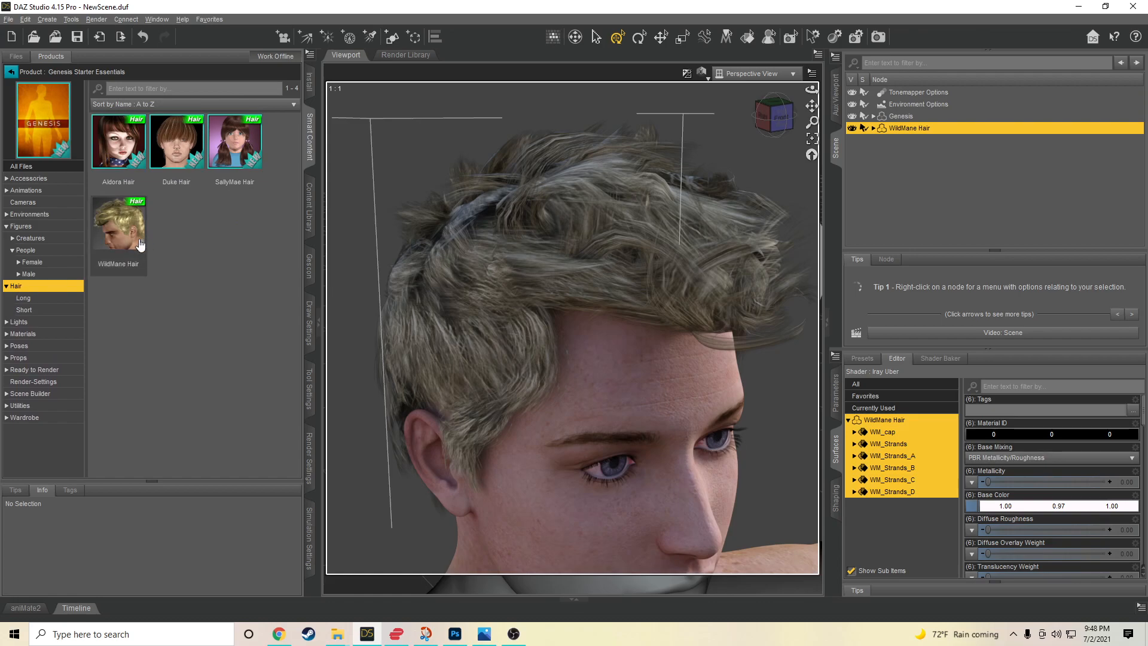
# - Apply the "silver white mix" hair material from Genesis Starter Essentials to the WildMane Hair surfaces
pyautogui.click(31, 334)
pyautogui.click(6, 335)
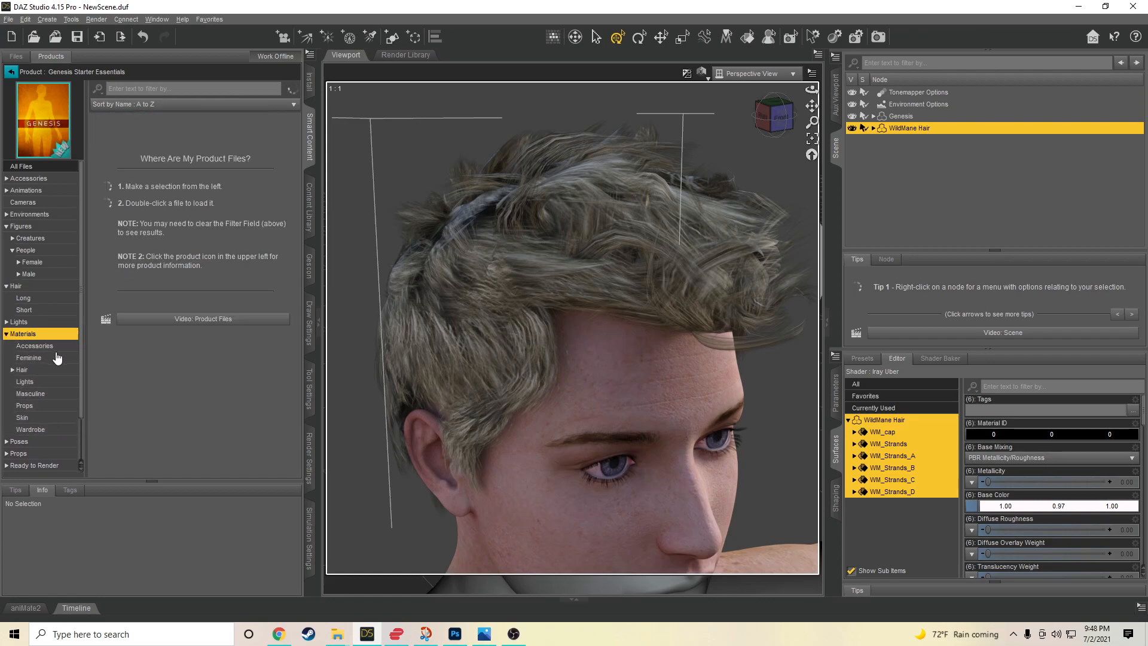
pyautogui.click(22, 370)
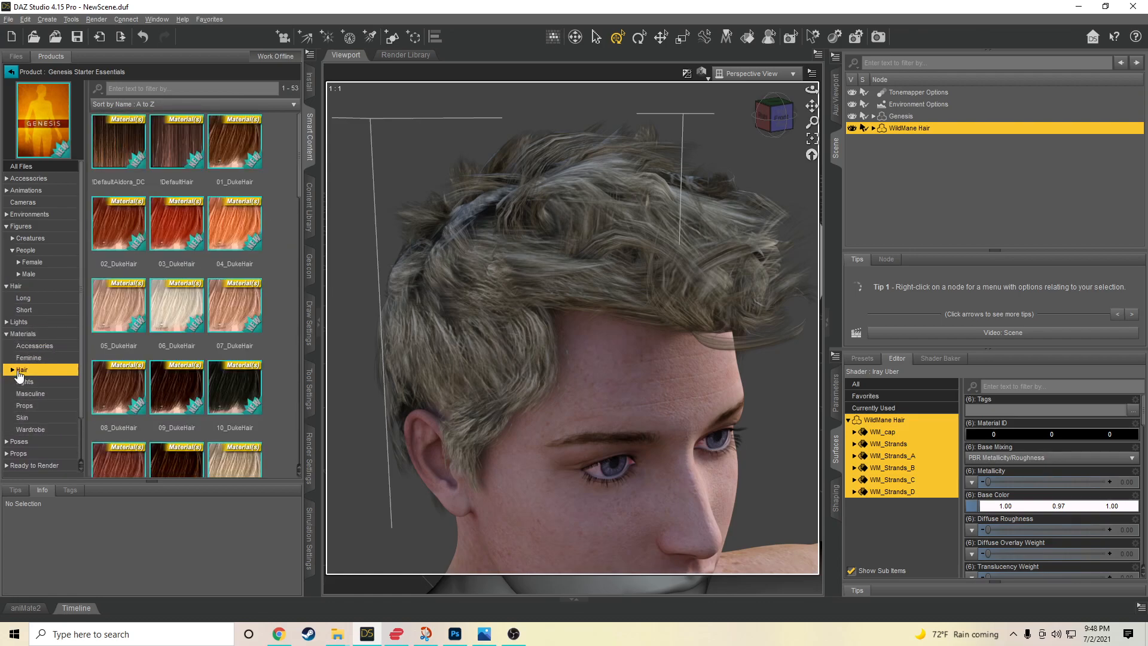
pyautogui.click(12, 370)
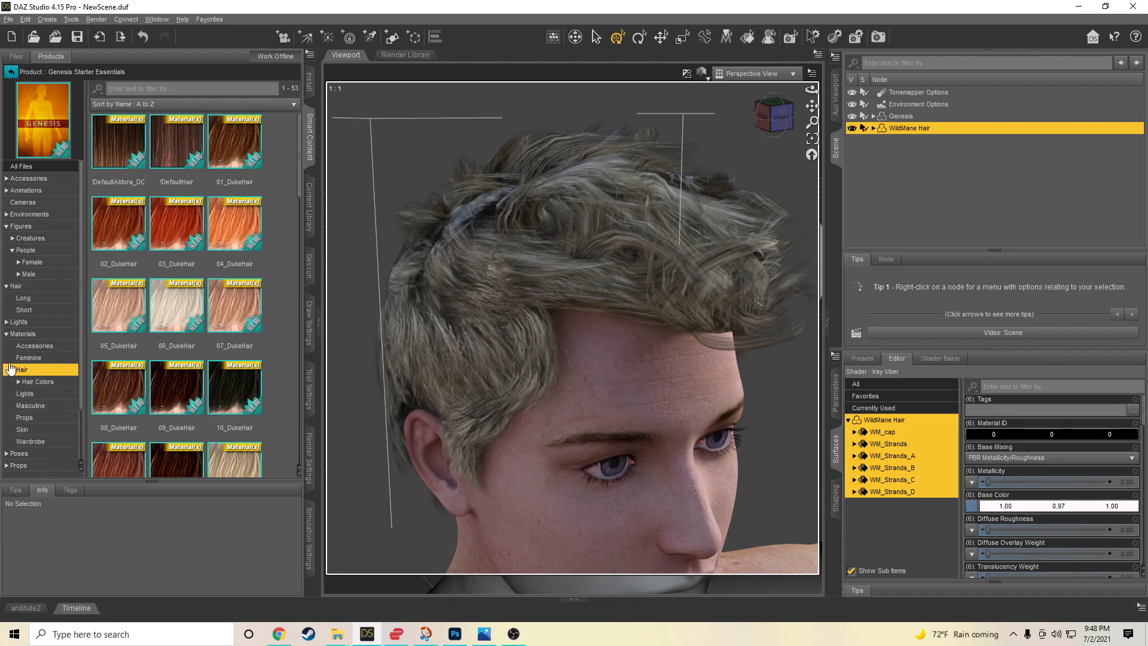
pyautogui.click(18, 382)
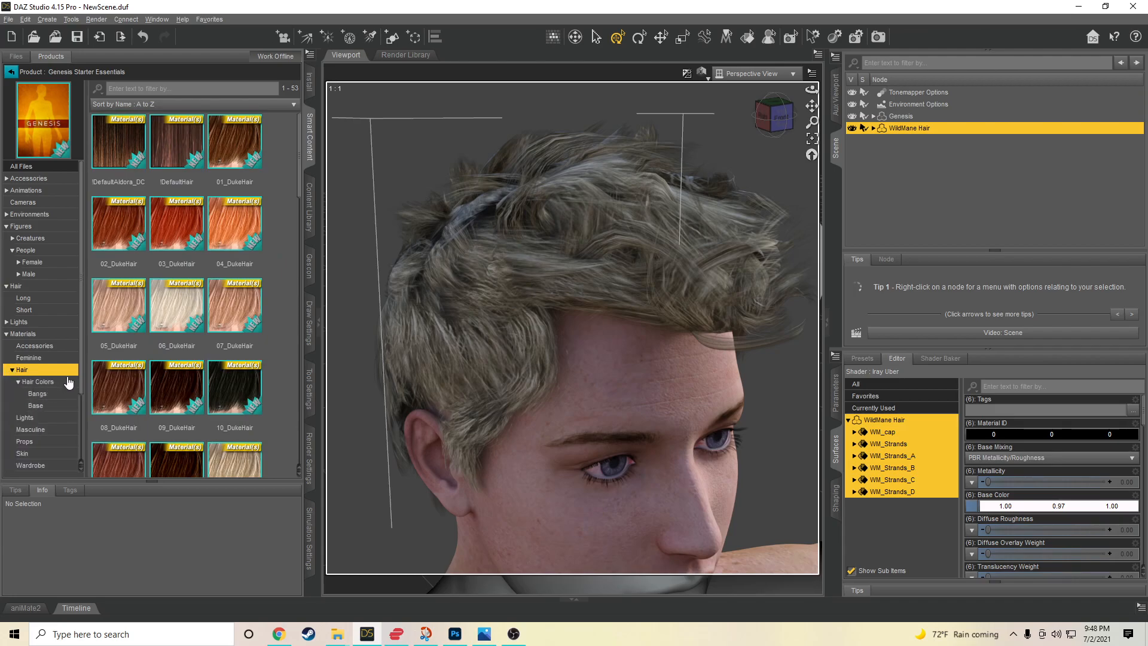
pyautogui.scroll(-3, 69, 383)
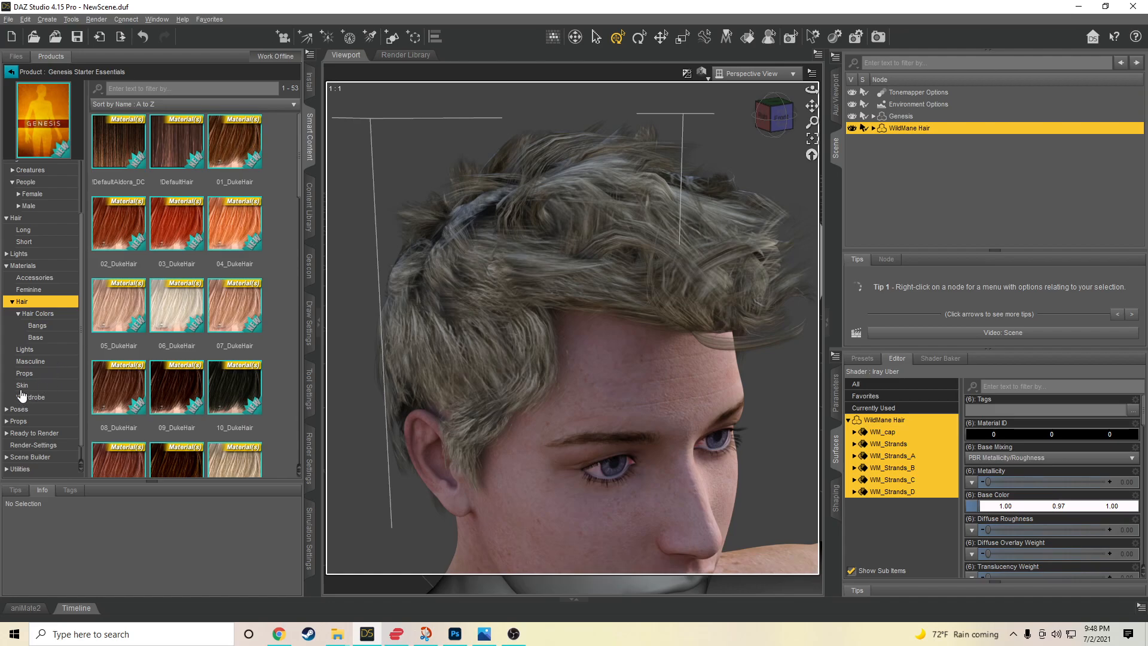
pyautogui.scroll(-10, 254, 357)
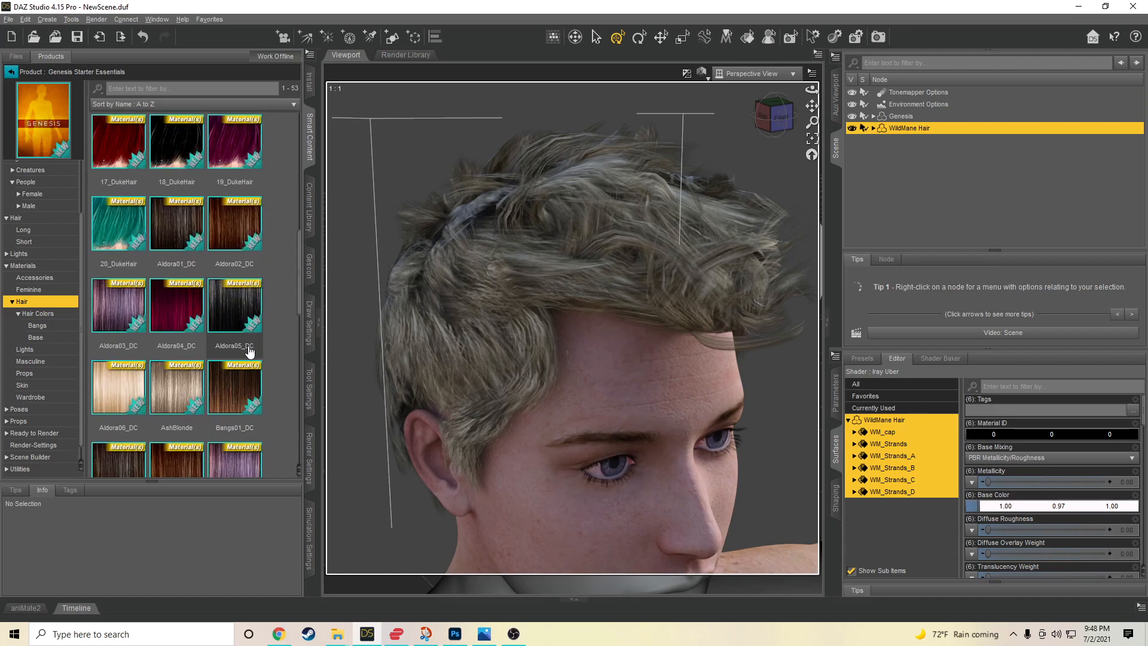
pyautogui.doubleClick(119, 434)
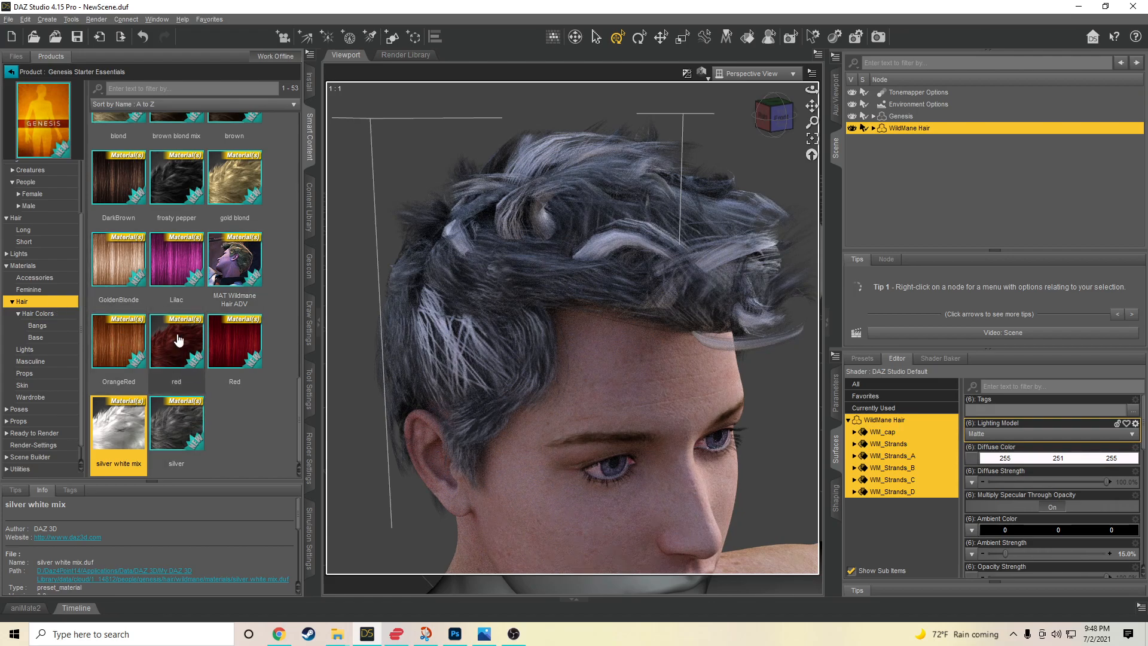
# - Delete WildMane Hair from the scene
pyautogui.click(308, 199)
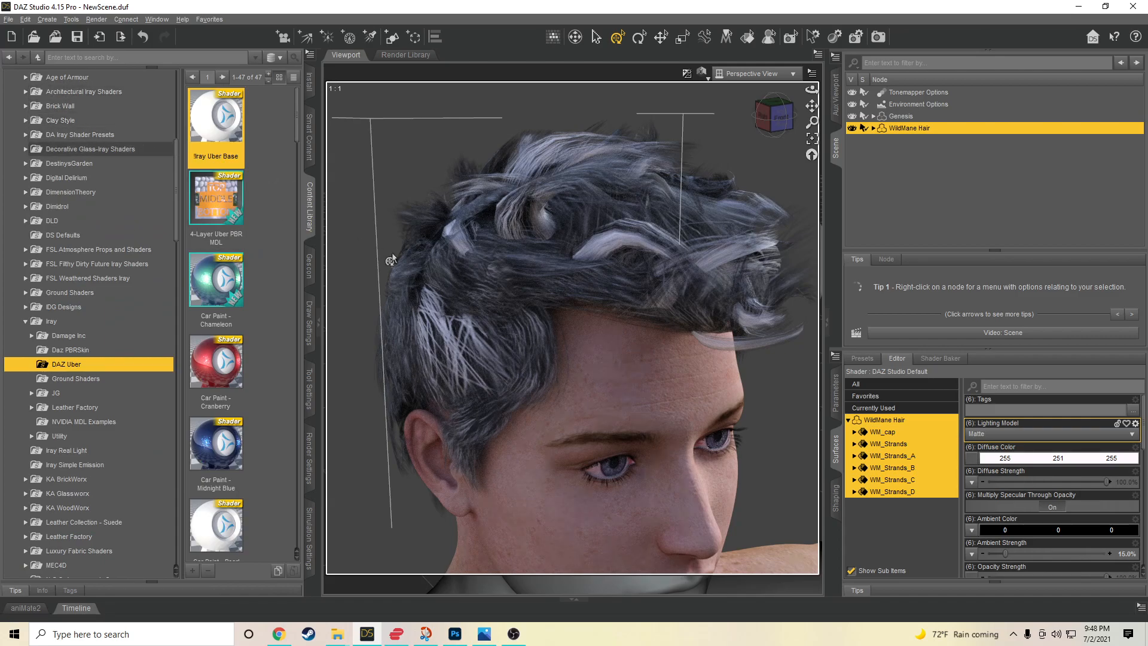
pyautogui.rightClick(907, 130)
pyautogui.click(951, 146)
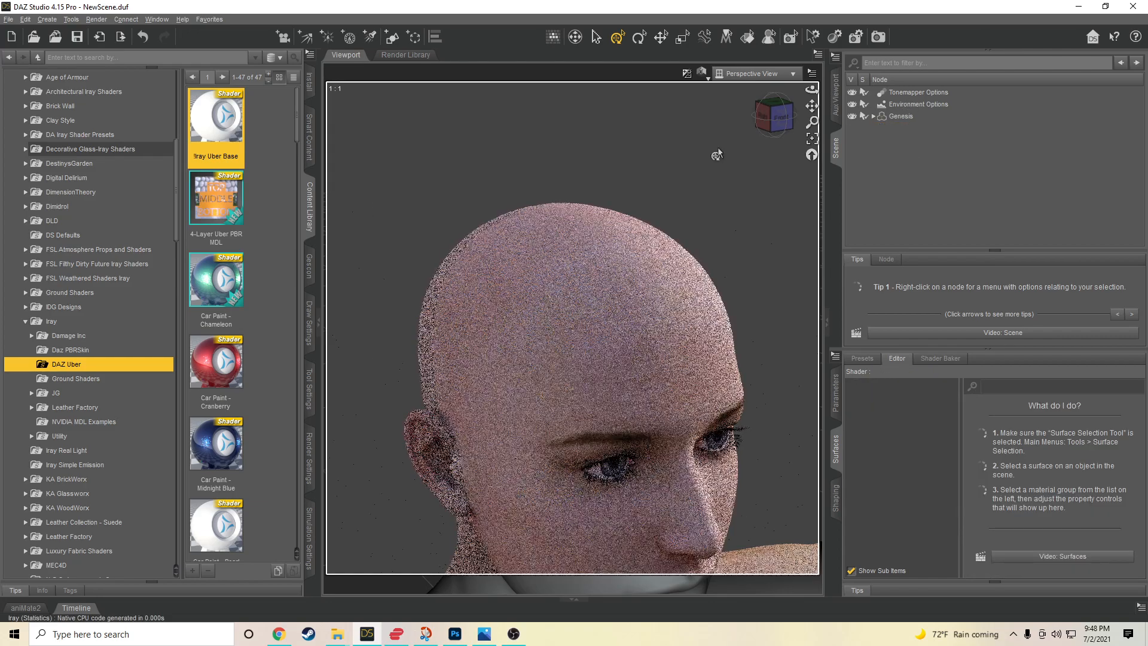
# - Load a fresh WildMane Hair from Genesis Starter Essentials with the Genesis figure selected
pyautogui.click(891, 116)
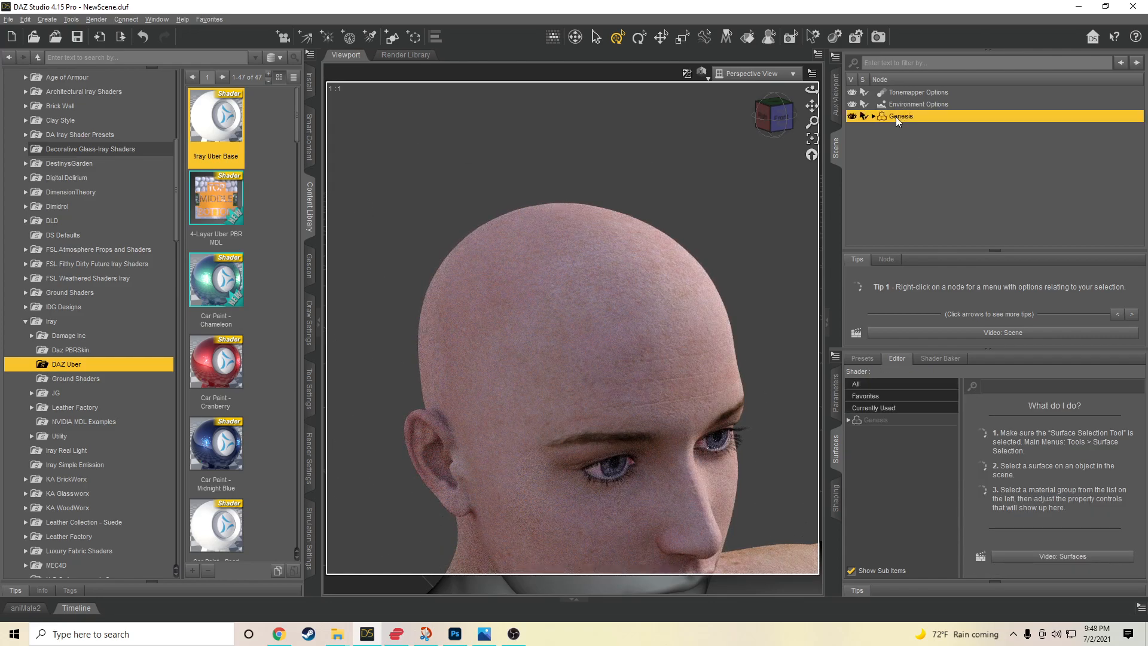
pyautogui.click(306, 170)
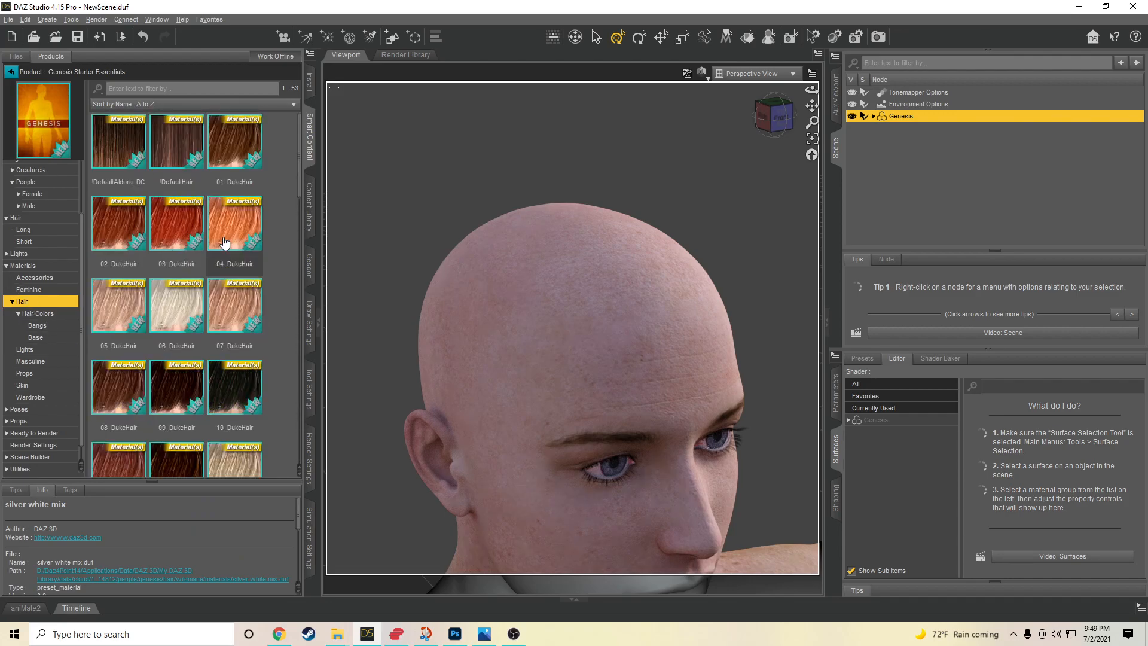
pyautogui.click(19, 218)
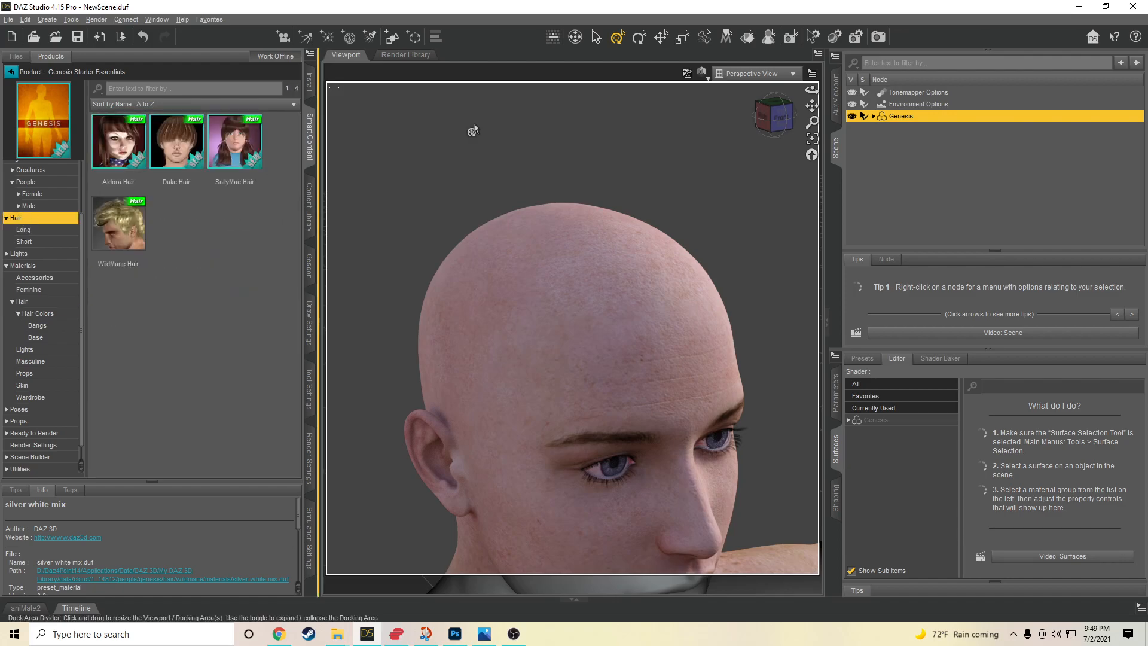
pyautogui.doubleClick(105, 226)
# - Filter all installed products by "convert" and run the RSSY 3Delight to Iray script from the RSSY 3Delight to Iray Converter
pyautogui.click(12, 73)
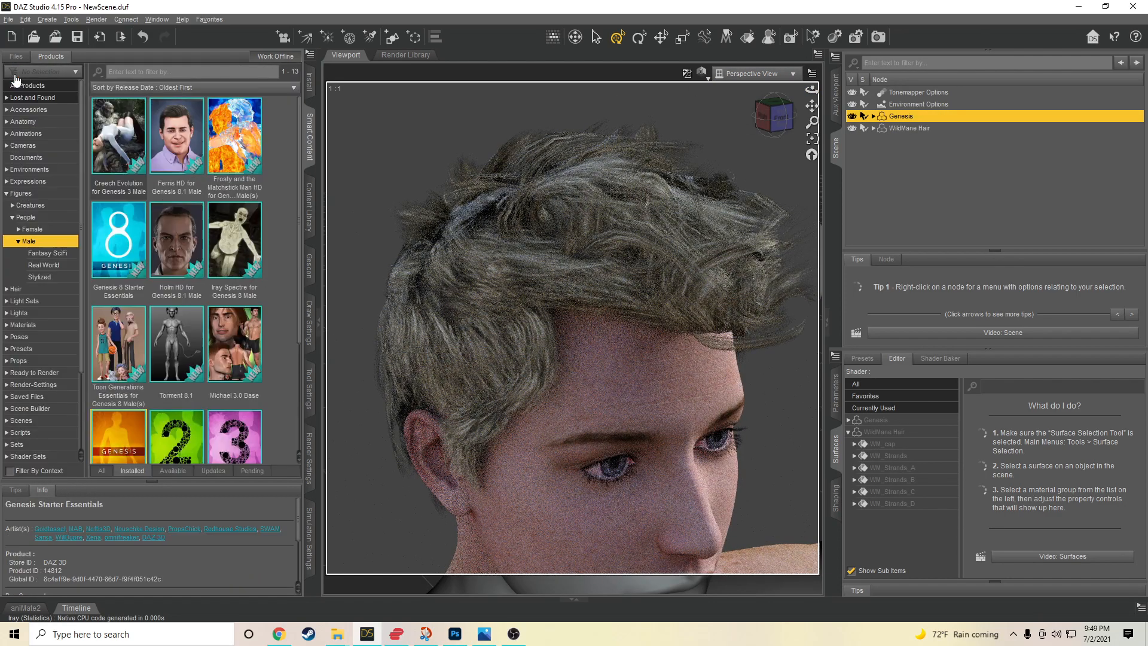
pyautogui.click(30, 86)
pyautogui.click(127, 72)
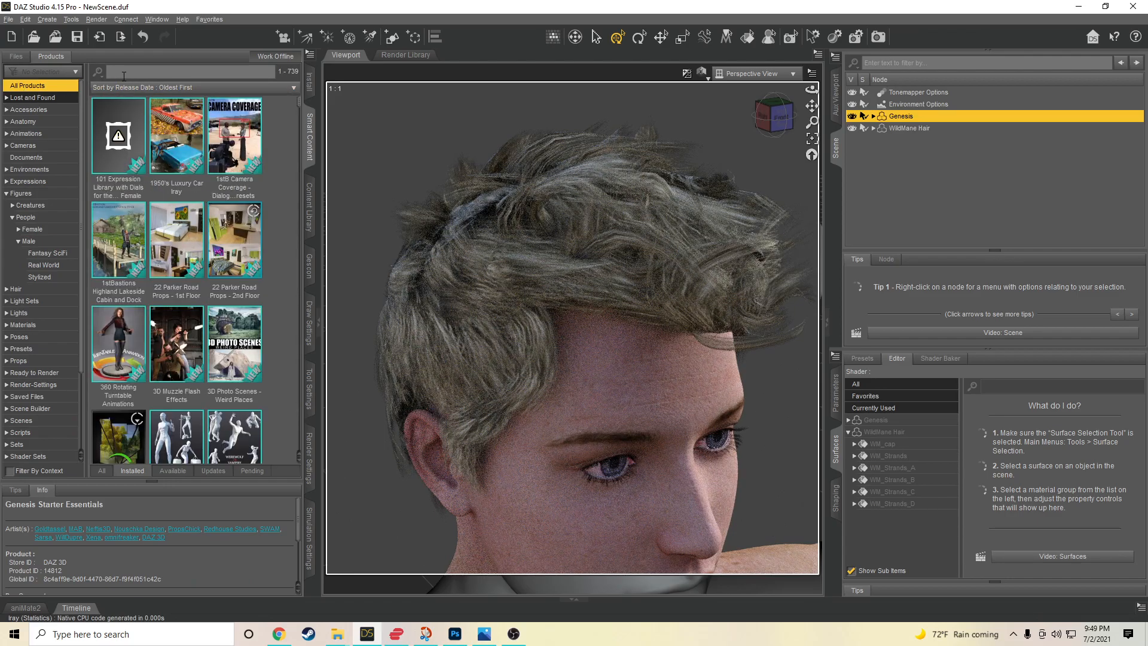
pyautogui.write('convert')
pyautogui.press('Return')
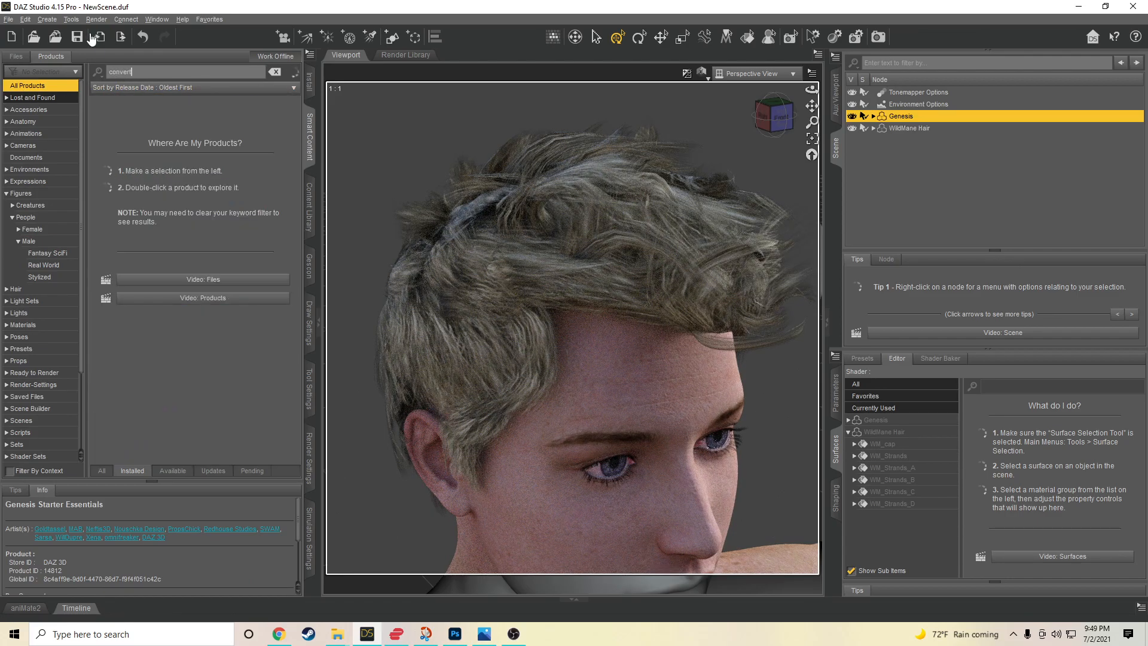
pyautogui.doubleClick(127, 242)
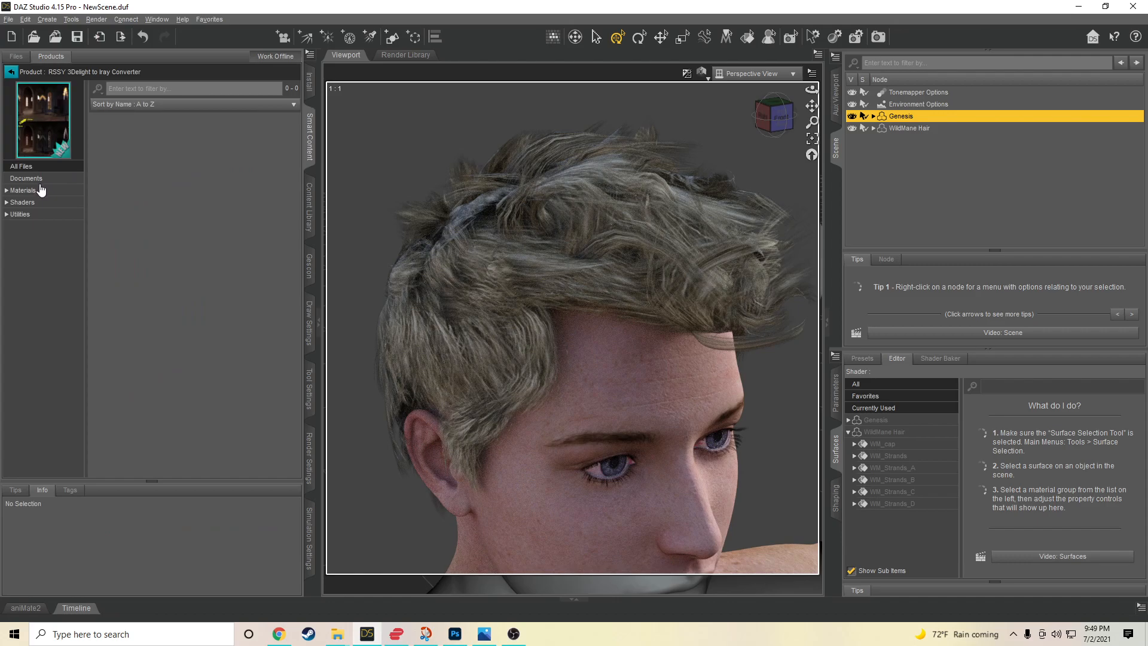
pyautogui.click(13, 215)
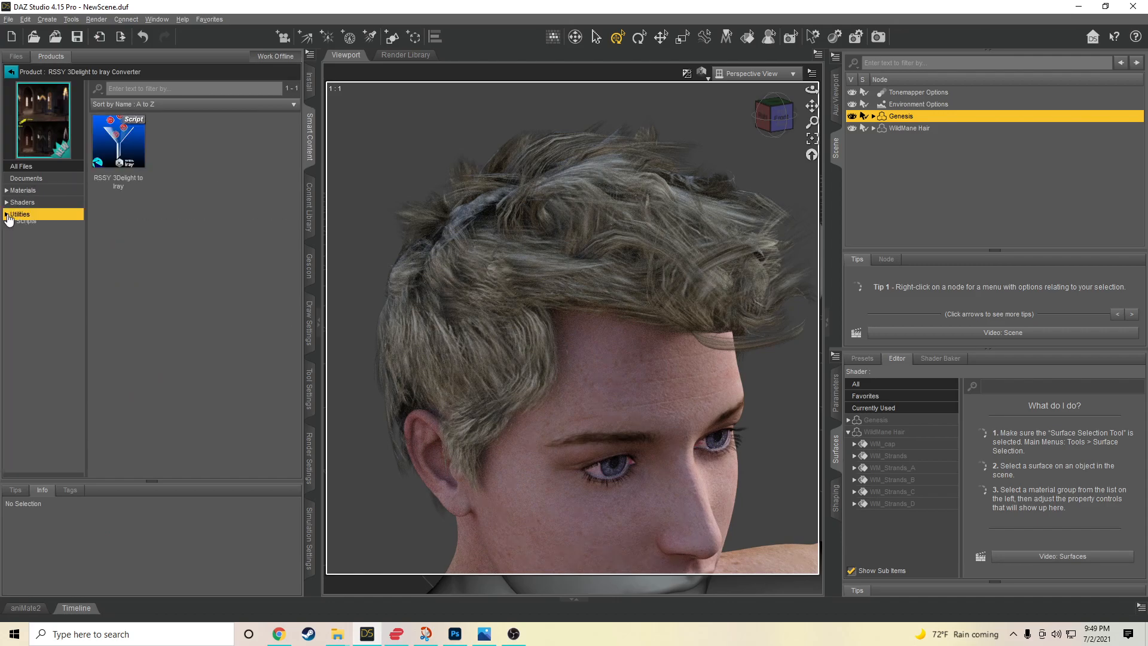
pyautogui.click(130, 143)
pyautogui.doubleClick(129, 143)
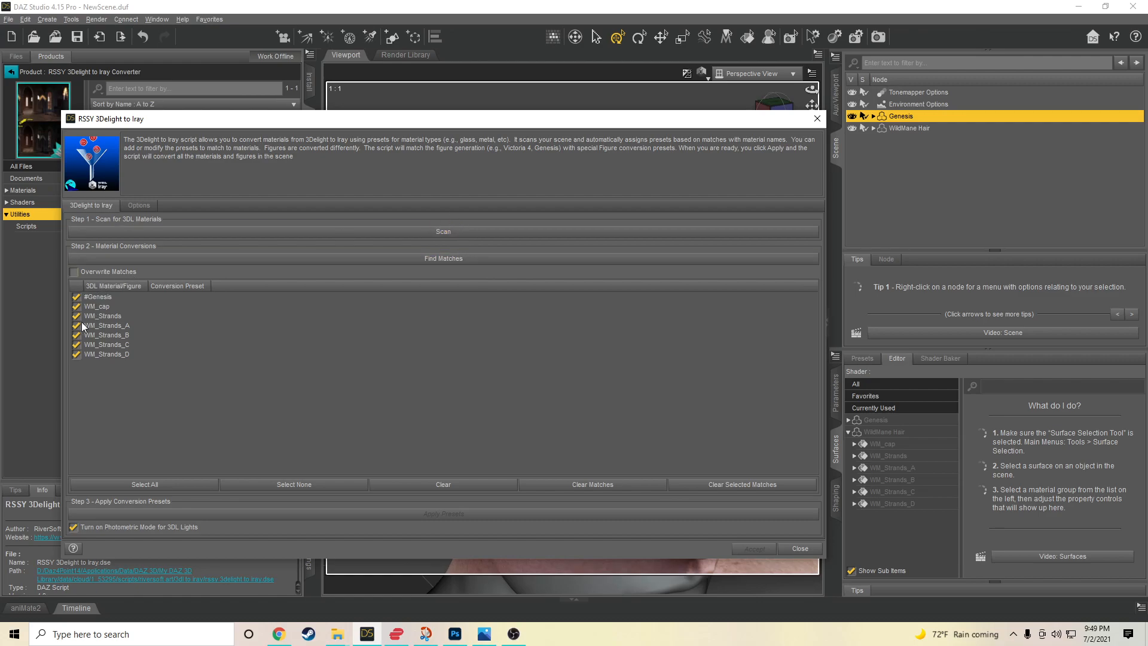
# - Exclude #Genesis from the conversion, find presets for the WM_cap and WM_Strands materials, and apply and accept them
pyautogui.click(76, 297)
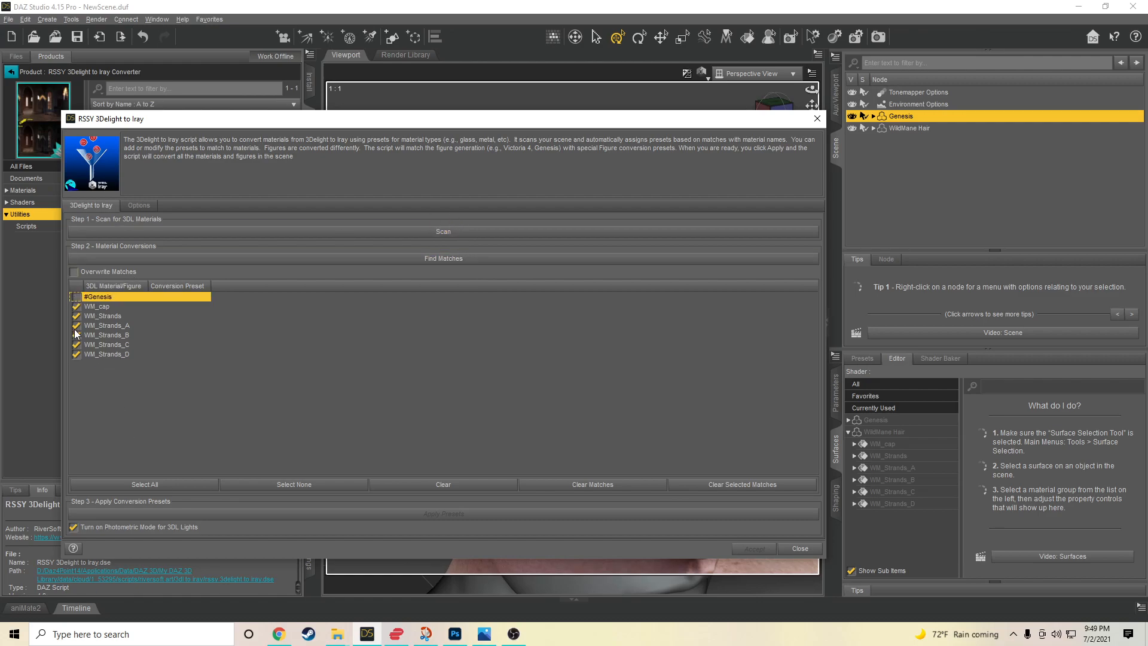
pyautogui.click(446, 261)
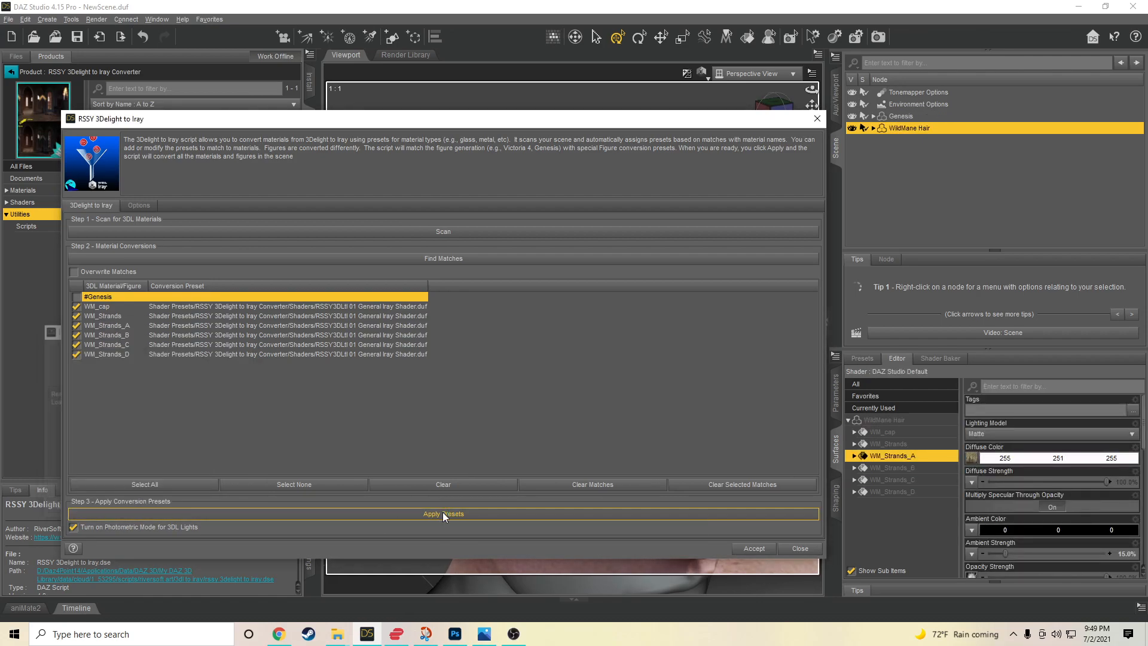
pyautogui.click(754, 548)
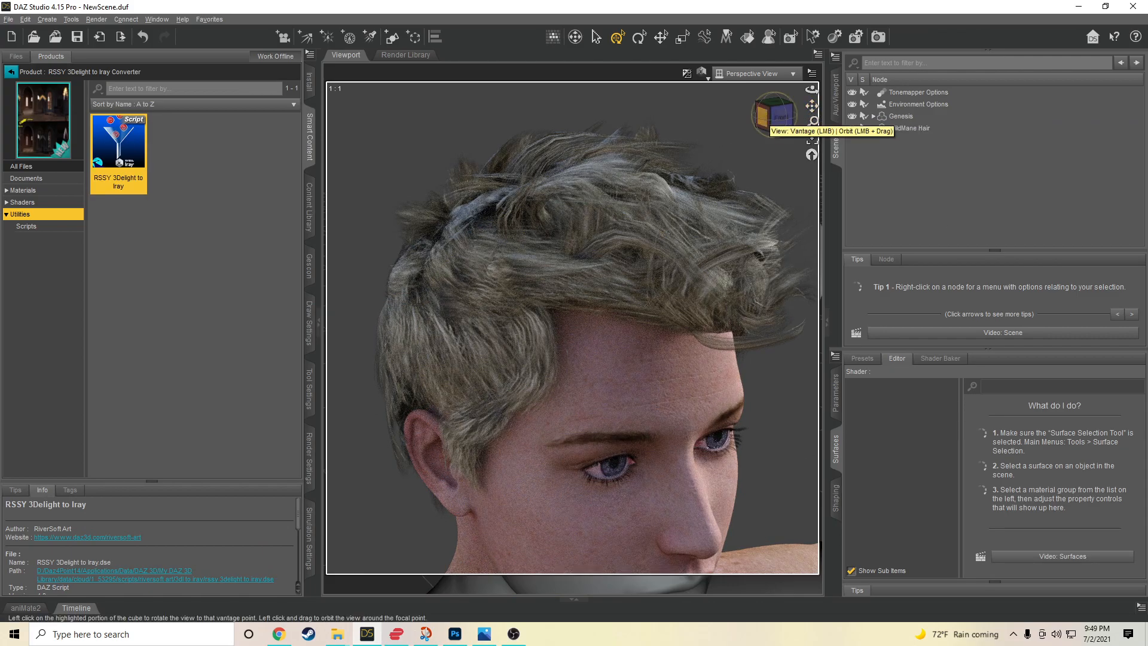
# - Select all surfaces of WildMane Hair and set their Metallicity to 1
pyautogui.moveTo(771, 115); pyautogui.dragTo(795, 129)
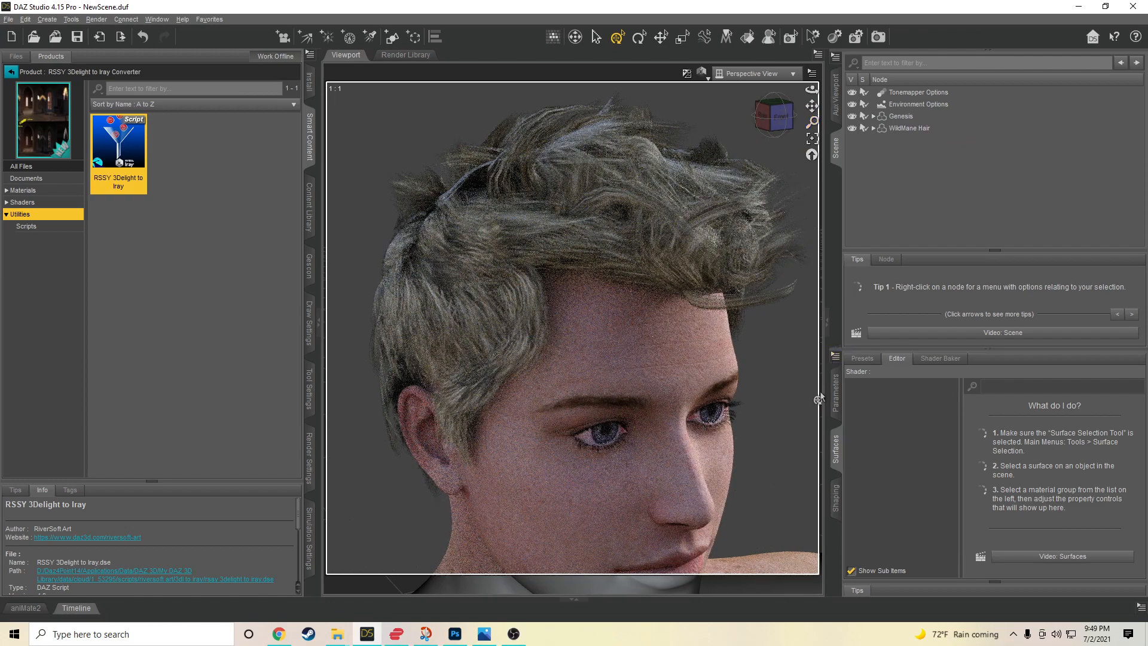
pyautogui.click(879, 127)
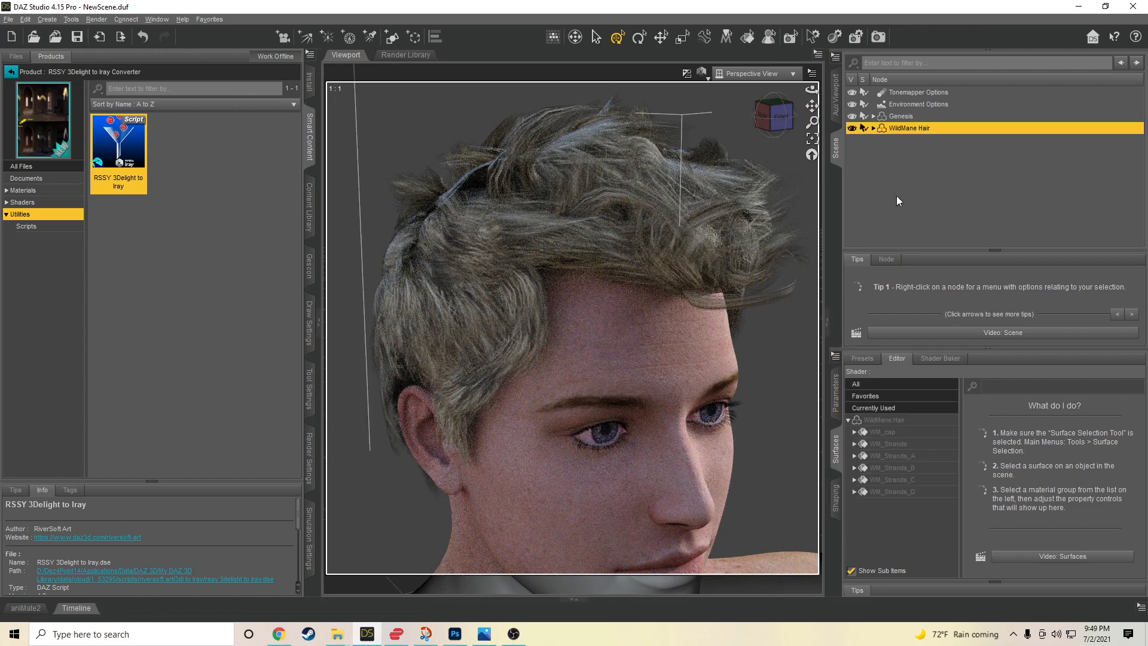
pyautogui.click(885, 420)
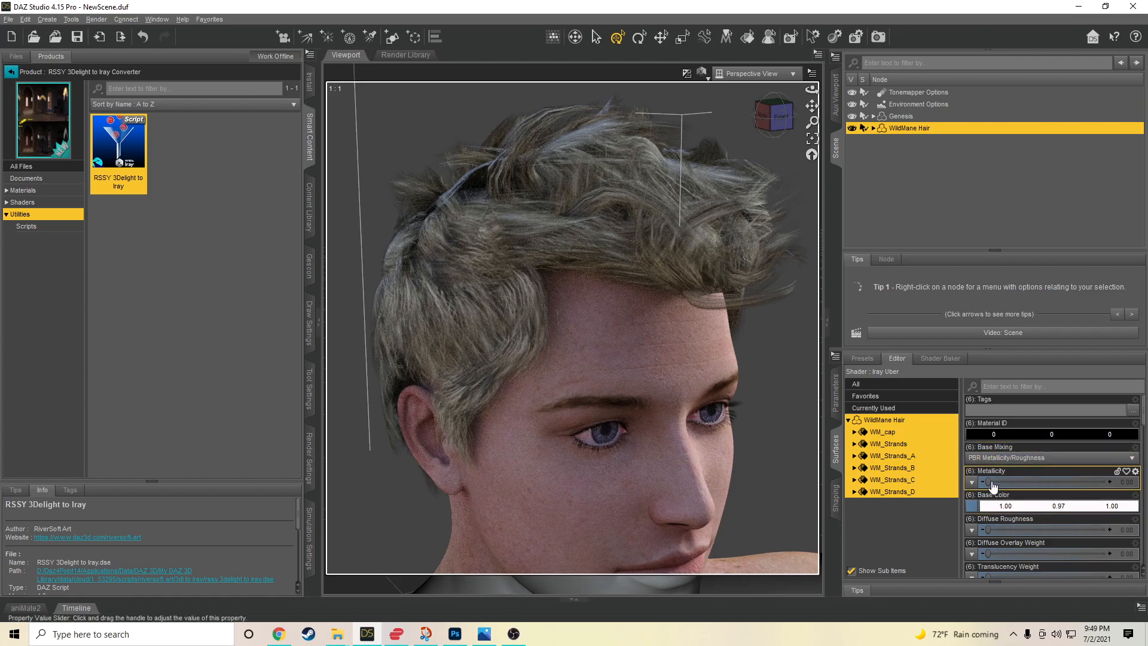
pyautogui.click(1123, 482)
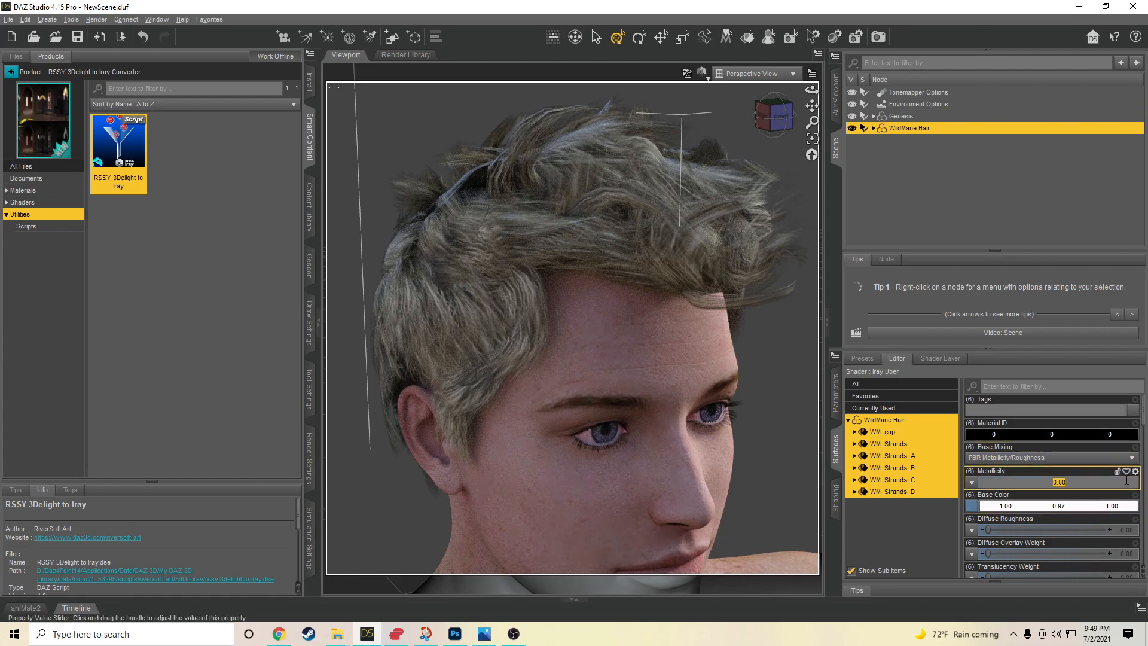
pyautogui.write('1')
pyautogui.press('Return')
# - Set the Glossy Reflectivity of all hair surfaces to about 0.89 and Glossy Roughness to about 0.68
pyautogui.scroll(-4, 1074, 490)
pyautogui.scroll(-3, 1015, 459)
pyautogui.scroll(-3, 1015, 459)
pyautogui.moveTo(1047, 434)
pyautogui.mouseDown()
pyautogui.moveTo(1093, 426)
pyautogui.moveTo(1105, 458)
pyautogui.moveTo(991, 458)
pyautogui.moveTo(1076, 457)
pyautogui.moveTo(1039, 453)
pyautogui.mouseUp()
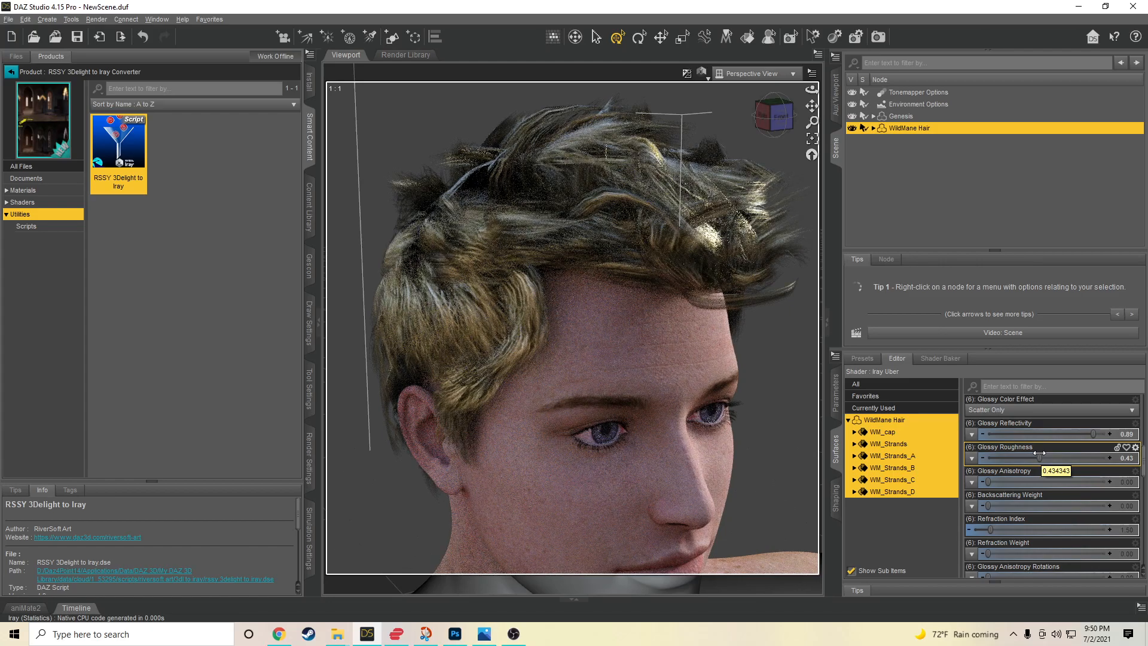
pyautogui.moveTo(1039, 453)
pyautogui.mouseDown()
pyautogui.moveTo(1068, 455)
pyautogui.moveTo(1029, 451)
pyautogui.mouseUp()
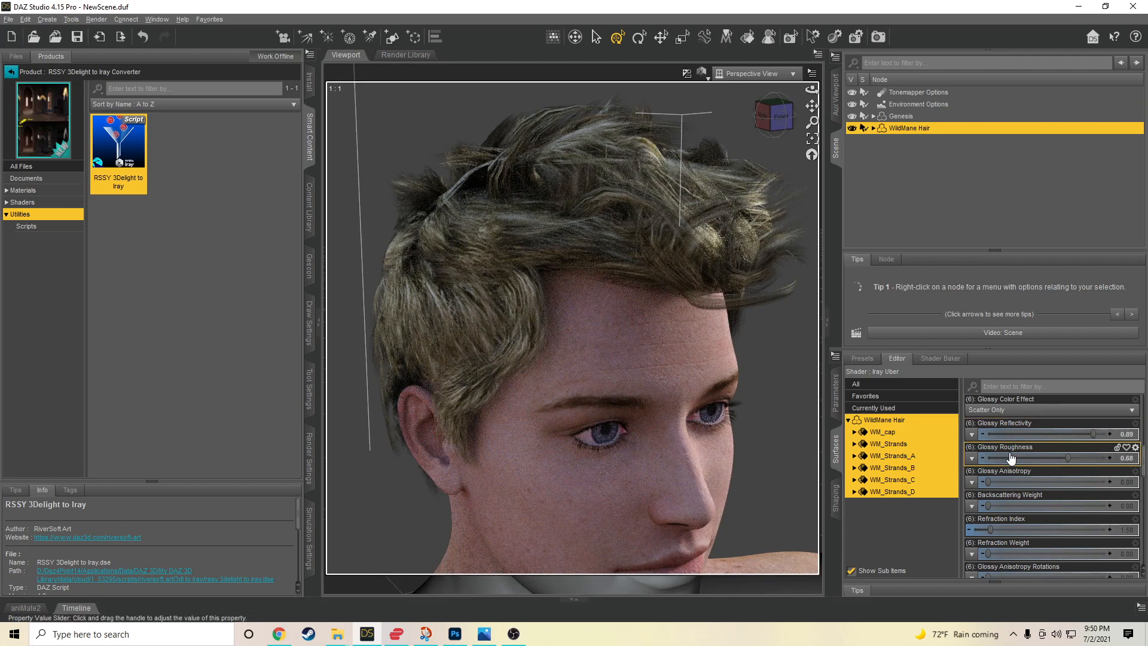
# - Give all hair surfaces a Diffuse Overlay Weight of about 0.096 and a blue overlay color of 0.00, 0.22, 1.00
pyautogui.scroll(5, 1009, 458)
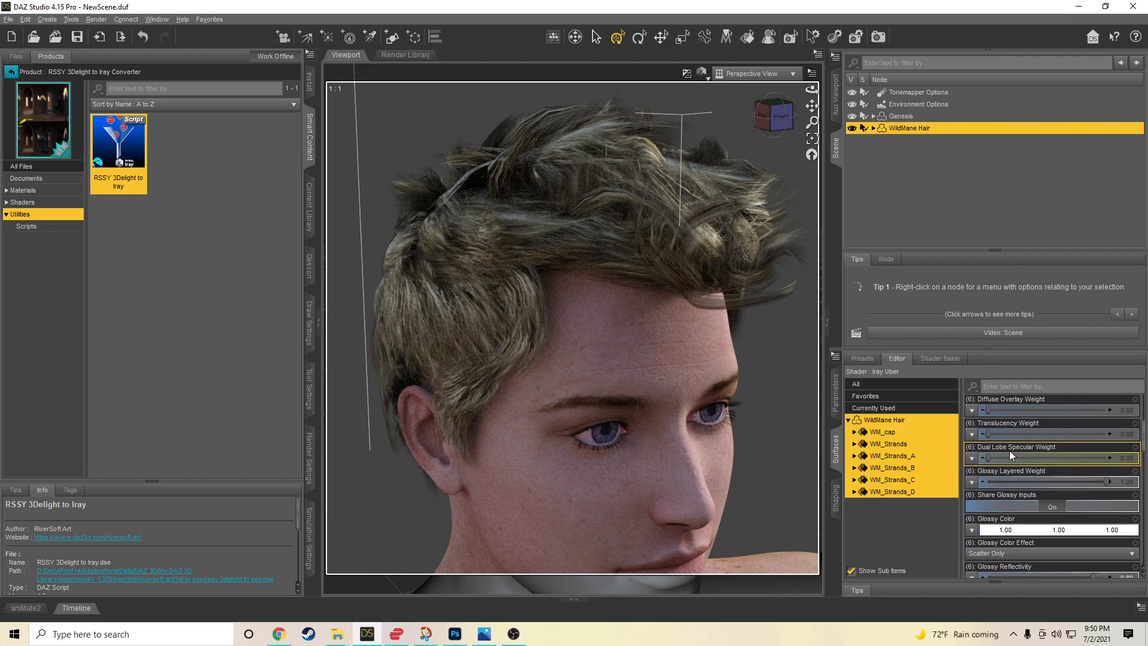
pyautogui.scroll(1, 1009, 454)
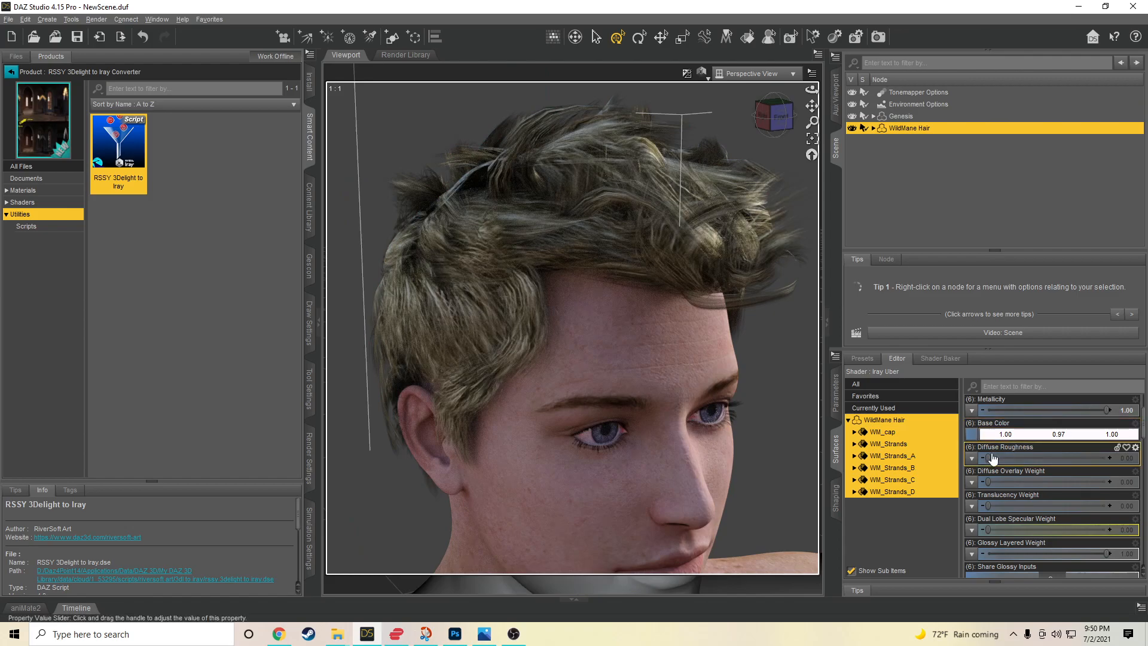
pyautogui.moveTo(990, 456); pyautogui.dragTo(998, 481)
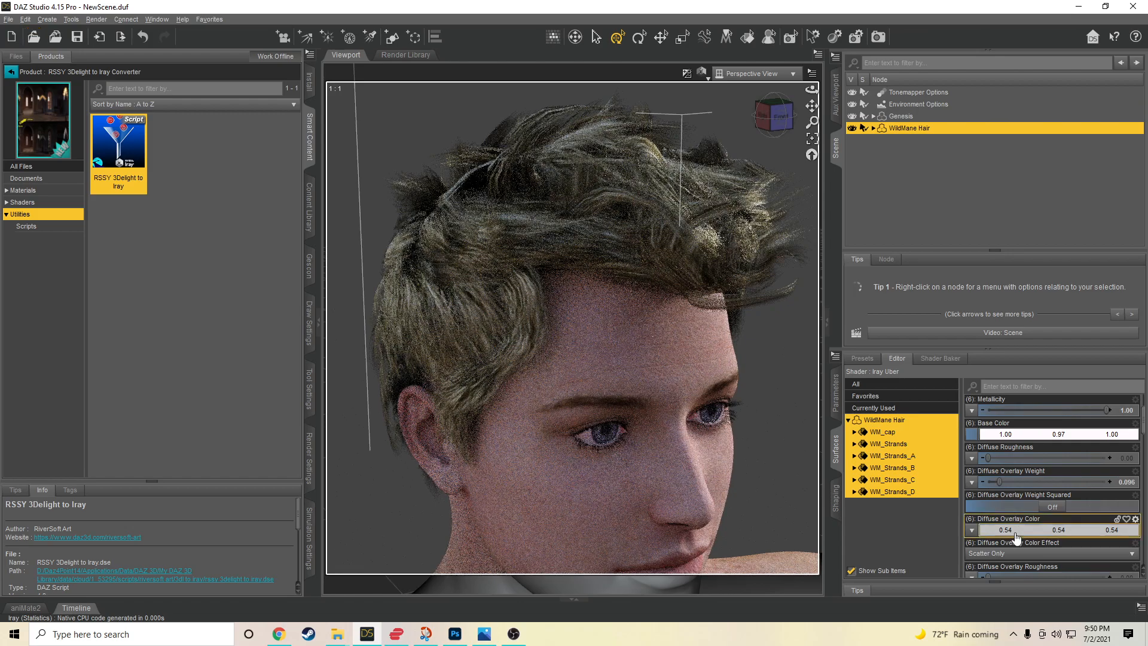
pyautogui.click(971, 530)
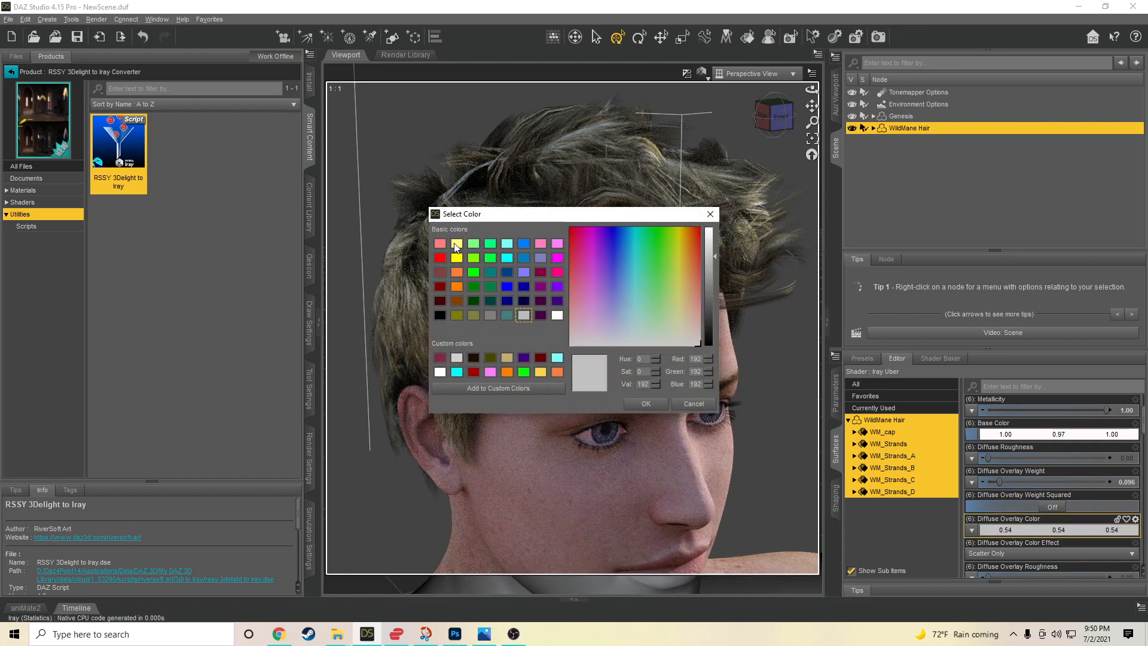
pyautogui.click(524, 244)
pyautogui.click(646, 403)
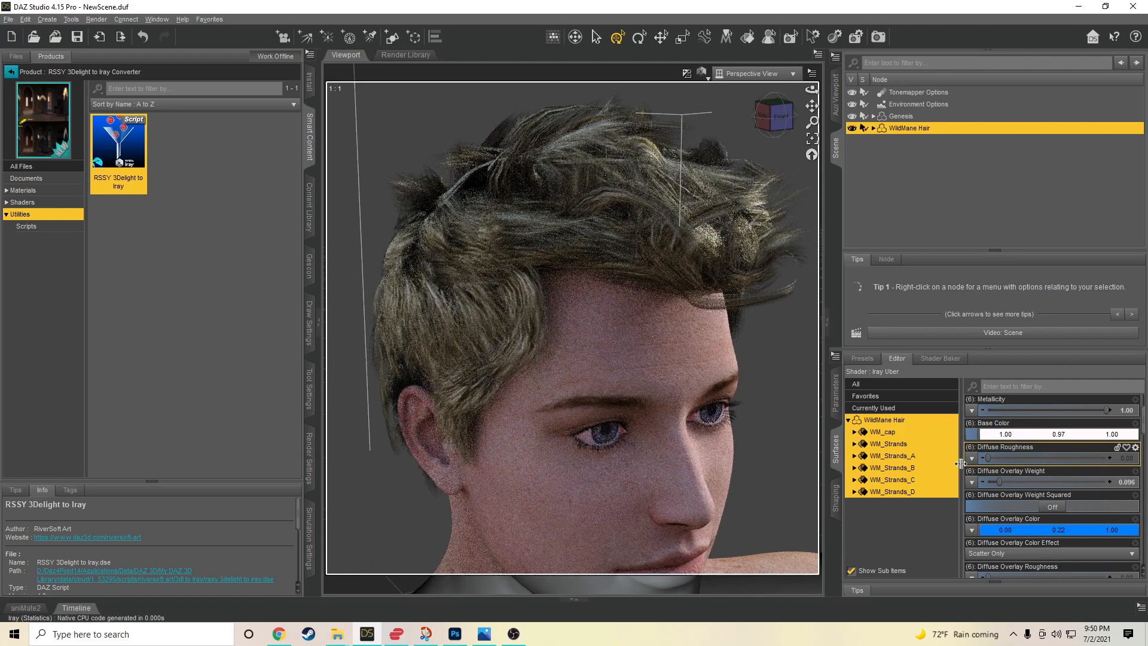
# - Raise the Diffuse Overlay Weight of all hair surfaces to 1.00 and try Diffuse Overlay Weight Squared on and off
pyautogui.moveTo(1010, 482); pyautogui.dragTo(1111, 480)
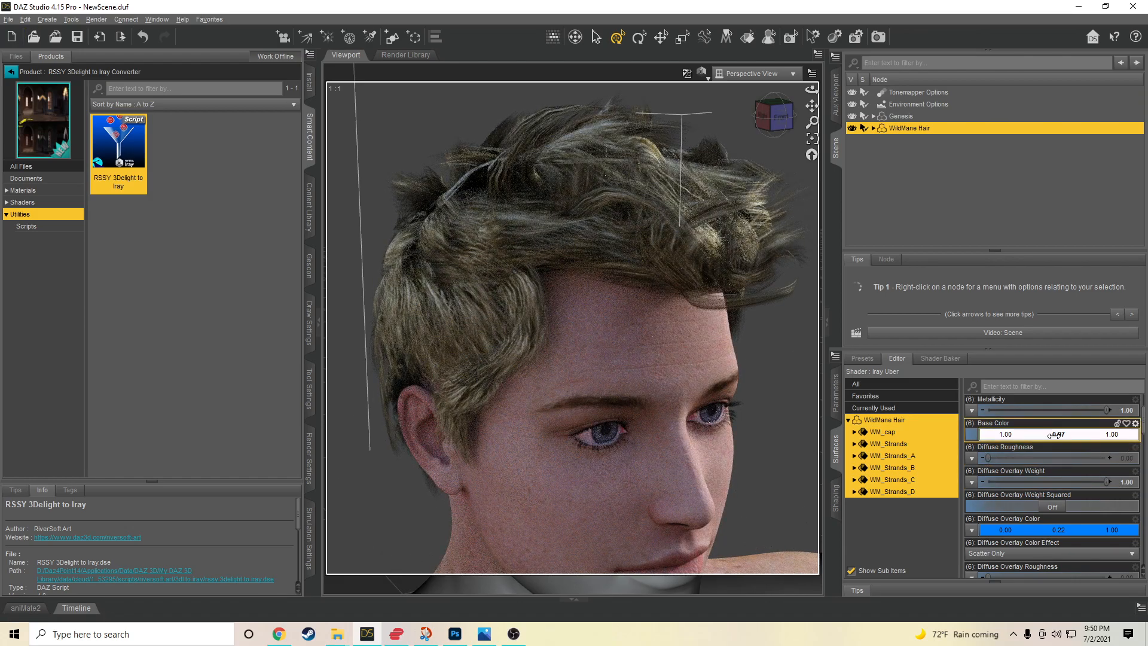
pyautogui.click(1054, 507)
pyautogui.click(1055, 507)
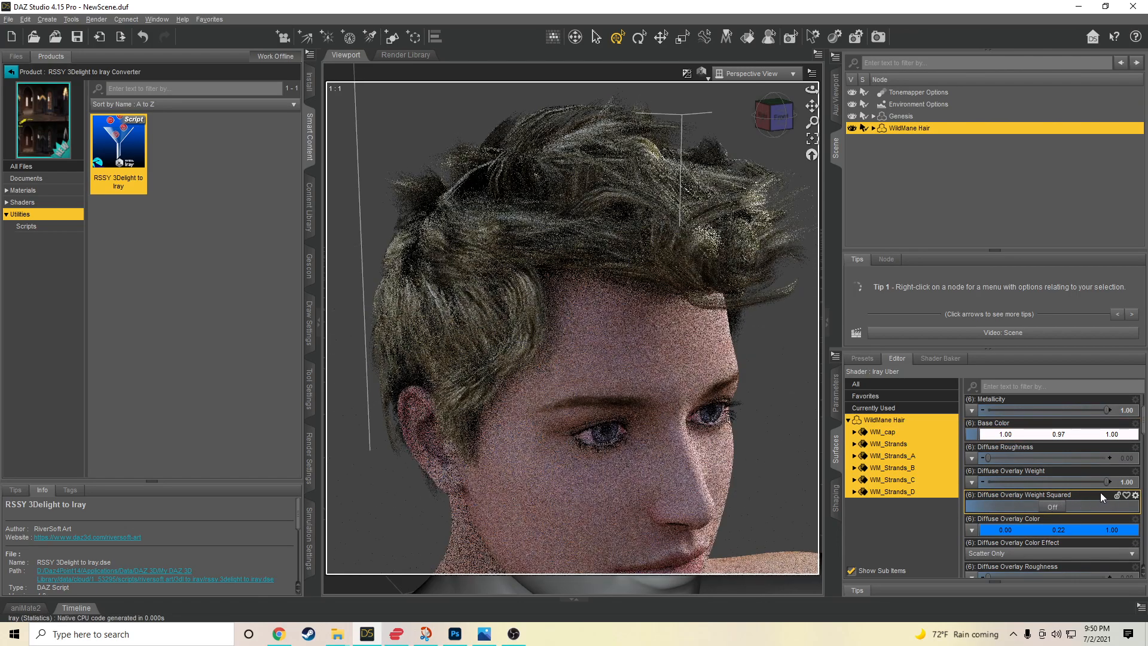
pyautogui.click(1106, 485)
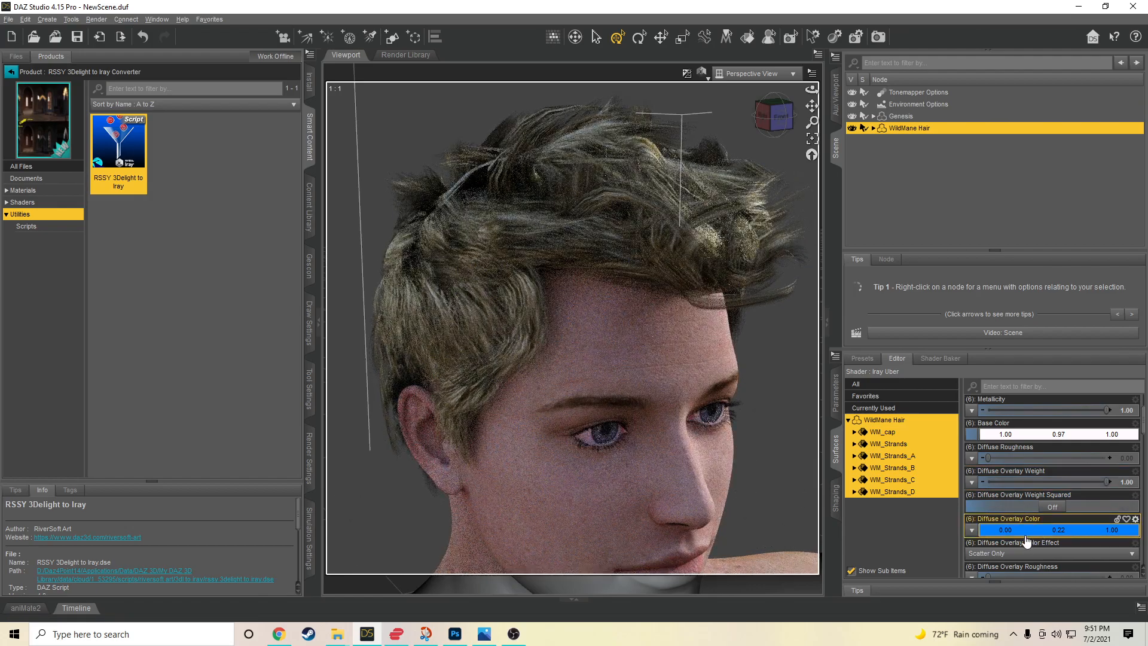
pyautogui.scroll(-3, 1023, 543)
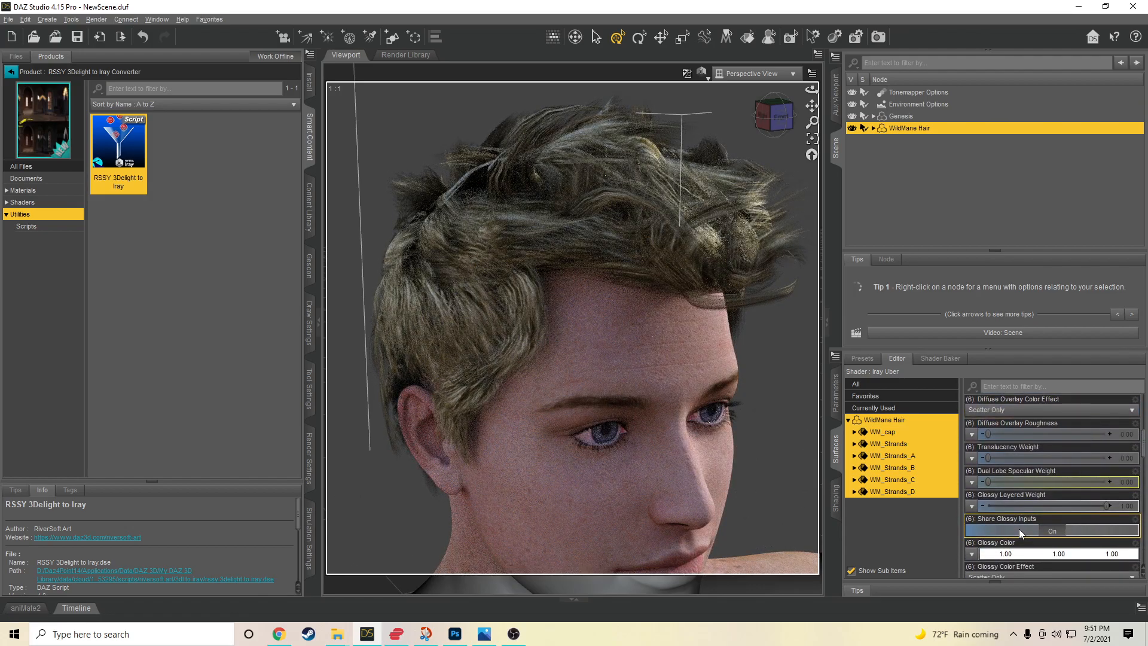
pyautogui.scroll(3, 1019, 529)
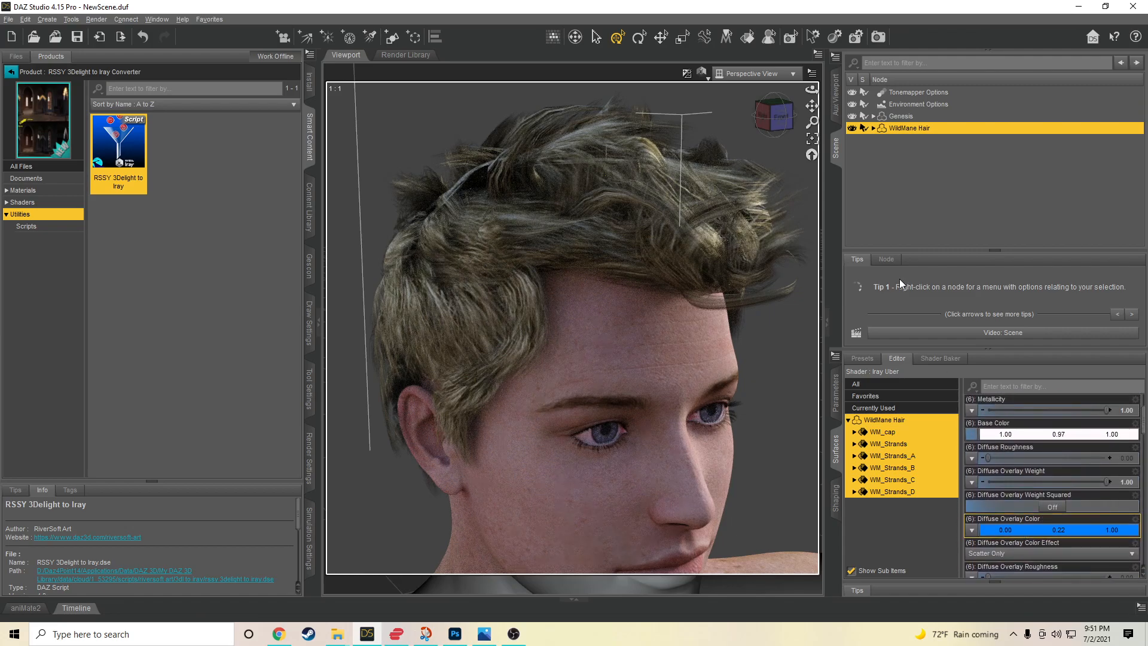
# - Try a pure green Base Color on only the WM_Strands surface
pyautogui.click(874, 128)
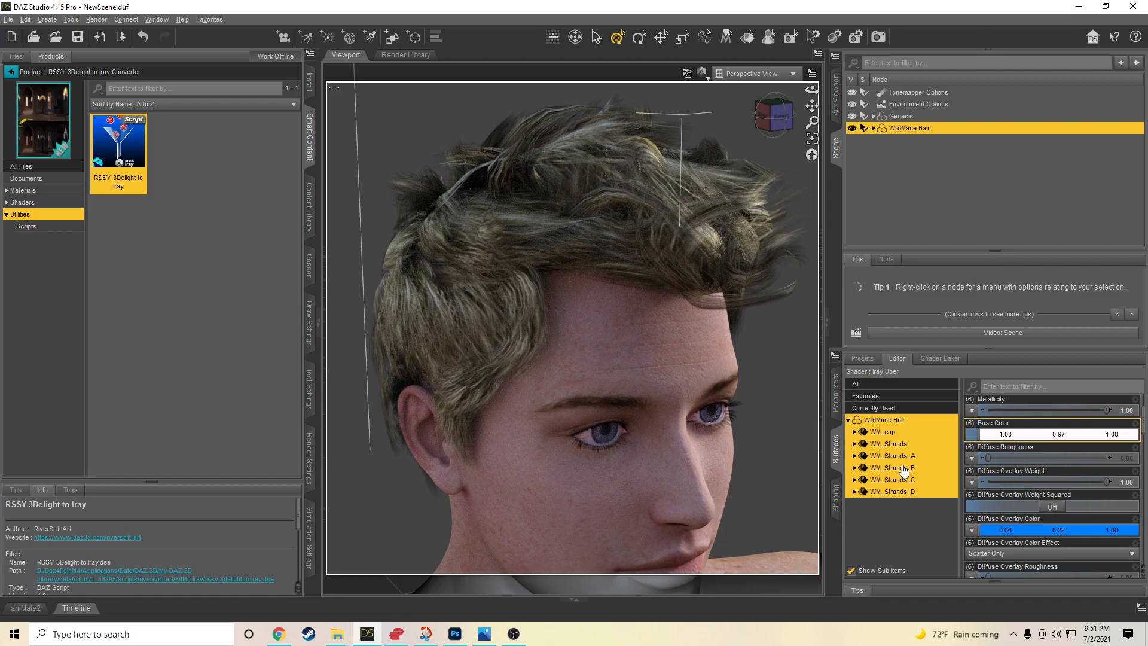
pyautogui.click(895, 444)
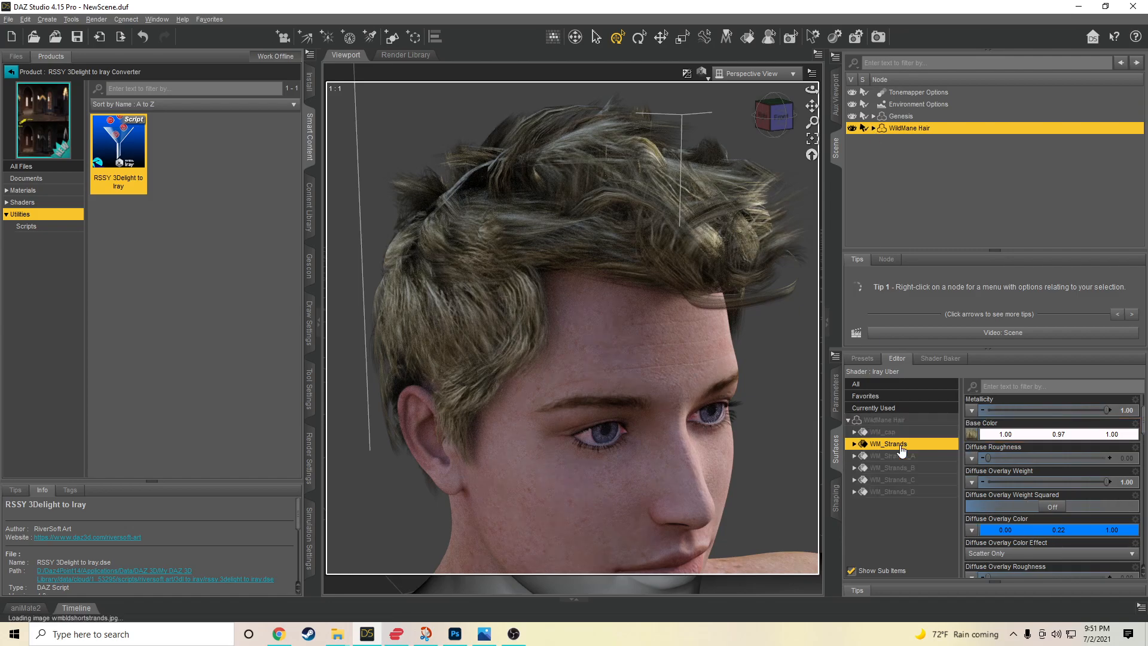
pyautogui.click(1053, 434)
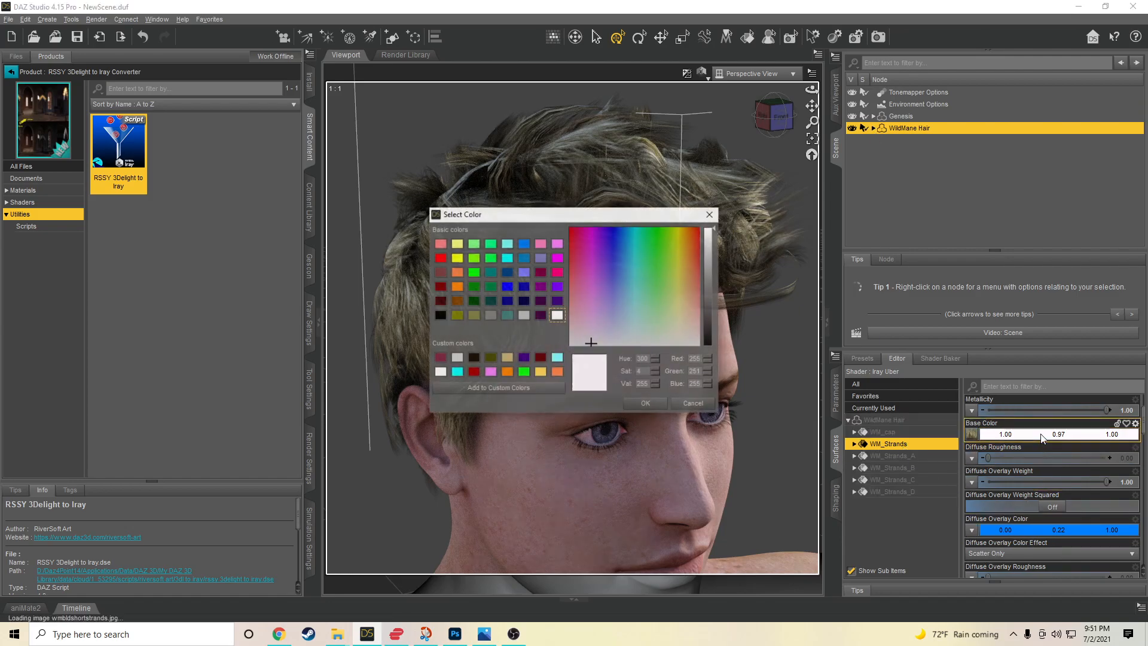
pyautogui.click(474, 272)
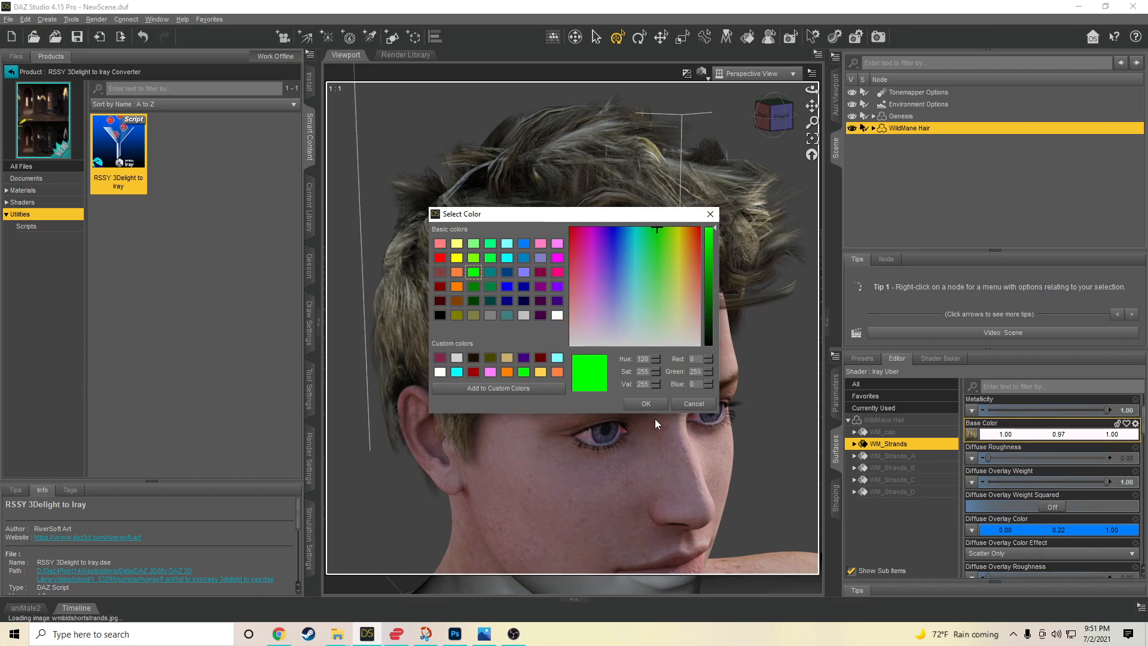
pyautogui.click(646, 403)
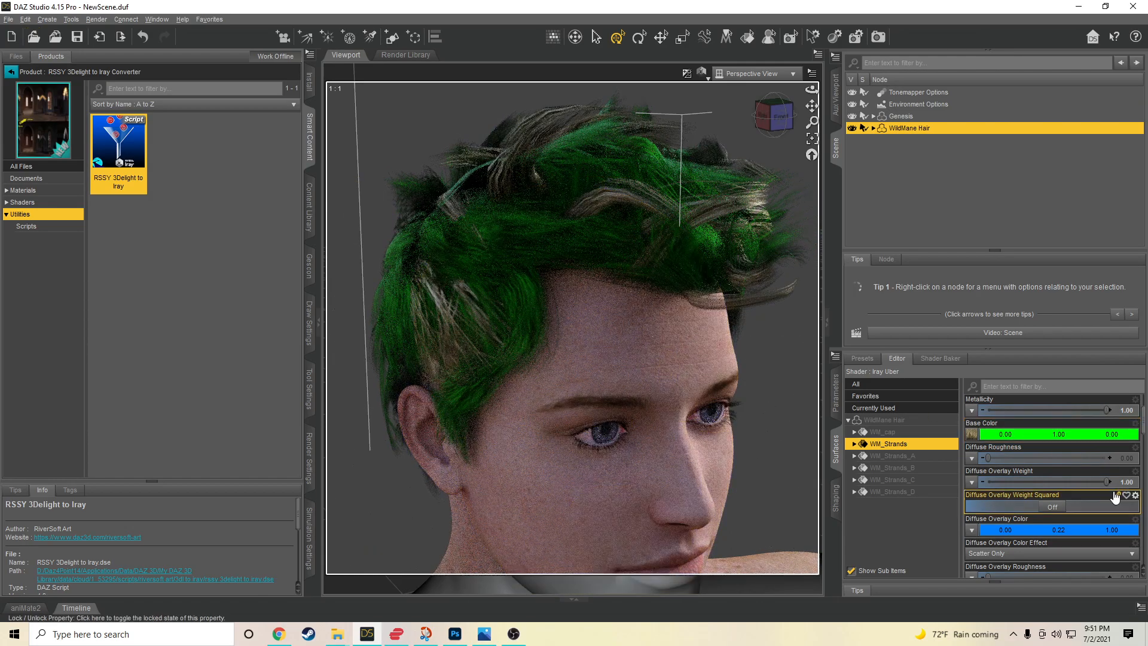
# - Set the Base Color of WM_Strands to pure white
pyautogui.click(1028, 438)
pyautogui.click(556, 316)
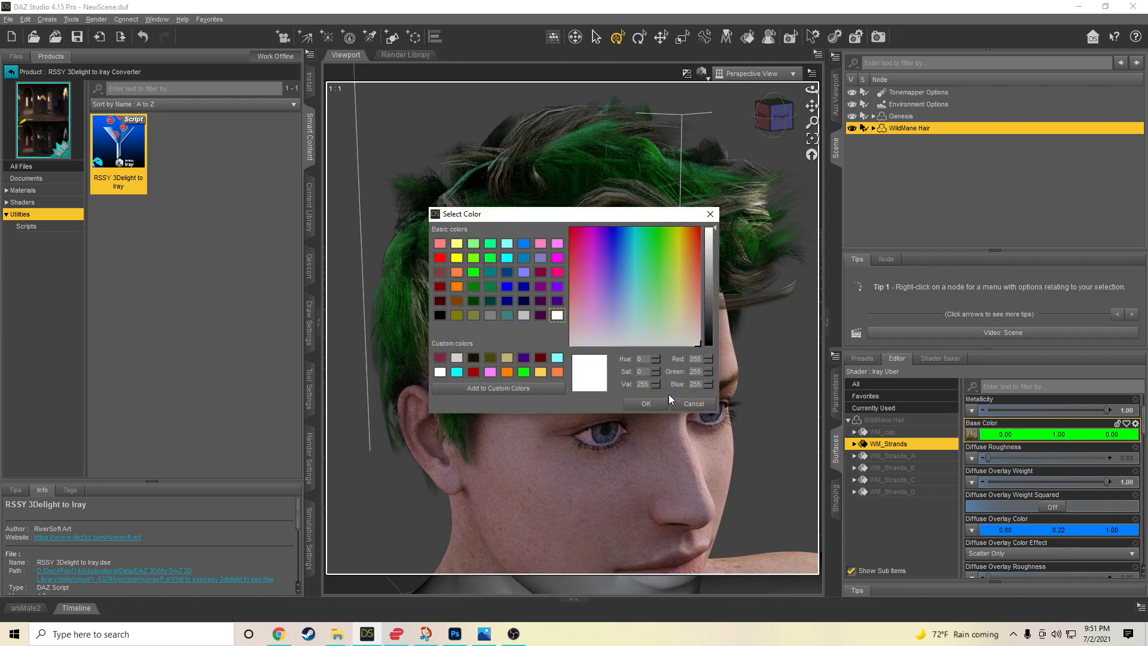
pyautogui.click(646, 403)
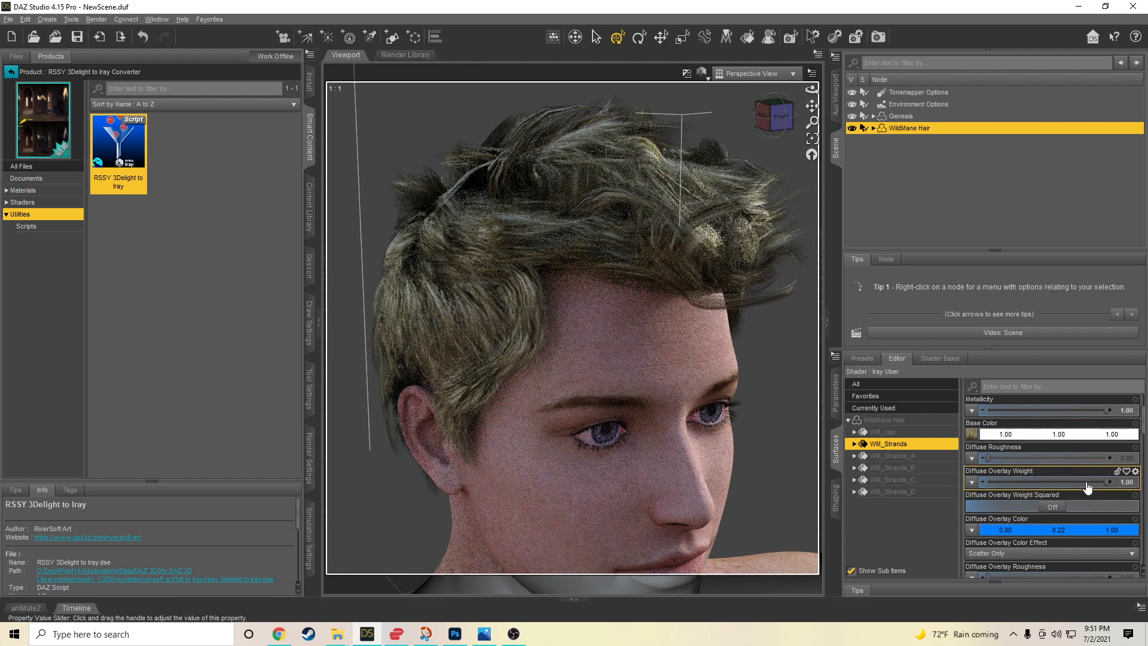
# - Set the Diffuse Roughness and Diffuse Overlay Weight of WM_Strands to about 0.59 each, with a white Diffuse Overlay Color
pyautogui.moveTo(987, 458); pyautogui.dragTo(1041, 458)
pyautogui.moveTo(1107, 481); pyautogui.dragTo(1058, 481)
pyautogui.click(1032, 532)
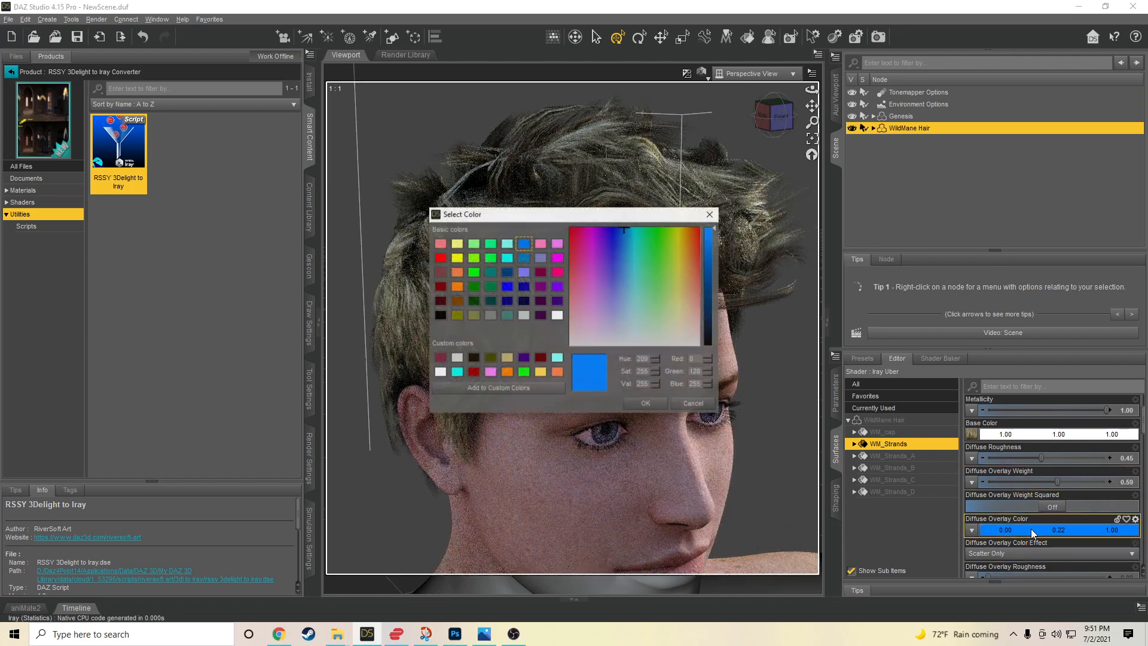
pyautogui.click(556, 316)
pyautogui.click(645, 404)
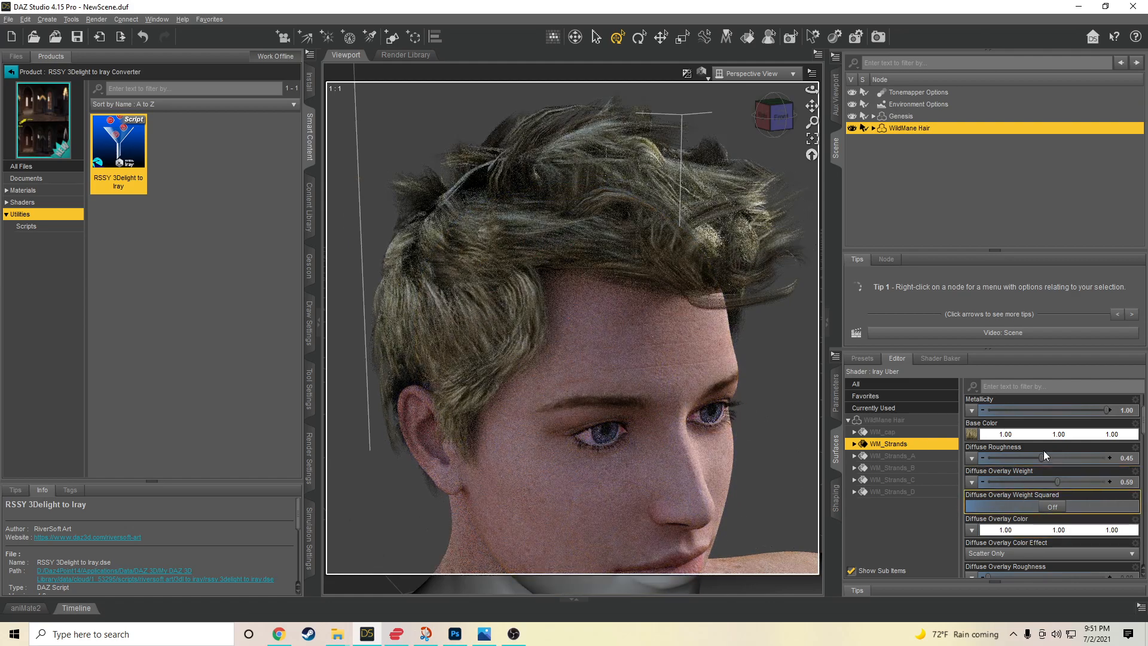
pyautogui.moveTo(1041, 458); pyautogui.dragTo(1057, 458)
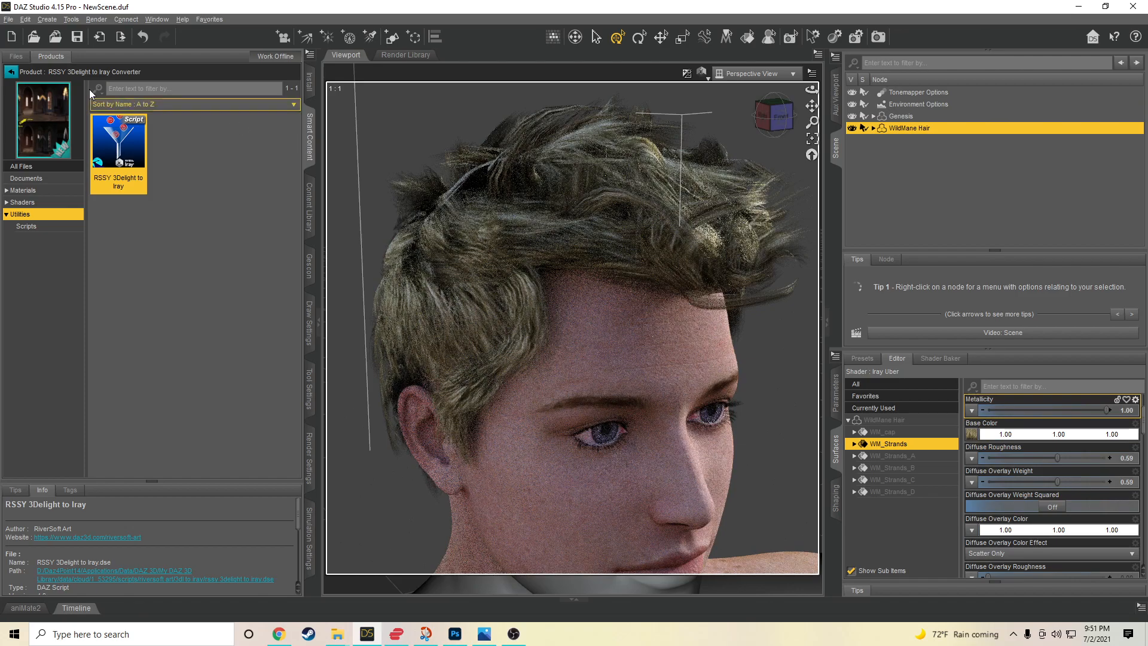
# - Select the Genesis figure and open the materials of the Iray Converter for Genesis product
pyautogui.click(10, 72)
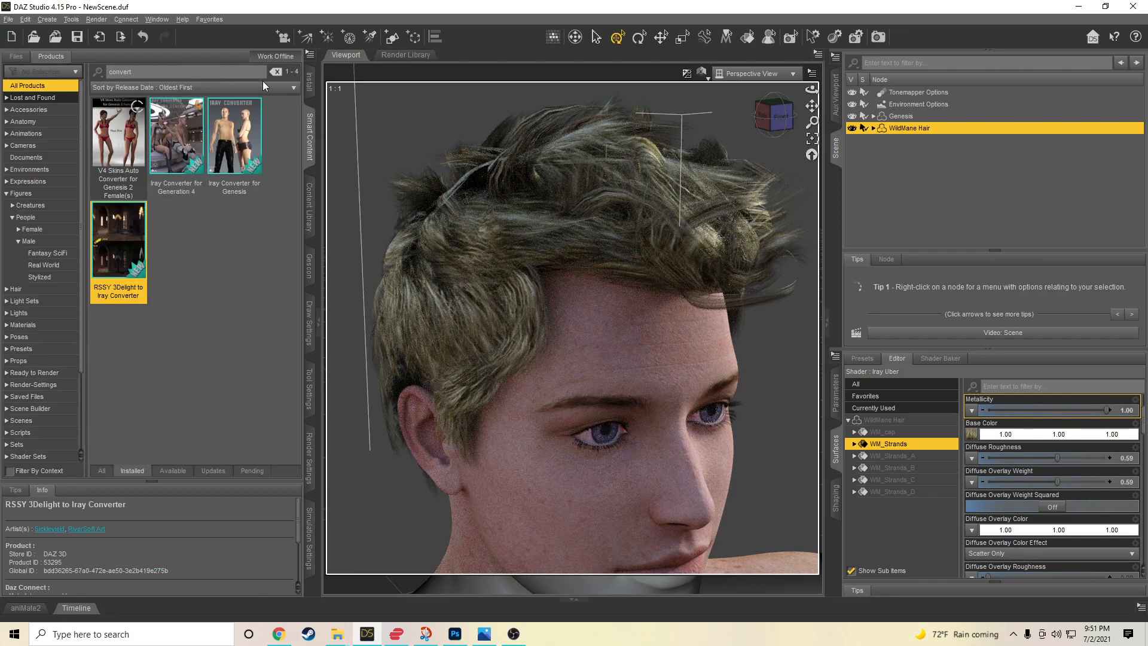
pyautogui.click(905, 116)
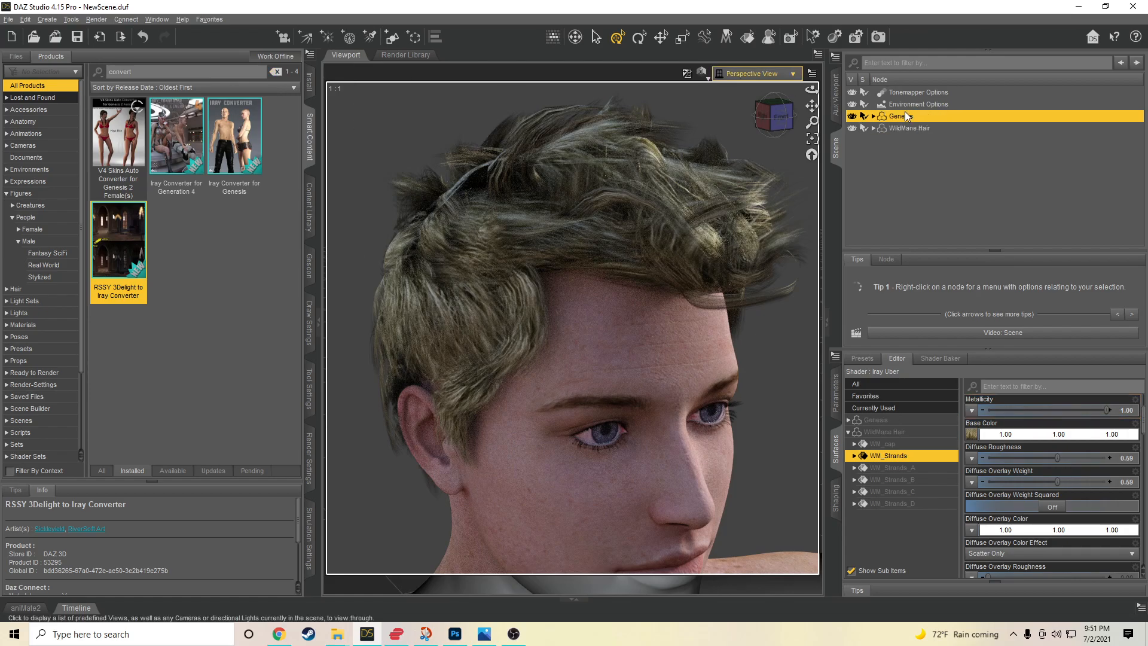
pyautogui.doubleClick(229, 131)
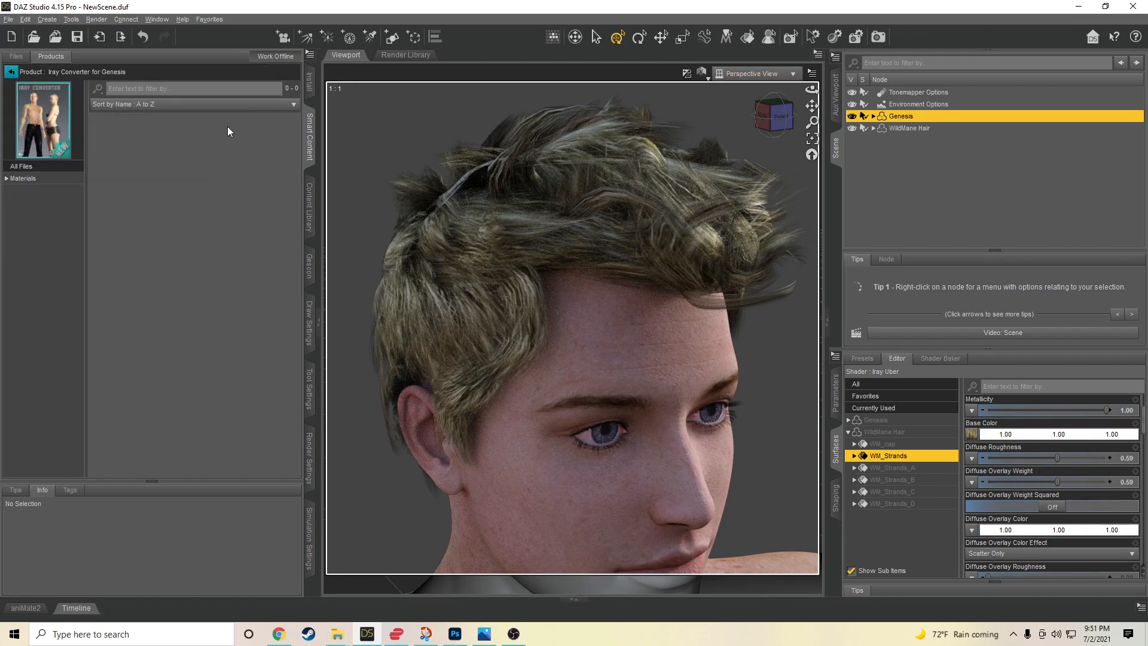
pyautogui.click(22, 178)
# - Frame the face closely and run the GnT !01 Apply Iray Materials On Genesis MAG script on the Genesis figure
pyautogui.moveTo(811, 123); pyautogui.dragTo(811, 150)
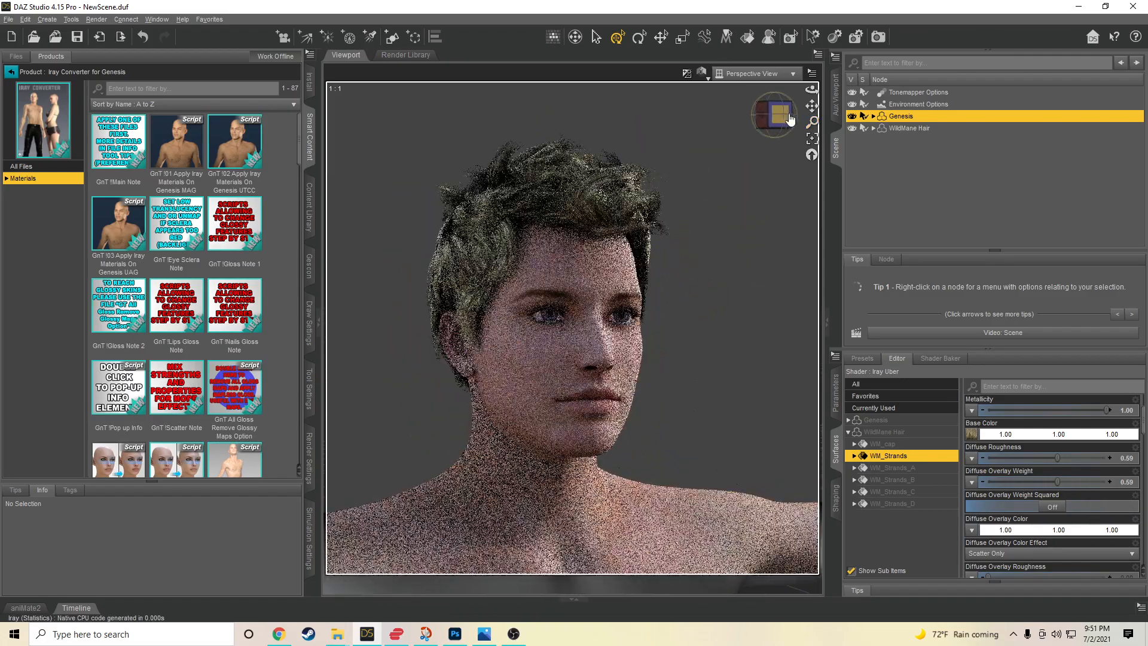
pyautogui.moveTo(811, 122); pyautogui.dragTo(811, 105)
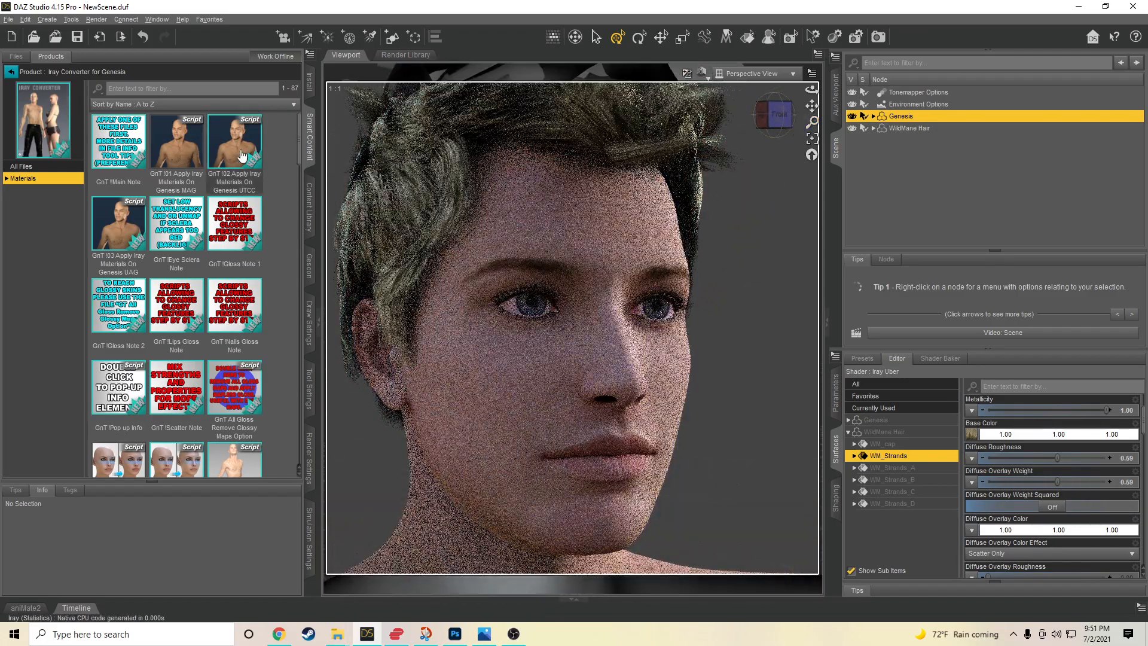
pyautogui.moveTo(176, 151)
pyautogui.moveTo(261, 147)
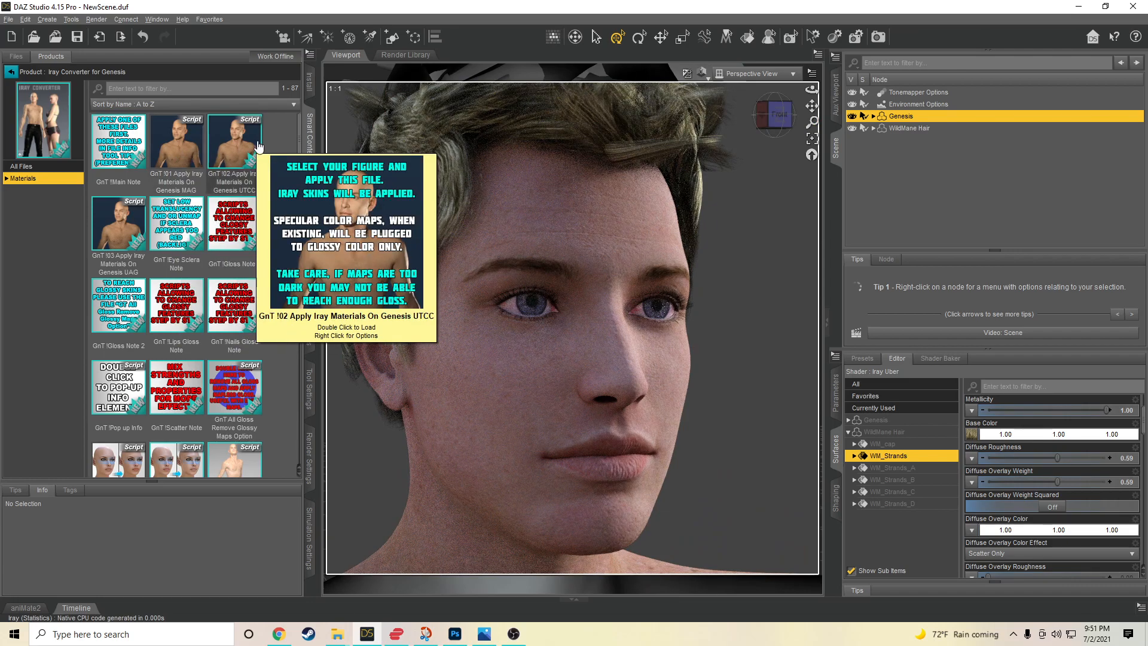
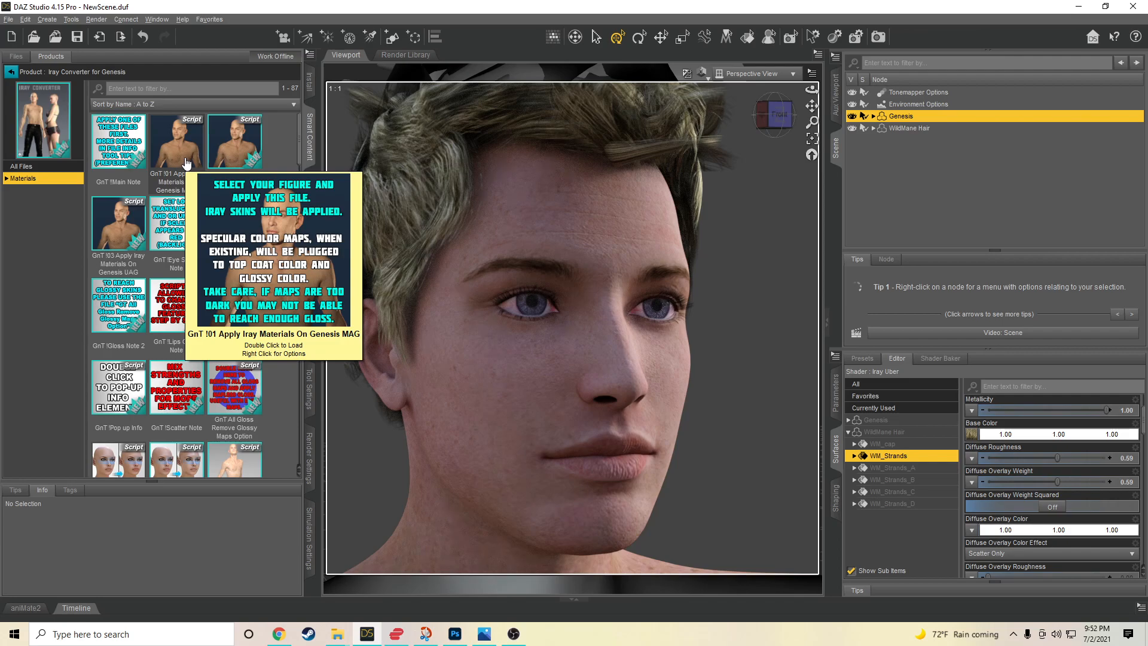
pyautogui.doubleClick(186, 163)
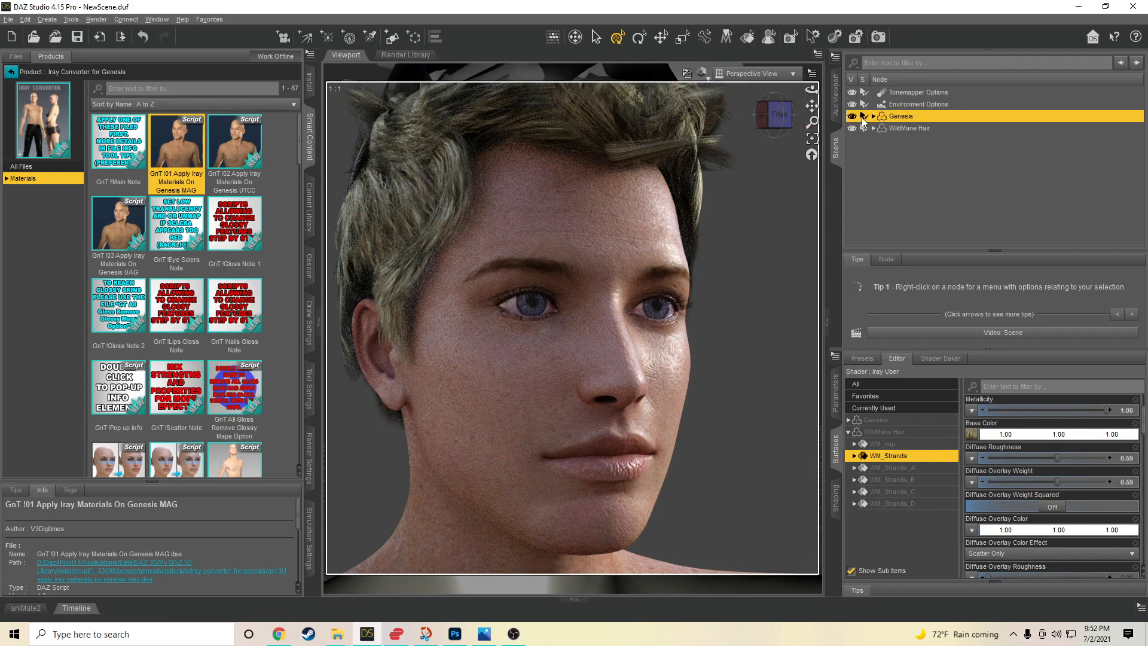
pyautogui.scroll(-3, 214, 342)
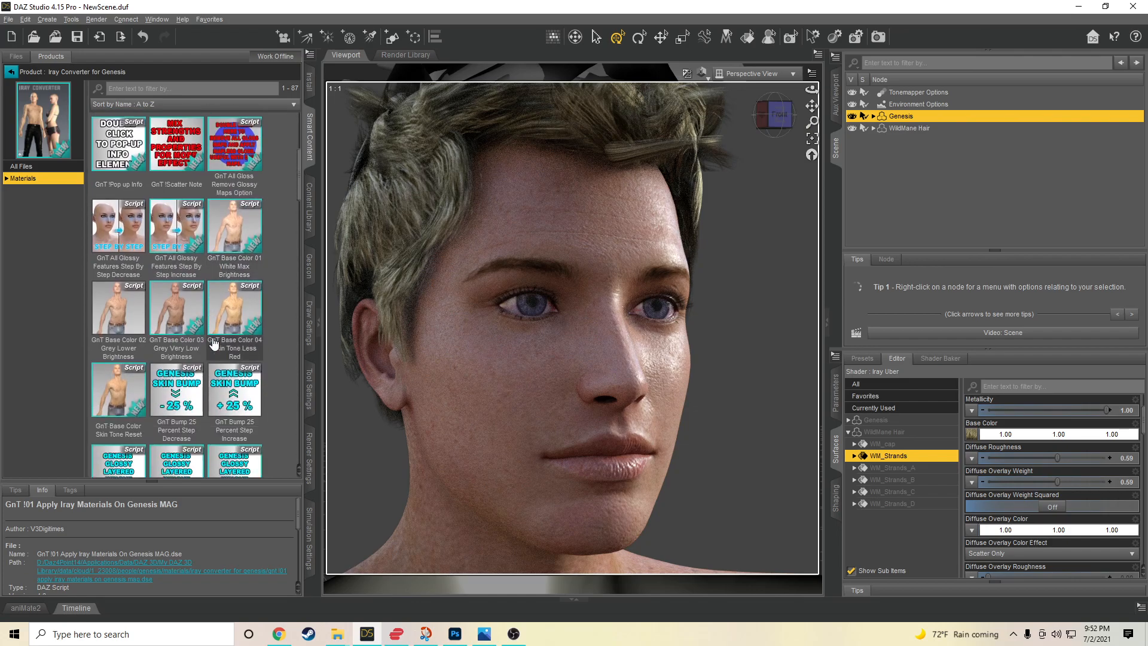
# - Run the GnT All Glossy Features Step By Step Increase script on the Genesis figure
pyautogui.moveTo(214, 342)
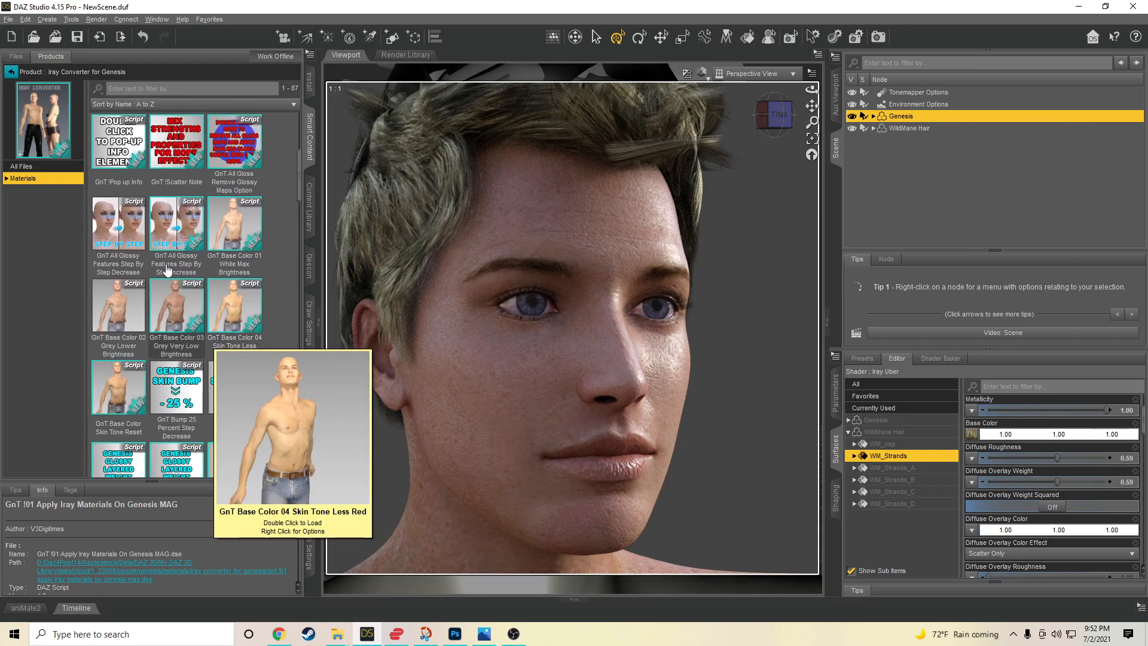
pyautogui.moveTo(221, 240)
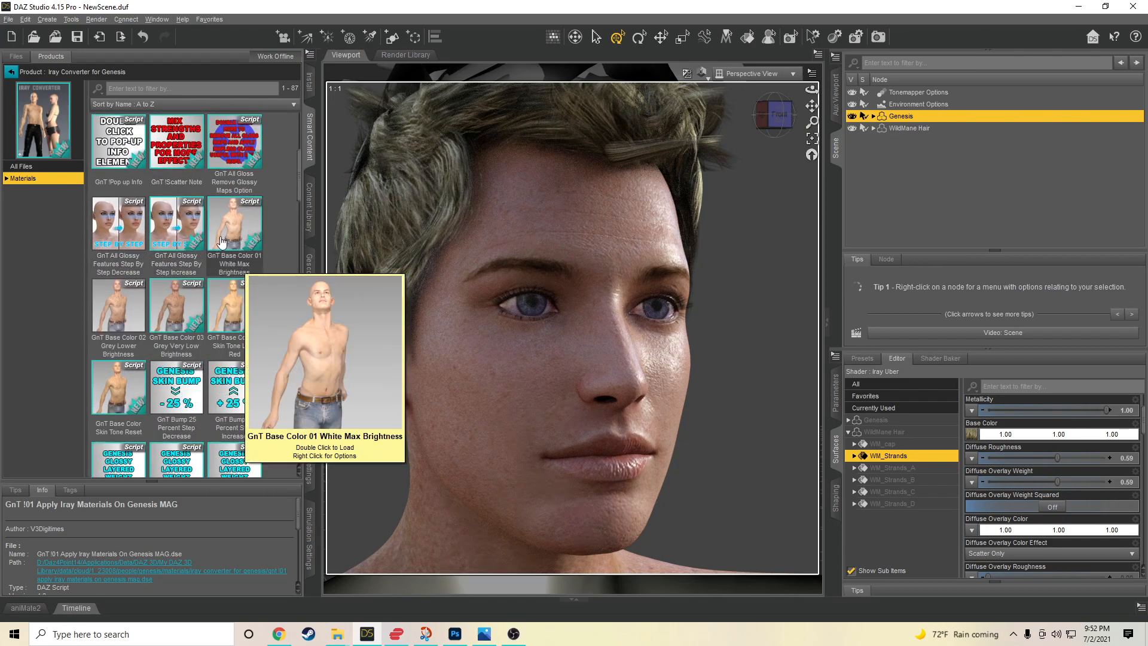
pyautogui.click(182, 225)
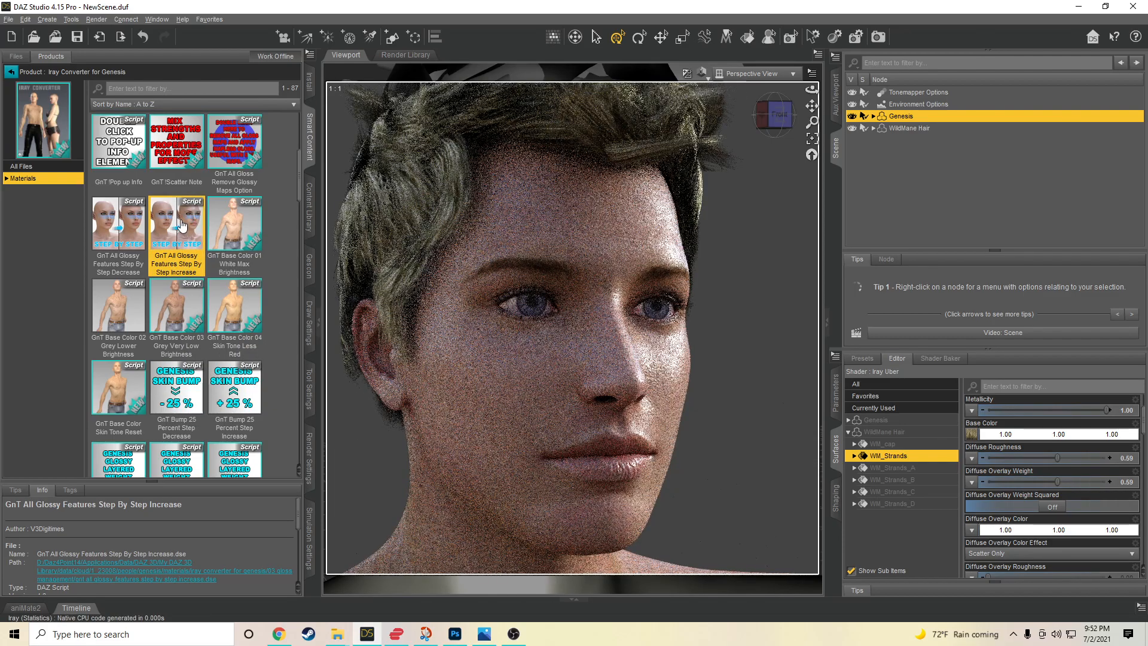
# - Apply the GnT Sclera Translucency Unmap preset and the GnT Sclera Translucency High preset to the Genesis figure's eyes
pyautogui.scroll(-5, 197, 251)
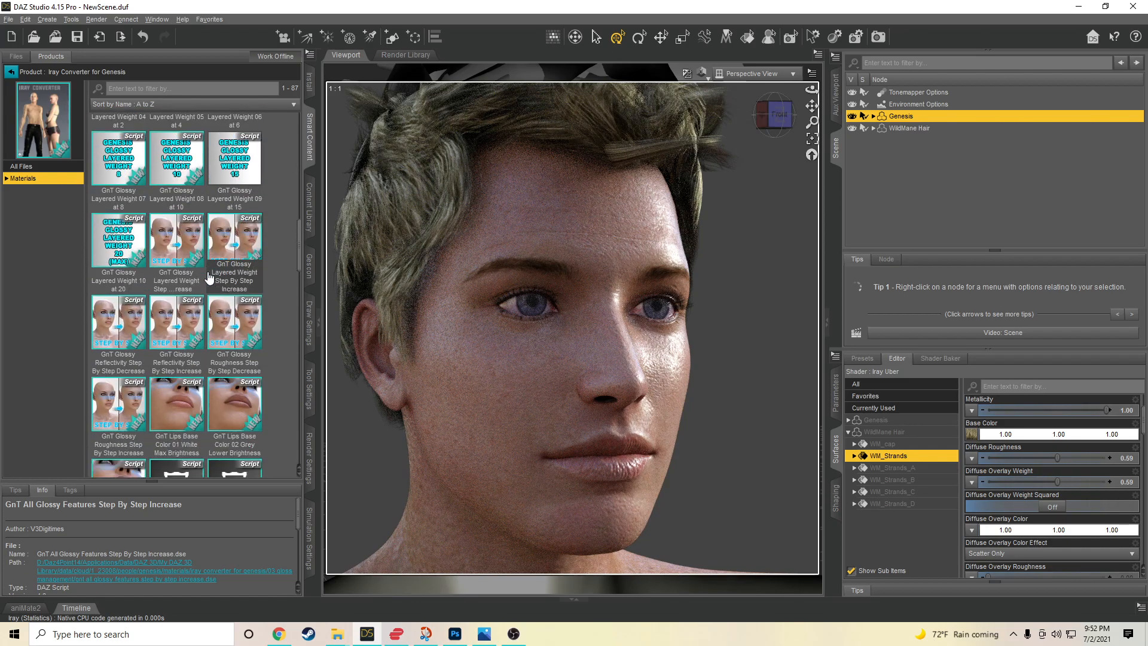
pyautogui.scroll(-5, 209, 281)
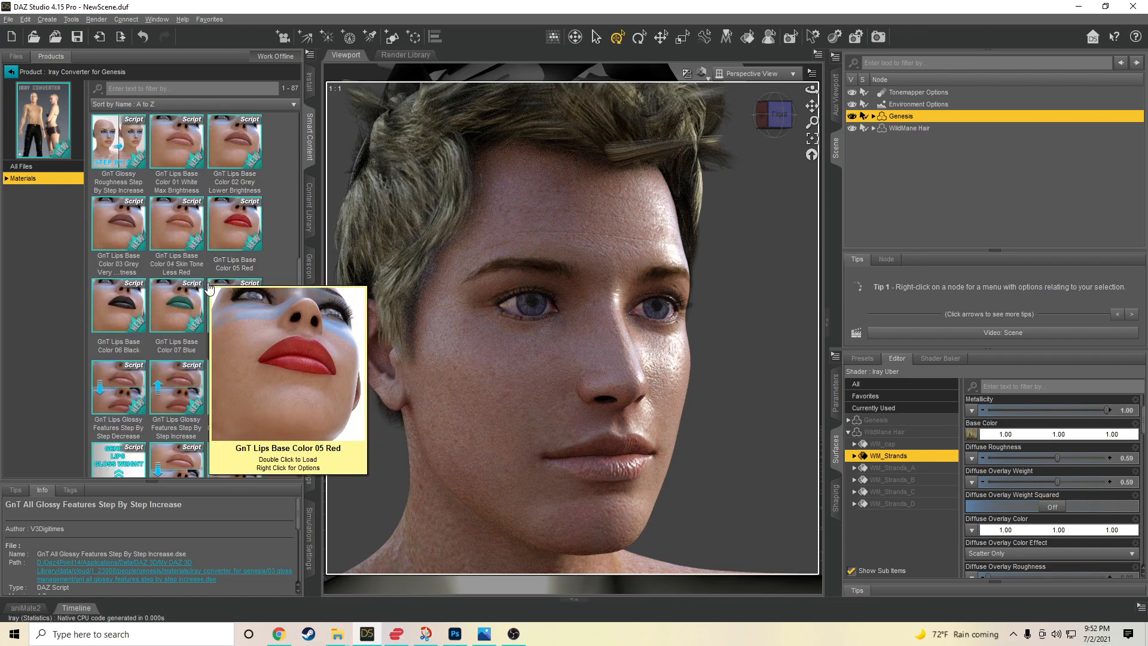
pyautogui.scroll(-3, 216, 307)
pyautogui.scroll(-10, 216, 307)
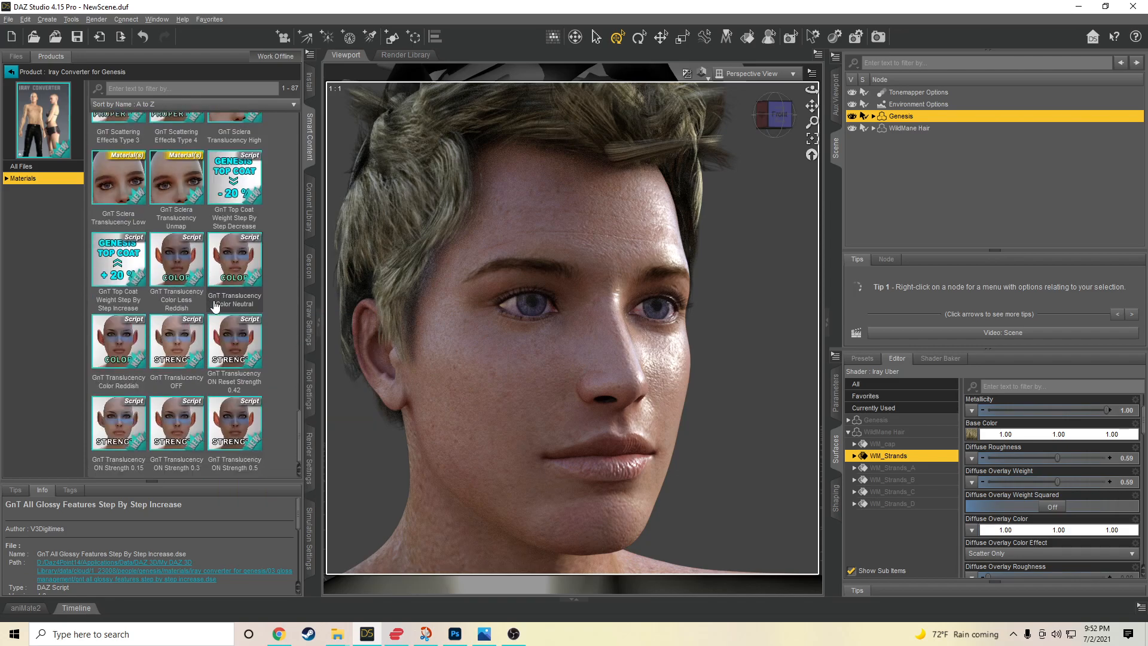
pyautogui.doubleClick(170, 179)
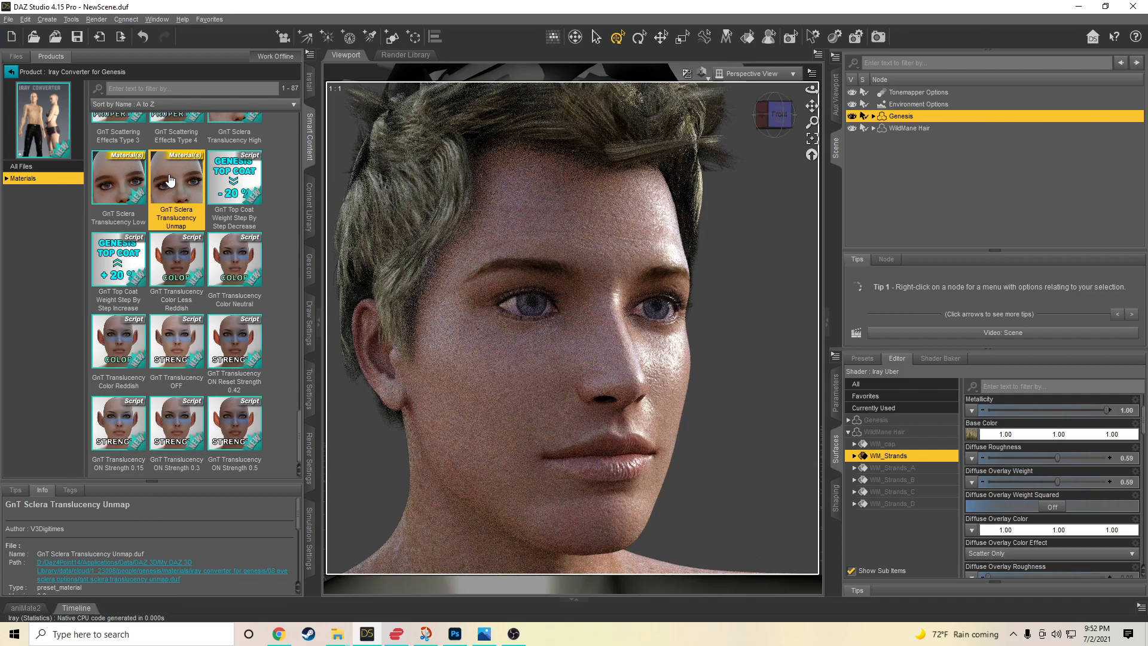
pyautogui.scroll(5, 171, 258)
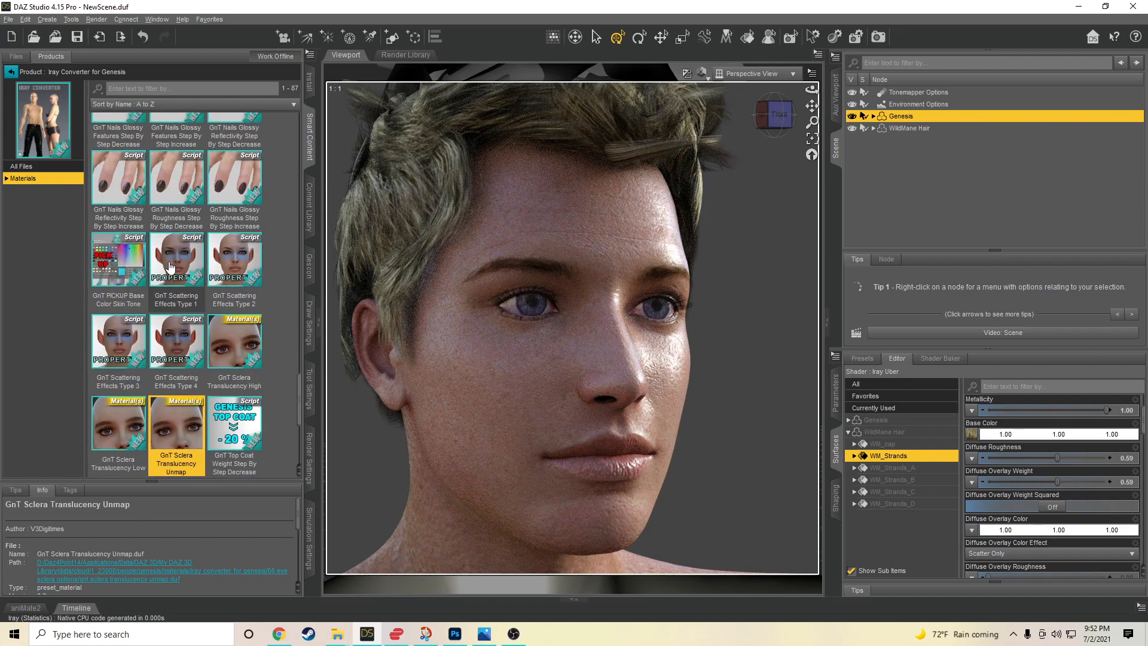
pyautogui.doubleClick(230, 345)
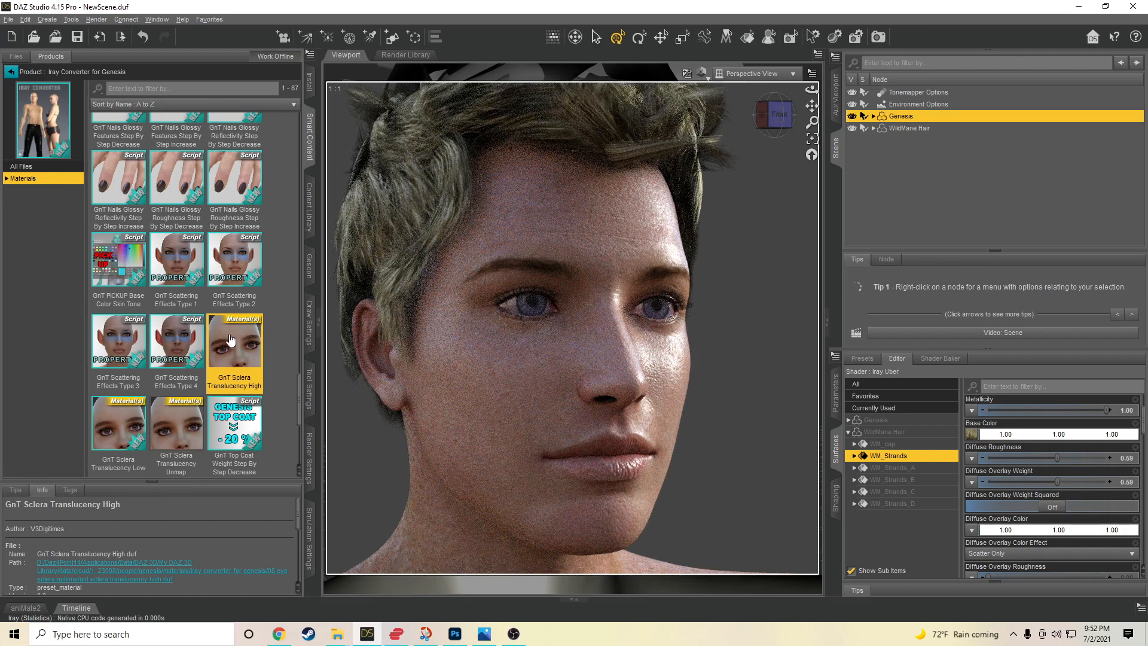
# - Show only the Skin category of the Iray materials in the Iray Converter for Genesis product
pyautogui.scroll(10, 237, 323)
pyautogui.scroll(10, 243, 299)
pyautogui.click(6, 178)
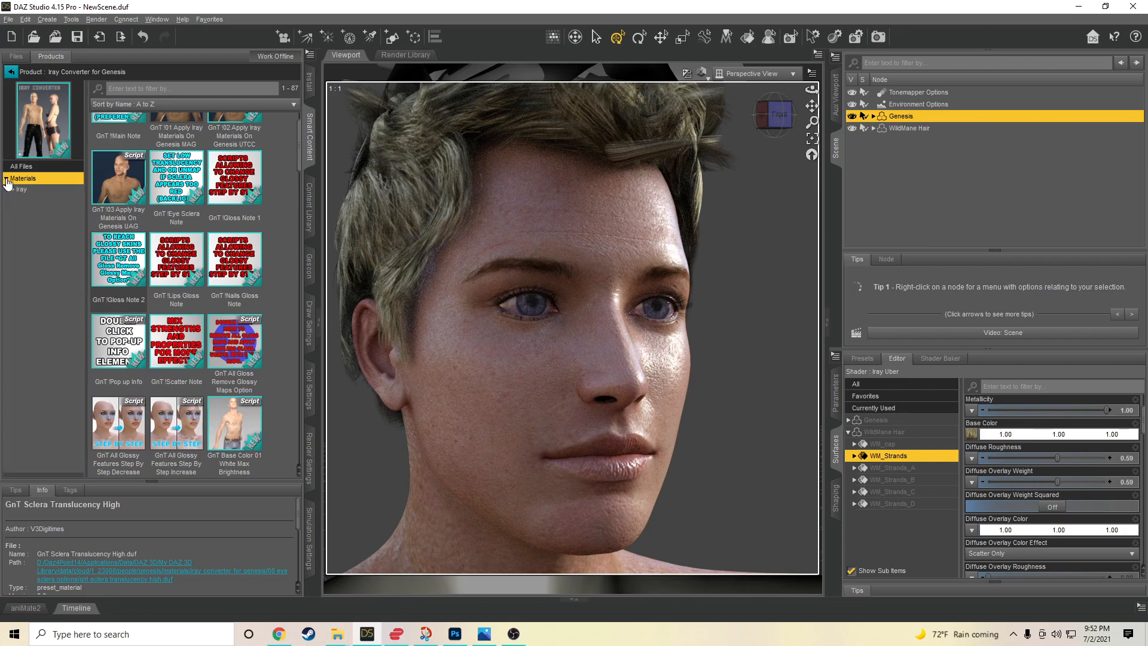
pyautogui.click(12, 190)
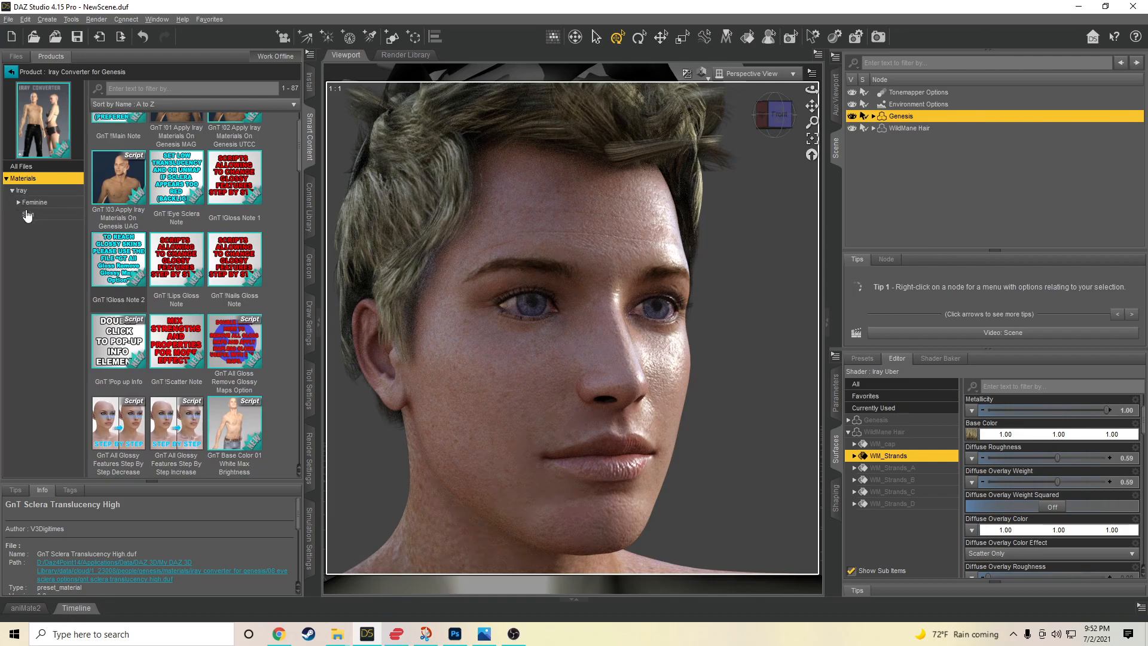
pyautogui.click(26, 214)
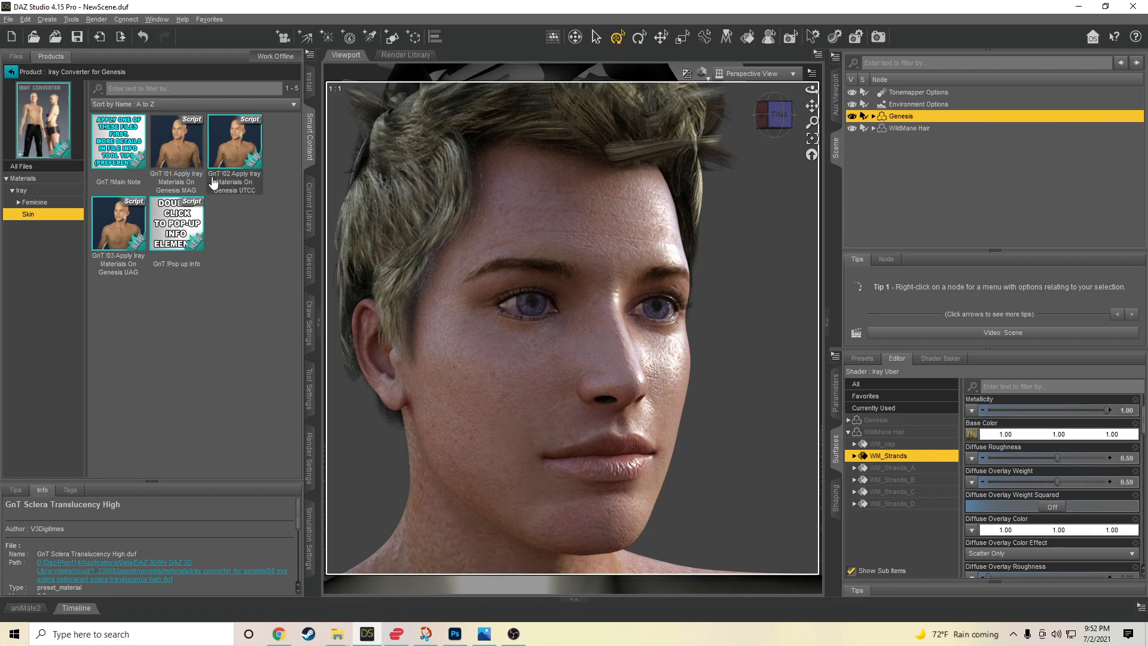
# - Clear the "convert" product filter, then switch to Chrome and copy the Heritage House title from the Daz 3D Product Library
pyautogui.click(11, 71)
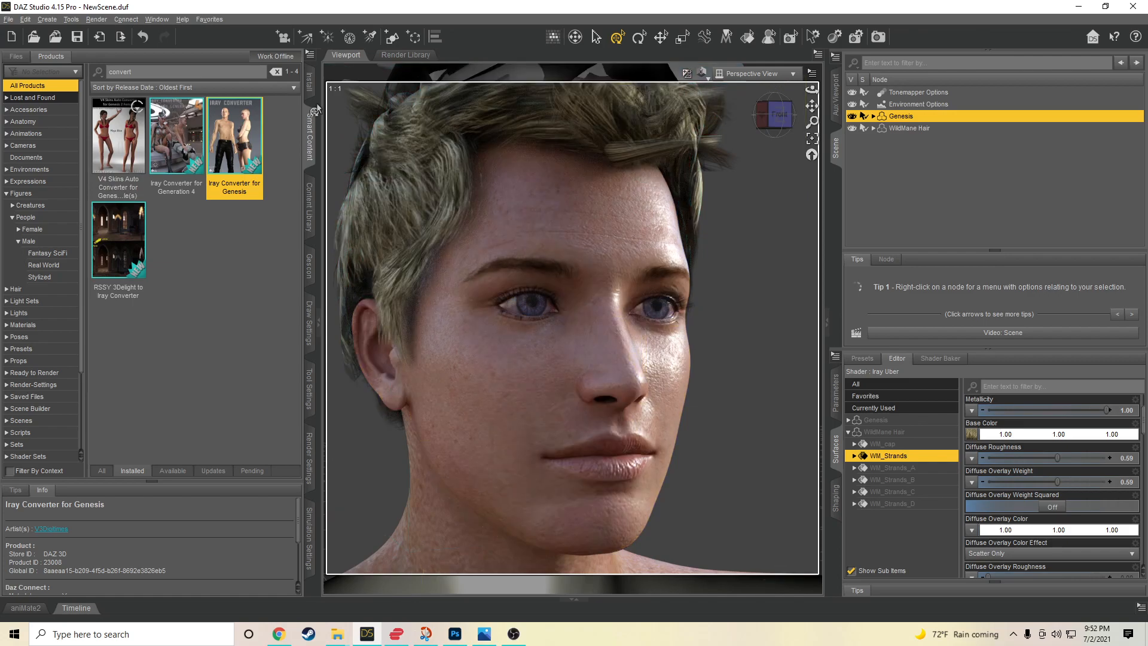
pyautogui.click(275, 71)
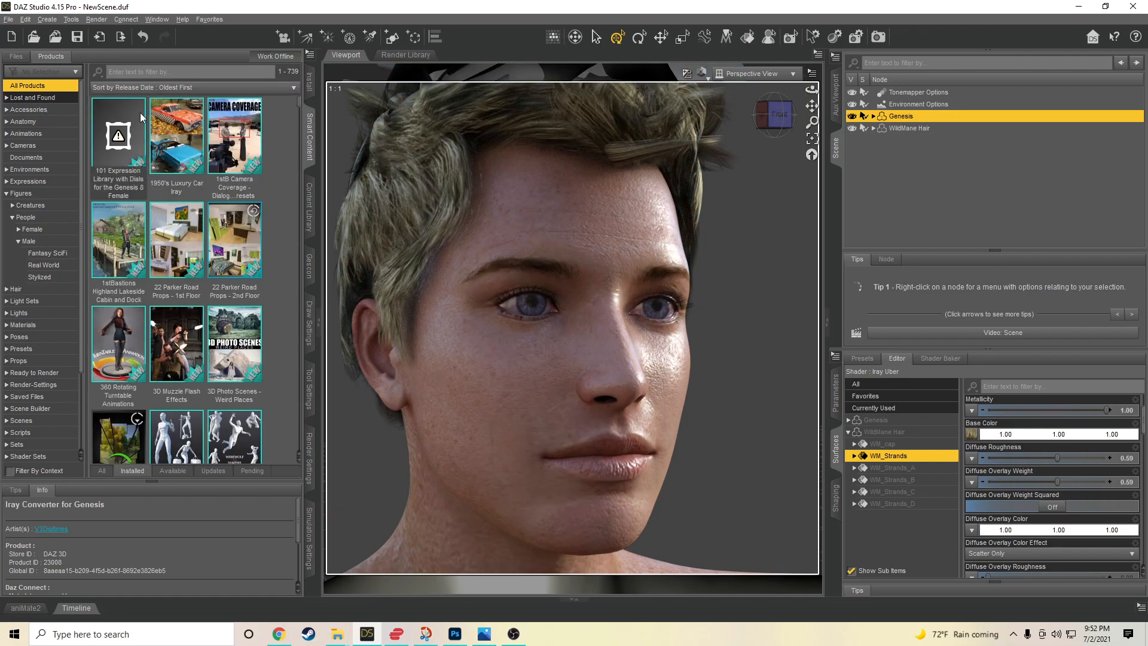
pyautogui.click(280, 633)
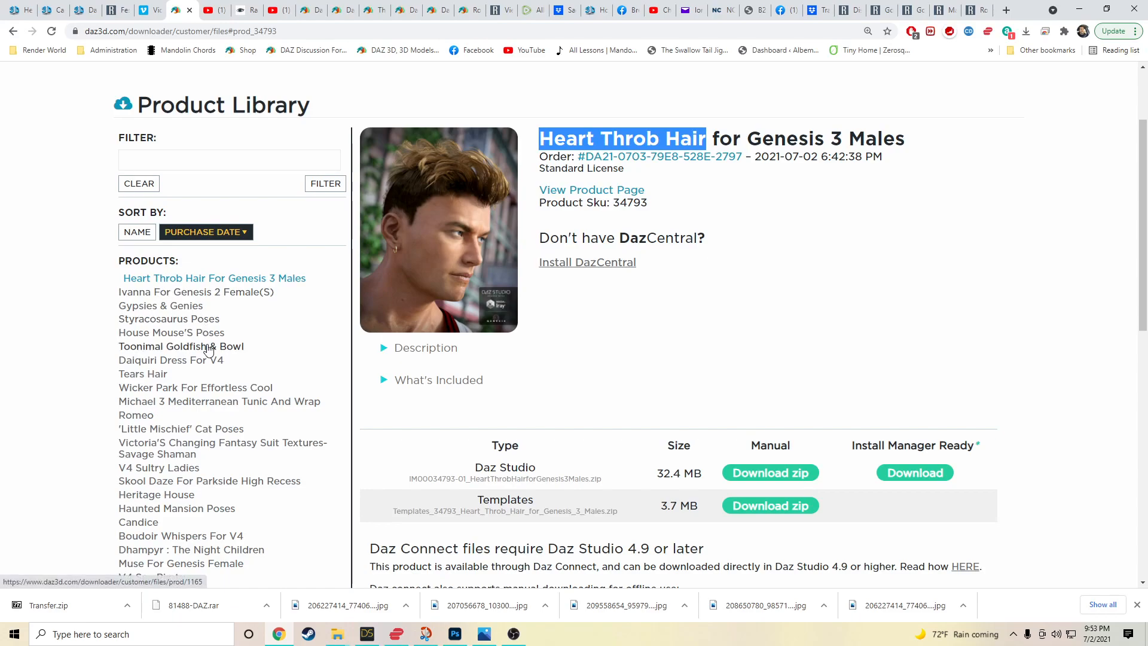
pyautogui.scroll(-1, 189, 366)
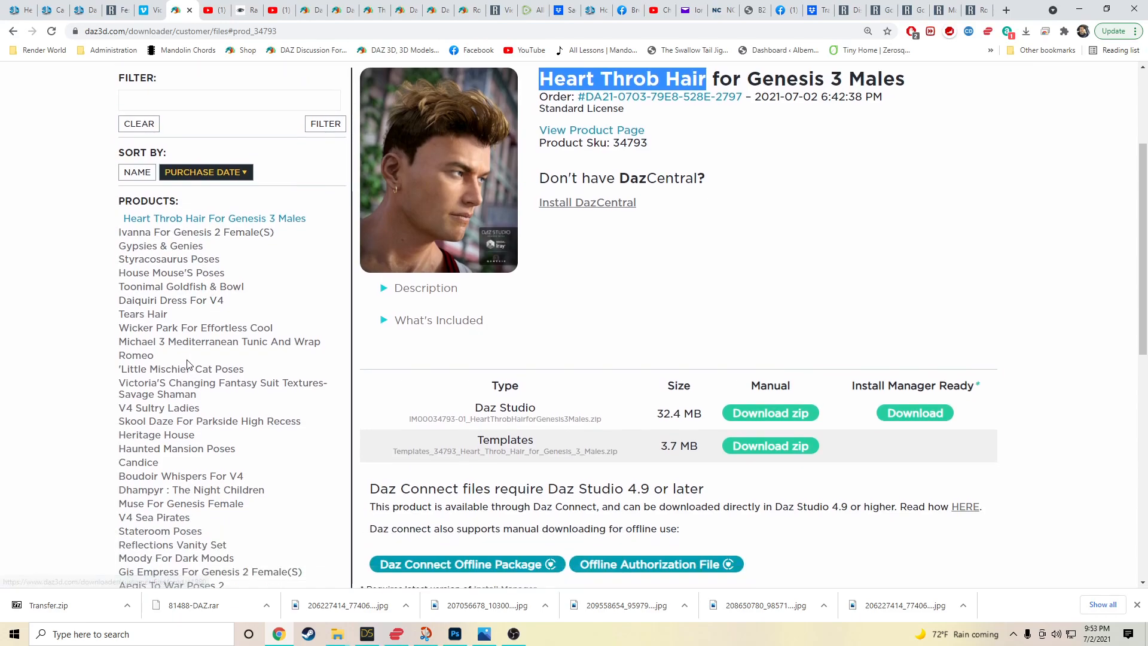
pyautogui.scroll(-2, 191, 358)
pyautogui.click(176, 323)
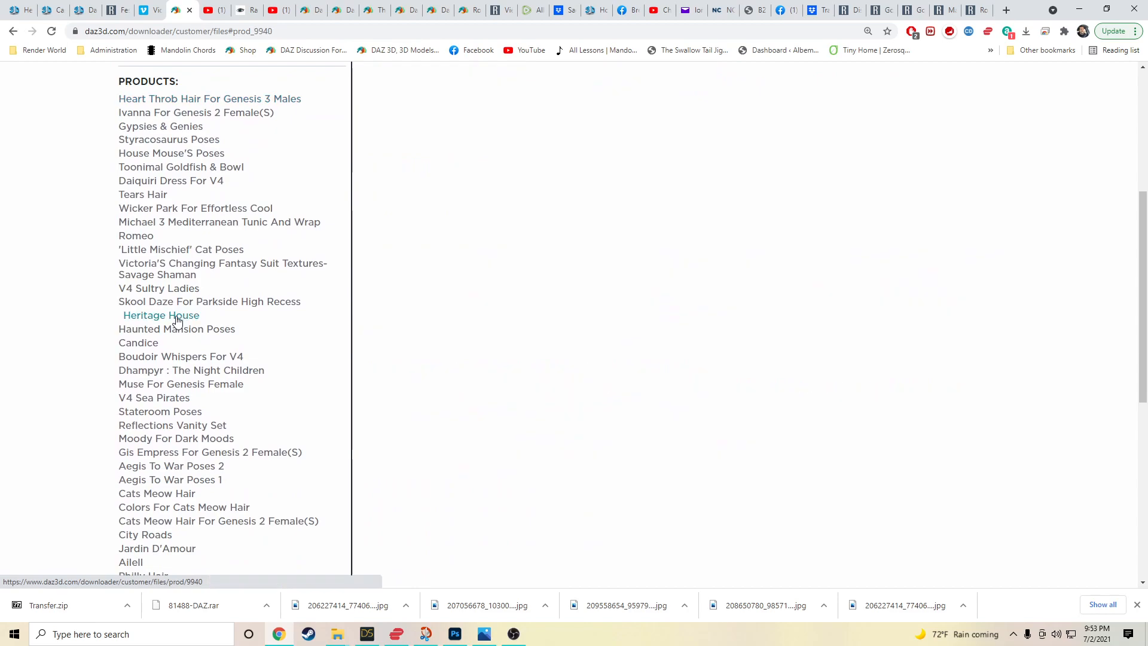
pyautogui.scroll(3, 688, 228)
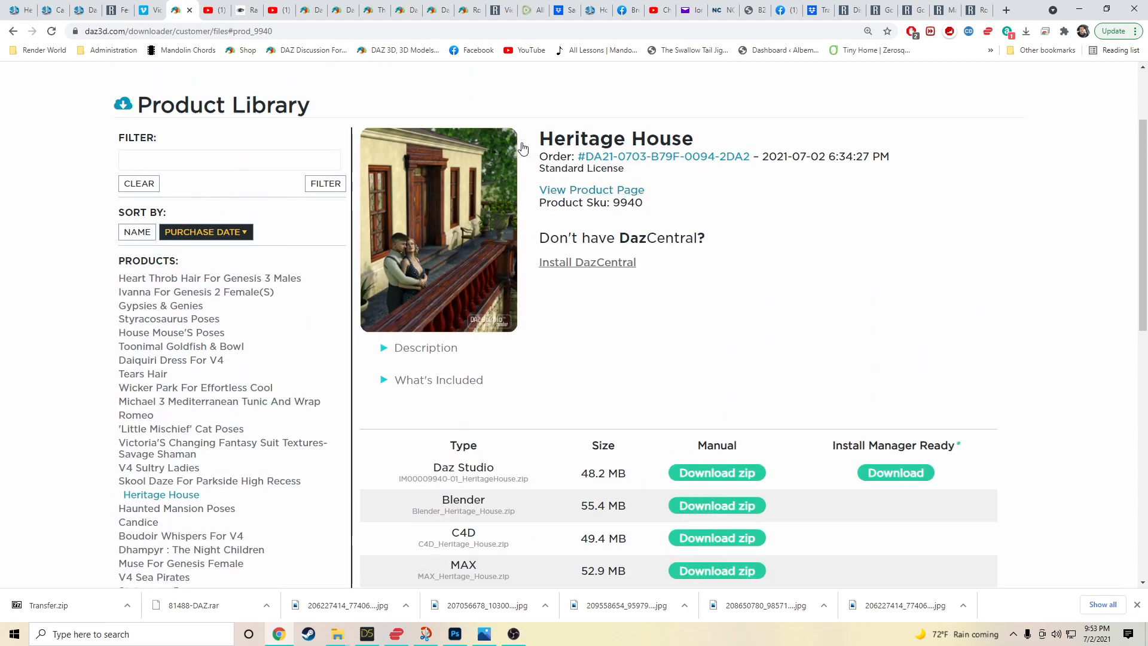
pyautogui.moveTo(535, 141); pyautogui.dragTo(739, 143)
pyautogui.hotkey('ctrl', 'c')
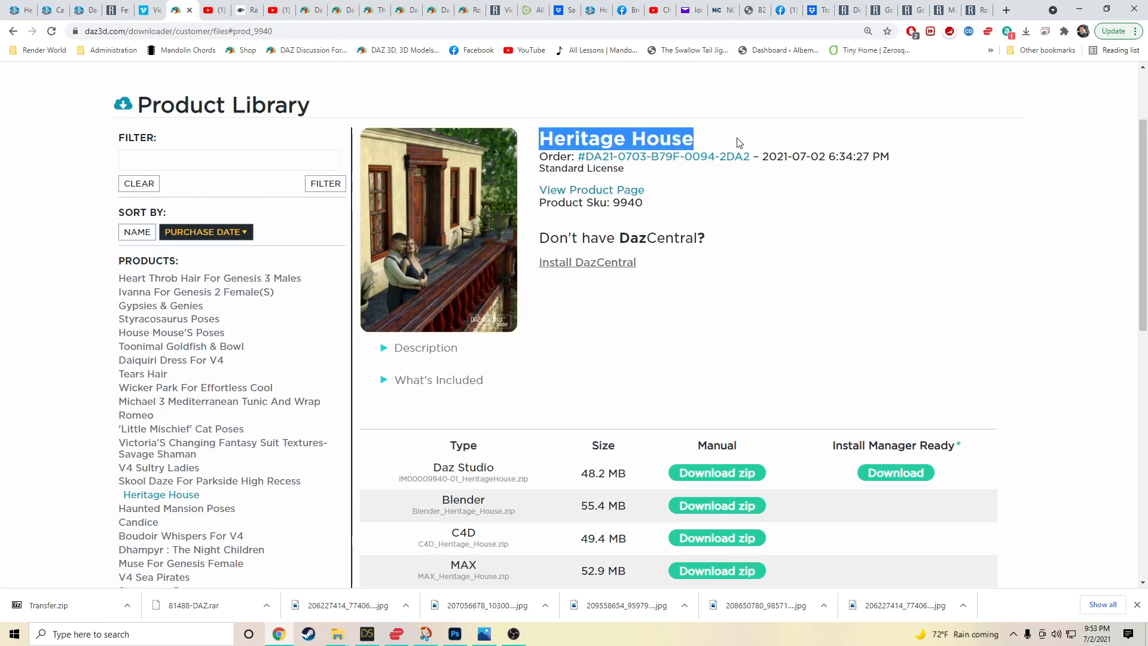
# - Switch to DAZ Studio and search the installed, available and complete product lists for Heritage House, shortening the search text to "Heritage"
pyautogui.click(367, 633)
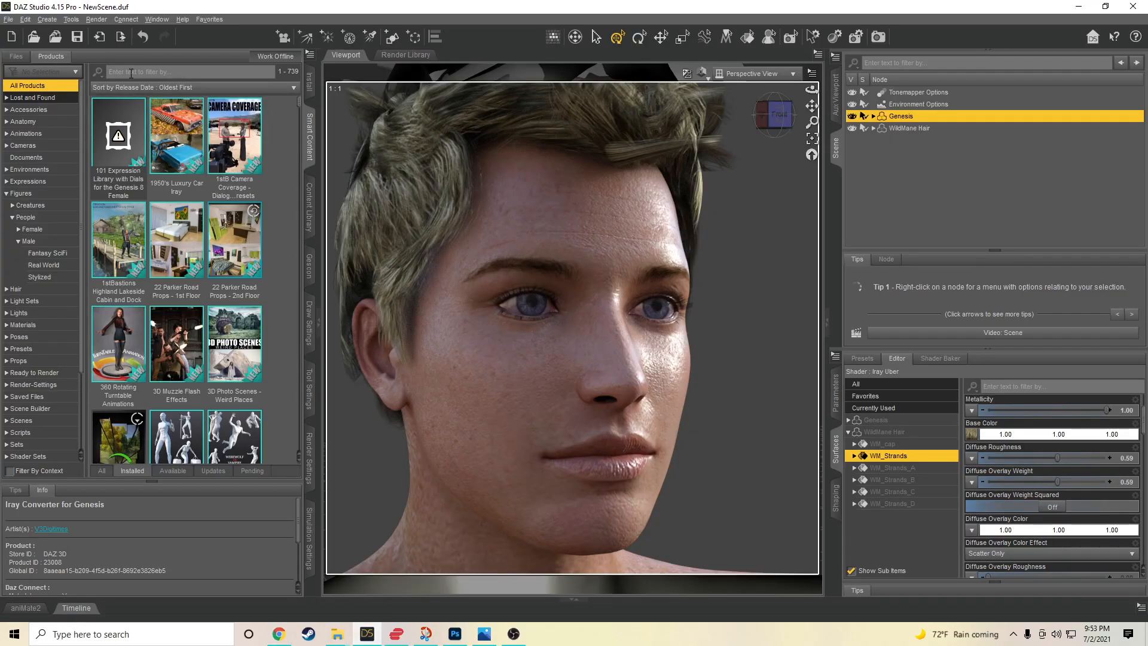
pyautogui.click(131, 73)
pyautogui.hotkey('ctrl', 'v')
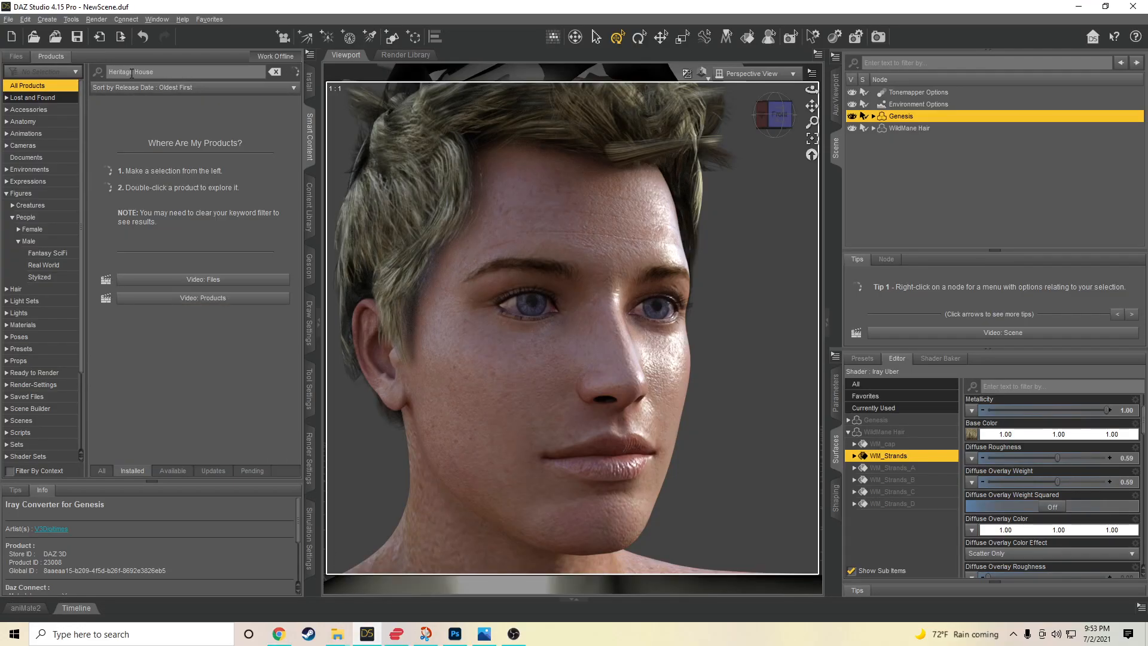
pyautogui.click(172, 471)
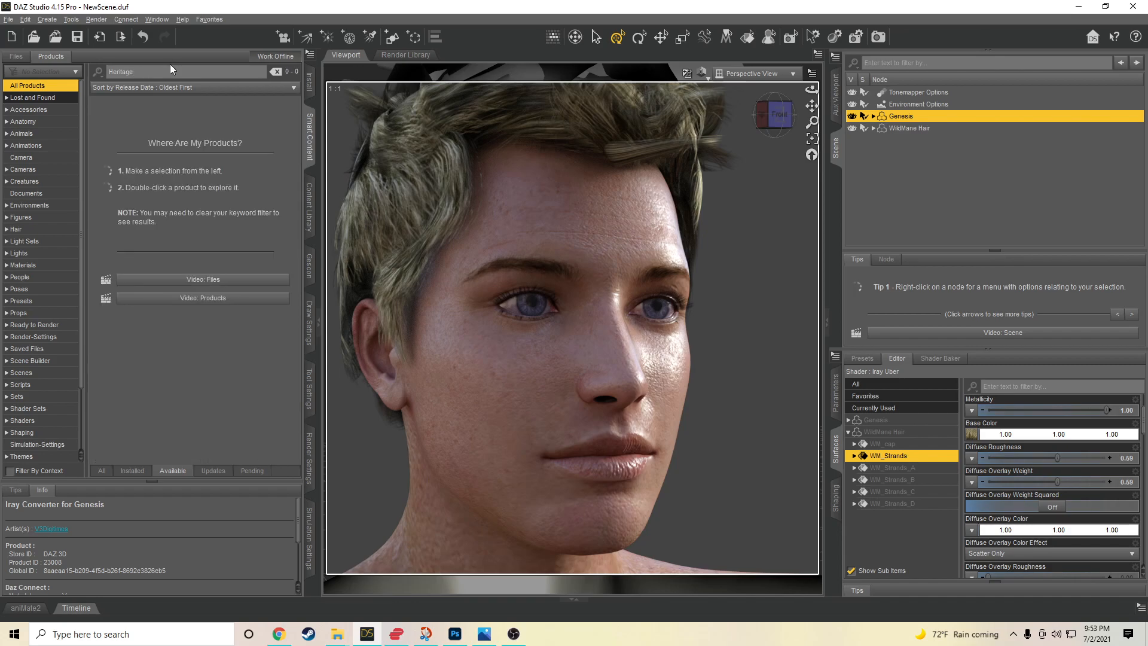
pyautogui.click(105, 472)
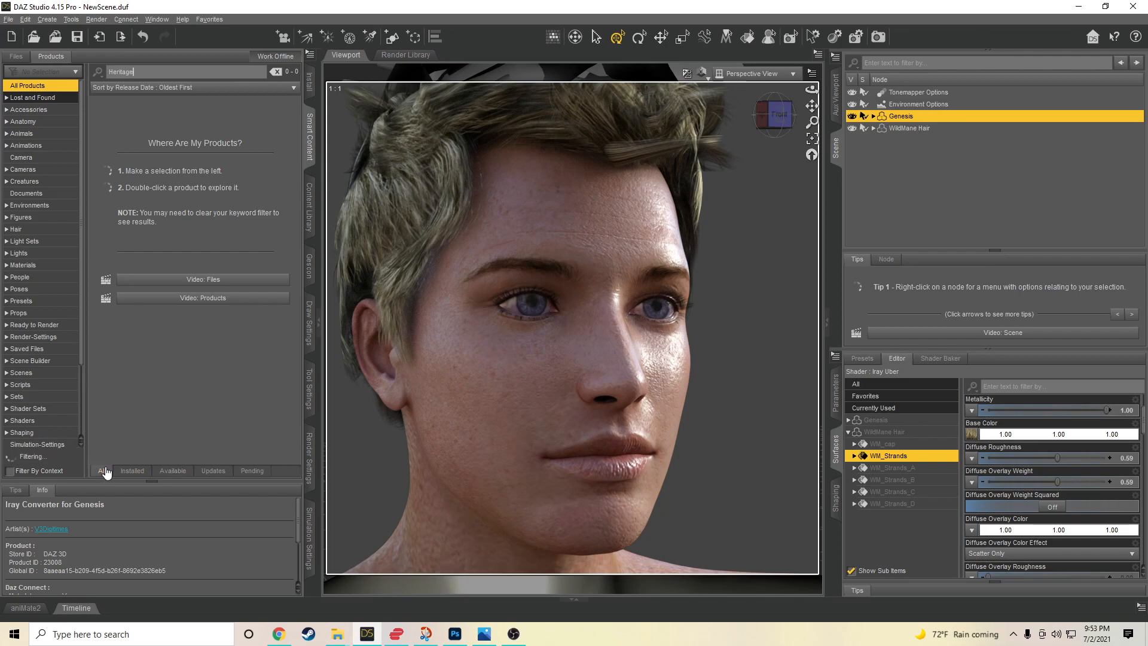
# - Switch to Chrome, copy the word "Dhampyr" from the Dhampyr : The Night Children library entry, and open its product page
pyautogui.click(279, 634)
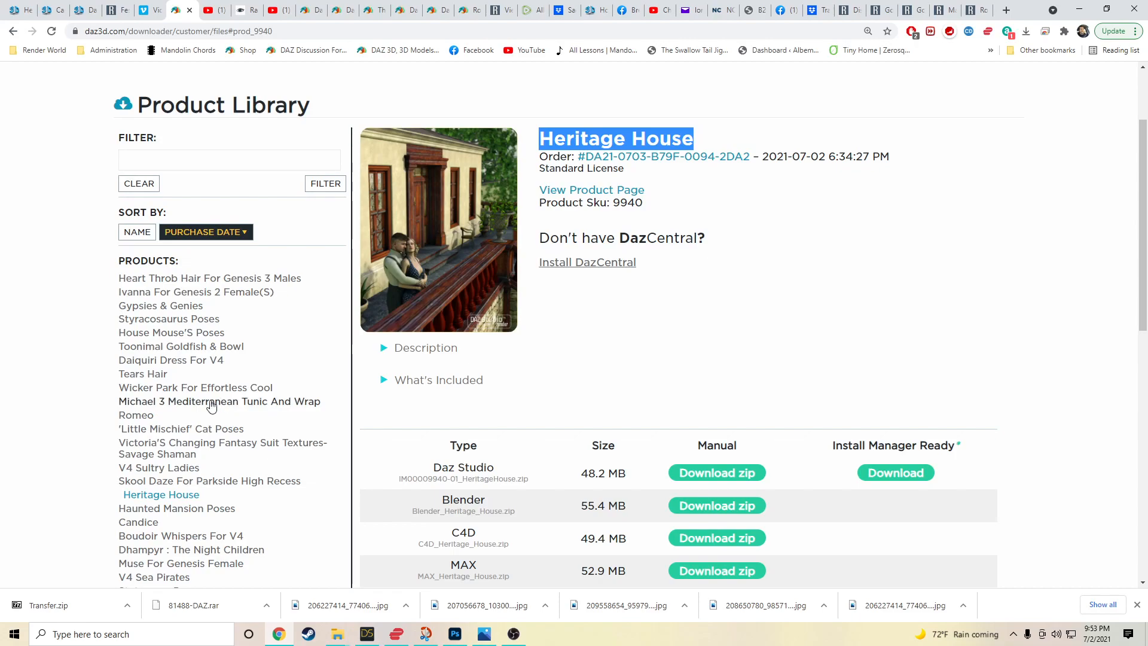
pyautogui.scroll(-3, 209, 407)
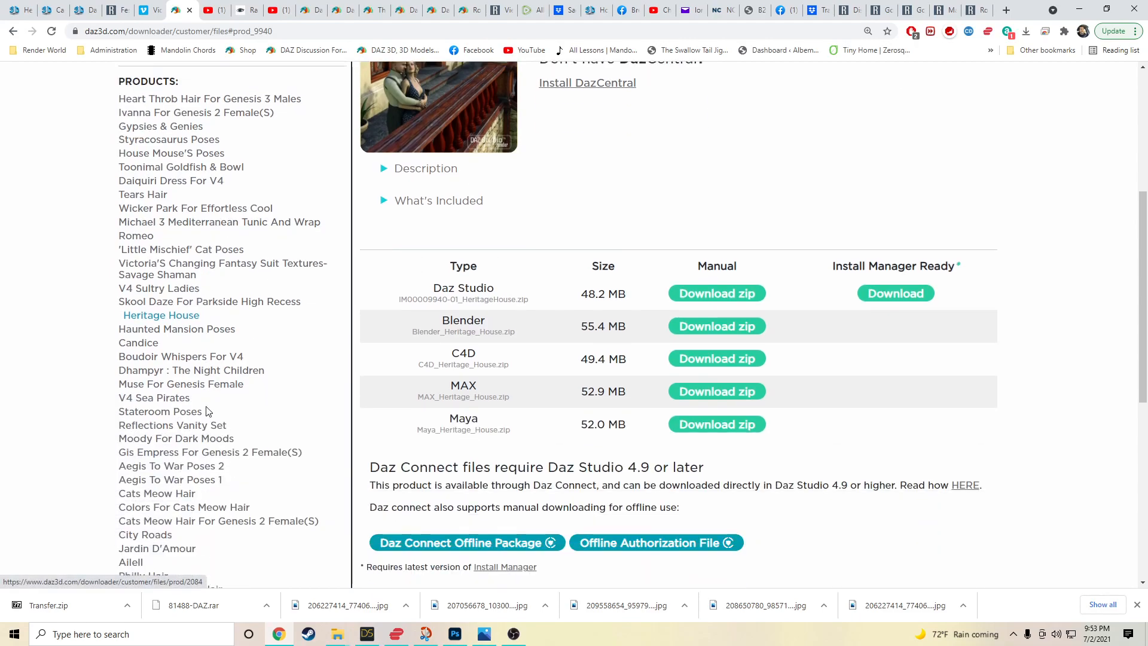
pyautogui.click(222, 373)
pyautogui.scroll(4, 222, 376)
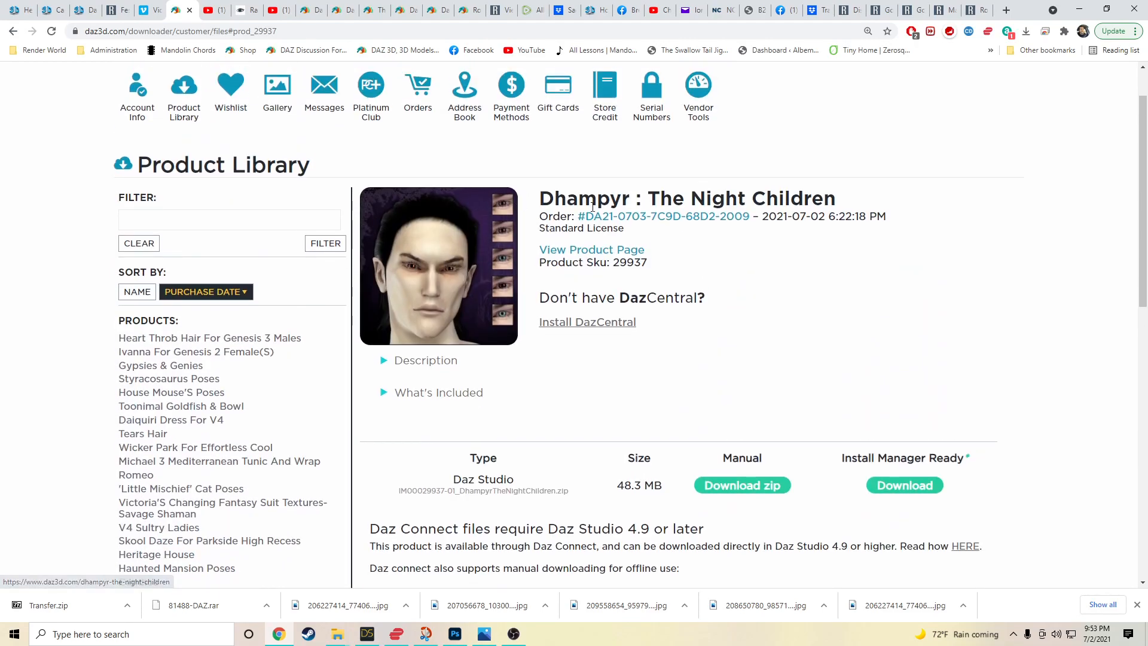
pyautogui.moveTo(631, 197); pyautogui.dragTo(528, 199)
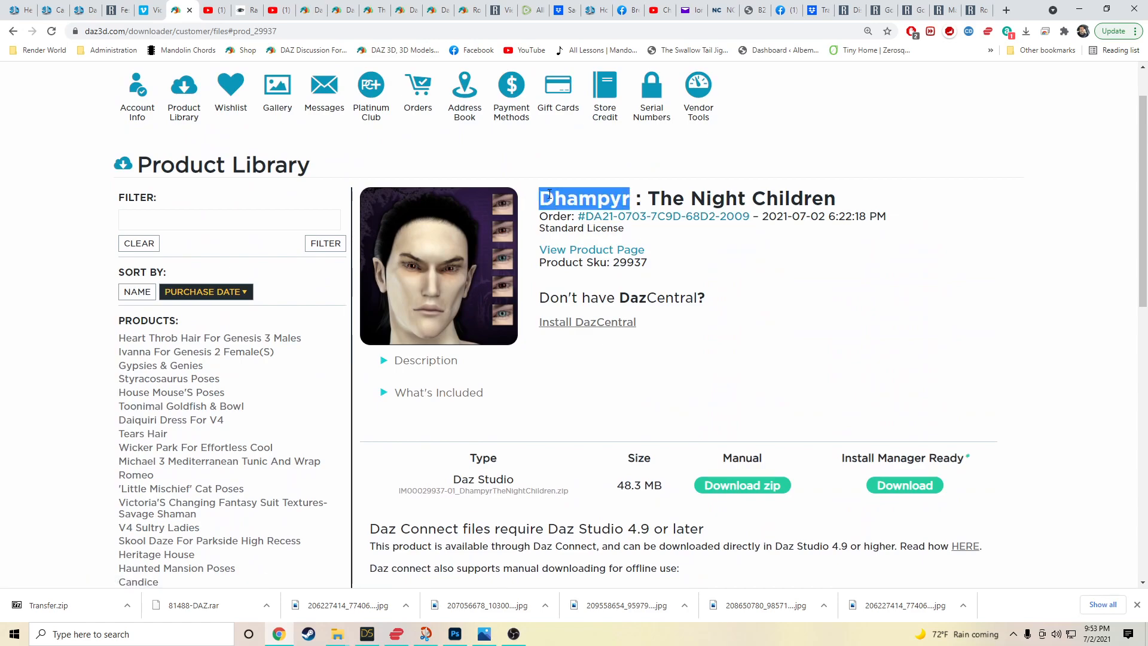
pyautogui.rightClick(548, 194)
pyautogui.click(587, 212)
pyautogui.click(616, 250)
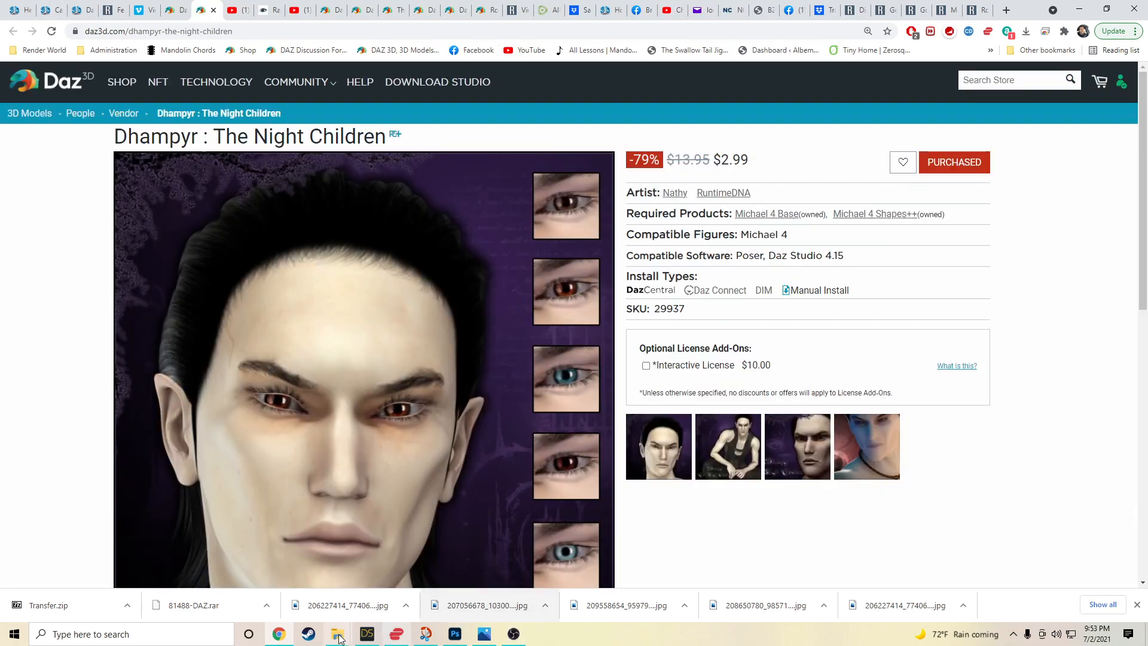
# - Switch to DAZ Studio and search the available products for "Dhampyr"
pyautogui.click(367, 633)
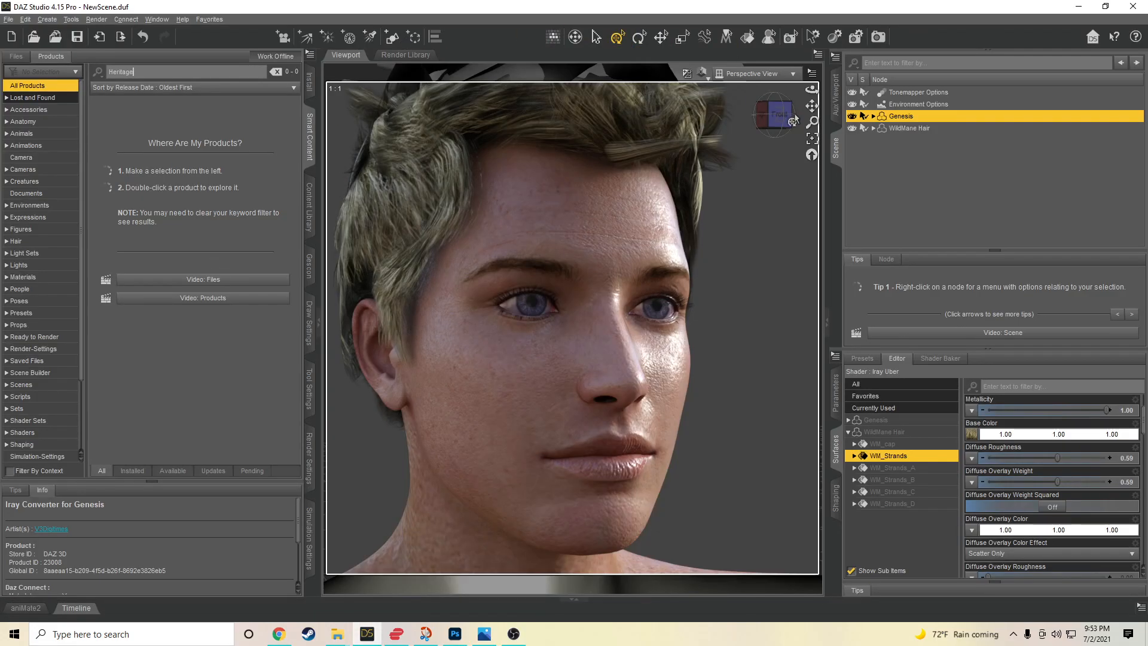
pyautogui.moveTo(812, 122); pyautogui.dragTo(804, 129)
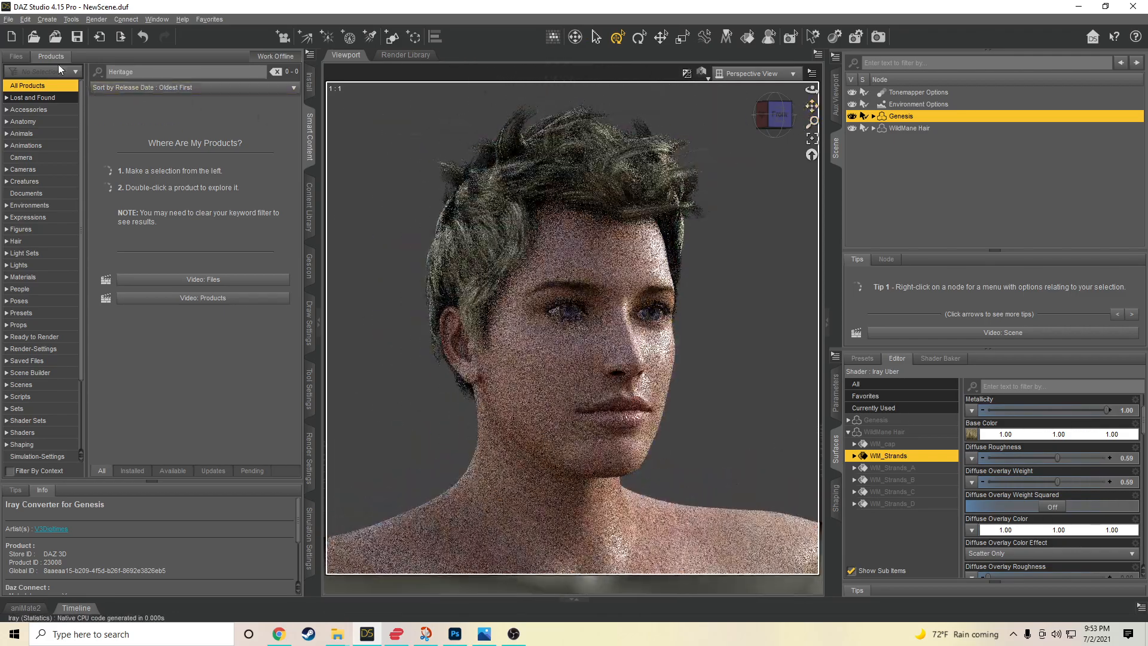
pyautogui.doubleClick(175, 73)
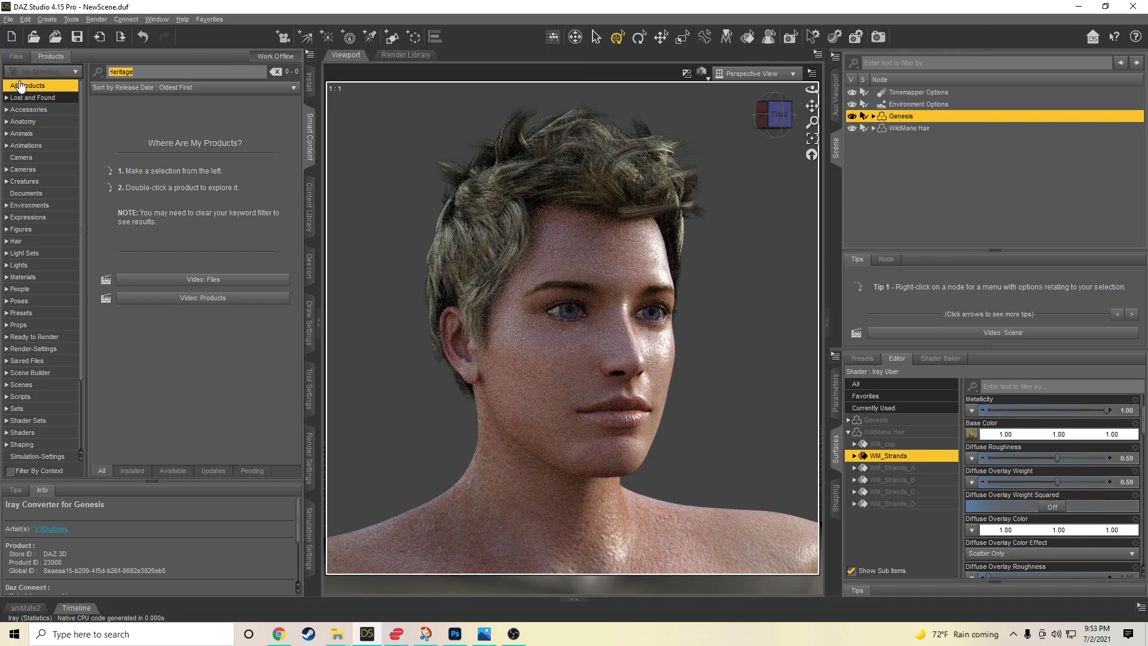
pyautogui.write('Dhampyr')
pyautogui.click(170, 472)
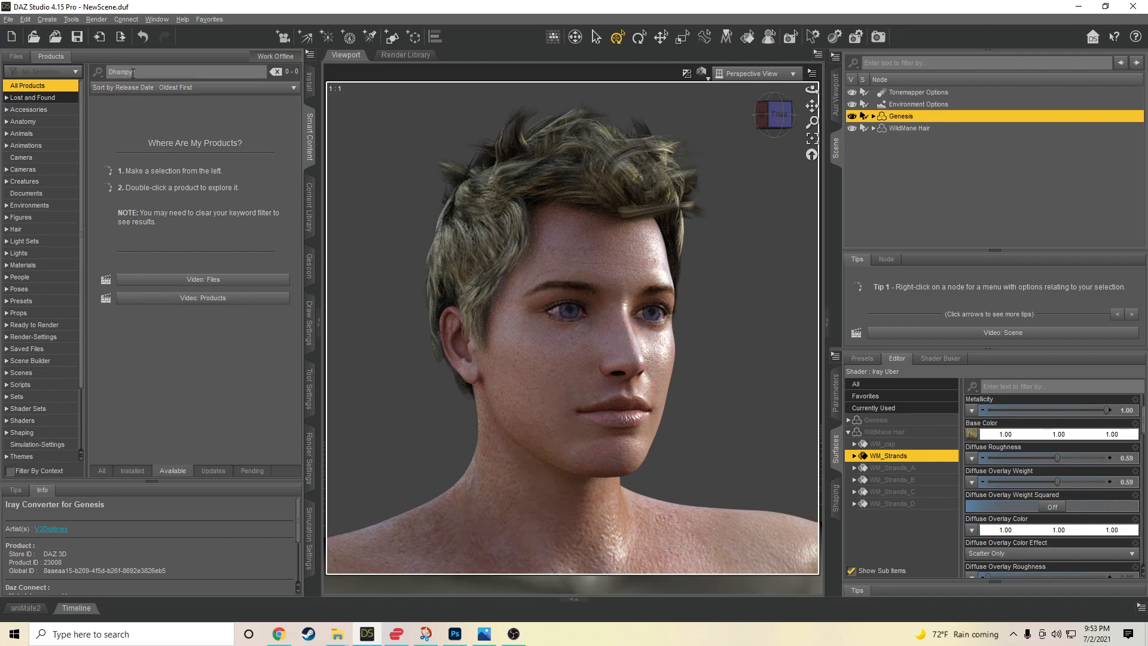
# - Clear the product name filter and limit the available products to the Environments category
pyautogui.click(276, 71)
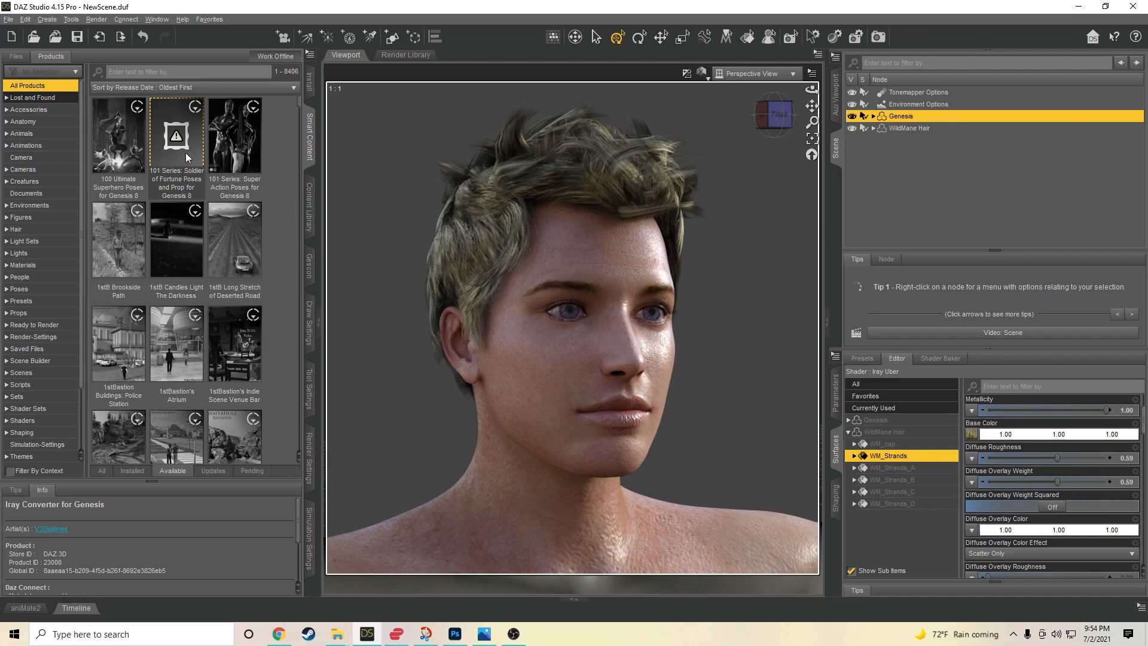
pyautogui.scroll(-3, 186, 154)
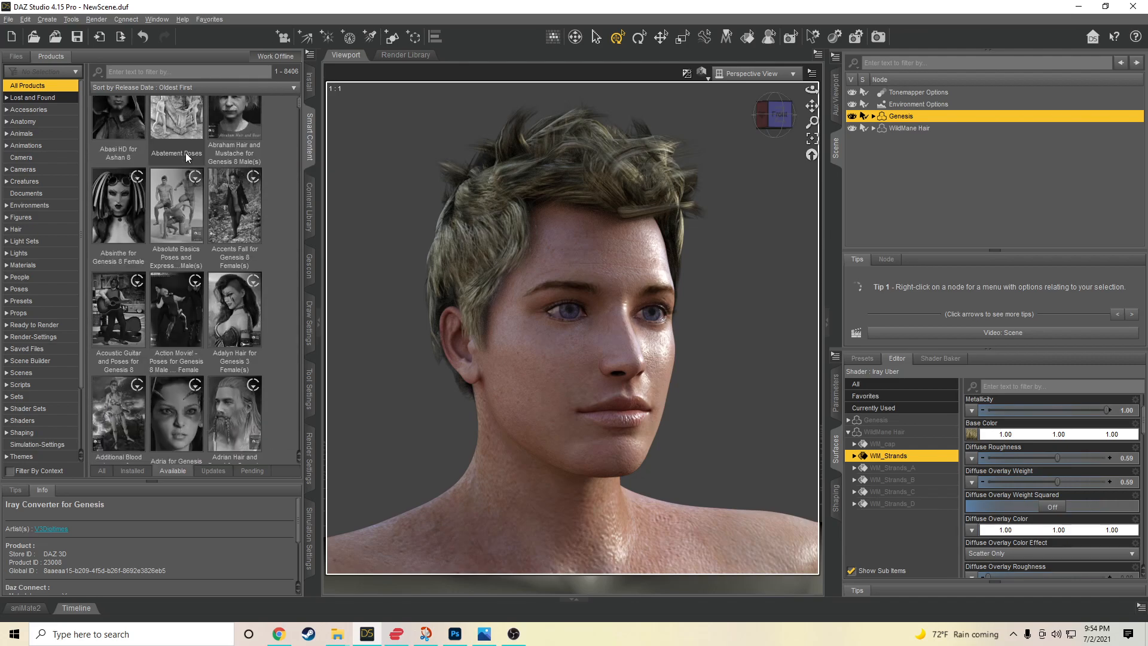
pyautogui.click(29, 206)
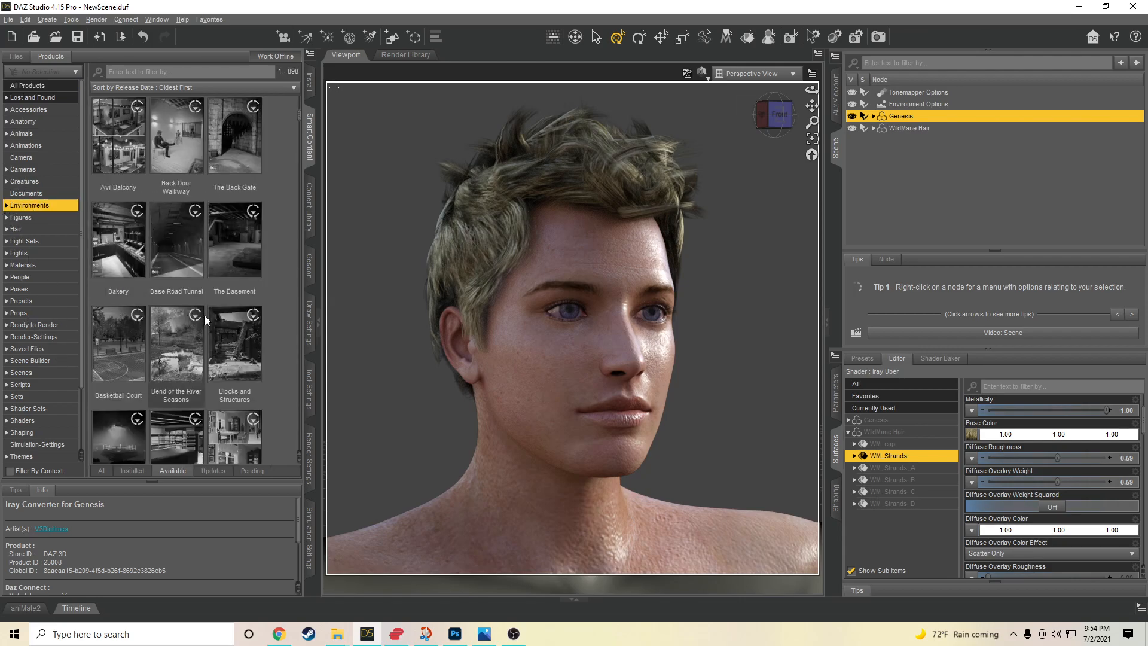
# - Find the Street Vignettes - Saint Louis product among the available environments and install it
pyautogui.scroll(-3, 209, 316)
pyautogui.scroll(8, 213, 315)
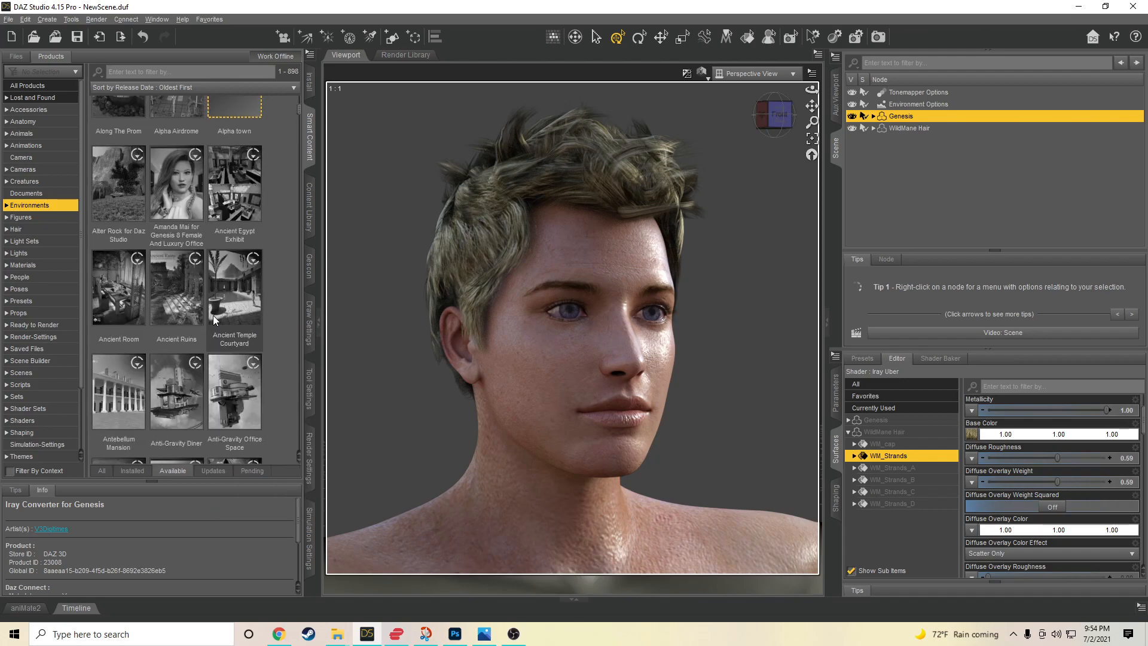
pyautogui.scroll(-4, 213, 315)
pyautogui.scroll(-10, 211, 313)
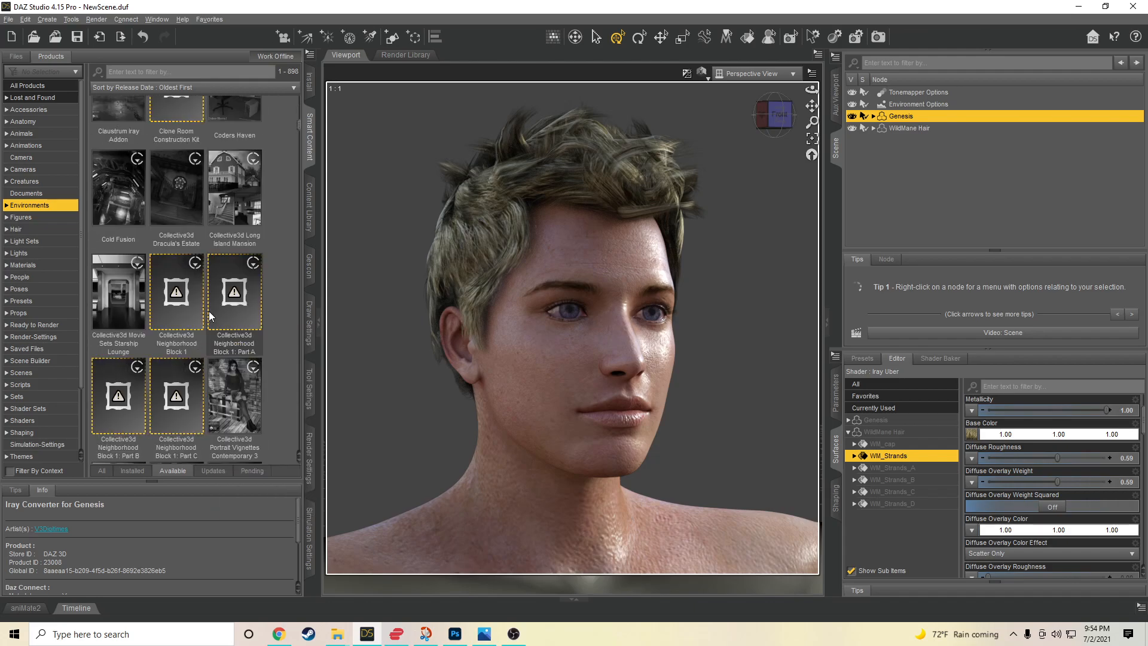
pyautogui.moveTo(301, 138); pyautogui.dragTo(298, 461)
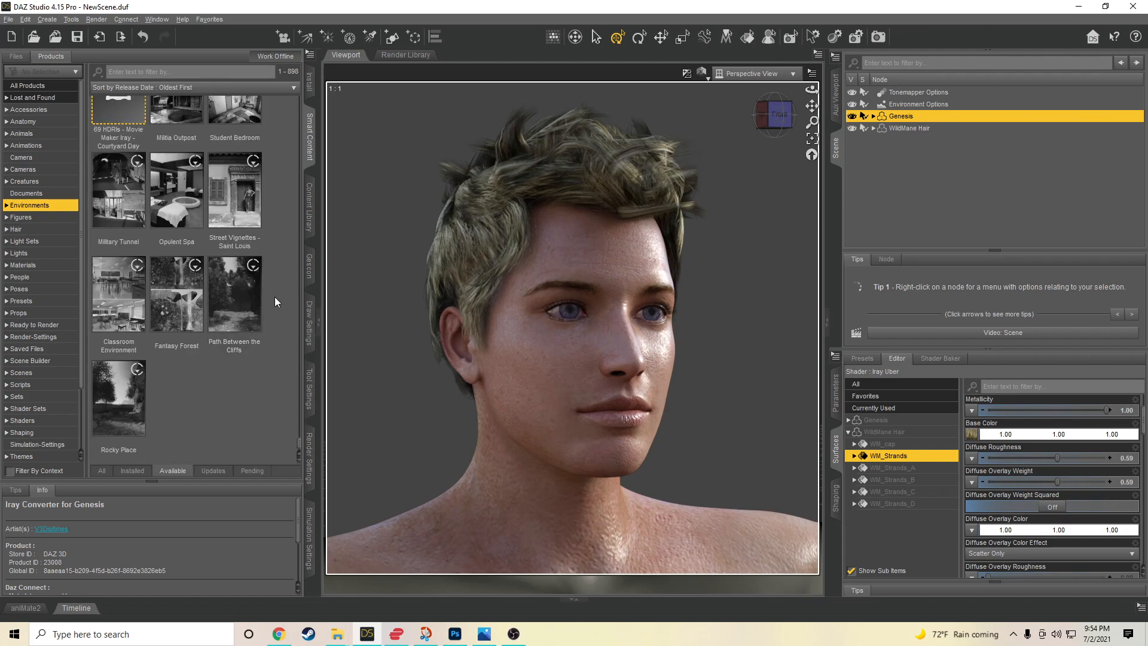
pyautogui.scroll(3, 262, 241)
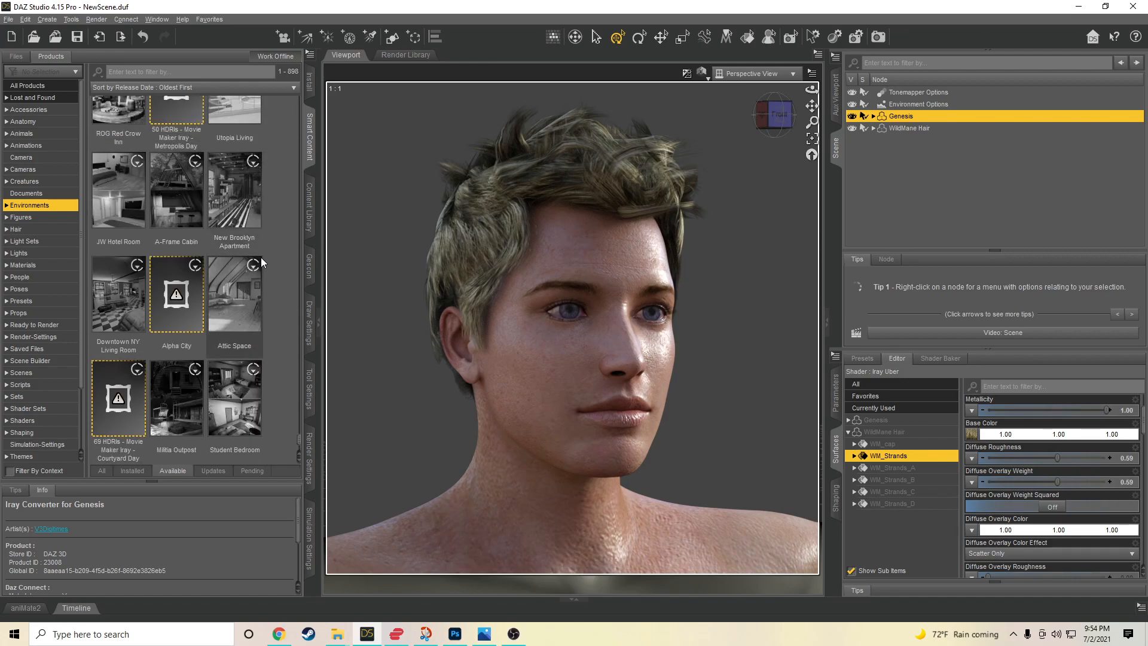
pyautogui.scroll(3, 261, 281)
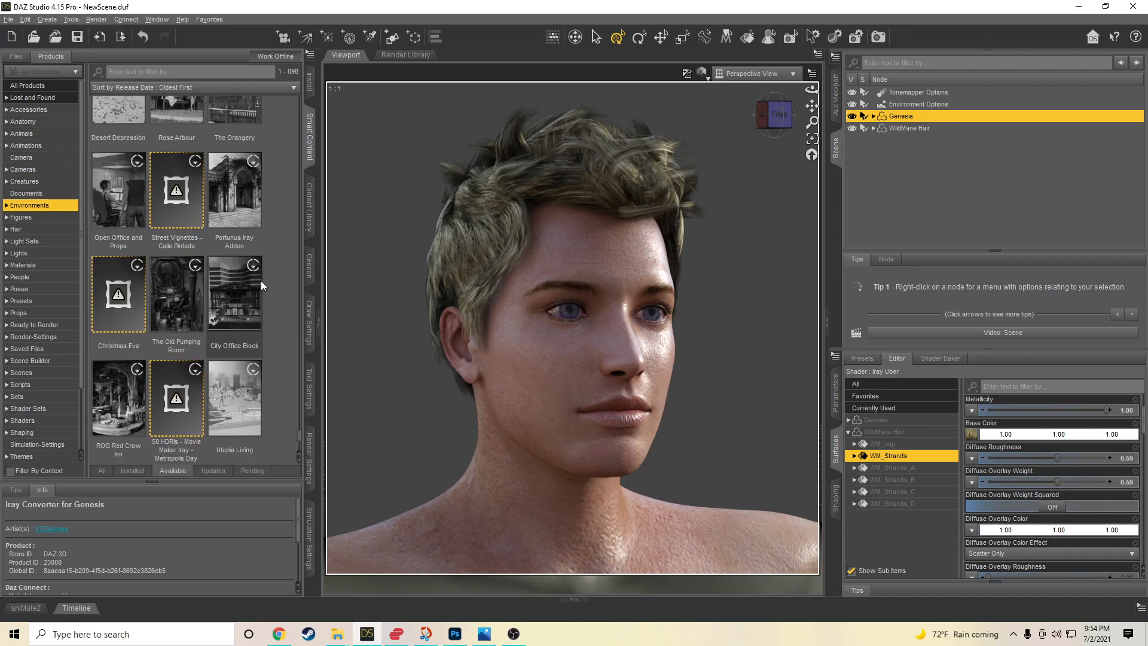
pyautogui.scroll(-5, 261, 281)
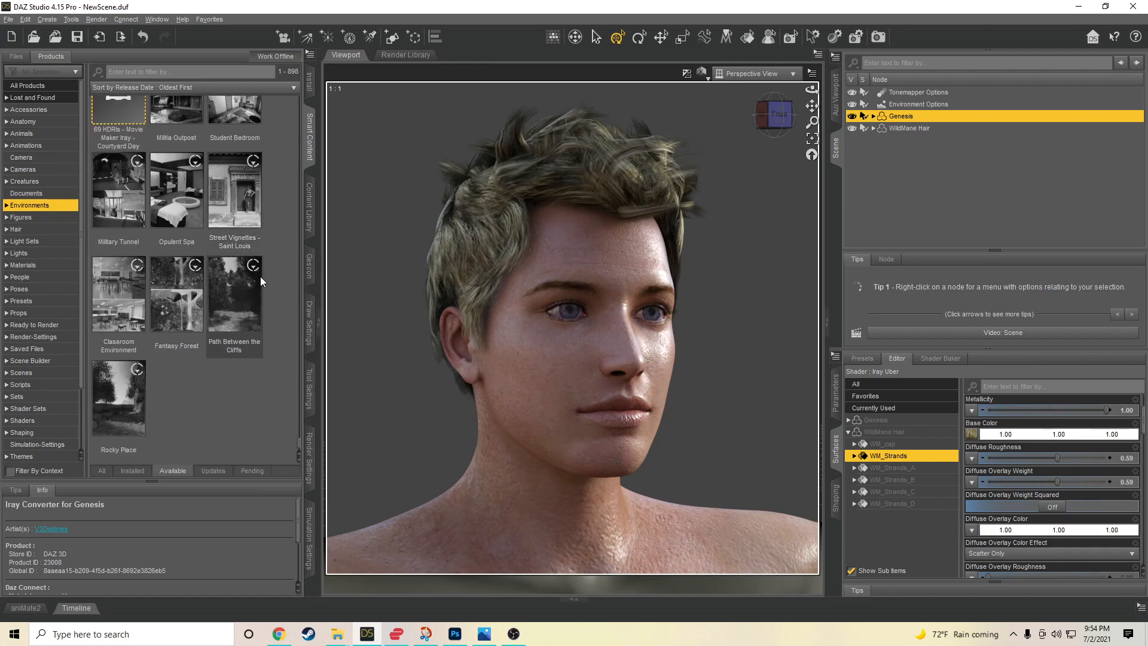
pyautogui.rightClick(227, 190)
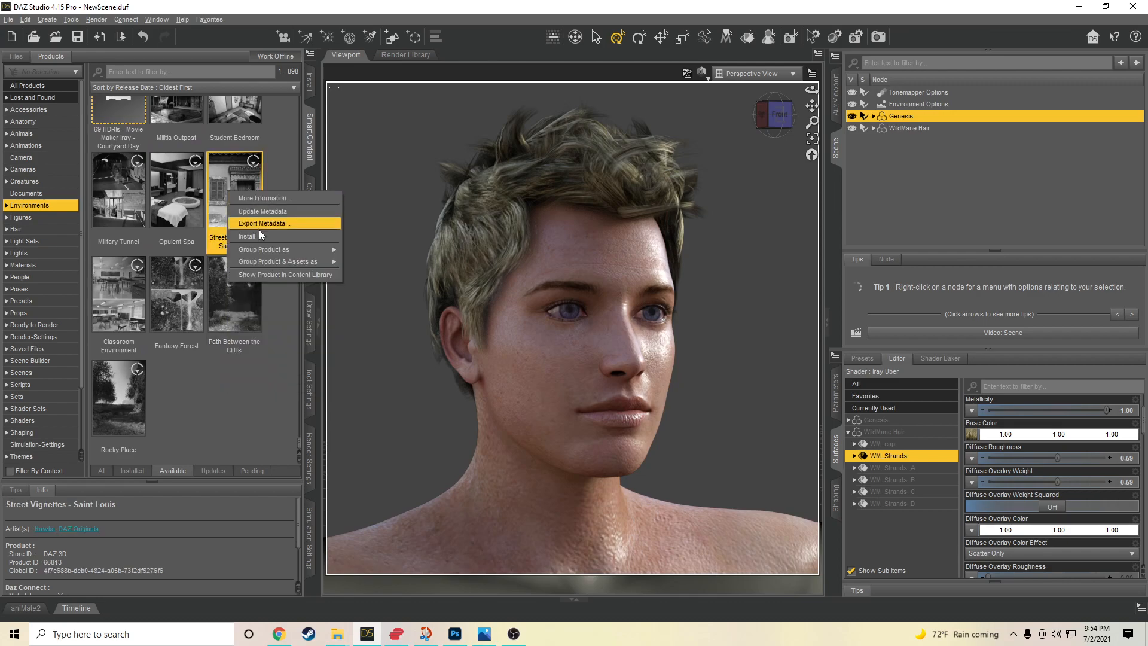
pyautogui.click(260, 234)
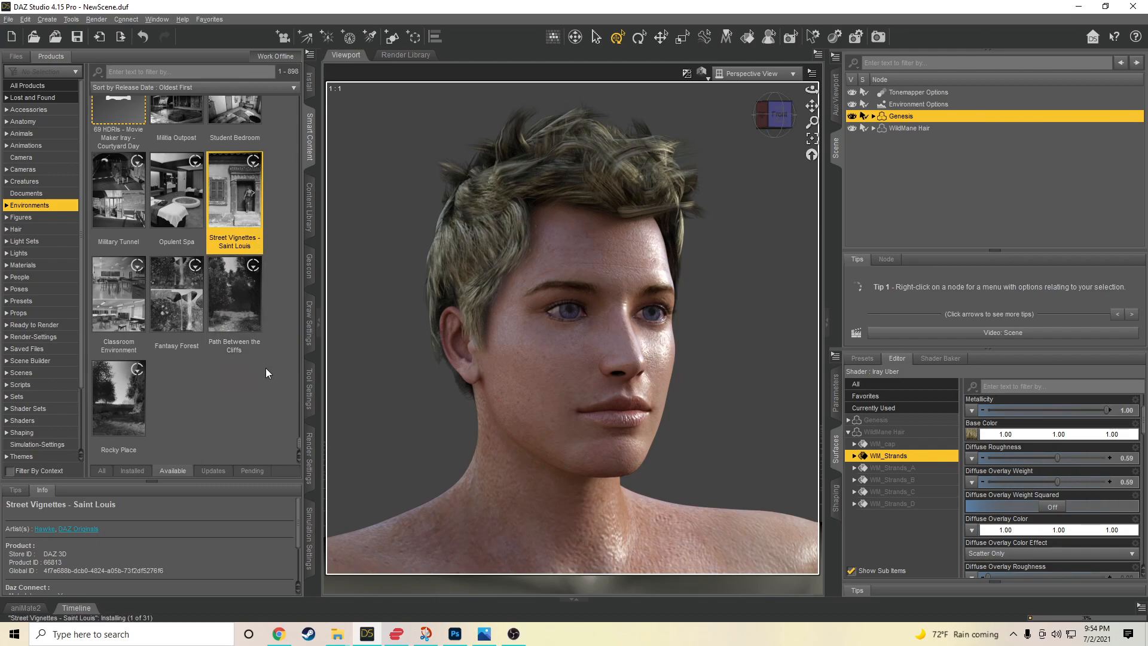
# - Look through the other environment products available for installation
pyautogui.scroll(5, 266, 368)
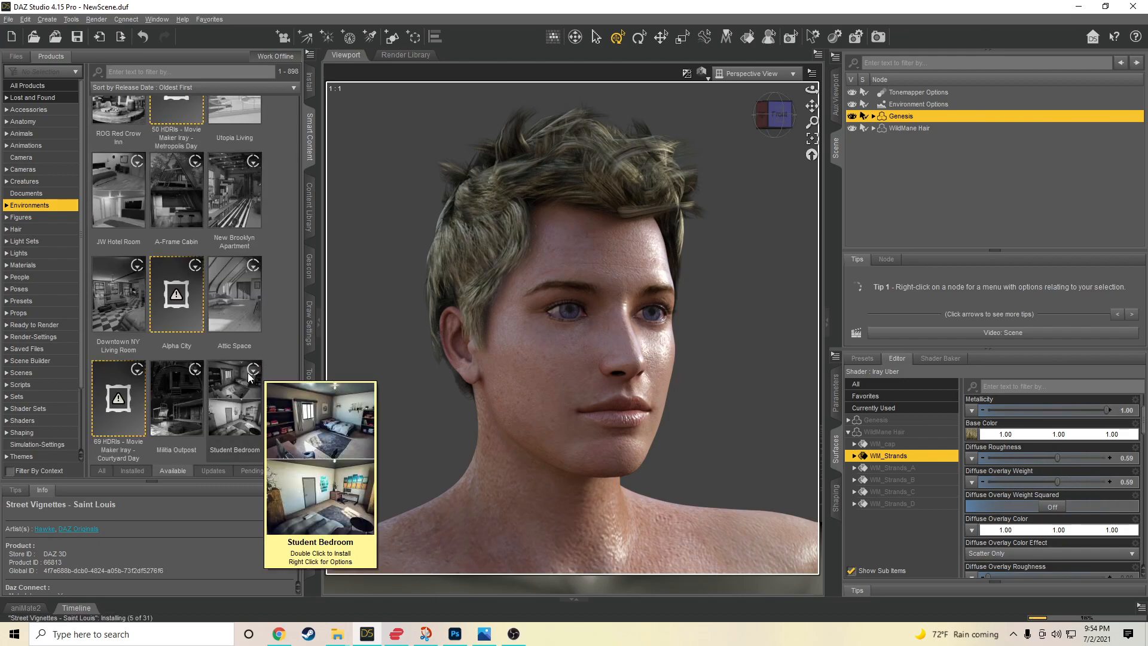
pyautogui.scroll(-6, 256, 323)
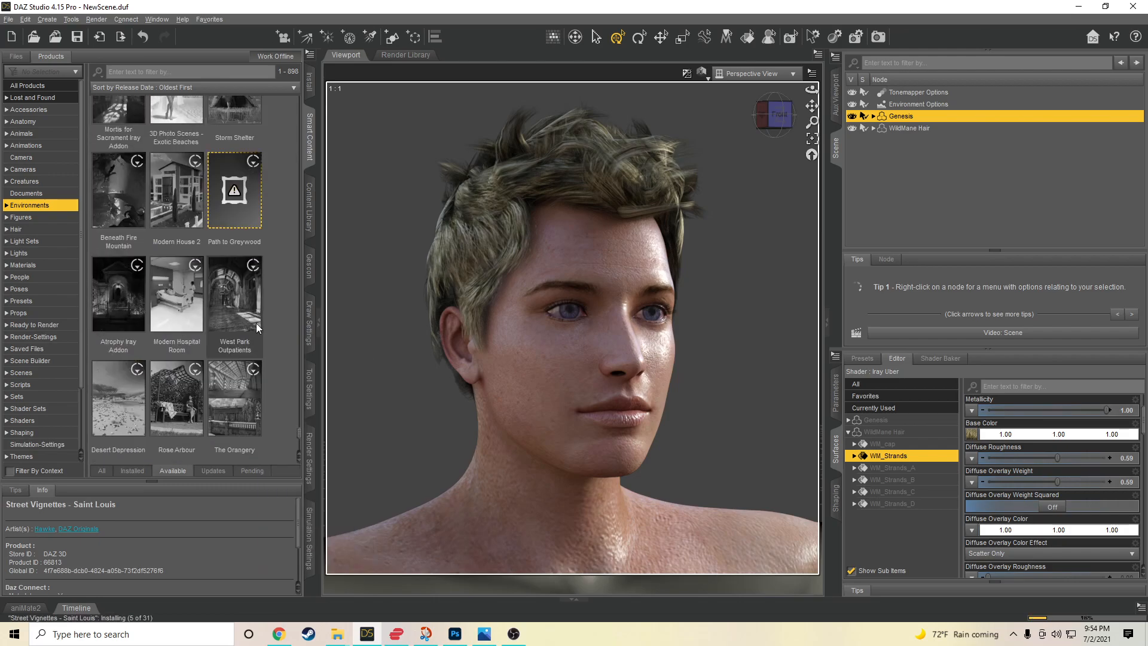
pyautogui.scroll(6, 256, 323)
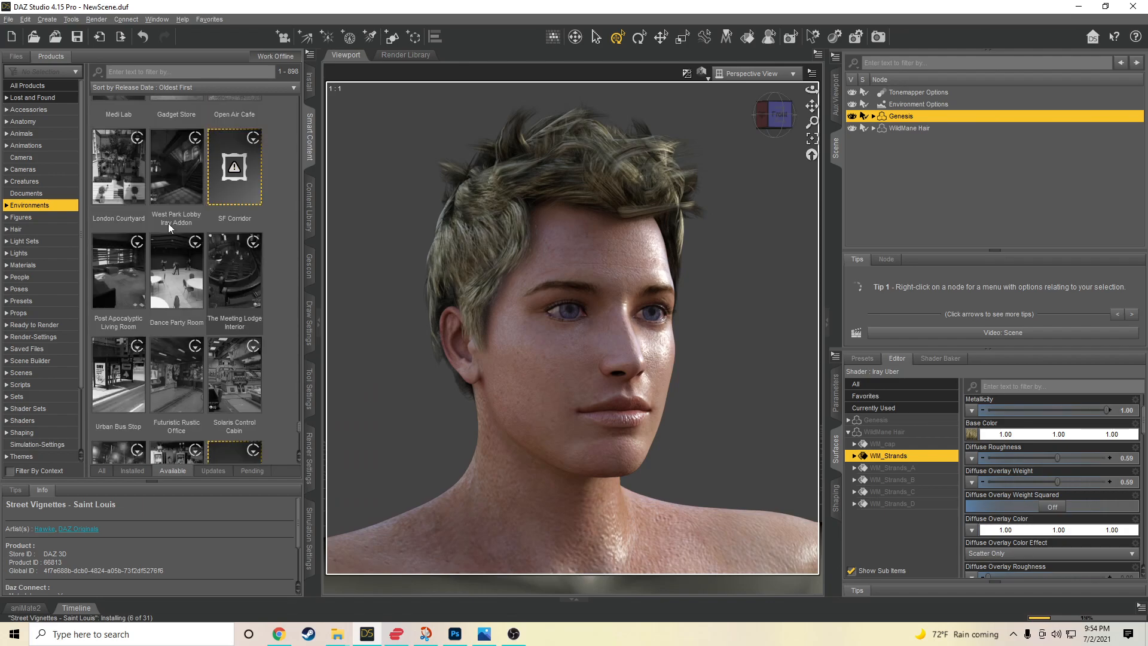
pyautogui.scroll(3, 190, 259)
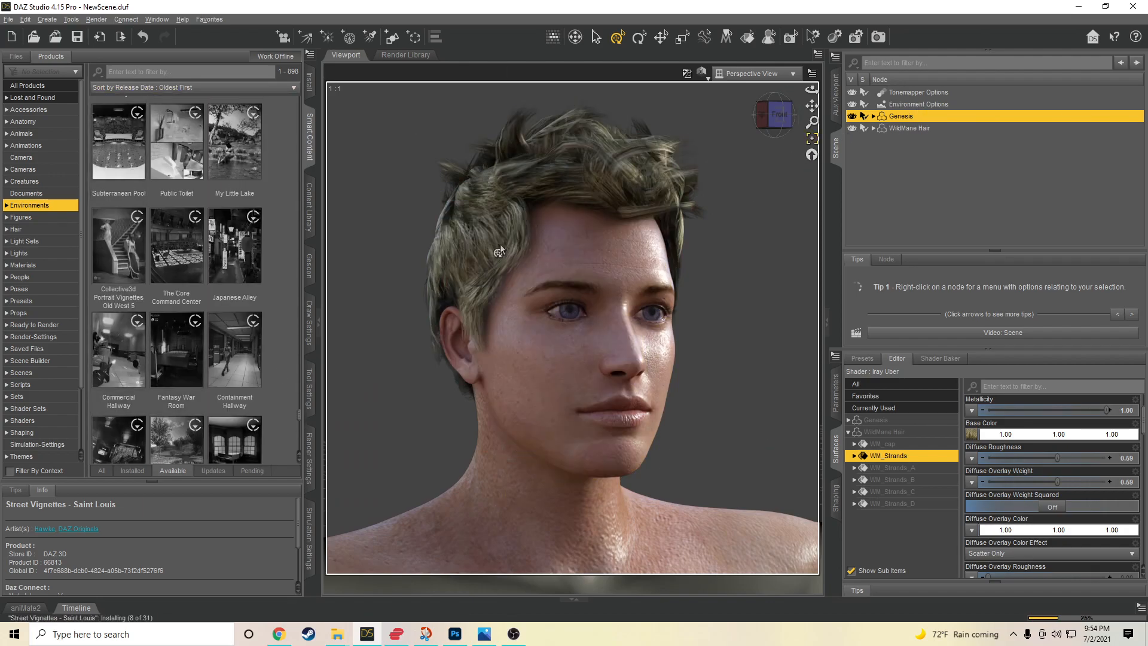
# - Filter the products by the selected Genesis figure, show all product categories and installation states, and browse the compatible products
pyautogui.click(9, 470)
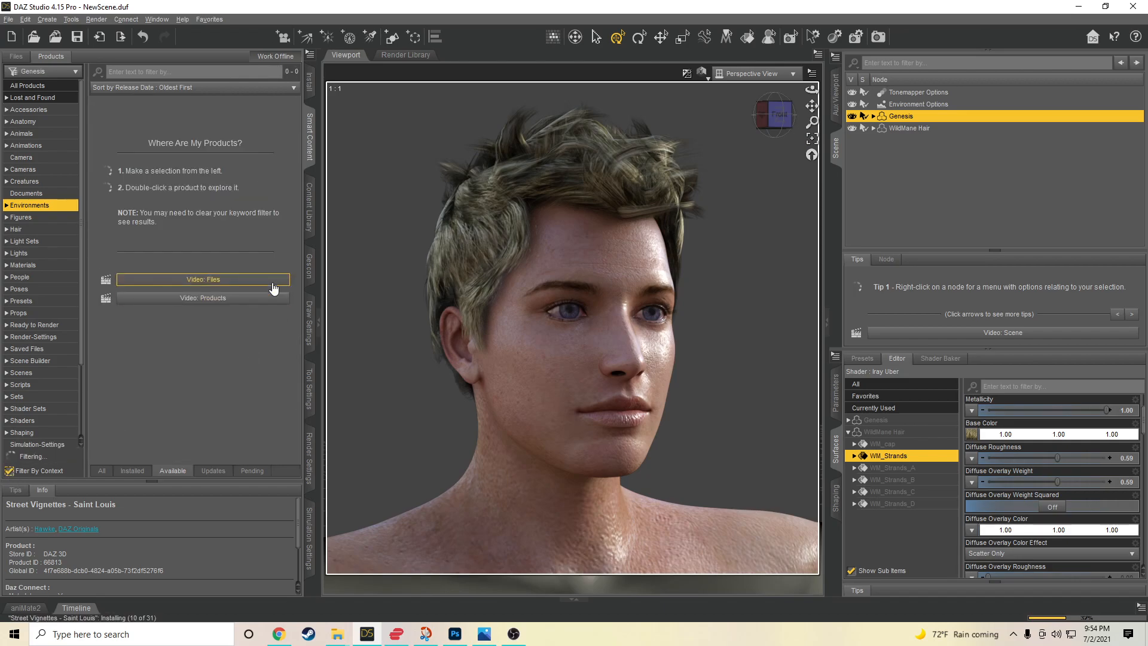
pyautogui.click(40, 86)
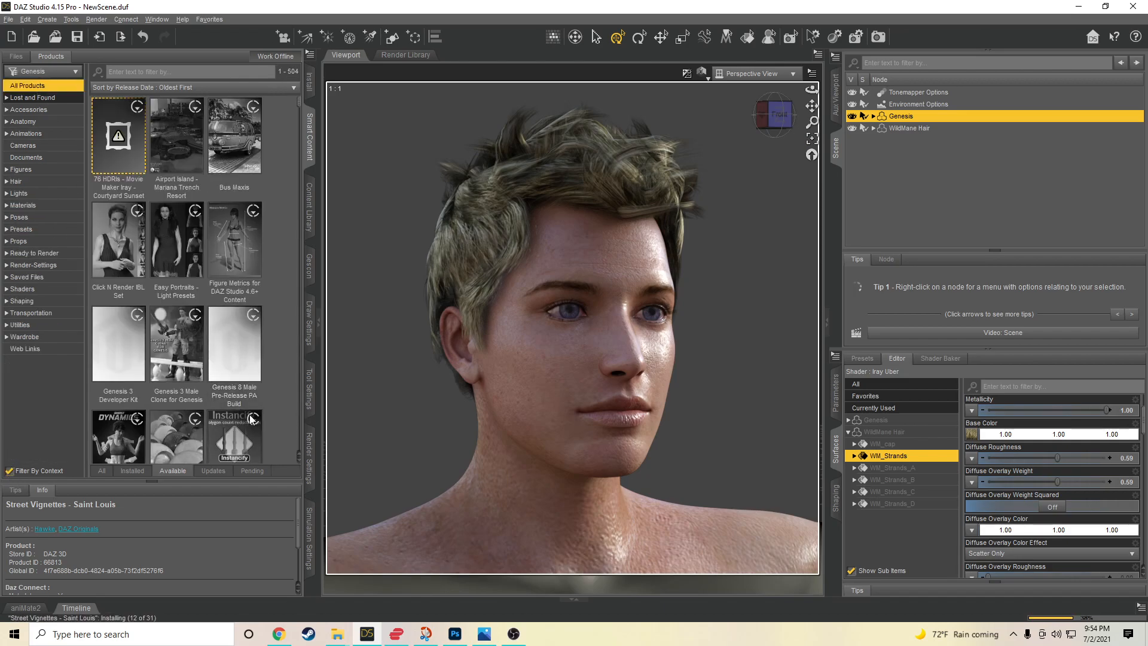
pyautogui.click(100, 471)
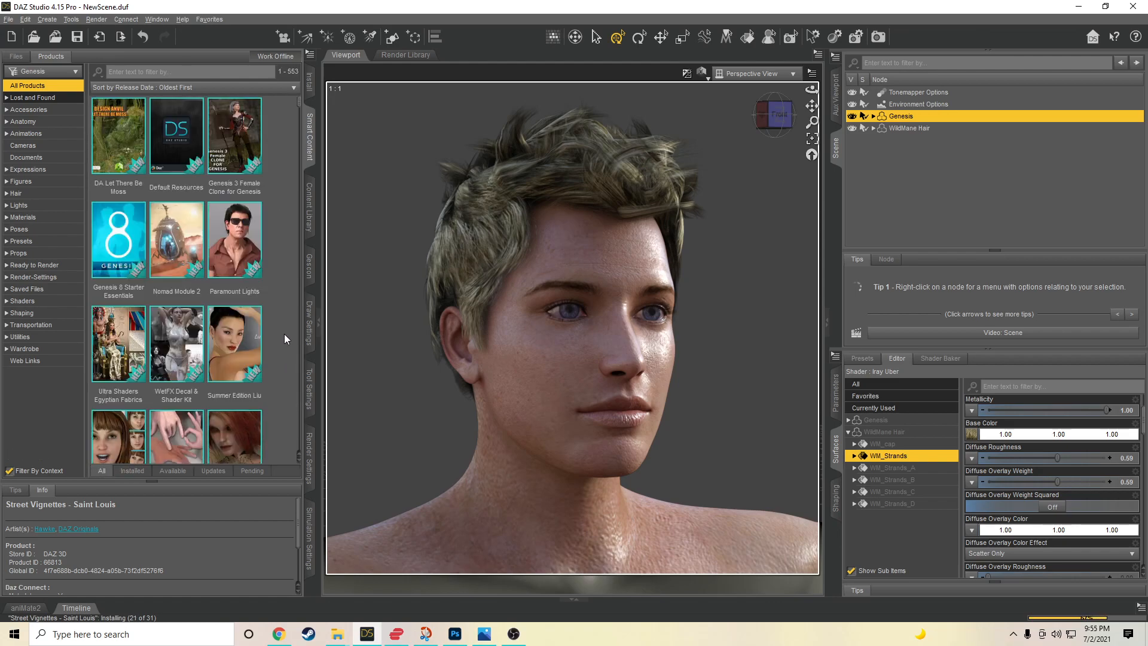
pyautogui.scroll(-3, 285, 334)
pyautogui.scroll(-3, 284, 334)
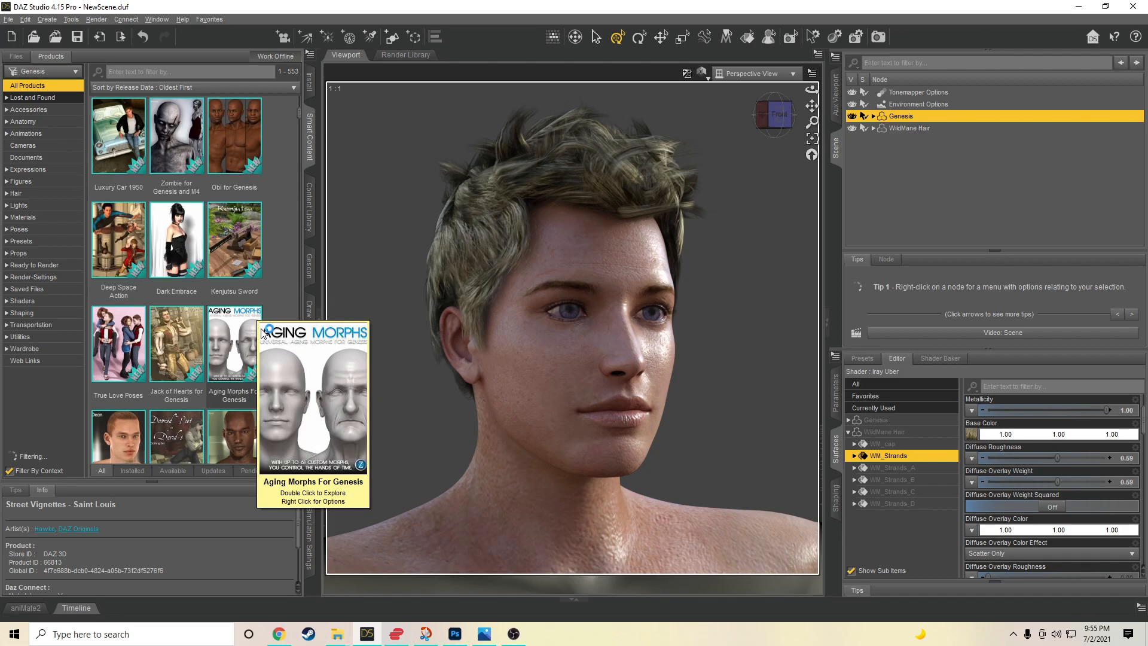
pyautogui.moveTo(262, 333)
pyautogui.scroll(-3, 263, 333)
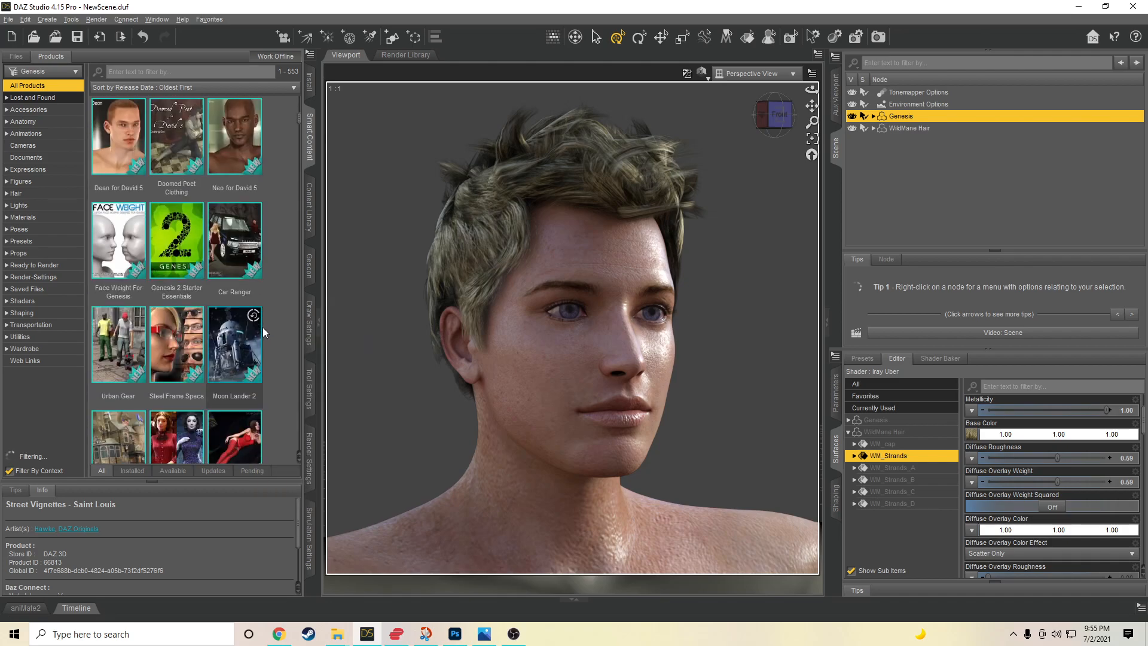
# - Load BG_pants, BG_tshirt and BG_shoes from the wardrobe files of the Bad Guy for Genesis product
pyautogui.click(36, 349)
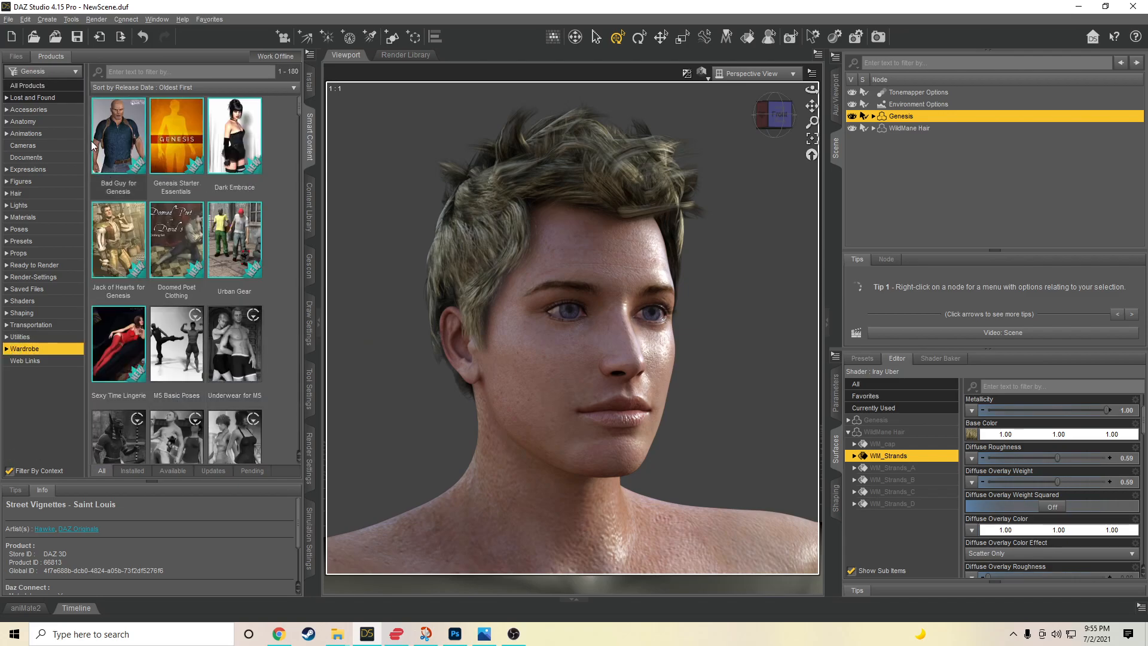
pyautogui.doubleClick(111, 128)
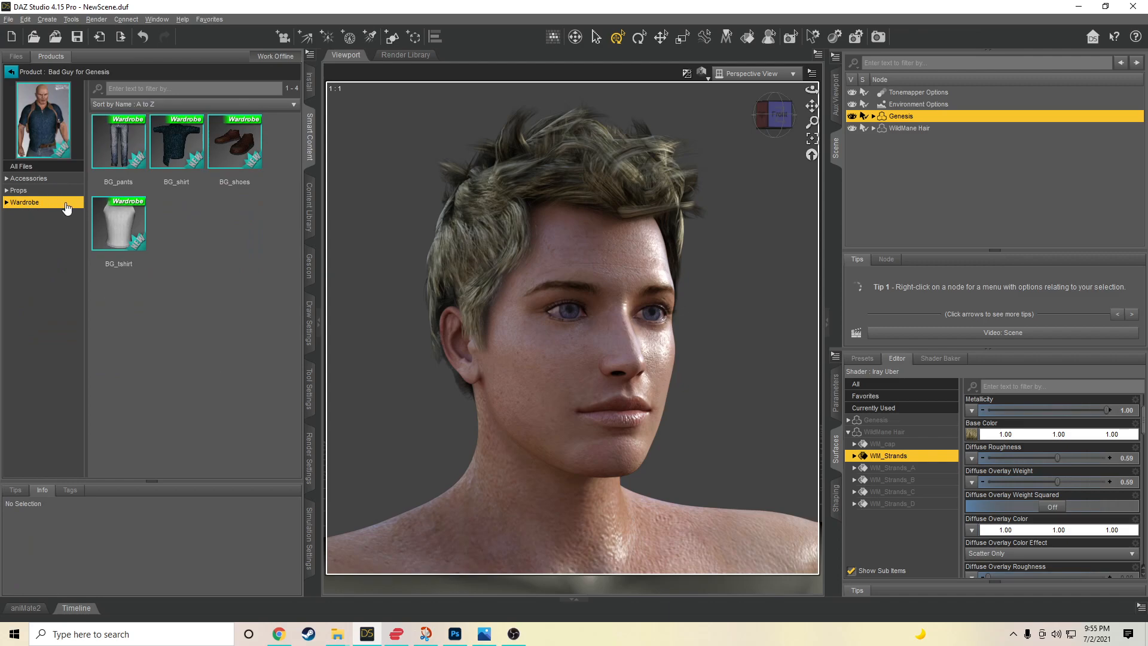
pyautogui.doubleClick(124, 144)
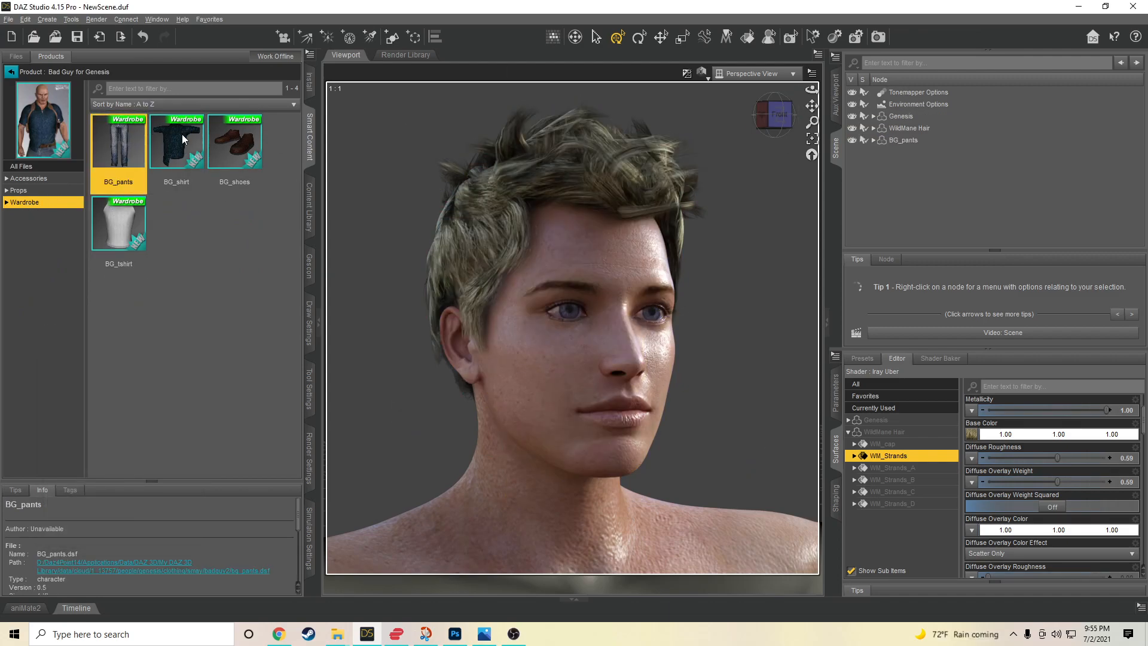
pyautogui.click(118, 219)
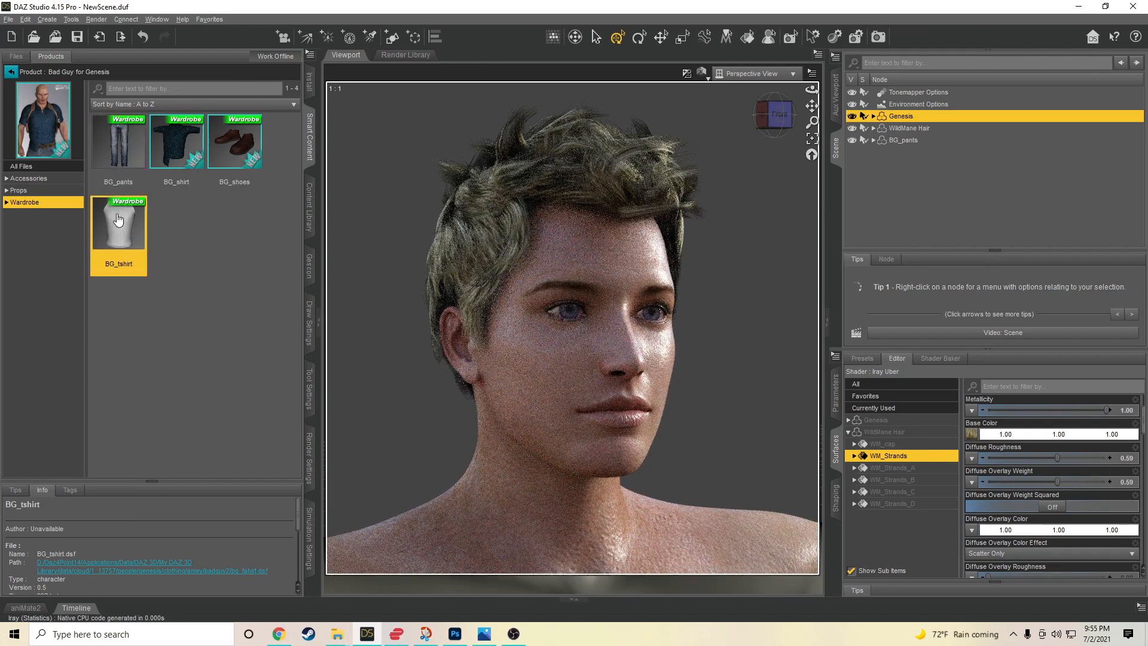
pyautogui.doubleClick(118, 220)
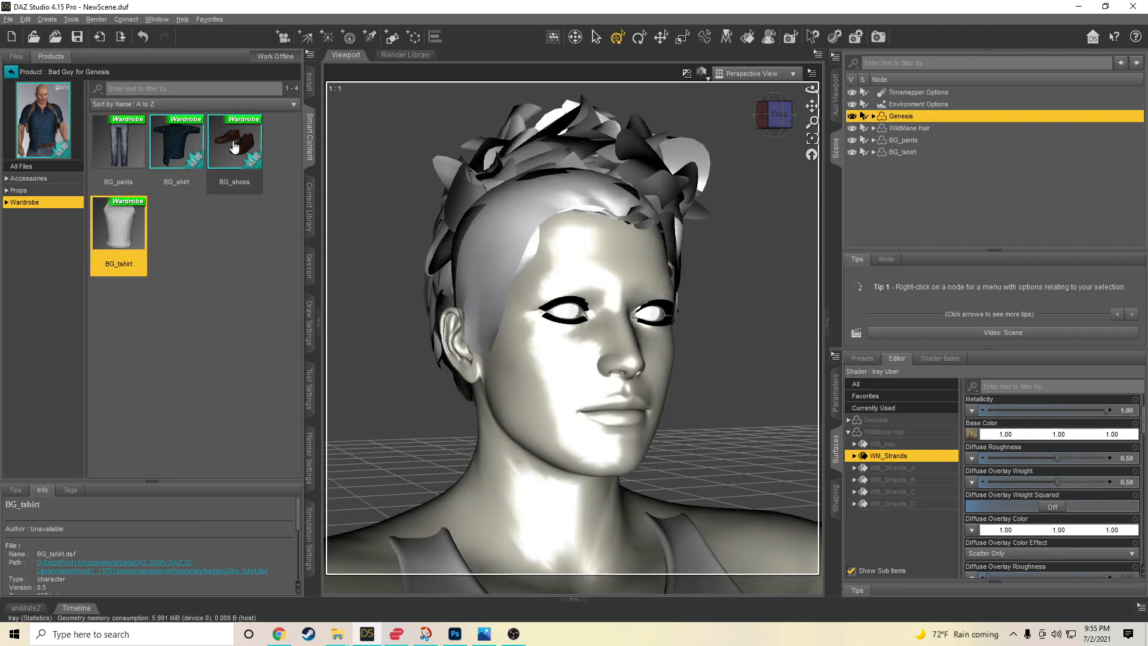
pyautogui.doubleClick(234, 146)
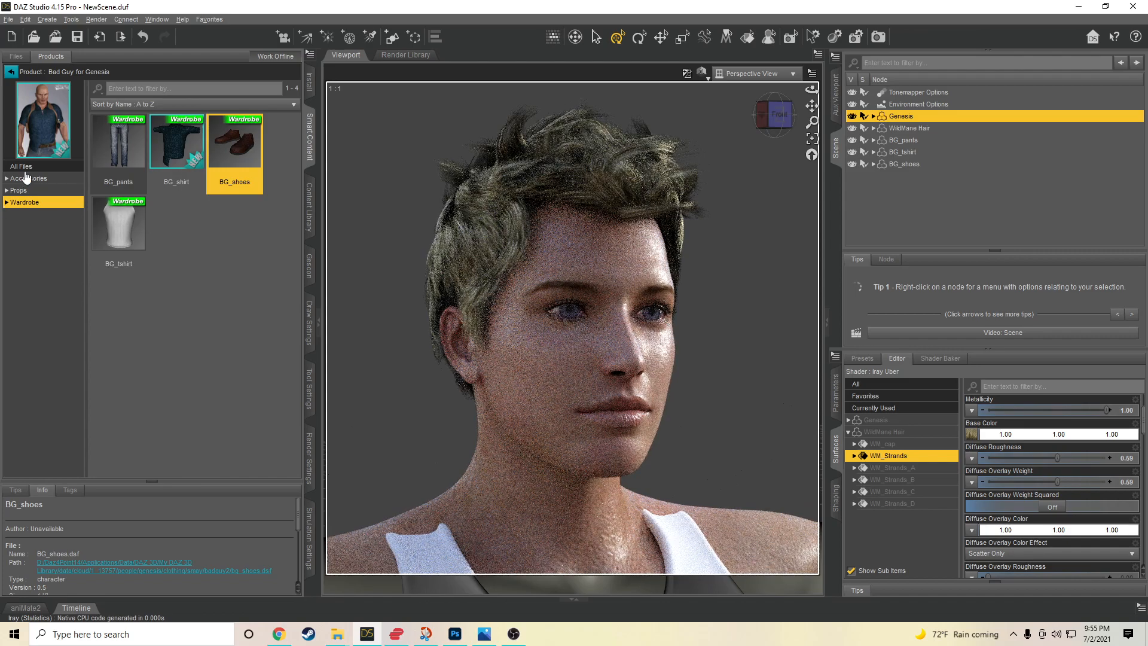
# - Show the product's accessories, then fit BG_tshirt to the Genesis figure with Parent To Target enabled
pyautogui.click(26, 178)
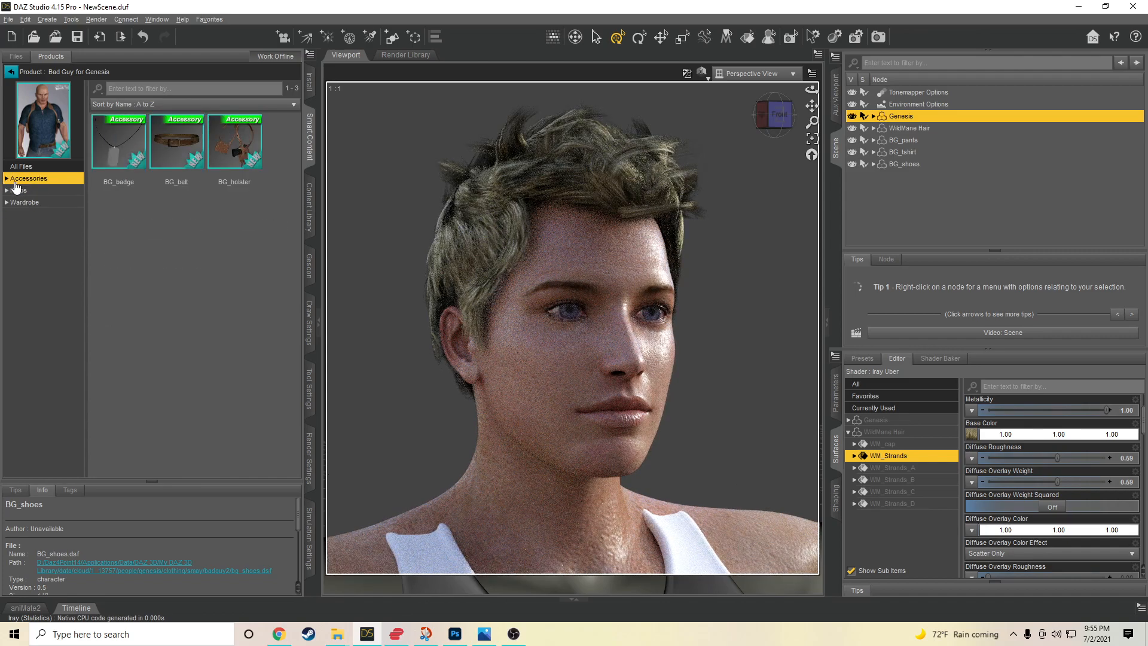
pyautogui.moveTo(811, 119); pyautogui.dragTo(745, 243)
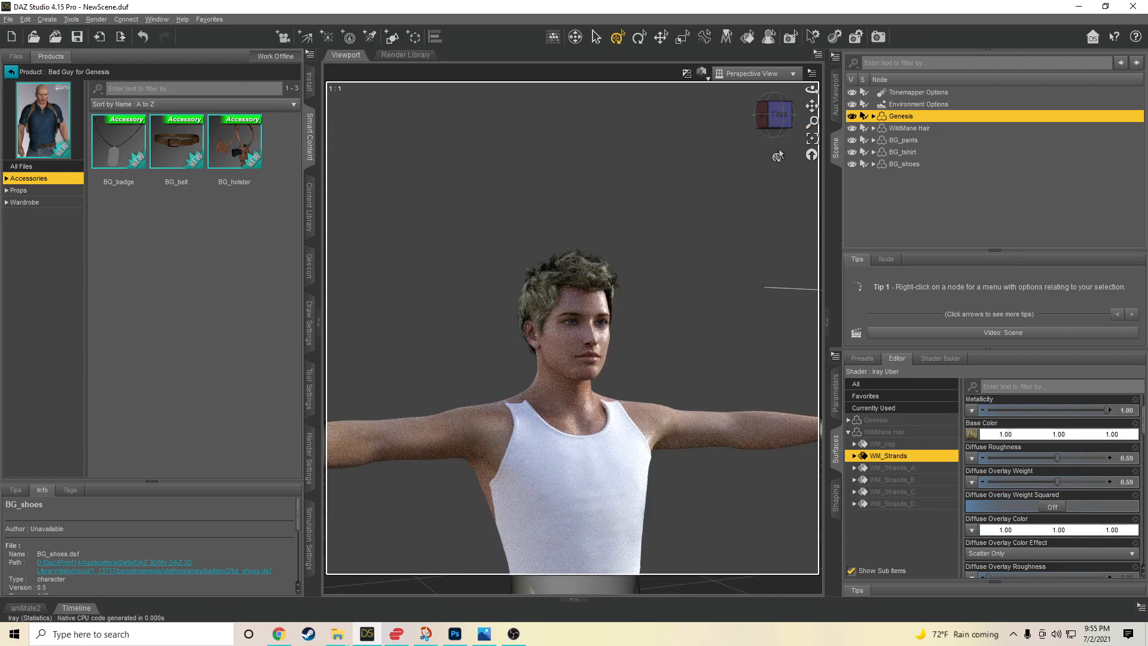
pyautogui.click(906, 164)
pyautogui.click(912, 152)
pyautogui.rightClick(912, 152)
pyautogui.click(937, 178)
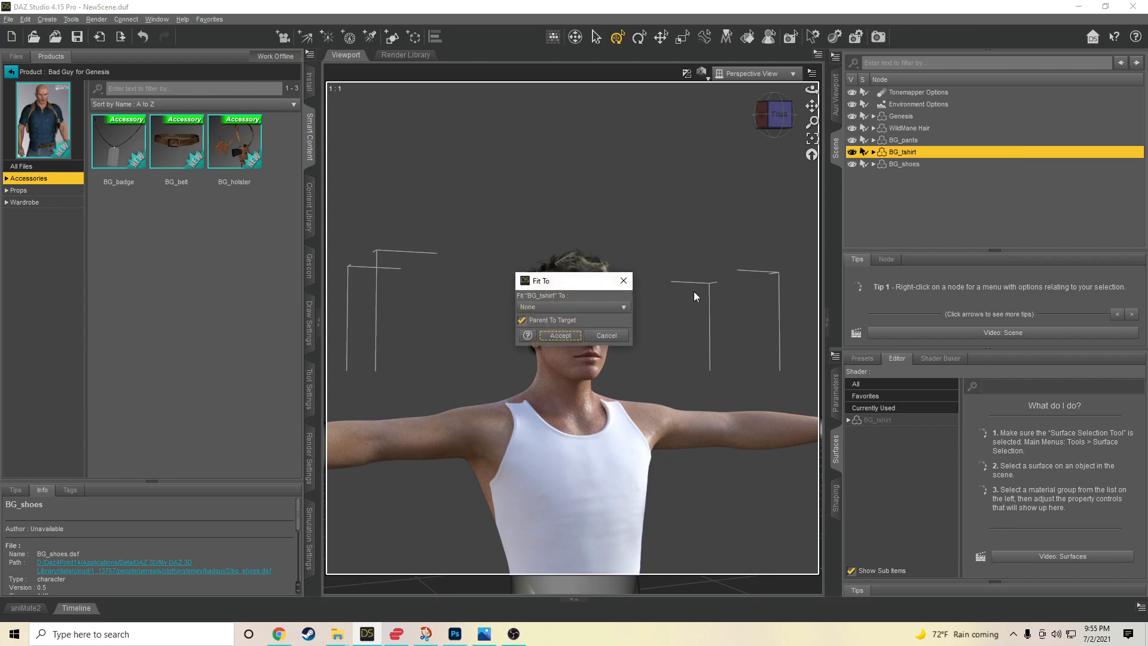
pyautogui.click(559, 307)
pyautogui.click(548, 346)
pyautogui.click(560, 335)
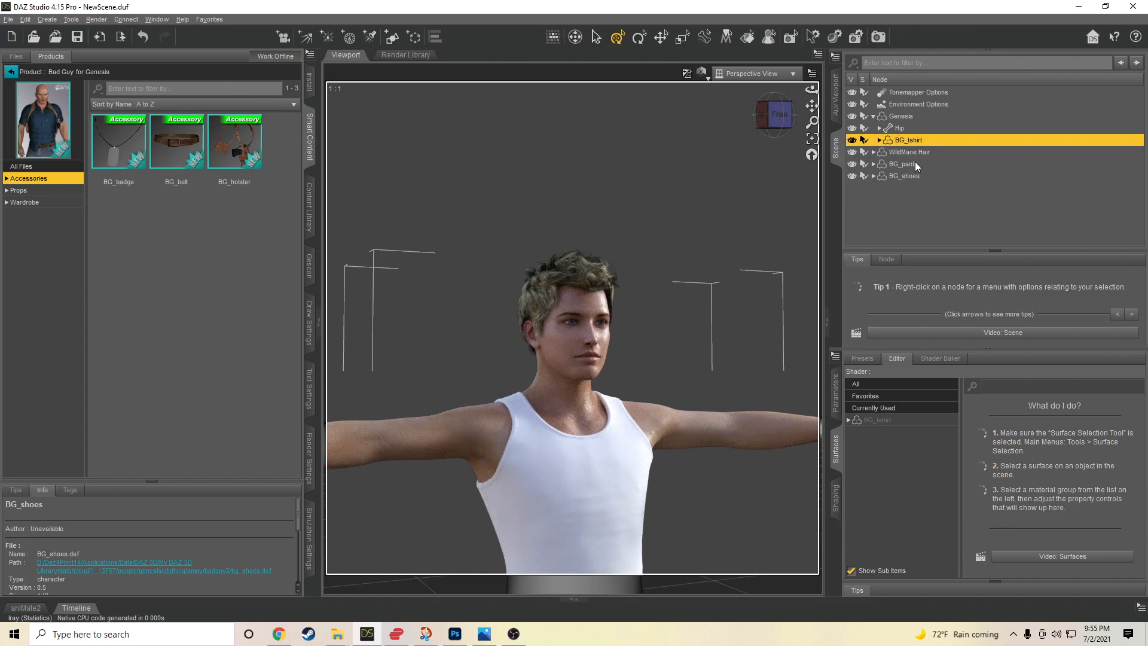
# - Delete BG_pants and BG_shoes from the scene
pyautogui.click(913, 163)
pyautogui.keyDown('shift'); pyautogui.click(912, 174); pyautogui.keyUp('shift')
pyautogui.rightClick(913, 175)
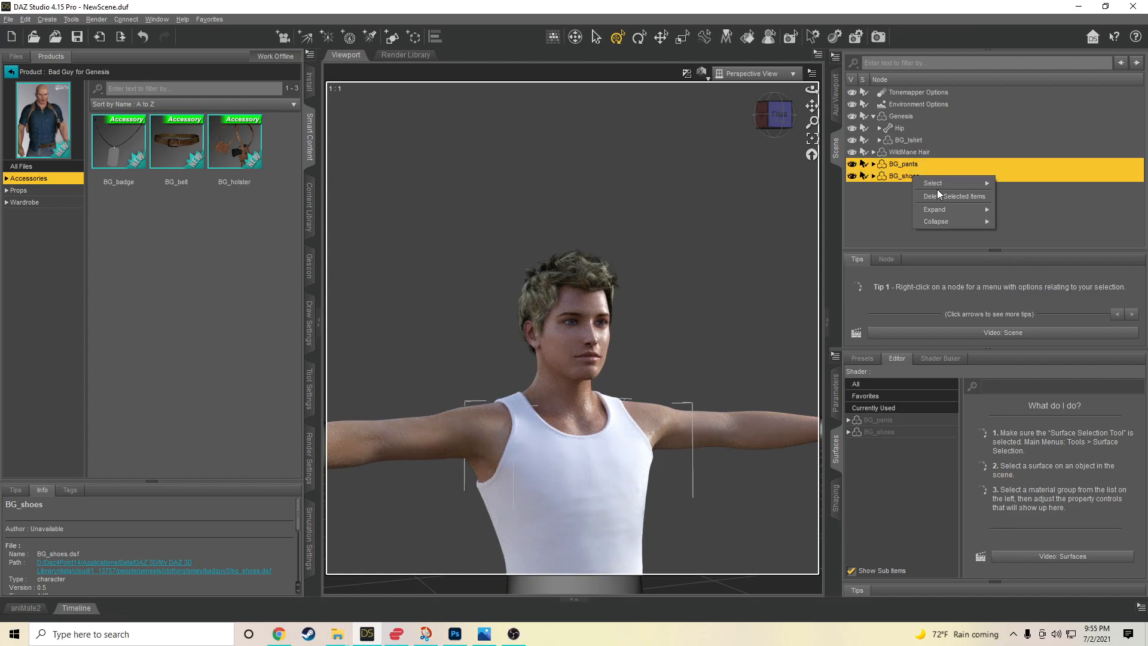
pyautogui.click(943, 197)
# - With the Genesis figure selected, load the BG_belt, BG_holster and BG_badge accessories
pyautogui.click(900, 117)
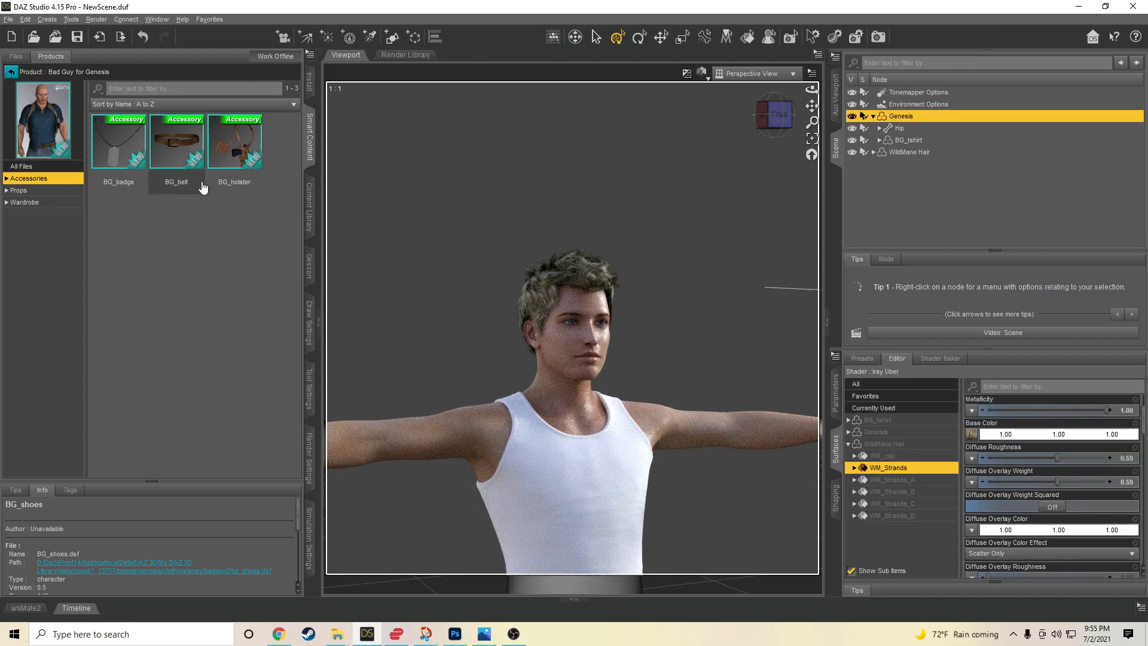
pyautogui.doubleClick(190, 154)
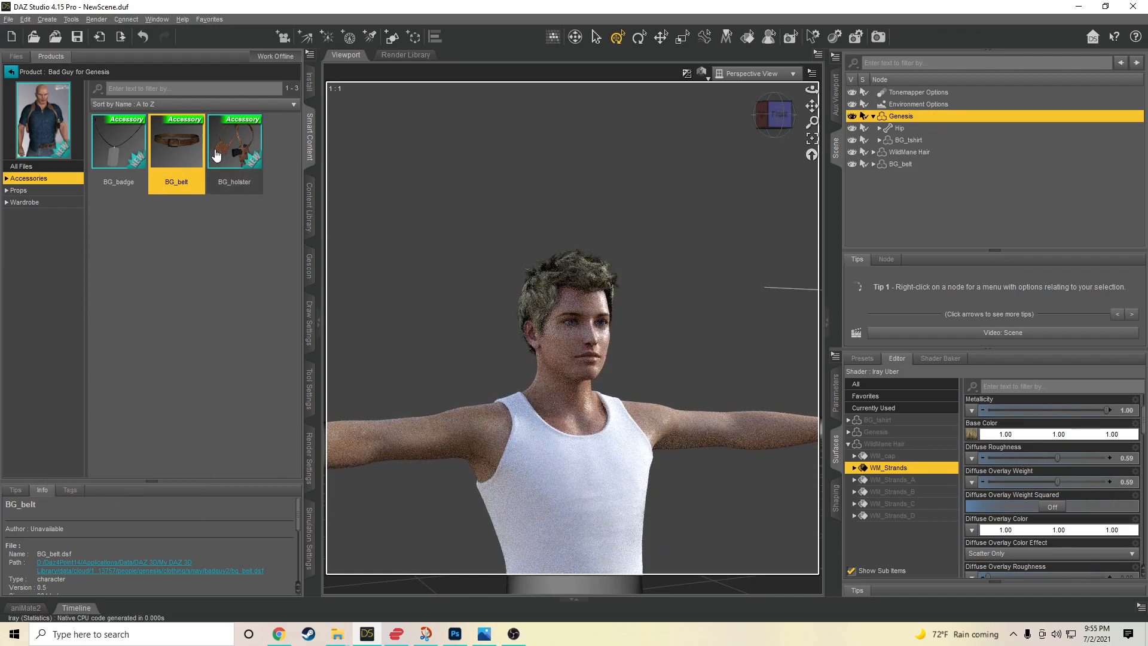
pyautogui.doubleClick(237, 150)
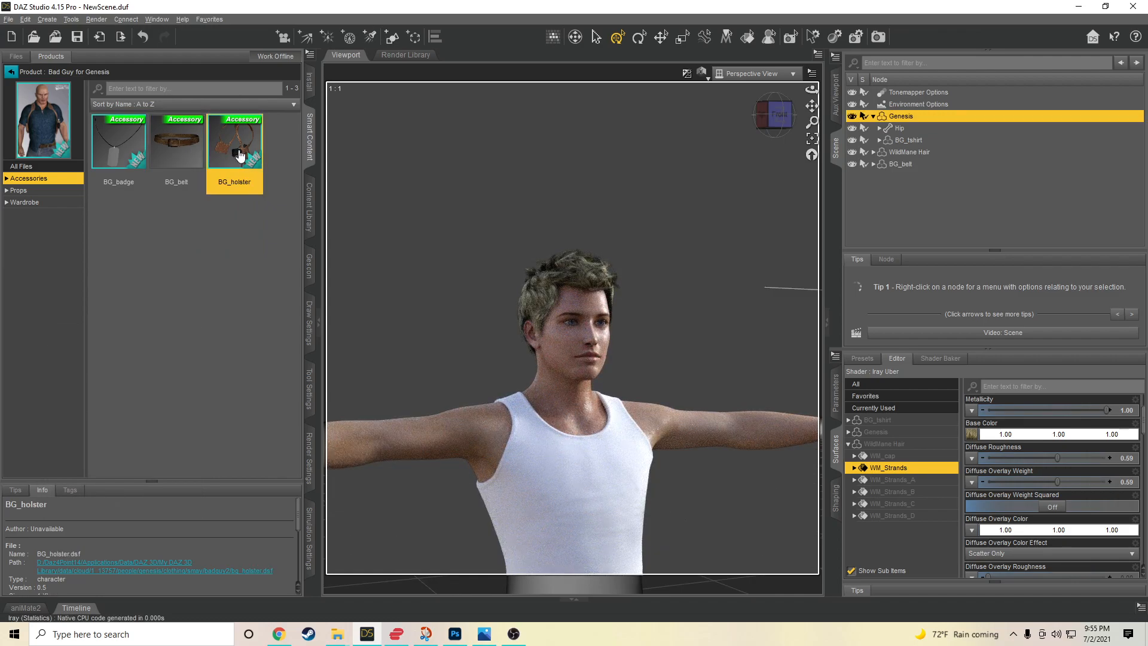
pyautogui.doubleClick(106, 147)
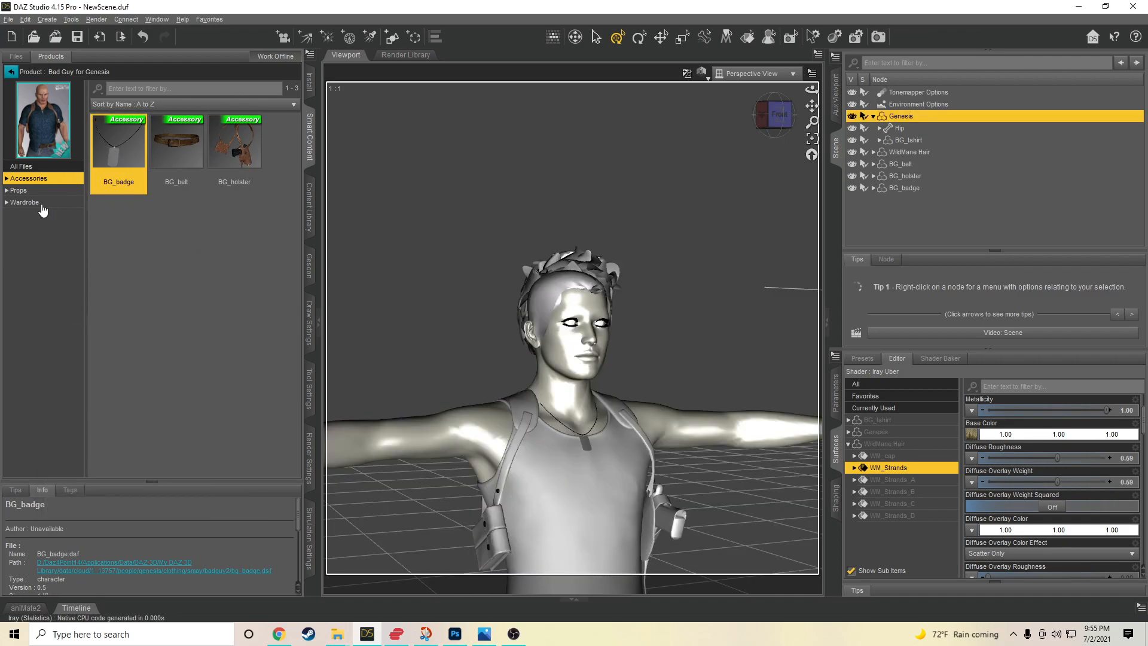
# - Load BG_pants and BG_shoes again from the product's wardrobe files, keeping Genesis selected
pyautogui.click(41, 202)
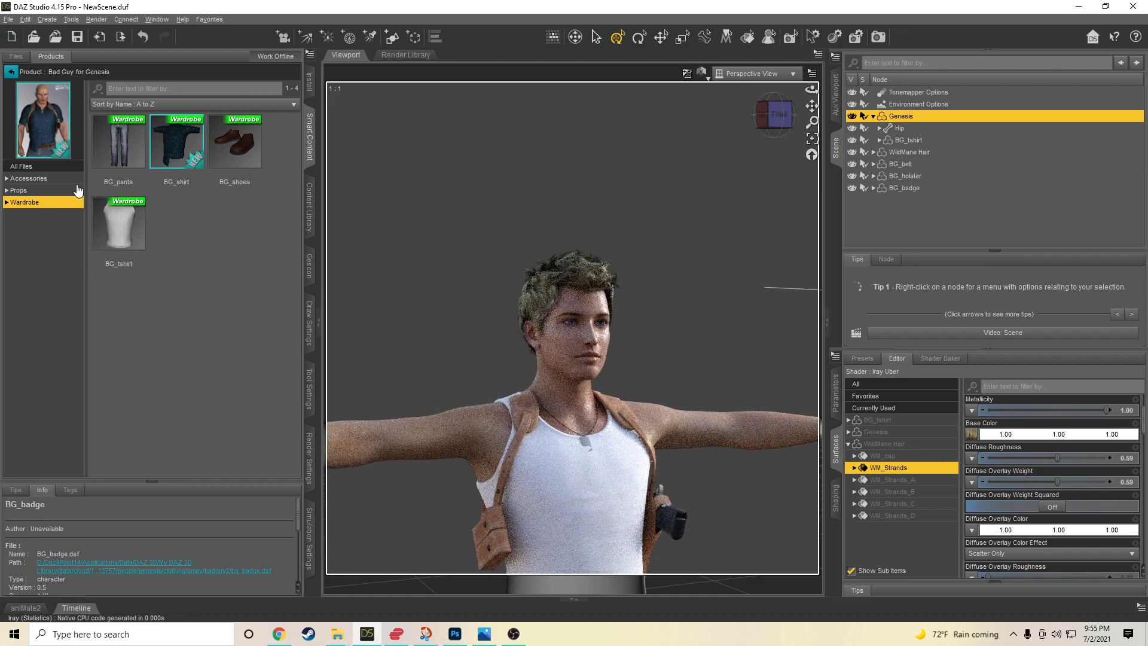
pyautogui.doubleClick(138, 145)
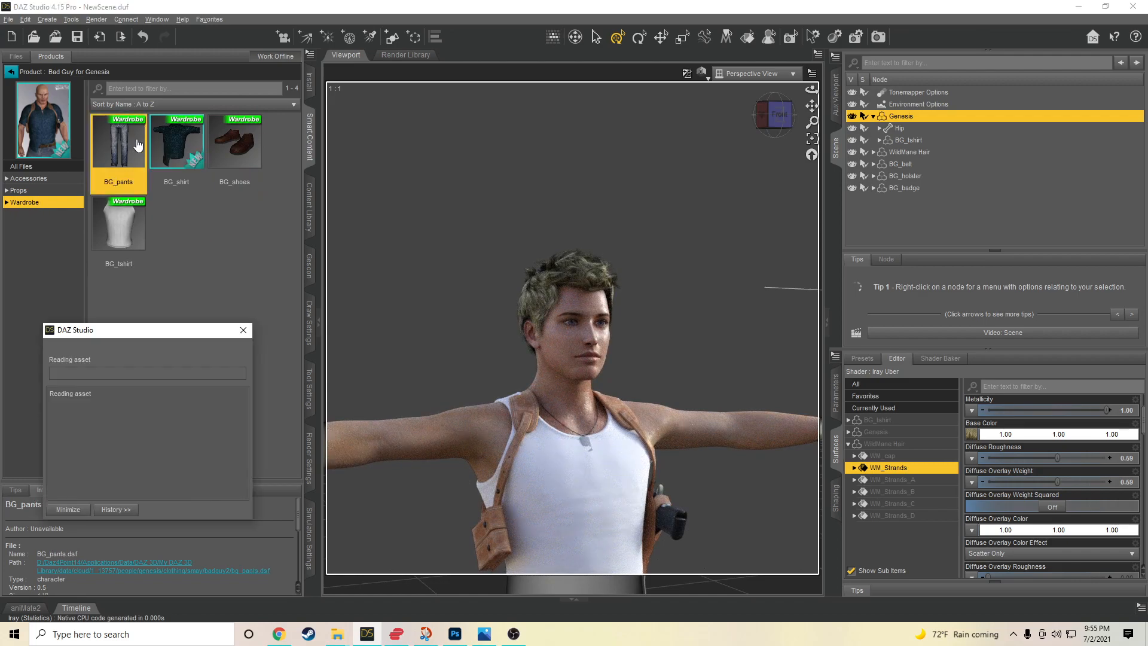
pyautogui.doubleClick(243, 157)
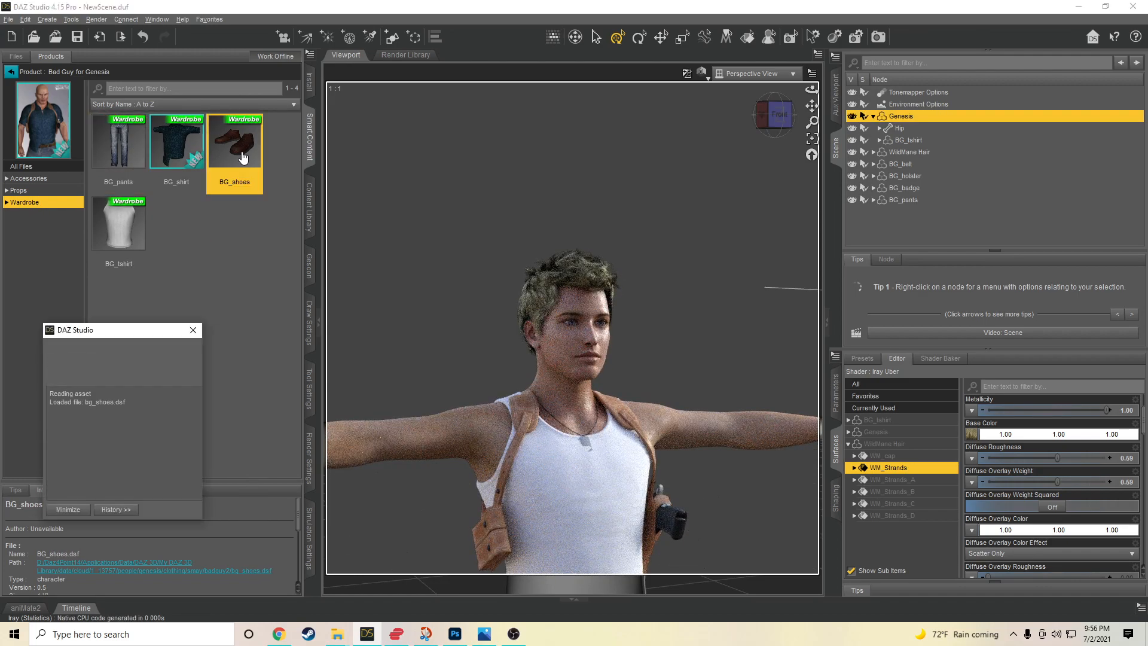
# - Parent BG_belt, BG_holster, BG_badge, BG_pants and BG_shoes to the Genesis figure in the scene hierarchy
pyautogui.click(874, 117)
pyautogui.click(906, 139)
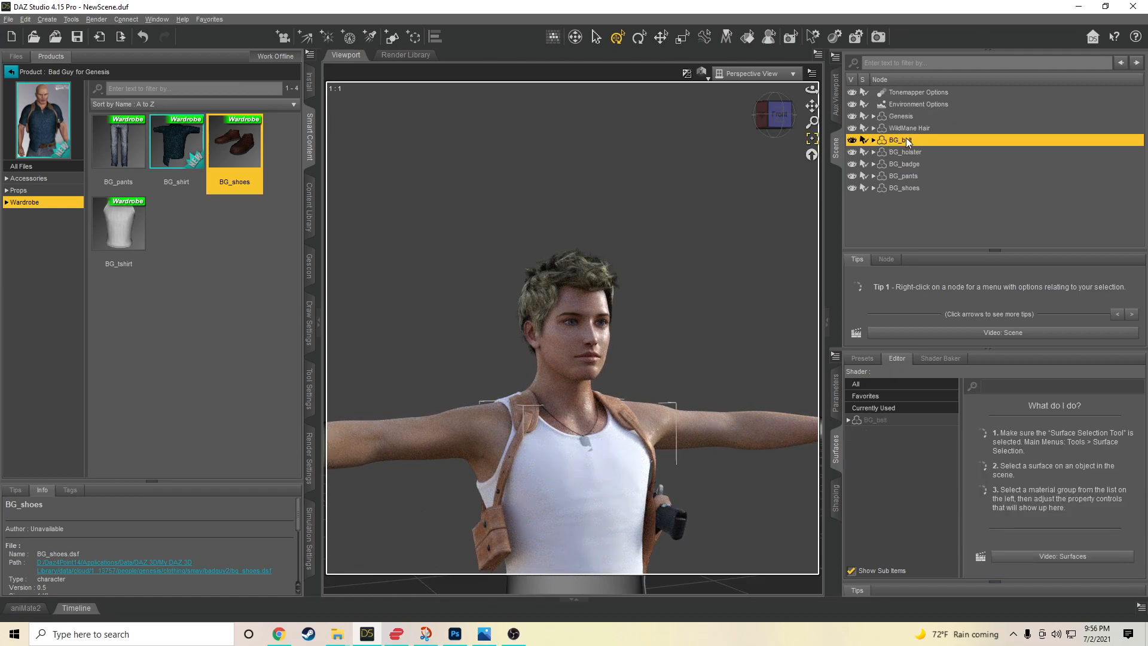
pyautogui.keyDown('shift'); pyautogui.click(906, 187); pyautogui.keyUp('shift')
pyautogui.moveTo(906, 145); pyautogui.dragTo(904, 117)
pyautogui.click(873, 116)
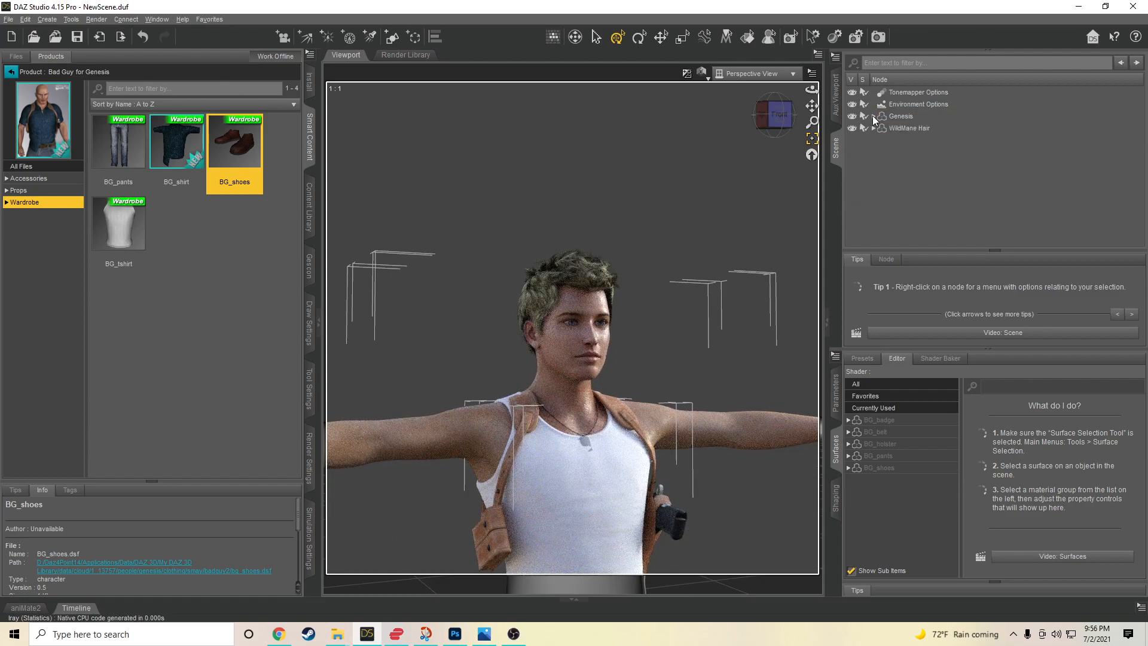
# - Parent WildMane Hair to the Genesis figure, check the figure's child items, and reselect Genesis
pyautogui.click(899, 129)
pyautogui.click(874, 116)
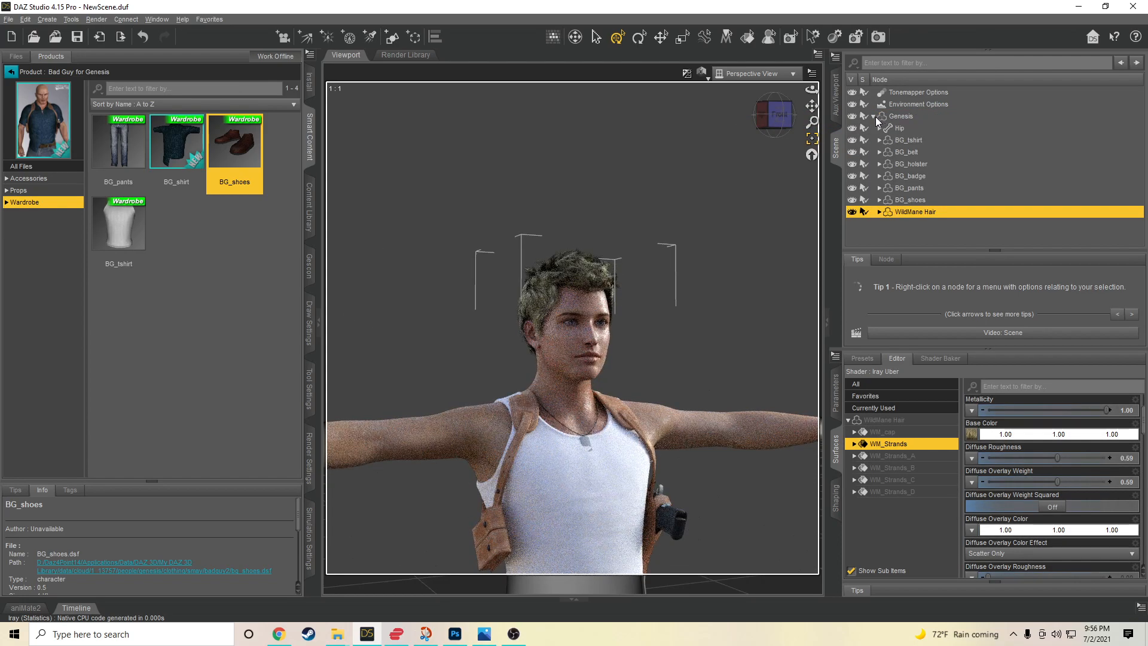
pyautogui.click(873, 116)
pyautogui.click(899, 116)
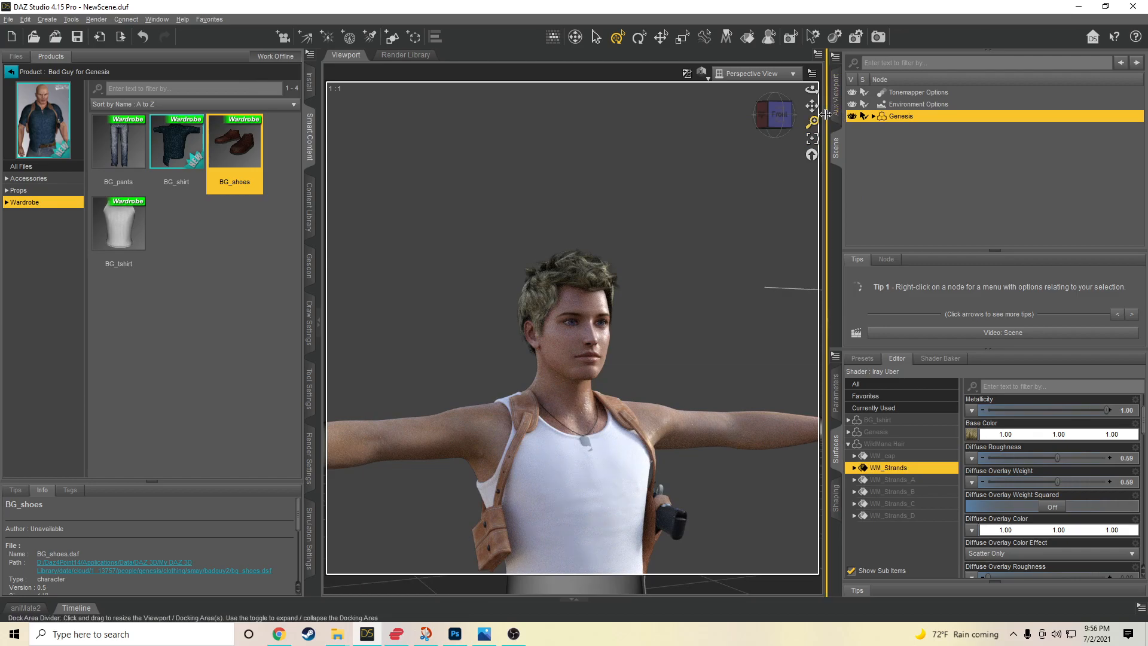
# - Return to the product list, limit it to Poses, and install Genesis 3 Male Clone for Genesis
pyautogui.click(9, 72)
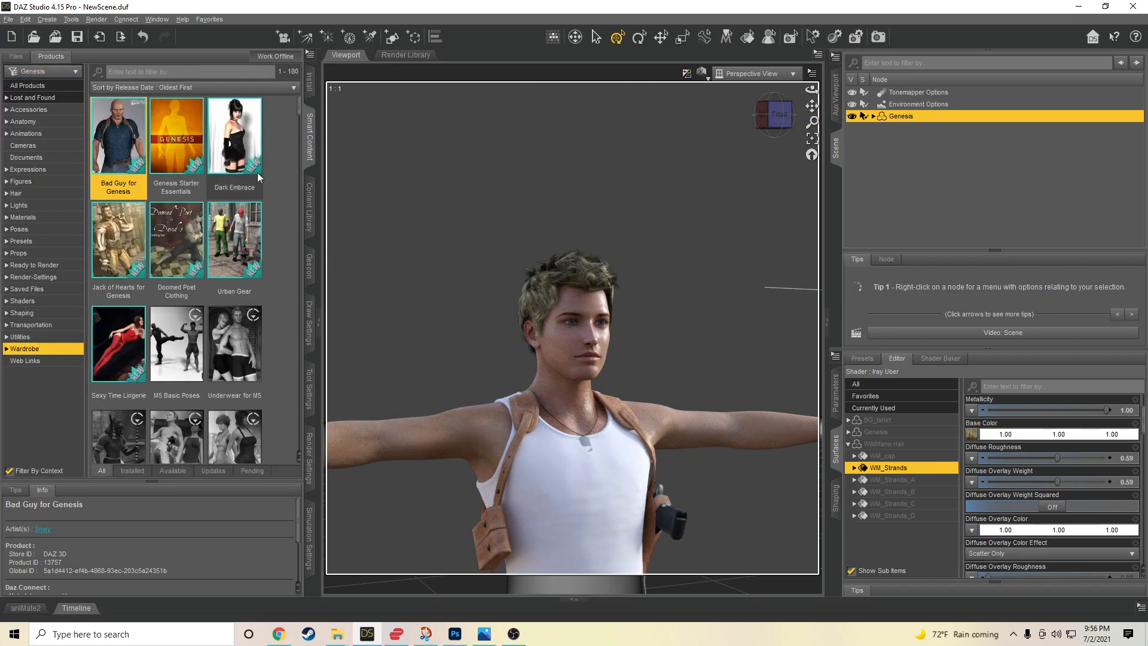
pyautogui.click(9, 231)
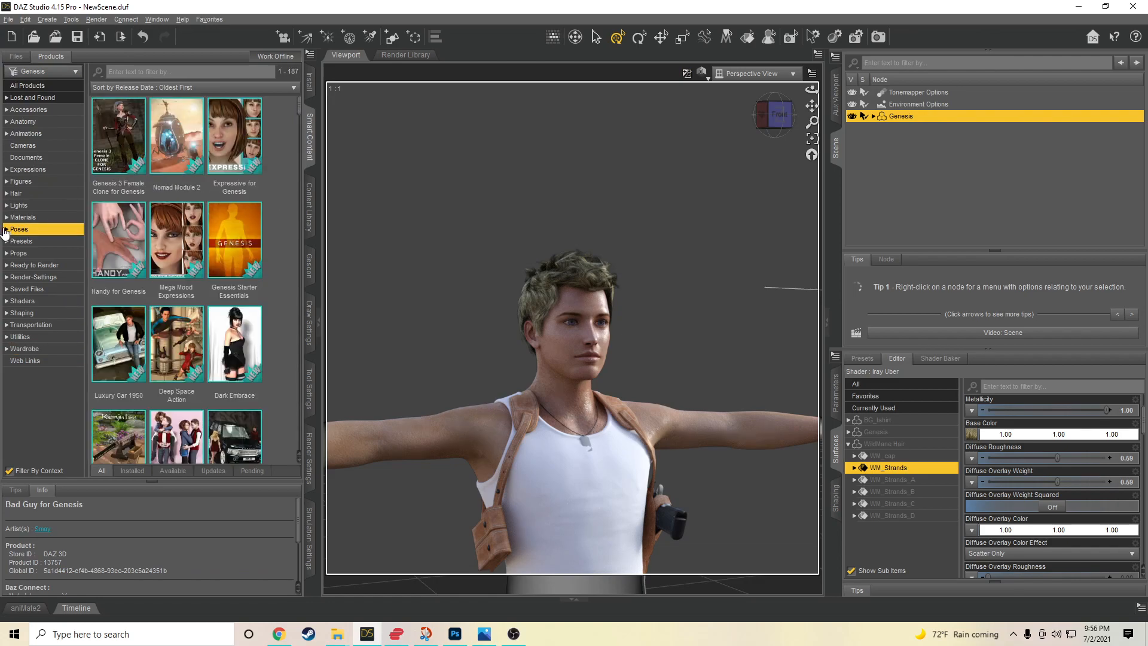
pyautogui.scroll(-5, 144, 296)
pyautogui.moveTo(154, 297)
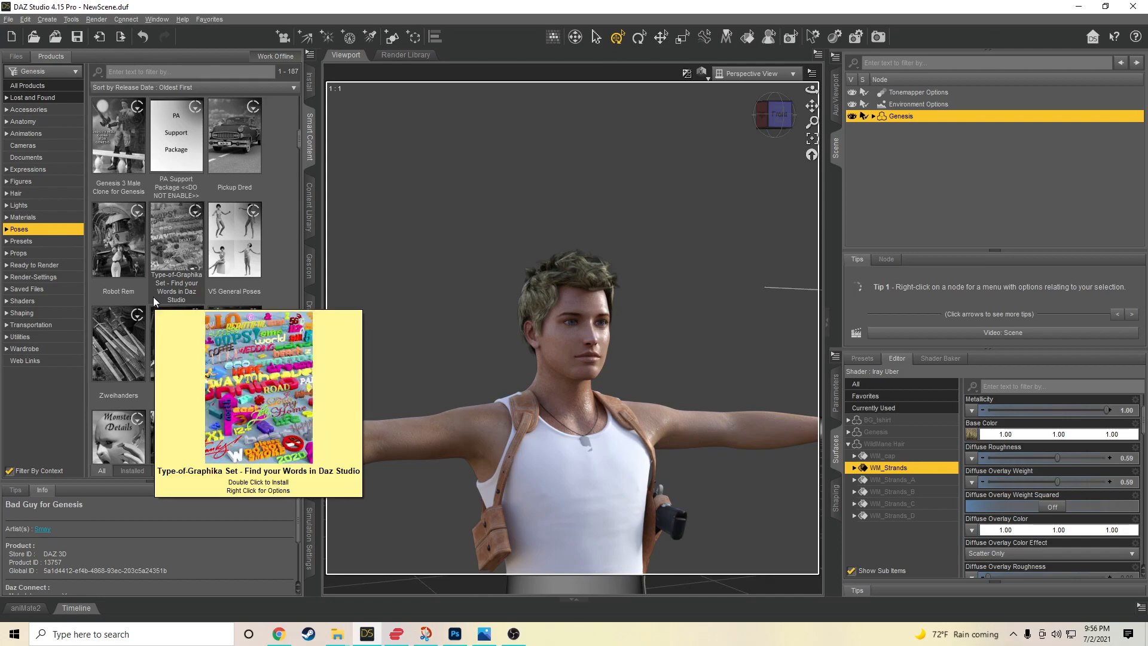
pyautogui.moveTo(127, 150)
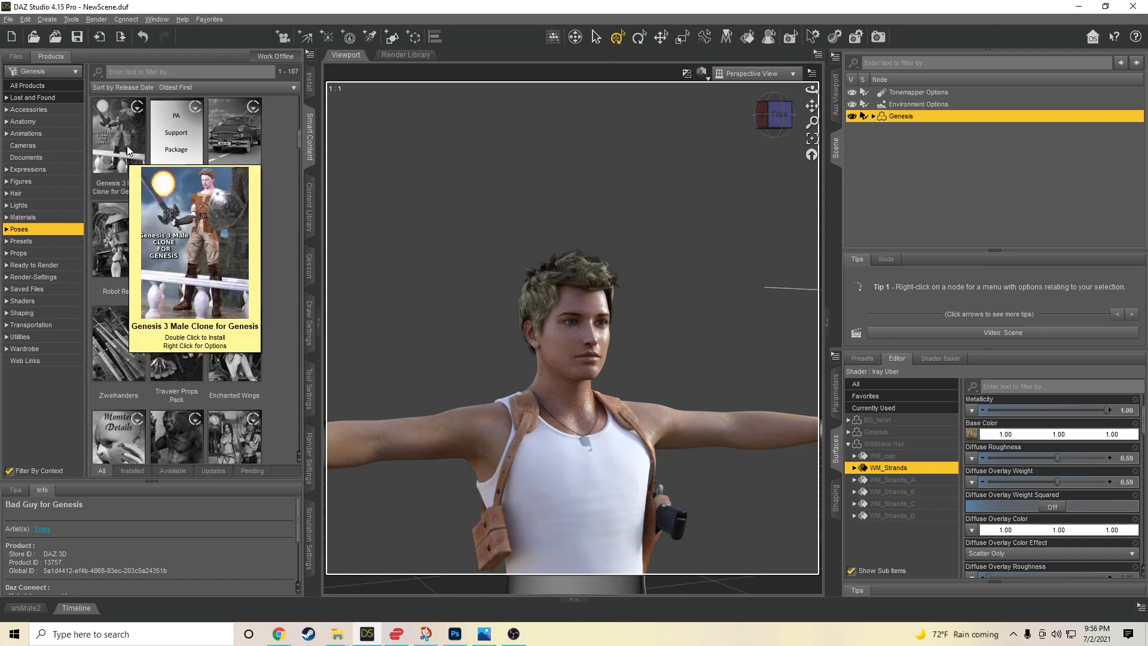
pyautogui.click(127, 149)
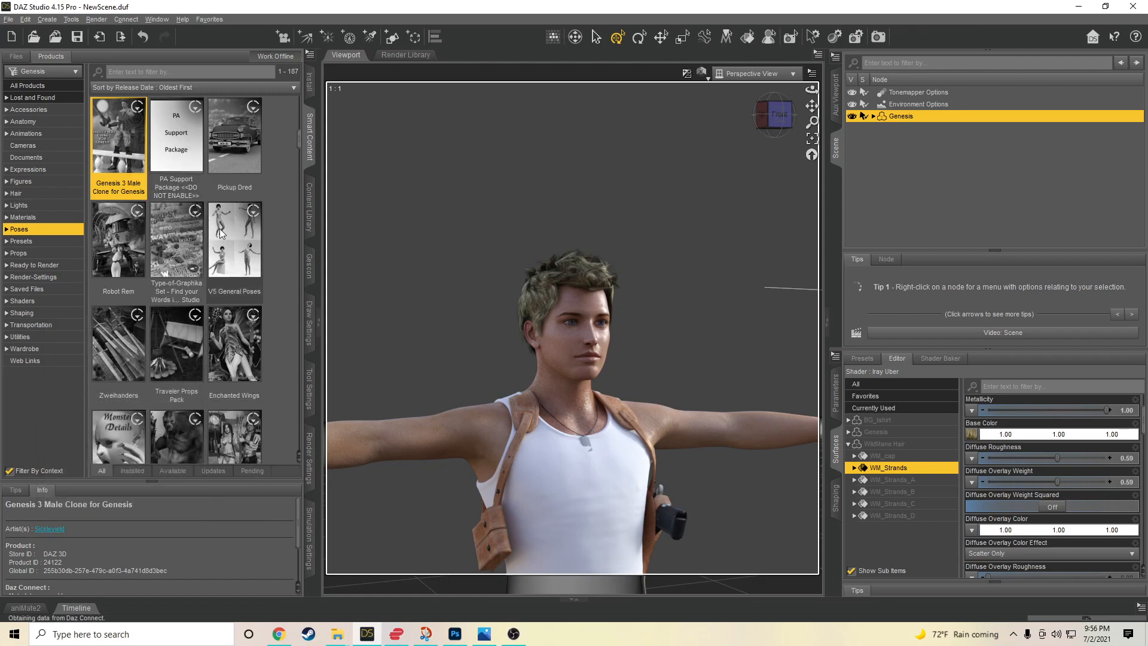
# - Install Buccaneer Basic for Genesis and Mr. Hyde for Genesis from the Poses products
pyautogui.scroll(-5, 239, 237)
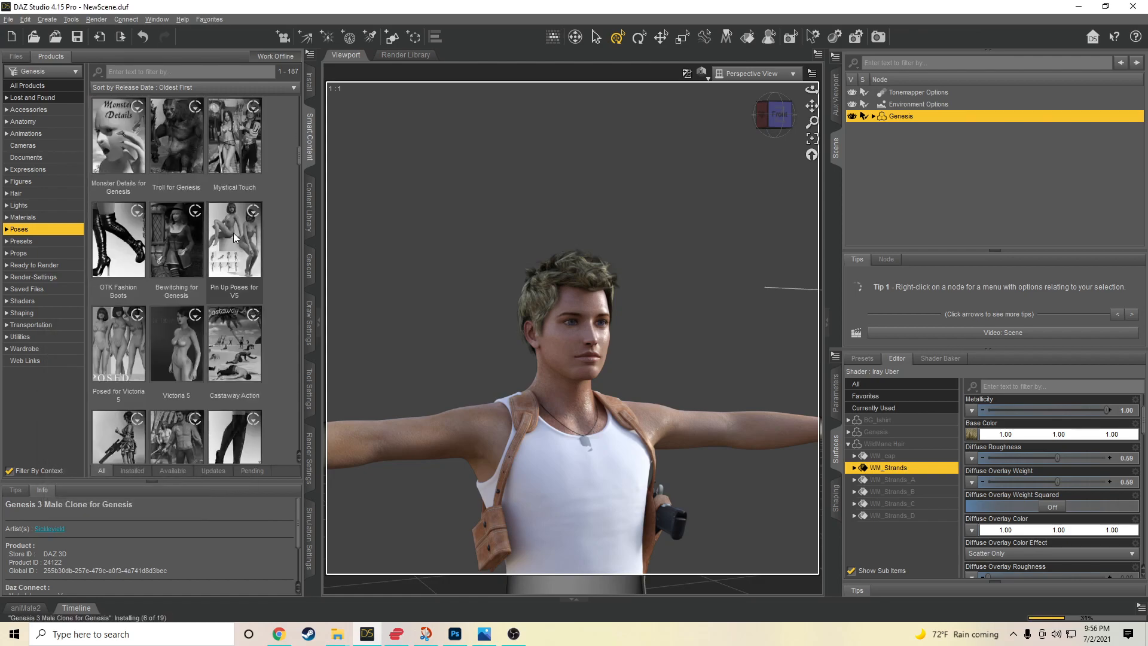
pyautogui.scroll(-5, 233, 236)
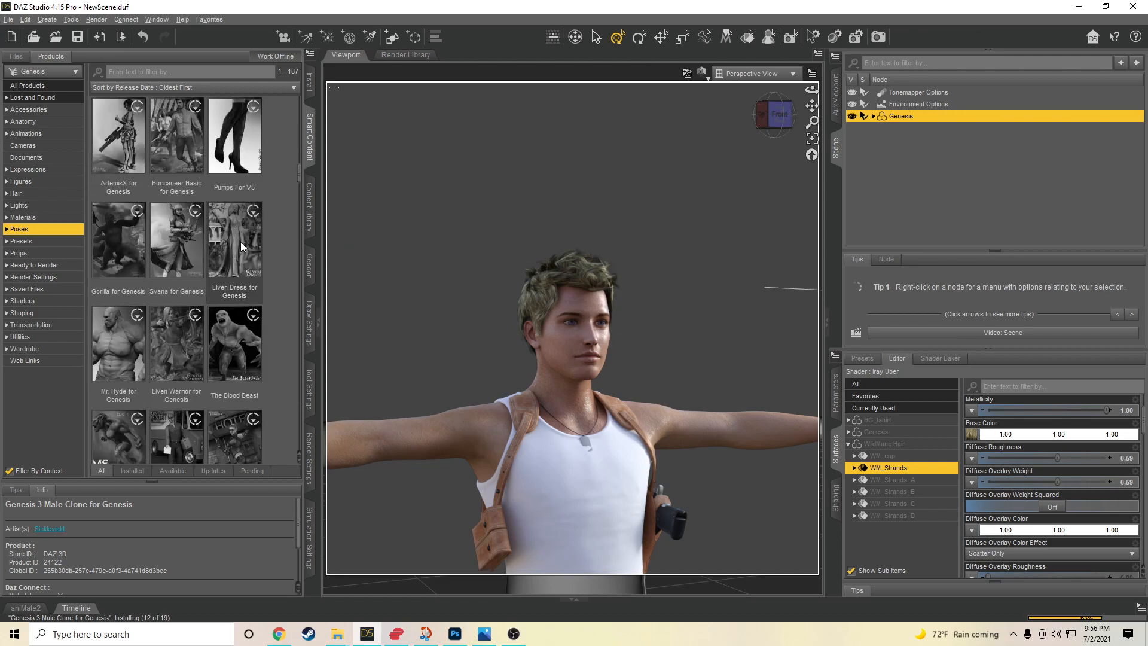
pyautogui.rightClick(168, 120)
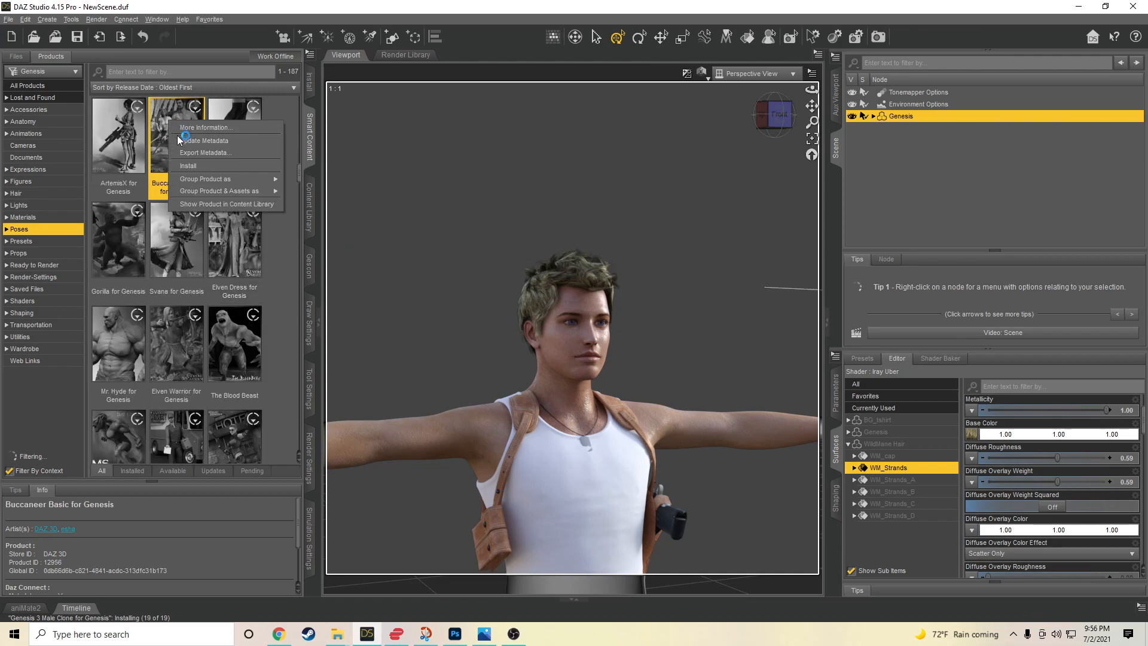
pyautogui.click(185, 166)
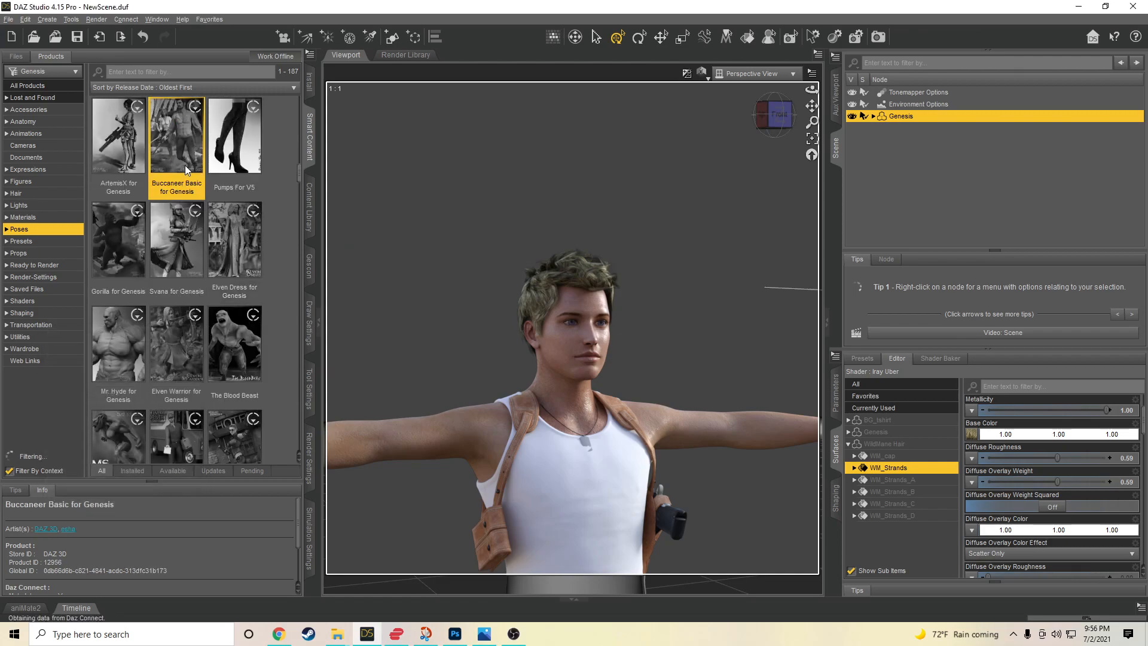
pyautogui.rightClick(120, 341)
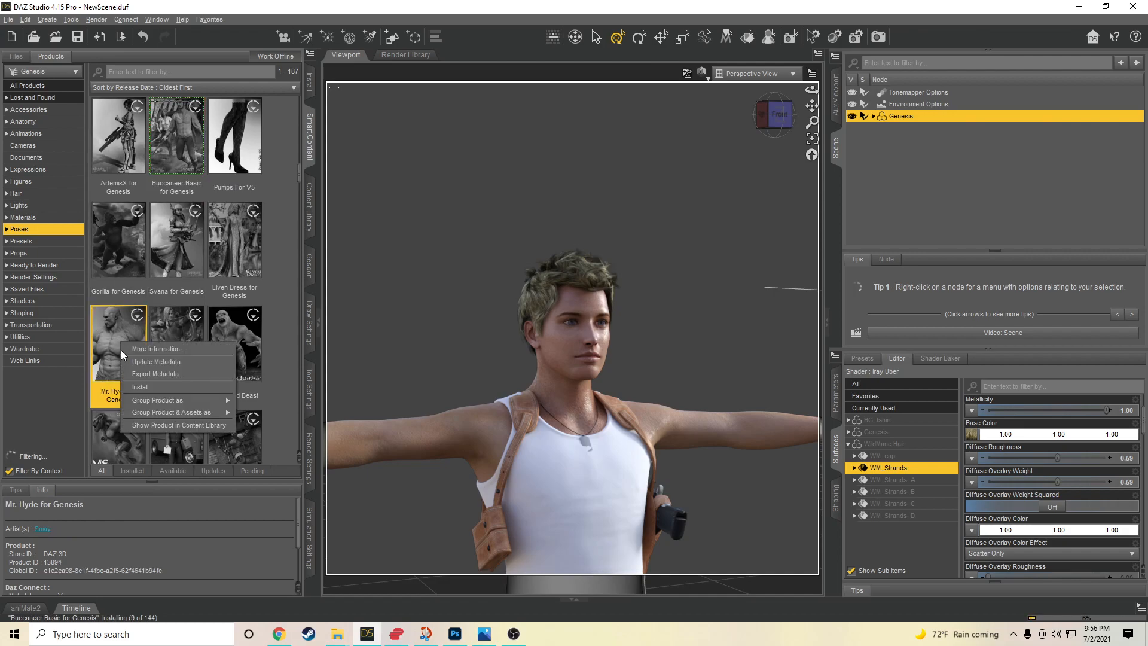
pyautogui.click(131, 383)
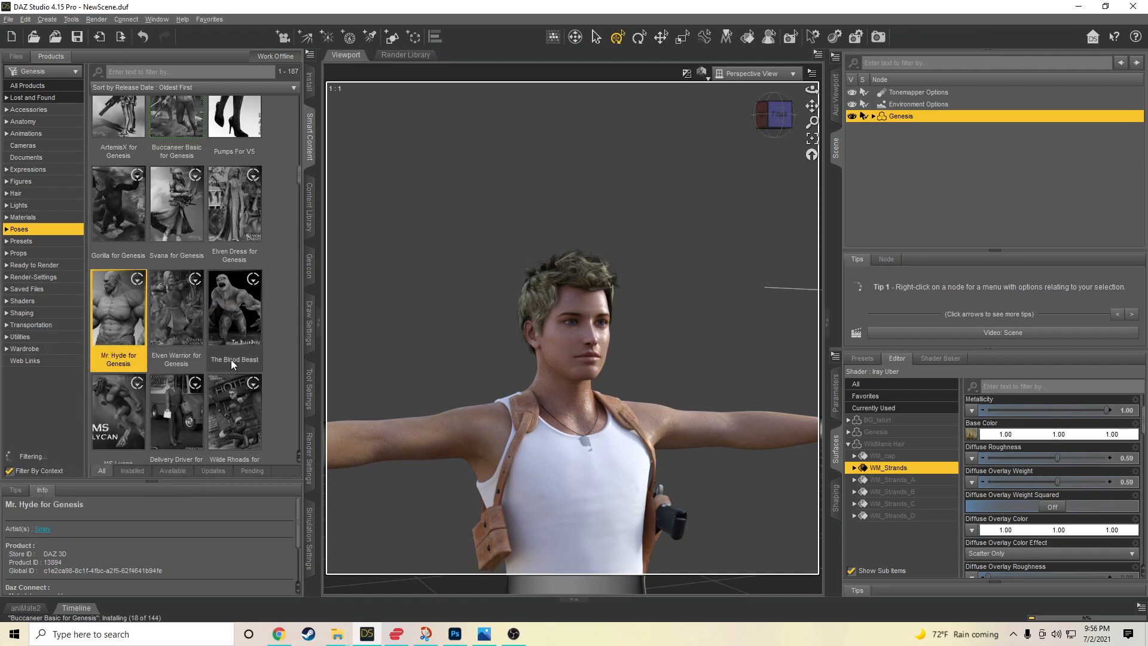
# - List all installed products for Genesis, sort them by install date with the most recent first, and look through them
pyautogui.click(173, 471)
pyautogui.click(133, 470)
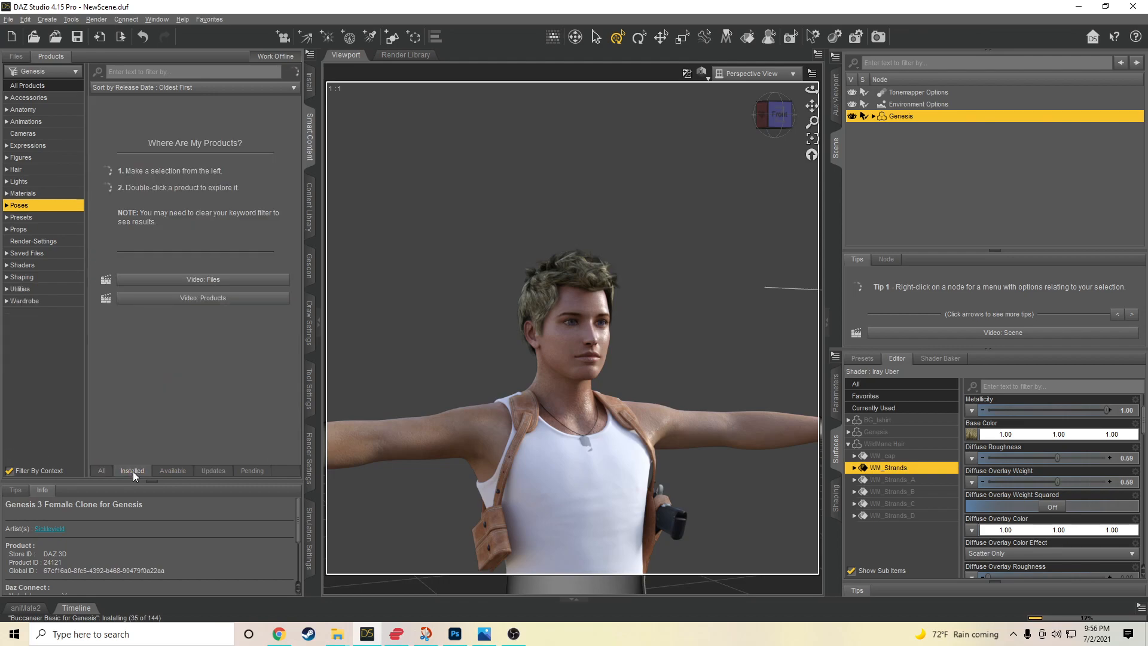
pyautogui.click(27, 87)
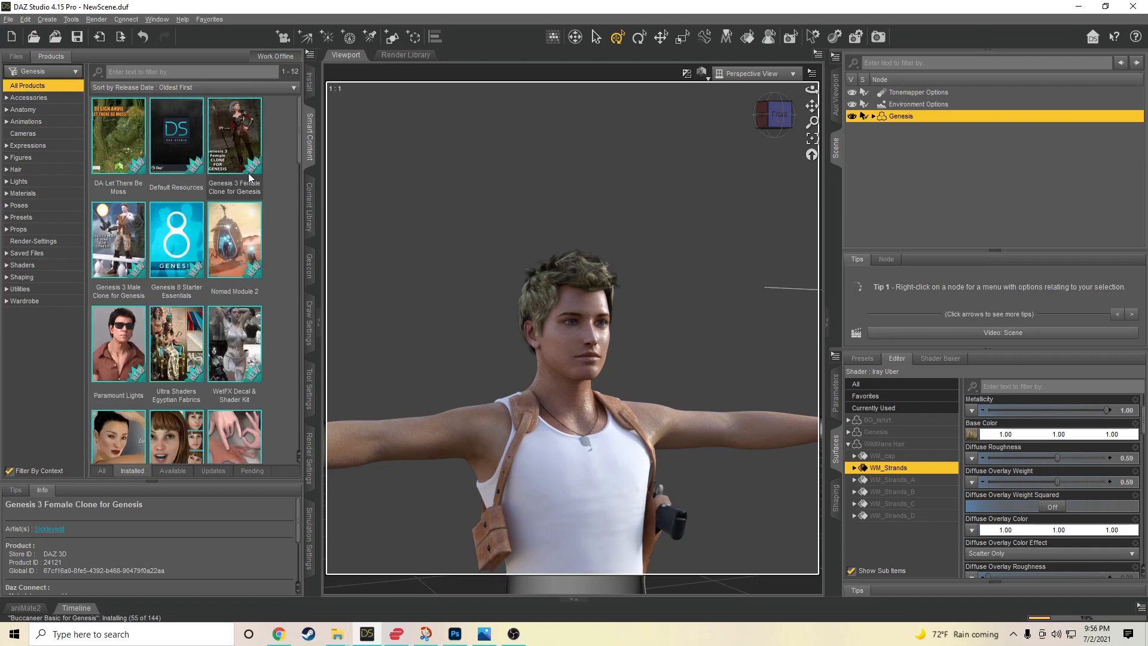
pyautogui.click(182, 87)
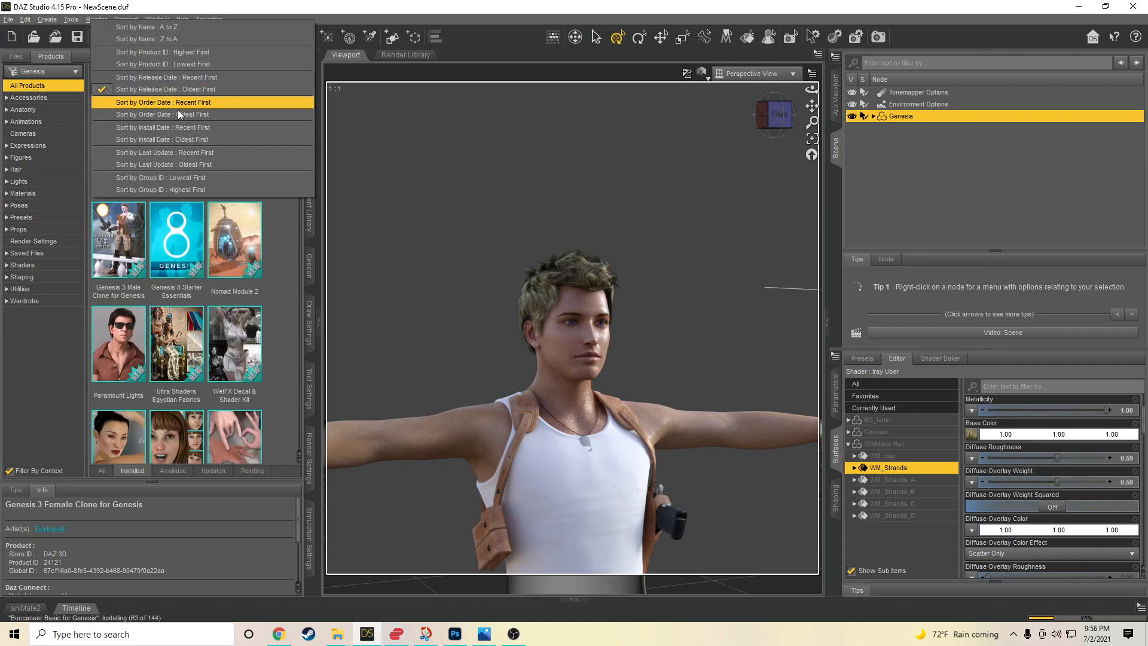
pyautogui.click(177, 127)
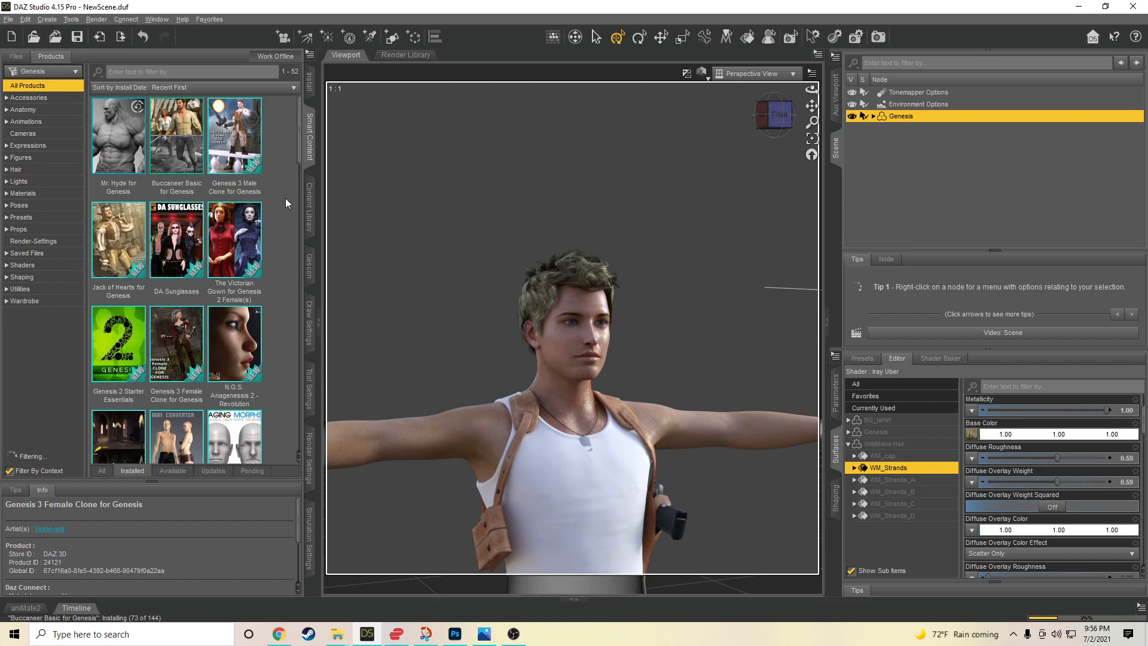
pyautogui.scroll(-5, 293, 277)
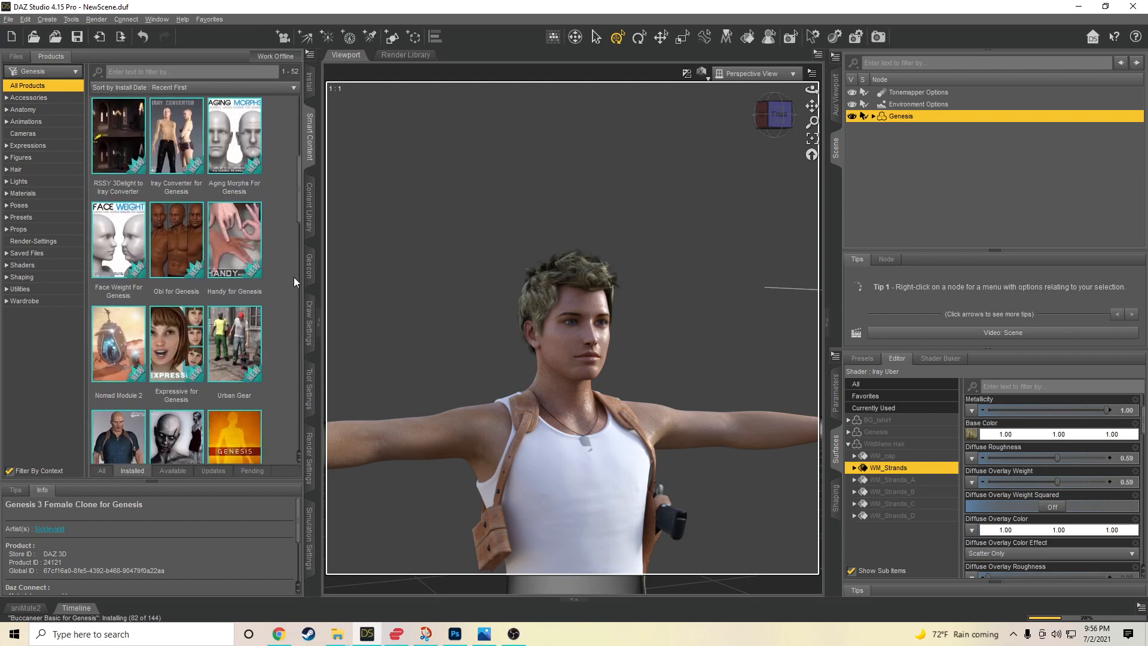
pyautogui.scroll(-10, 293, 277)
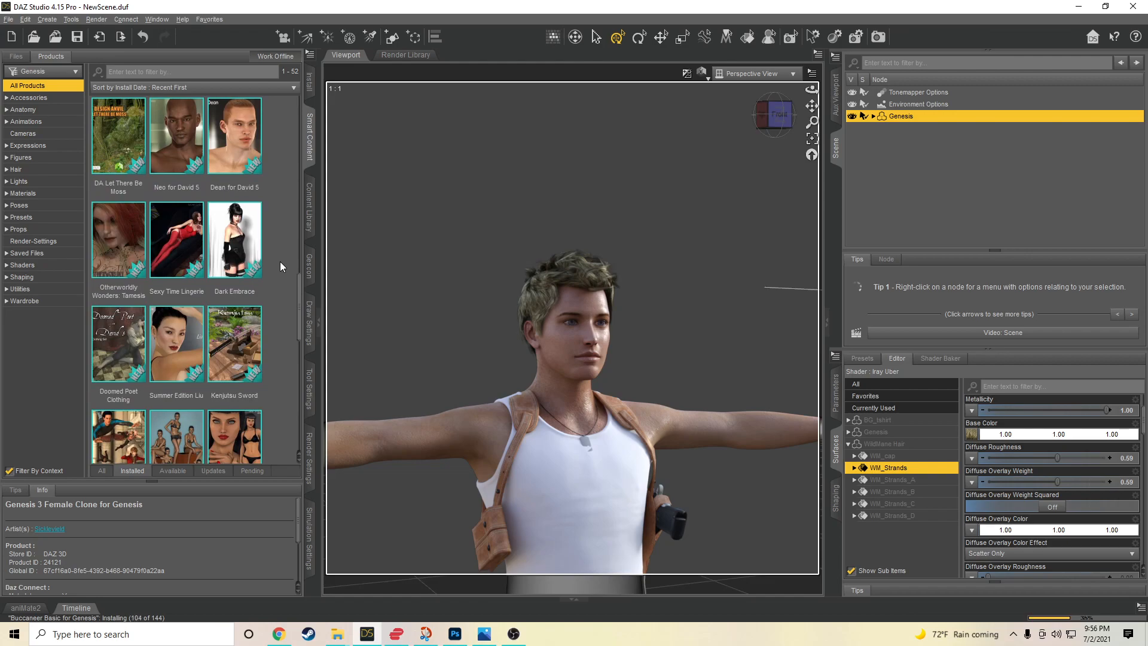
pyautogui.scroll(-5, 280, 261)
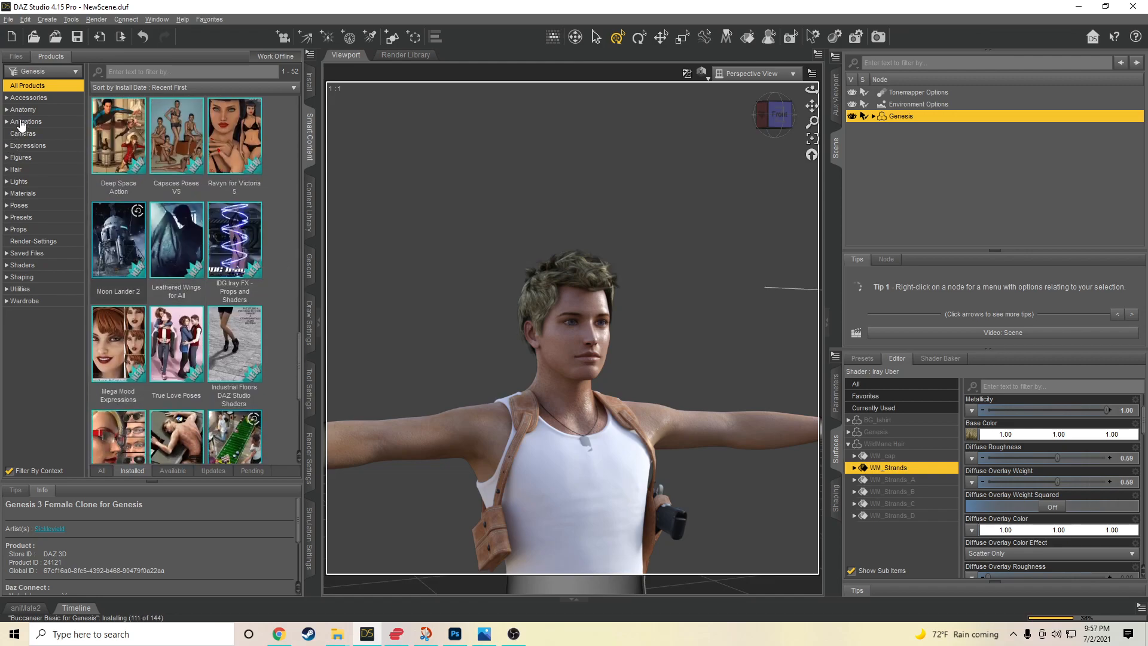
# - Look through the Genesis files under Props, Wardrobe and All Files, and return to the product list
pyautogui.click(15, 56)
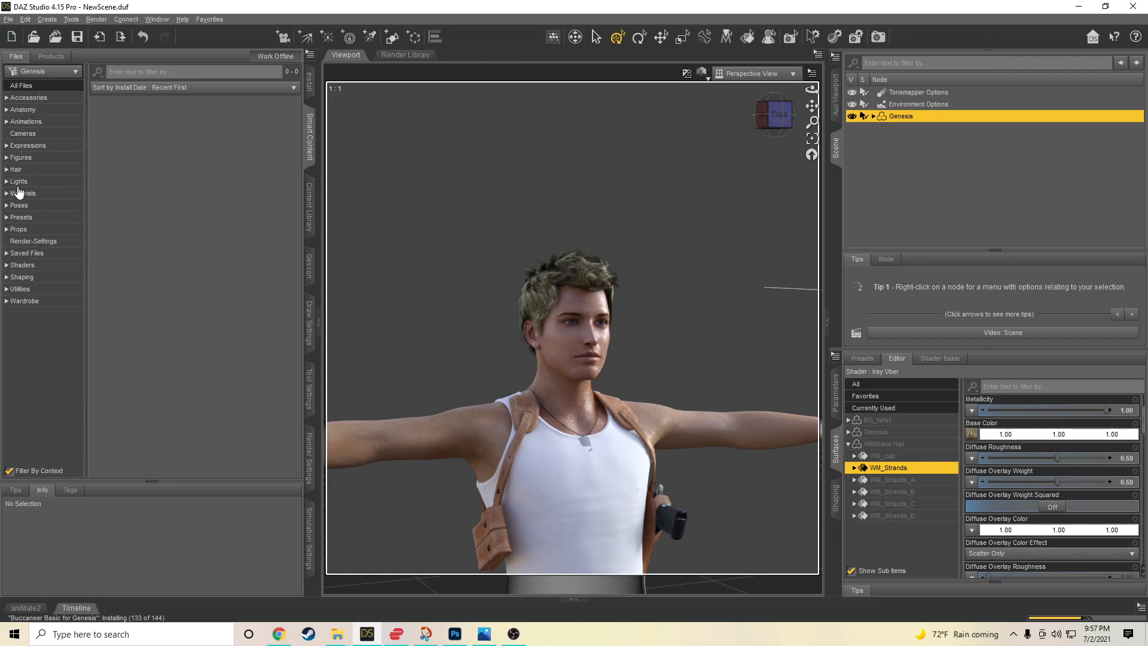
pyautogui.click(9, 231)
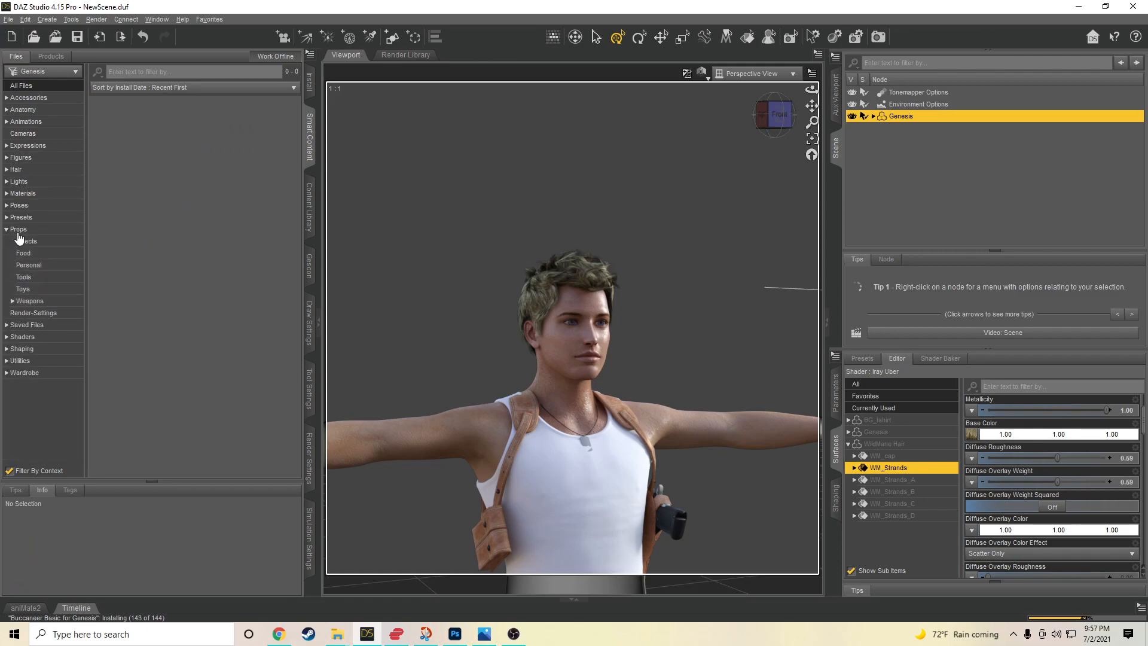
pyautogui.click(26, 232)
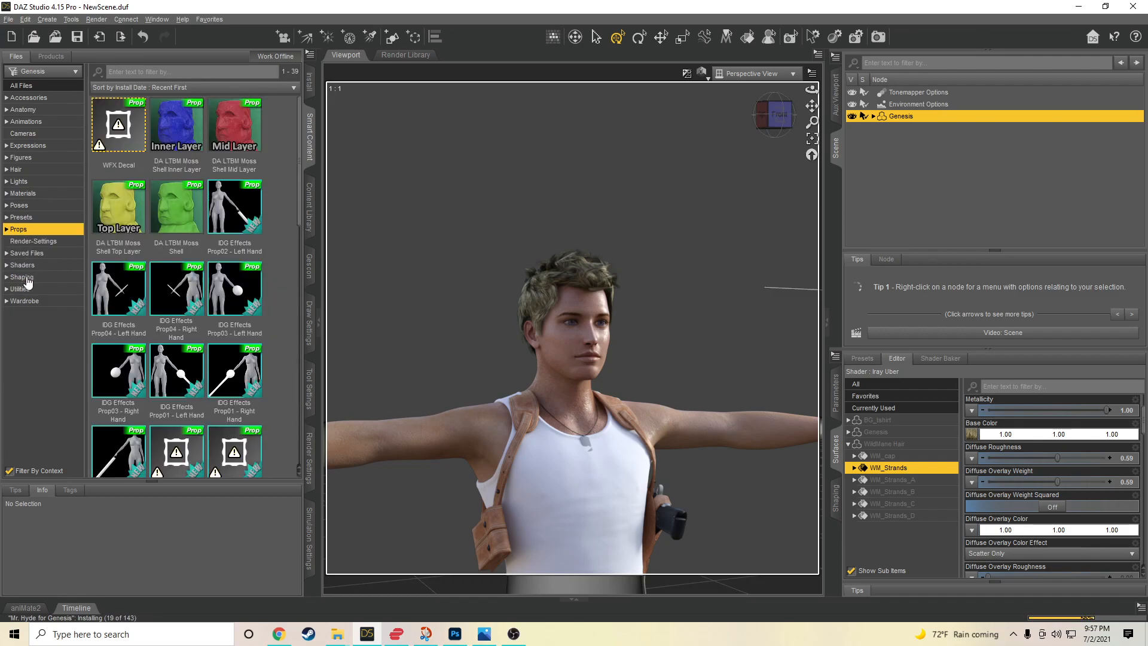
pyautogui.click(30, 301)
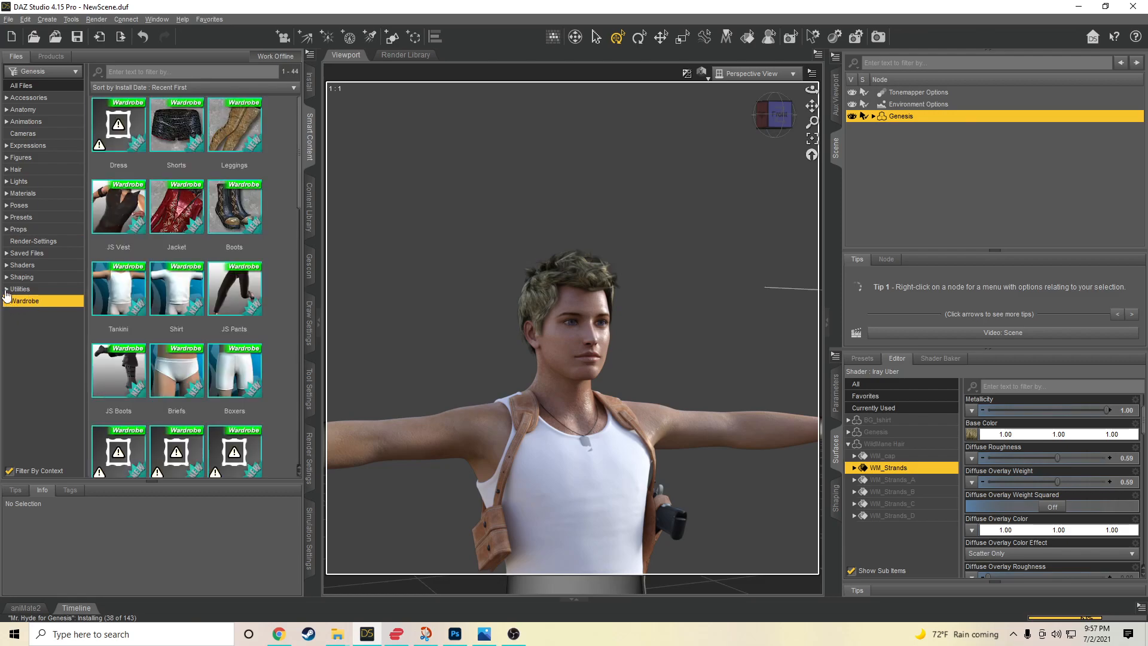
pyautogui.click(24, 86)
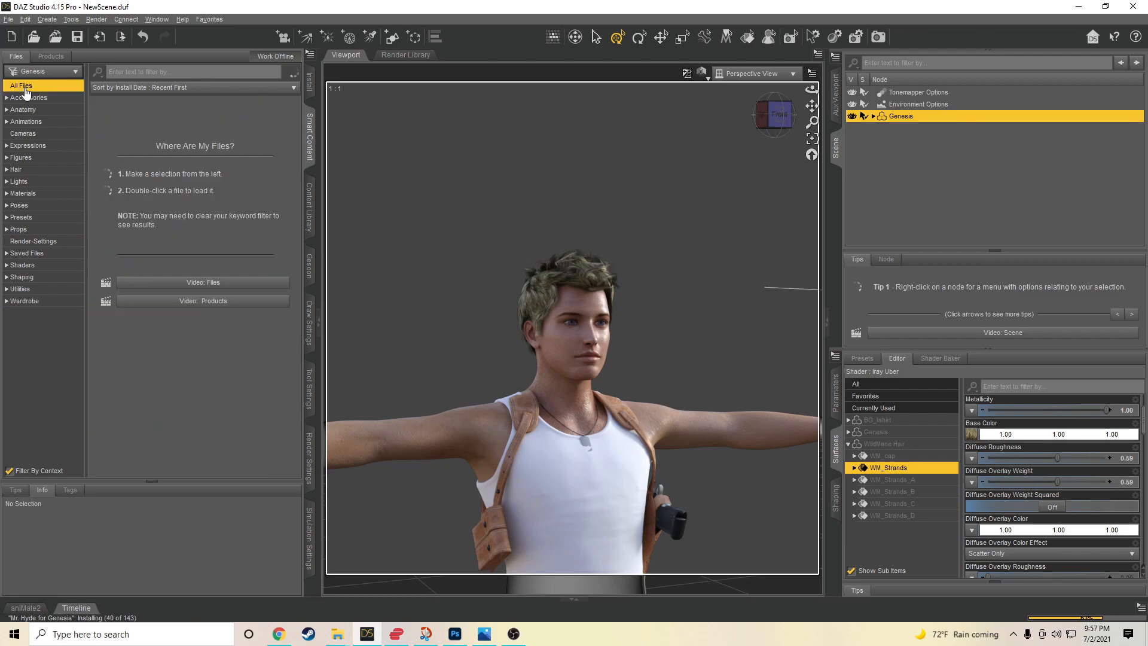
pyautogui.click(52, 56)
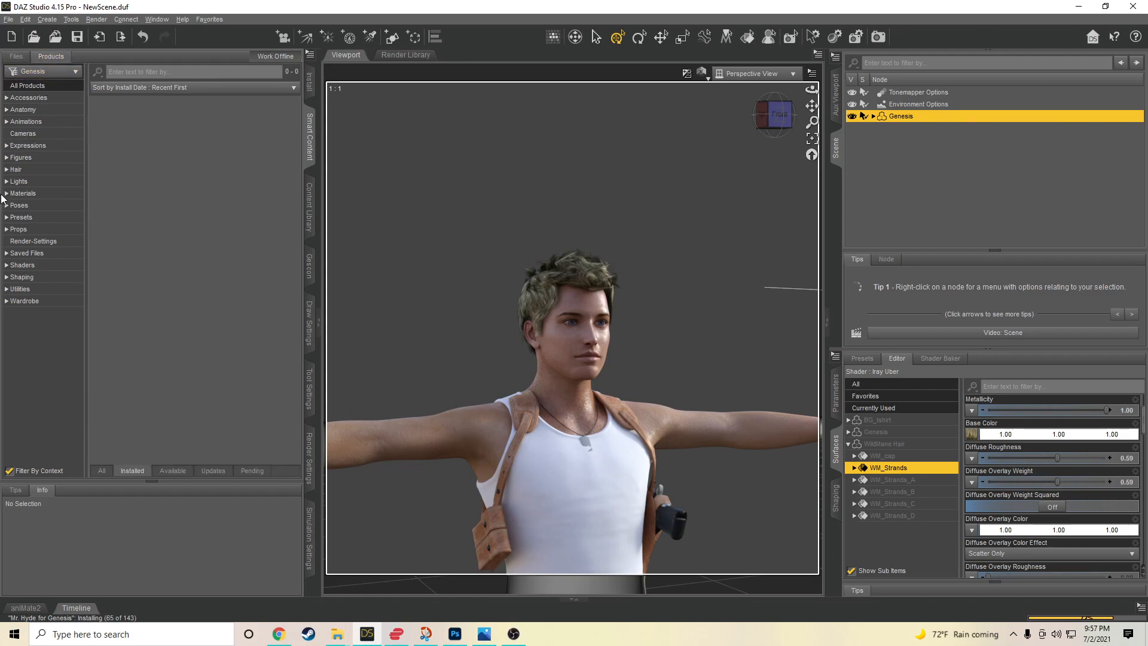
# - Frame the whole figure from the front and lower its left arm, setting Left Shoulder Twist 19.29, Front-Back 8.33 and Bend -75
pyautogui.click(812, 140)
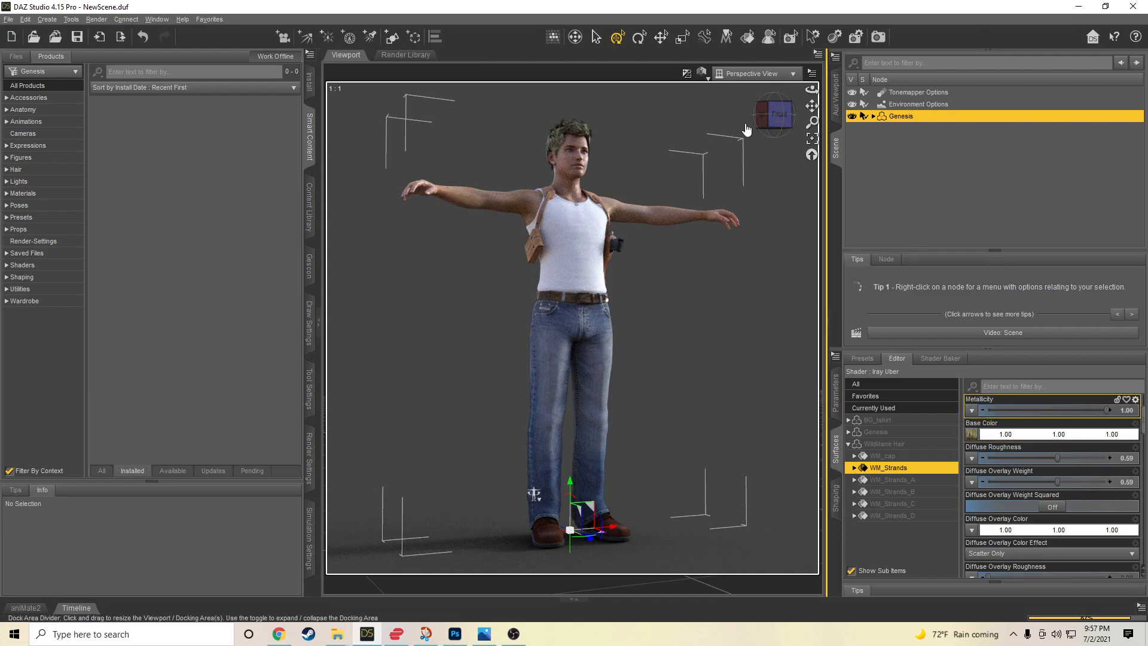
pyautogui.click(781, 118)
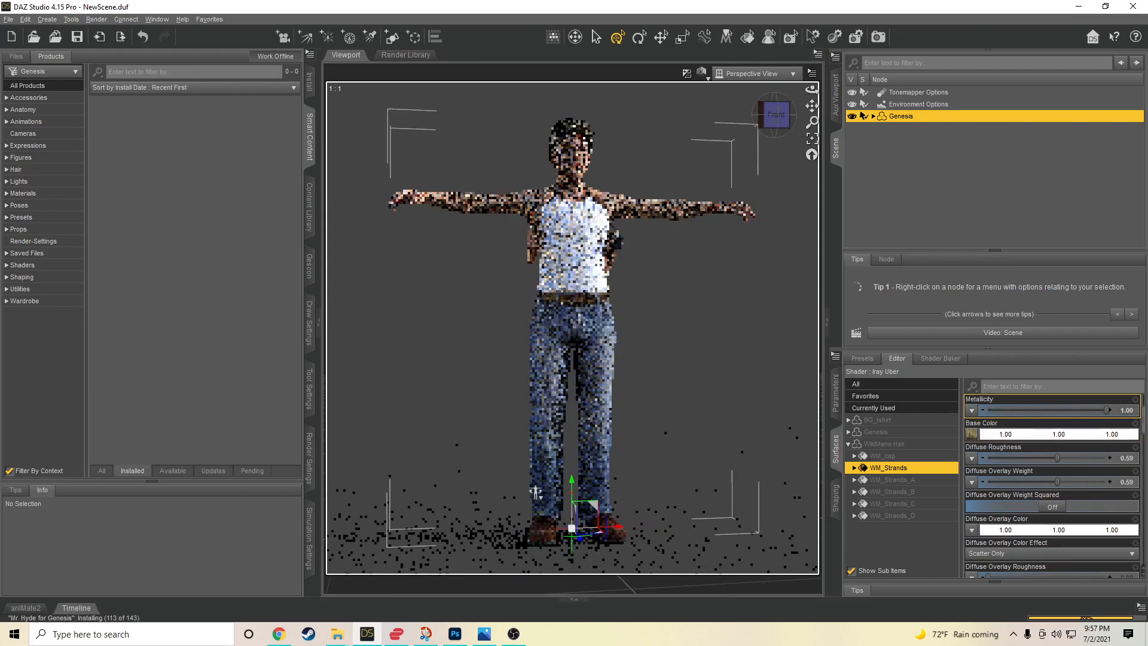
pyautogui.click(649, 208)
pyautogui.moveTo(644, 214); pyautogui.dragTo(624, 253)
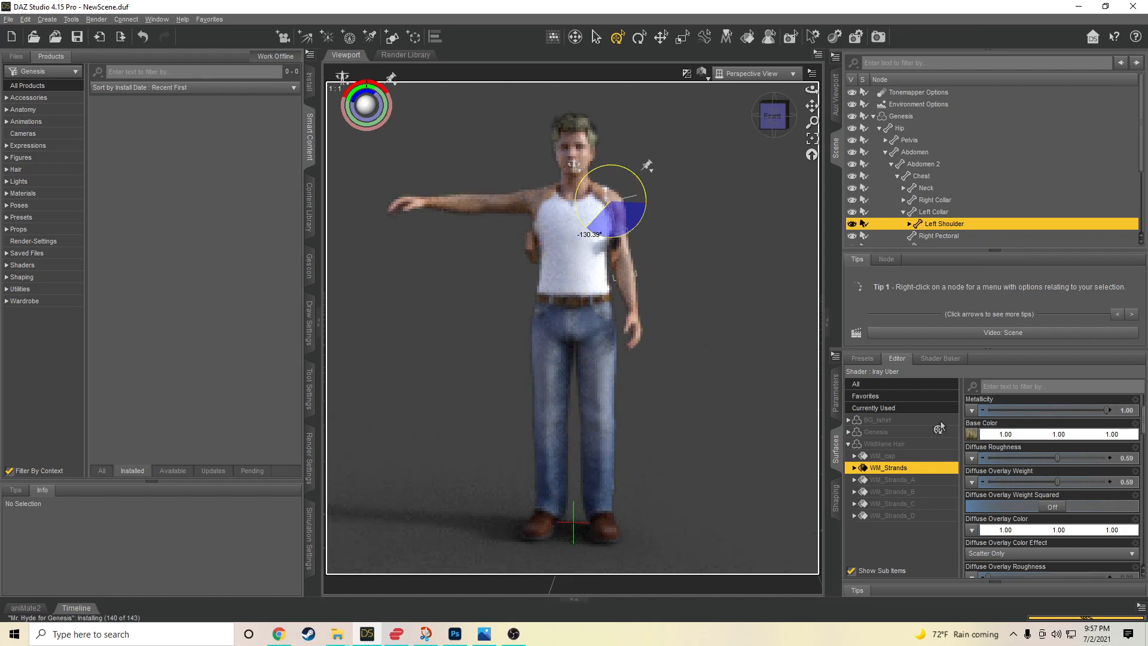
pyautogui.moveTo(1081, 409)
pyautogui.mouseDown()
pyautogui.moveTo(1064, 411)
pyautogui.moveTo(1093, 410)
pyautogui.moveTo(1059, 387)
pyautogui.moveTo(1078, 388)
pyautogui.mouseUp()
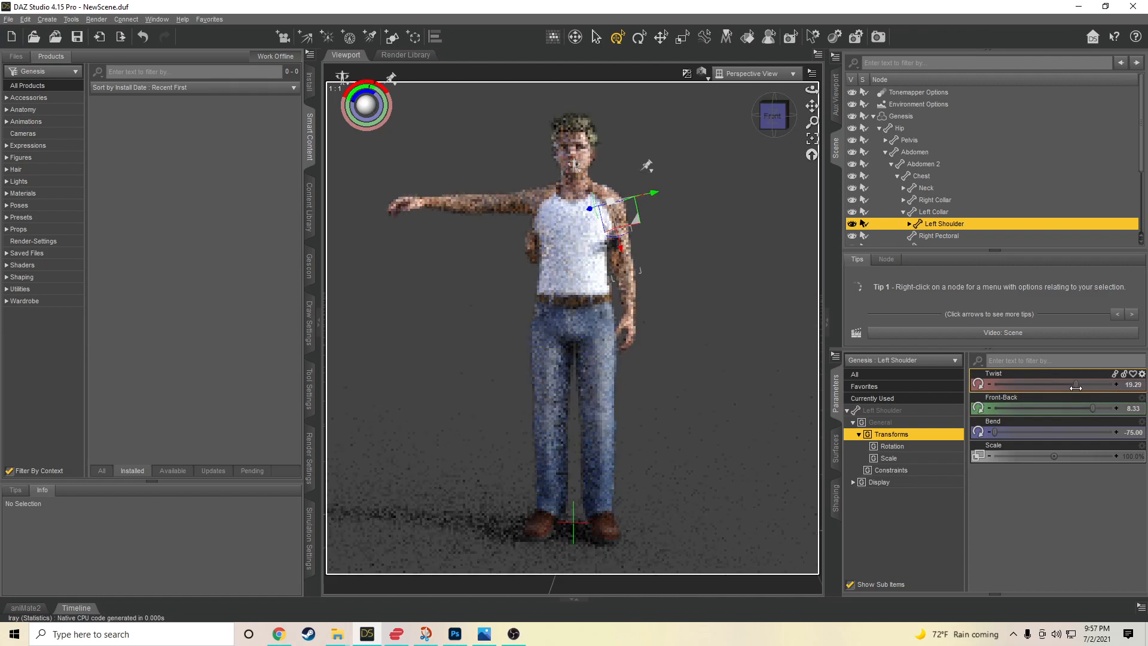
# - Lower the figure's right arm, setting Right Shoulder Bend to 75, Front-Back to -21.97 and Twist to 12.07
pyautogui.click(519, 206)
pyautogui.moveTo(1034, 432)
pyautogui.mouseDown()
pyautogui.moveTo(1094, 431)
pyautogui.moveTo(1116, 411)
pyautogui.mouseUp()
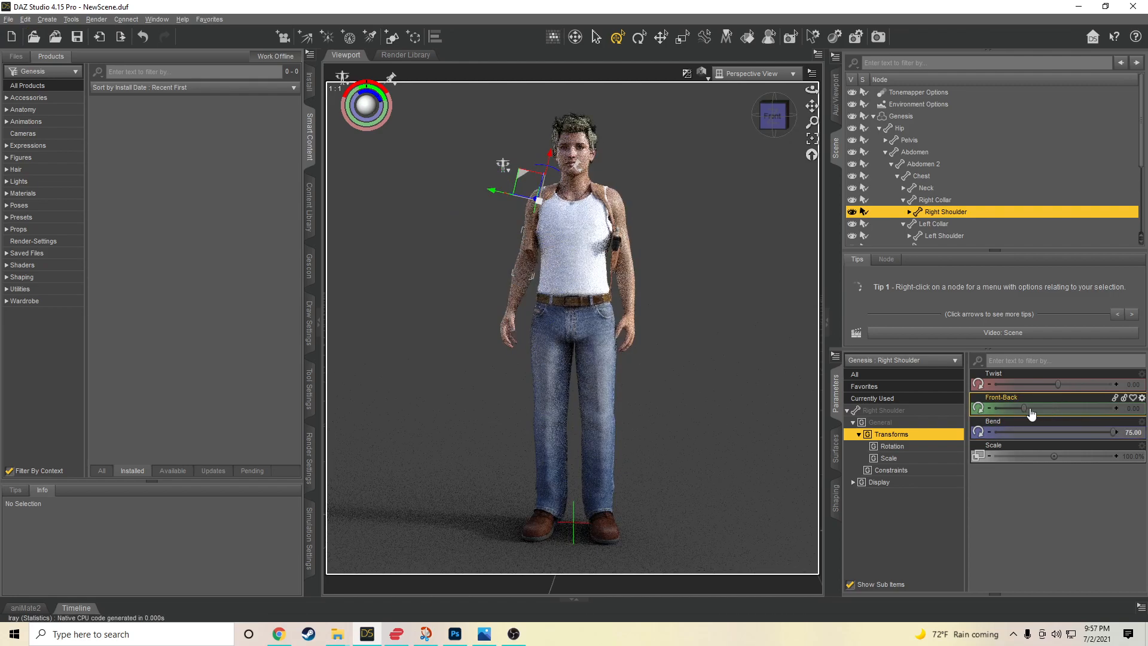
pyautogui.moveTo(1024, 407); pyautogui.dragTo(1001, 407)
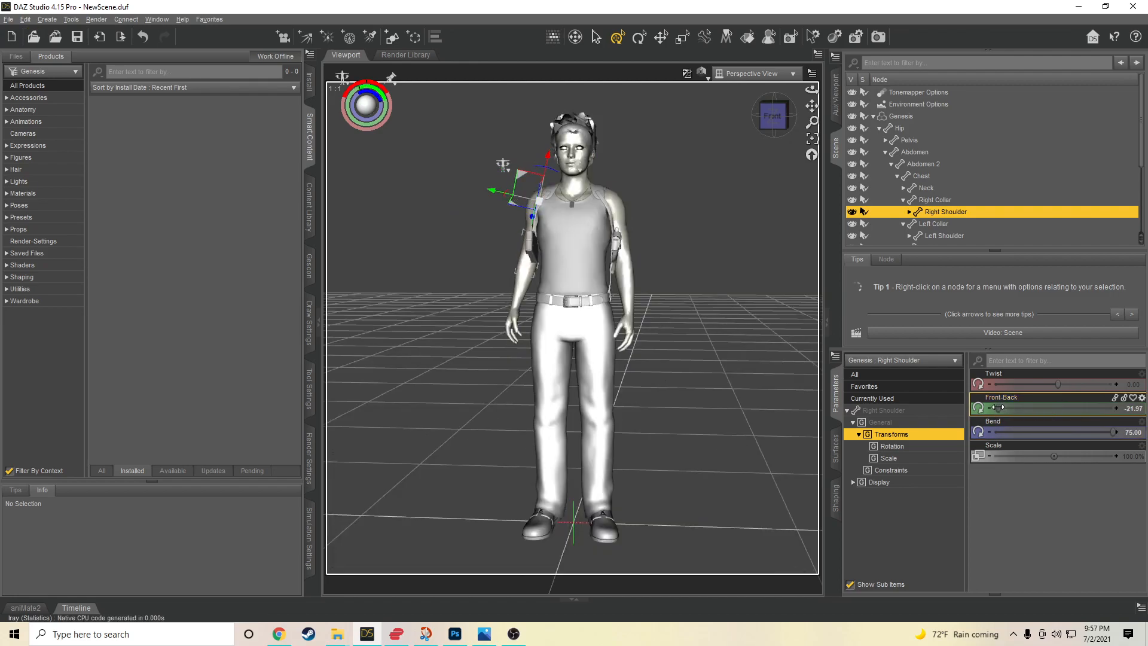
pyautogui.moveTo(1067, 385); pyautogui.dragTo(1069, 385)
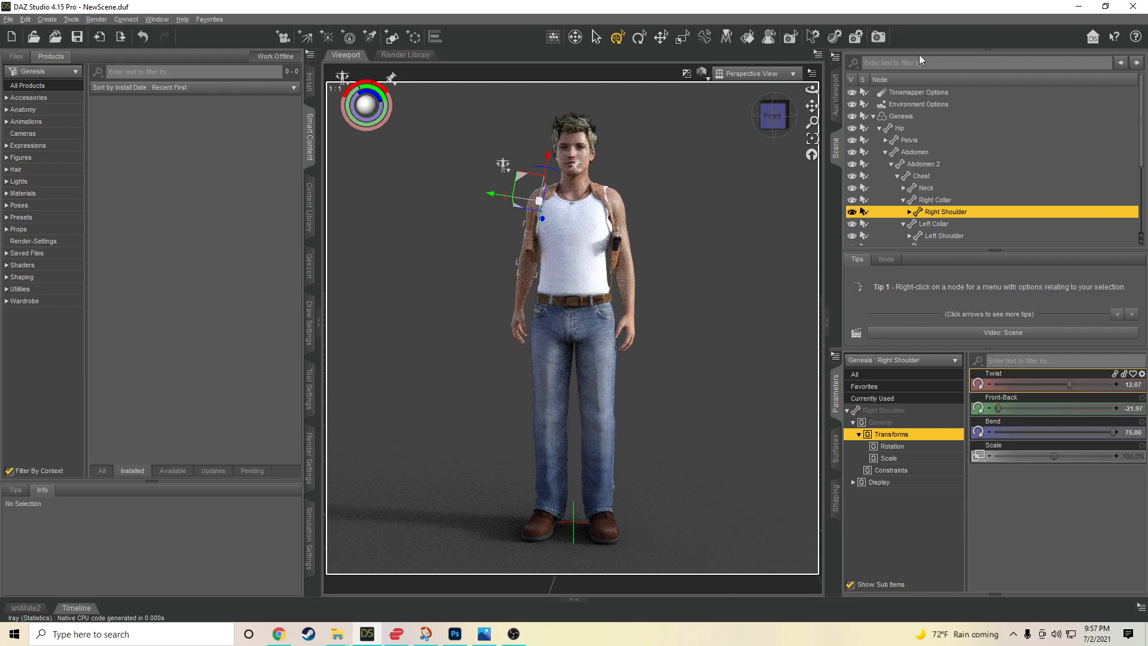
# - Bend the right forearm to 56.52 so that the hand reaches the belt
pyautogui.moveTo(773, 115); pyautogui.dragTo(792, 114)
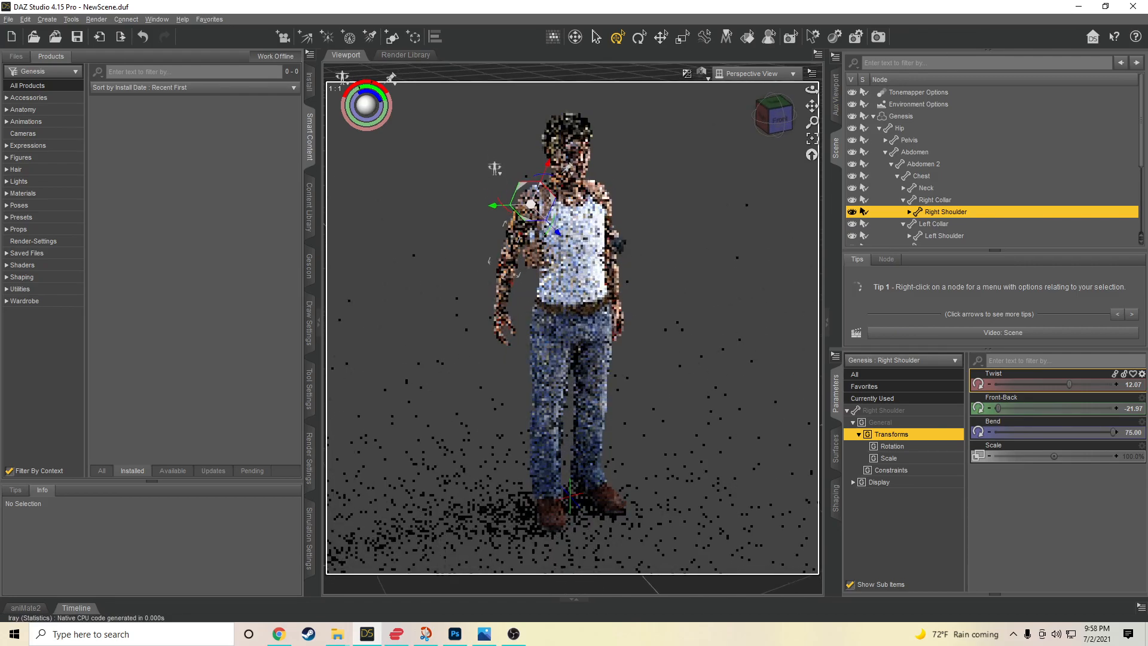
pyautogui.click(501, 286)
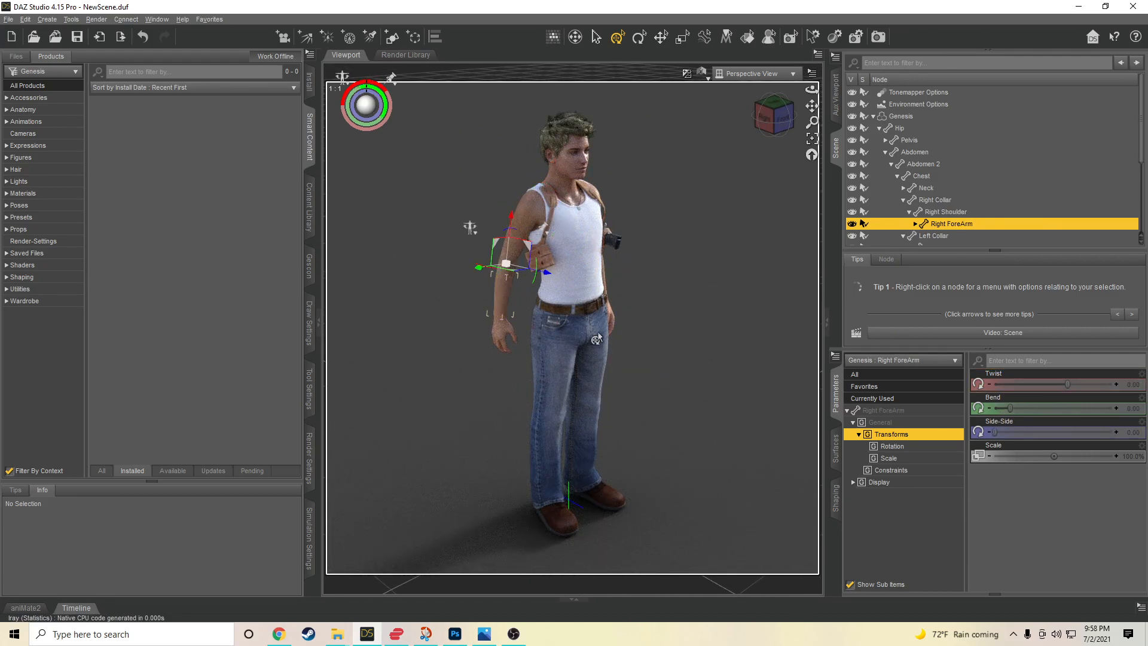
pyautogui.moveTo(1026, 410); pyautogui.dragTo(1055, 405)
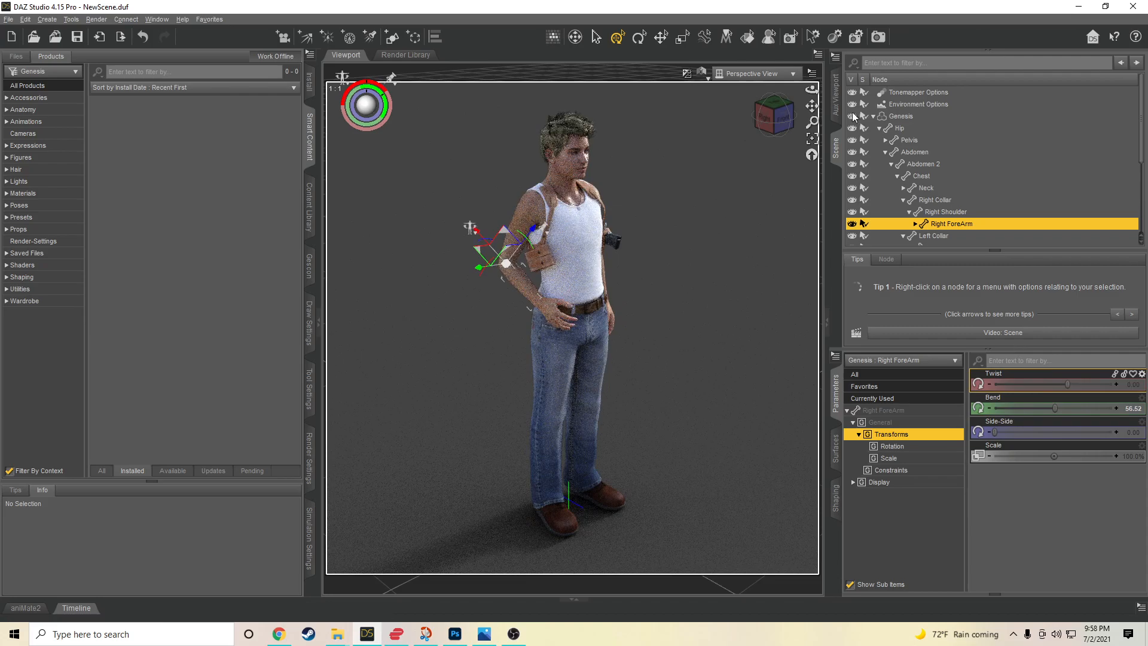
# - Switch the viewport to Texture Shaded and curl the right hand's fingers with Right Fingers Grasp at 1.00
pyautogui.click(703, 72)
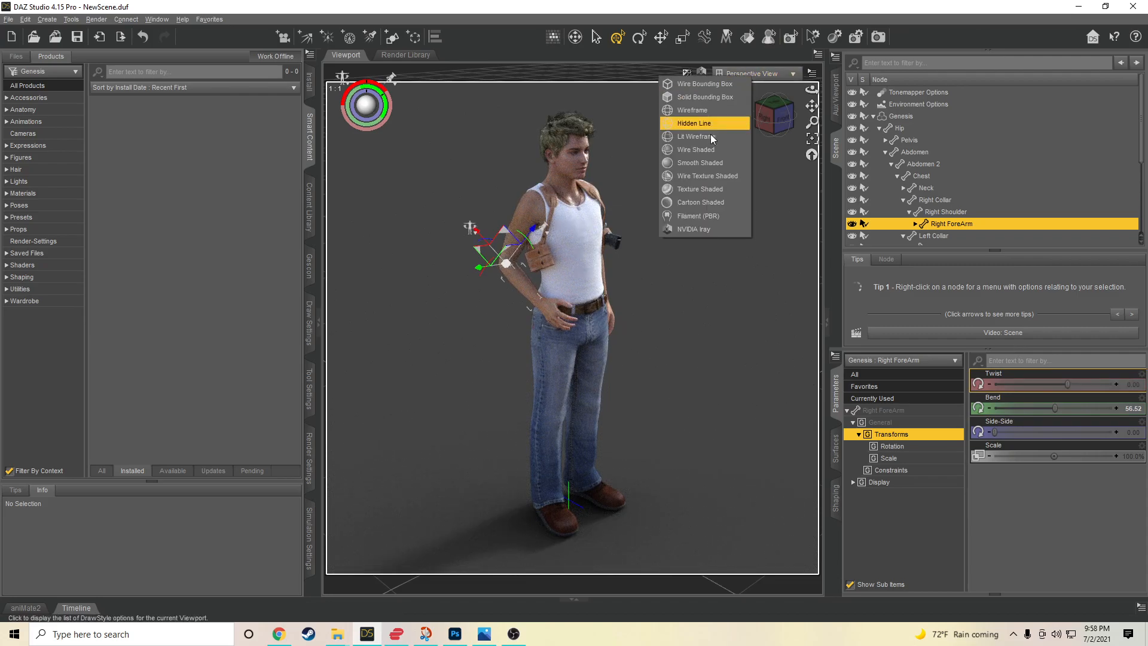
pyautogui.click(701, 188)
pyautogui.moveTo(812, 121); pyautogui.dragTo(777, 124)
pyautogui.click(506, 275)
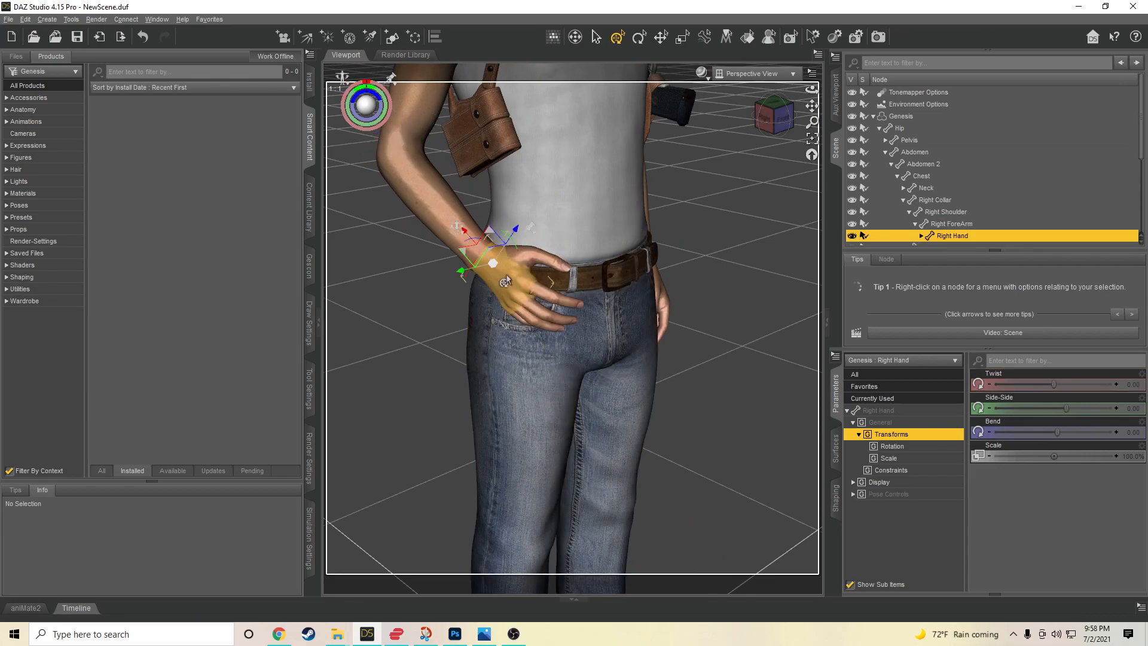
pyautogui.click(889, 494)
pyautogui.moveTo(1051, 409); pyautogui.dragTo(1111, 397)
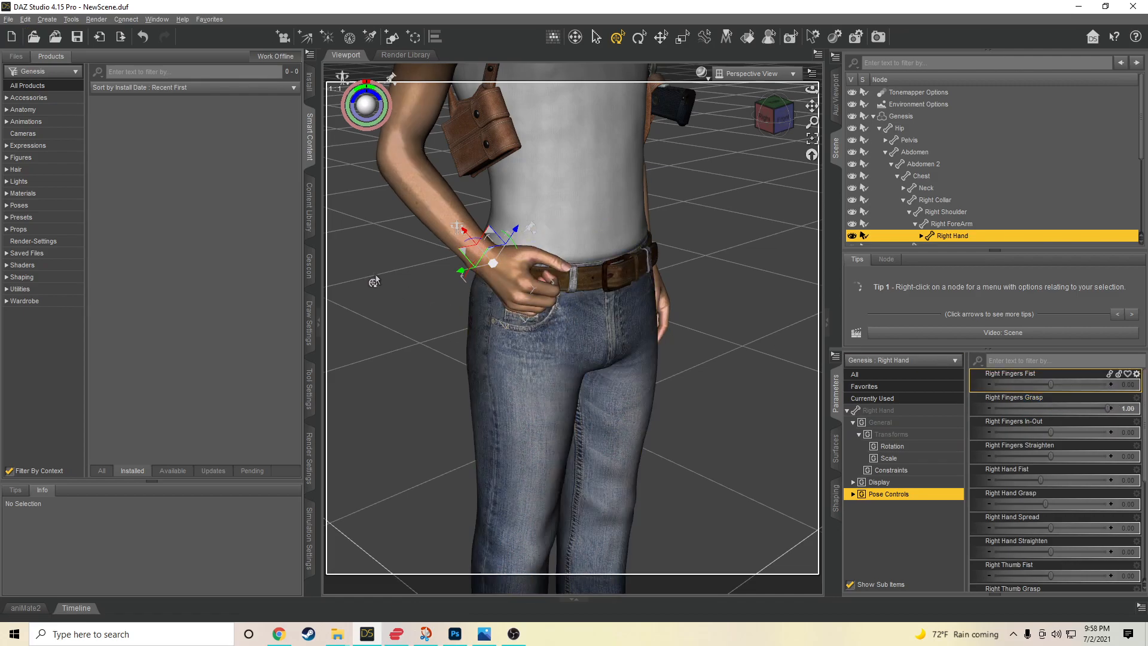
# - Set the Right Shoulder's Twist to 18.64 and twist the Right ForeArm to about 11
pyautogui.click(416, 140)
pyautogui.moveTo(981, 384); pyautogui.dragTo(1075, 386)
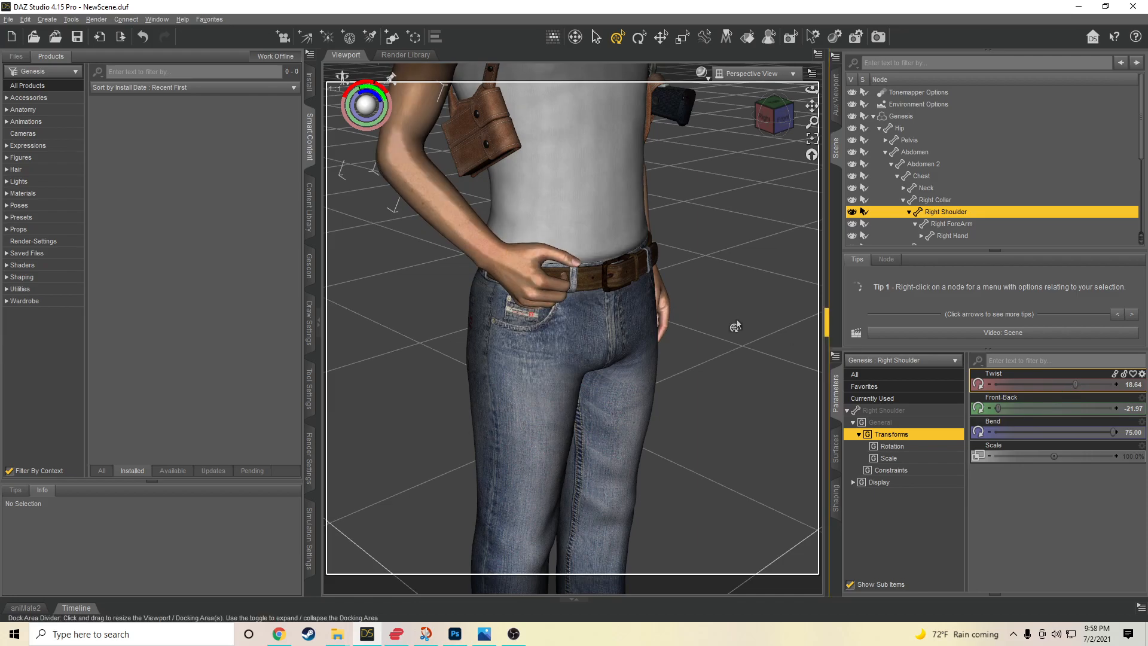
pyautogui.click(447, 209)
pyautogui.moveTo(1068, 384); pyautogui.dragTo(1087, 384)
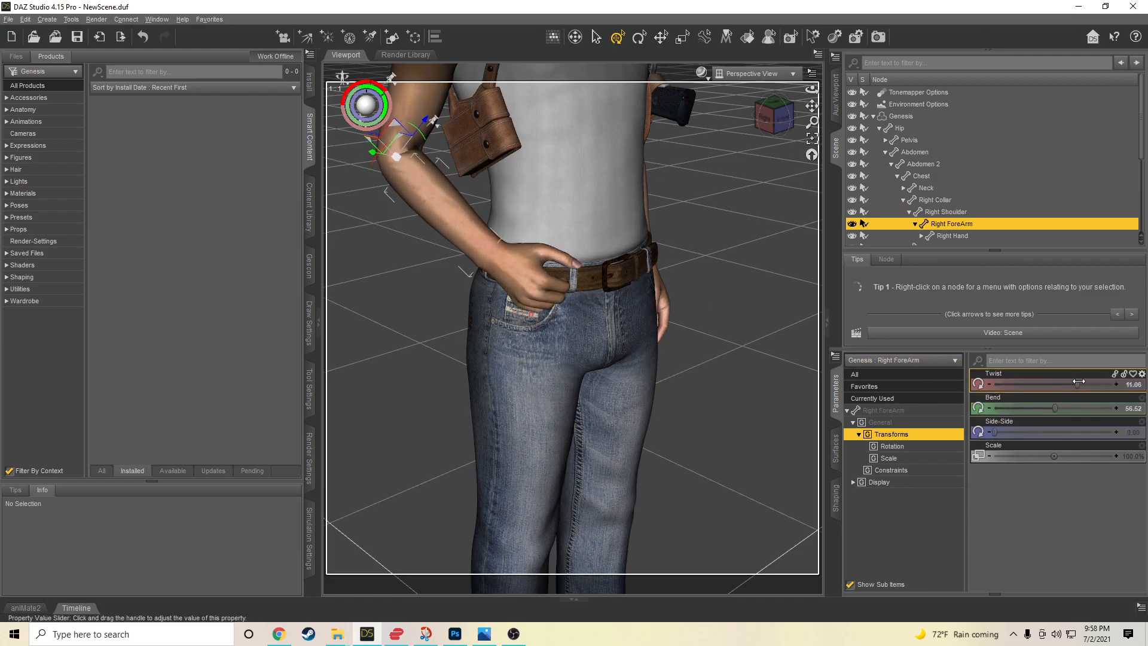
# - Nudge the right hand slightly at the belt while viewing the figure from the front
pyautogui.click(518, 284)
pyautogui.click(780, 118)
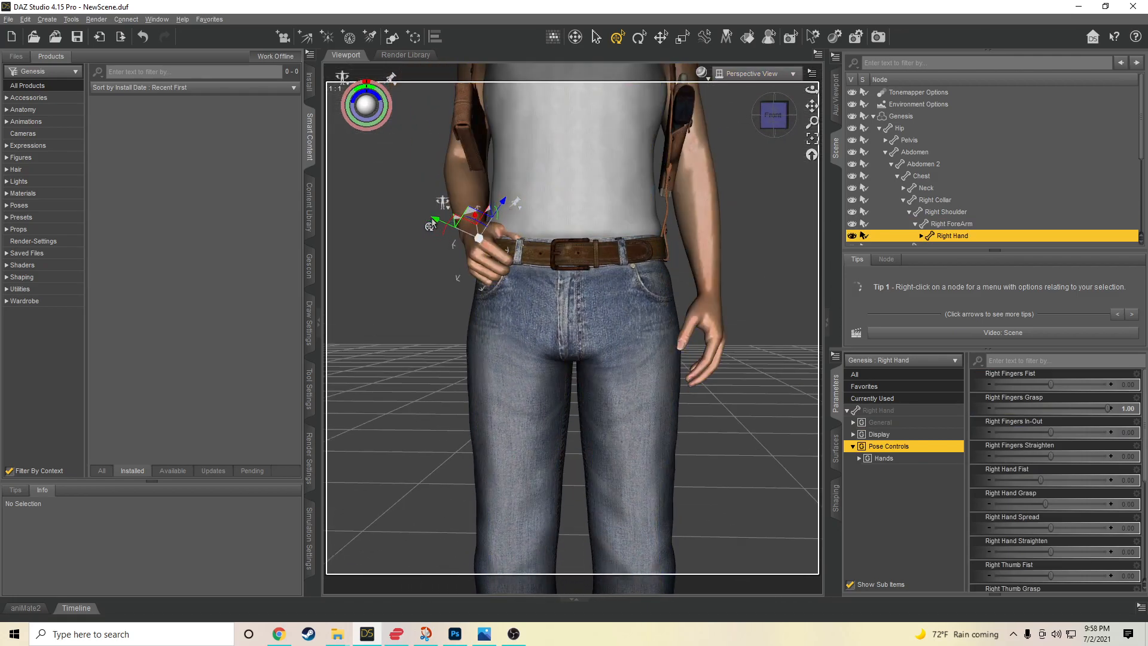
pyautogui.moveTo(432, 226)
pyautogui.mouseDown()
pyautogui.moveTo(436, 202)
pyautogui.moveTo(423, 229)
pyautogui.mouseUp()
# - List all products without context filtering and merge the Street Vignettes - Saint Louis environment into the scene
pyautogui.moveTo(811, 90); pyautogui.dragTo(778, 111)
pyautogui.click(10, 472)
pyautogui.click(24, 87)
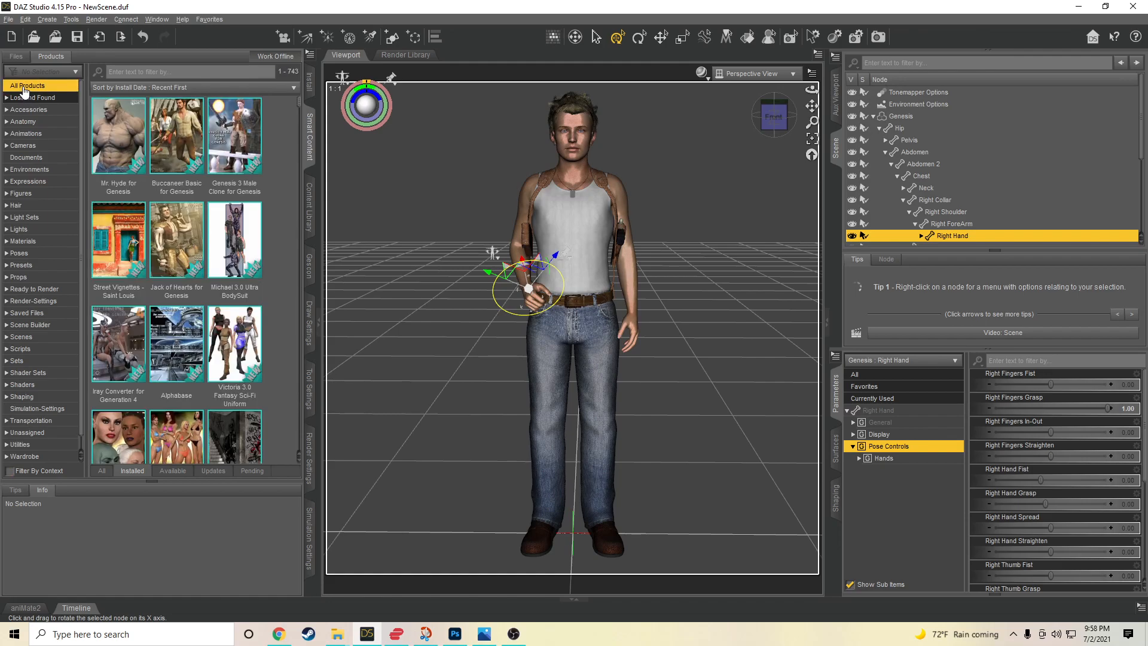
pyautogui.click(128, 238)
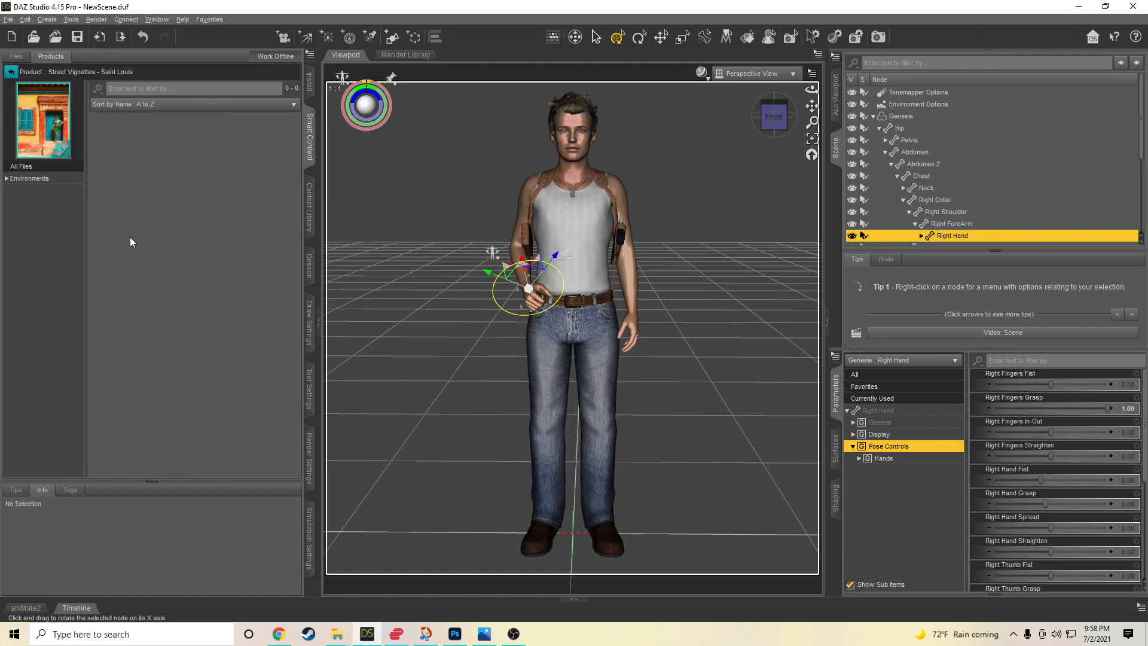
pyautogui.click(34, 182)
pyautogui.click(121, 143)
pyautogui.rightClick(133, 147)
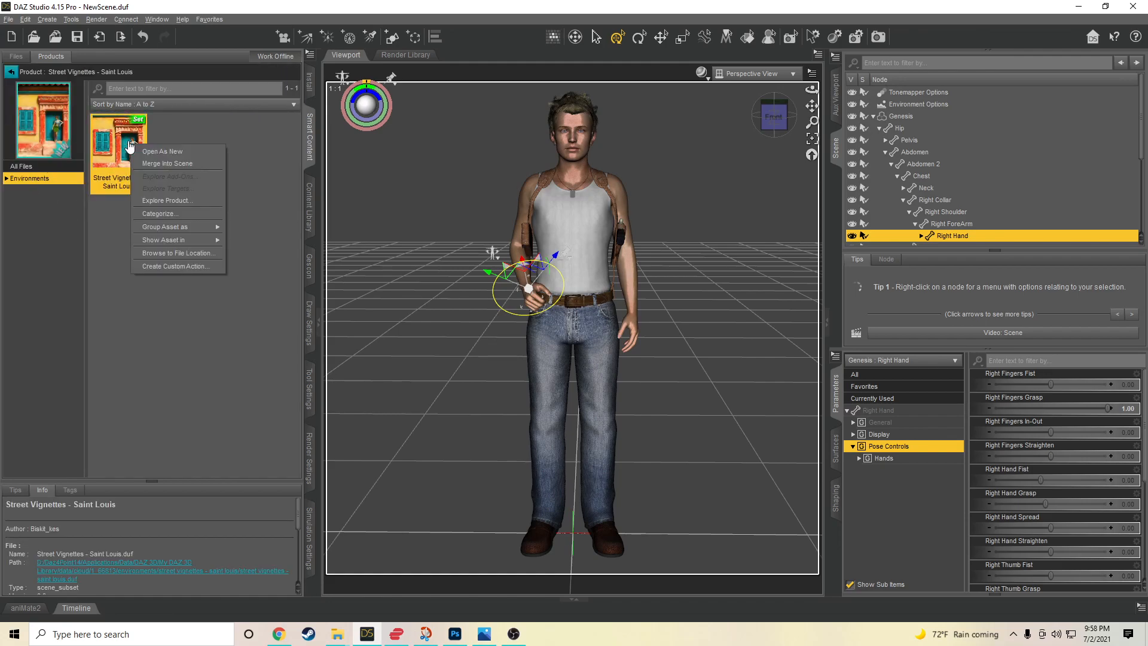
pyautogui.click(142, 164)
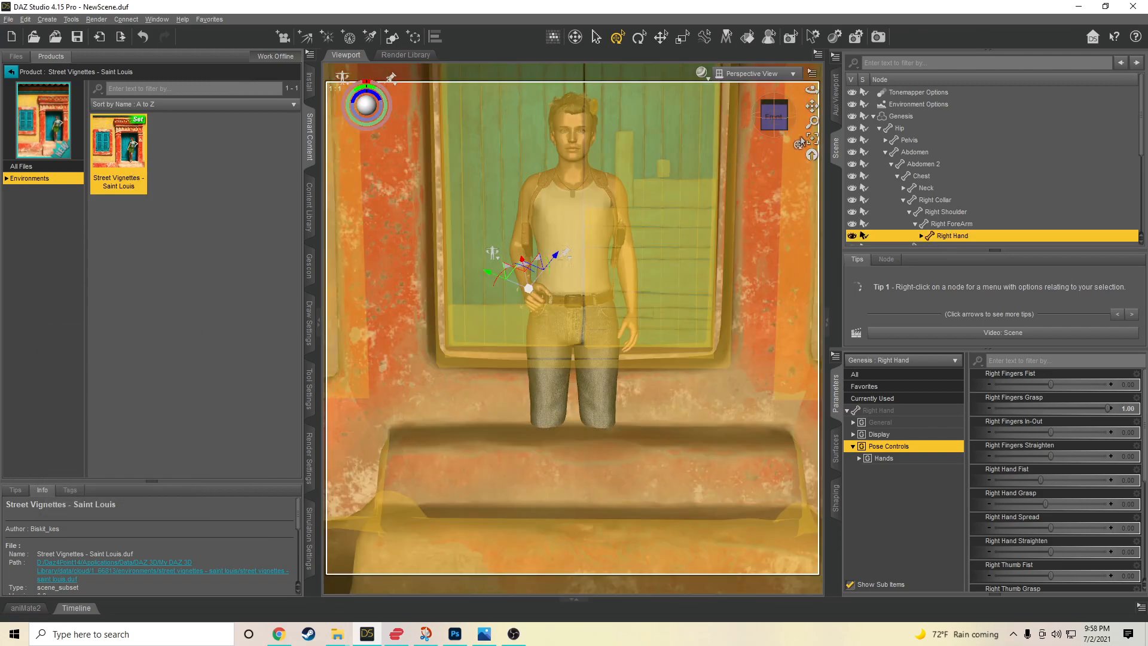
# - Place the whole Genesis figure in the doorway above the steps, with yTranslate 71.81 and zTranslate -17.01
pyautogui.moveTo(811, 122); pyautogui.dragTo(680, 299)
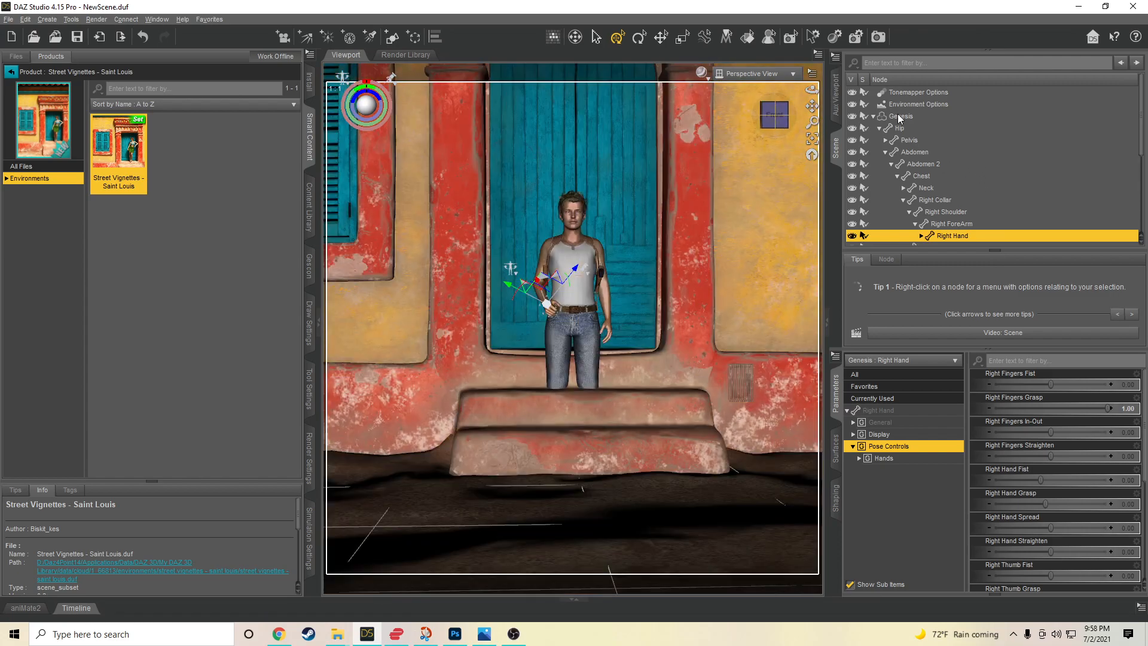
pyautogui.click(898, 116)
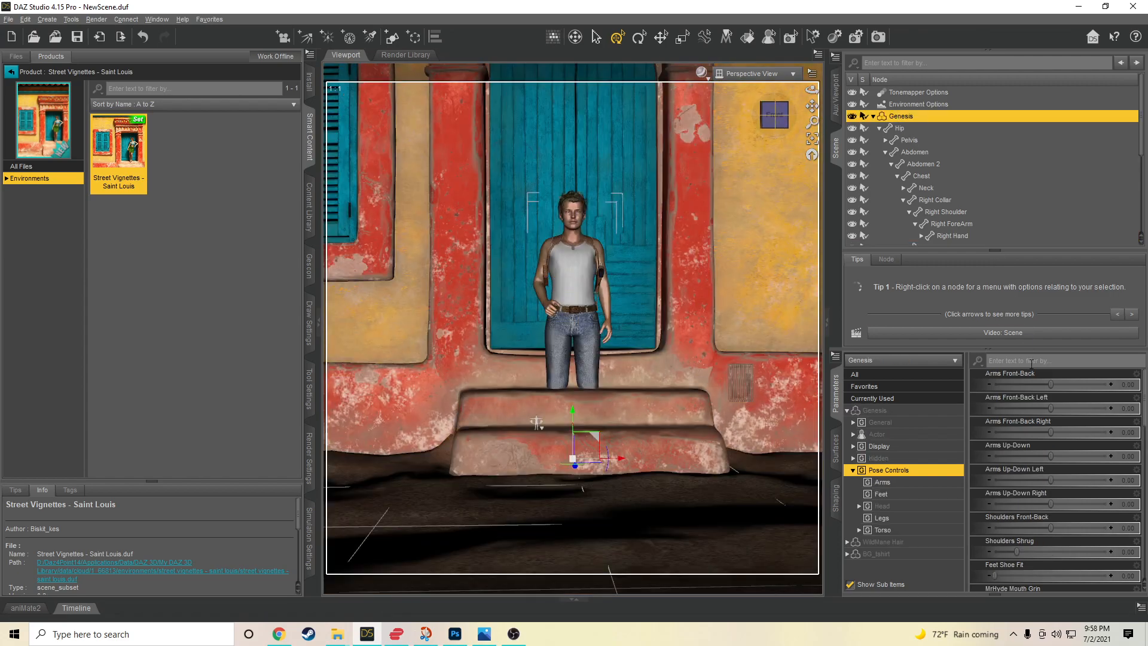
pyautogui.moveTo(1051, 408)
pyautogui.mouseDown()
pyautogui.moveTo(1082, 409)
pyautogui.moveTo(1047, 436)
pyautogui.moveTo(1031, 431)
pyautogui.moveTo(1065, 411)
pyautogui.mouseUp()
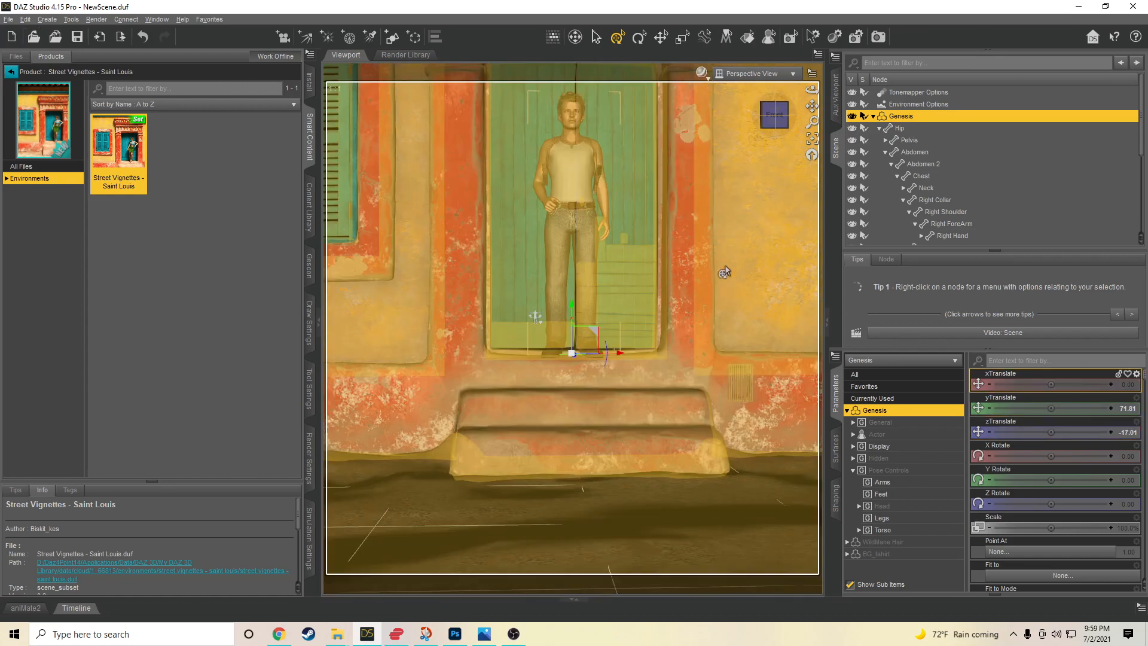
pyautogui.click(570, 263)
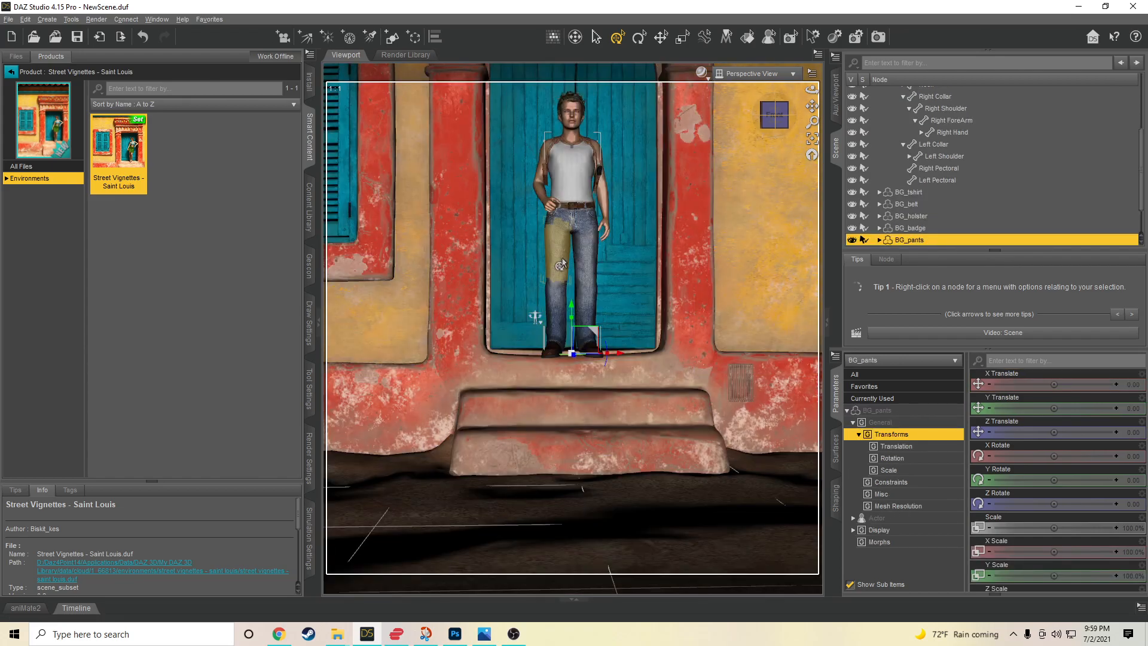
pyautogui.click(562, 264)
pyautogui.moveTo(1053, 384)
pyautogui.mouseDown()
pyautogui.moveTo(1069, 381)
pyautogui.moveTo(1050, 379)
pyautogui.mouseUp()
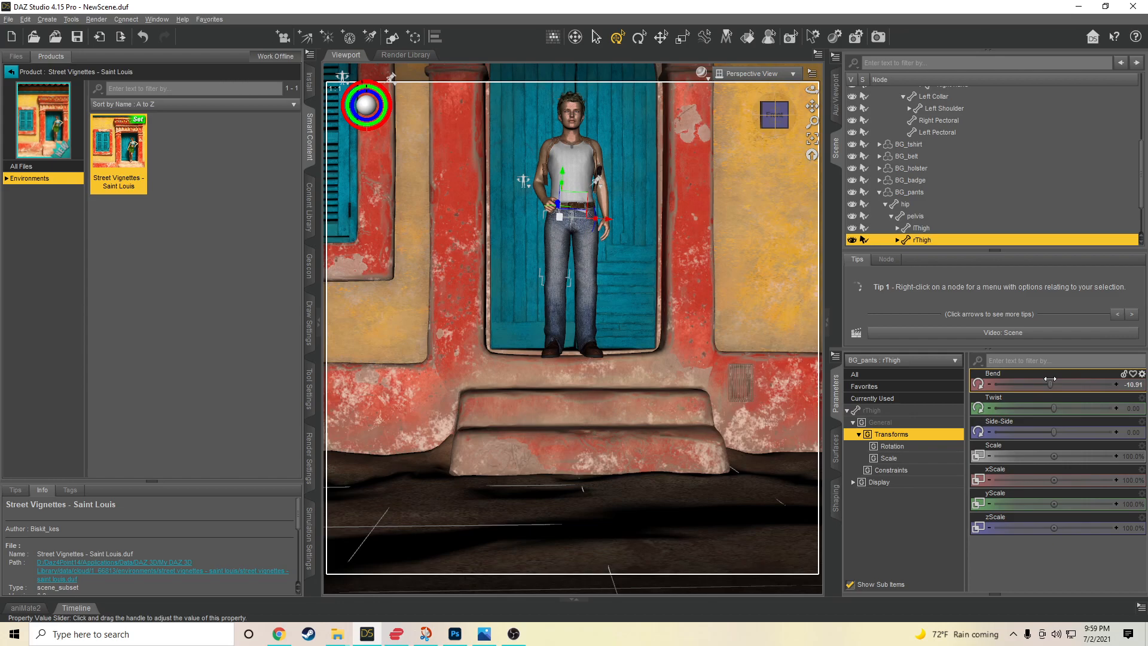
pyautogui.hotkey('ctrl', 'z')
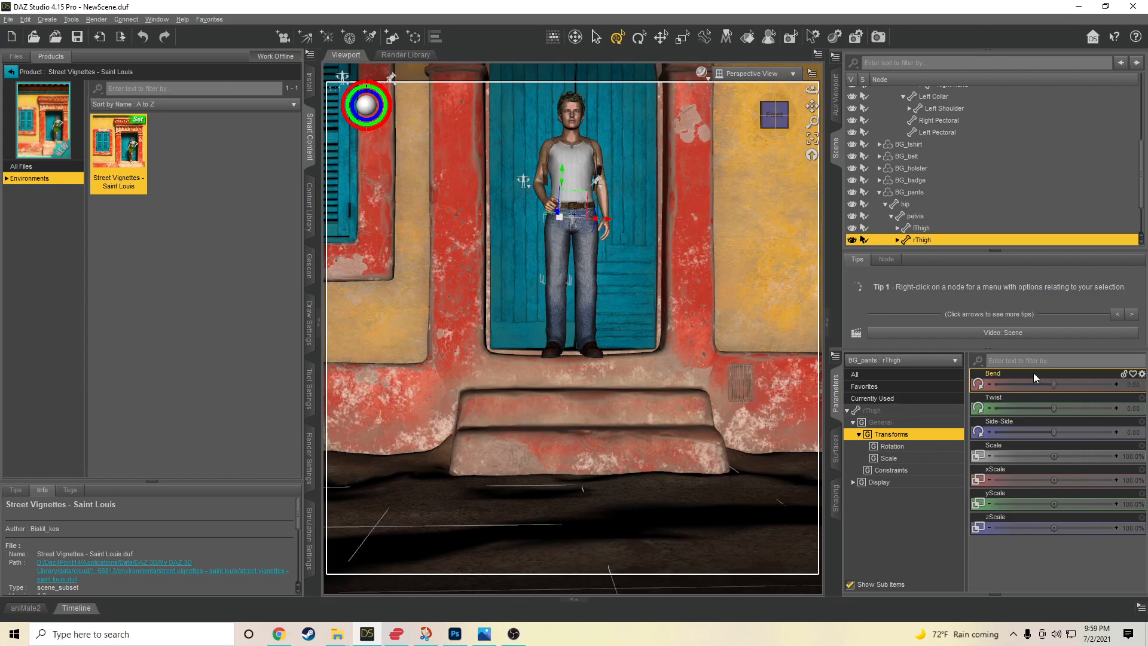
# - Select the Right Thigh bone under Genesis's Pelvis and set its Bend to about 22
pyautogui.click(879, 192)
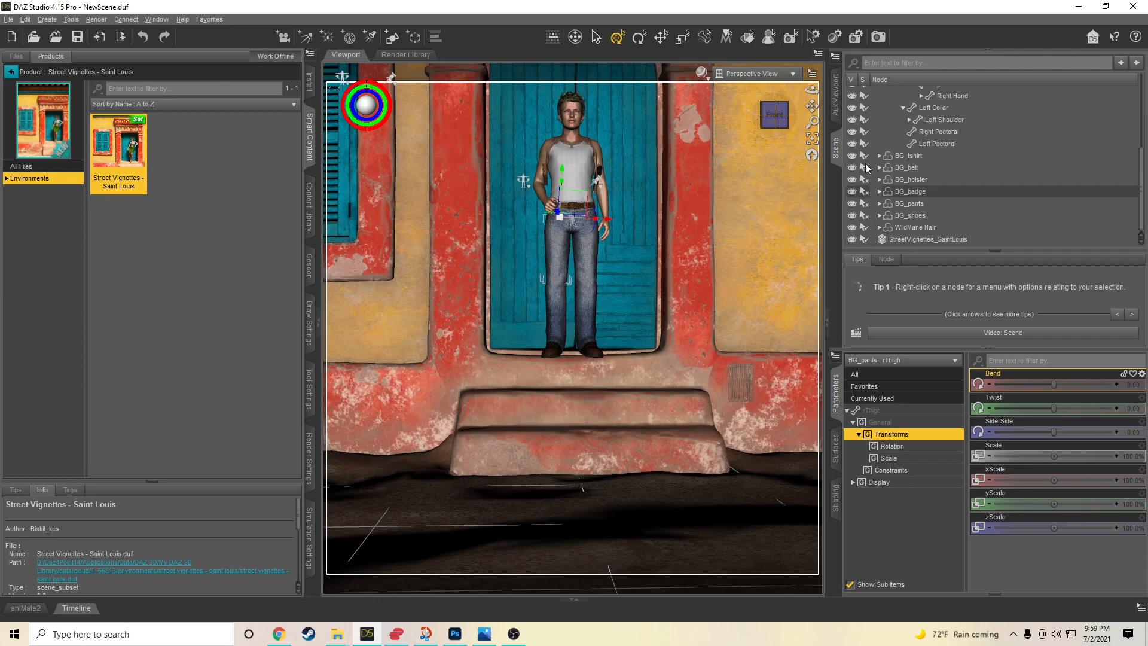
pyautogui.scroll(3, 867, 153)
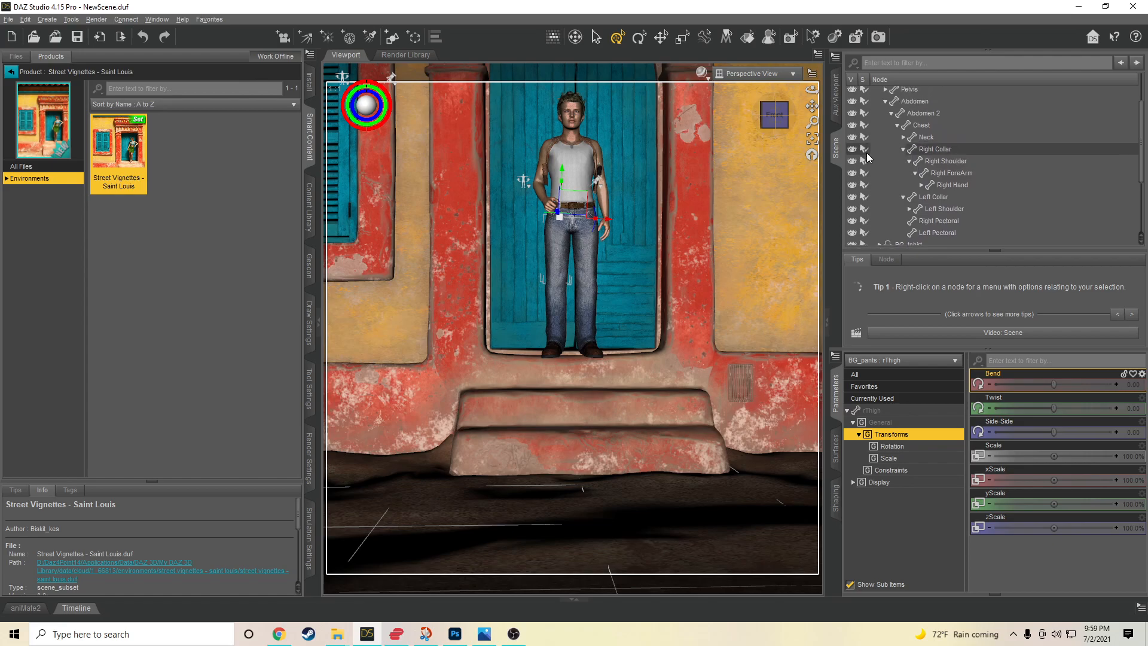
pyautogui.click(891, 126)
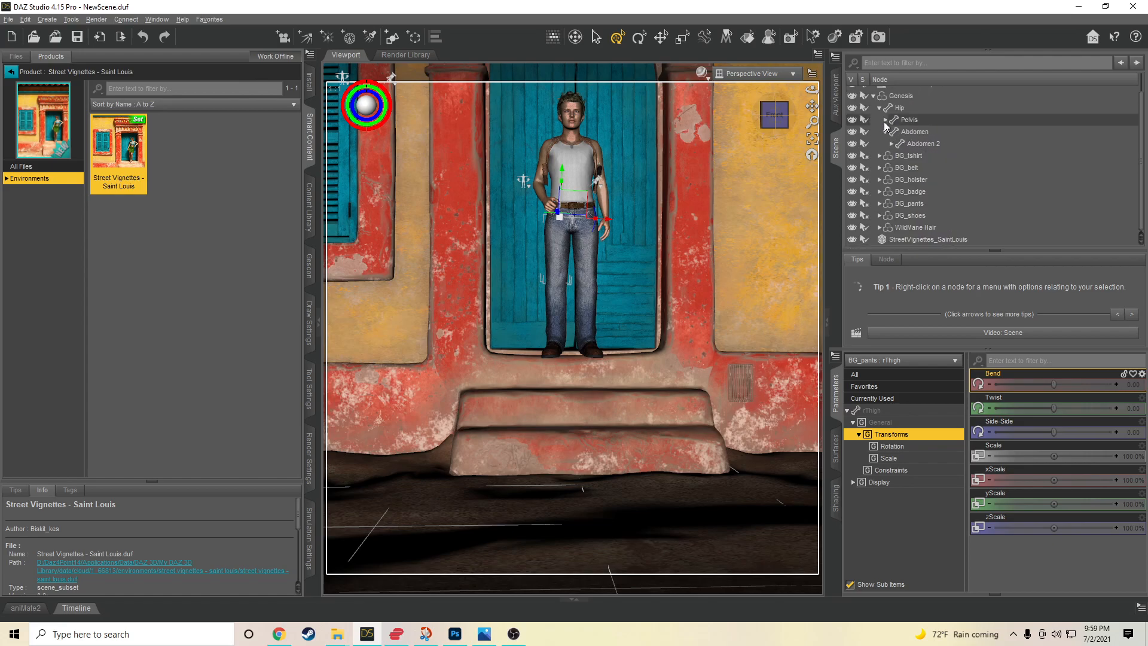
pyautogui.click(885, 120)
pyautogui.click(918, 144)
pyautogui.moveTo(1076, 385); pyautogui.dragTo(1105, 384)
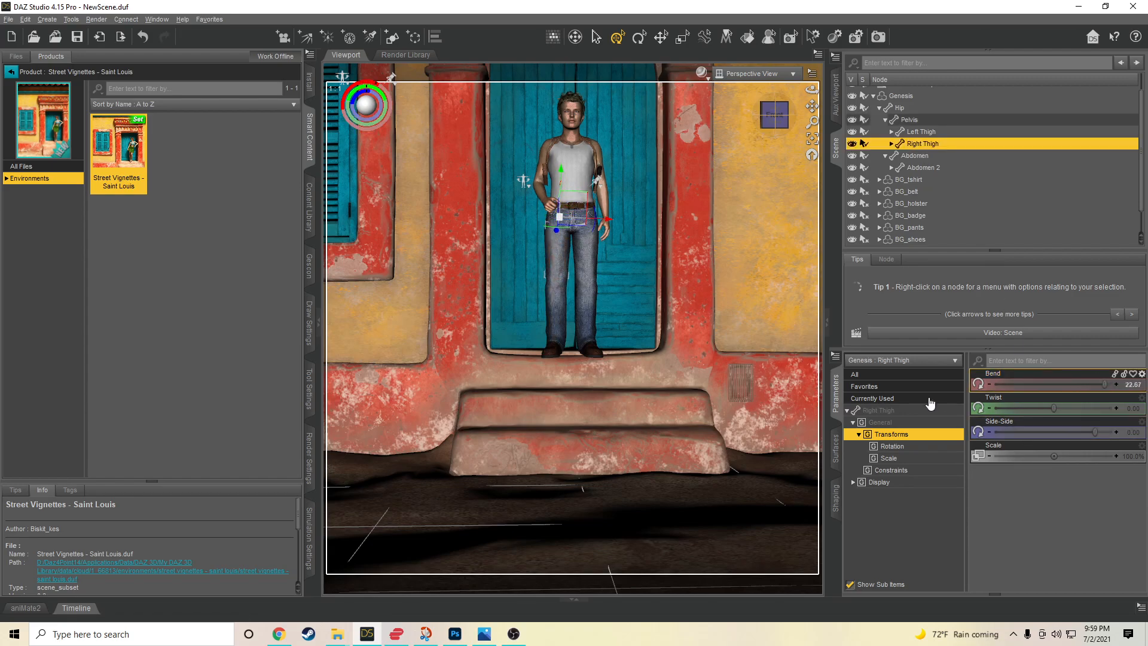
# - Fit BG_pants to the Genesis figure
pyautogui.rightClick(897, 226)
pyautogui.click(953, 271)
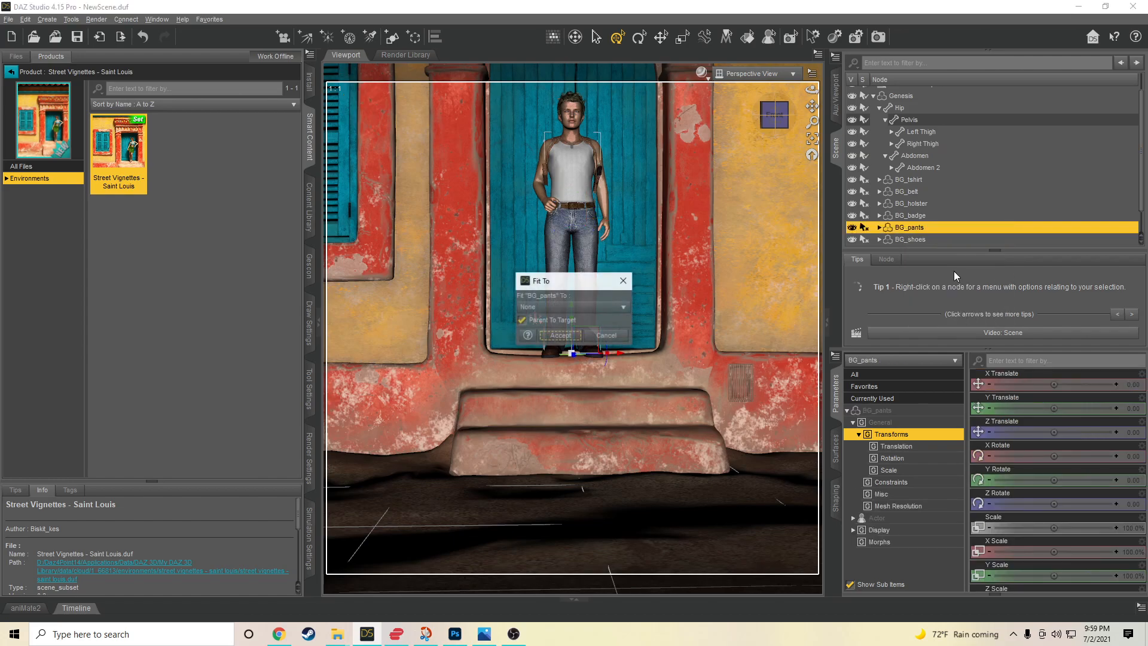
pyautogui.click(535, 309)
pyautogui.click(540, 381)
pyautogui.click(553, 335)
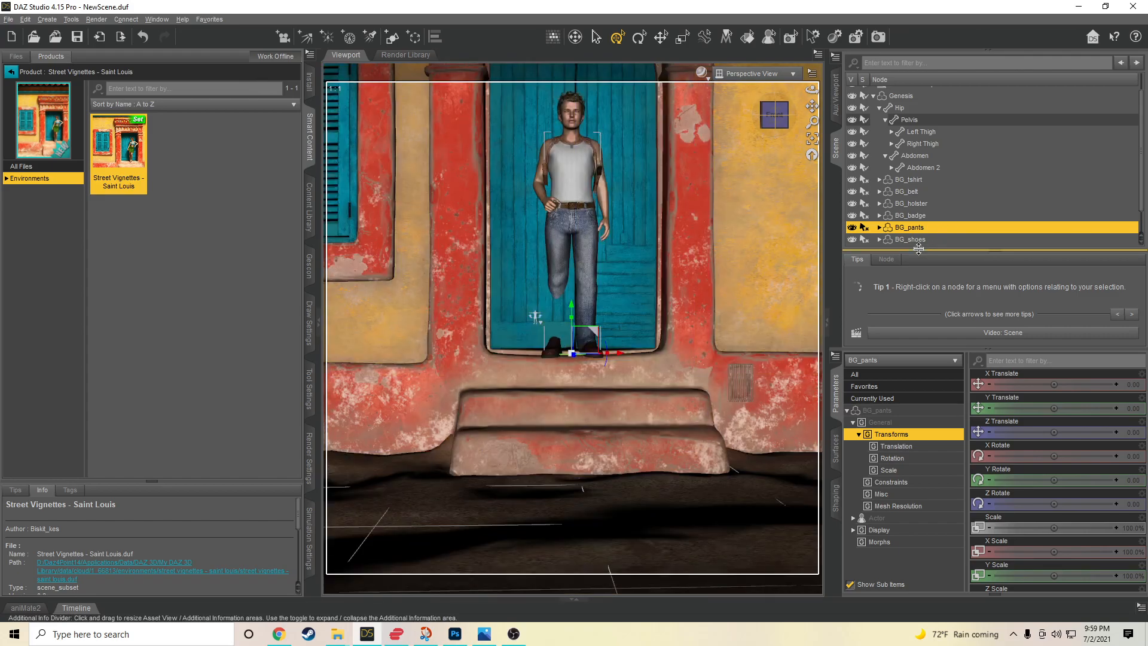
# - Fit BG_shoes to the Genesis figure
pyautogui.click(916, 243)
pyautogui.rightClick(916, 243)
pyautogui.click(946, 288)
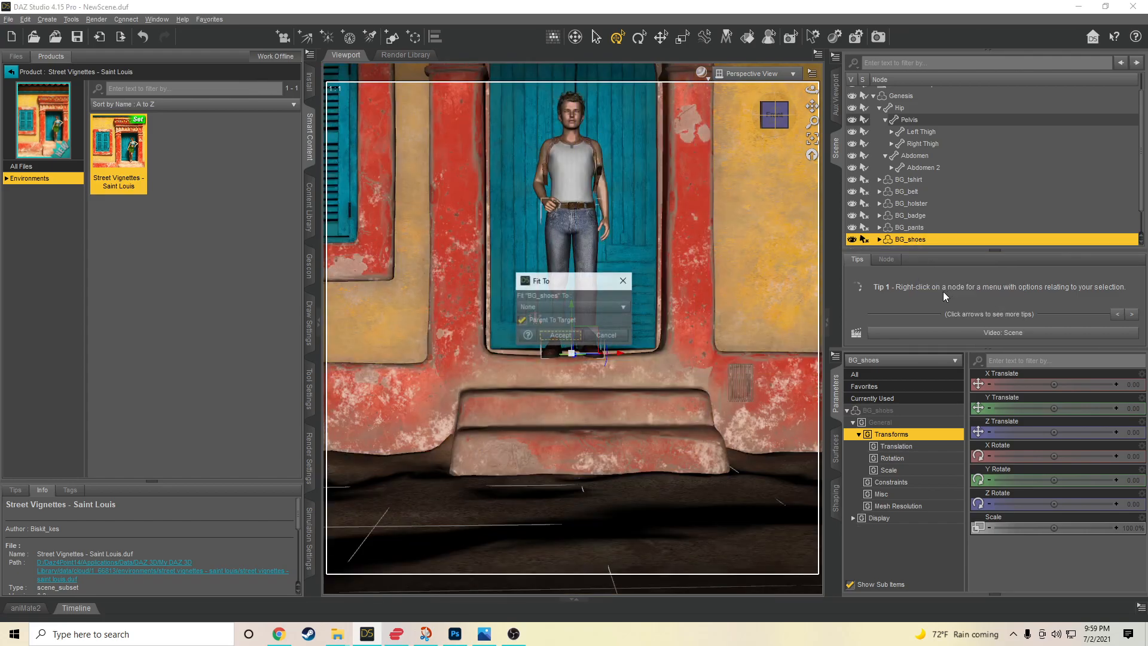
pyautogui.click(565, 308)
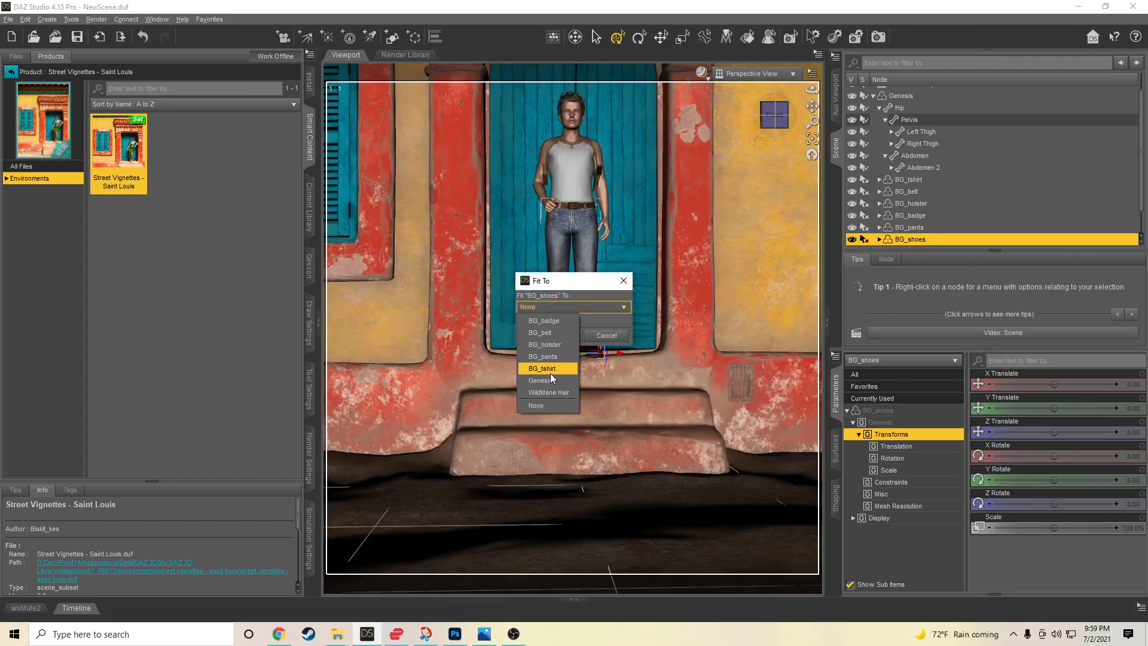
pyautogui.click(549, 378)
pyautogui.click(553, 336)
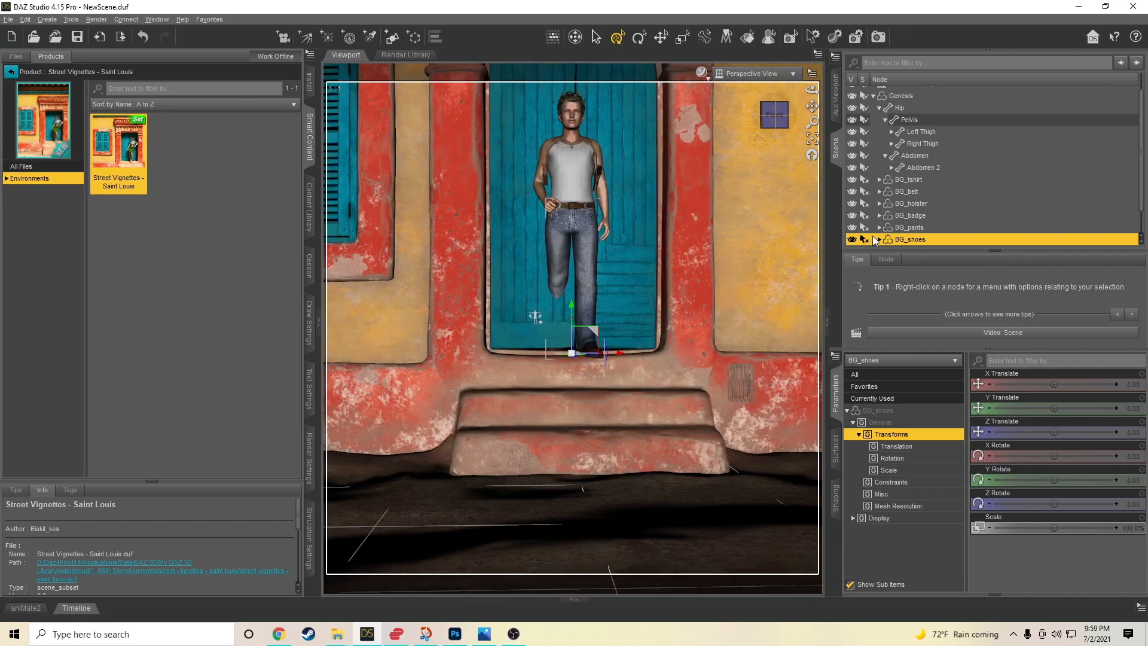
# - Fit BG_badge to the Genesis figure
pyautogui.click(916, 216)
pyautogui.rightClick(916, 218)
pyautogui.click(956, 266)
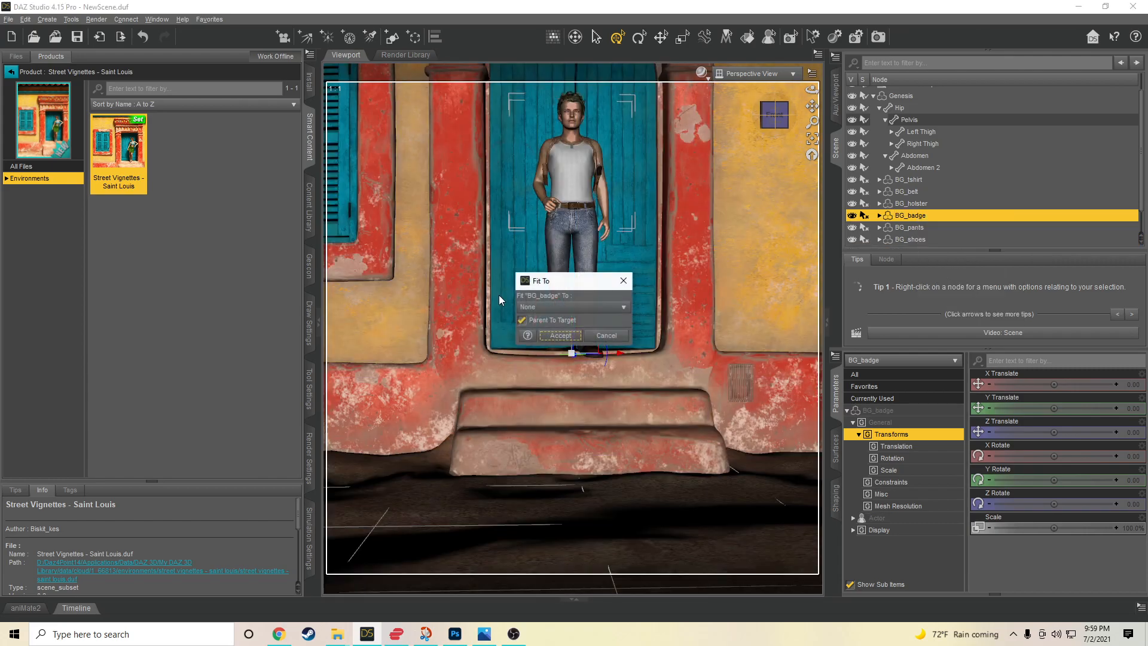
pyautogui.click(532, 307)
pyautogui.click(548, 369)
pyautogui.click(559, 335)
# - Fit BG_holster to the Genesis figure
pyautogui.click(905, 204)
pyautogui.rightClick(906, 203)
pyautogui.click(956, 250)
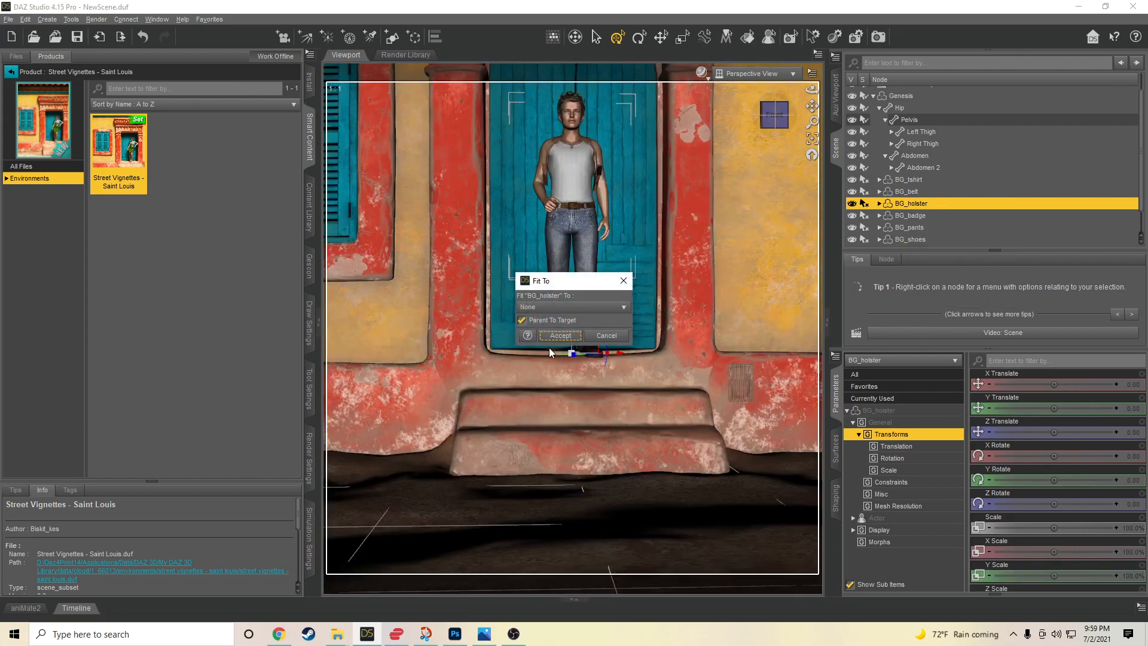
pyautogui.click(541, 306)
pyautogui.click(547, 381)
pyautogui.click(559, 335)
# - Fit BG_belt to the Genesis figure
pyautogui.click(903, 192)
pyautogui.rightClick(903, 192)
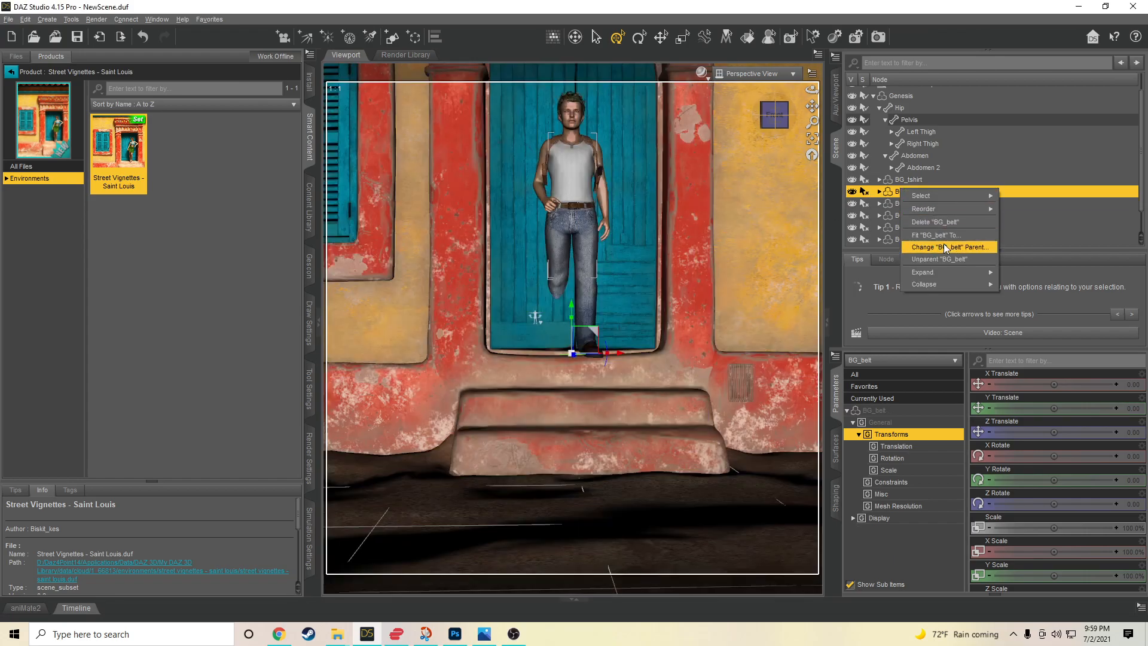
pyautogui.click(943, 237)
pyautogui.click(563, 308)
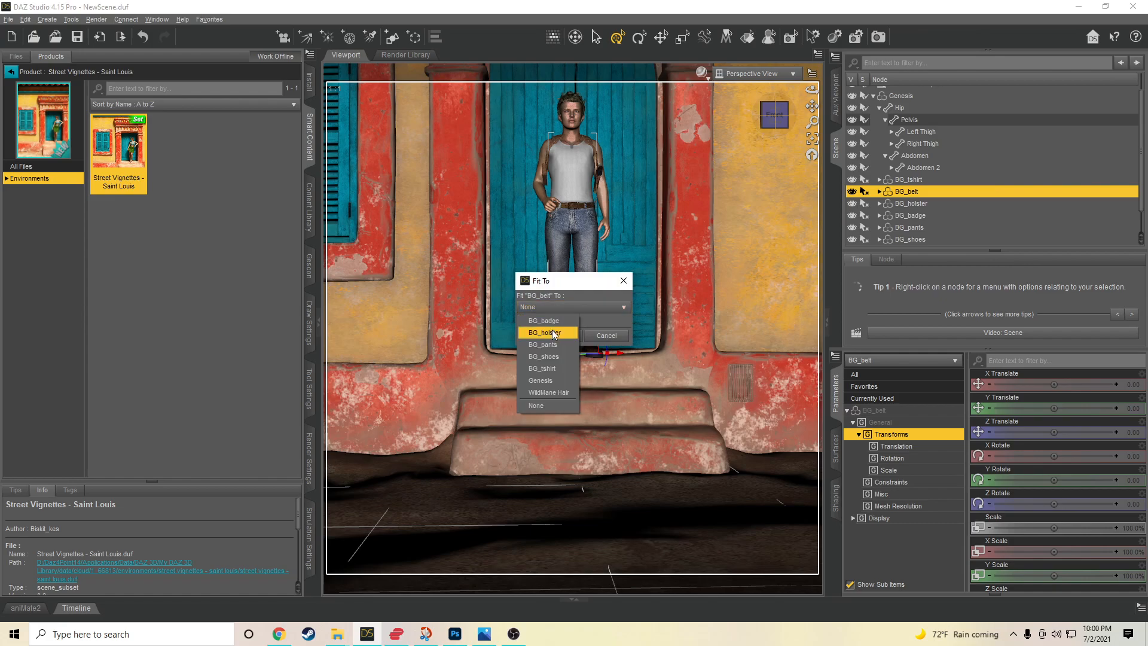
pyautogui.click(548, 368)
pyautogui.click(560, 336)
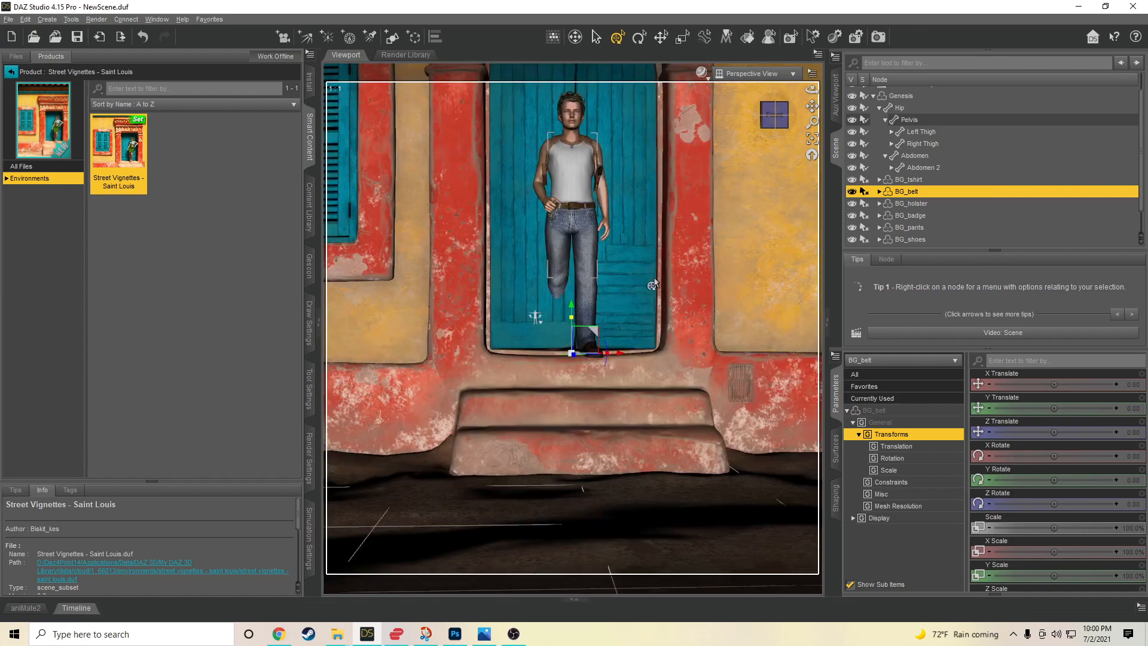
# - Open the fit settings of BG_tshirt and accept Genesis as its target
pyautogui.click(909, 180)
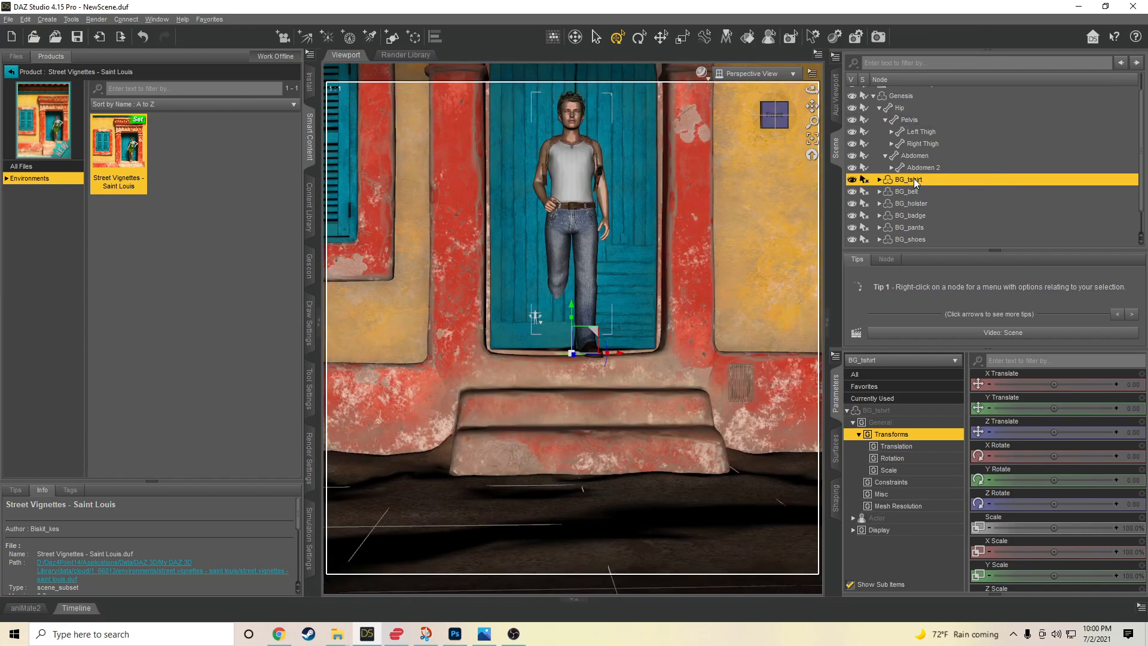
pyautogui.rightClick(914, 182)
pyautogui.click(951, 219)
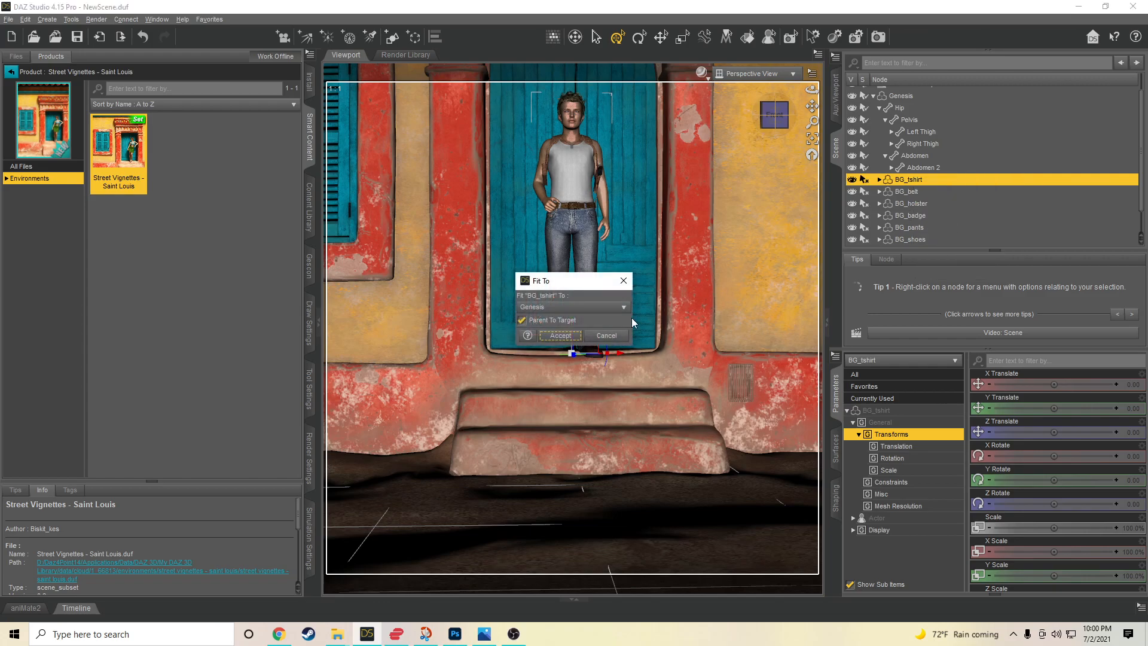
pyautogui.click(568, 336)
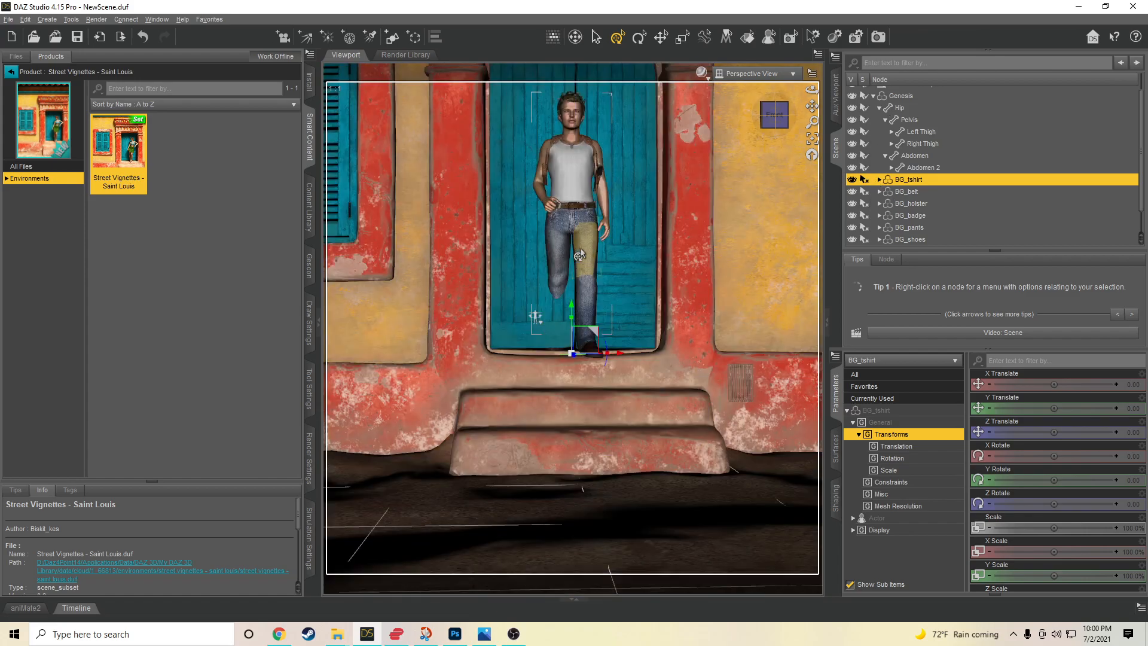
# - Swing the Genesis Right Thigh forward, setting Bend to -26.00, Twist to -5.38 and Side-Side to 1.36
pyautogui.click(921, 144)
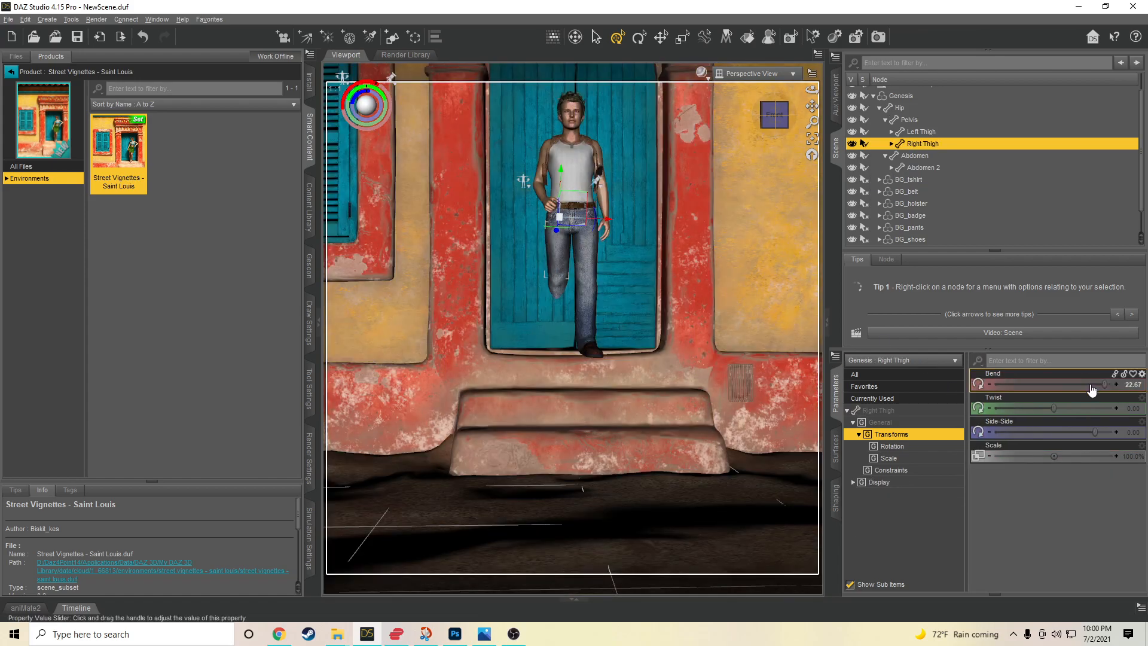
pyautogui.moveTo(1104, 384); pyautogui.dragTo(1061, 389)
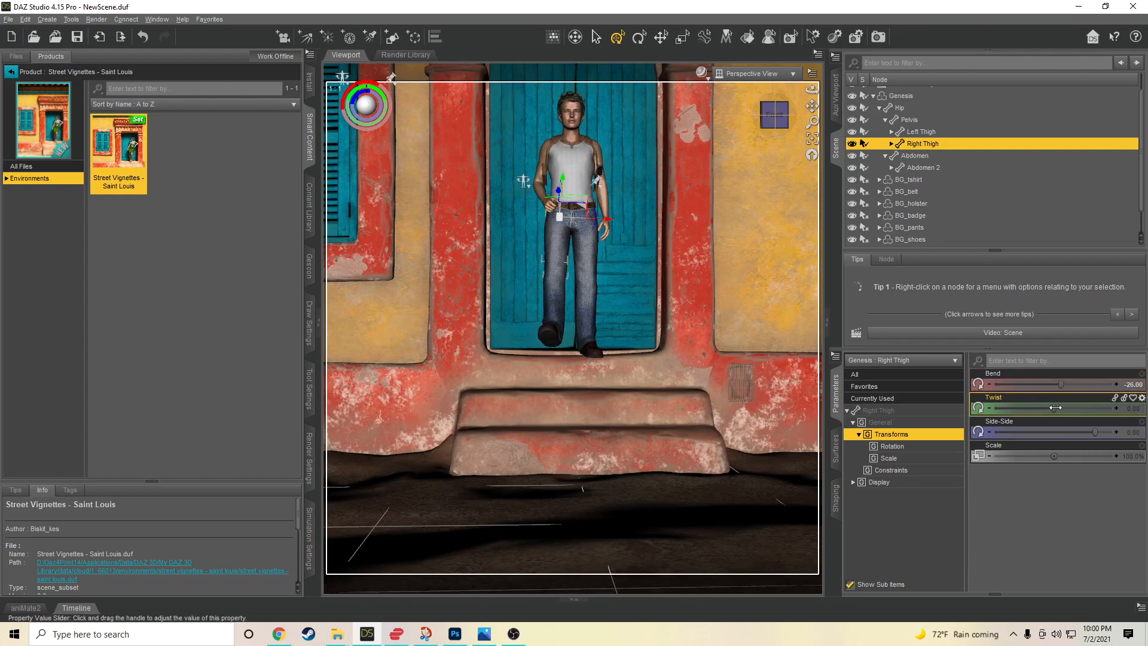
pyautogui.moveTo(1094, 432); pyautogui.dragTo(1052, 408)
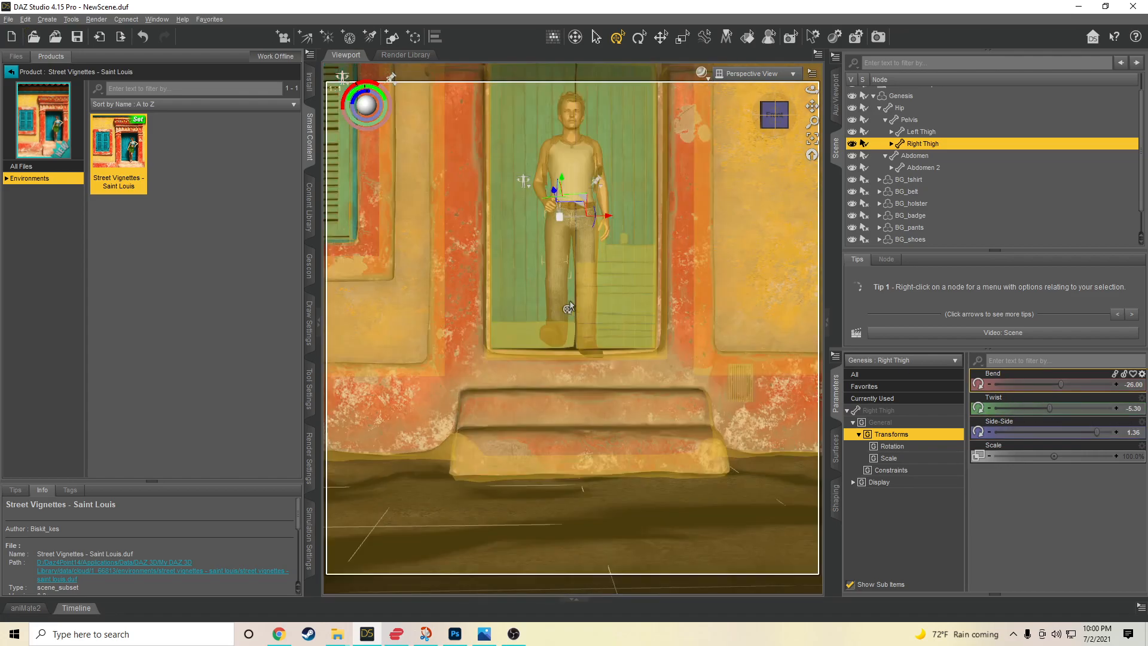
# - Bend the Right Shin to 89.85 and raise the Right Thigh to a Bend of -39.33
pyautogui.click(560, 298)
pyautogui.moveTo(1004, 388); pyautogui.dragTo(1054, 376)
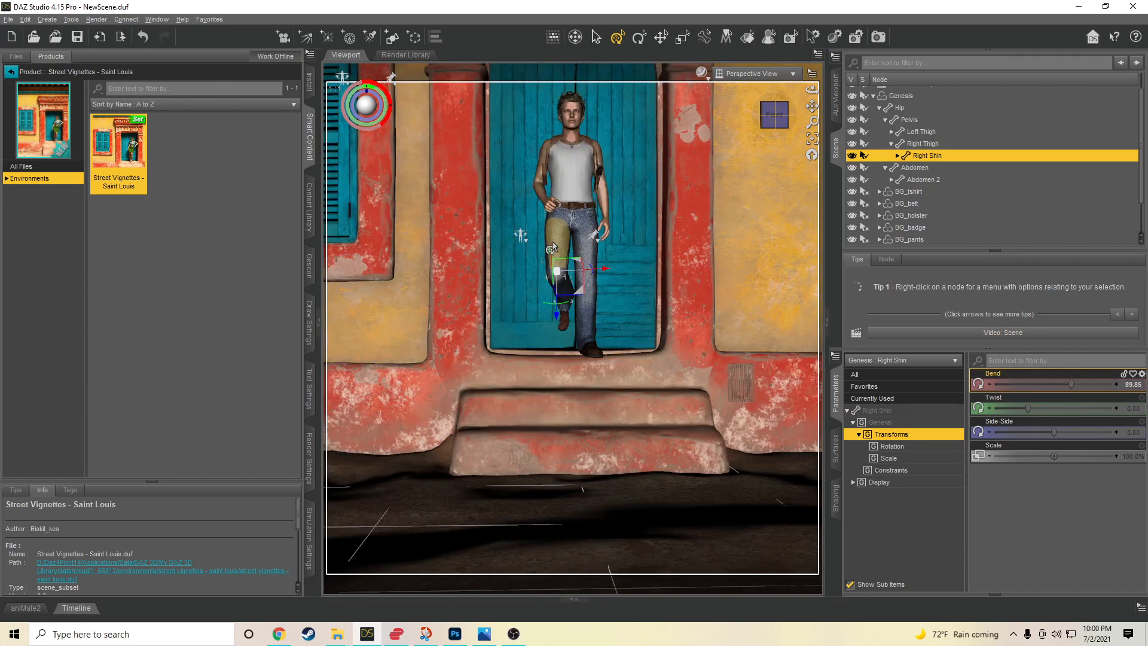
pyautogui.press('Up')
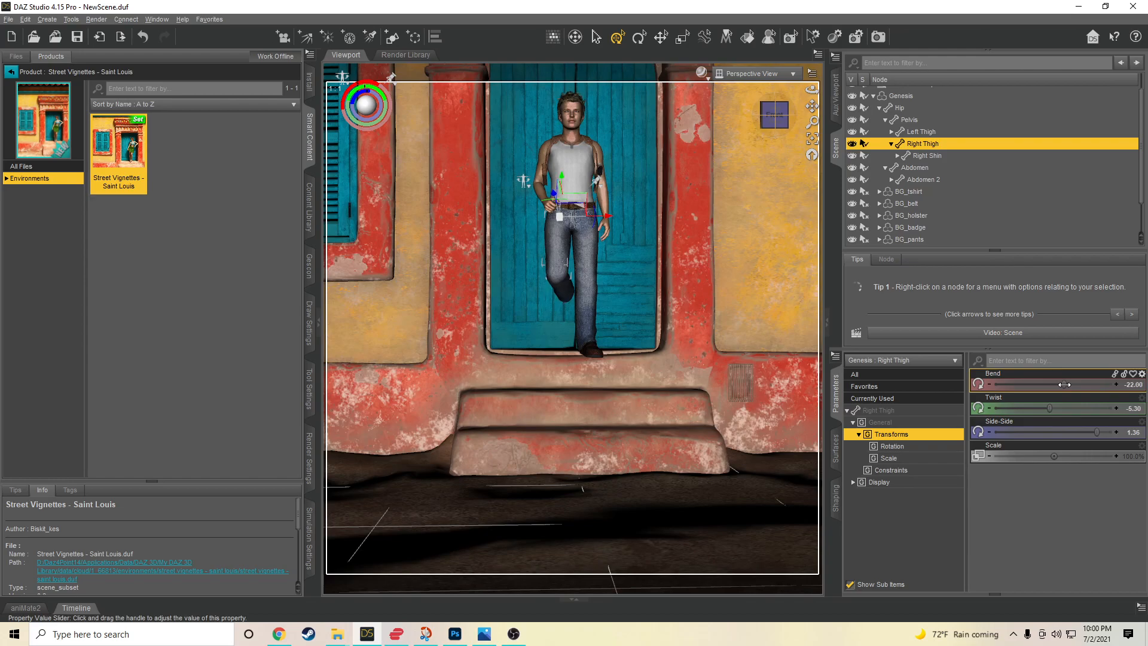
pyautogui.moveTo(1051, 389); pyautogui.dragTo(1048, 388)
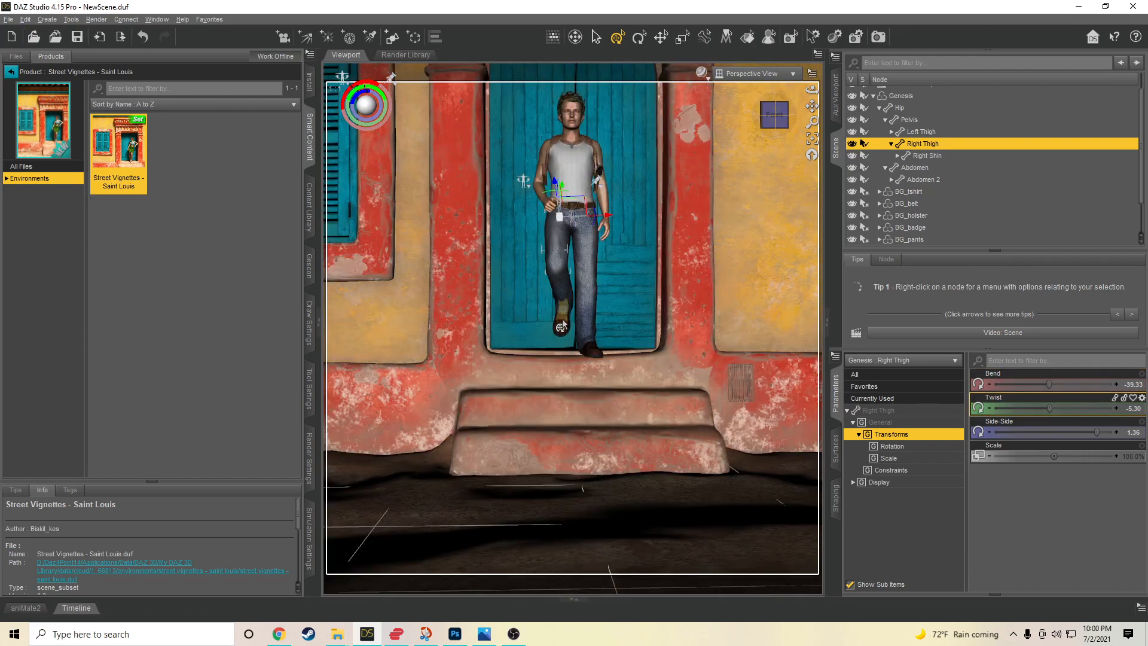
# - Set the Right Foot's Bend to 30.25 and check it from another angle
pyautogui.click(560, 327)
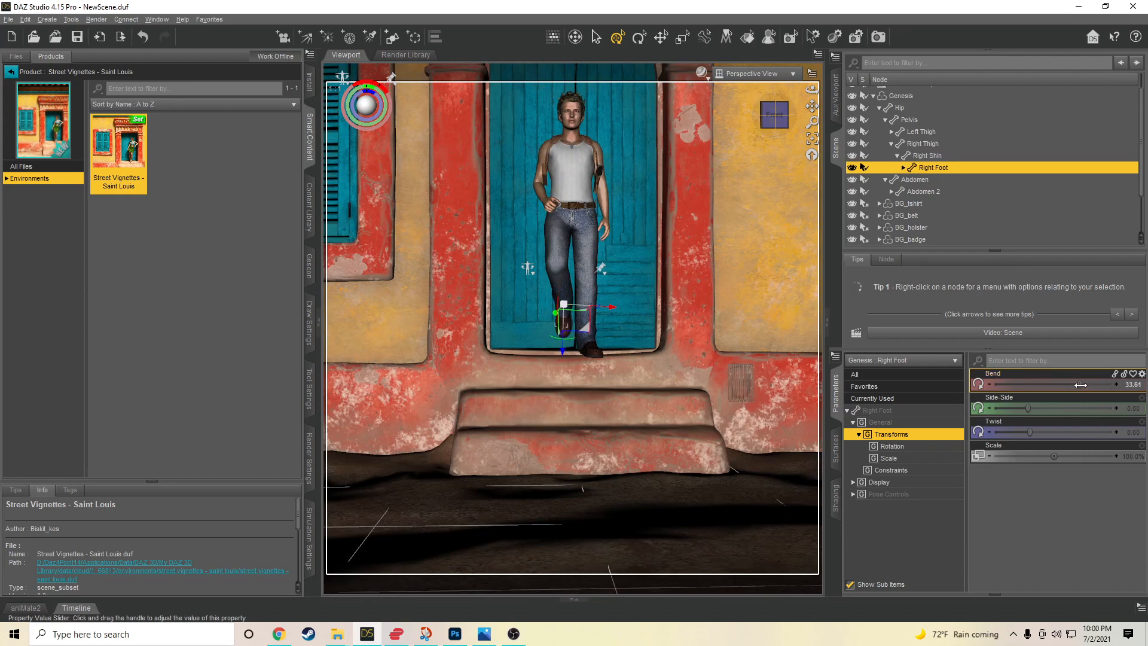
pyautogui.moveTo(1098, 391); pyautogui.dragTo(1074, 393)
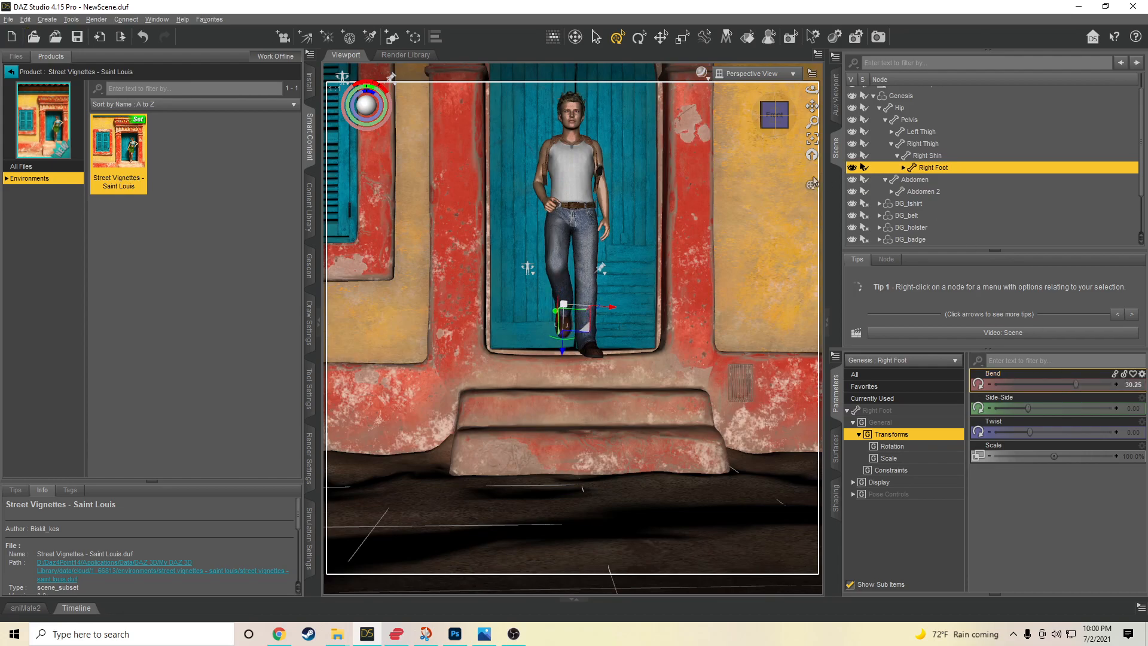
pyautogui.moveTo(774, 115); pyautogui.dragTo(738, 118)
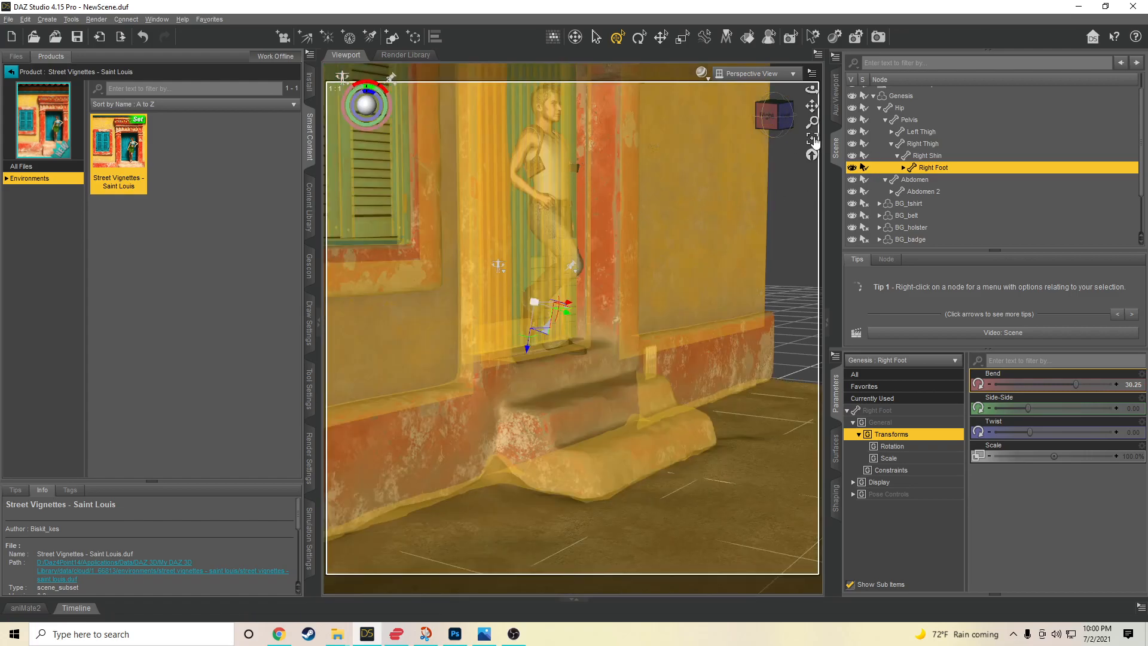
pyautogui.click(813, 139)
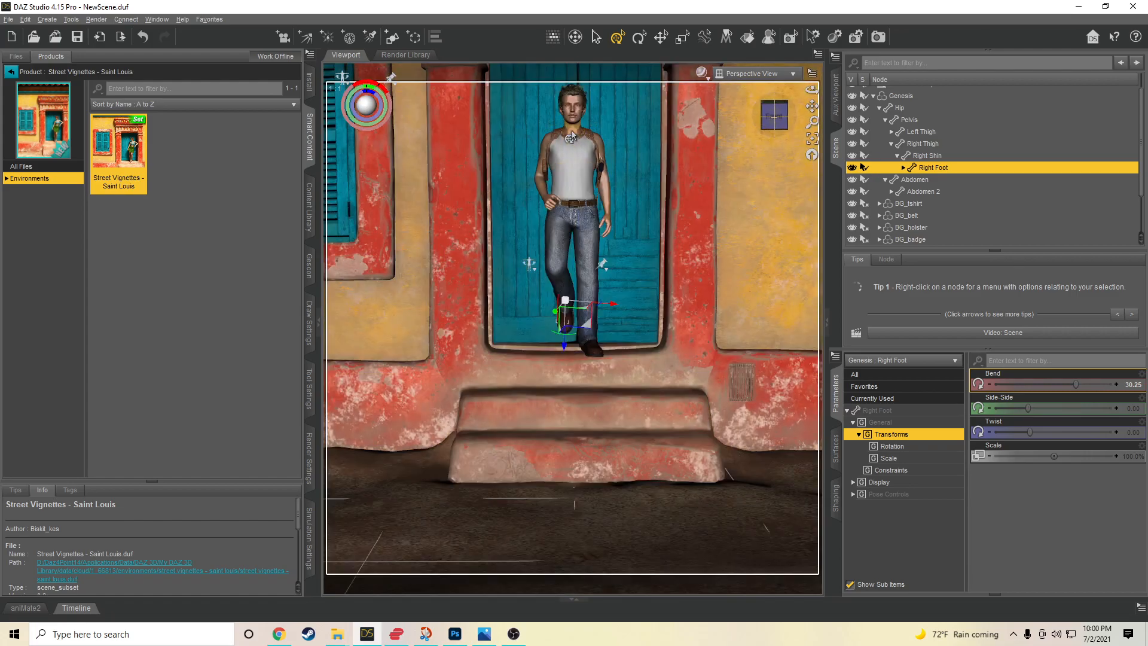
# - Turn the Neck to a Twist of -35.00 and Side-Side of 5.81, and set the Head's Twist to -8.18 and Bend to 7.27
pyautogui.click(571, 138)
pyautogui.moveTo(1054, 431); pyautogui.dragTo(1018, 407)
pyautogui.click(902, 216)
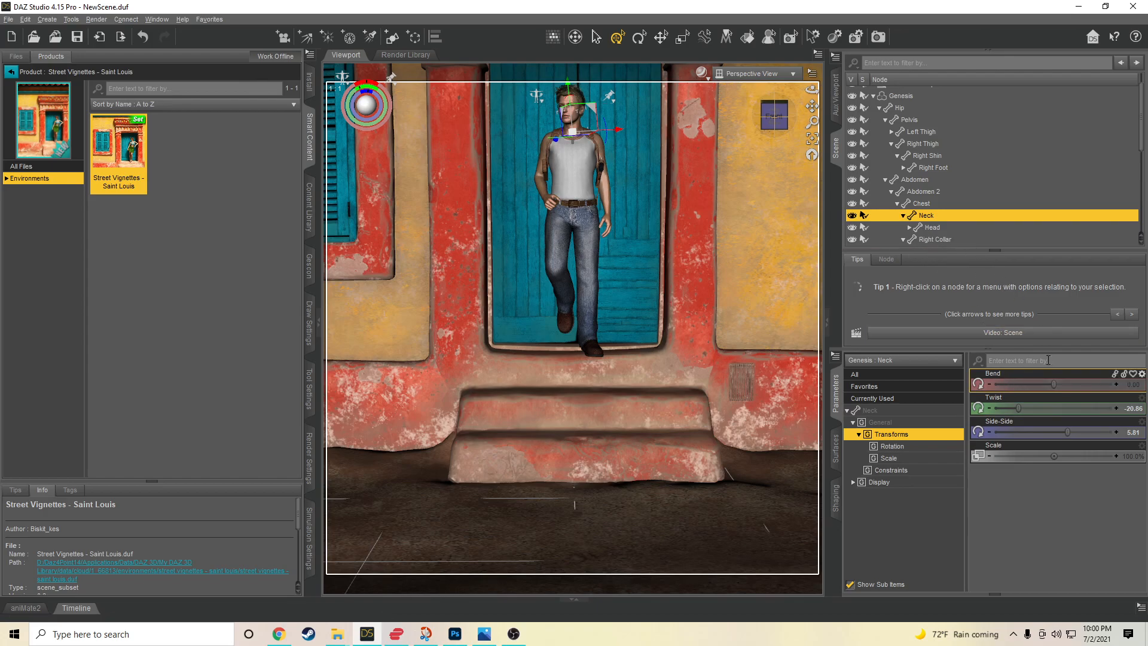
pyautogui.moveTo(1019, 407); pyautogui.dragTo(981, 415)
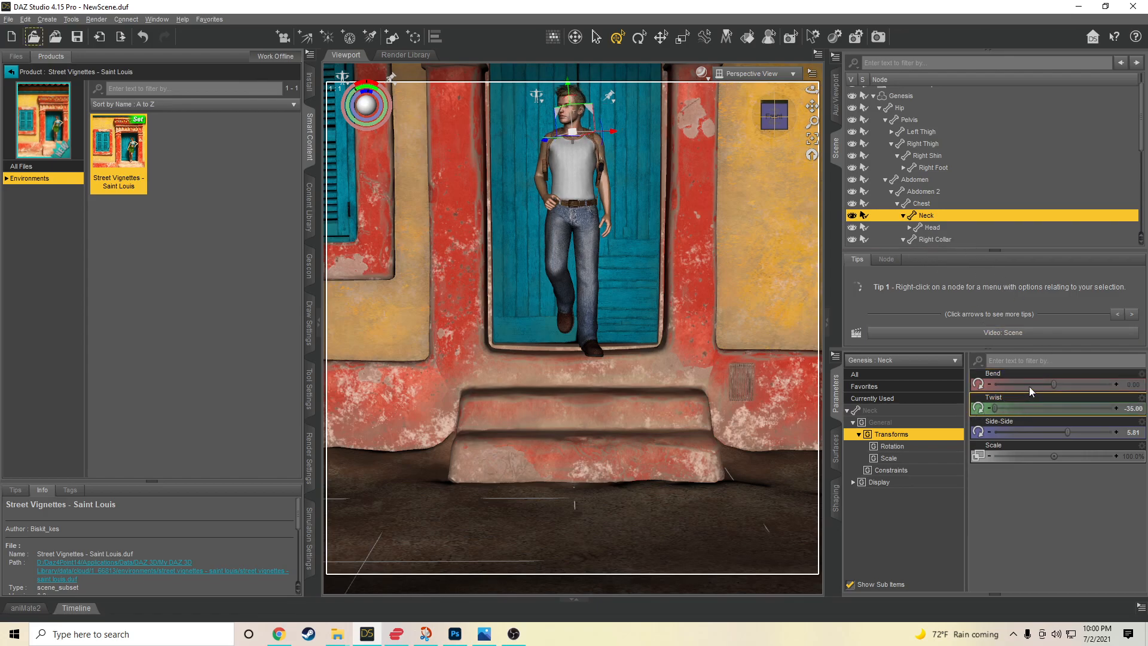
pyautogui.click(932, 227)
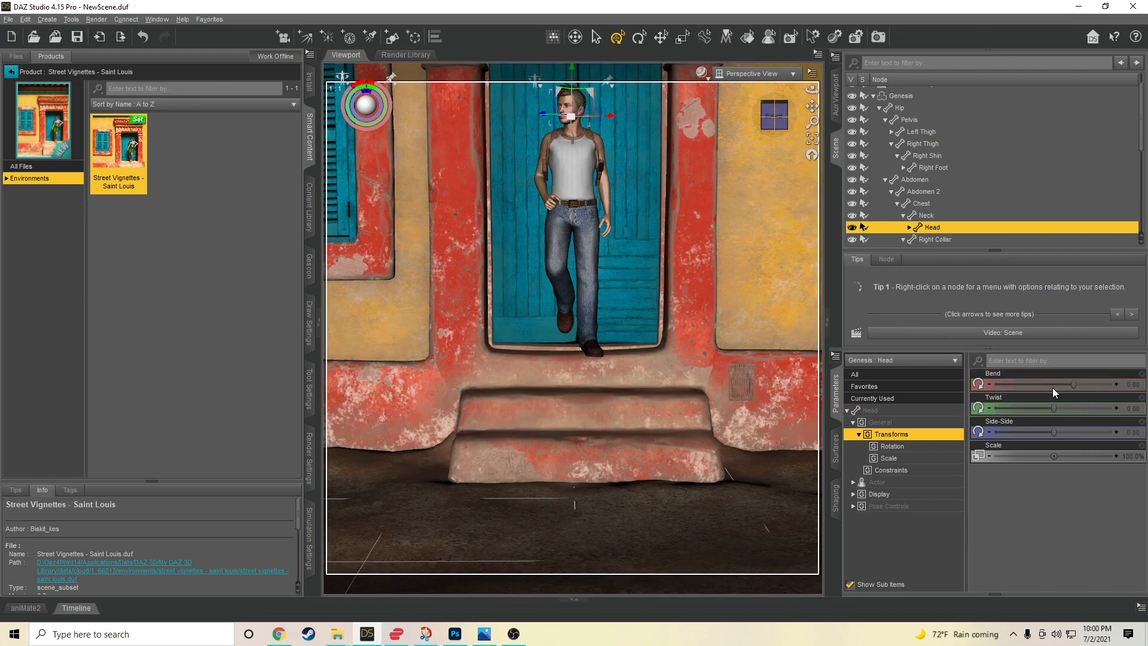
pyautogui.moveTo(1037, 410); pyautogui.dragTo(1082, 386)
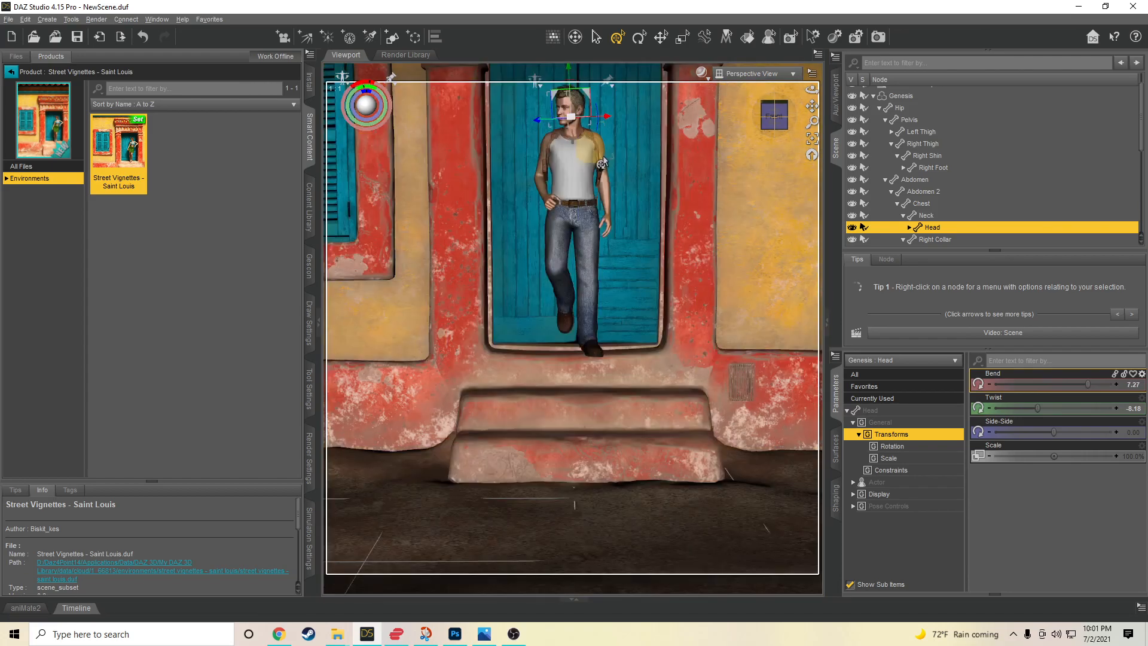
# - Set the Left ForeArm's Twist to 55.00, and the Left Shoulder's Twist to 19.29 and Front-Back to 8.84
pyautogui.click(604, 200)
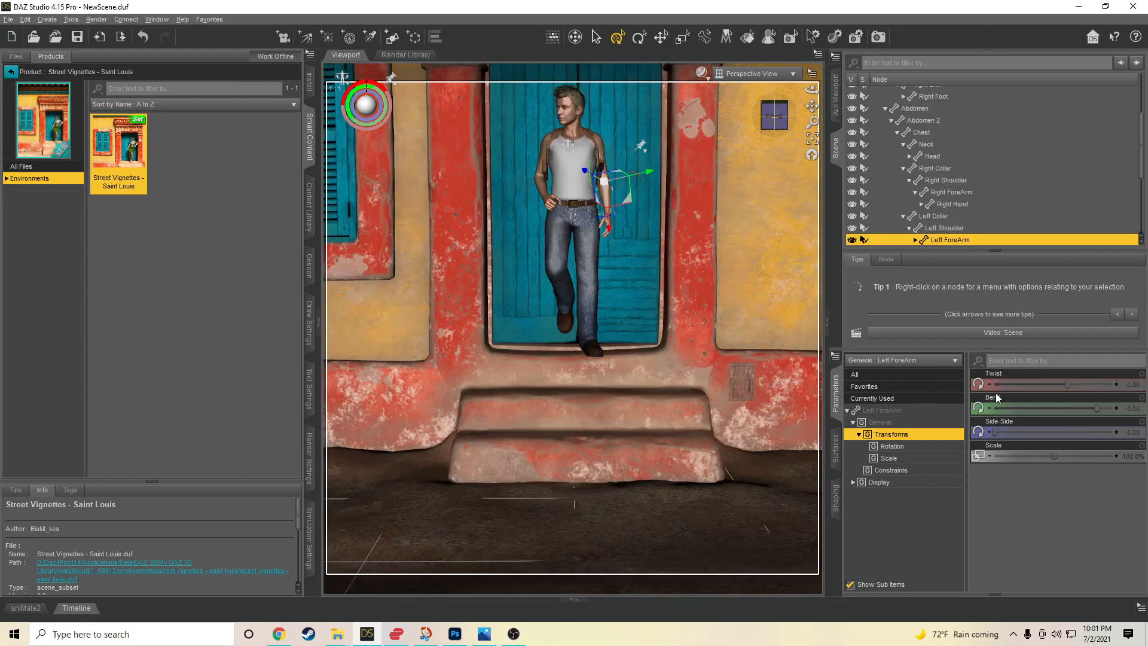
pyautogui.moveTo(1068, 385); pyautogui.dragTo(1115, 384)
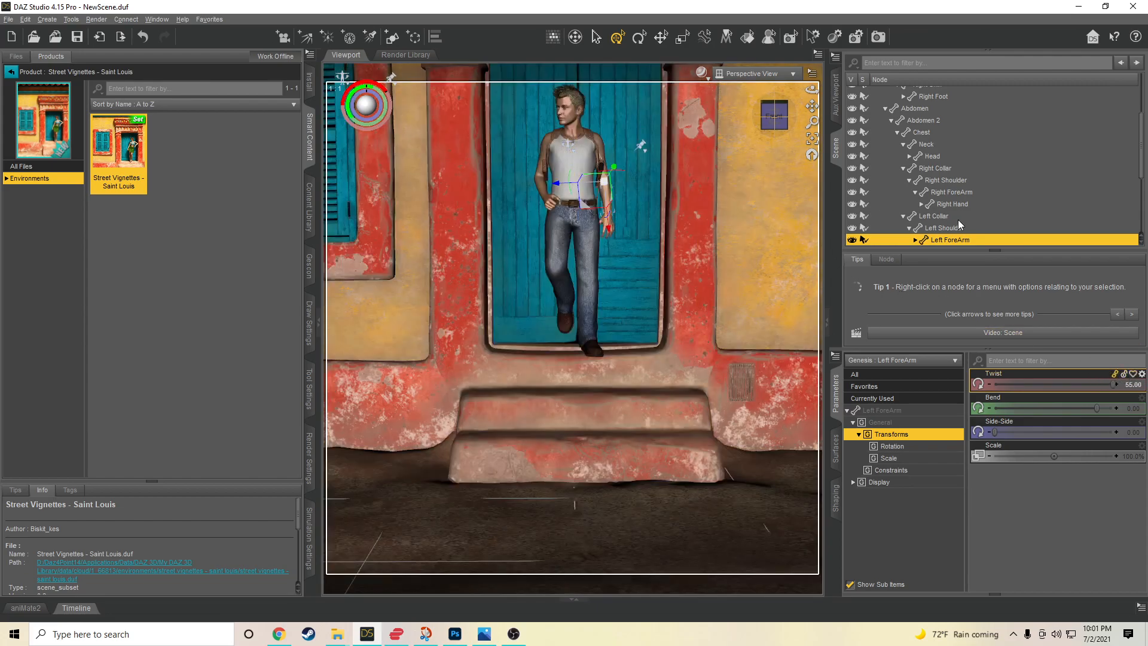
pyautogui.click(952, 227)
pyautogui.moveTo(1093, 408)
pyautogui.mouseDown()
pyautogui.moveTo(1074, 409)
pyautogui.moveTo(1122, 404)
pyautogui.moveTo(1093, 408)
pyautogui.mouseUp()
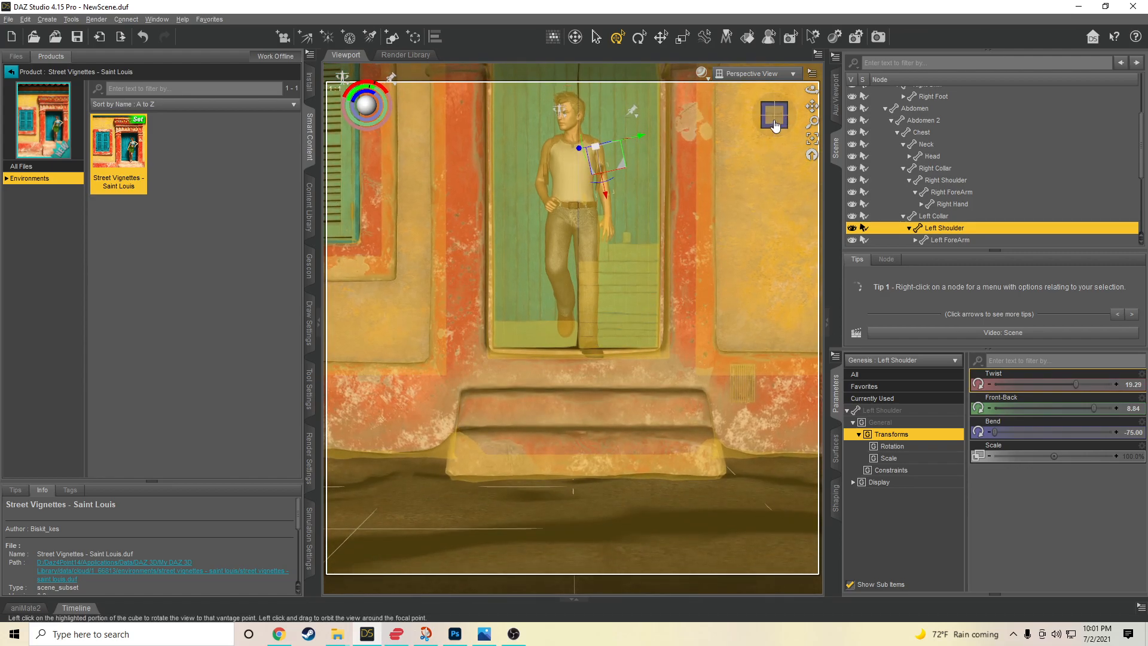
# - Browse the Street Vignettes - Saint Louis product's files down to the Environments, Architecture, Exterior category
pyautogui.moveTo(812, 122)
pyautogui.mouseDown()
pyautogui.moveTo(812, 135)
pyautogui.moveTo(813, 111)
pyautogui.moveTo(817, 127)
pyautogui.mouseUp()
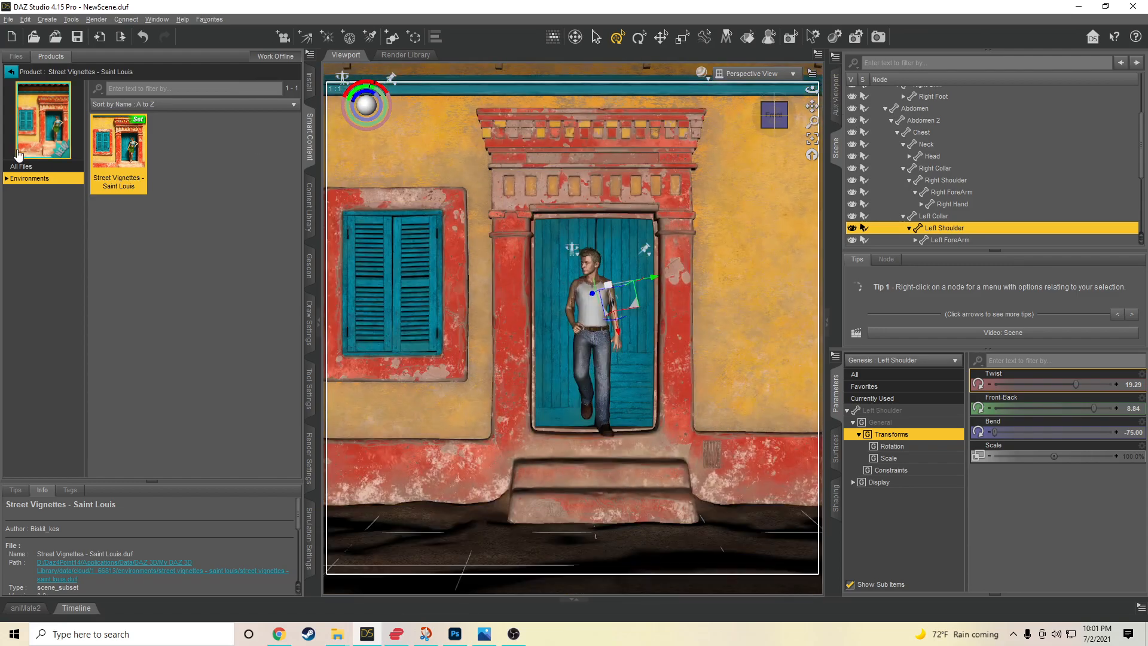
pyautogui.click(6, 179)
pyautogui.click(12, 190)
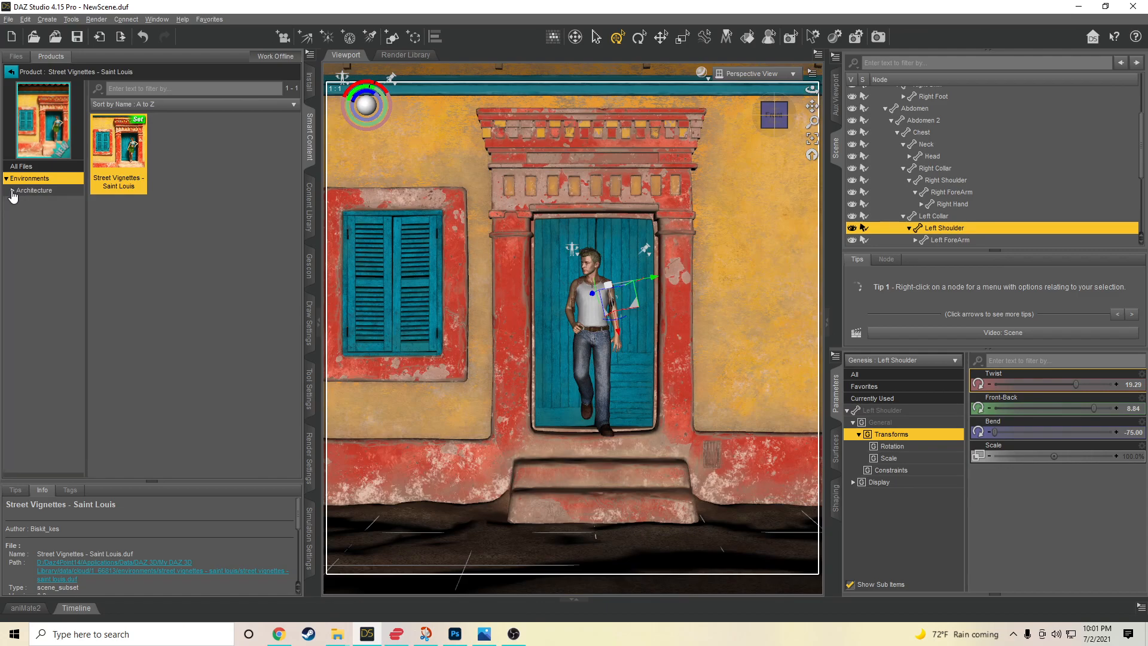
pyautogui.click(47, 204)
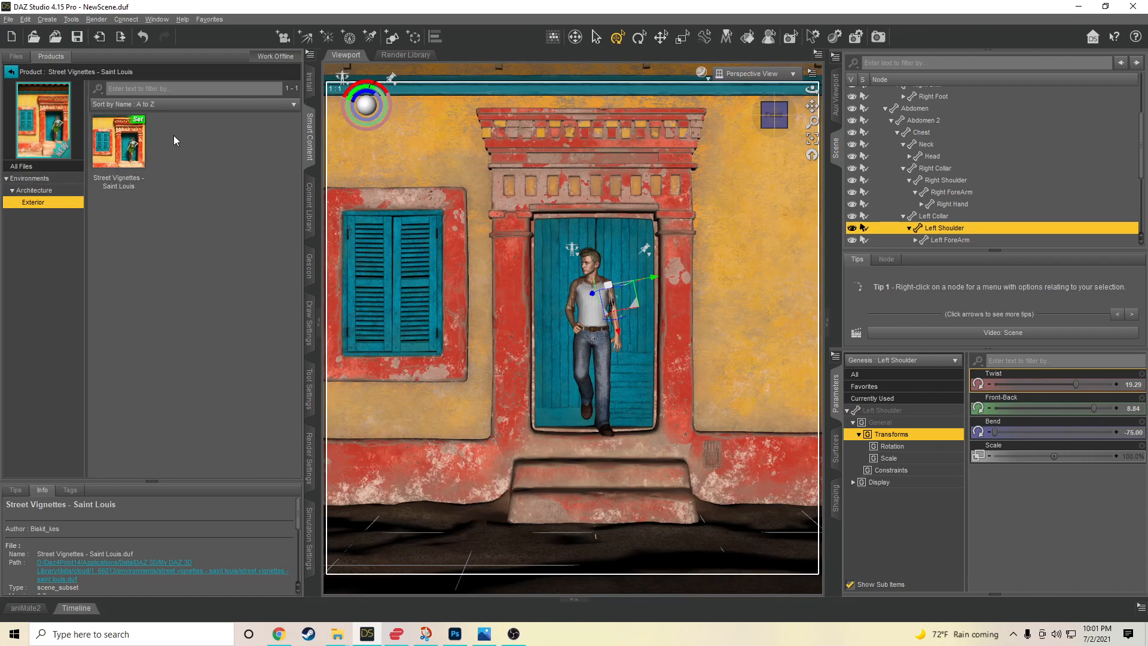
pyautogui.scroll(3, 982, 186)
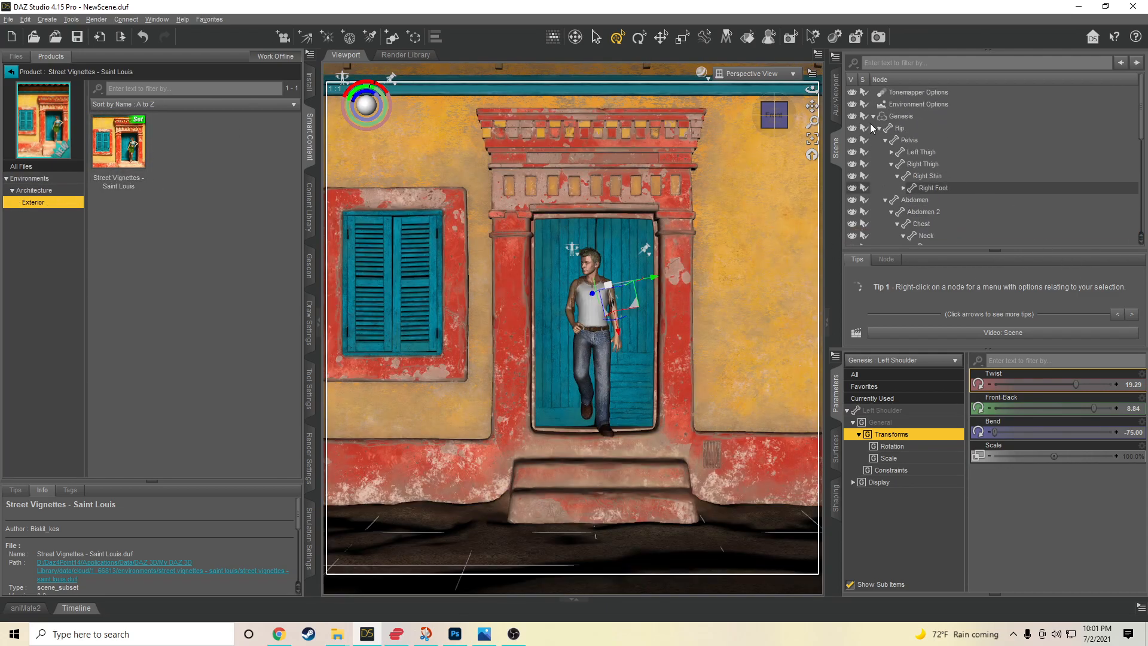
pyautogui.scroll(-2, 869, 117)
pyautogui.keyDown('shift'); pyautogui.click(867, 120); pyautogui.keyUp('shift')
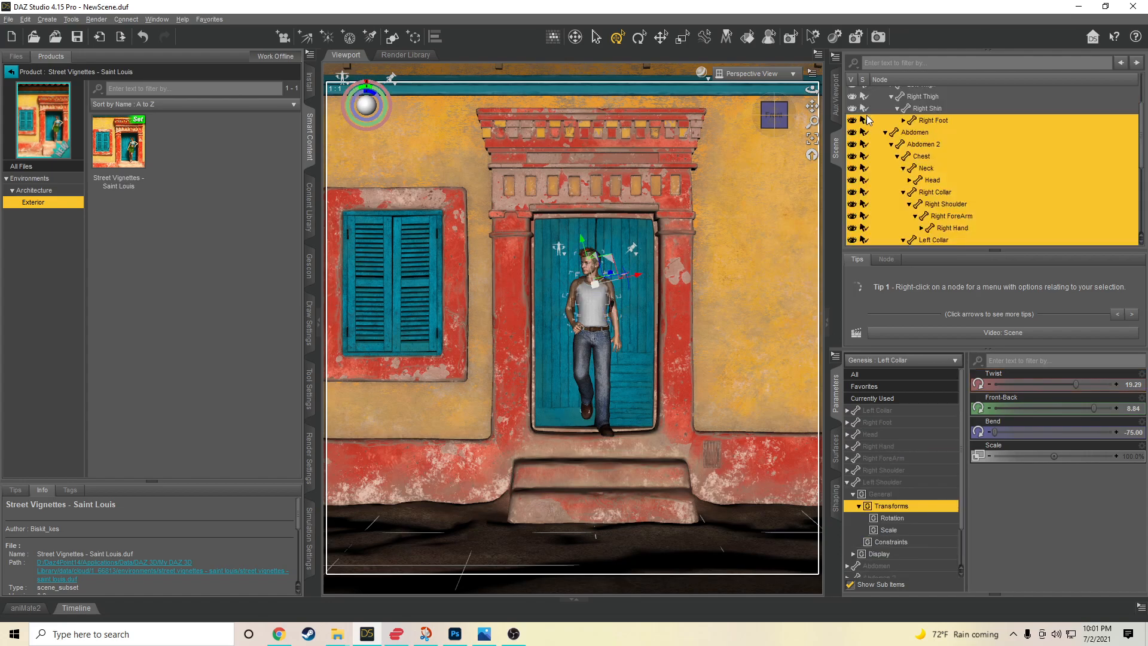
pyautogui.scroll(2, 904, 118)
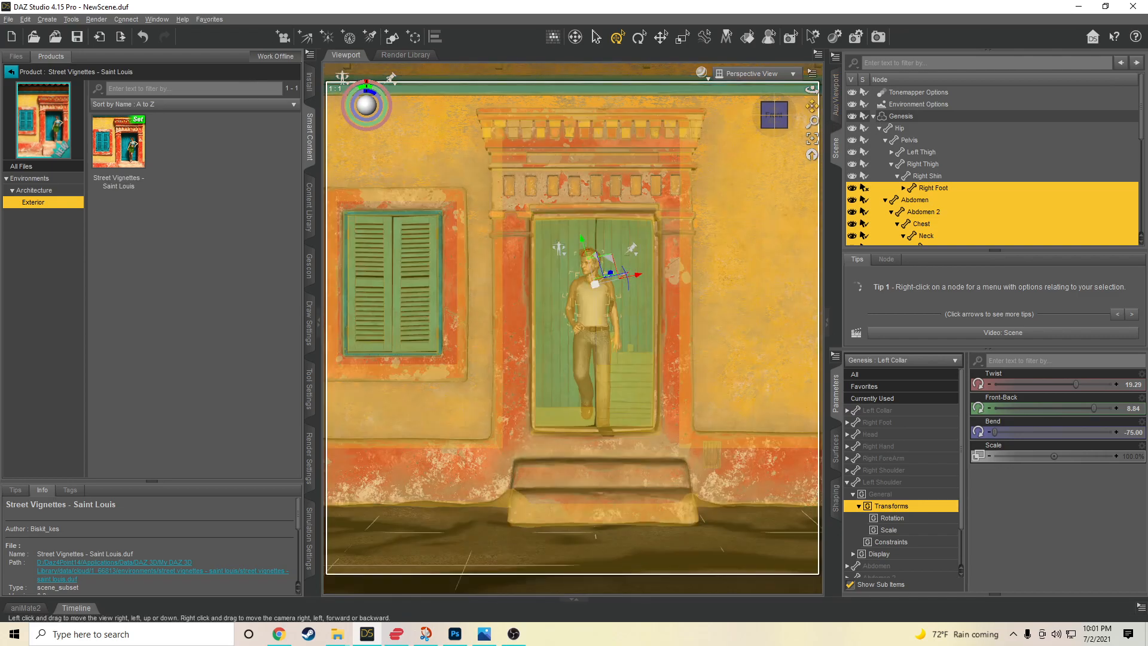
# - Reframe the doorway and window in the perspective view and create a new camera
pyautogui.moveTo(812, 107); pyautogui.dragTo(783, 82)
pyautogui.click(765, 74)
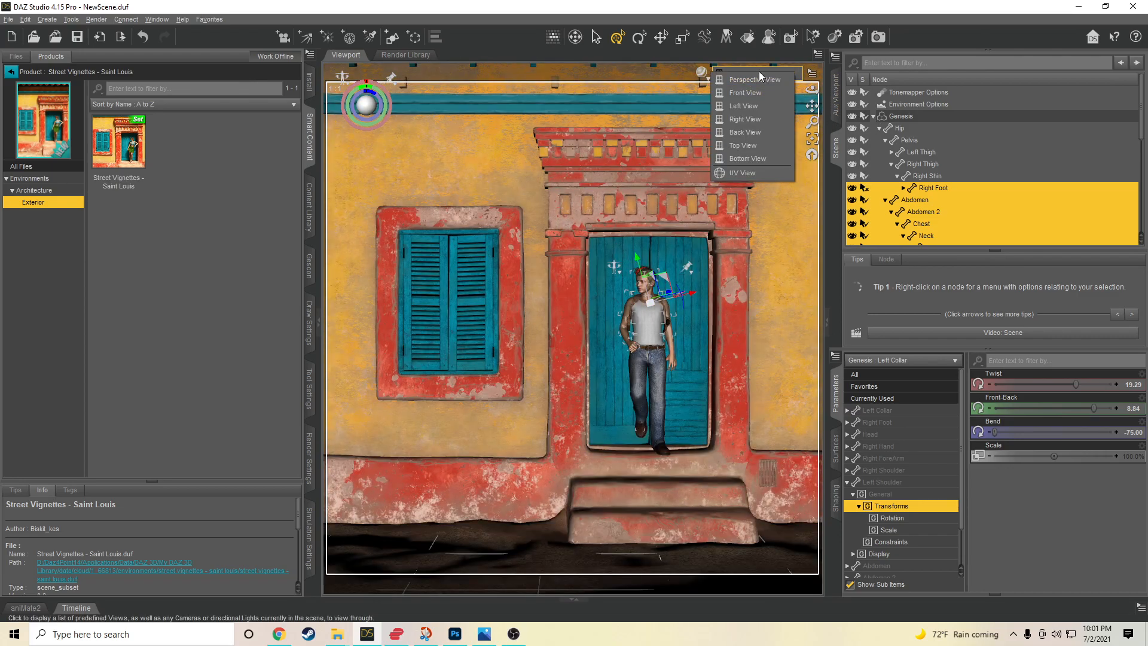
pyautogui.click(47, 19)
pyautogui.click(66, 36)
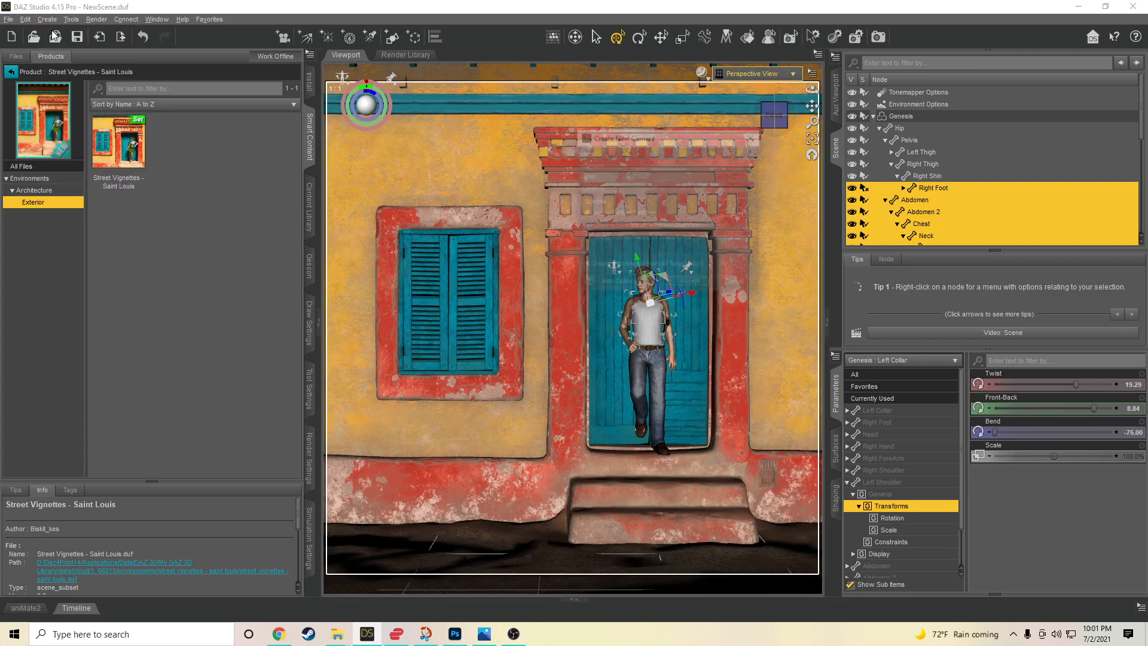
pyautogui.click(643, 238)
pyautogui.click(690, 282)
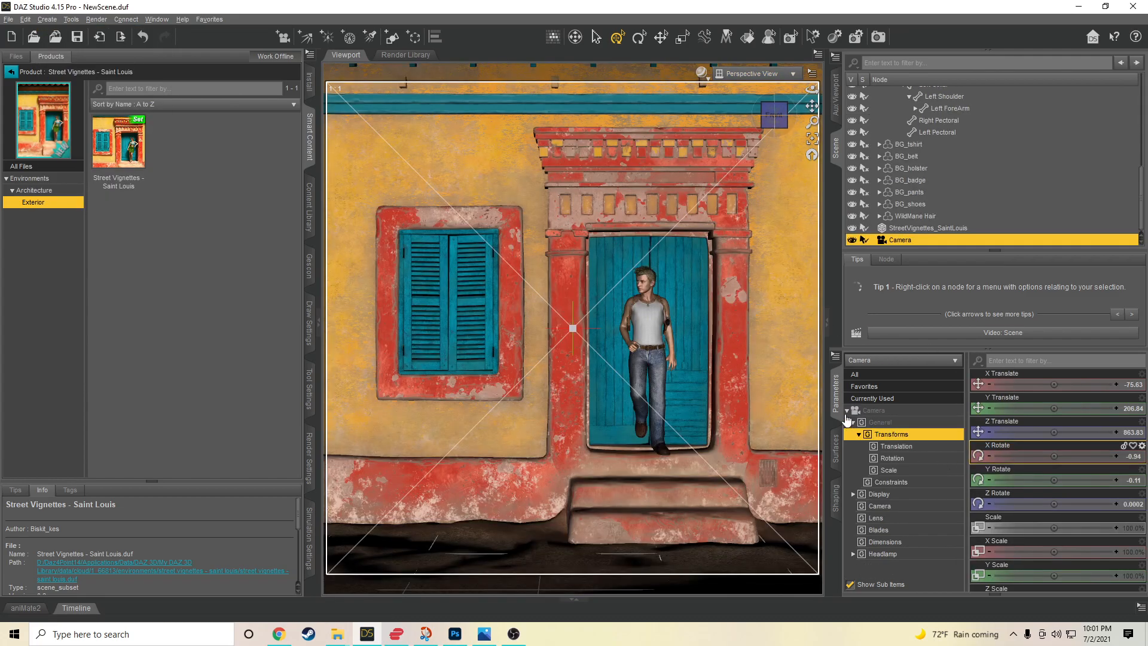
# - Set the new Camera's Headlamp Mode to Off
pyautogui.click(848, 411)
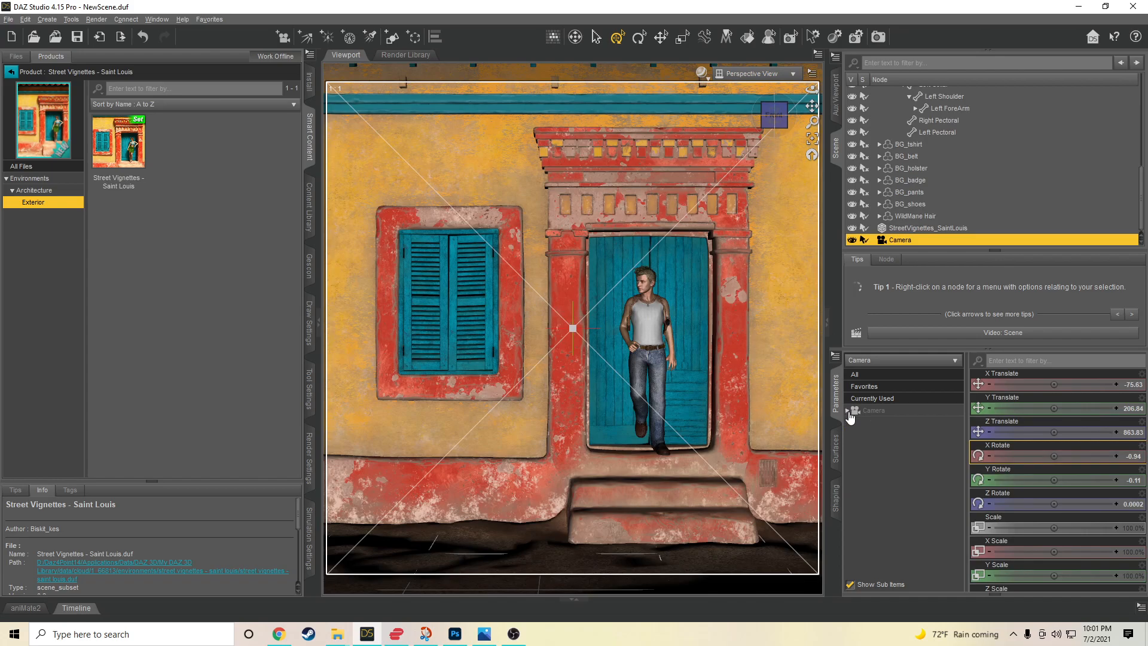
pyautogui.click(882, 411)
pyautogui.click(846, 410)
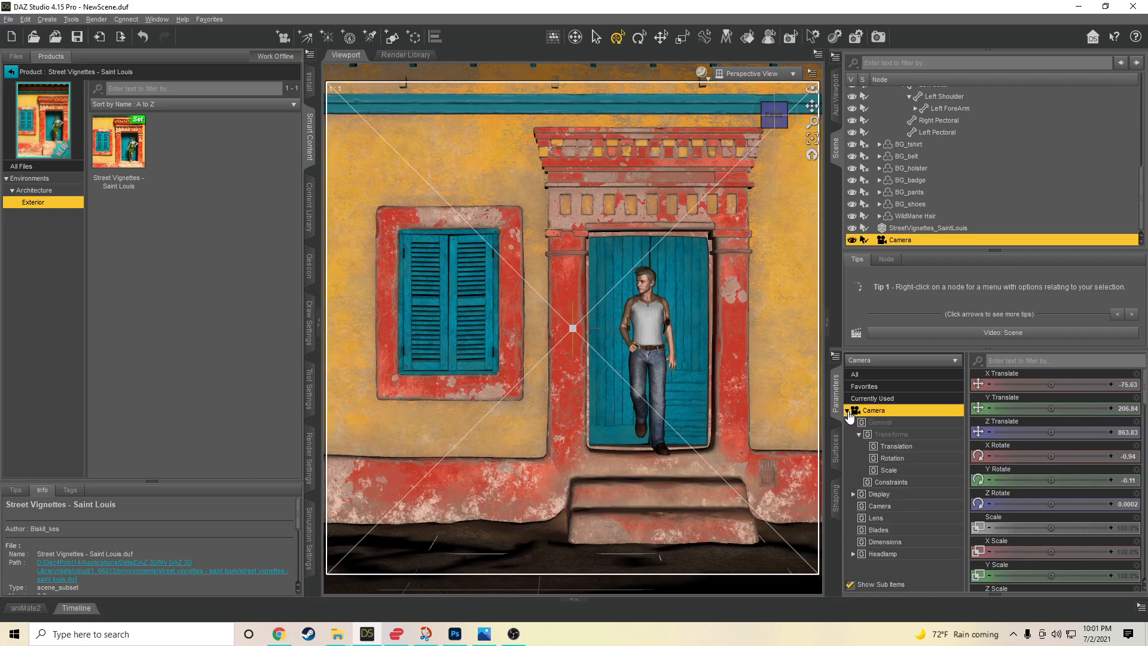
pyautogui.click(887, 542)
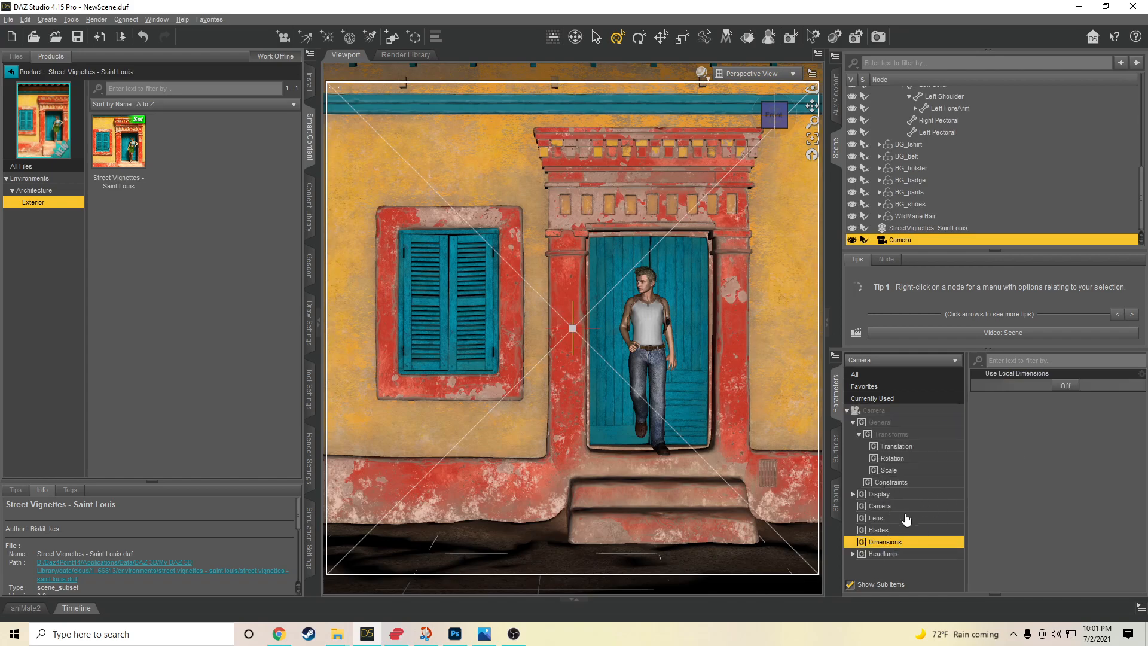
pyautogui.click(889, 554)
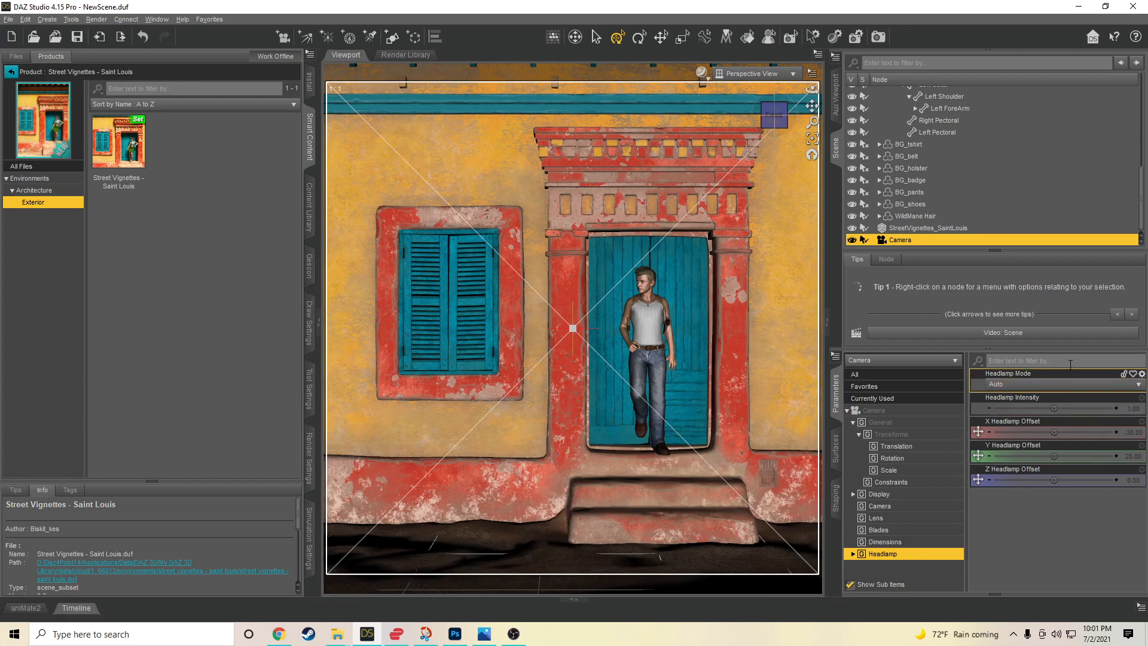
pyautogui.click(1005, 385)
pyautogui.click(1002, 422)
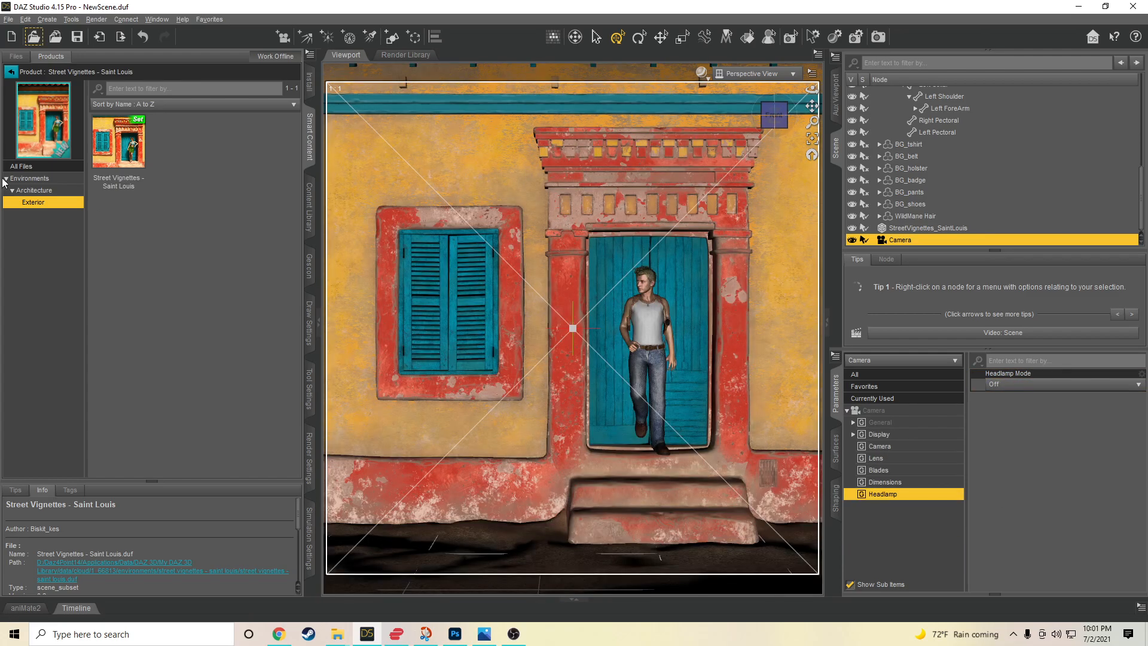
# - Search the installed products for "convert" and launch the RSSY 3Delight to Iray script from its utilities
pyautogui.click(12, 72)
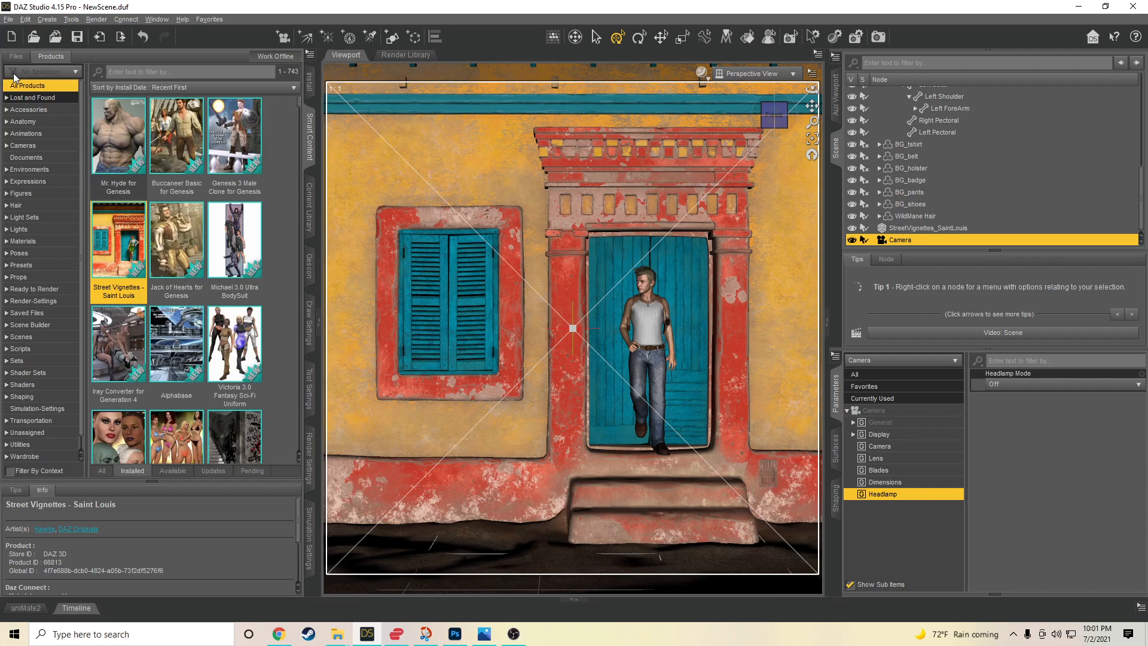
pyautogui.click(119, 73)
pyautogui.write('convert')
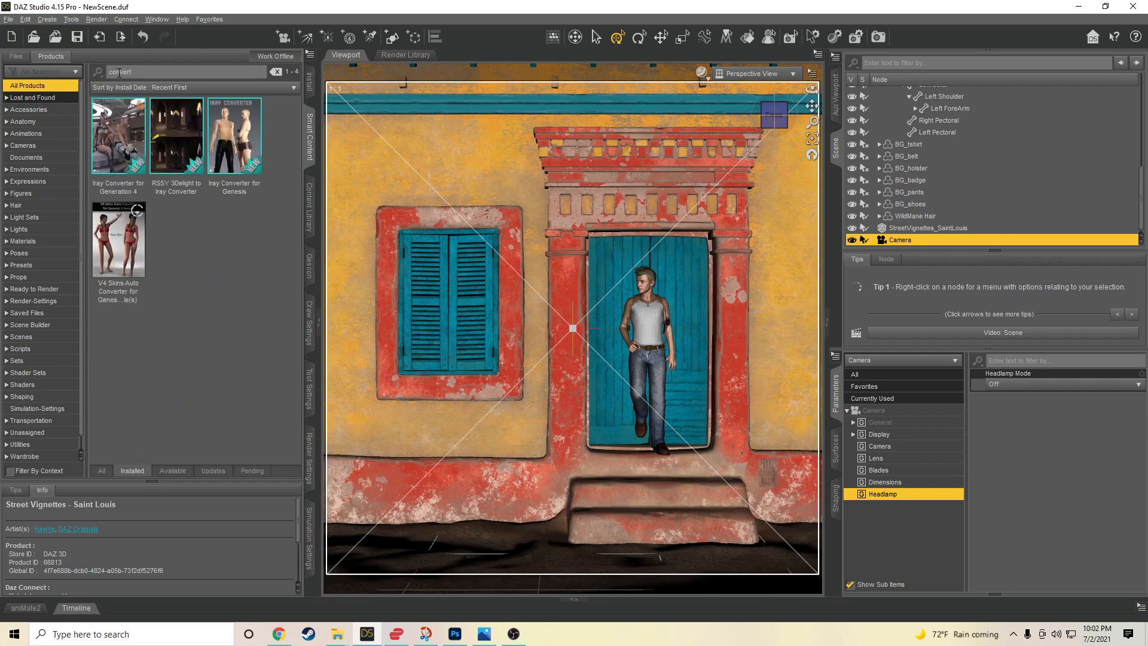
pyautogui.doubleClick(182, 156)
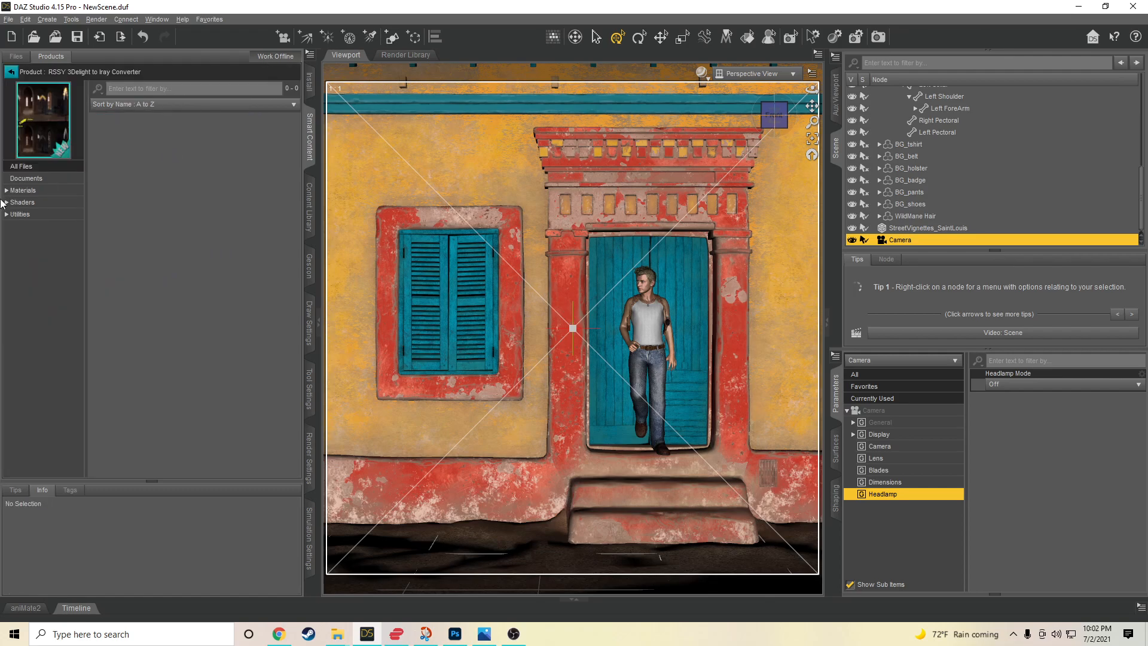
pyautogui.click(19, 214)
pyautogui.doubleClick(135, 146)
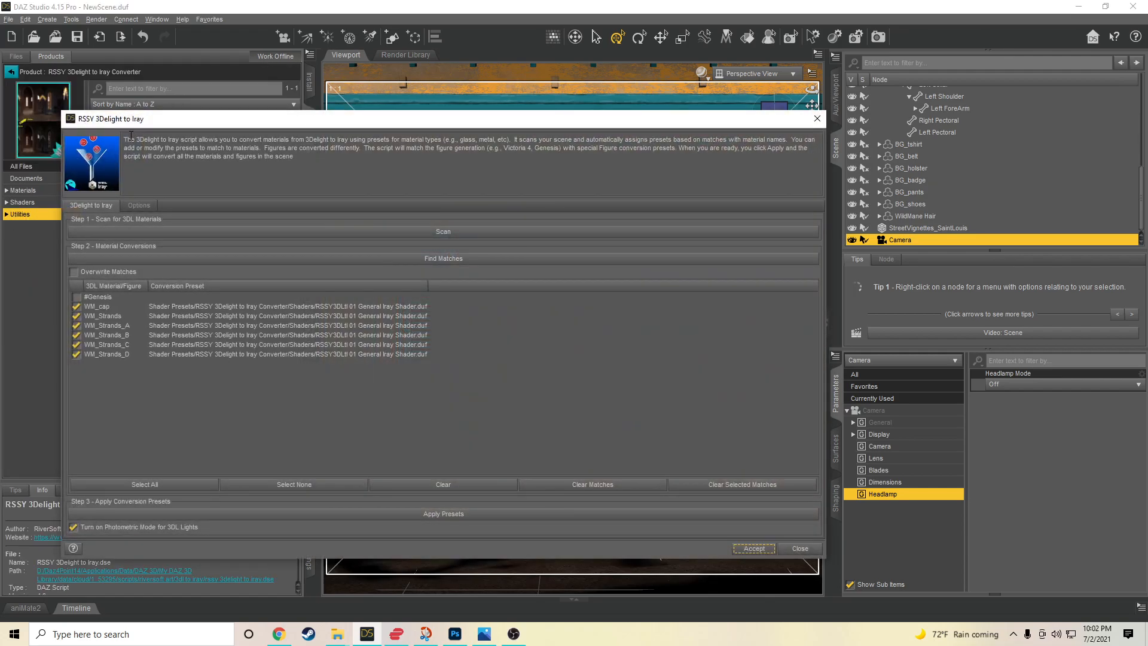
# - Scan the scene for 3Delight materials, exclude #Genesis, find matches for the clothing materials, and apply the Iray conversion presets
pyautogui.click(472, 236)
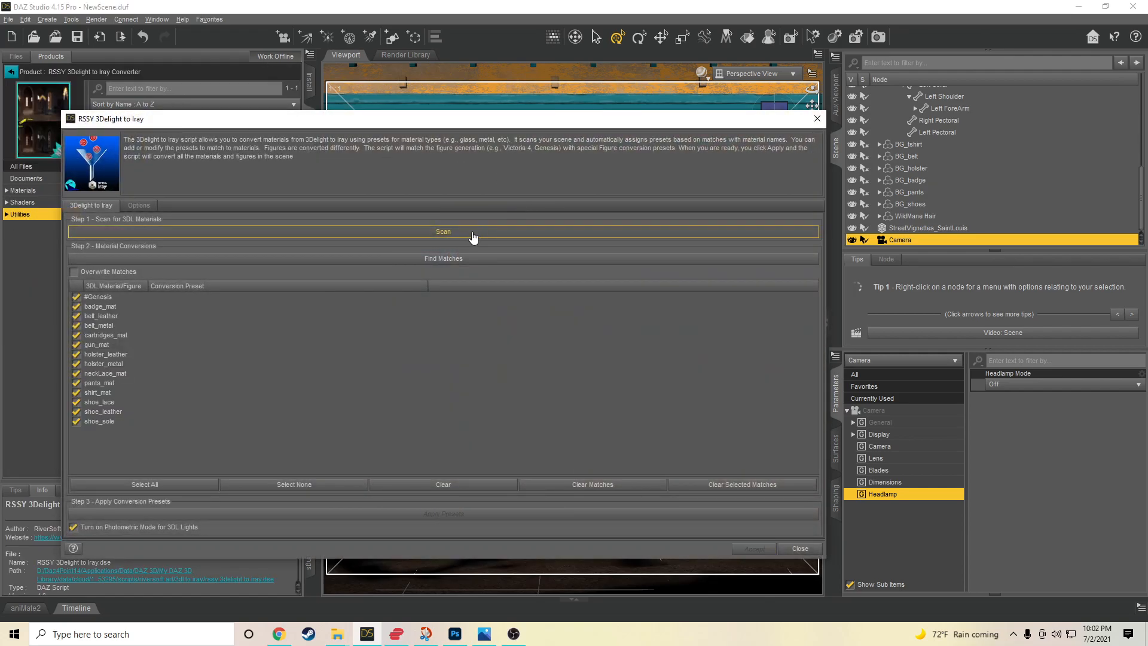
pyautogui.click(76, 297)
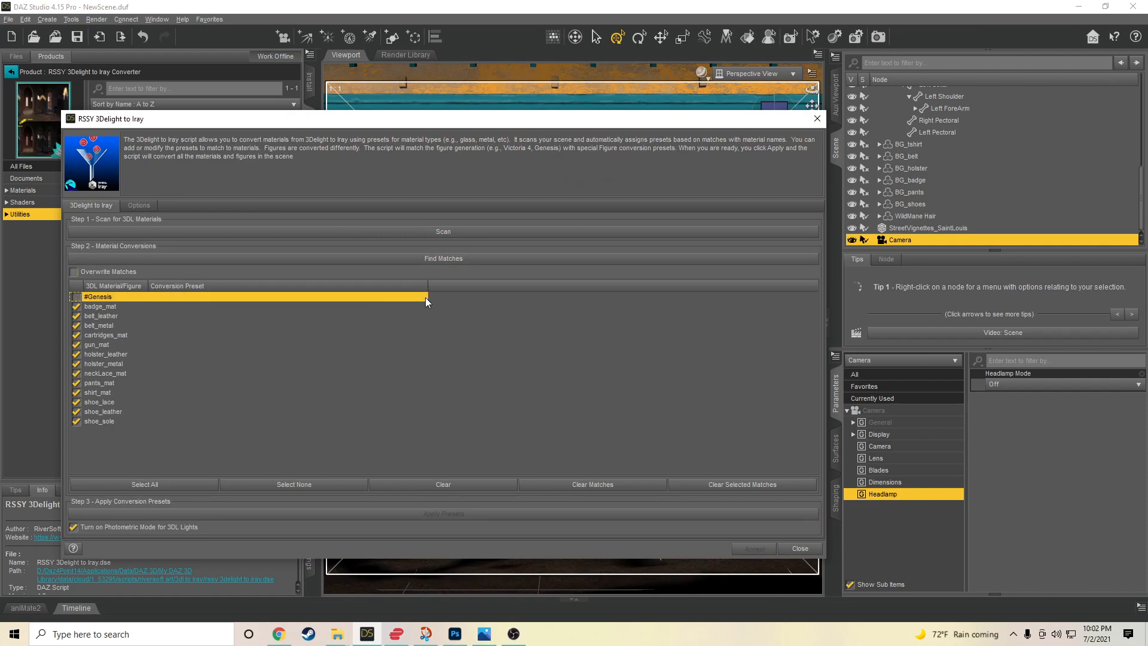
pyautogui.click(469, 260)
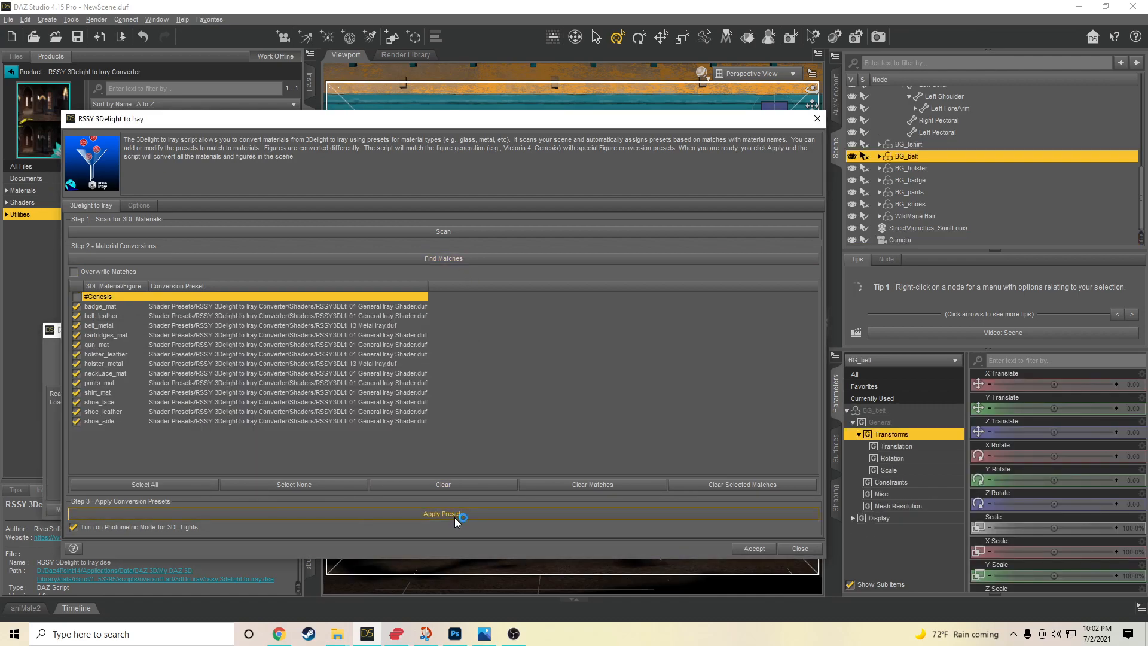
pyautogui.click(754, 549)
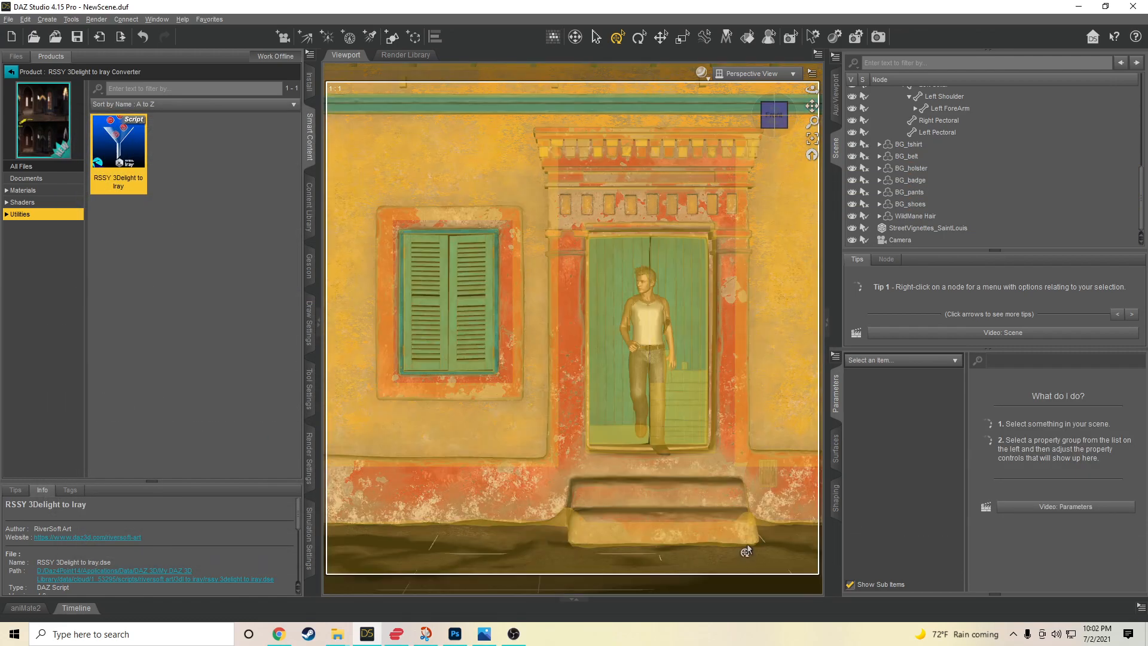
# - Switch the viewport from Perspective View to the new Camera
pyautogui.moveTo(812, 106); pyautogui.dragTo(585, 112)
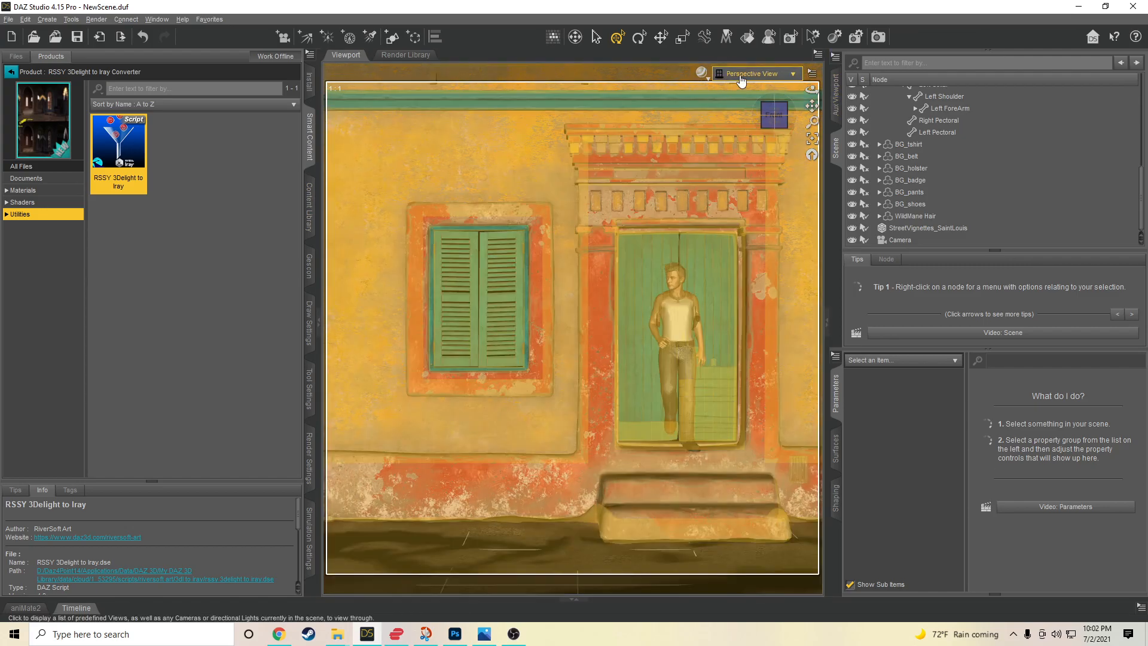
pyautogui.click(748, 73)
pyautogui.click(732, 176)
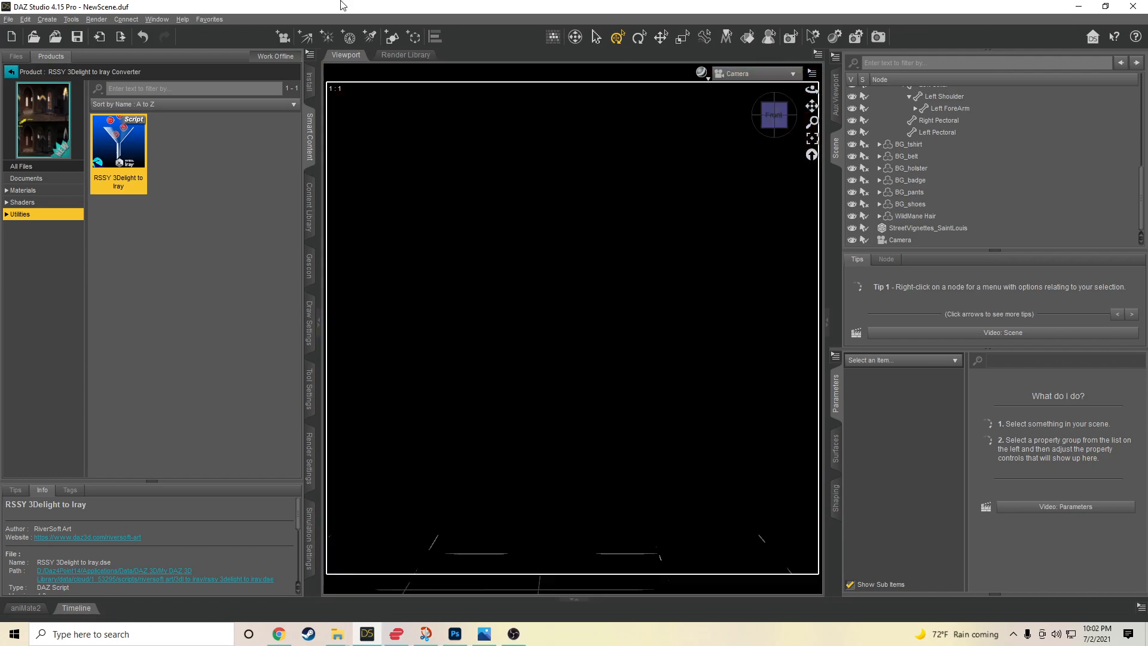
# - Save the scene as a new file named Genesis Conversion in the GoHardSetups folder
pyautogui.click(11, 19)
pyautogui.moveTo(52, 105)
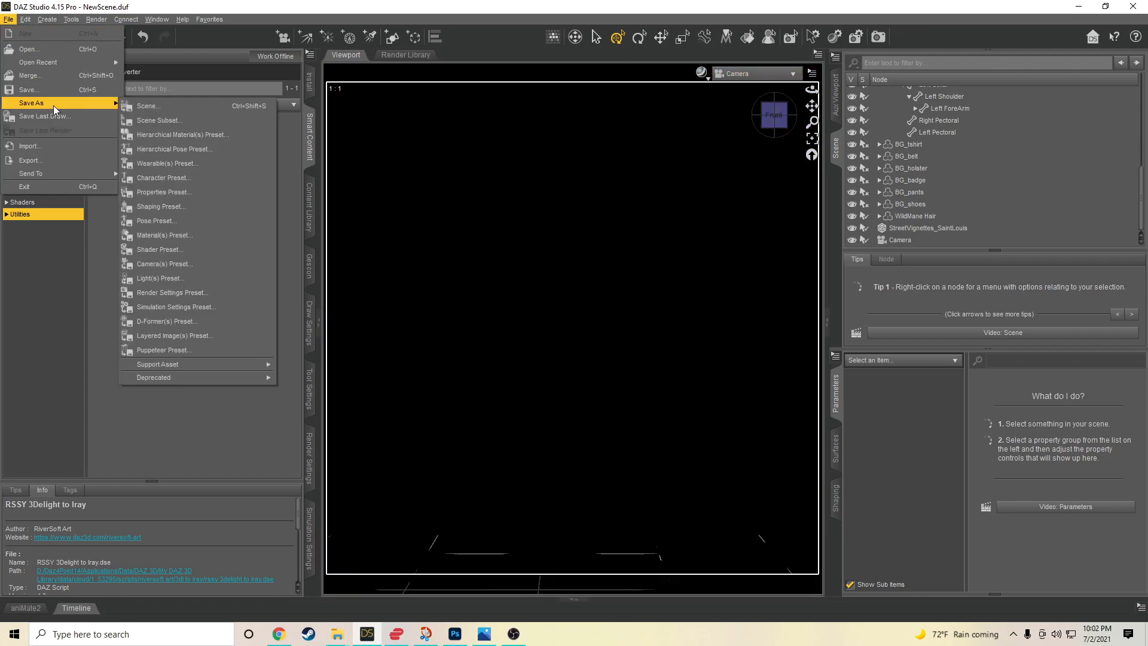
pyautogui.click(183, 106)
pyautogui.write('Genesis Conversion')
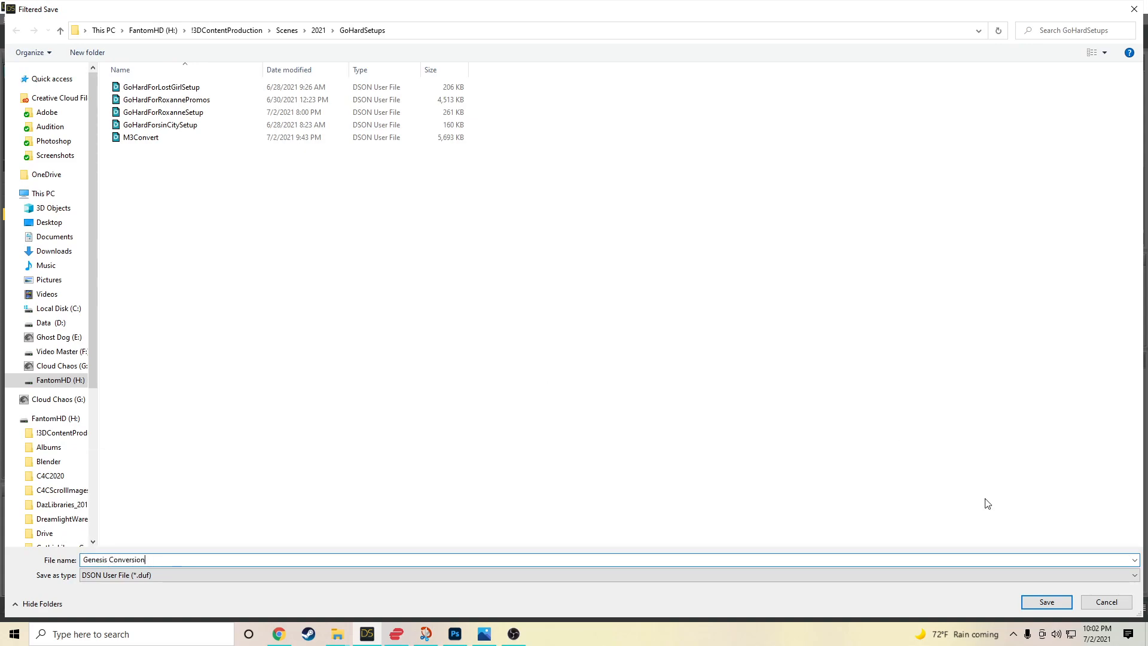
pyautogui.click(1032, 602)
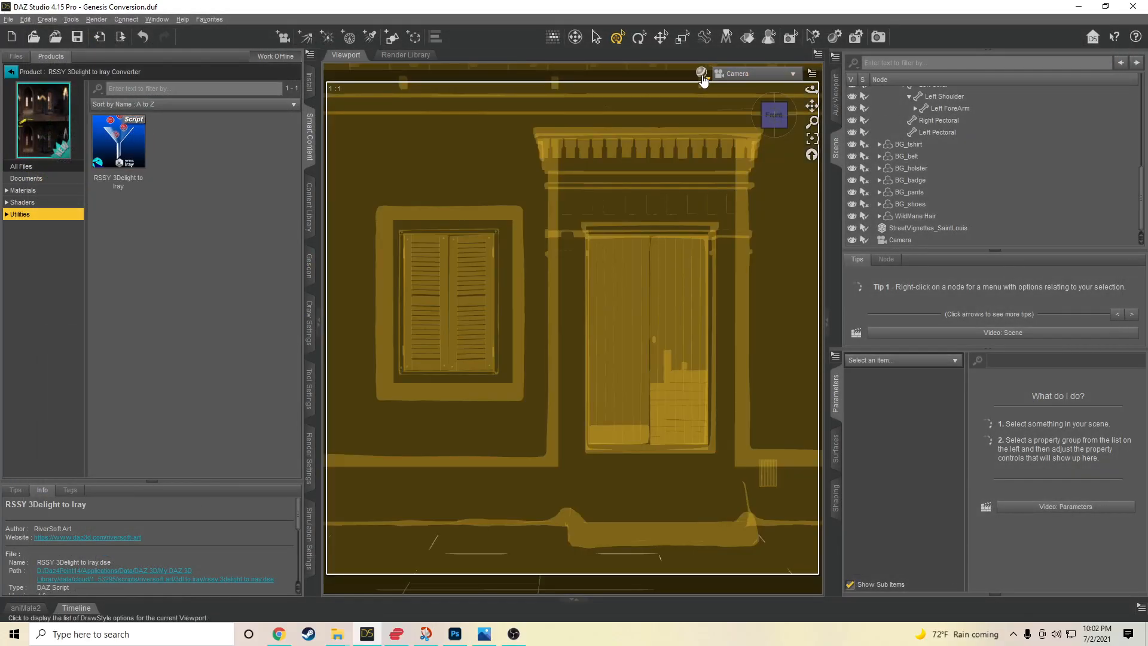
# - Set the camera viewport's draw style to NVIDIA Iray
pyautogui.click(701, 73)
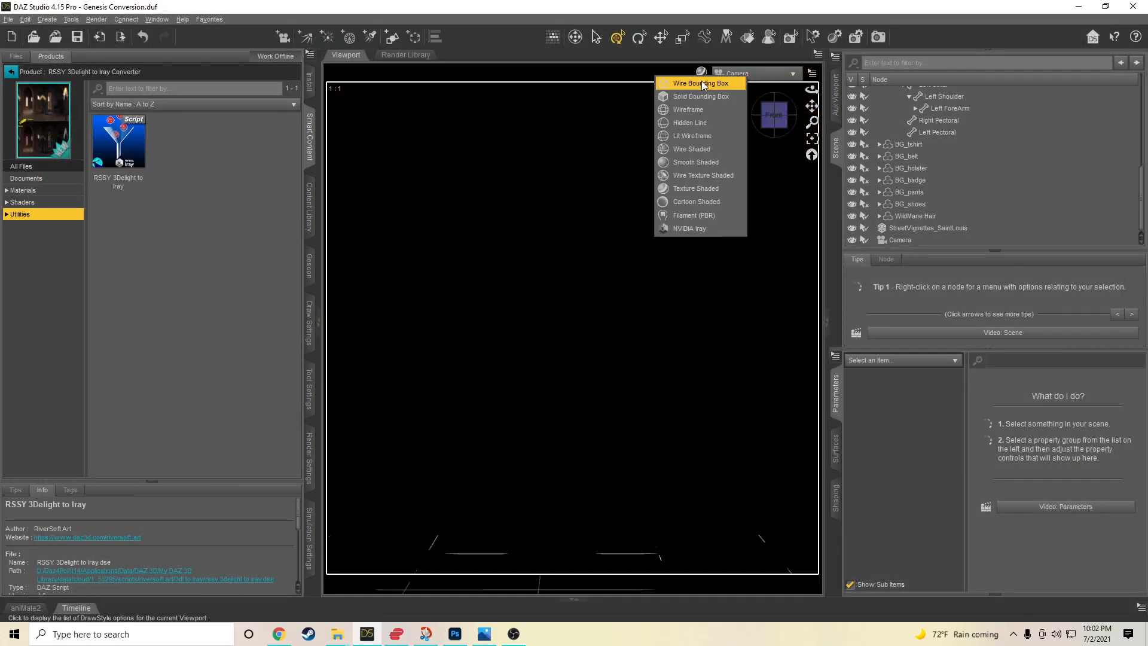
pyautogui.click(697, 228)
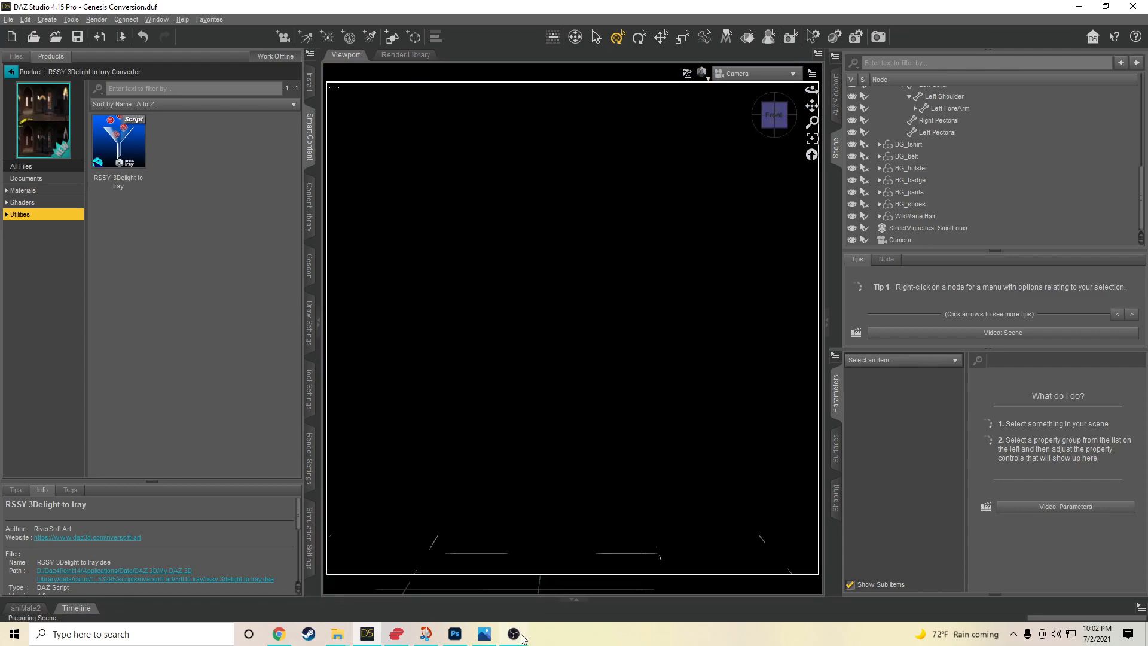
pyautogui.click(513, 634)
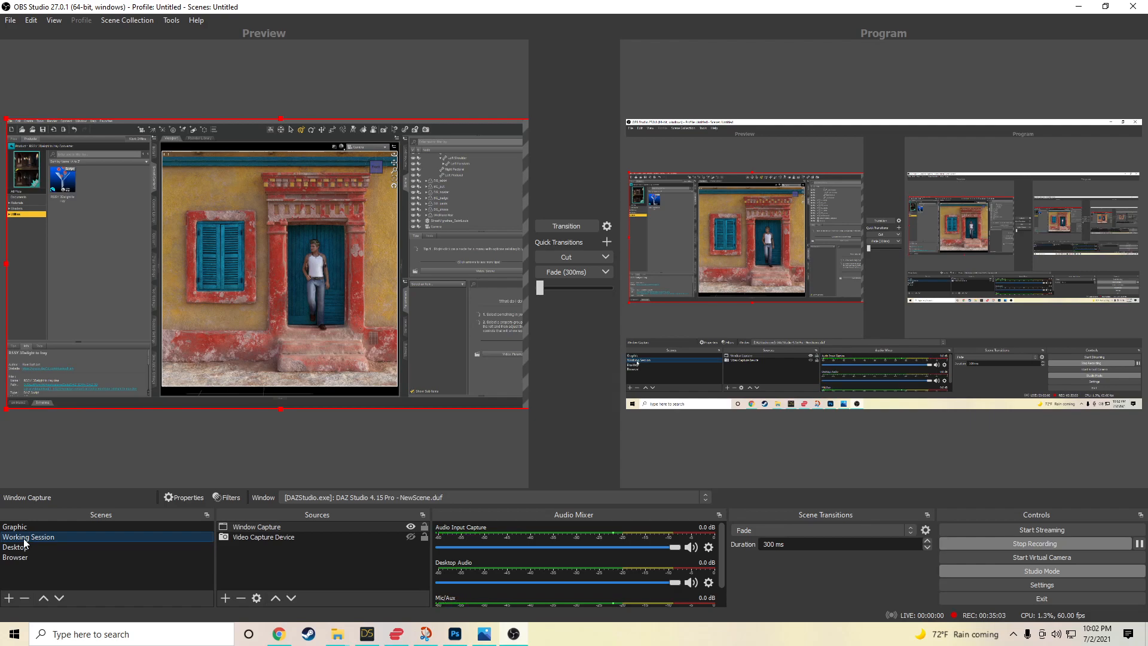
pyautogui.click(16, 556)
pyautogui.click(18, 526)
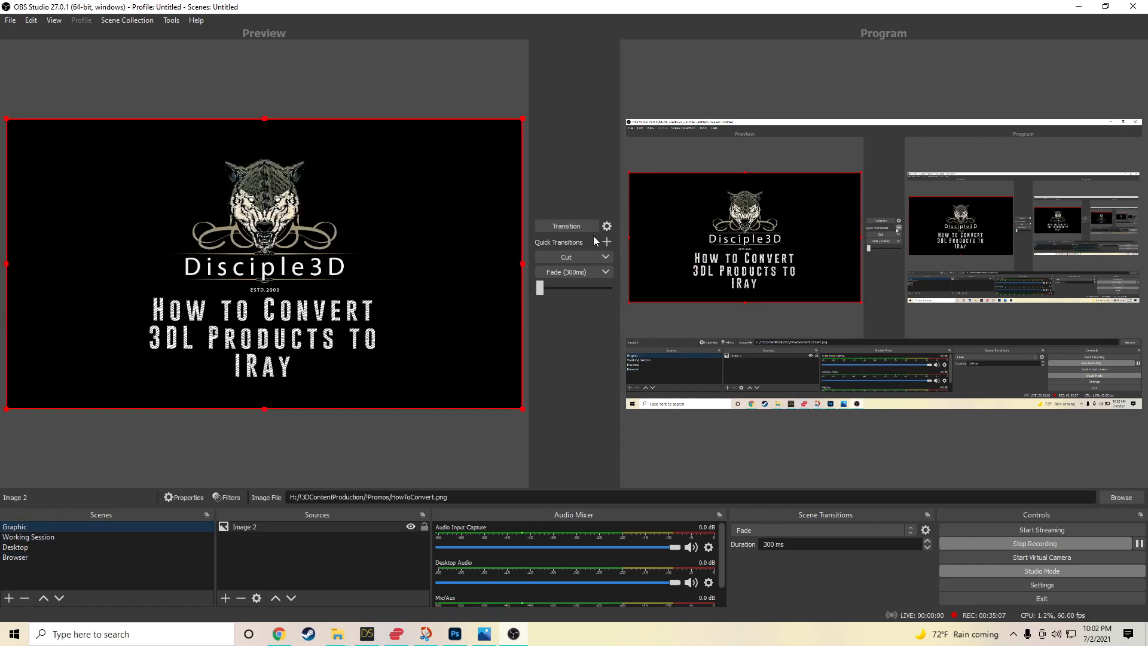
pyautogui.click(44, 537)
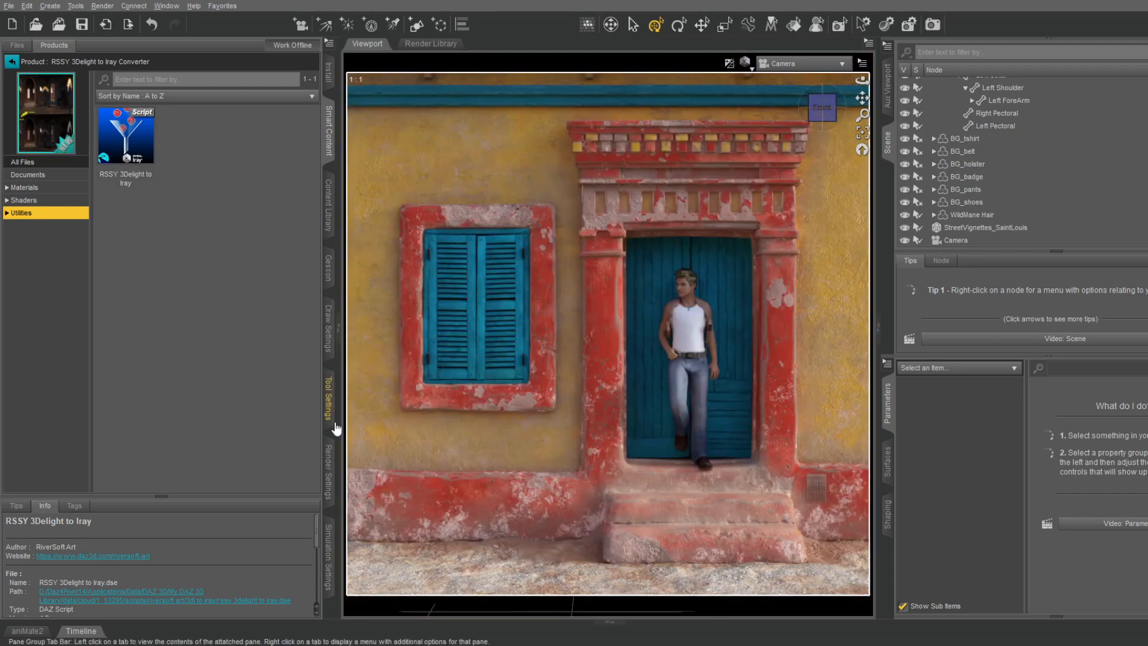
# - Set the render's pixel size to 5091 wide and its dimension preset to Widescreen (16:9)
pyautogui.click(329, 458)
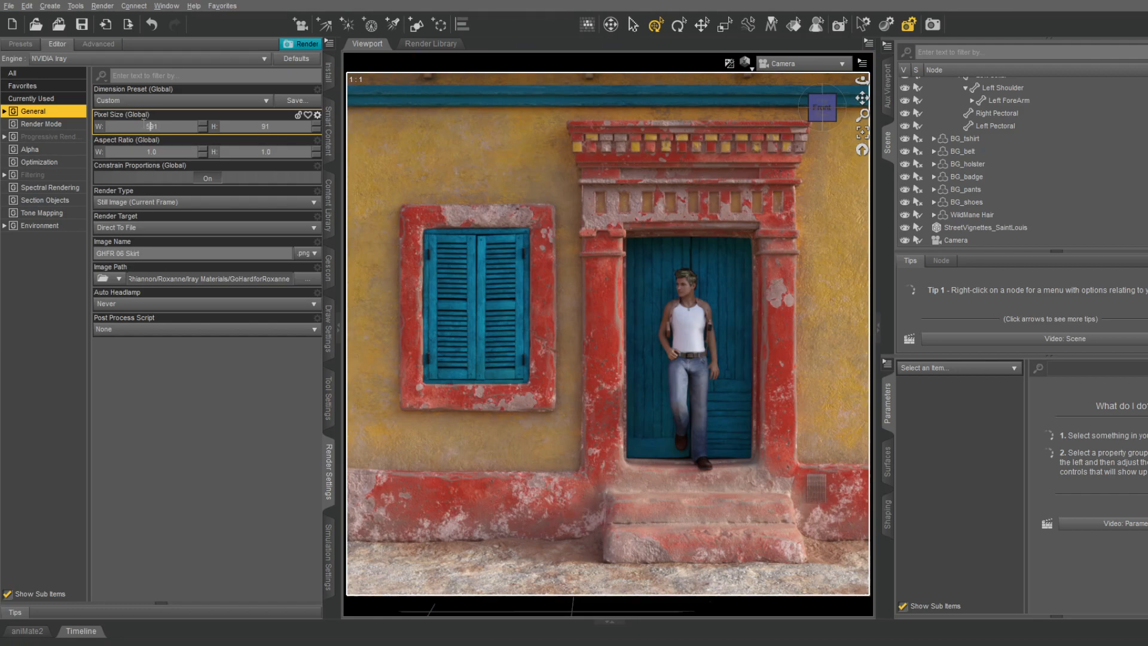
pyautogui.press('Return')
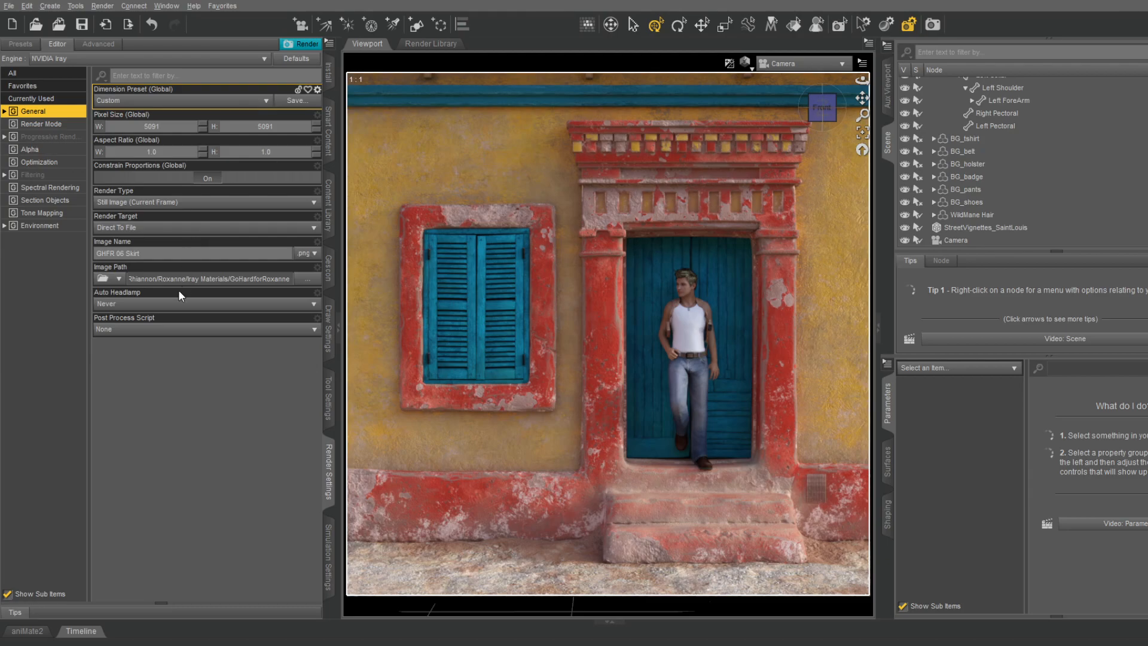
pyautogui.click(167, 141)
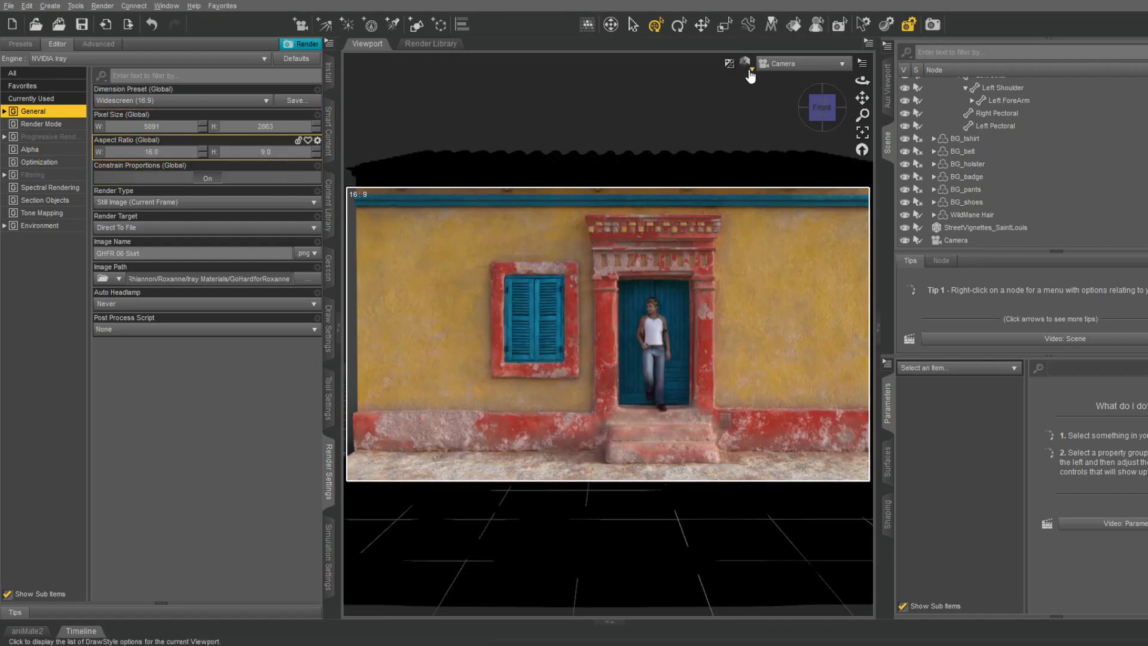
# - Turn Rendering Quality Enable off and set Max Samples to 500 in the progressive rendering settings
pyautogui.click(47, 137)
pyautogui.click(225, 230)
pyautogui.click(313, 177)
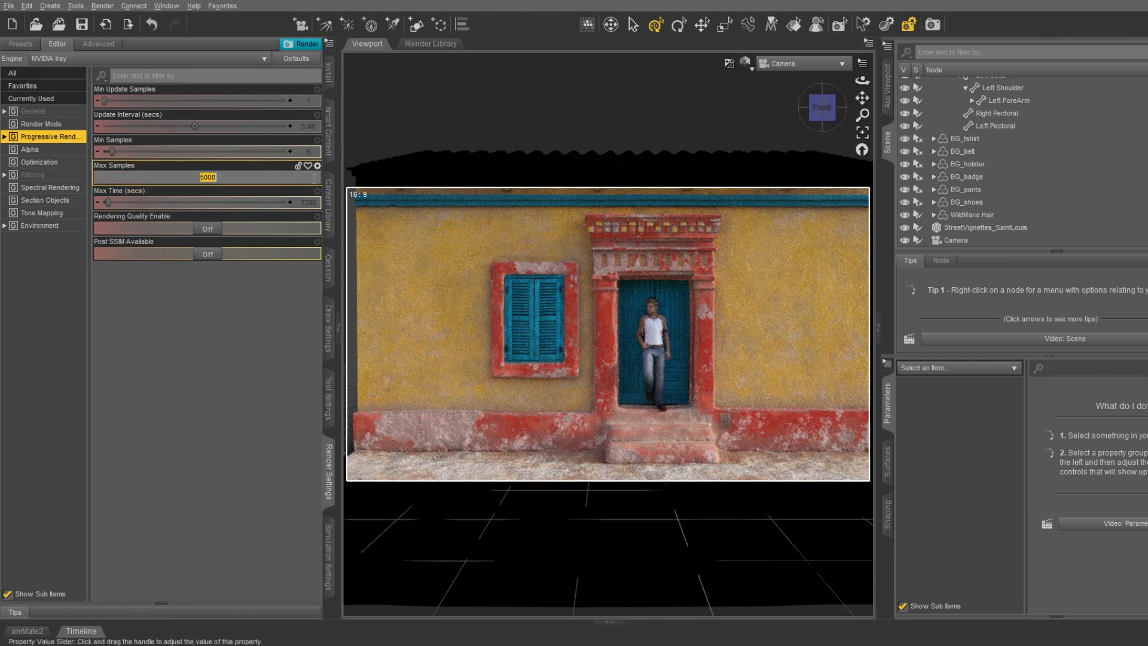
pyautogui.write('500')
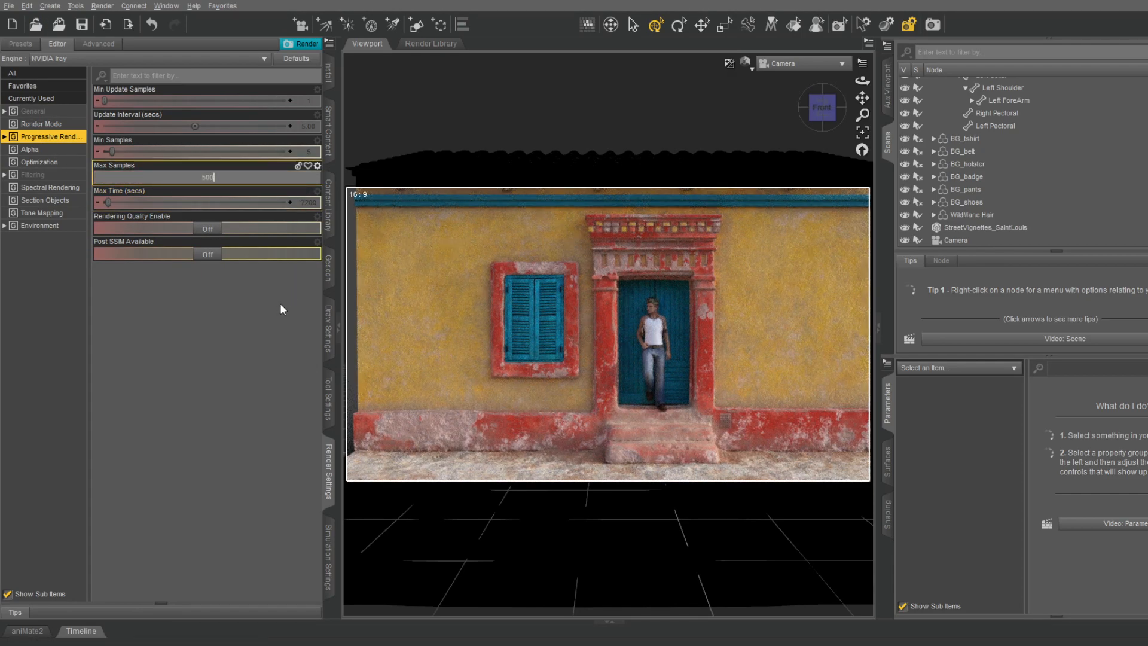
pyautogui.press('Return')
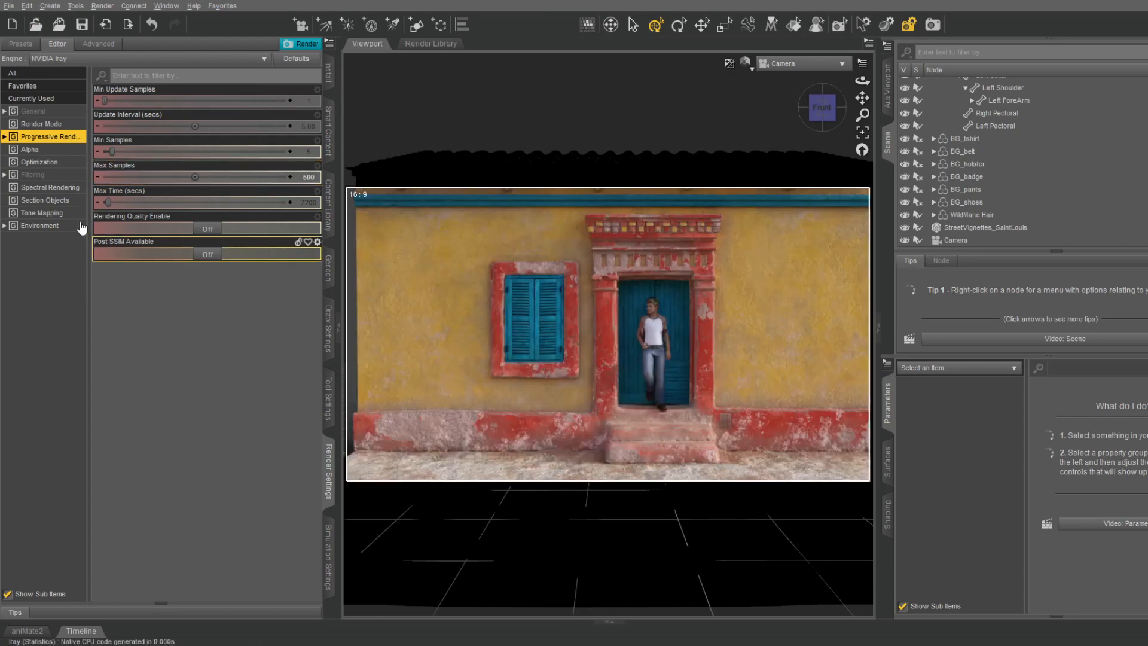
# - Make the render's Post Denoiser available, enable it, and turn on Post Denoiser Denoise Alpha
pyautogui.click(37, 175)
pyautogui.click(208, 229)
pyautogui.click(209, 254)
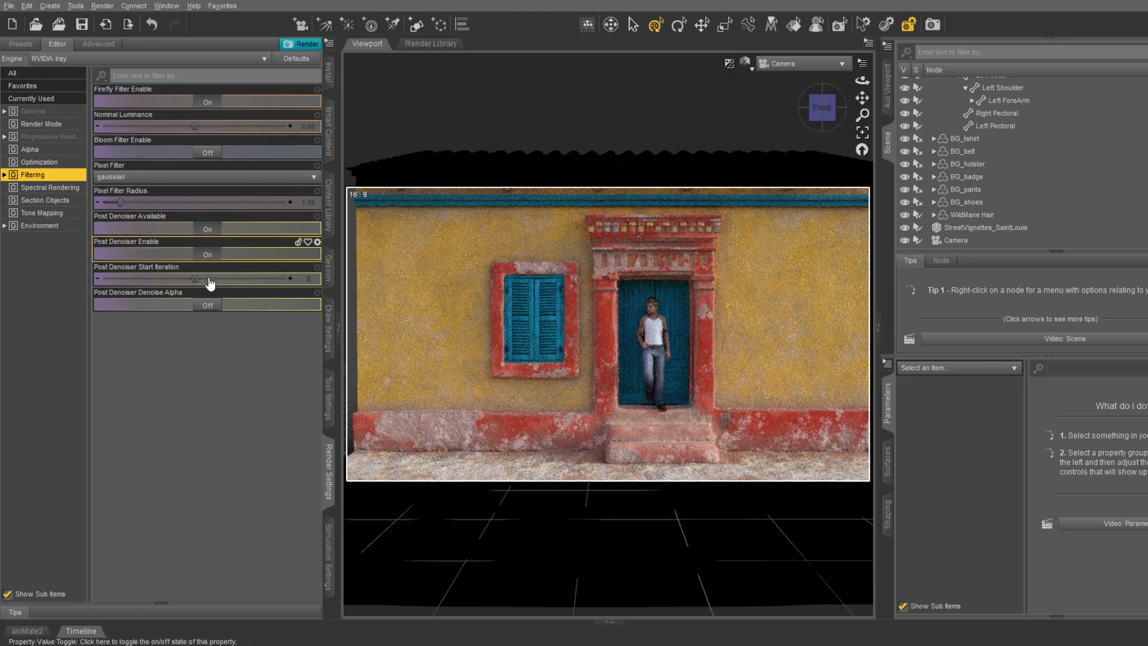
pyautogui.click(208, 305)
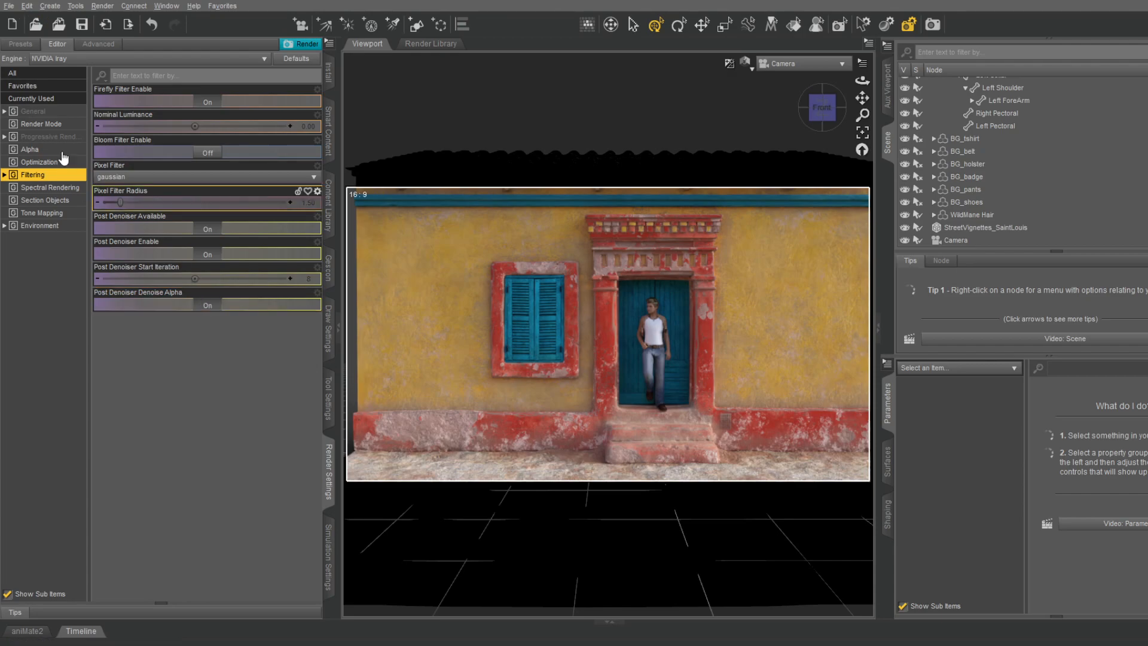
pyautogui.click(33, 111)
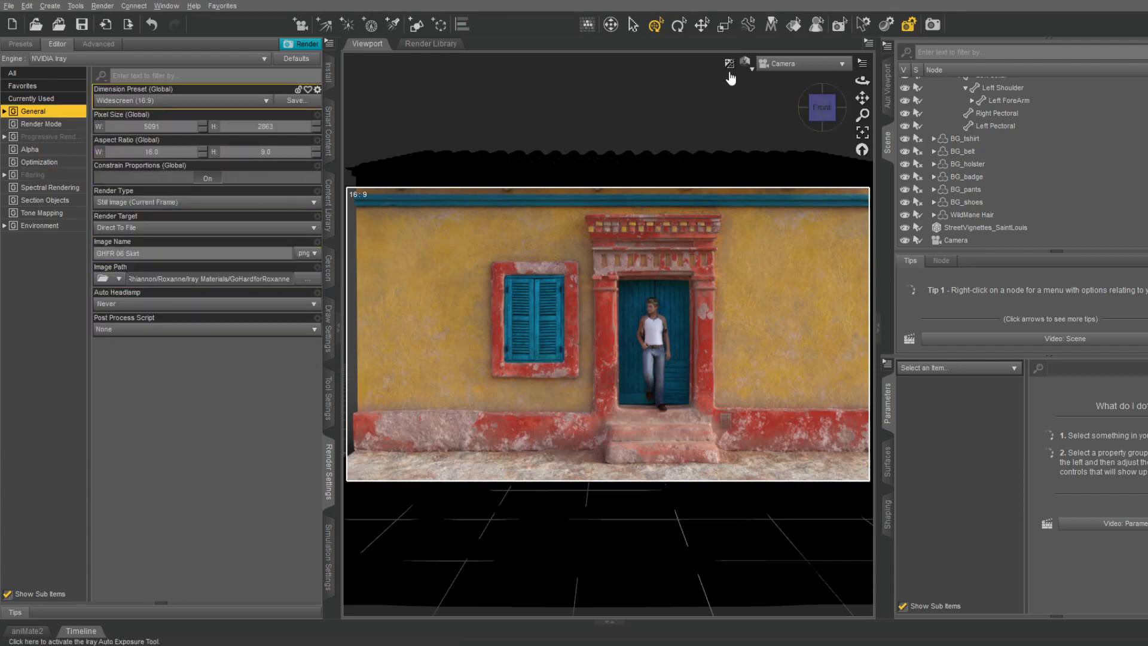
pyautogui.click(760, 193)
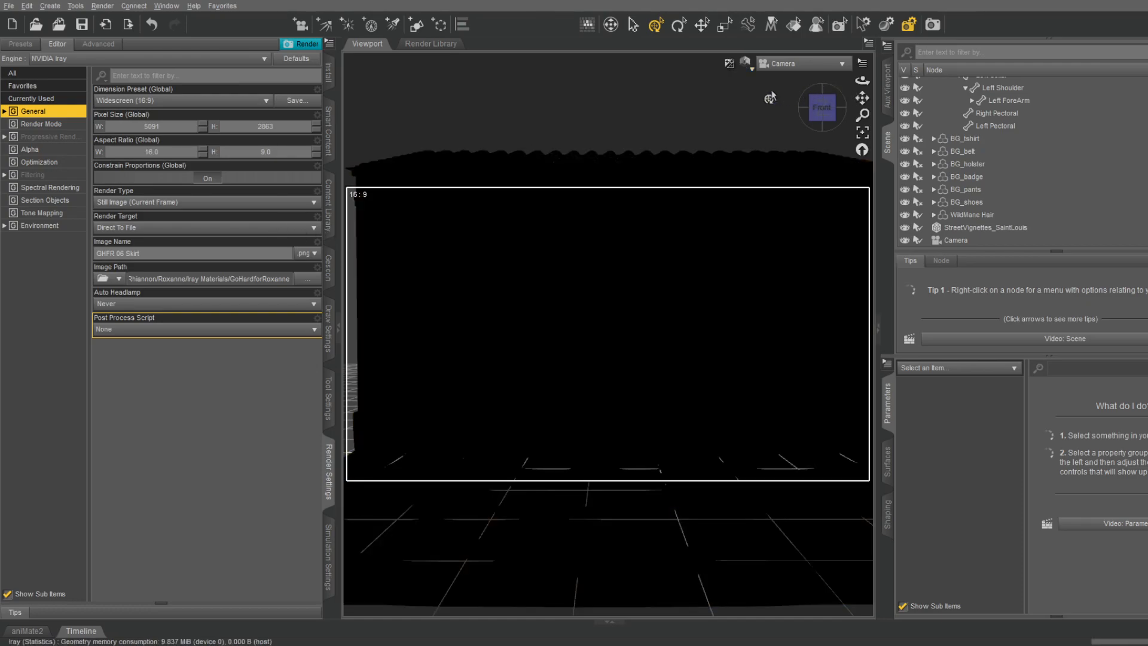
# - Search the installed products for "skies" and open the render settings presets of Skies of iRadiance - Sunny Sky HDRIs for Iray
pyautogui.click(328, 127)
pyautogui.click(10, 61)
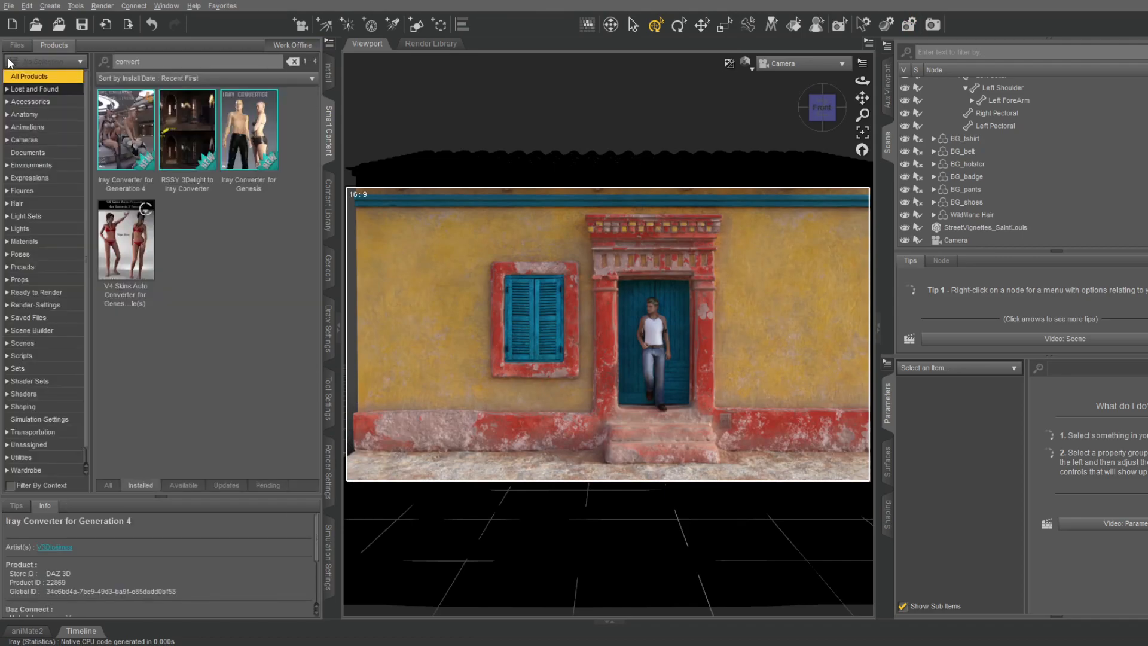
pyautogui.doubleClick(162, 62)
pyautogui.write('skies')
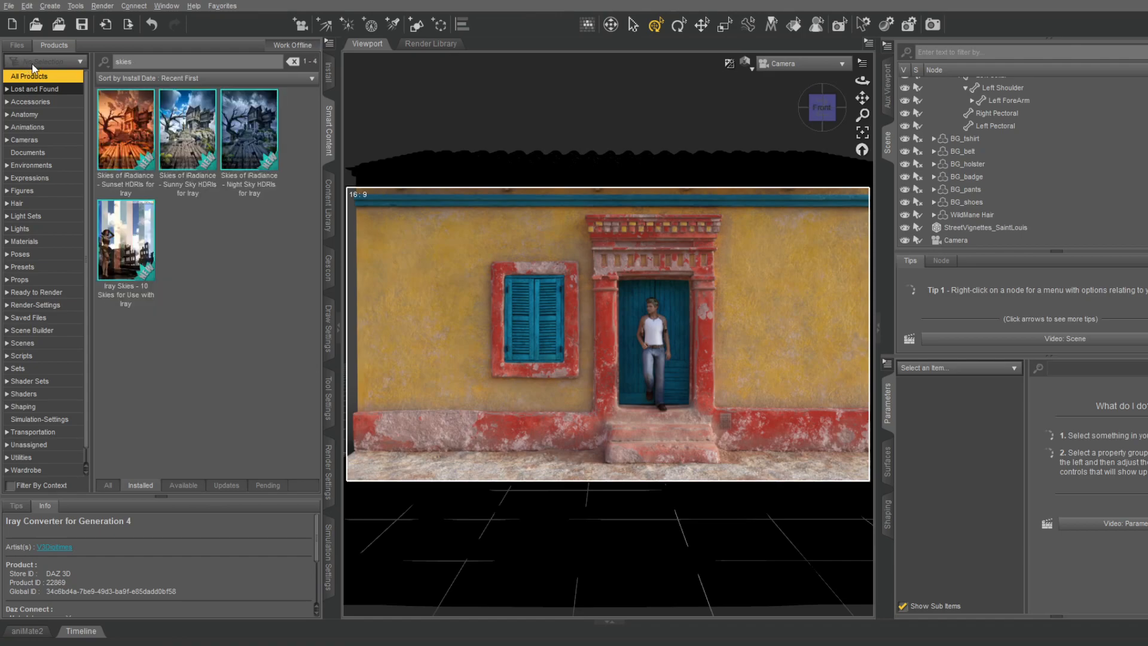
pyautogui.doubleClick(184, 141)
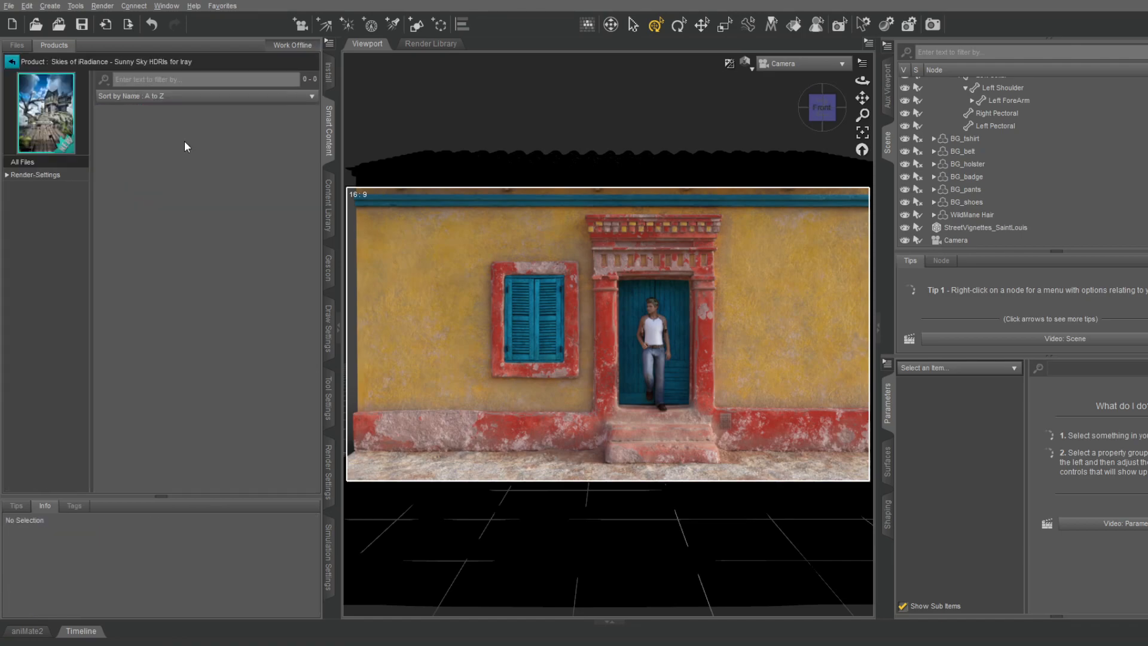
pyautogui.click(53, 174)
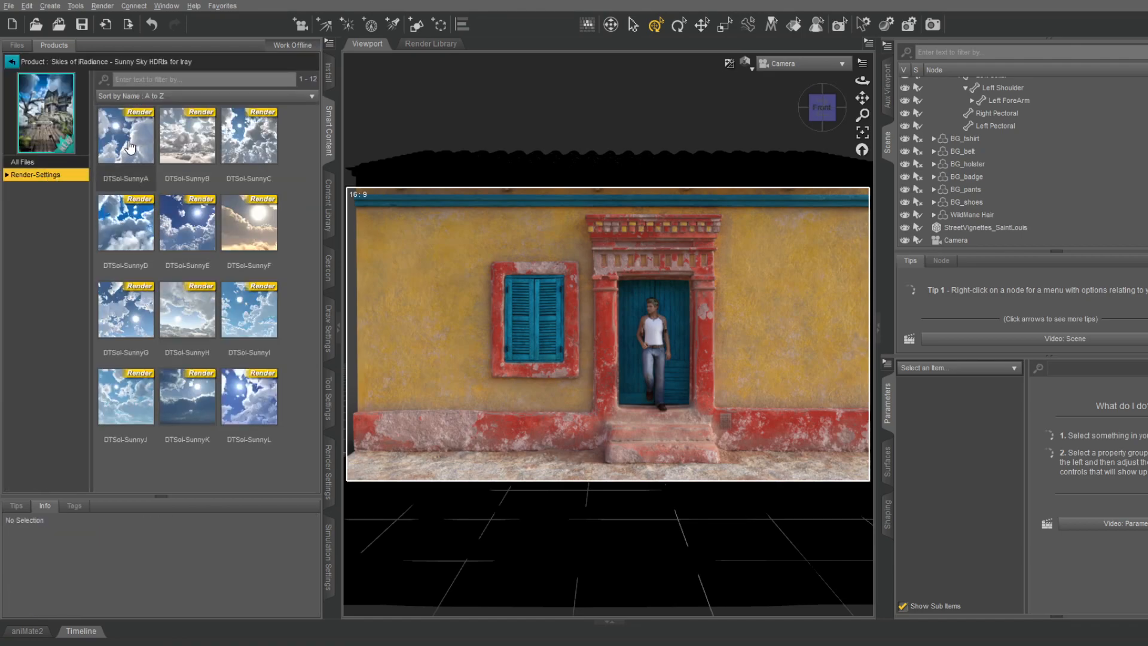
# - Try the DTSol-SunnyF and DTSol-SunnyE sky presets, and apply DTSol-SunnyD as the scene lighting
pyautogui.doubleClick(254, 214)
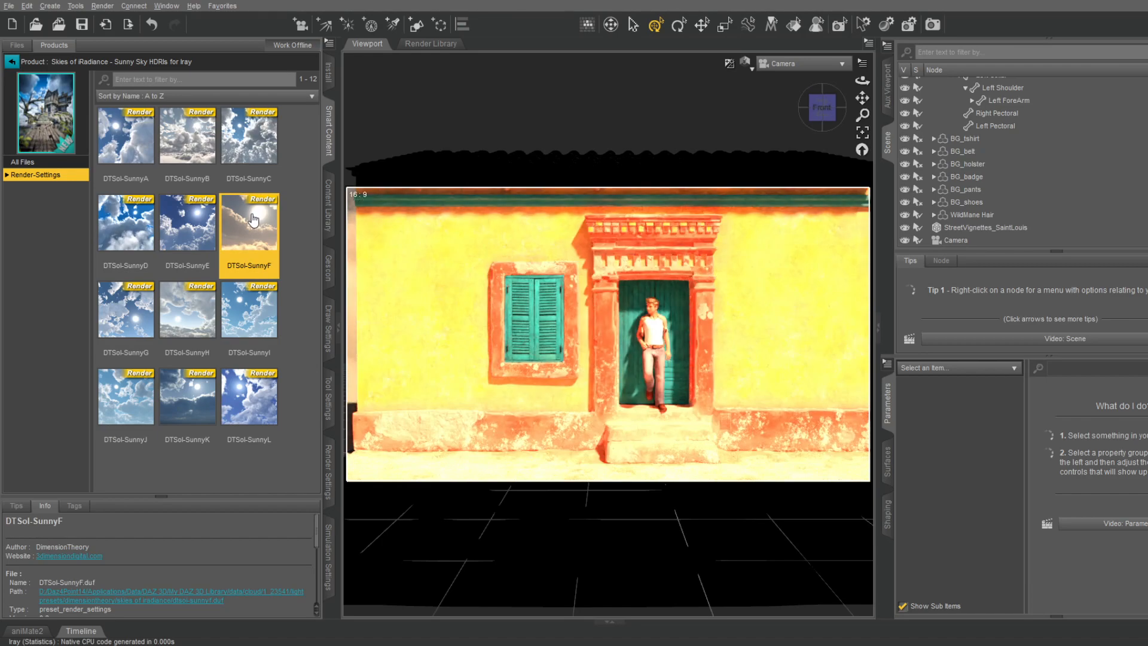
pyautogui.doubleClick(191, 224)
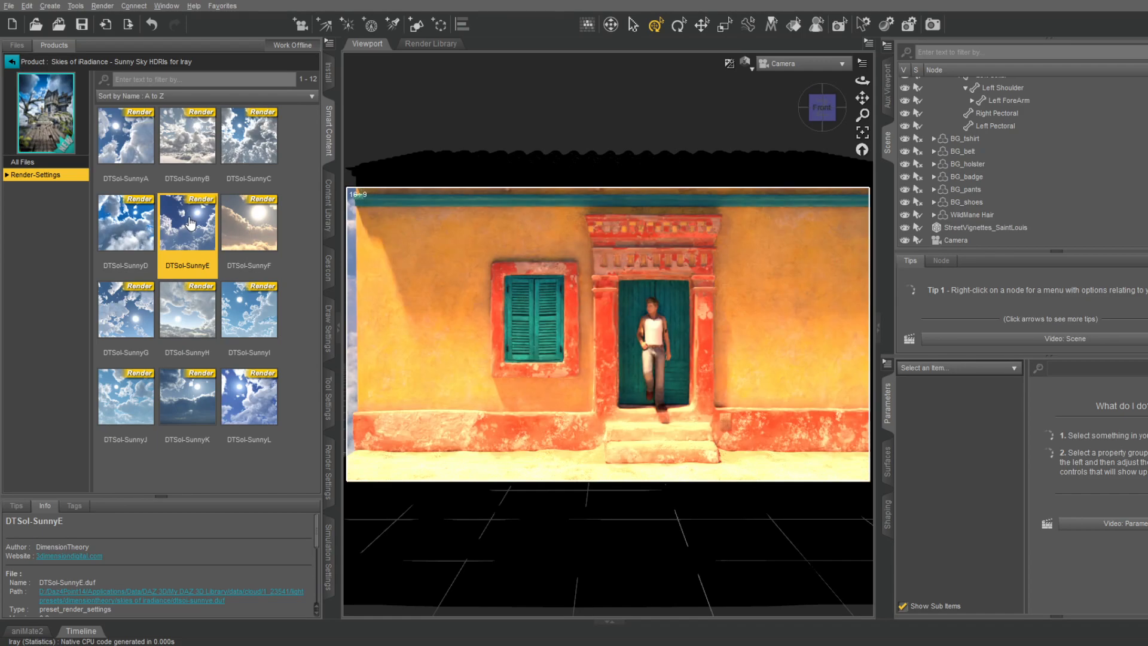
pyautogui.doubleClick(132, 236)
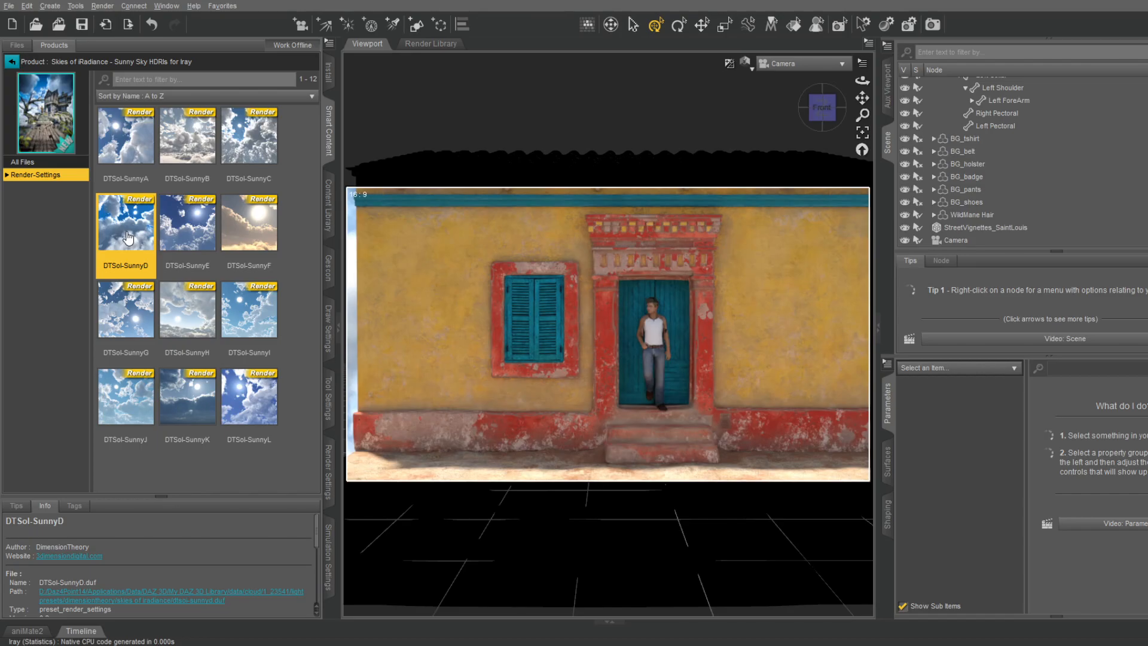
# - Switch the viewport to Perspective View, select the Genesis figure's Head, and frame it
pyautogui.click(862, 115)
pyautogui.moveTo(862, 114); pyautogui.dragTo(861, 99)
pyautogui.click(801, 63)
pyautogui.click(802, 78)
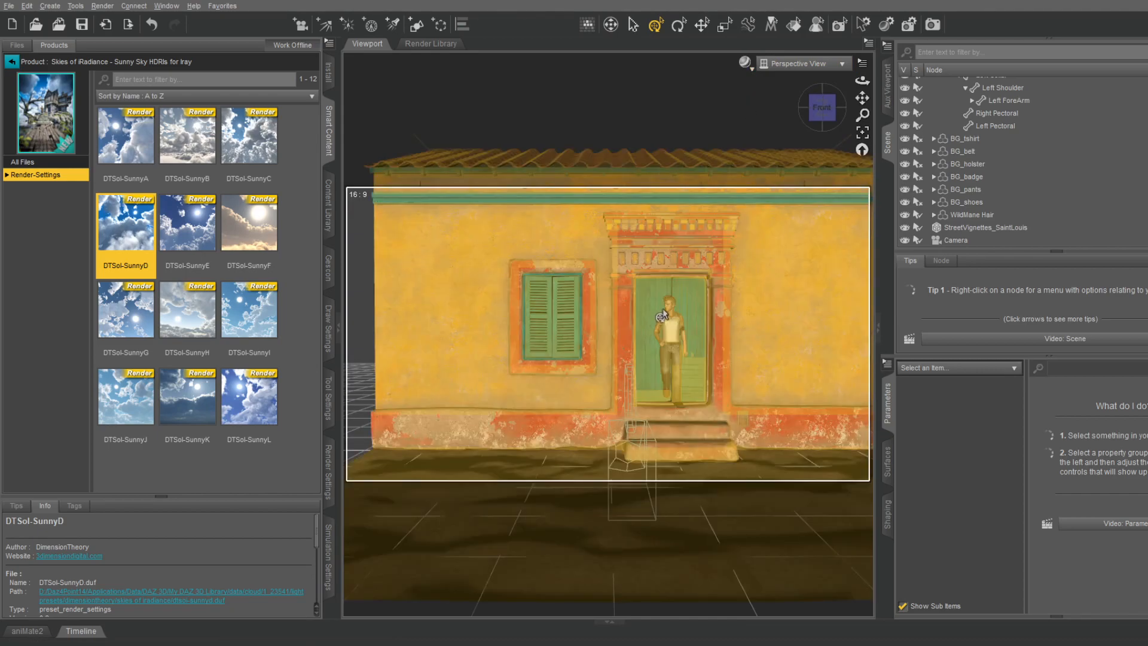
pyautogui.click(665, 314)
pyautogui.click(664, 313)
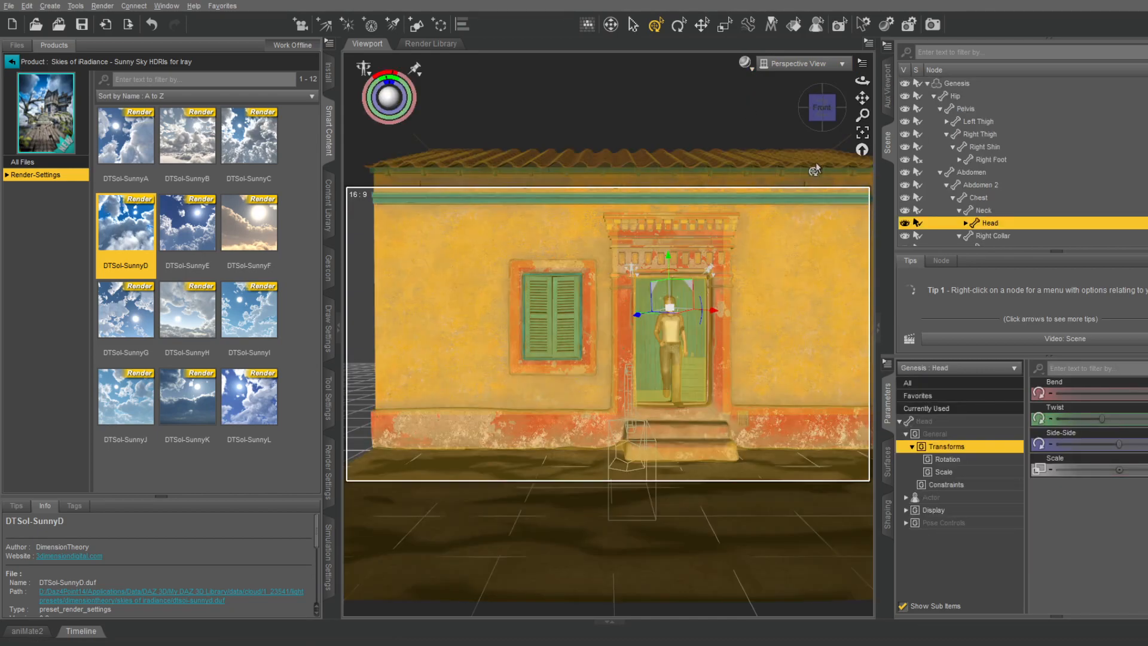
pyautogui.click(862, 134)
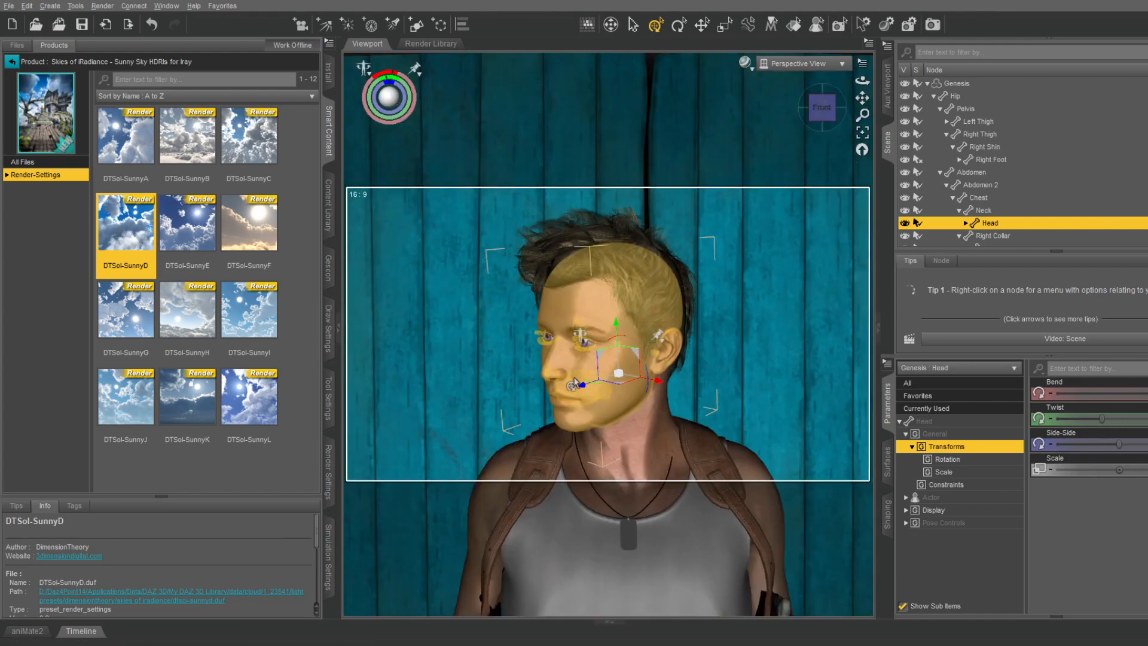
# - Raise the Contempt expression strongly in the Head's pose controls
pyautogui.click(906, 522)
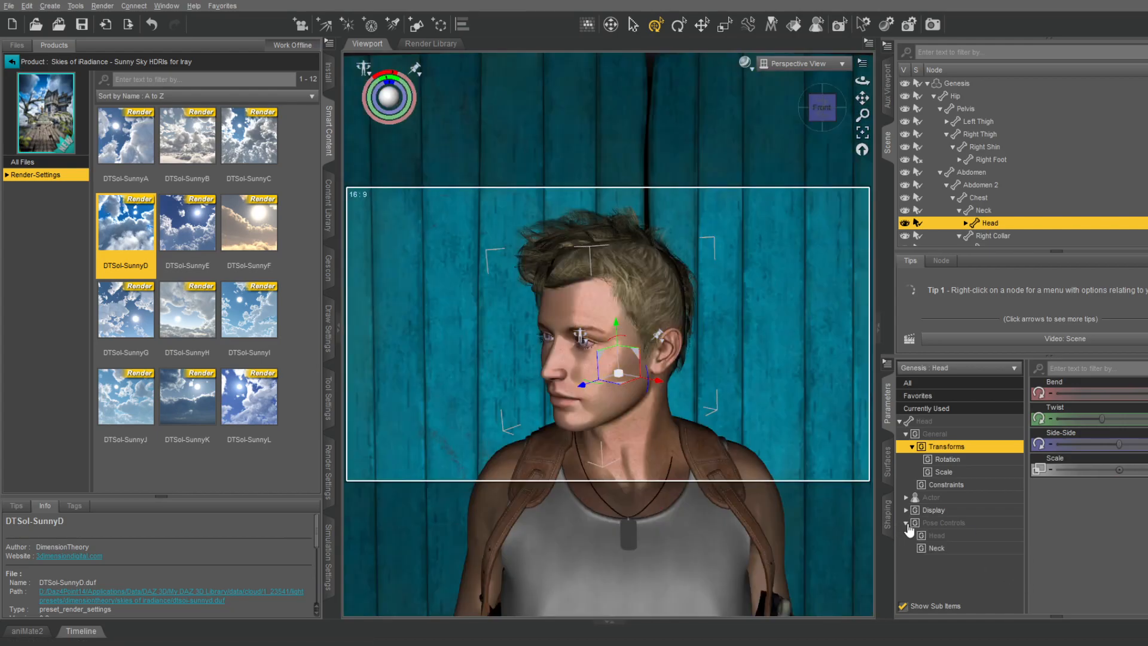
pyautogui.click(913, 535)
pyautogui.click(953, 574)
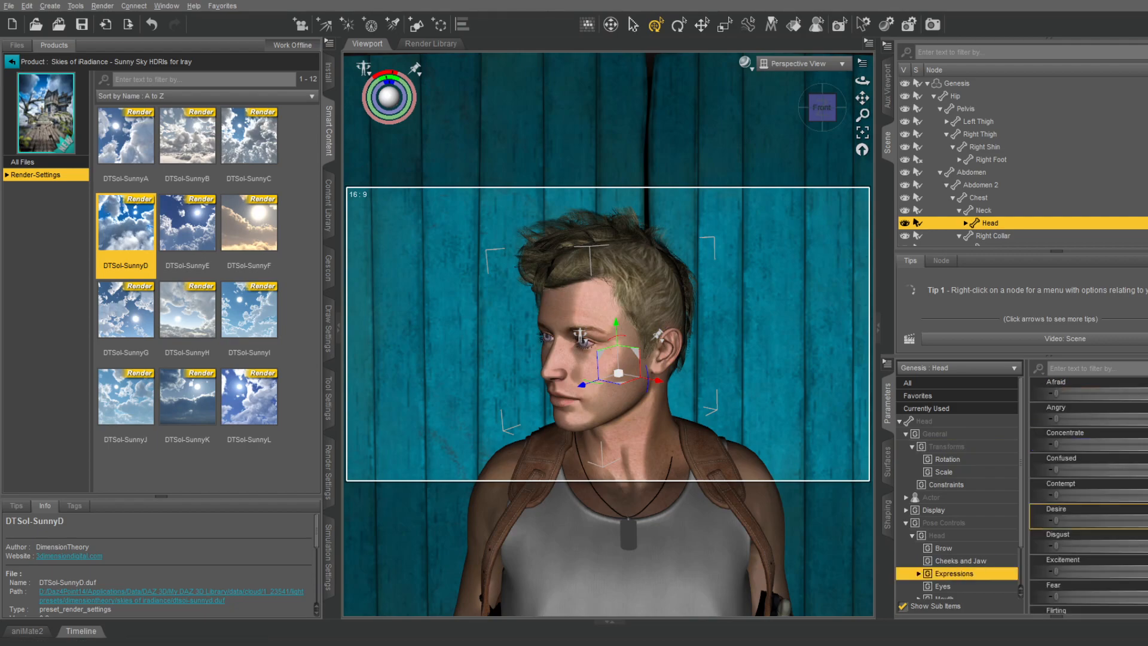
pyautogui.scroll(-3, 1070, 466)
pyautogui.moveTo(1058, 421); pyautogui.dragTo(1146, 421)
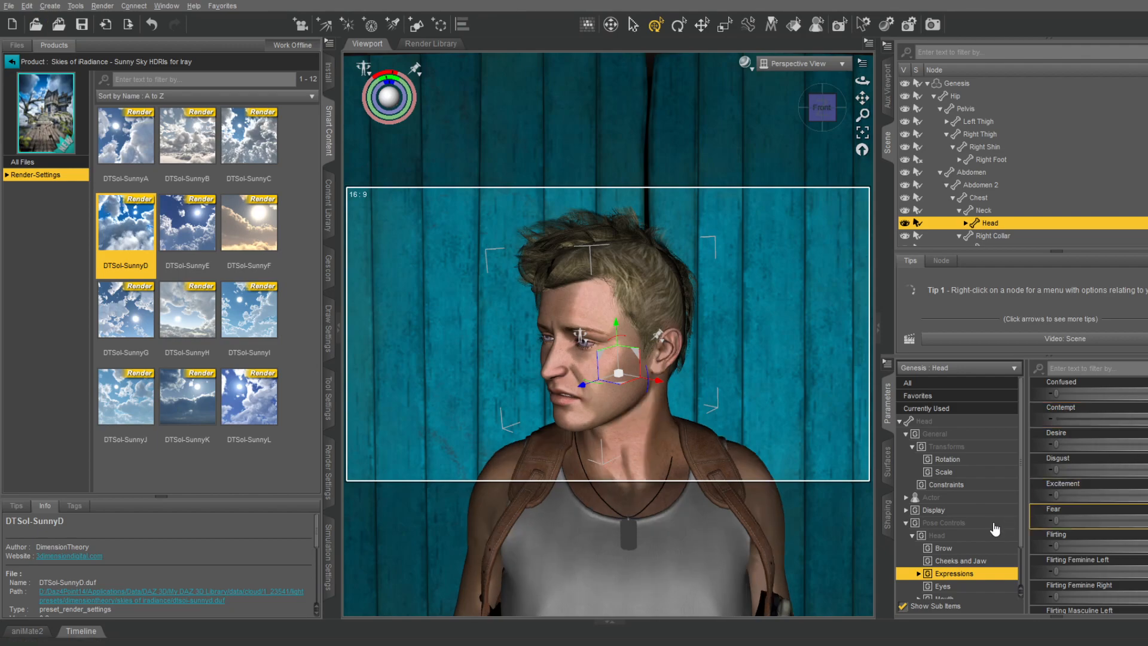
# - Try a slight Mouth Frown in the Head's mouth pose controls
pyautogui.scroll(-1, 943, 562)
pyautogui.click(943, 562)
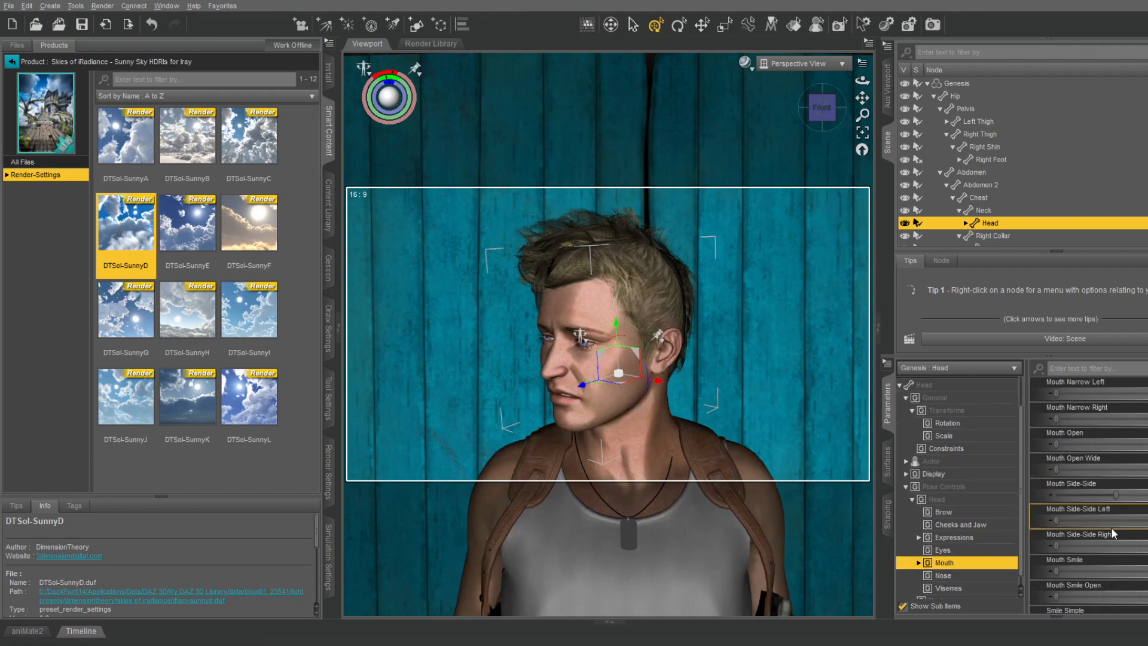
pyautogui.scroll(-3, 1079, 561)
pyautogui.scroll(5, 1091, 504)
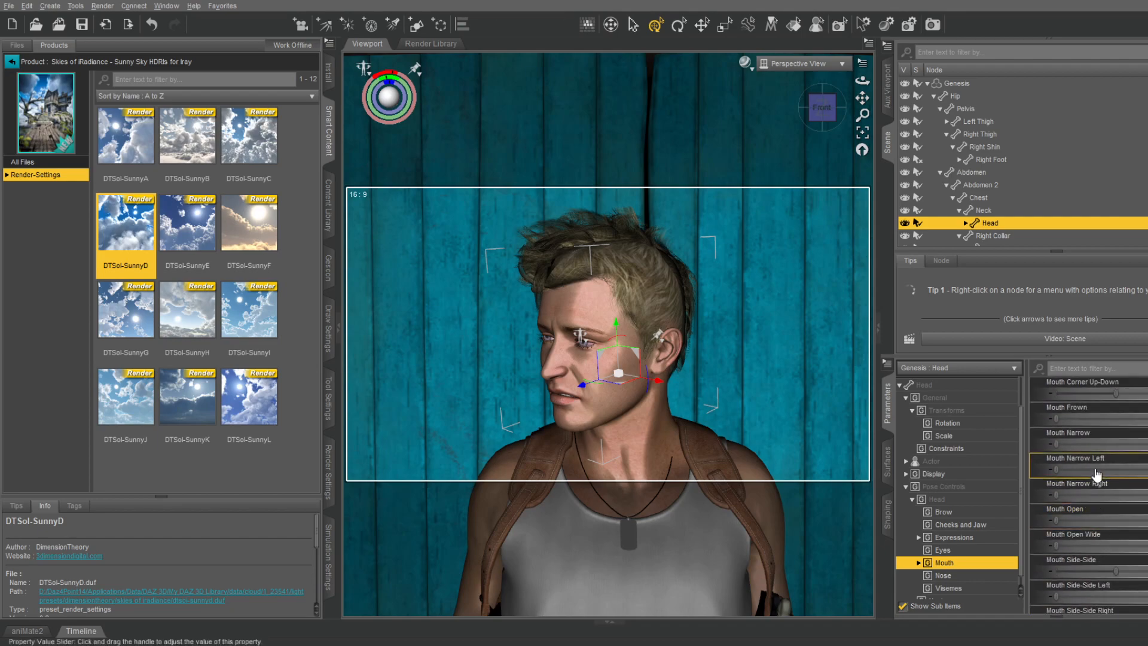
pyautogui.moveTo(1057, 420); pyautogui.dragTo(1097, 416)
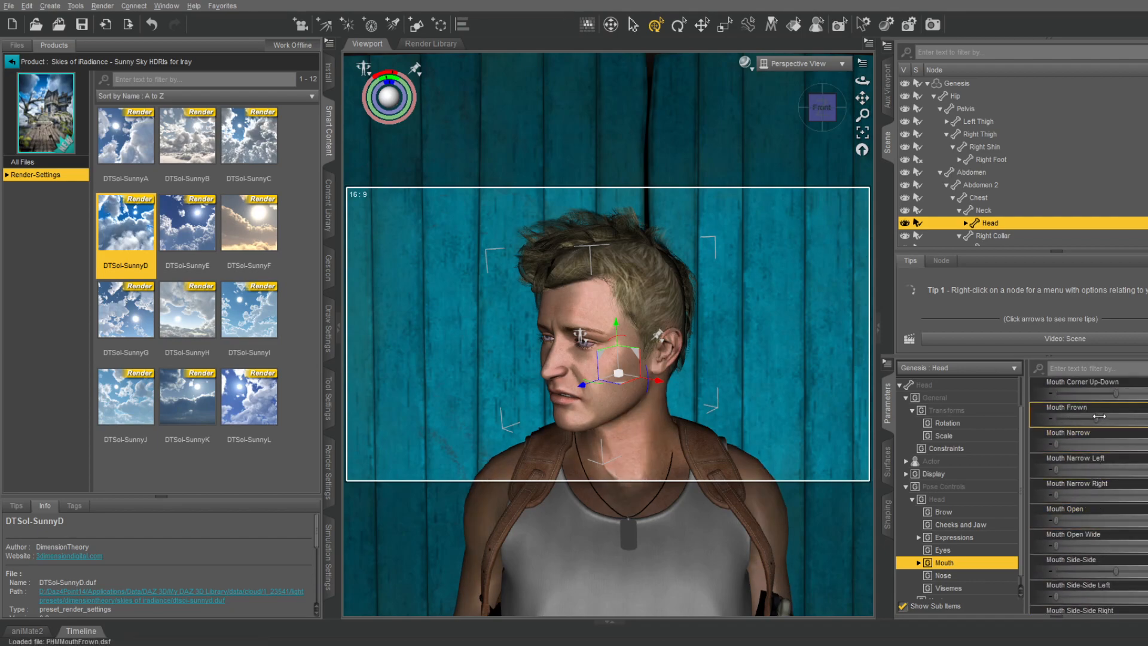
pyautogui.moveTo(1070, 416); pyautogui.dragTo(1056, 417)
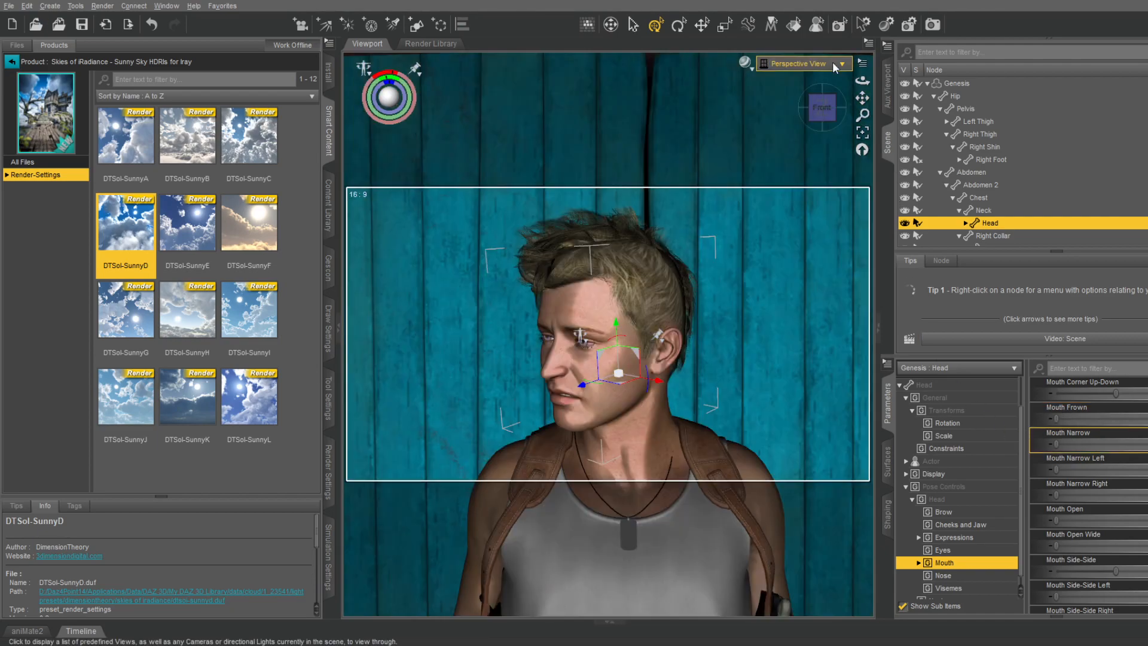
# - Switch the viewport to the Camera view, set the render target to New Window, and name the image Genesis Conversion
pyautogui.click(824, 172)
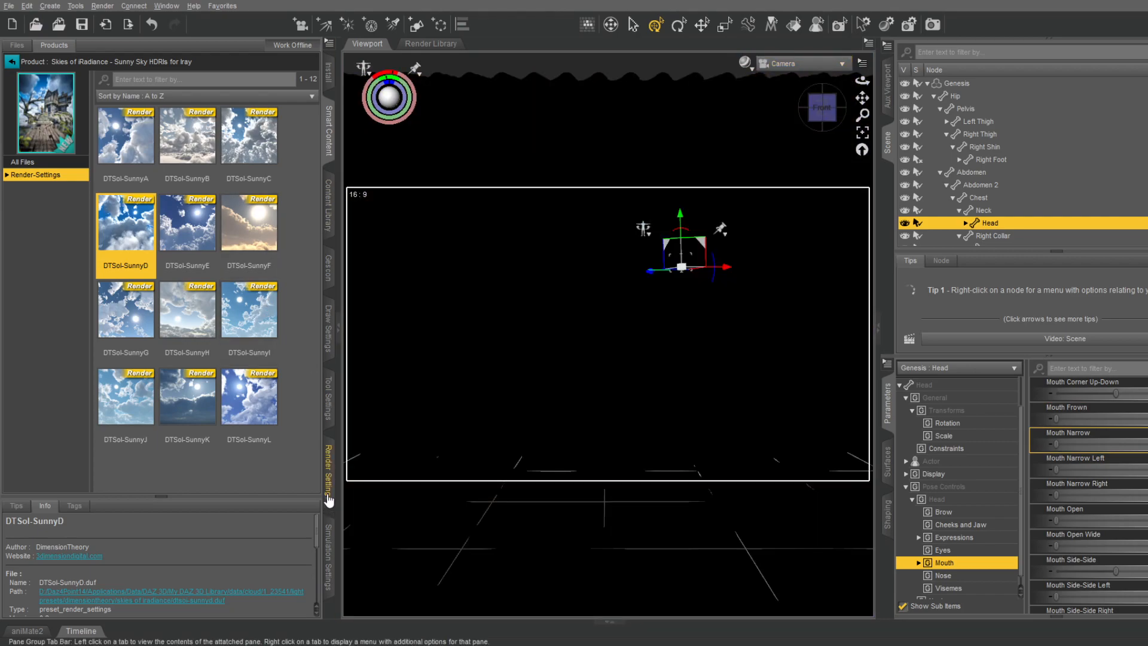
pyautogui.click(328, 472)
pyautogui.click(117, 228)
pyautogui.click(128, 242)
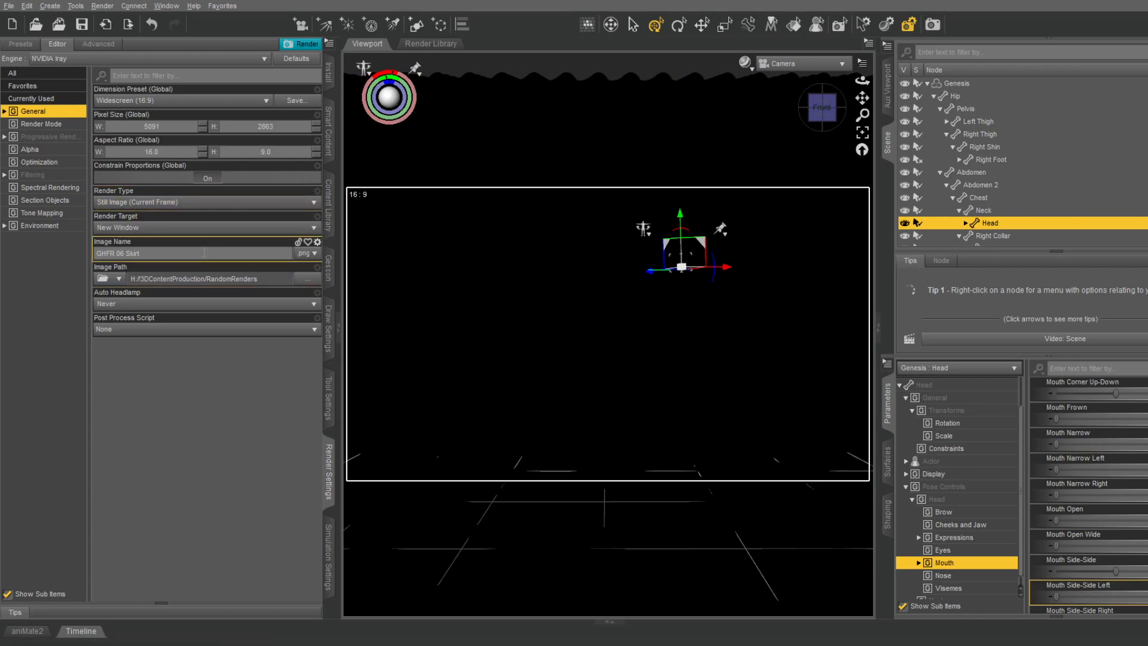
pyautogui.moveTo(204, 253); pyautogui.dragTo(1, 244)
pyautogui.write('Genesis Conversion')
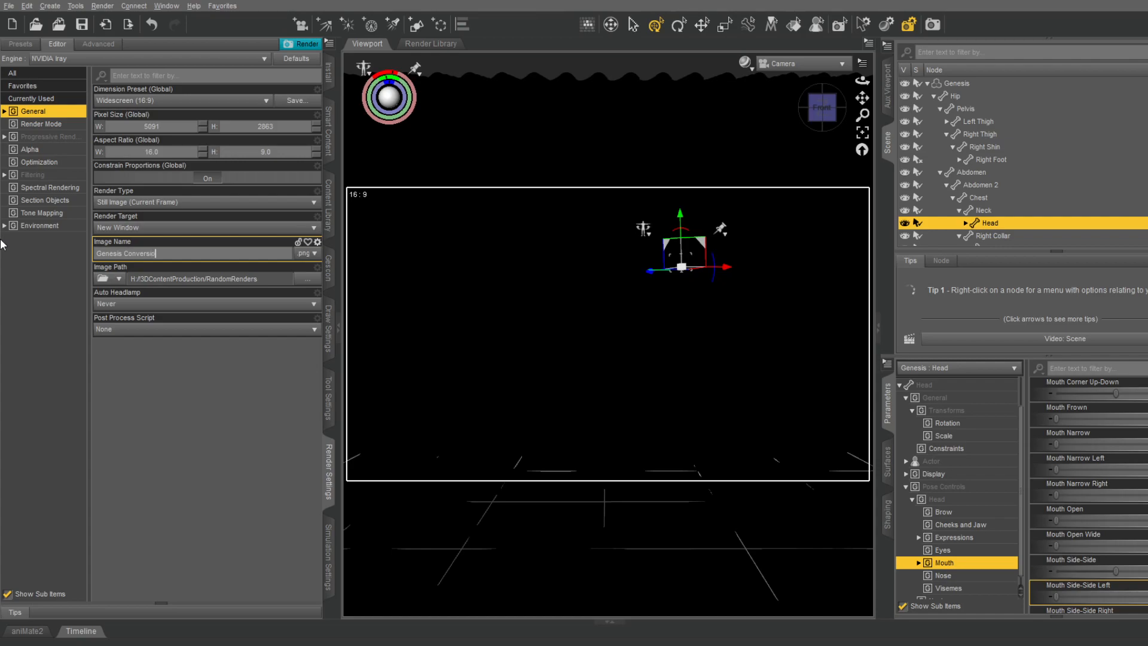
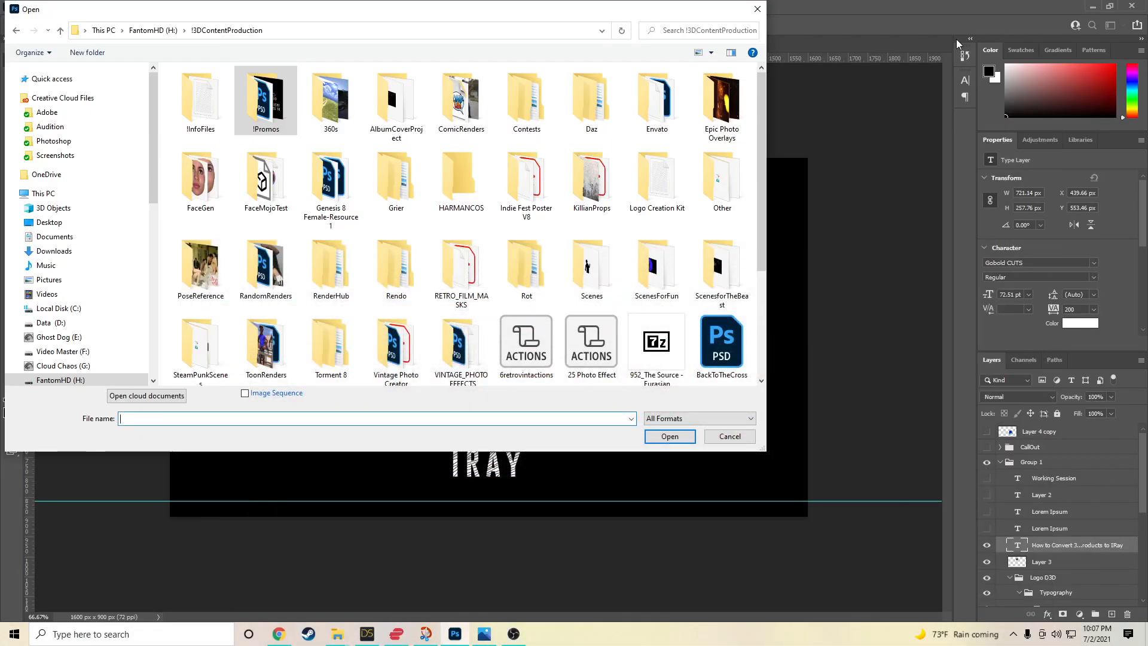
# - In Photoshop, open the Genesis Conversion render from the RandomRenders folder
pyautogui.click(275, 273)
pyautogui.doubleClick(275, 274)
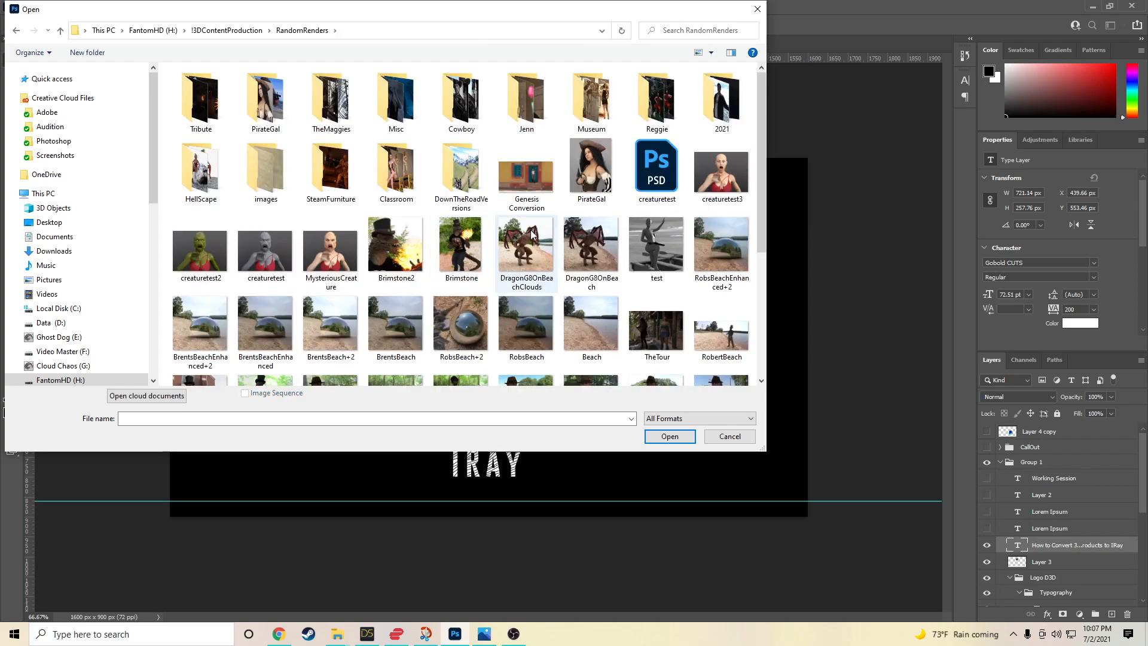
pyautogui.click(541, 187)
pyautogui.click(669, 438)
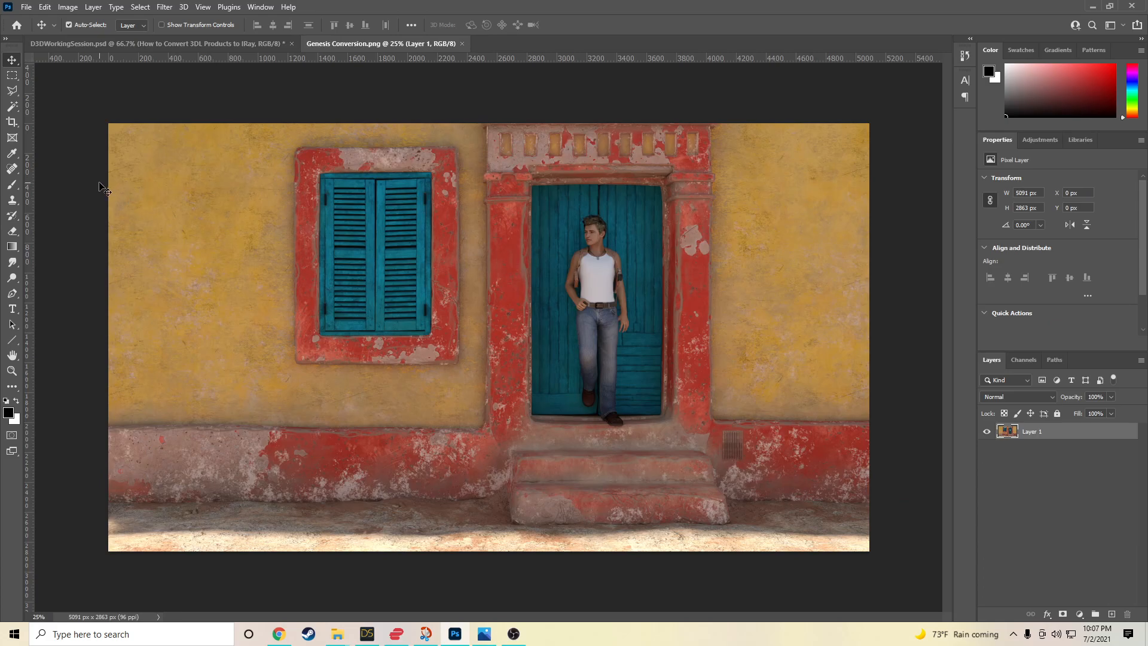
# - Duplicate the render's layer and apply Auto Tone to the copy
pyautogui.moveTo(1098, 435); pyautogui.dragTo(1112, 613)
pyautogui.click(68, 7)
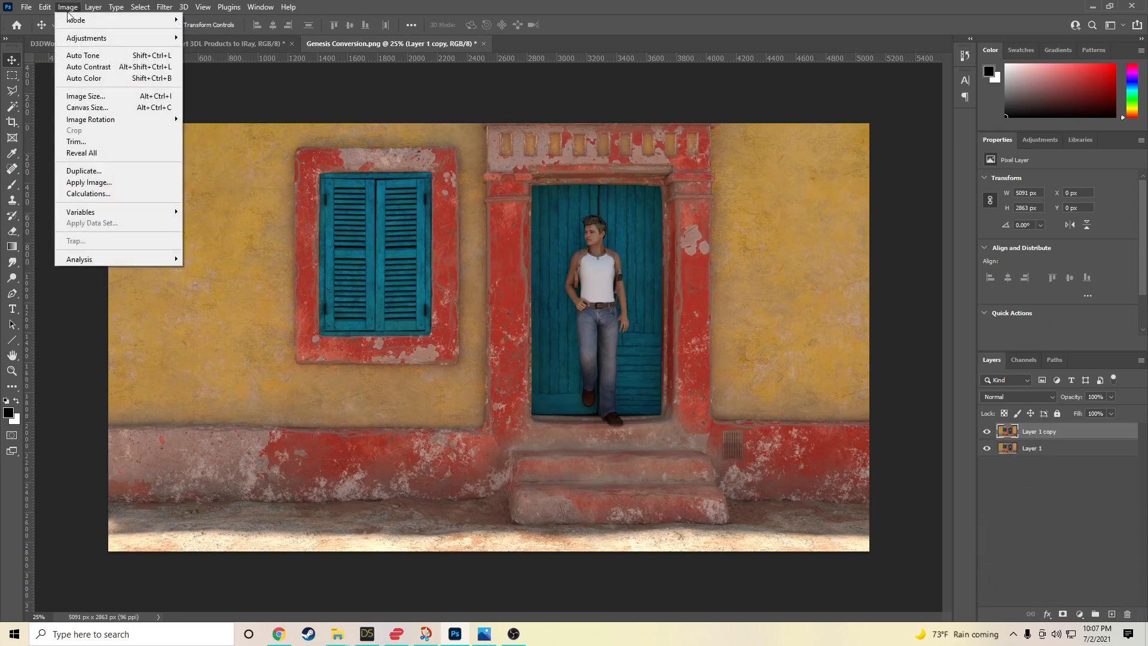
pyautogui.click(87, 60)
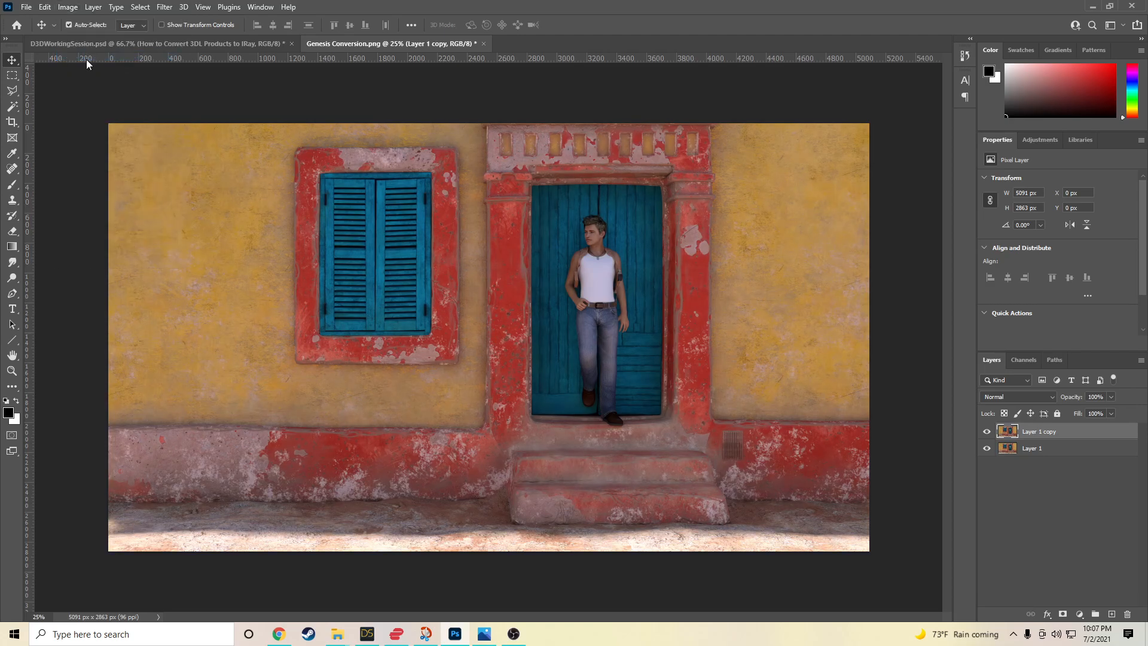
# - Open the Camera Raw filter on the copied layer and set the Optics vignette to +2
pyautogui.click(164, 8)
pyautogui.click(199, 98)
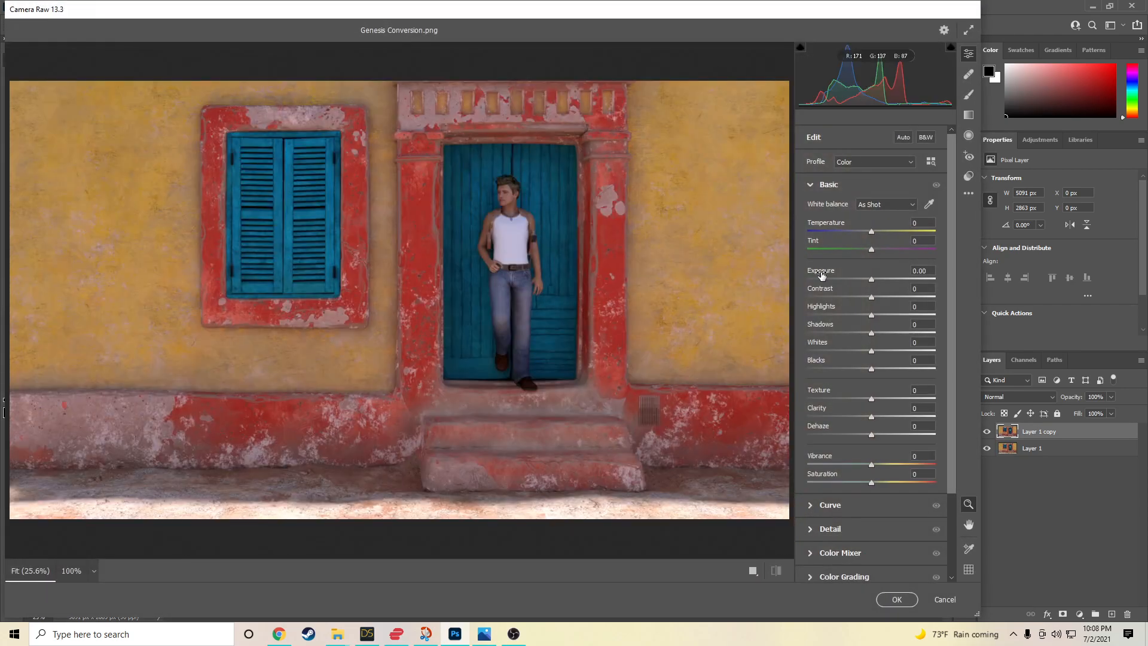
pyautogui.scroll(-1, 902, 314)
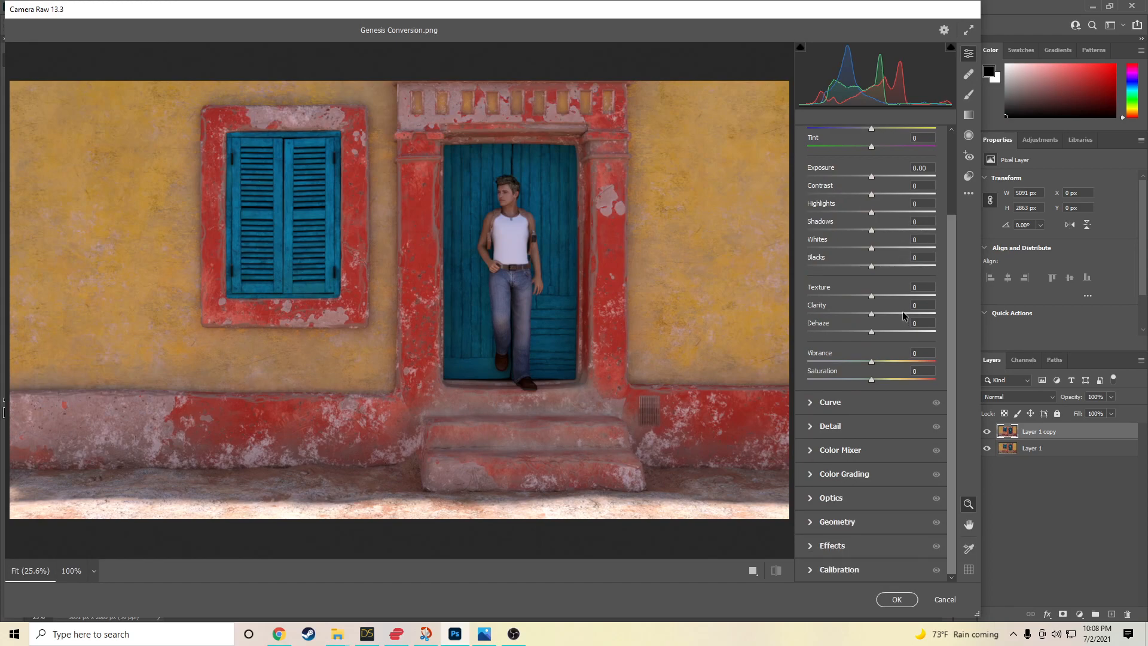
pyautogui.scroll(1, 909, 293)
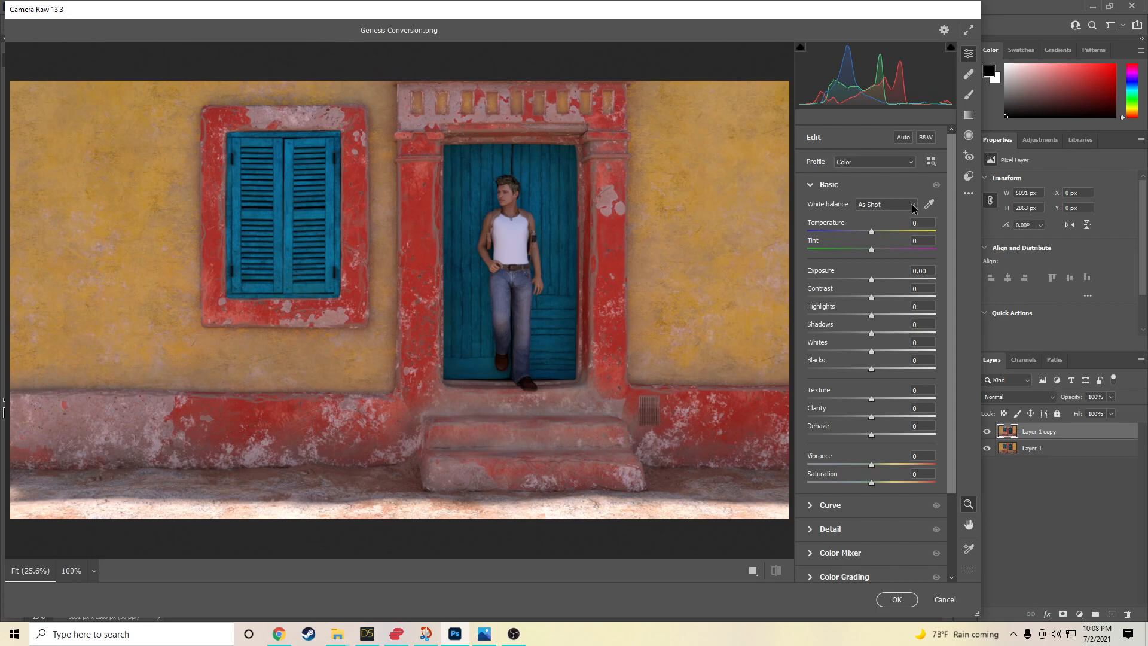
pyautogui.click(913, 204)
pyautogui.click(913, 207)
pyautogui.scroll(-4, 856, 278)
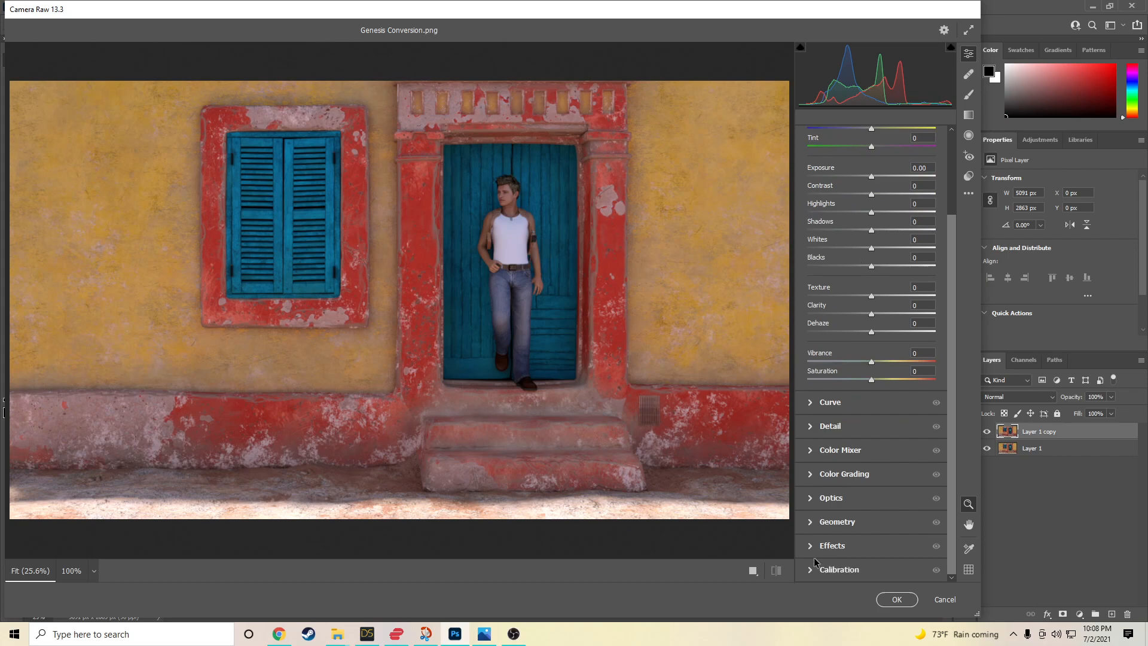
pyautogui.click(816, 500)
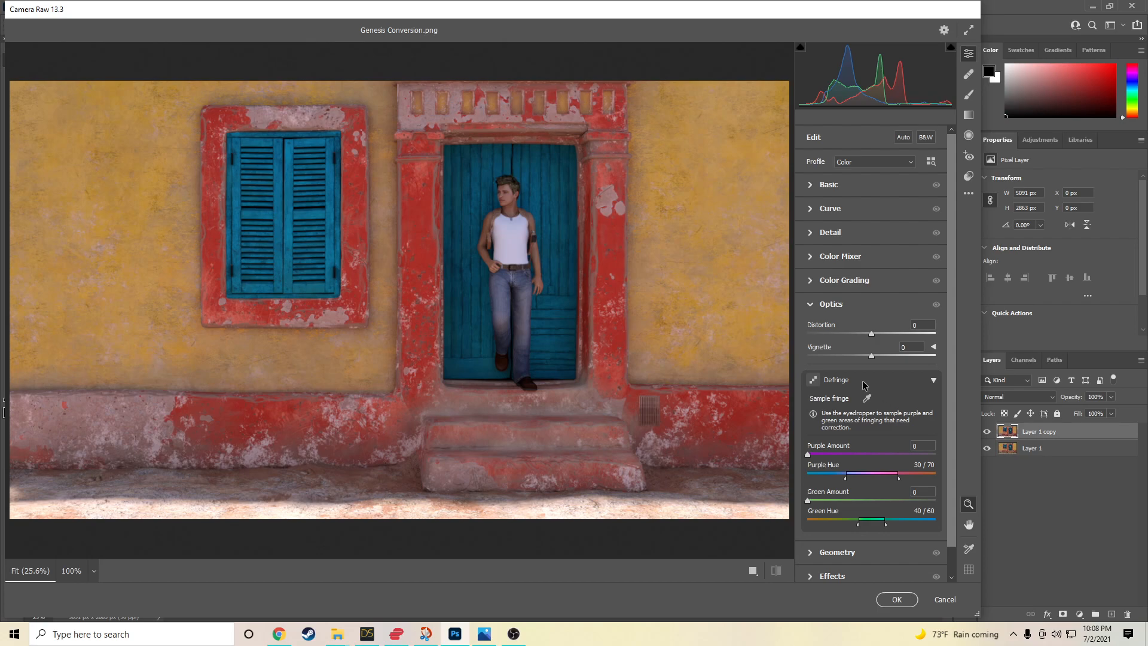
pyautogui.moveTo(871, 356)
pyautogui.mouseDown()
pyautogui.moveTo(905, 356)
pyautogui.moveTo(780, 353)
pyautogui.moveTo(953, 356)
pyautogui.moveTo(799, 356)
pyautogui.moveTo(872, 359)
pyautogui.mouseUp()
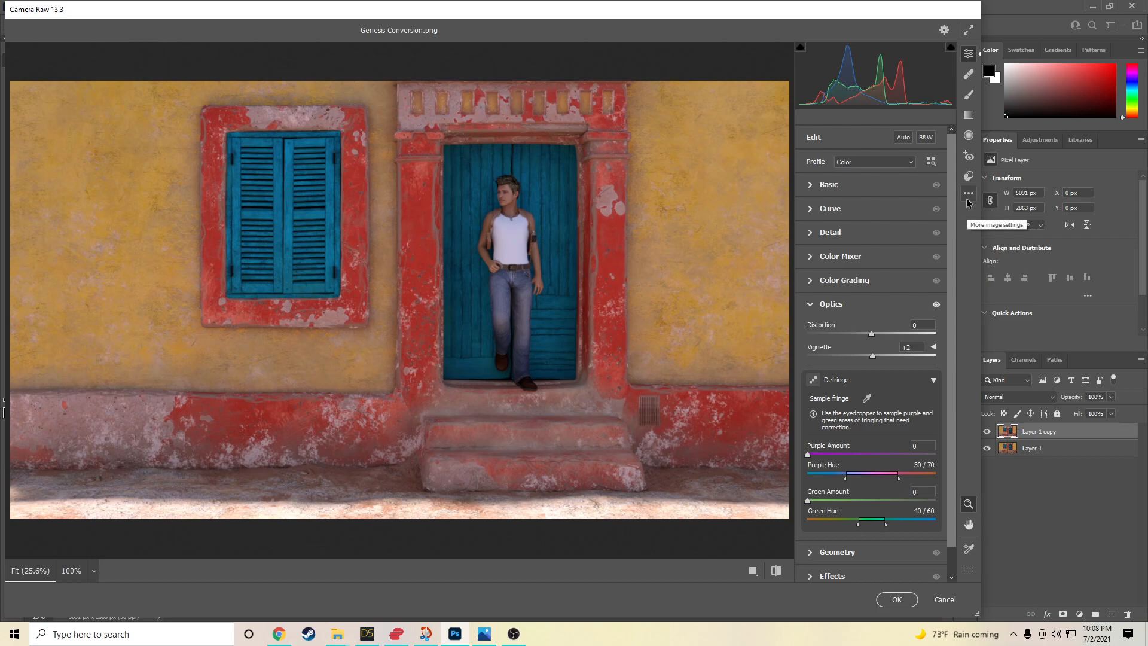
# - Preview the Cinematic, Futuristic, Vintage and Travel presets on the image
pyautogui.click(969, 178)
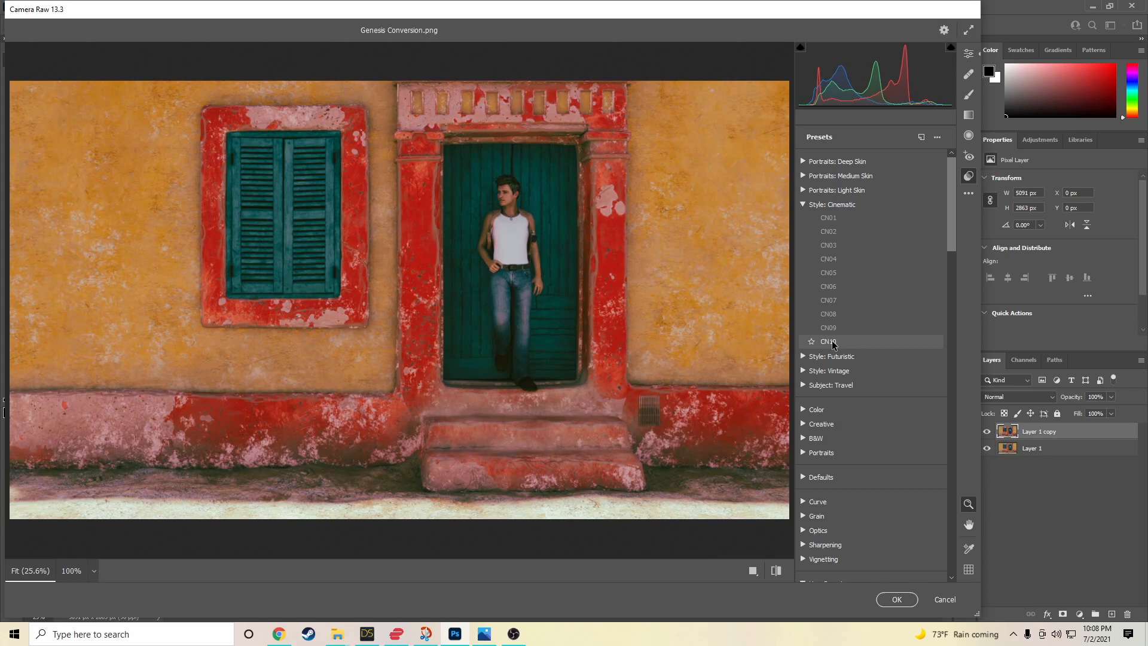
pyautogui.click(805, 357)
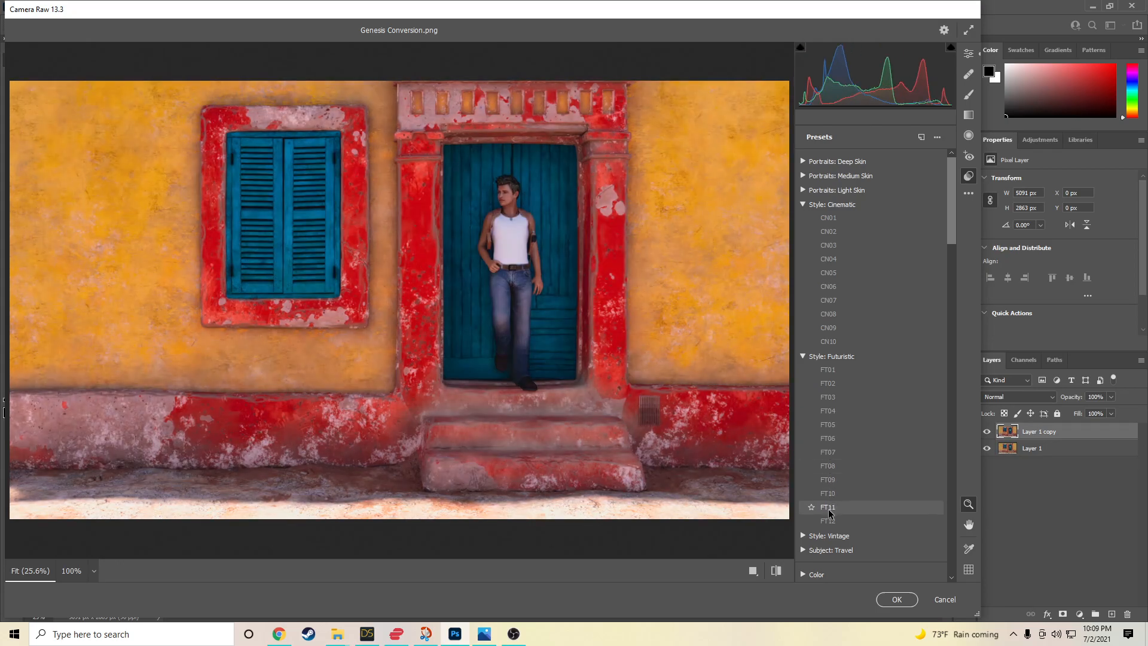
pyautogui.scroll(-4, 866, 473)
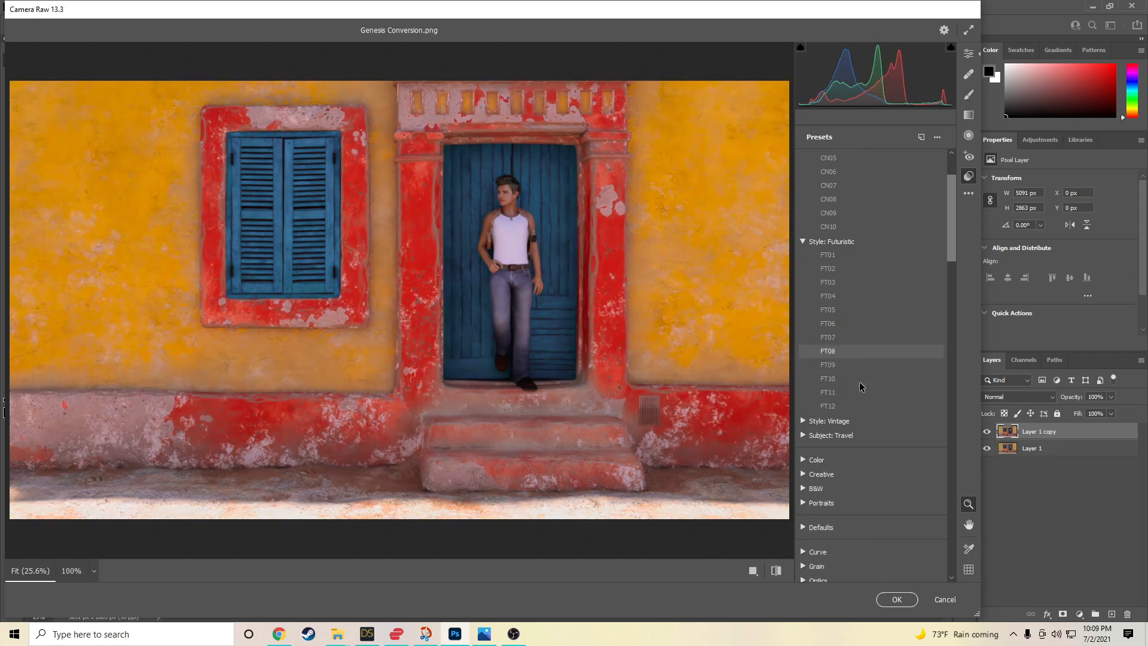
pyautogui.click(803, 421)
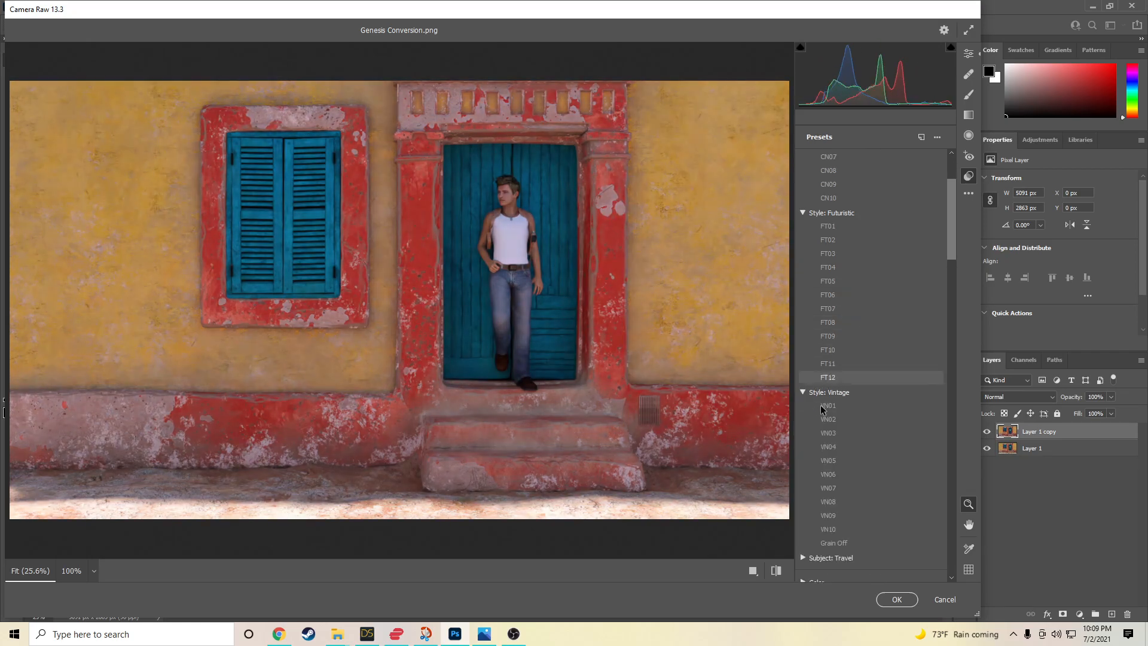
pyautogui.scroll(-3, 829, 383)
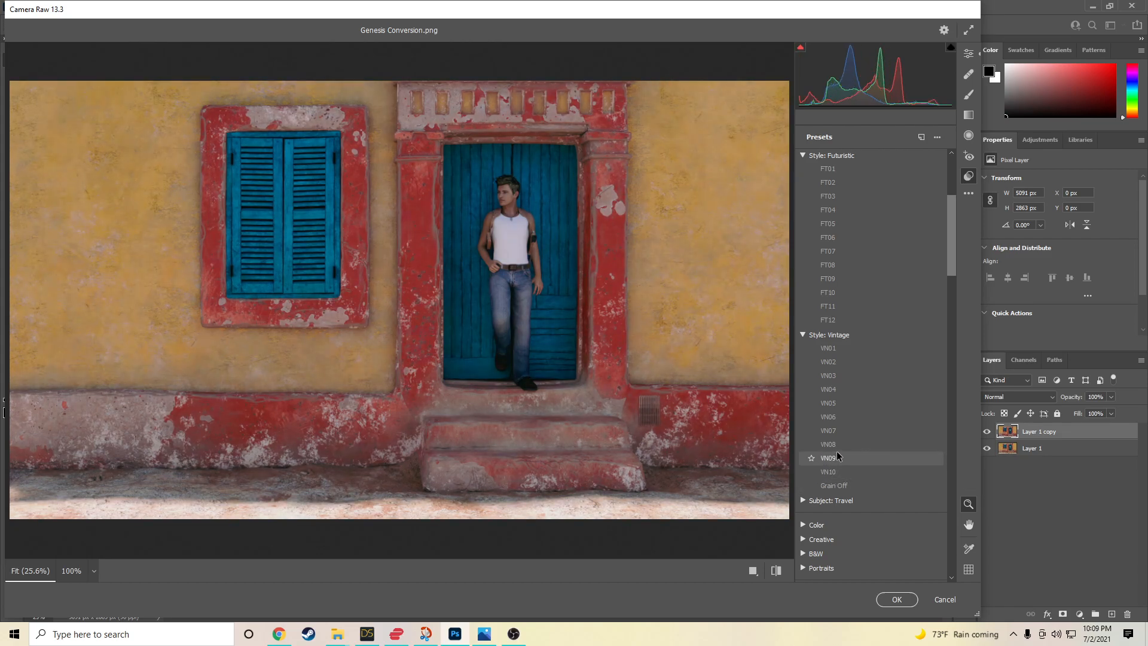
pyautogui.click(831, 500)
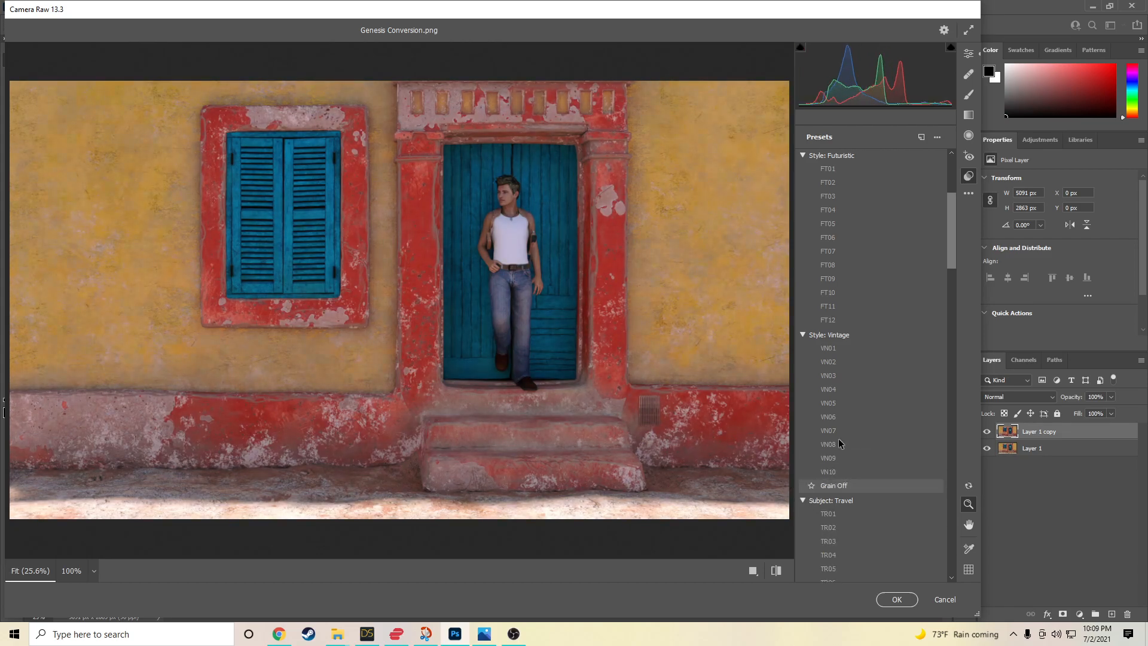
pyautogui.scroll(-5, 834, 419)
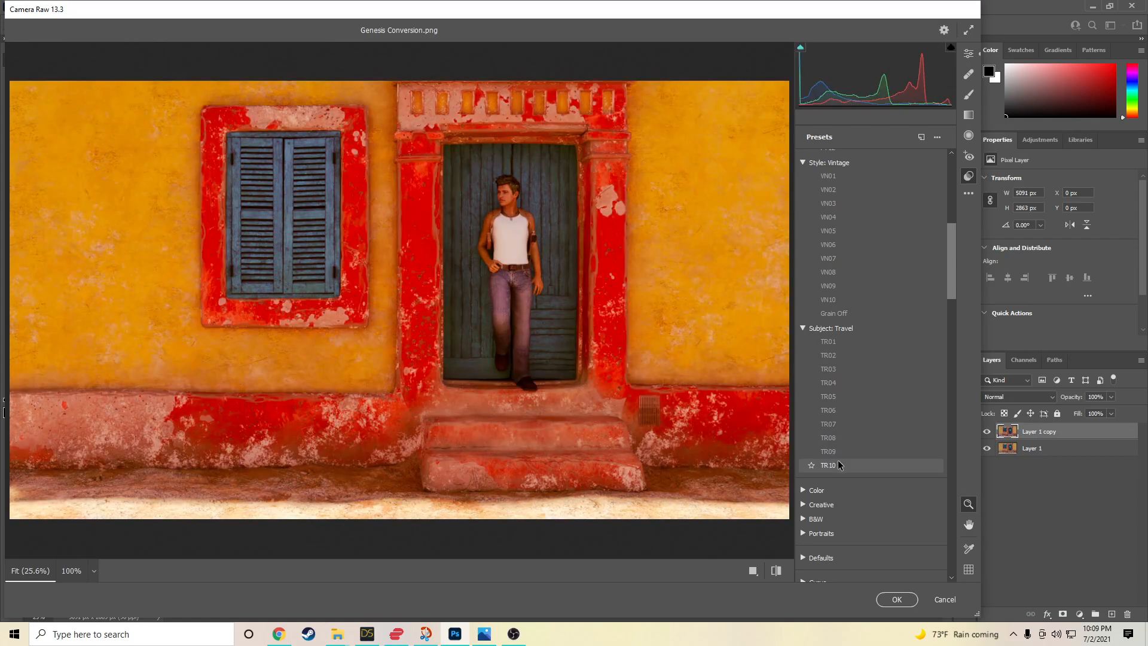
pyautogui.click(839, 438)
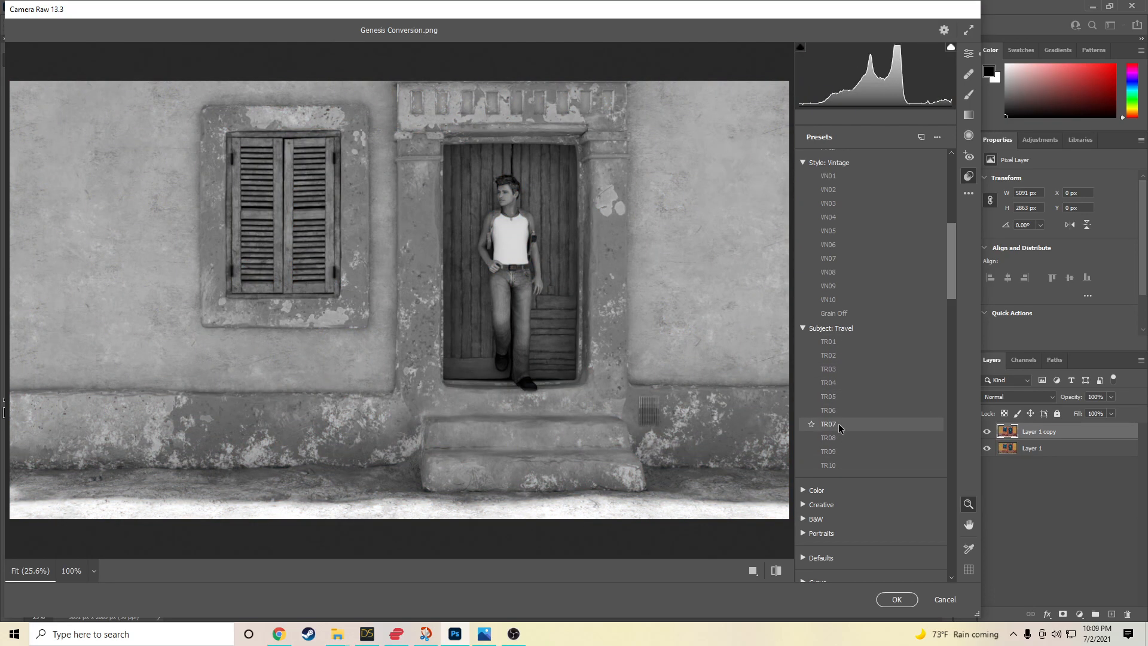
# - Preview the Light Skin, Medium Skin and Deep Skin portrait presets on the image
pyautogui.scroll(3, 849, 383)
pyautogui.scroll(10, 856, 326)
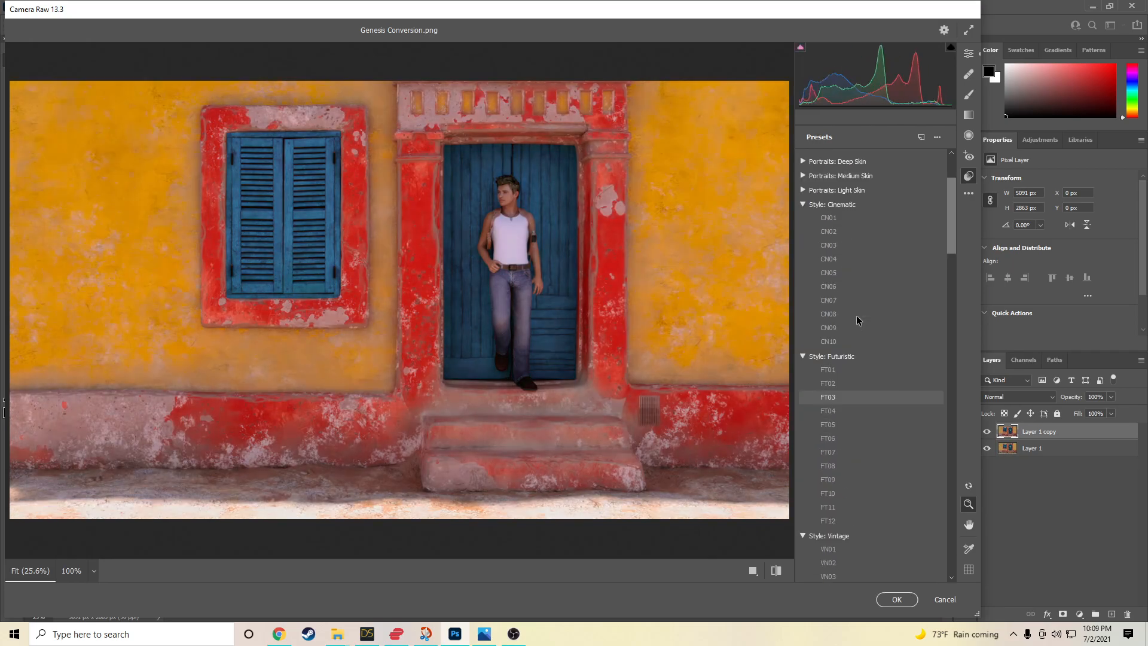
pyautogui.click(802, 203)
pyautogui.click(803, 190)
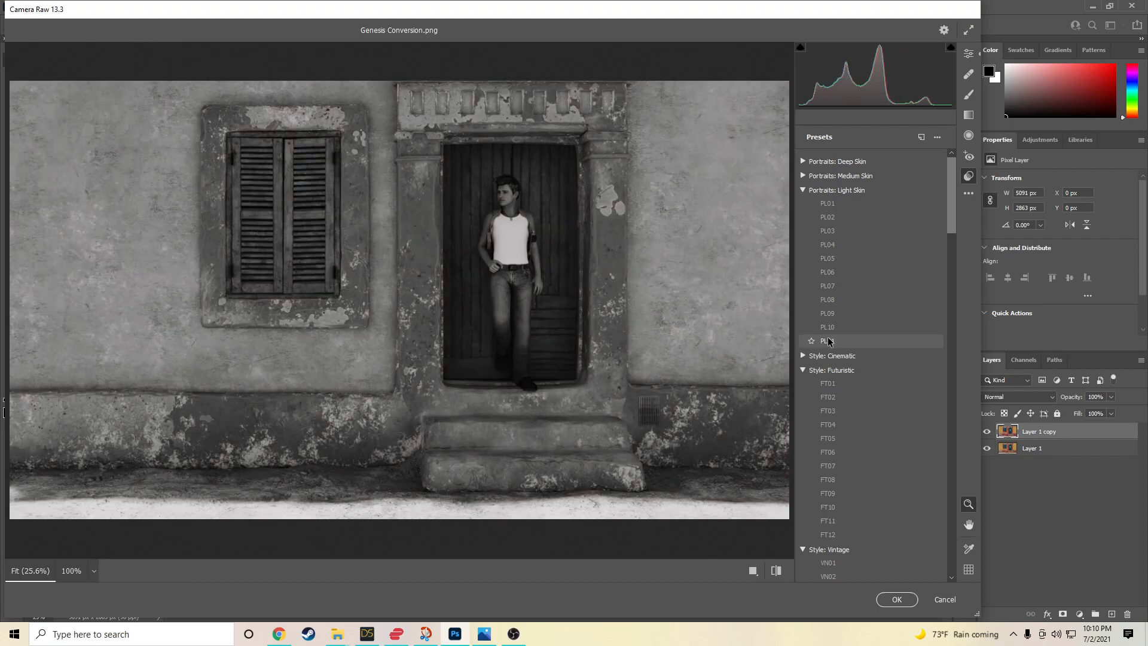
pyautogui.click(803, 189)
pyautogui.click(802, 175)
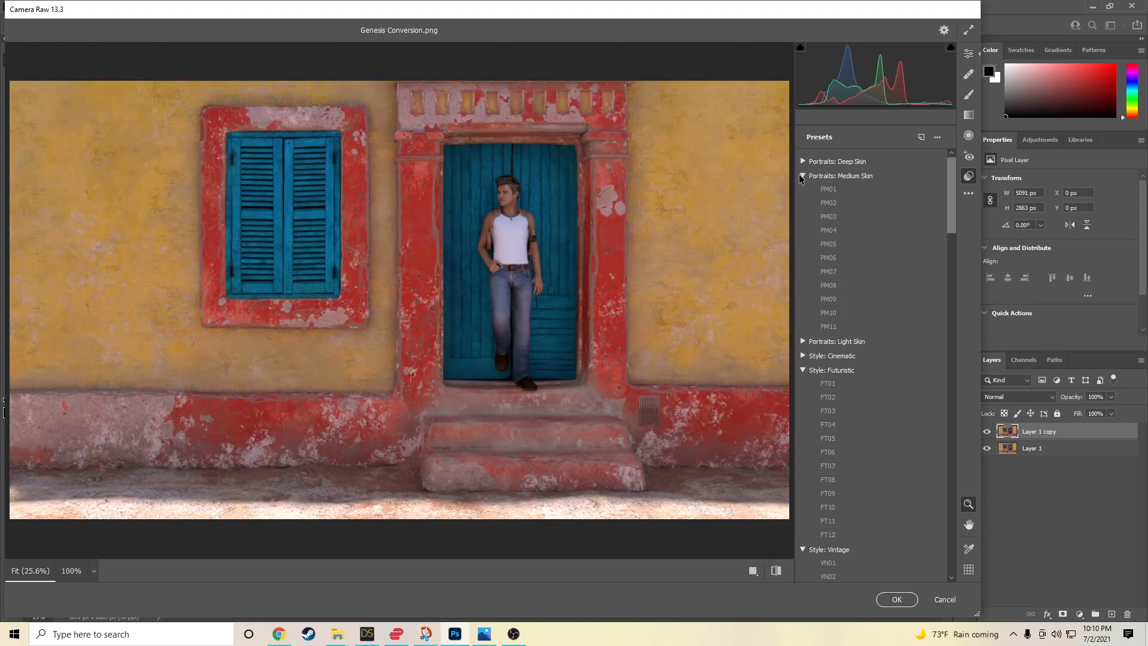
pyautogui.click(803, 176)
pyautogui.click(802, 161)
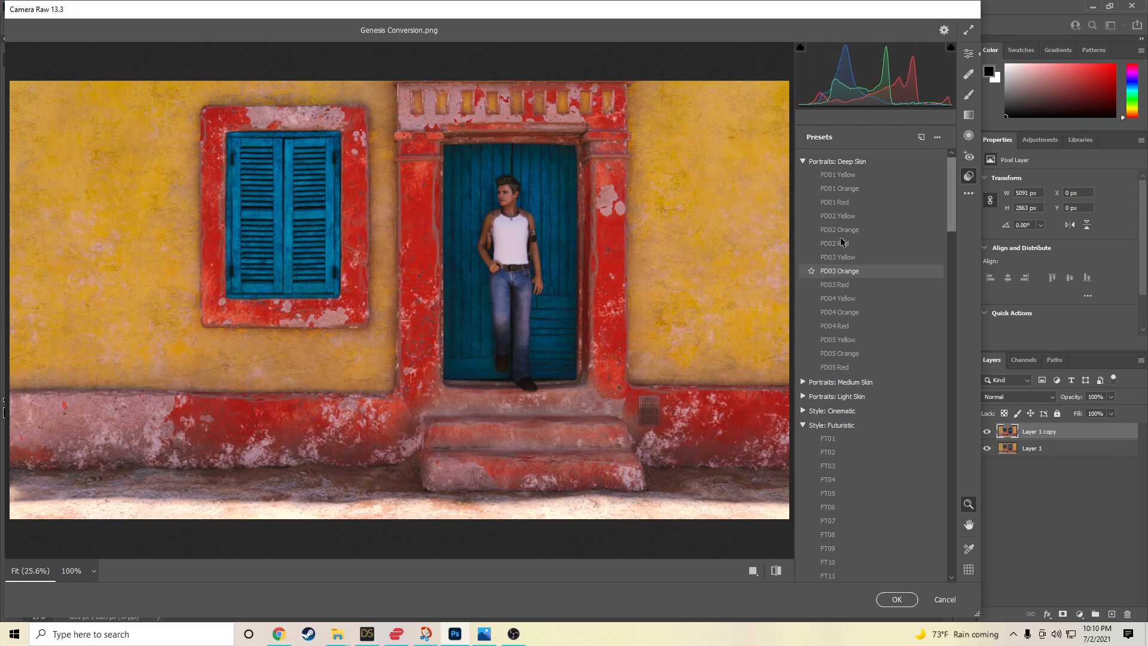
pyautogui.click(804, 162)
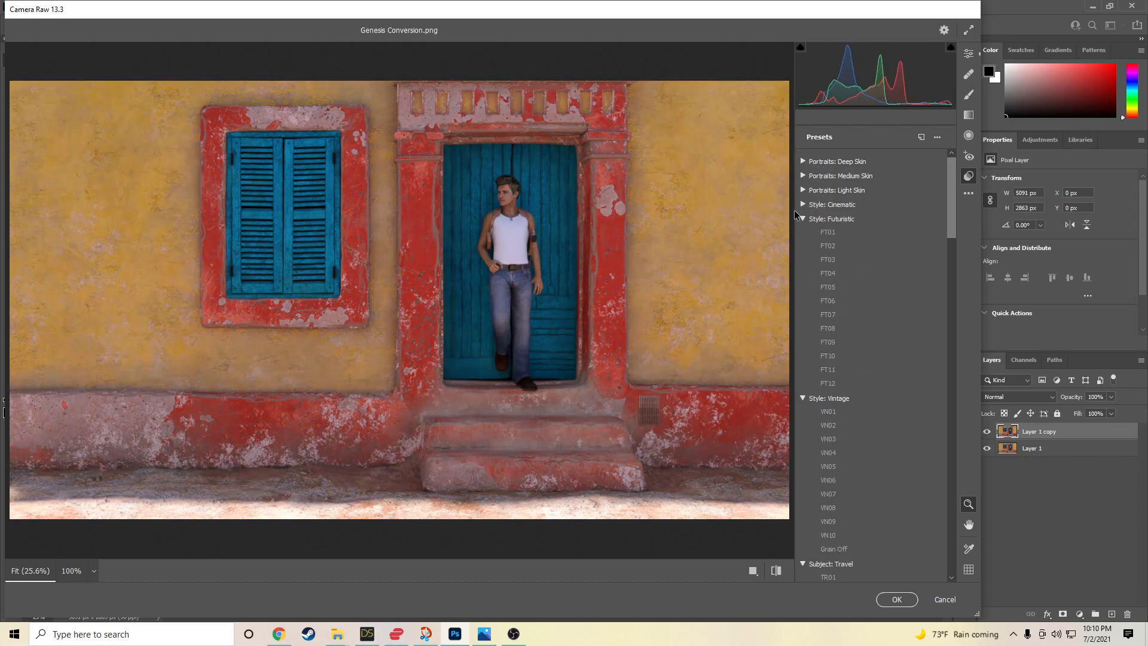
# - Collapse the expanded style groups and browse the B&W, general Portraits and Defaults presets
pyautogui.click(803, 219)
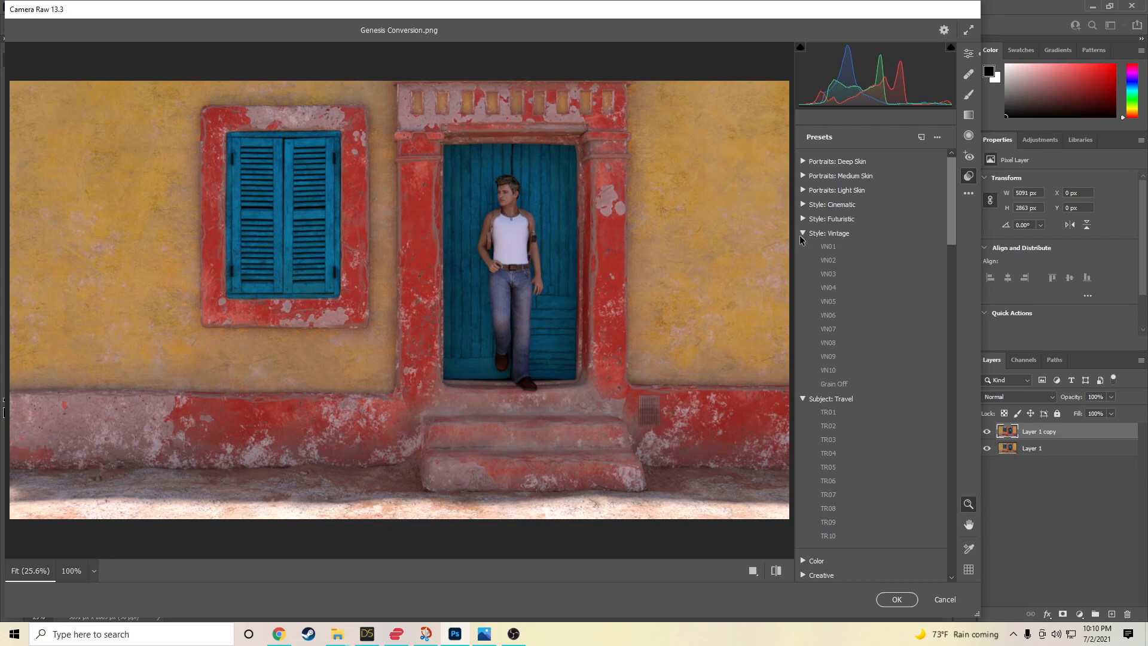
pyautogui.click(803, 234)
pyautogui.click(803, 247)
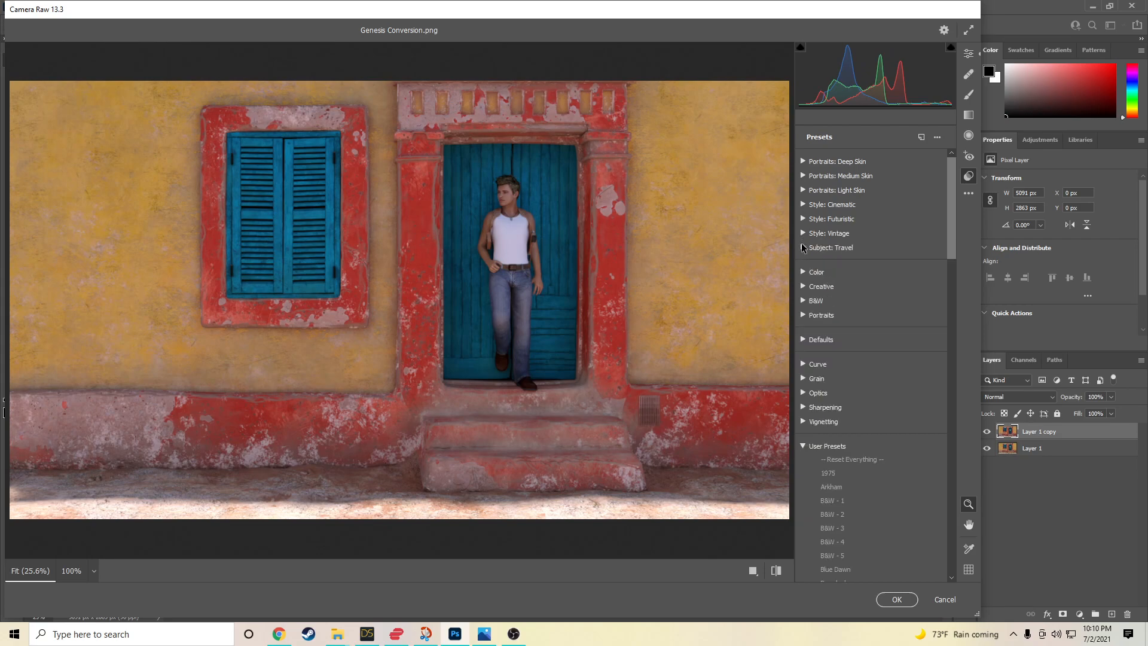
pyautogui.click(802, 300)
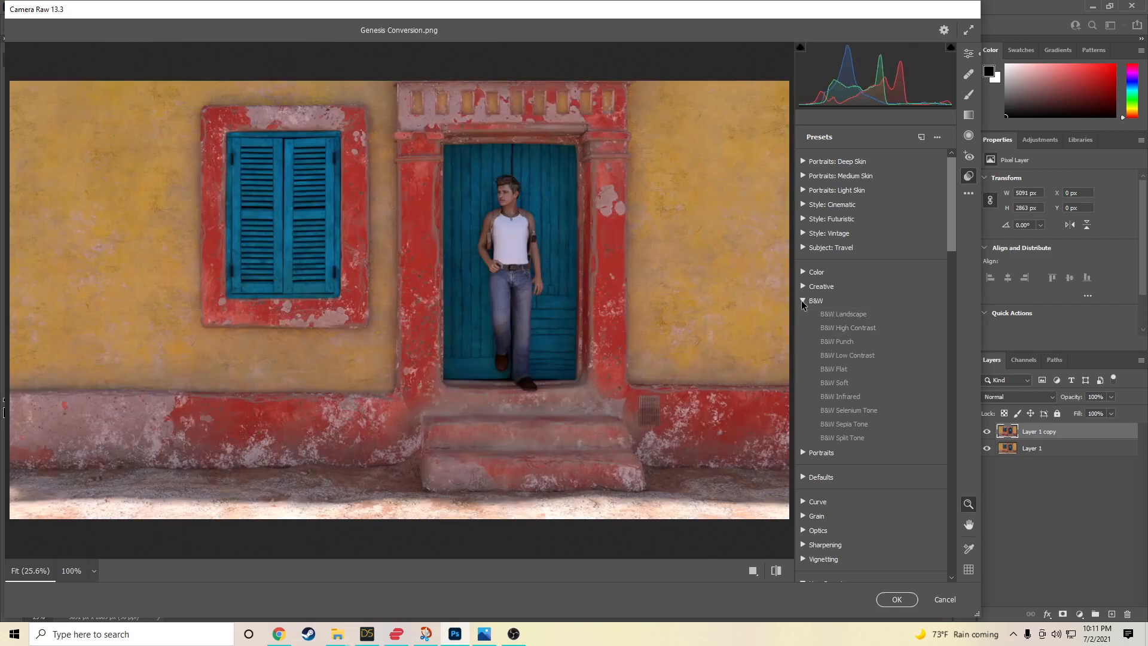
pyautogui.click(803, 452)
pyautogui.click(803, 302)
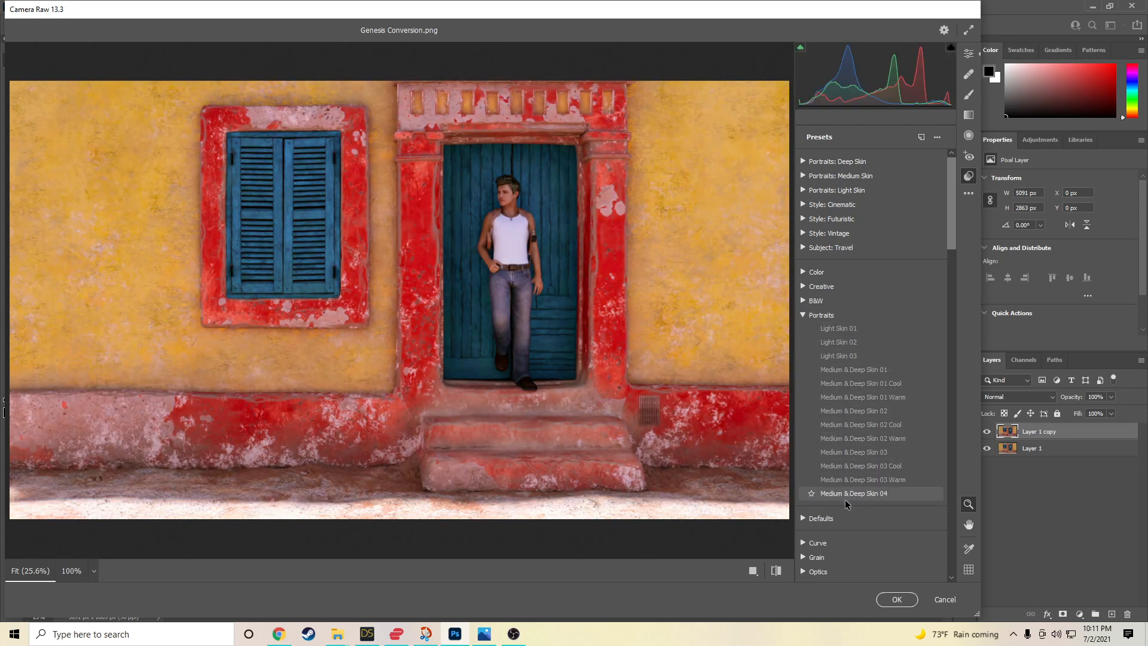
pyautogui.click(803, 519)
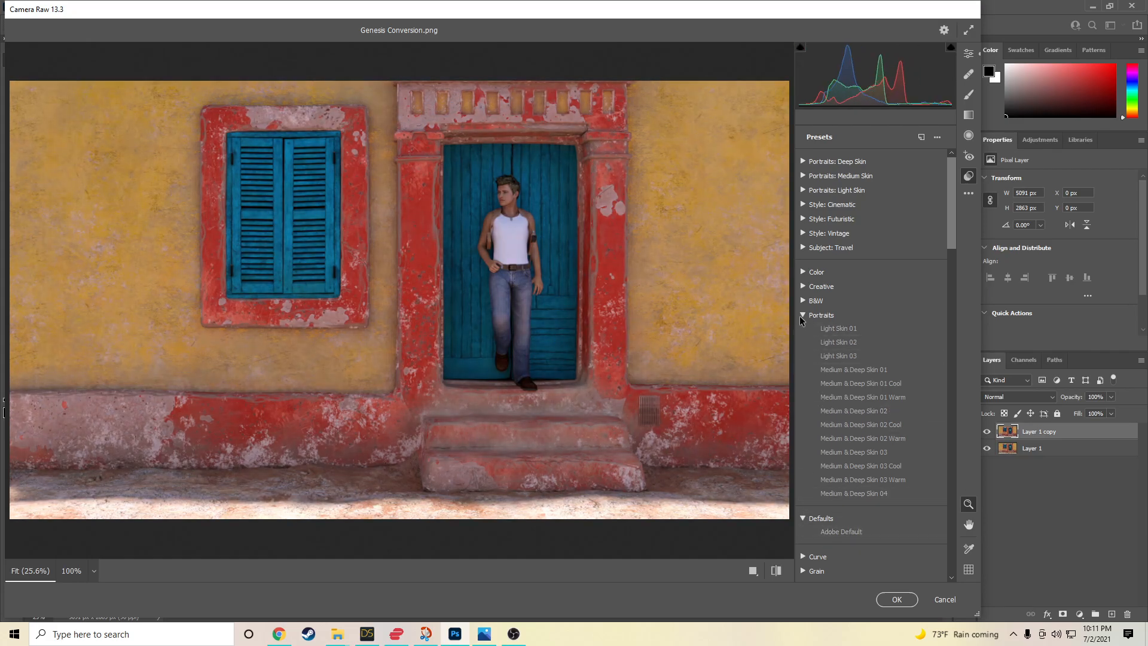
pyautogui.click(802, 316)
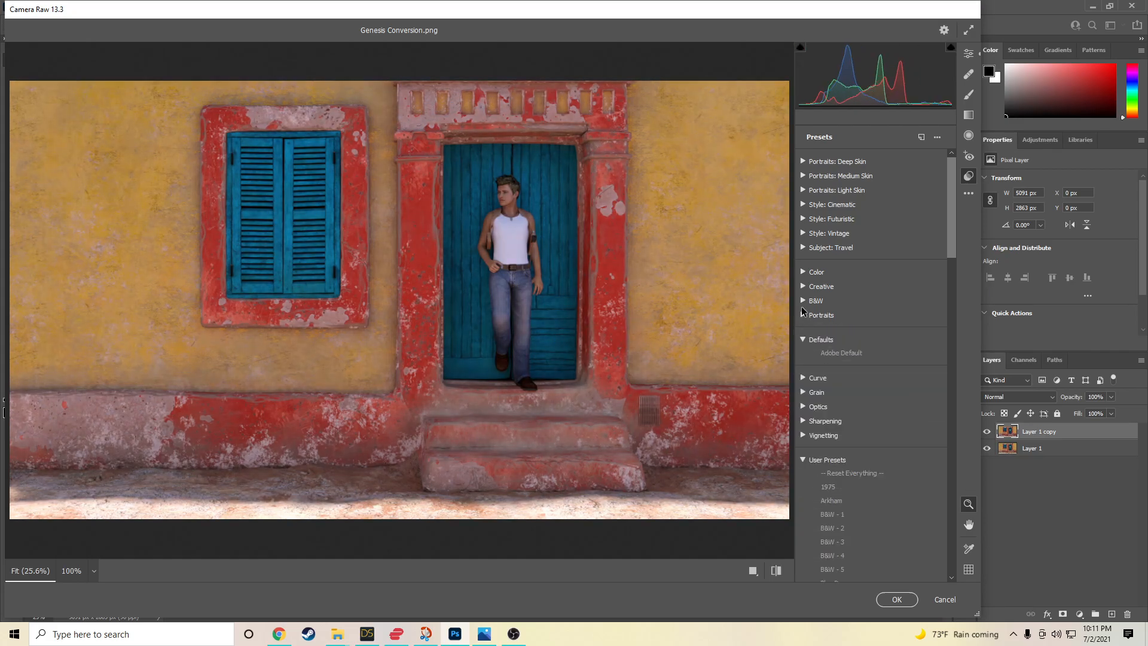
# - Apply the Style: Cinematic preset CN03 to the image
pyautogui.click(802, 207)
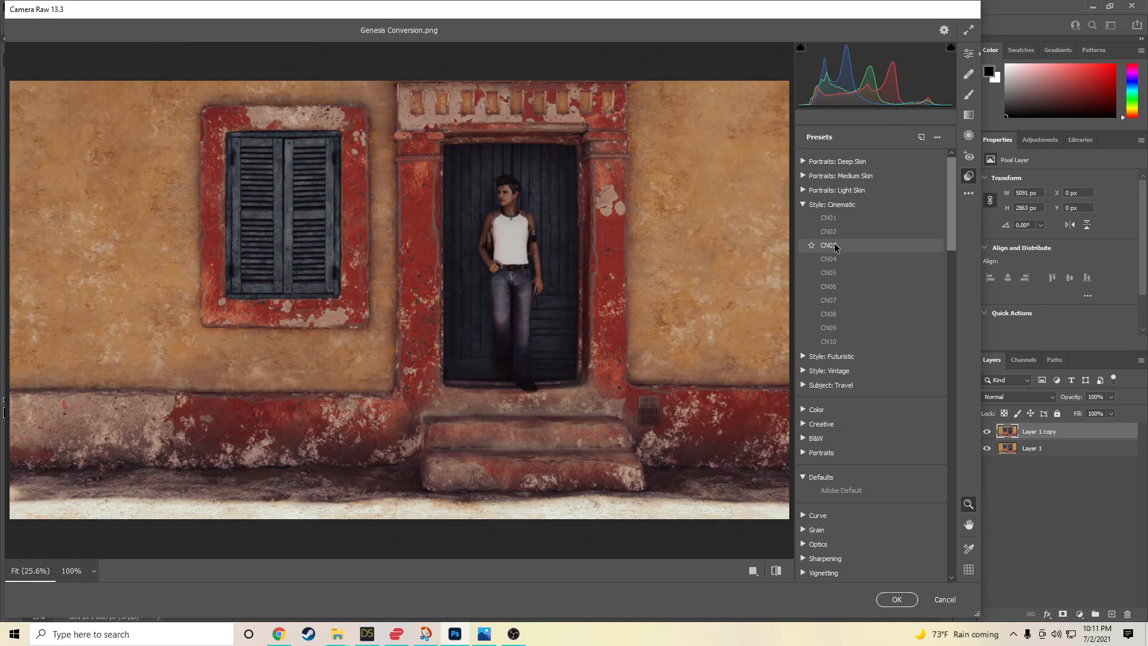
pyautogui.click(834, 242)
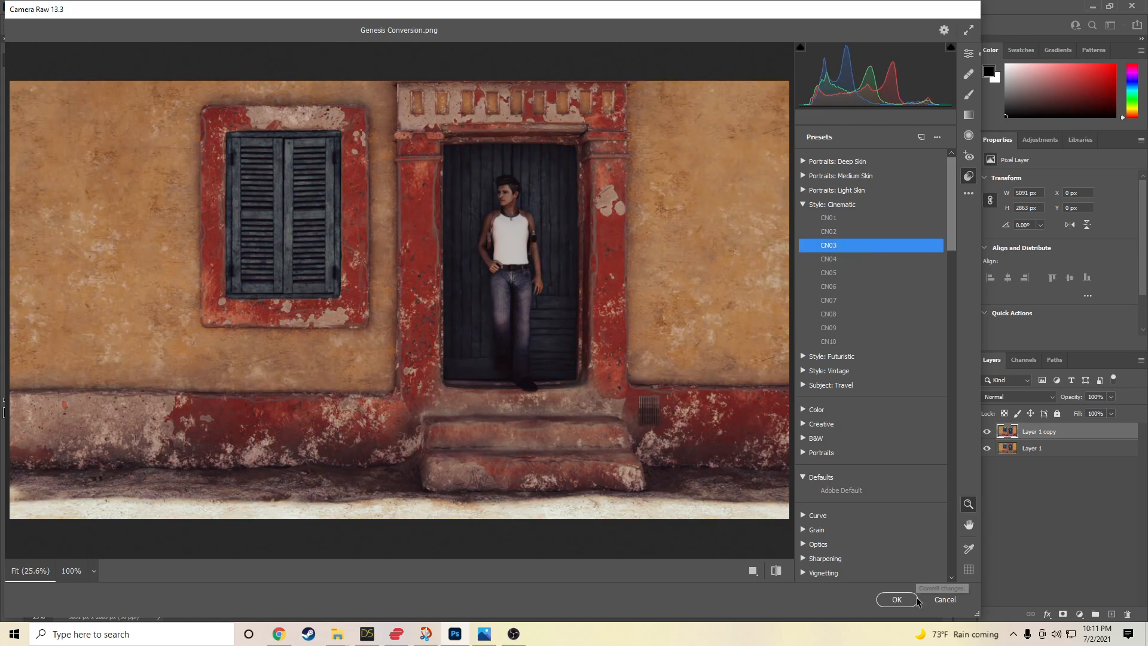
# - Commit the Camera Raw grade to the duplicated layer and rename that layer CN03 LUT
pyautogui.click(897, 598)
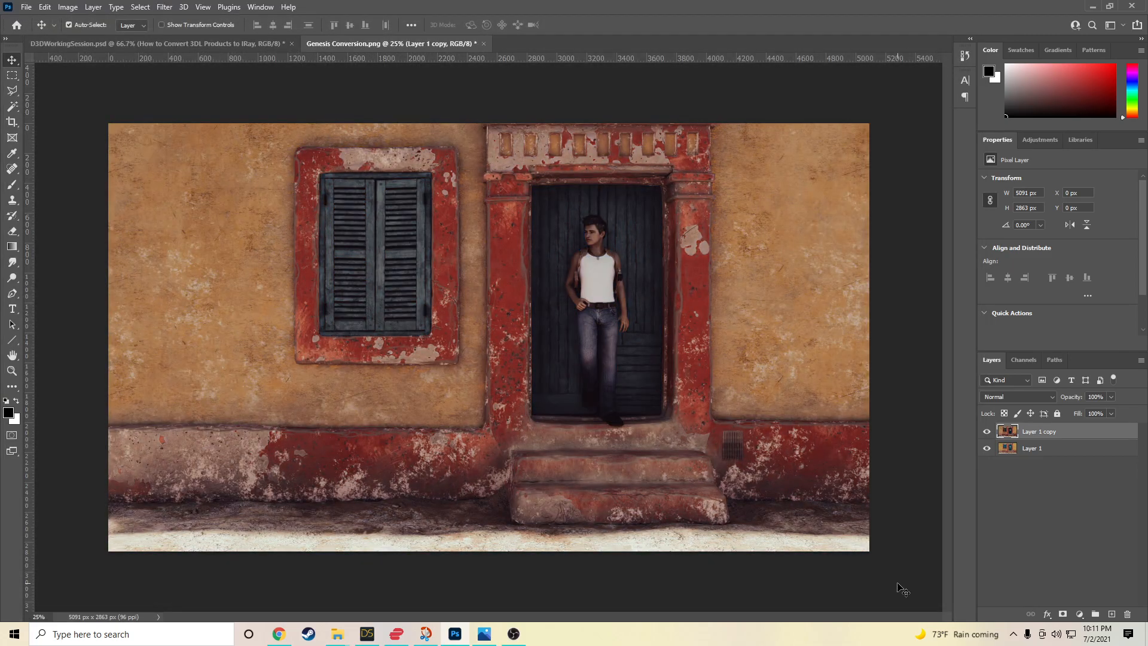
pyautogui.doubleClick(1041, 431)
pyautogui.write('C')
pyautogui.click(1010, 435)
# - Copy a rectangular patch of the ochre wall beside the doorway, about 495 by 647 px, and clear the selection
pyautogui.click(12, 371)
pyautogui.click(618, 279)
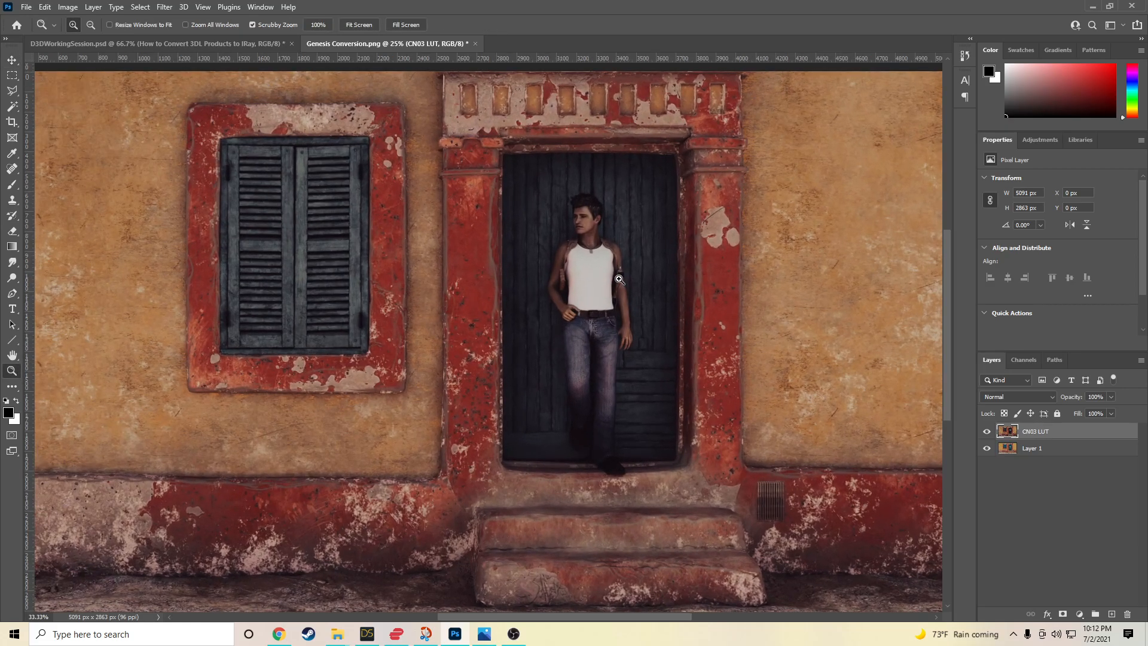
pyautogui.click(619, 279)
pyautogui.moveTo(875, 182); pyautogui.dragTo(664, 228)
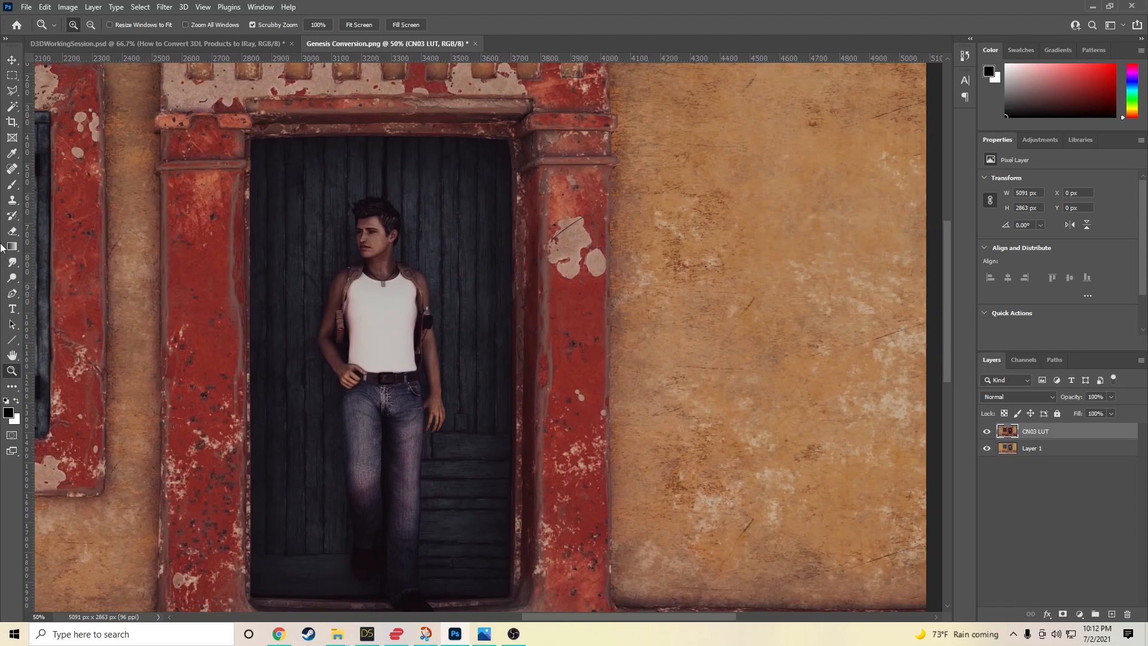
pyautogui.click(12, 74)
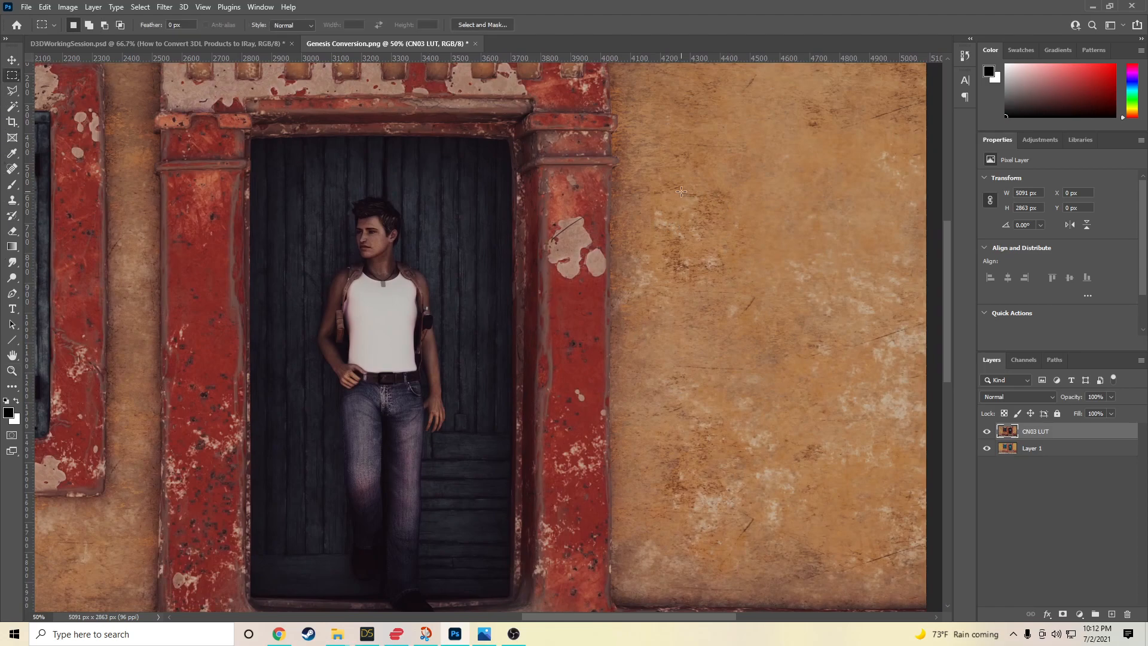
pyautogui.moveTo(660, 165); pyautogui.dragTo(809, 357)
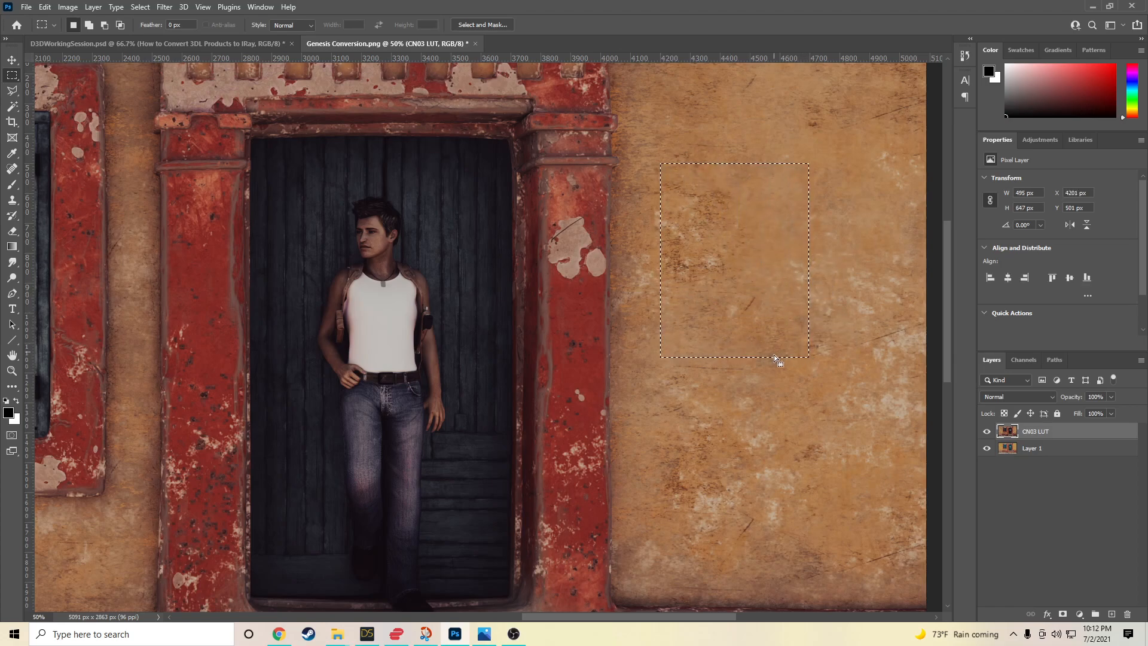
pyautogui.click(748, 398)
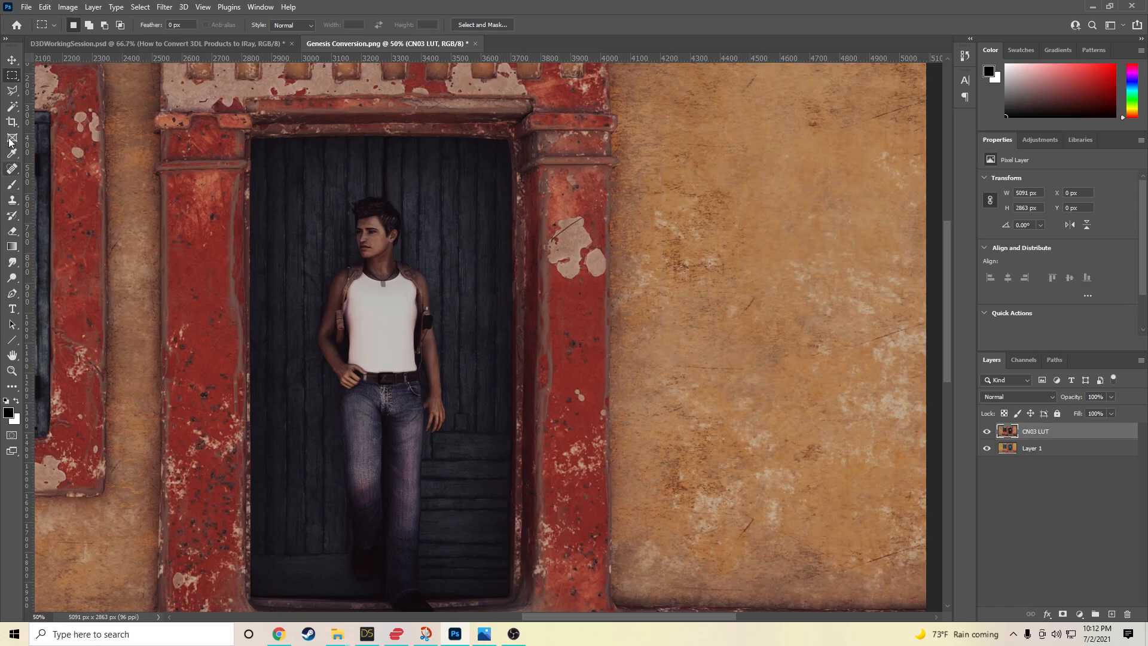
# - Try to select the man's white tank top with the Magic Wand, adding its shaded edge to the selection
pyautogui.click(12, 106)
pyautogui.click(393, 308)
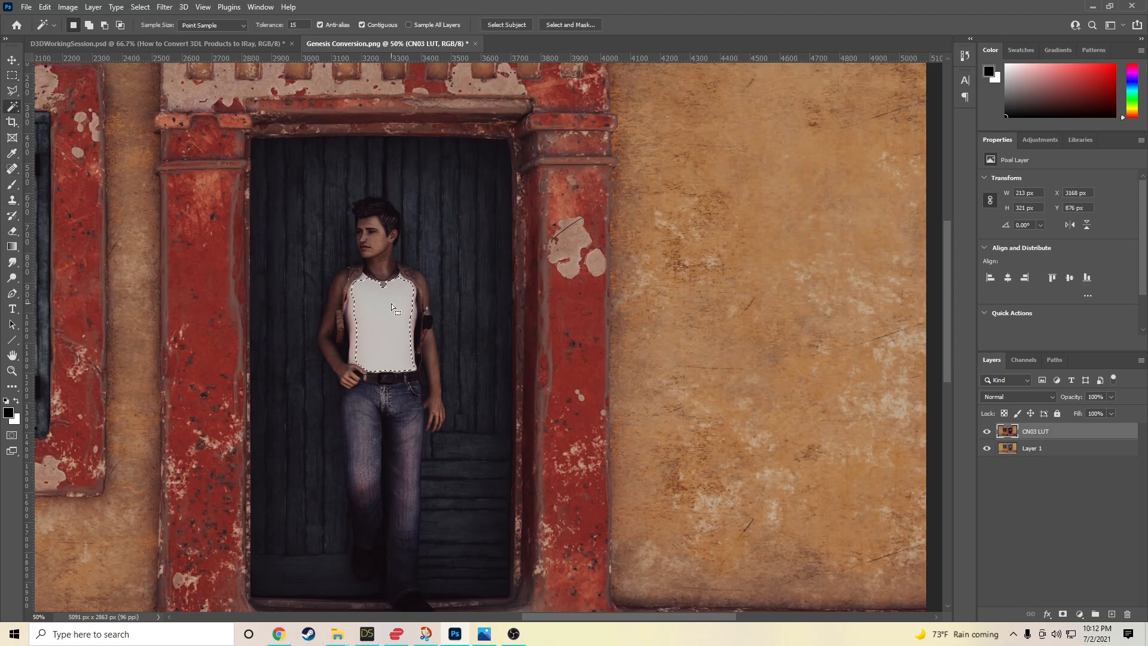
pyautogui.keyDown('shift'); pyautogui.click(353, 326); pyautogui.keyUp('shift')
pyautogui.keyDown('shift'); pyautogui.click(347, 314); pyautogui.keyUp('shift')
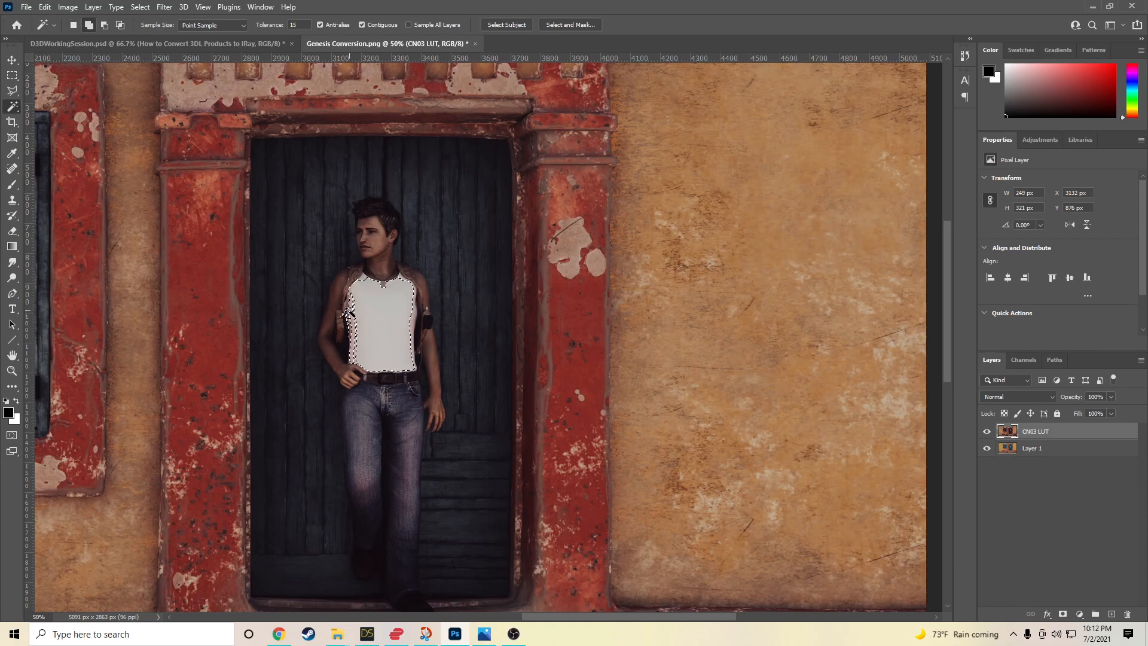
pyautogui.hotkey('ctrl', 'd')
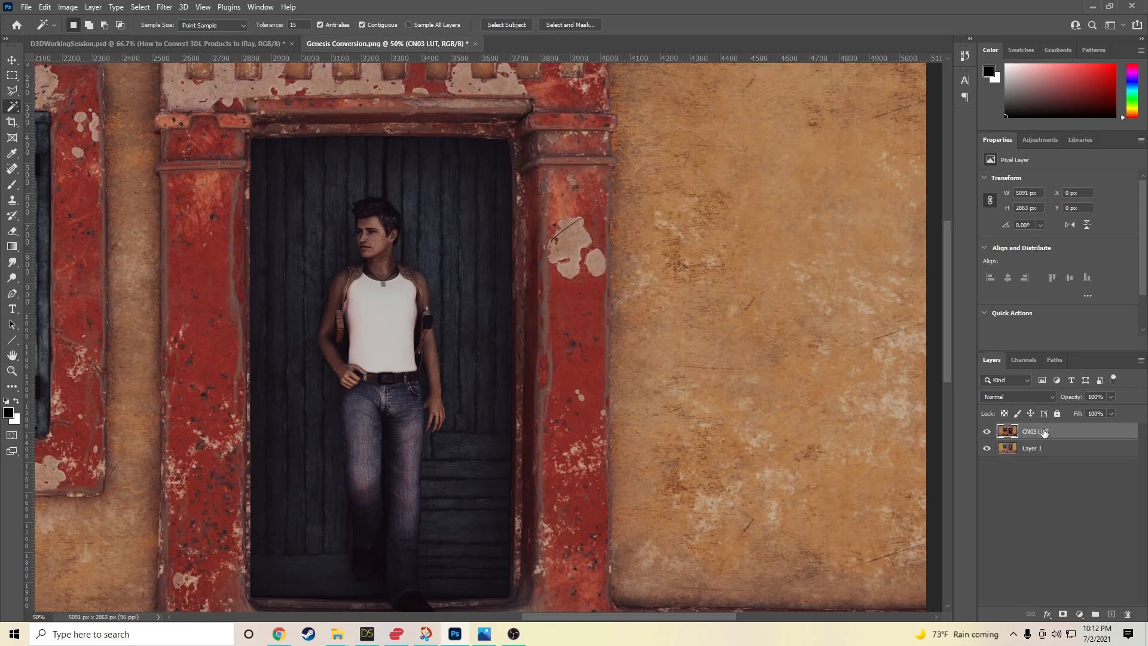
# - Paste the wall patch as a new layer over the man's torso and set its blend mode to Overlay
pyautogui.hotkey('ctrl', 'v')
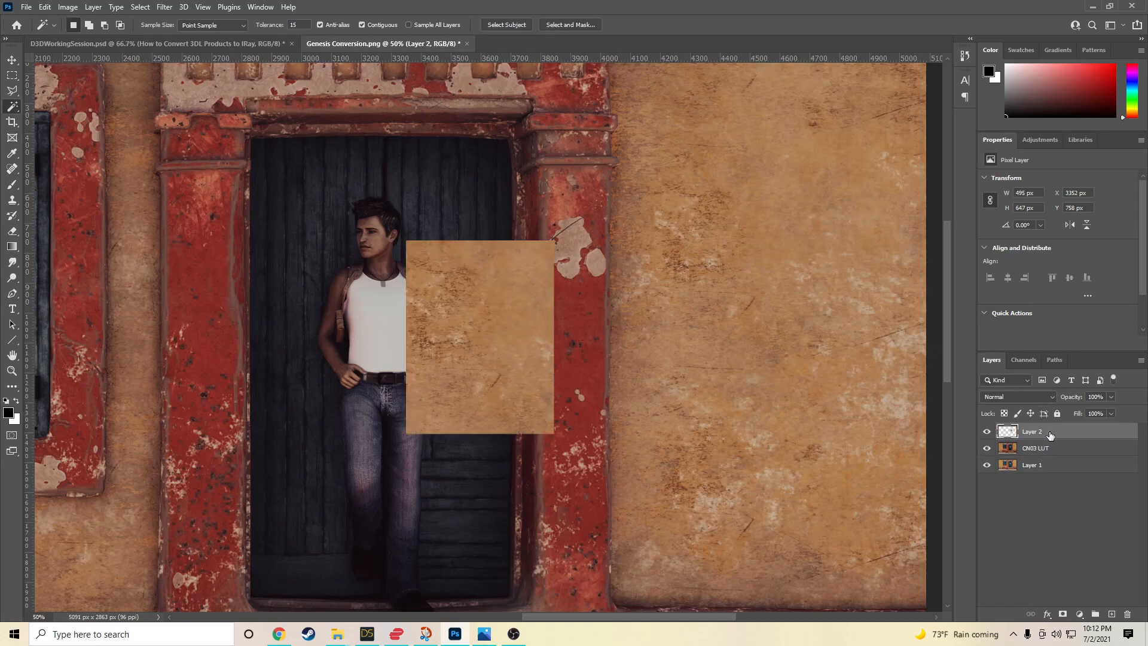
pyautogui.click(12, 60)
pyautogui.moveTo(463, 306); pyautogui.dragTo(372, 292)
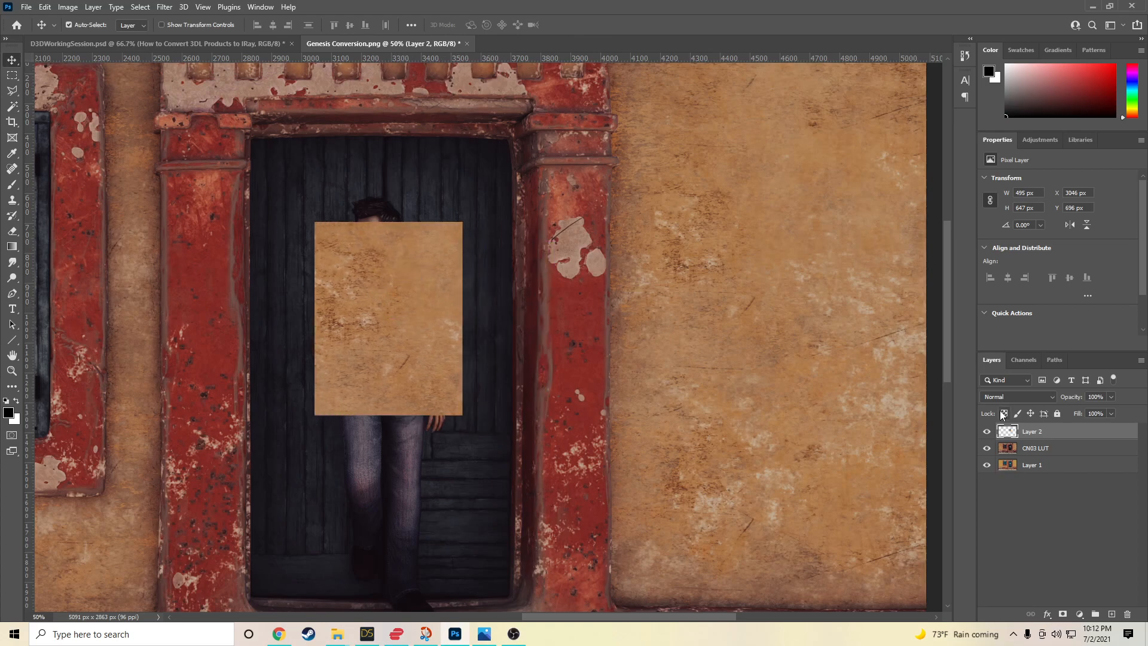
pyautogui.click(1052, 397)
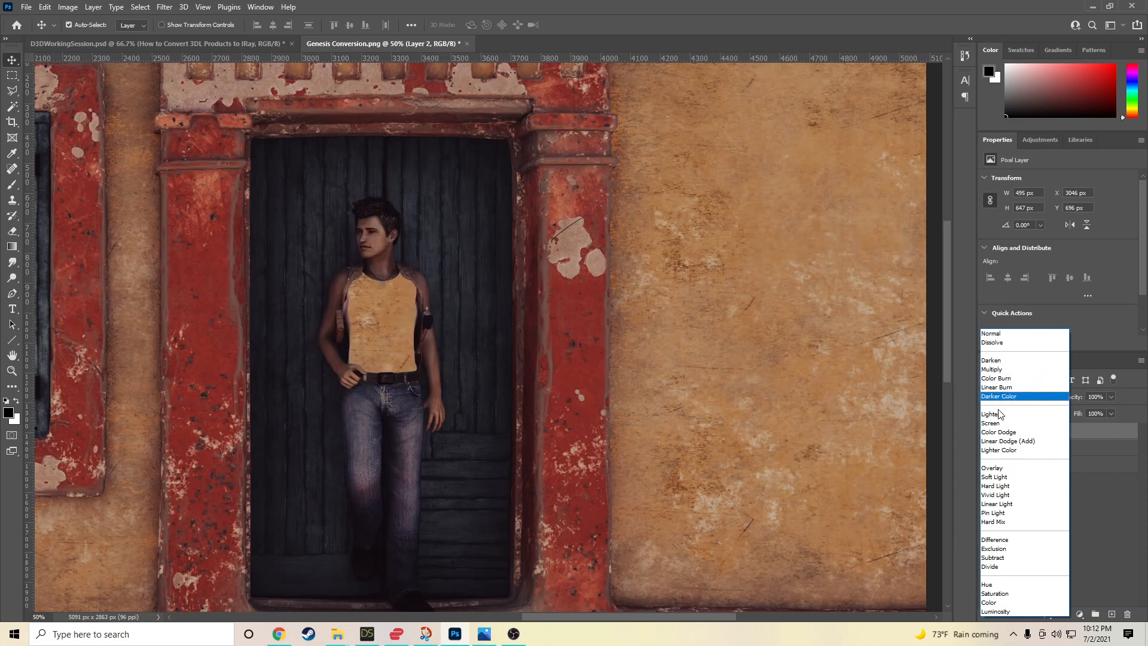
pyautogui.click(992, 467)
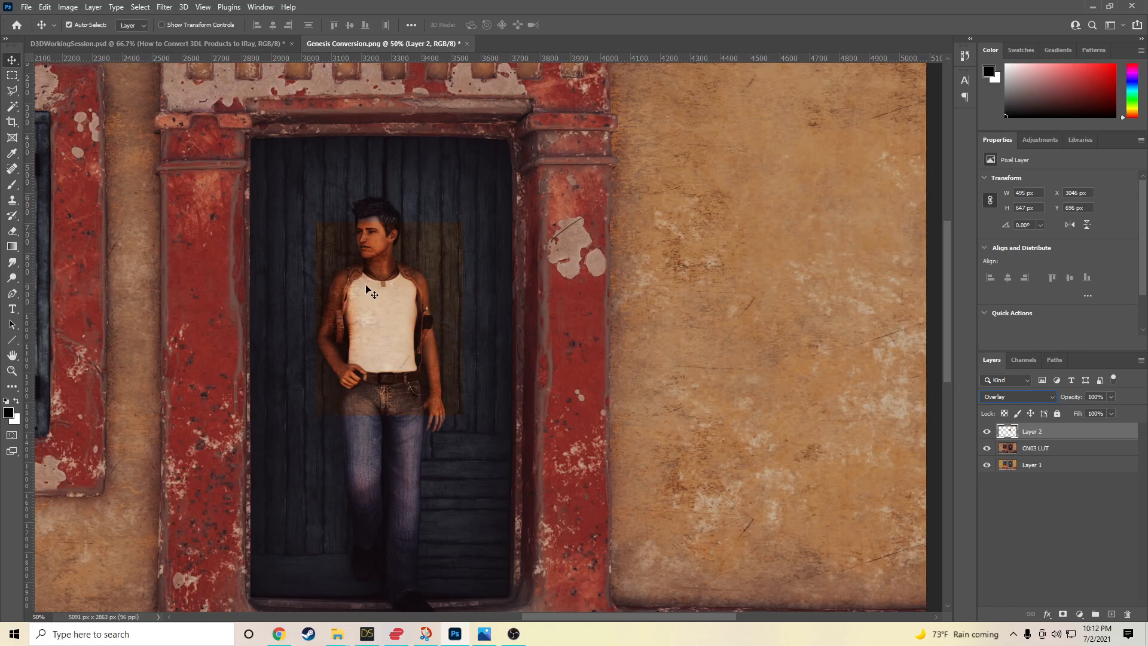
pyautogui.moveTo(385, 293)
pyautogui.mouseDown()
pyautogui.moveTo(371, 266)
pyautogui.moveTo(365, 272)
pyautogui.moveTo(380, 274)
pyautogui.mouseUp()
# - Try a lower opacity and other blend modes on the wall patch, keeping Overlay at 100% opacity
pyautogui.click(1108, 398)
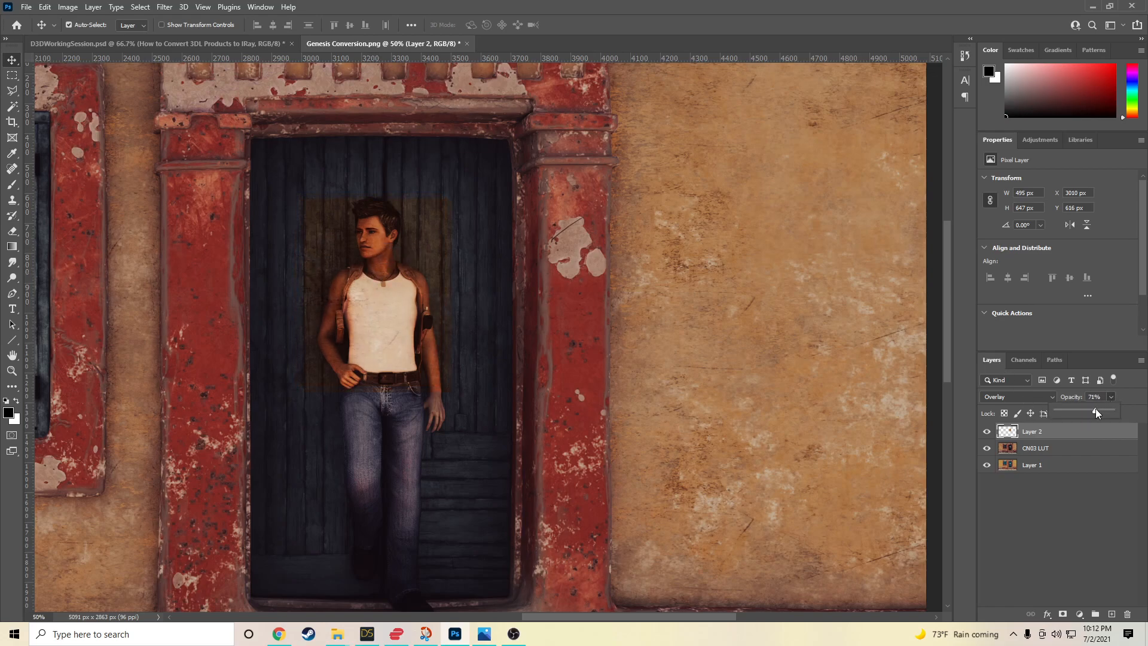
pyautogui.moveTo(1096, 408); pyautogui.dragTo(1147, 405)
pyautogui.click(1053, 396)
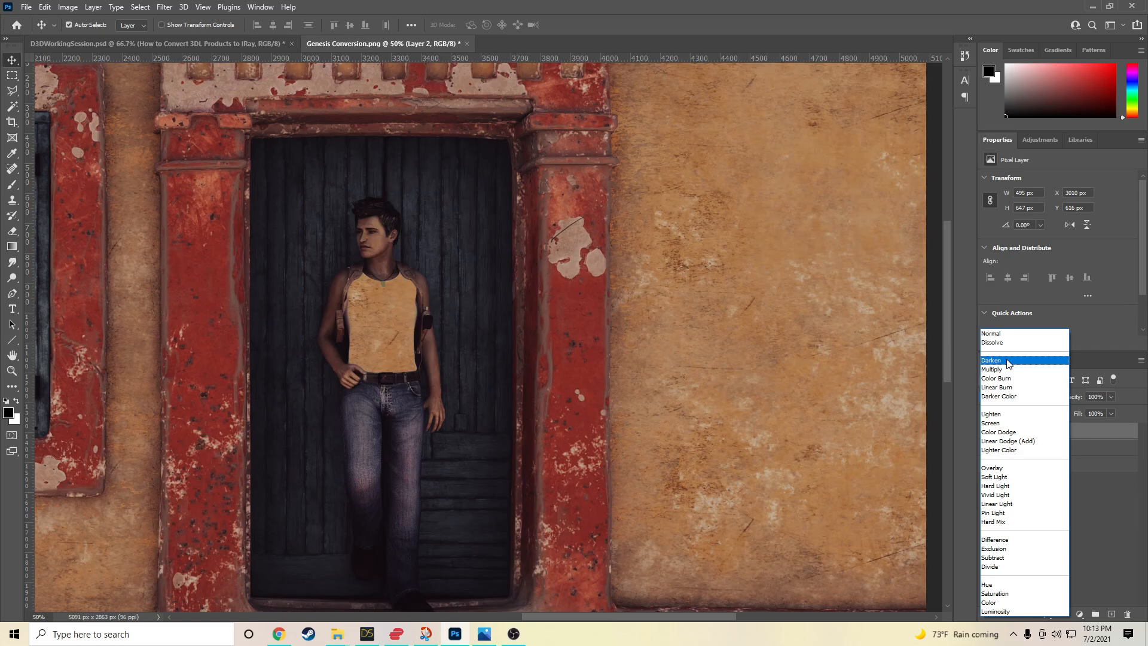
pyautogui.click(997, 472)
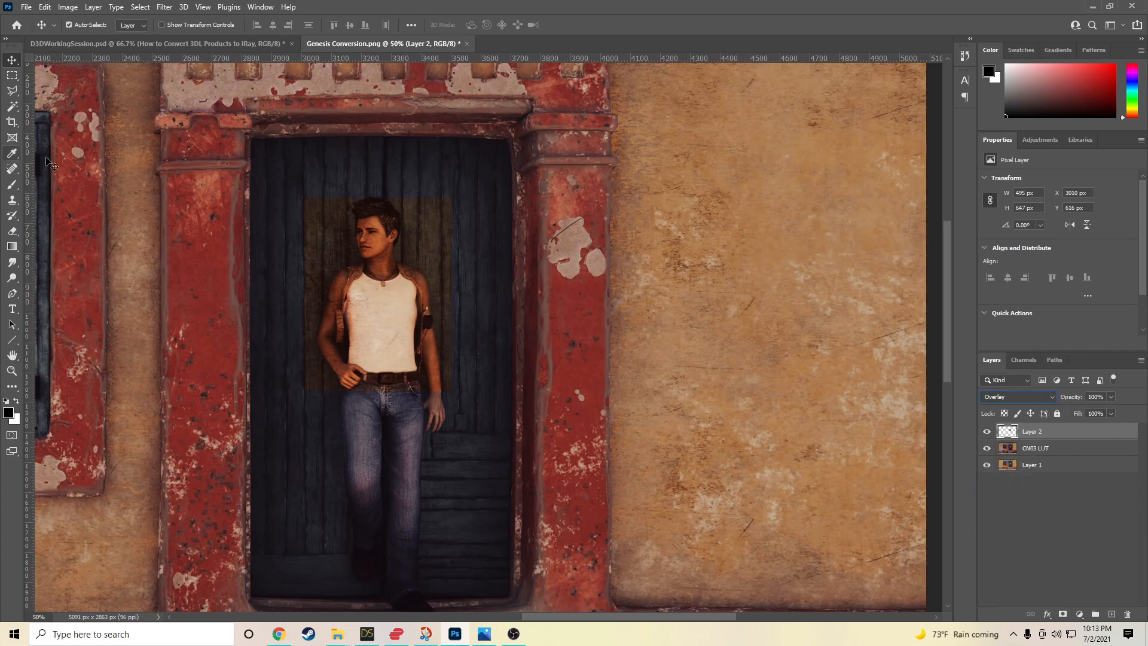
# - With the wall patch layer hidden, outline the white tank top with the Magnetic Lasso and invert the selection
pyautogui.click(988, 436)
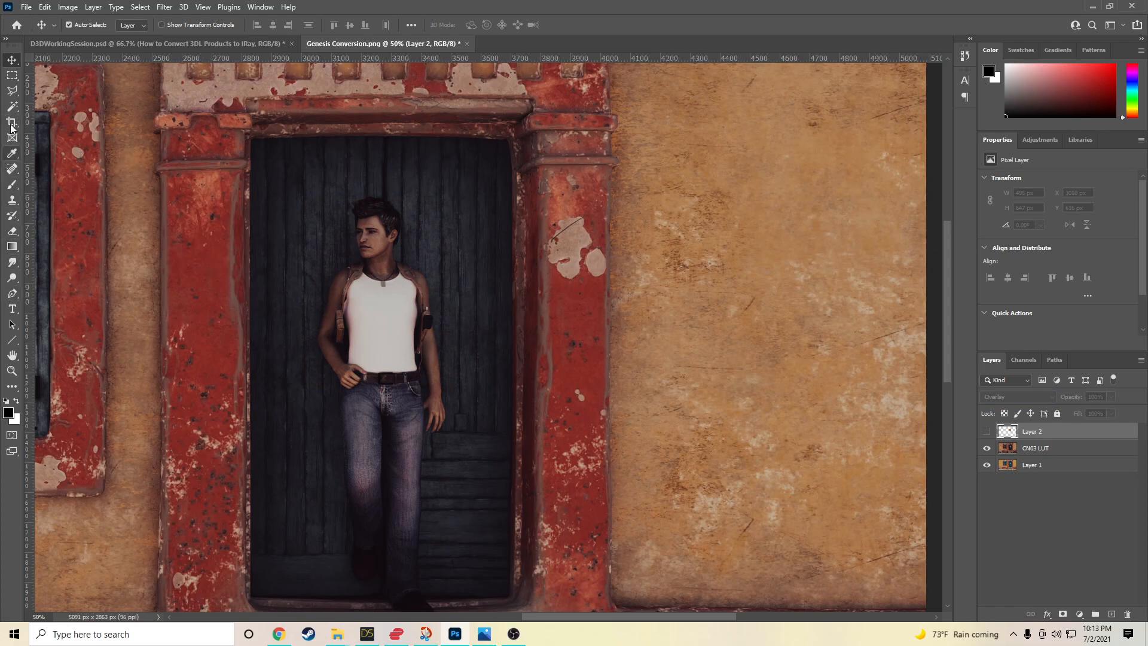
pyautogui.click(12, 107)
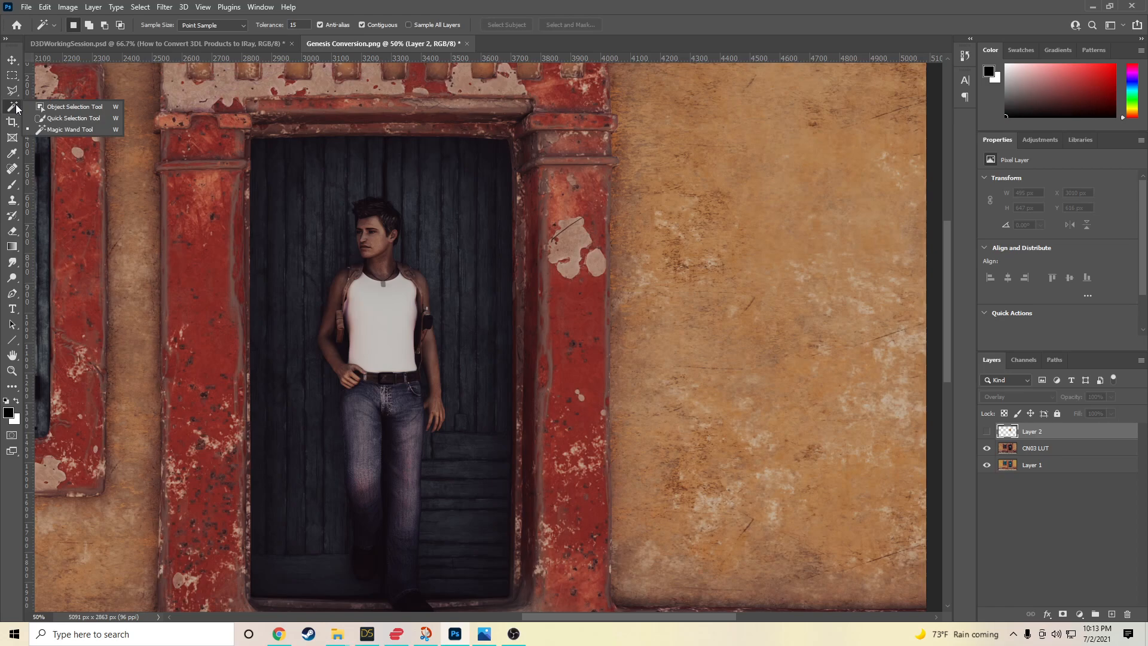
pyautogui.click(71, 129)
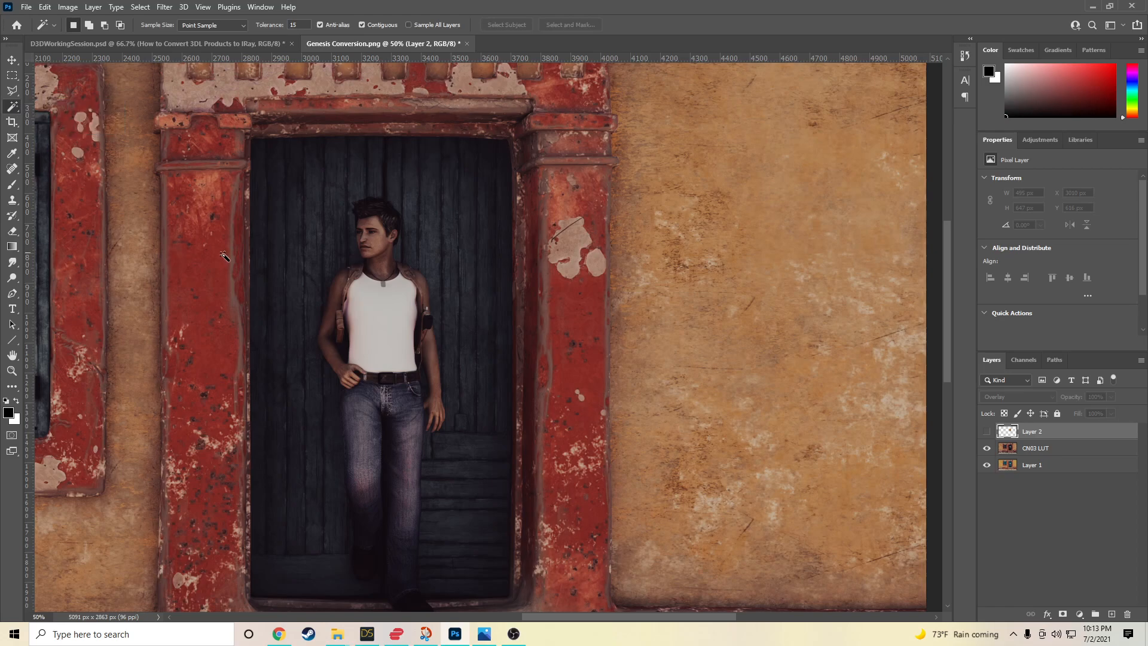
pyautogui.click(12, 90)
pyautogui.click(70, 114)
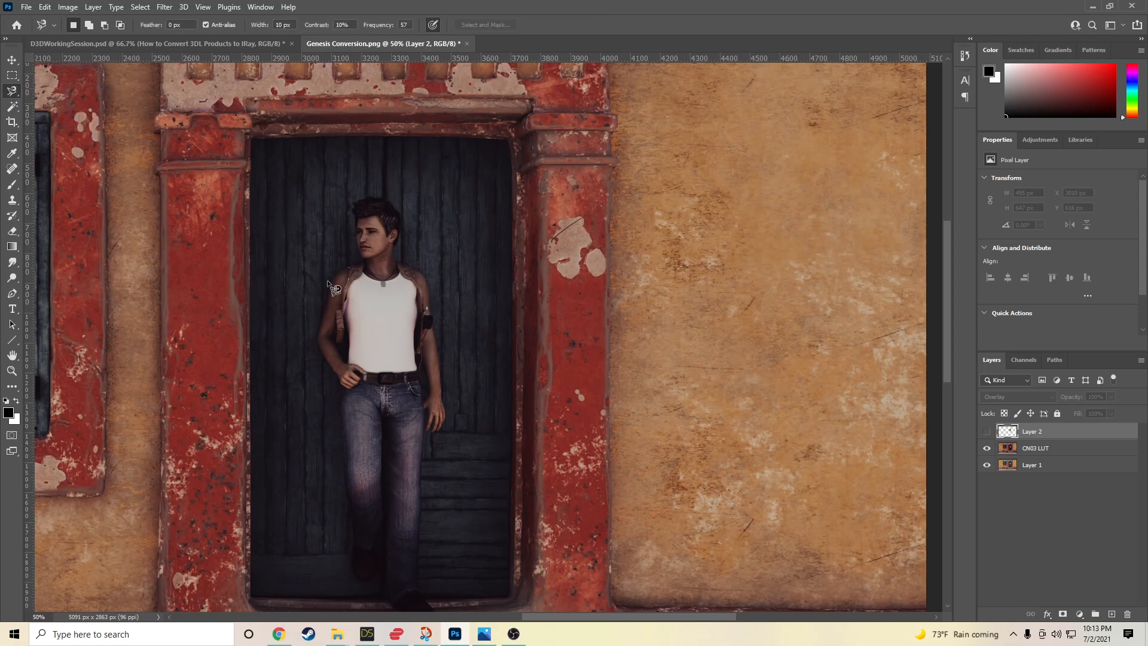
pyautogui.click(357, 277)
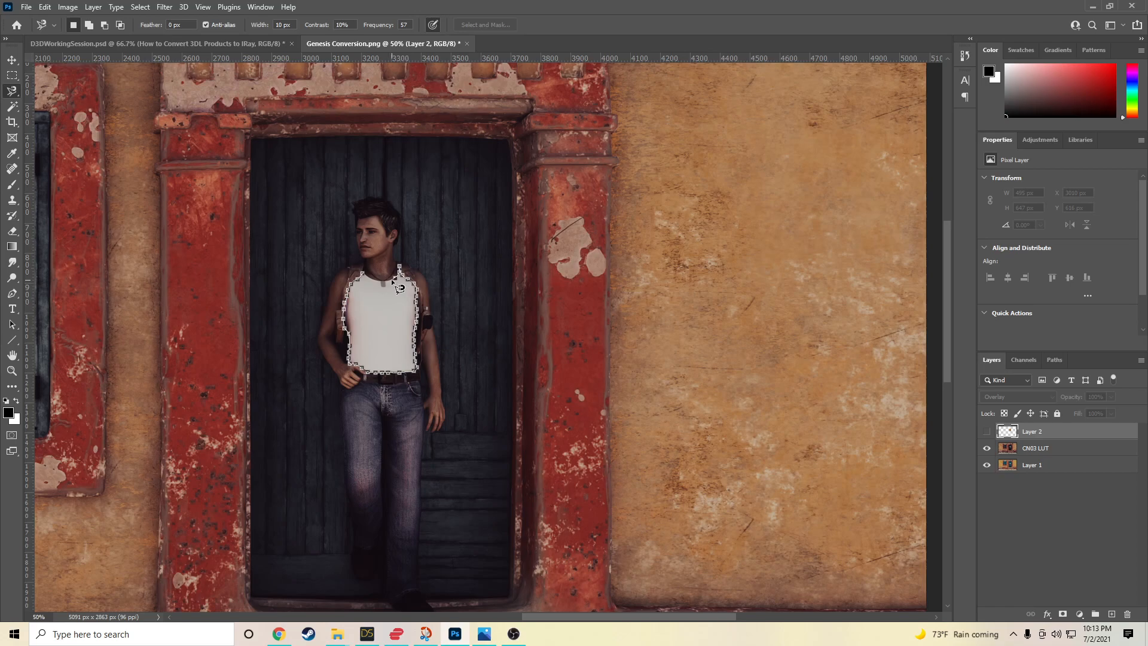
pyautogui.click(361, 276)
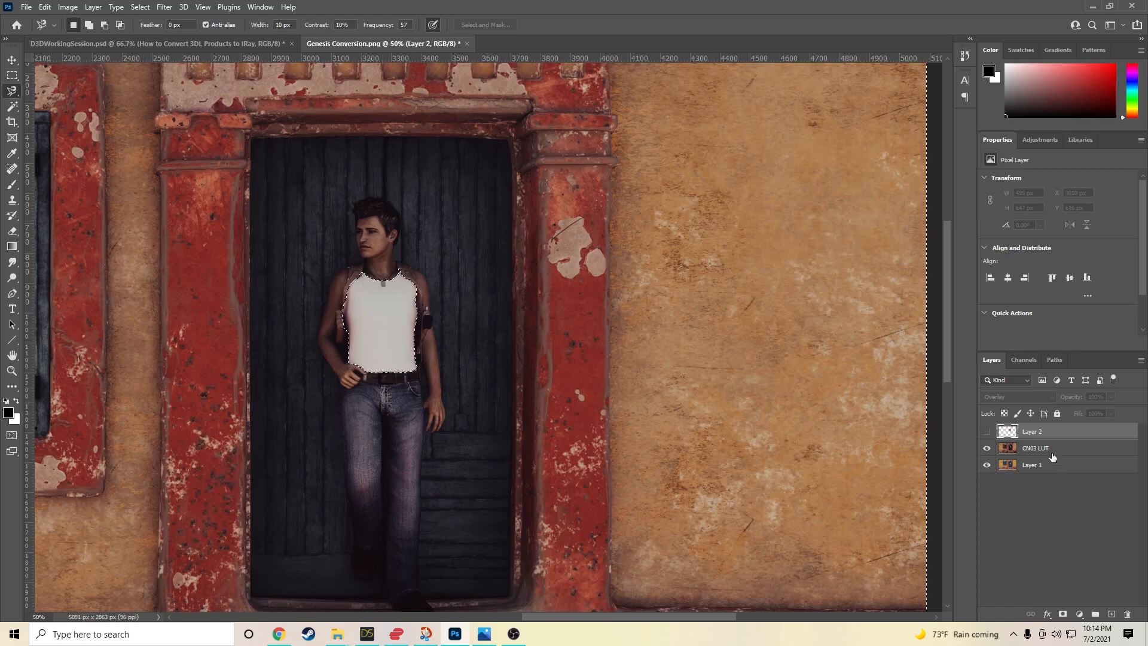
# - Show the wall patch layer again and delete its pixels outside the tank top outline
pyautogui.click(986, 431)
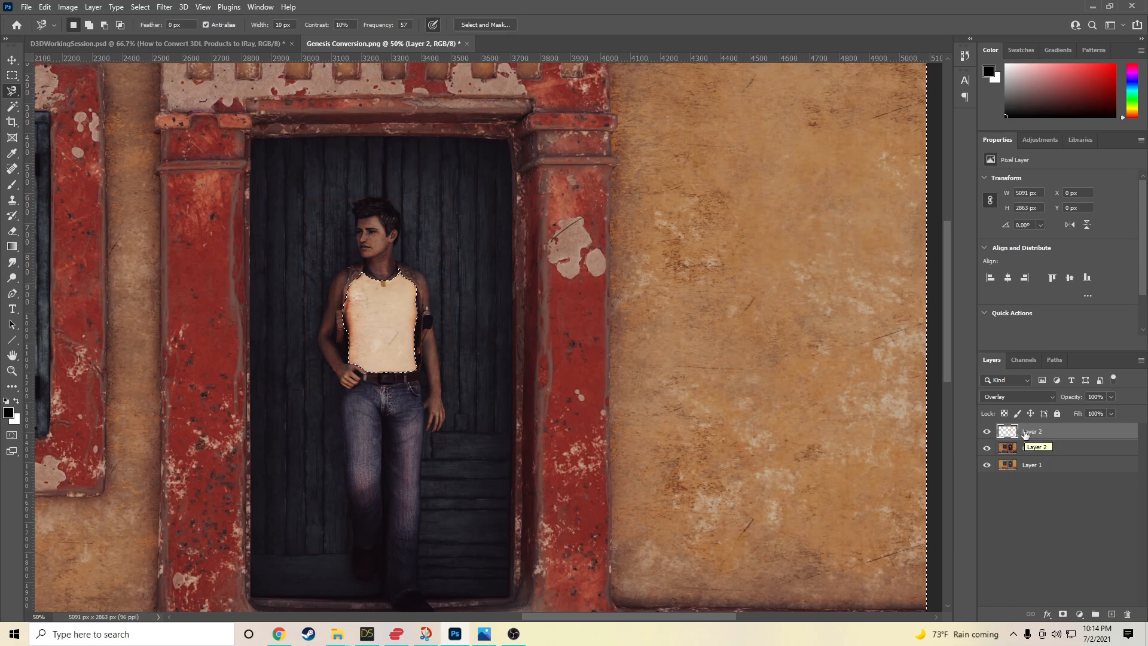
pyautogui.press('Delete')
pyautogui.hotkey('ctrl', 'd')
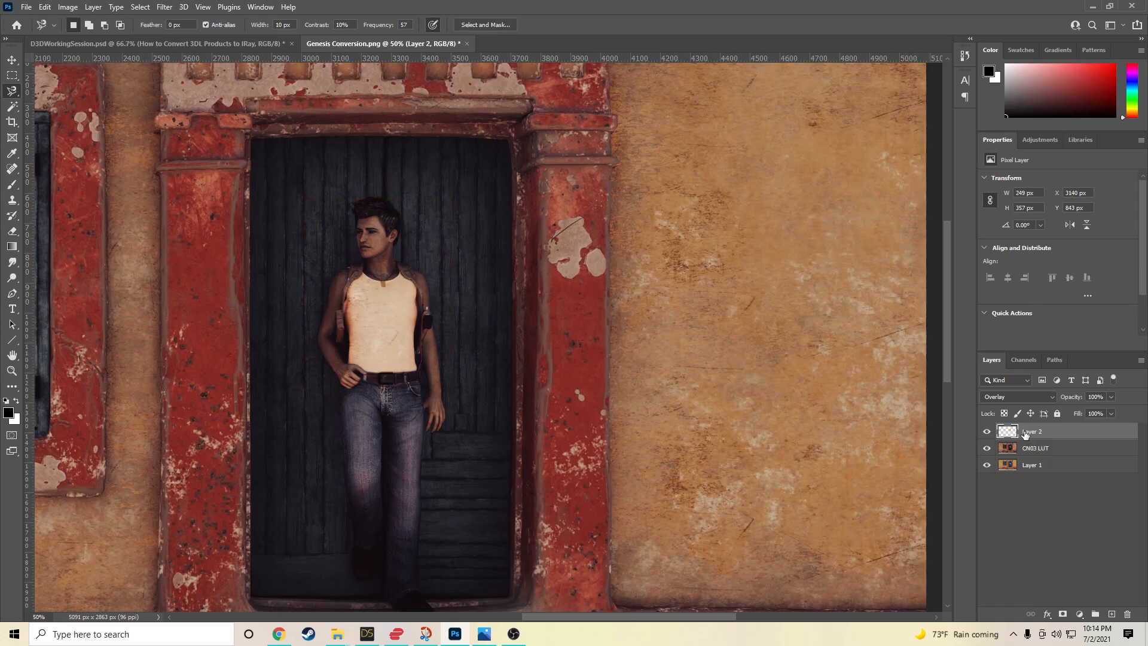
# - Outline the necklace pendant with the Polygonal Lasso and remove the wall texture covering it
pyautogui.click(12, 371)
pyautogui.click(383, 283)
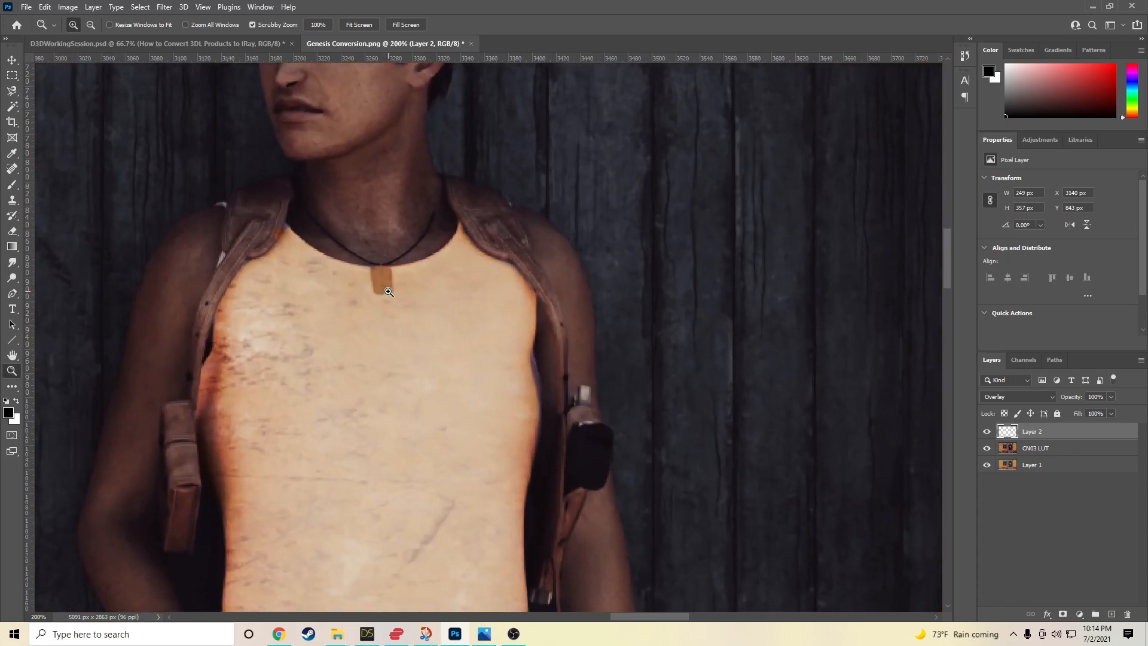
pyautogui.click(389, 292)
pyautogui.click(13, 92)
pyautogui.click(59, 103)
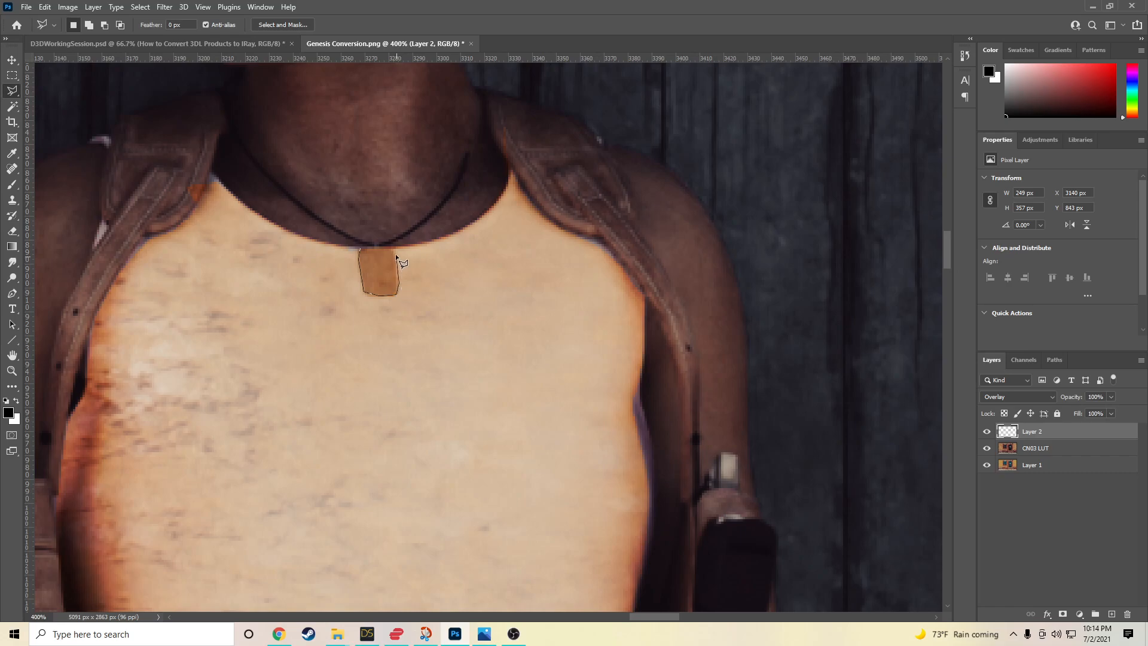
pyautogui.click(365, 245)
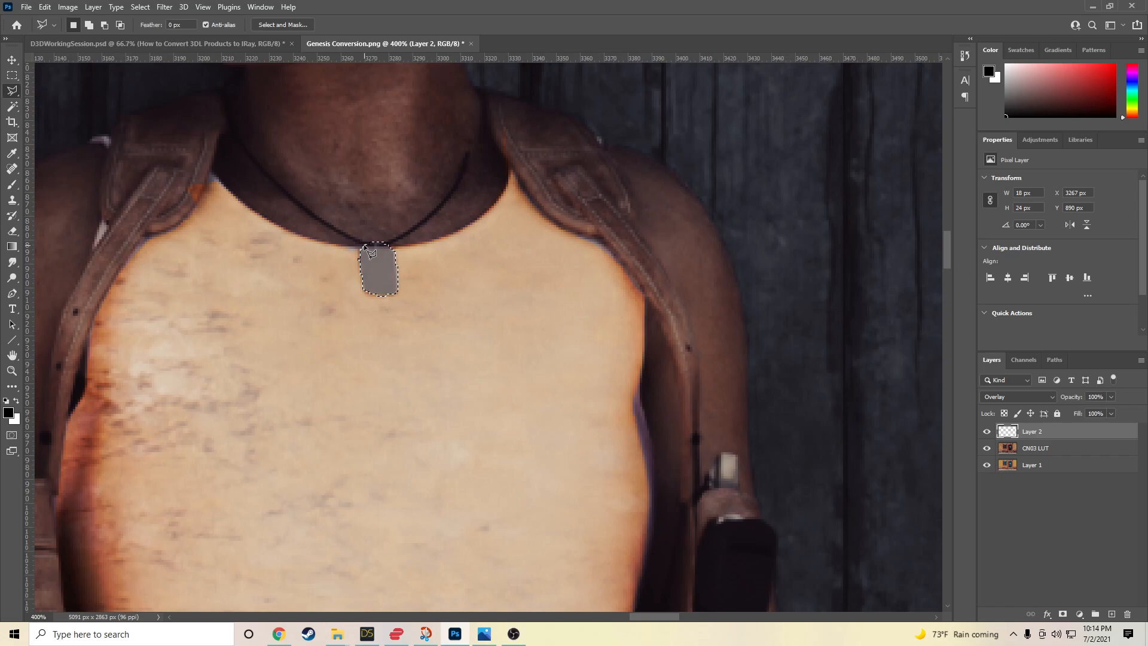
pyautogui.hotkey('ctrl', 'd')
# - Rename the tank top texture layer Dirt
pyautogui.doubleClick(1035, 435)
pyautogui.click(1127, 186)
pyautogui.write('Dirt')
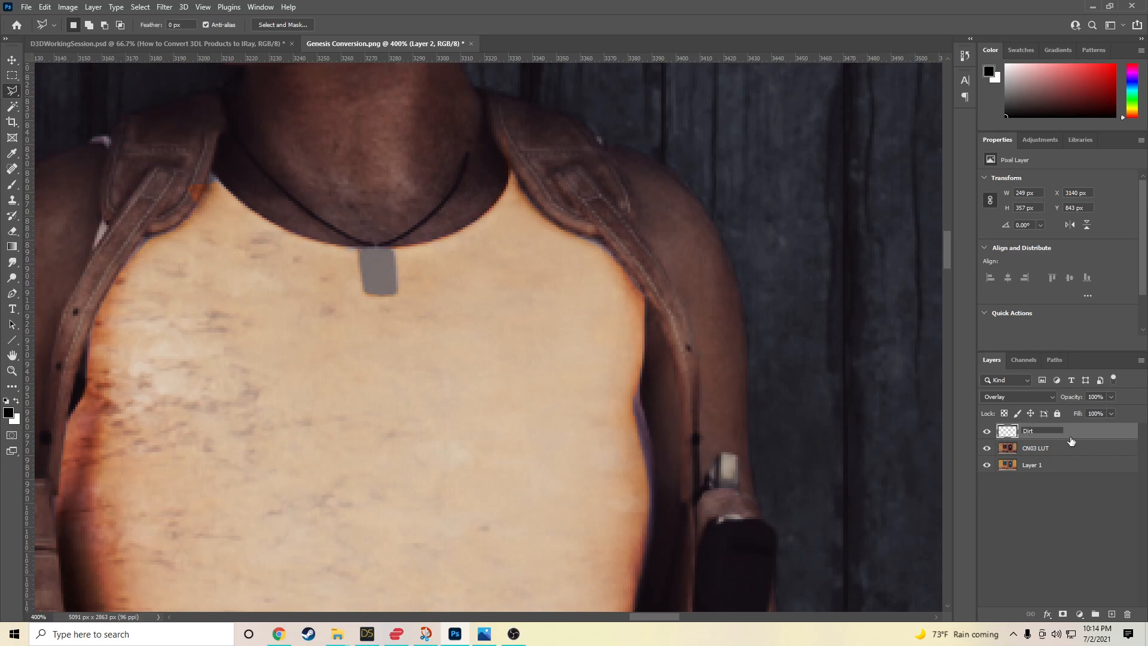
pyautogui.click(1103, 432)
# - Compare the whole image with and without the Dirt layer, and delete that layer
pyautogui.hotkey('ctrl', '0')
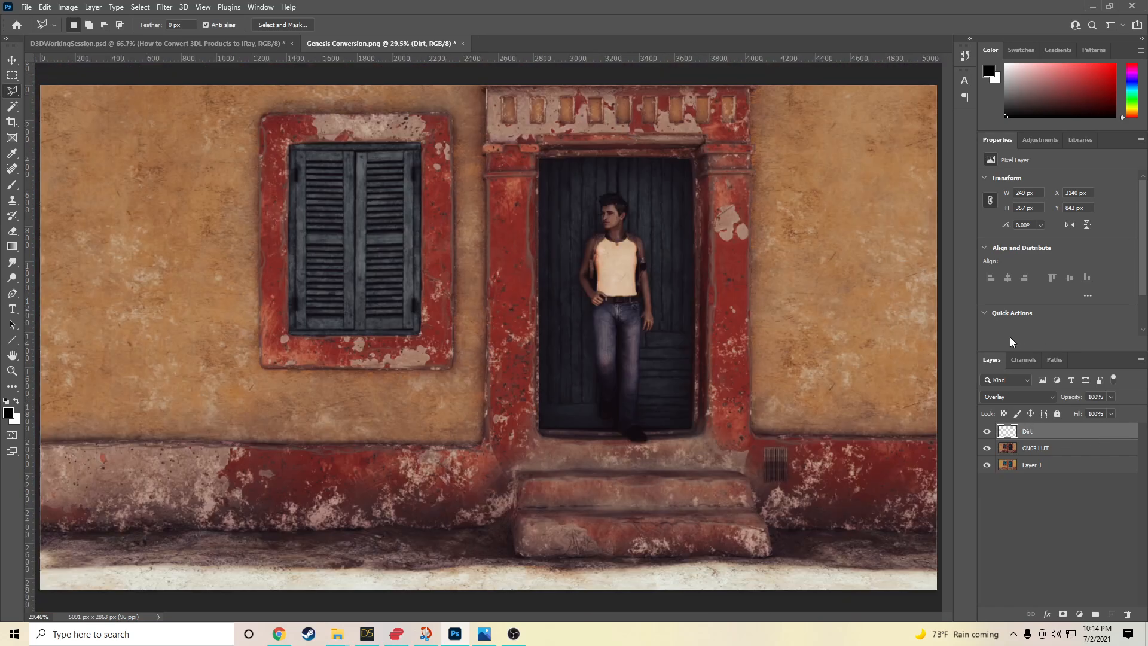
pyautogui.click(1110, 397)
pyautogui.click(987, 432)
pyautogui.click(988, 432)
pyautogui.click(987, 431)
pyautogui.click(987, 432)
pyautogui.click(987, 432)
pyautogui.press('Delete')
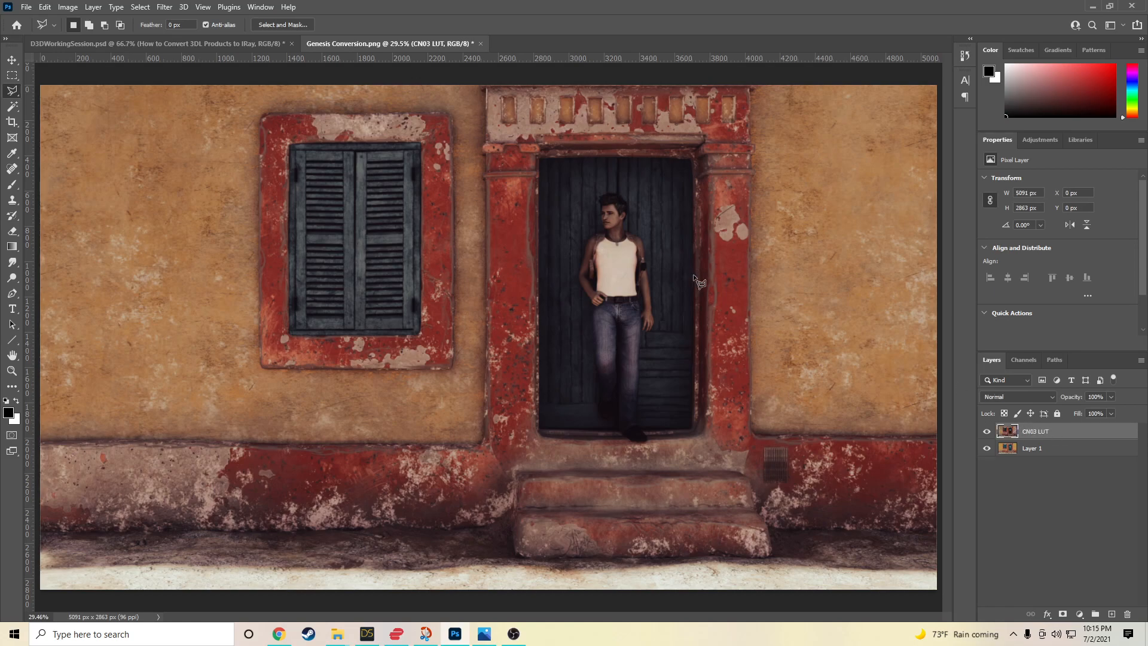
# - Save the graded image as a Photoshop file named TheDude in the RandomRenders folder, with Maximize Compatibility on
pyautogui.click(11, 63)
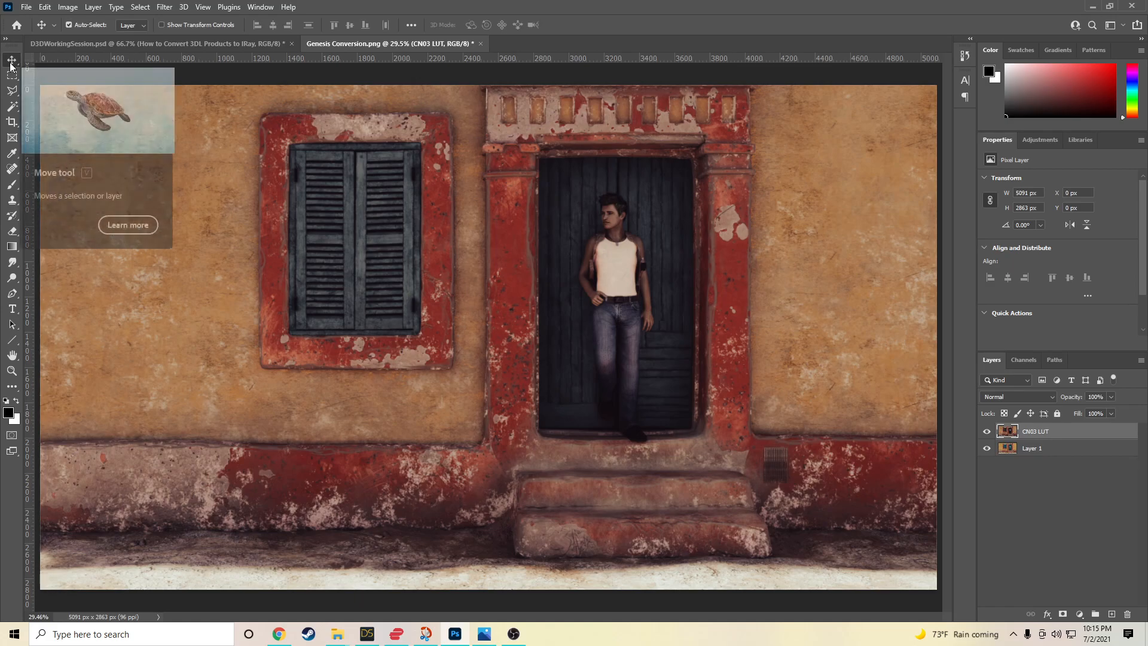
pyautogui.click(26, 7)
pyautogui.click(80, 153)
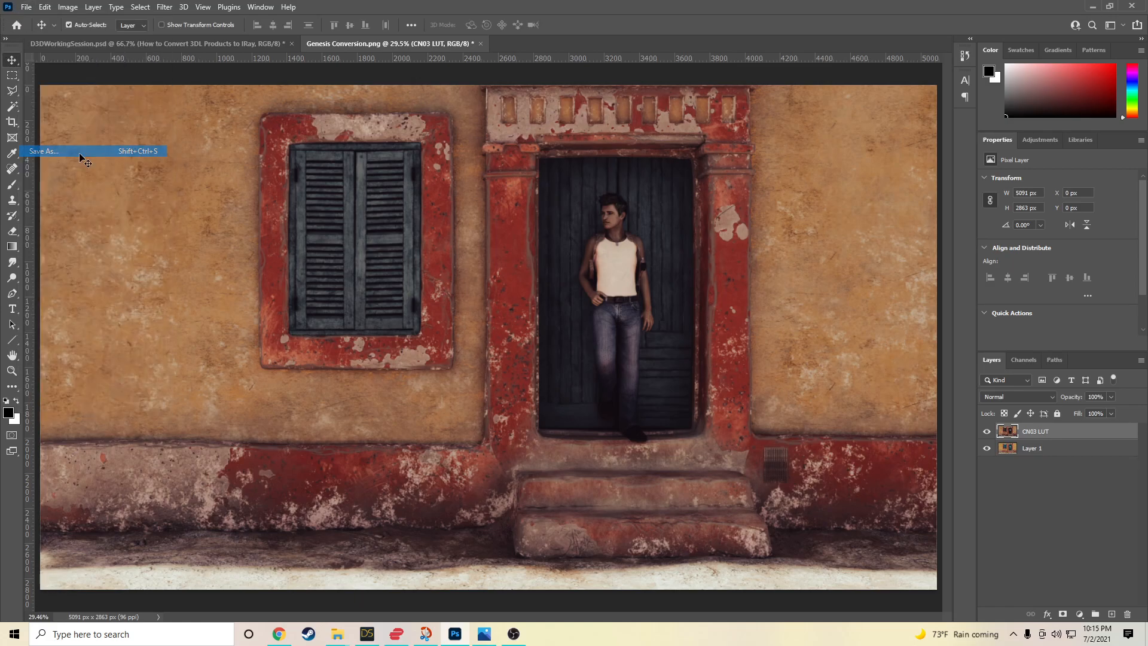
pyautogui.click(658, 423)
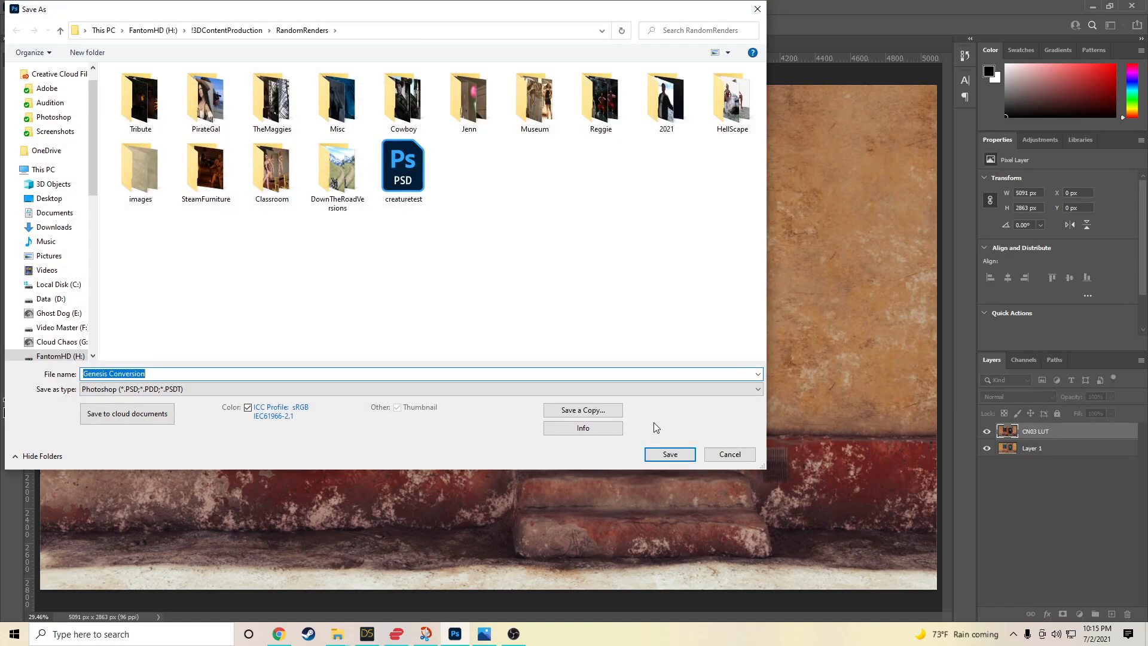
pyautogui.write('TheDude')
pyautogui.click(668, 455)
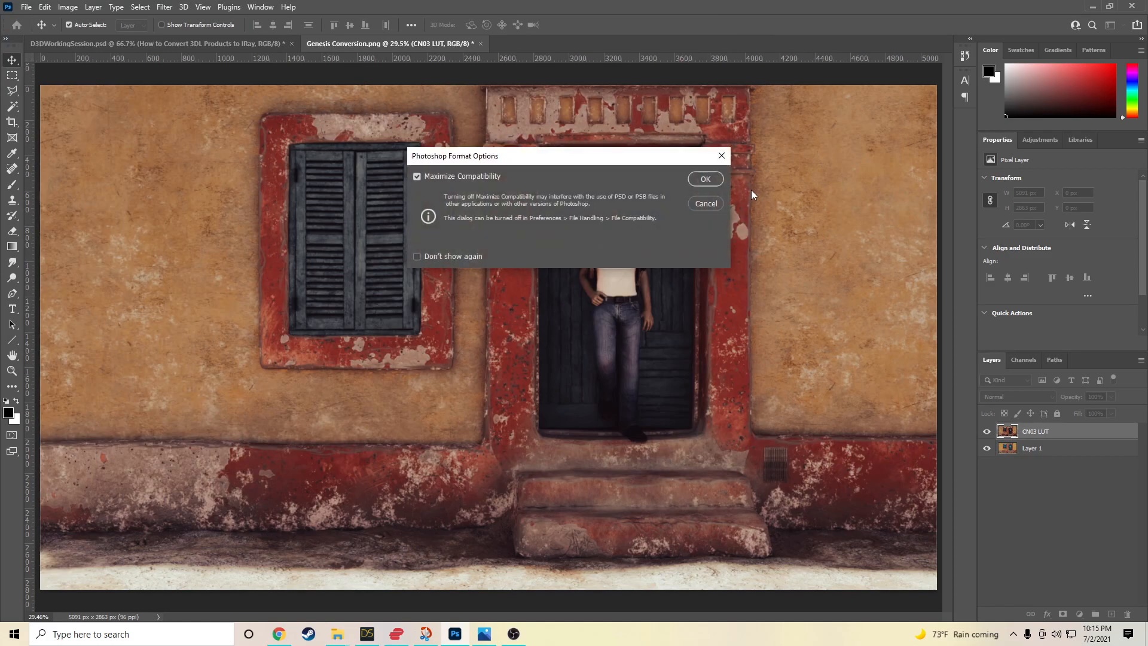
pyautogui.click(710, 180)
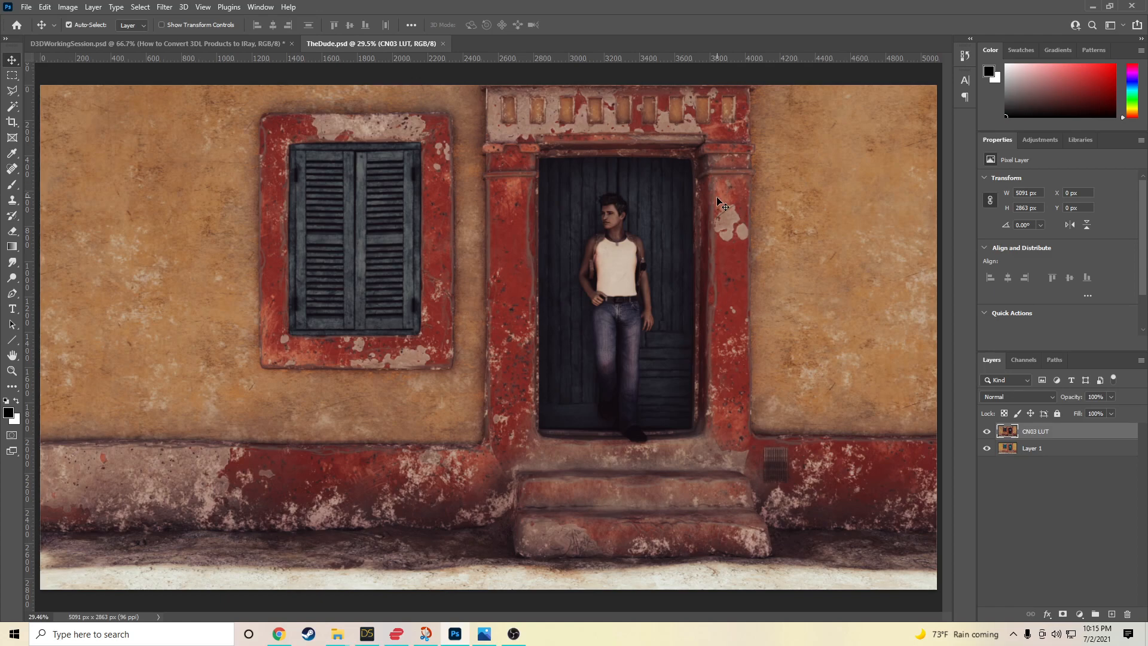
# - Switch to OBS Studio, transition the program output to the Desktop scene, and get its window out of the way of the image
pyautogui.click(513, 635)
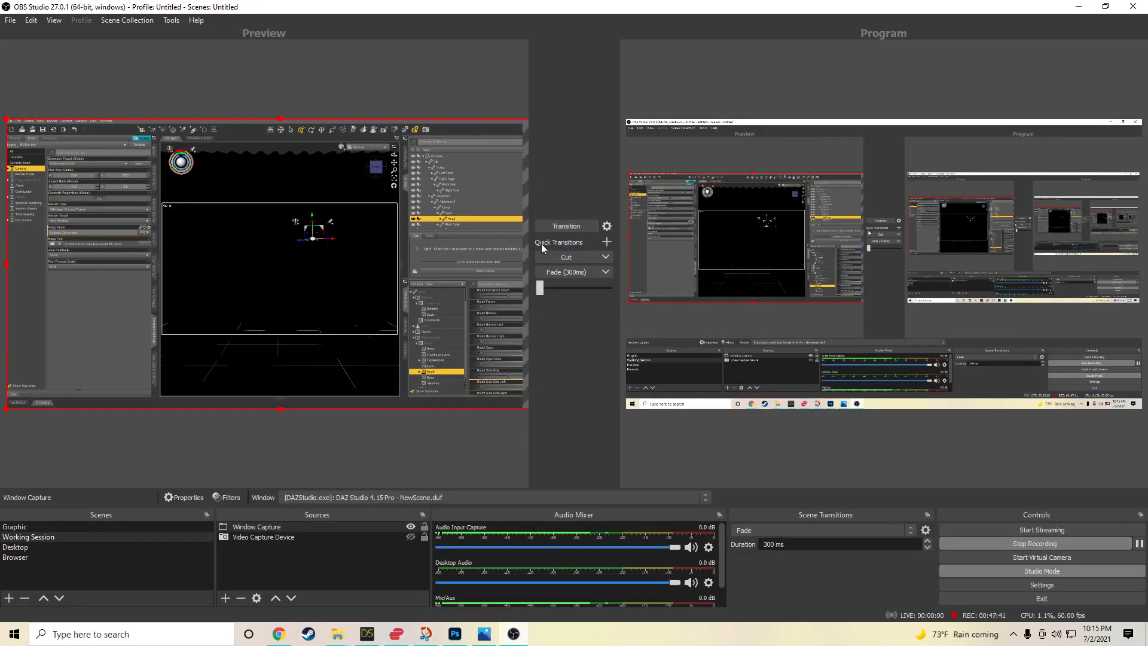
pyautogui.click(32, 546)
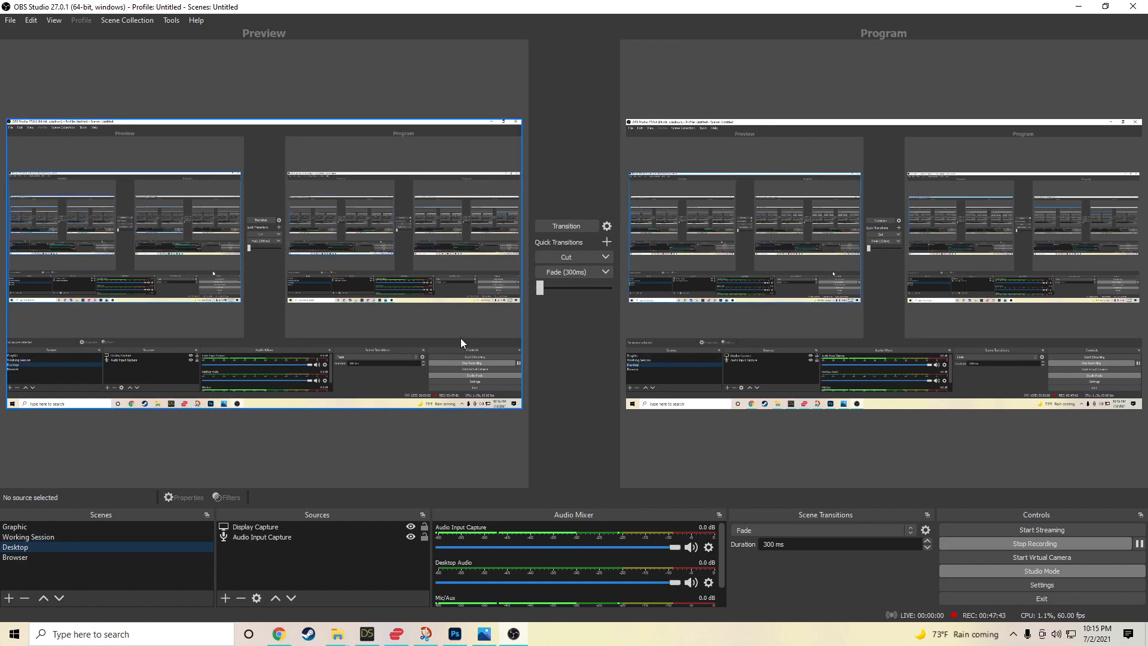
pyautogui.click(562, 226)
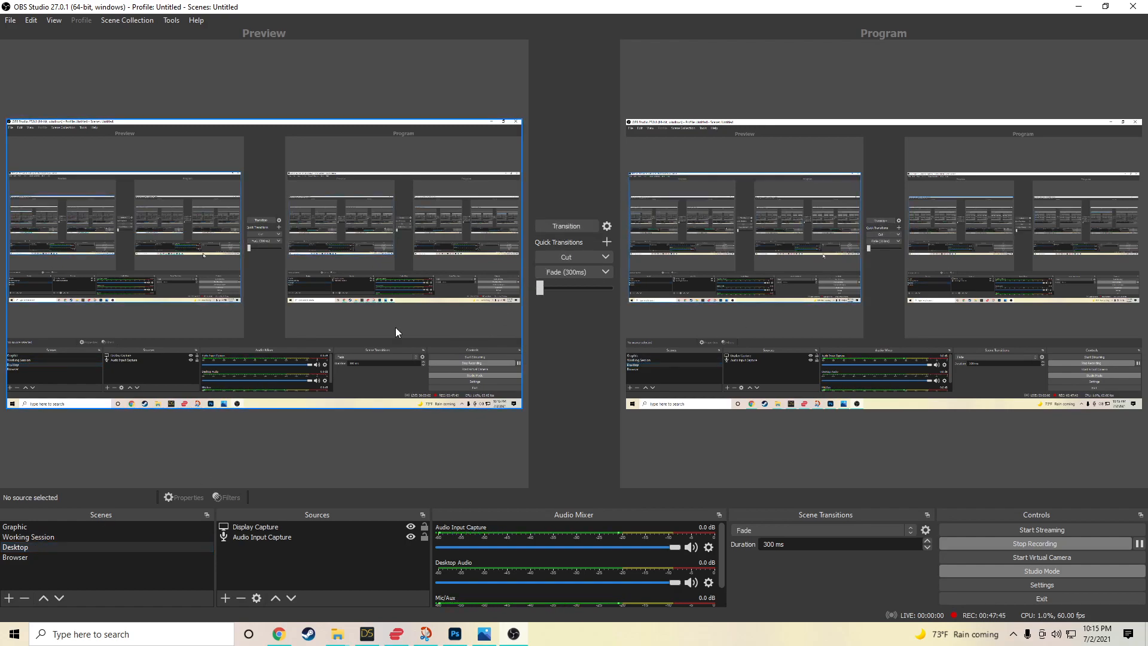
pyautogui.click(569, 225)
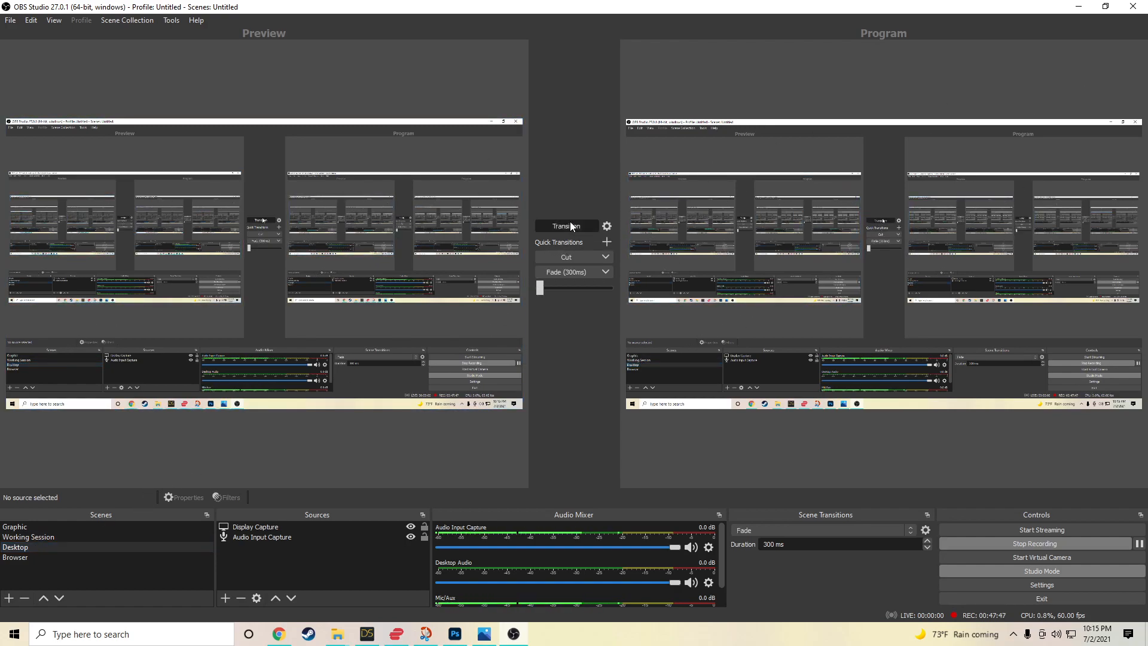
pyautogui.click(1105, 7)
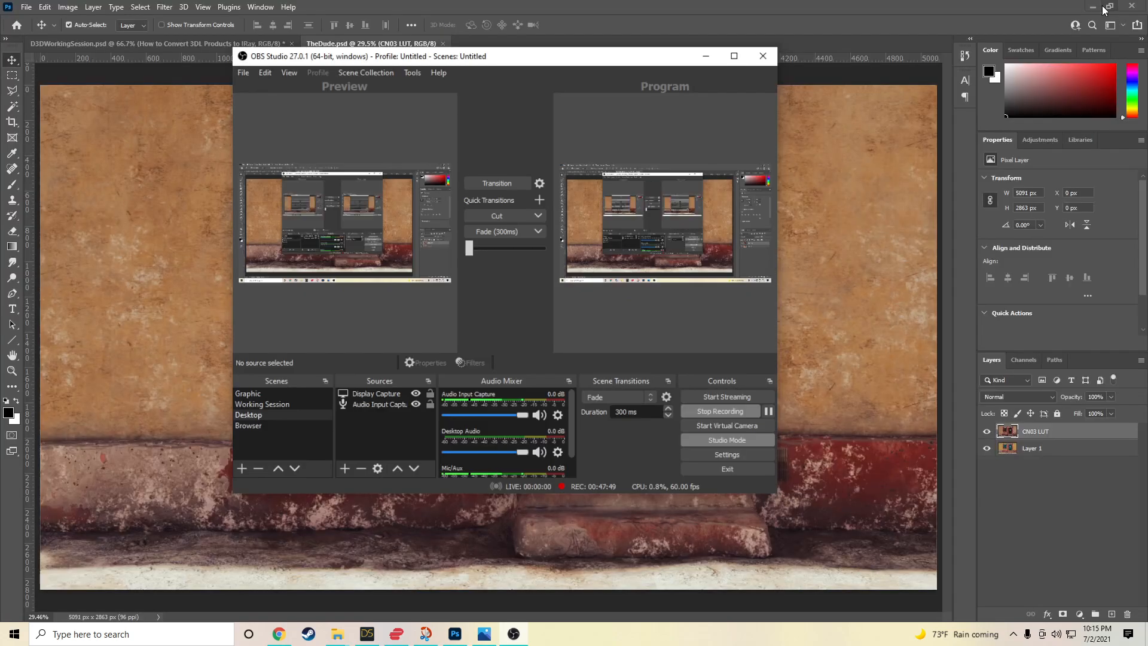
pyautogui.click(729, 84)
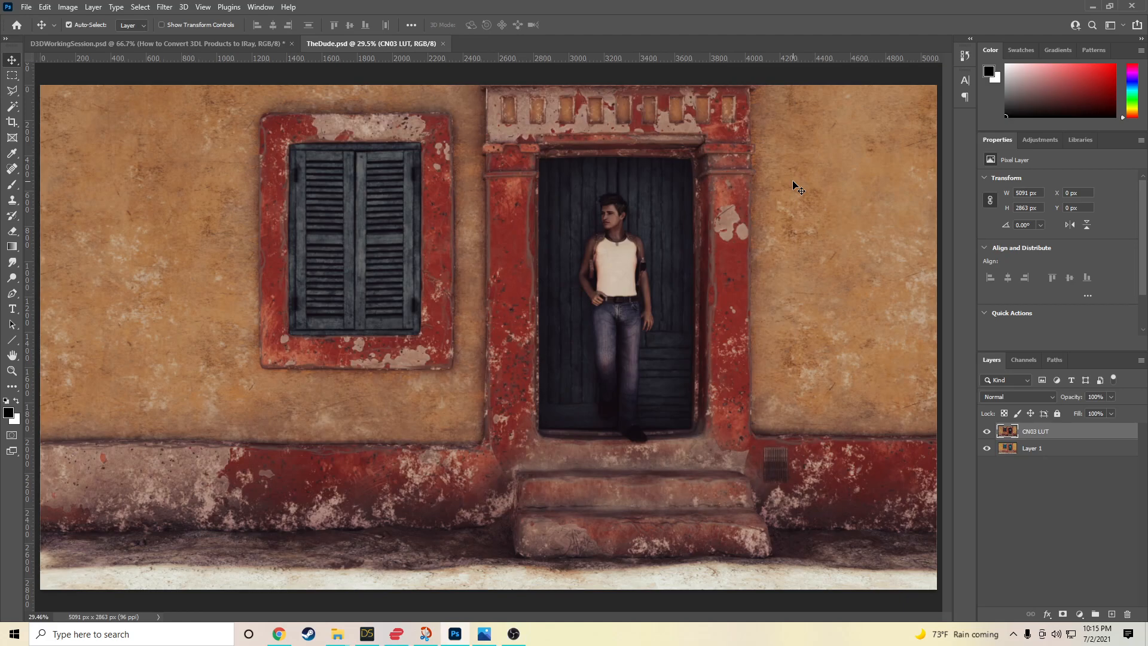
# - Cycle through the screen modes to view the finished doorway image full screen, ending in the standard mode
pyautogui.press('f')
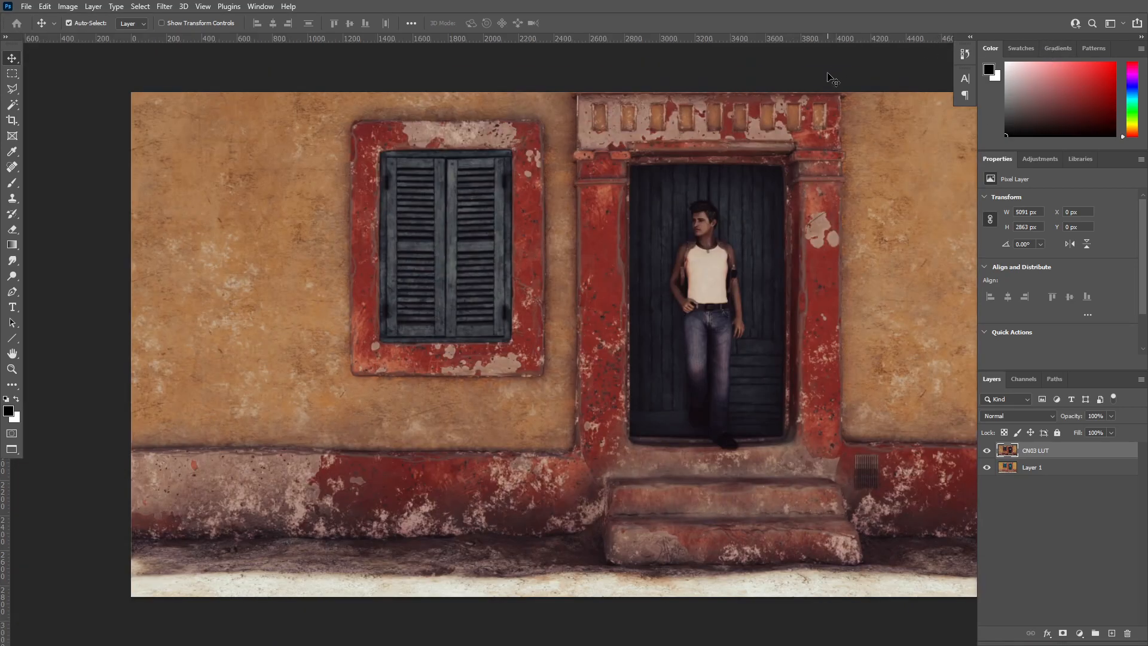
pyautogui.press('f')
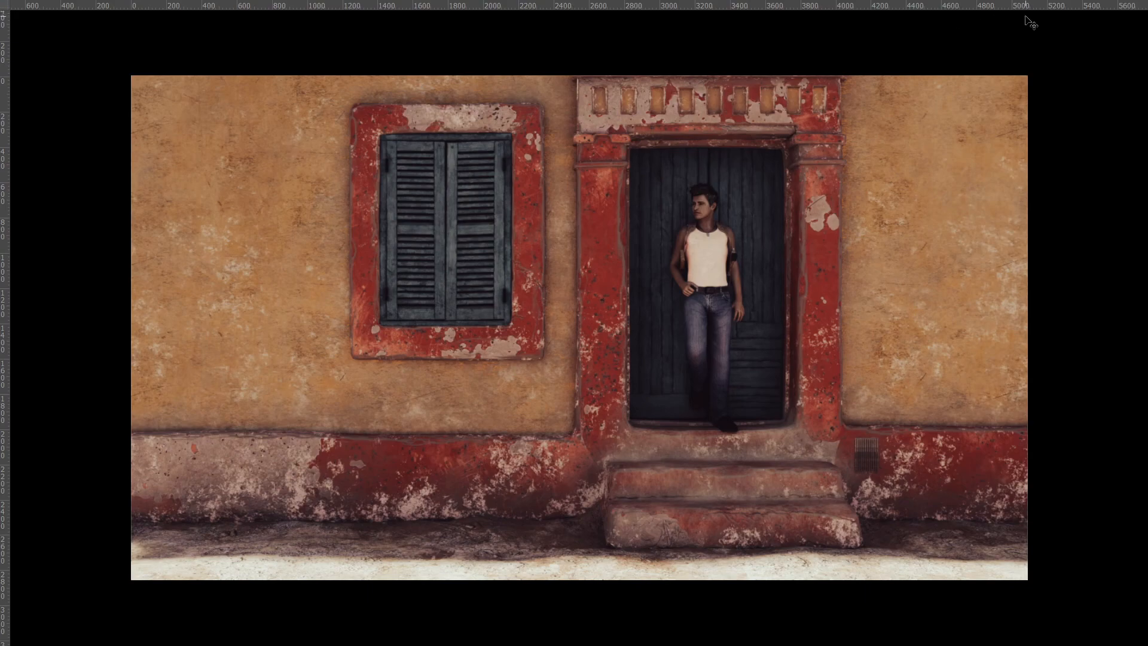
pyautogui.press('f')
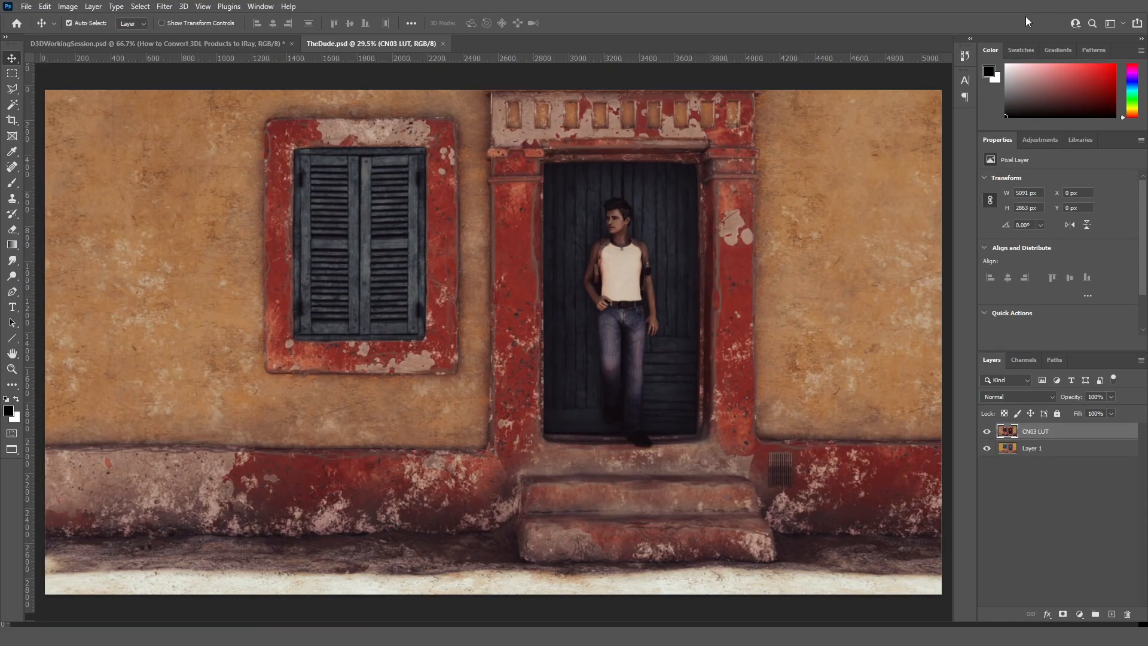
pyautogui.press('f')
pyautogui.press('f')
pyautogui.press('f')
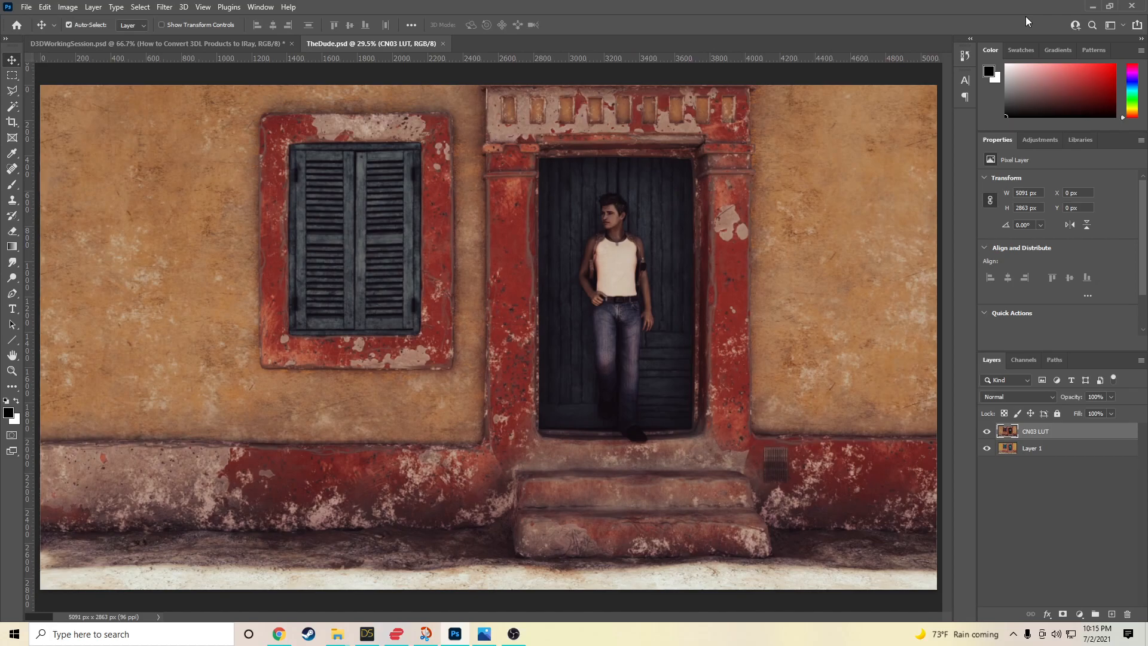
# - Maximize the Photoshop window again after moving it, and present the graded image in full-screen mode before returning to the workspace
pyautogui.moveTo(1046, 6); pyautogui.dragTo(1028, 27)
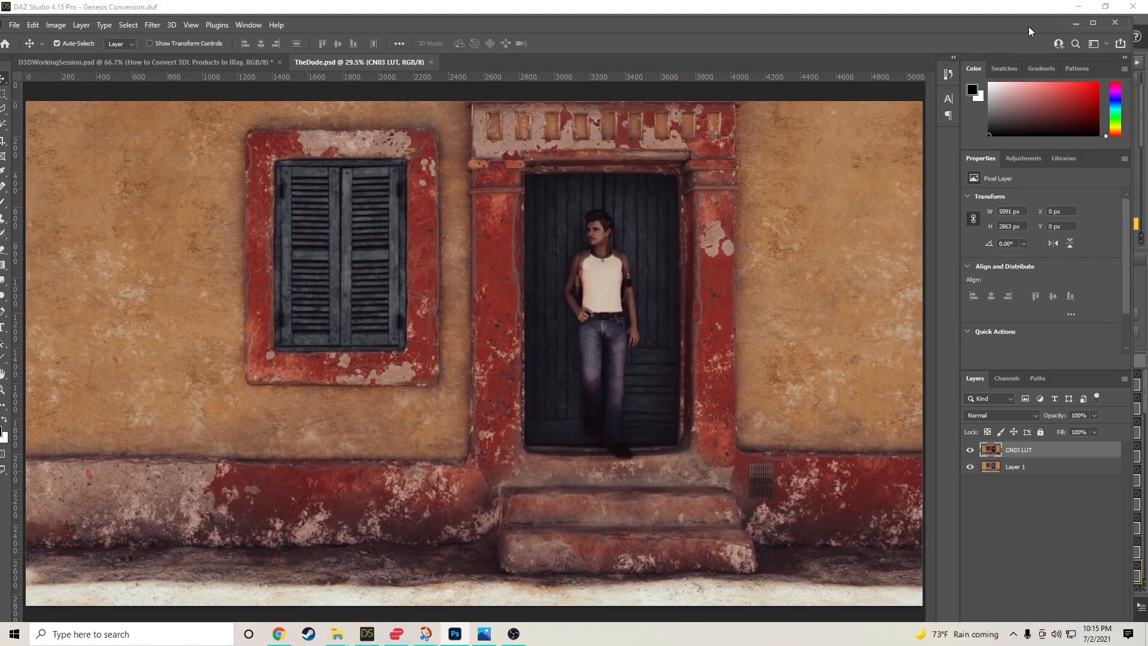
pyautogui.click(1093, 26)
pyautogui.press('f')
pyautogui.press('f')
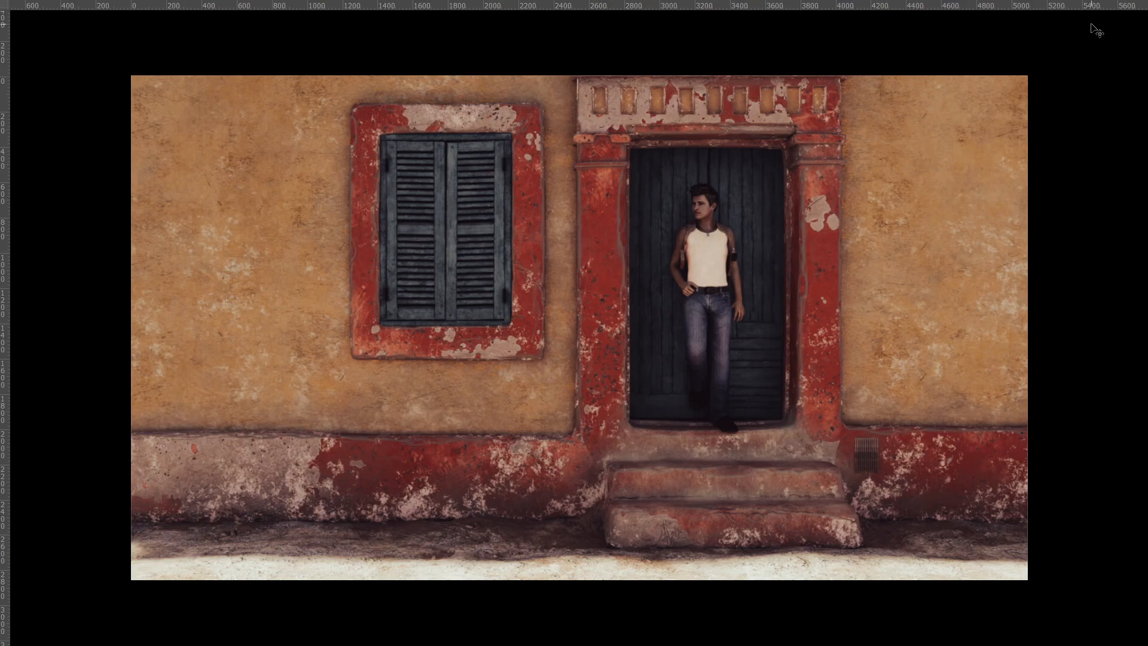
pyautogui.press('super')
pyautogui.press('super')
pyautogui.press('f')
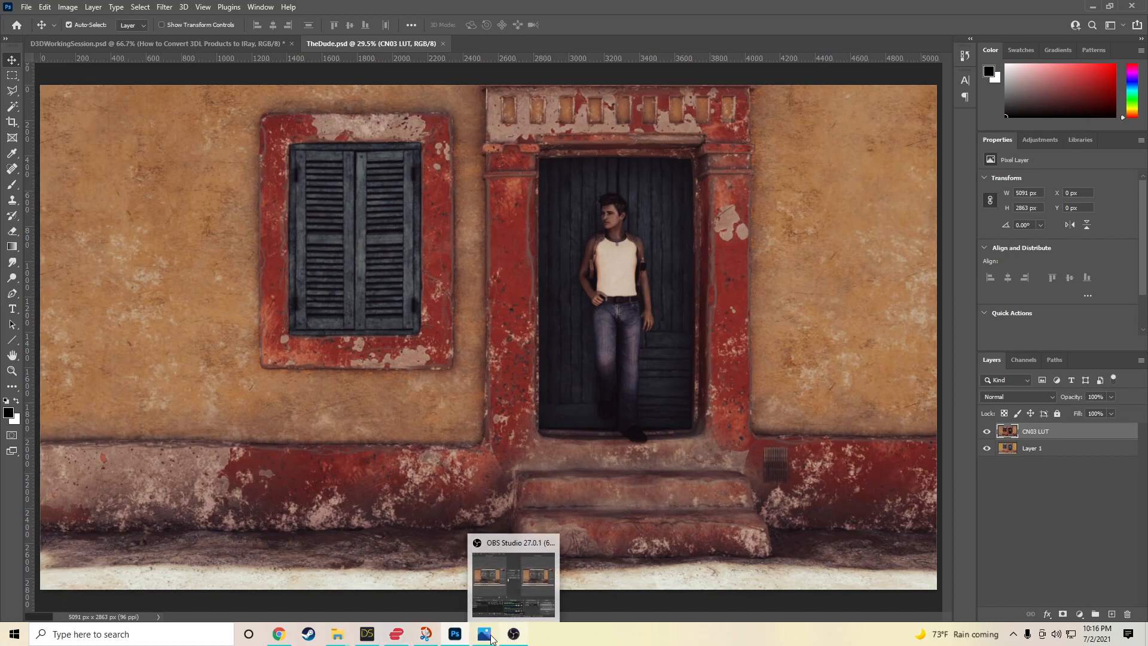
# - Switch to OBS Studio and transition the program output to the Graphic scene with the closing title
pyautogui.moveTo(430, 632)
pyautogui.click(514, 634)
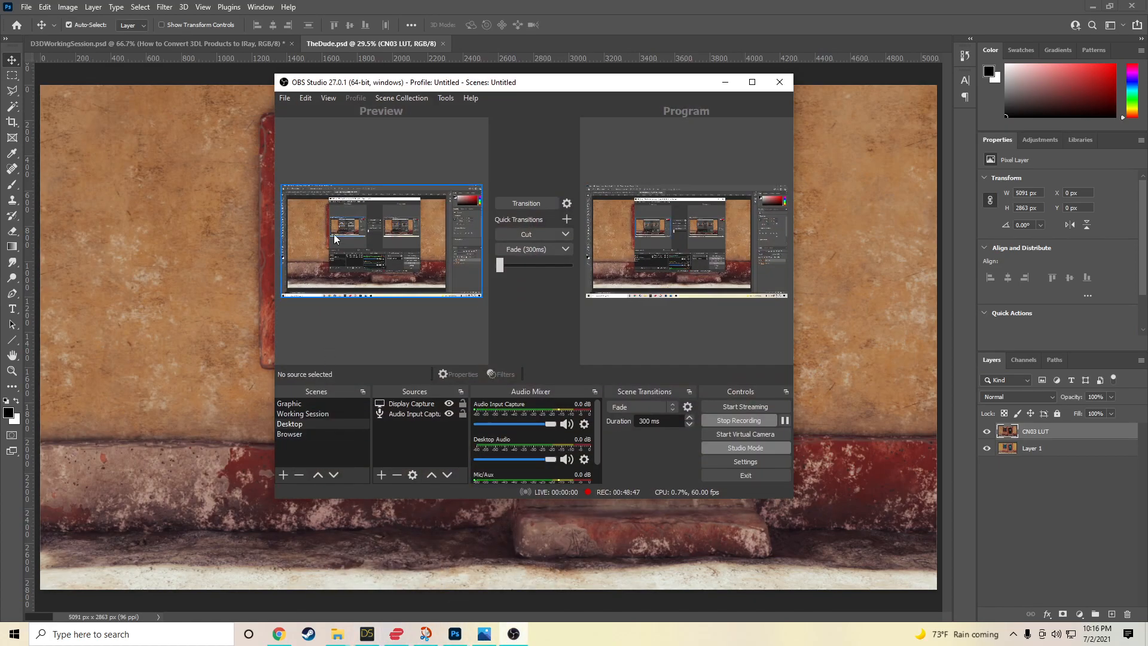
pyautogui.click(293, 404)
pyautogui.click(537, 204)
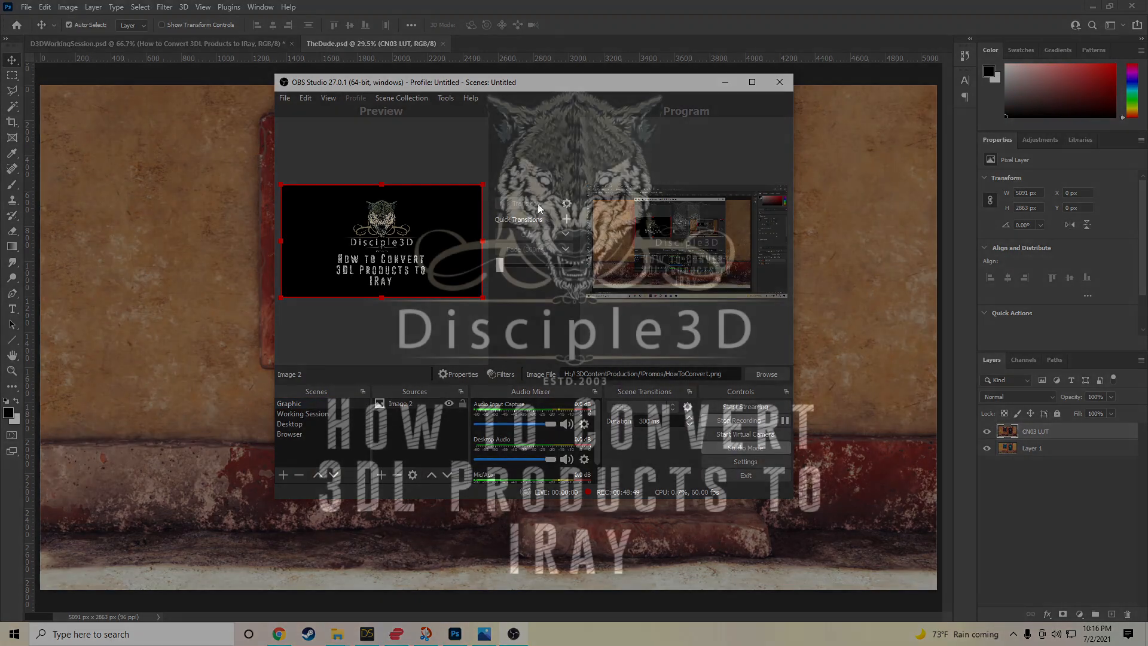